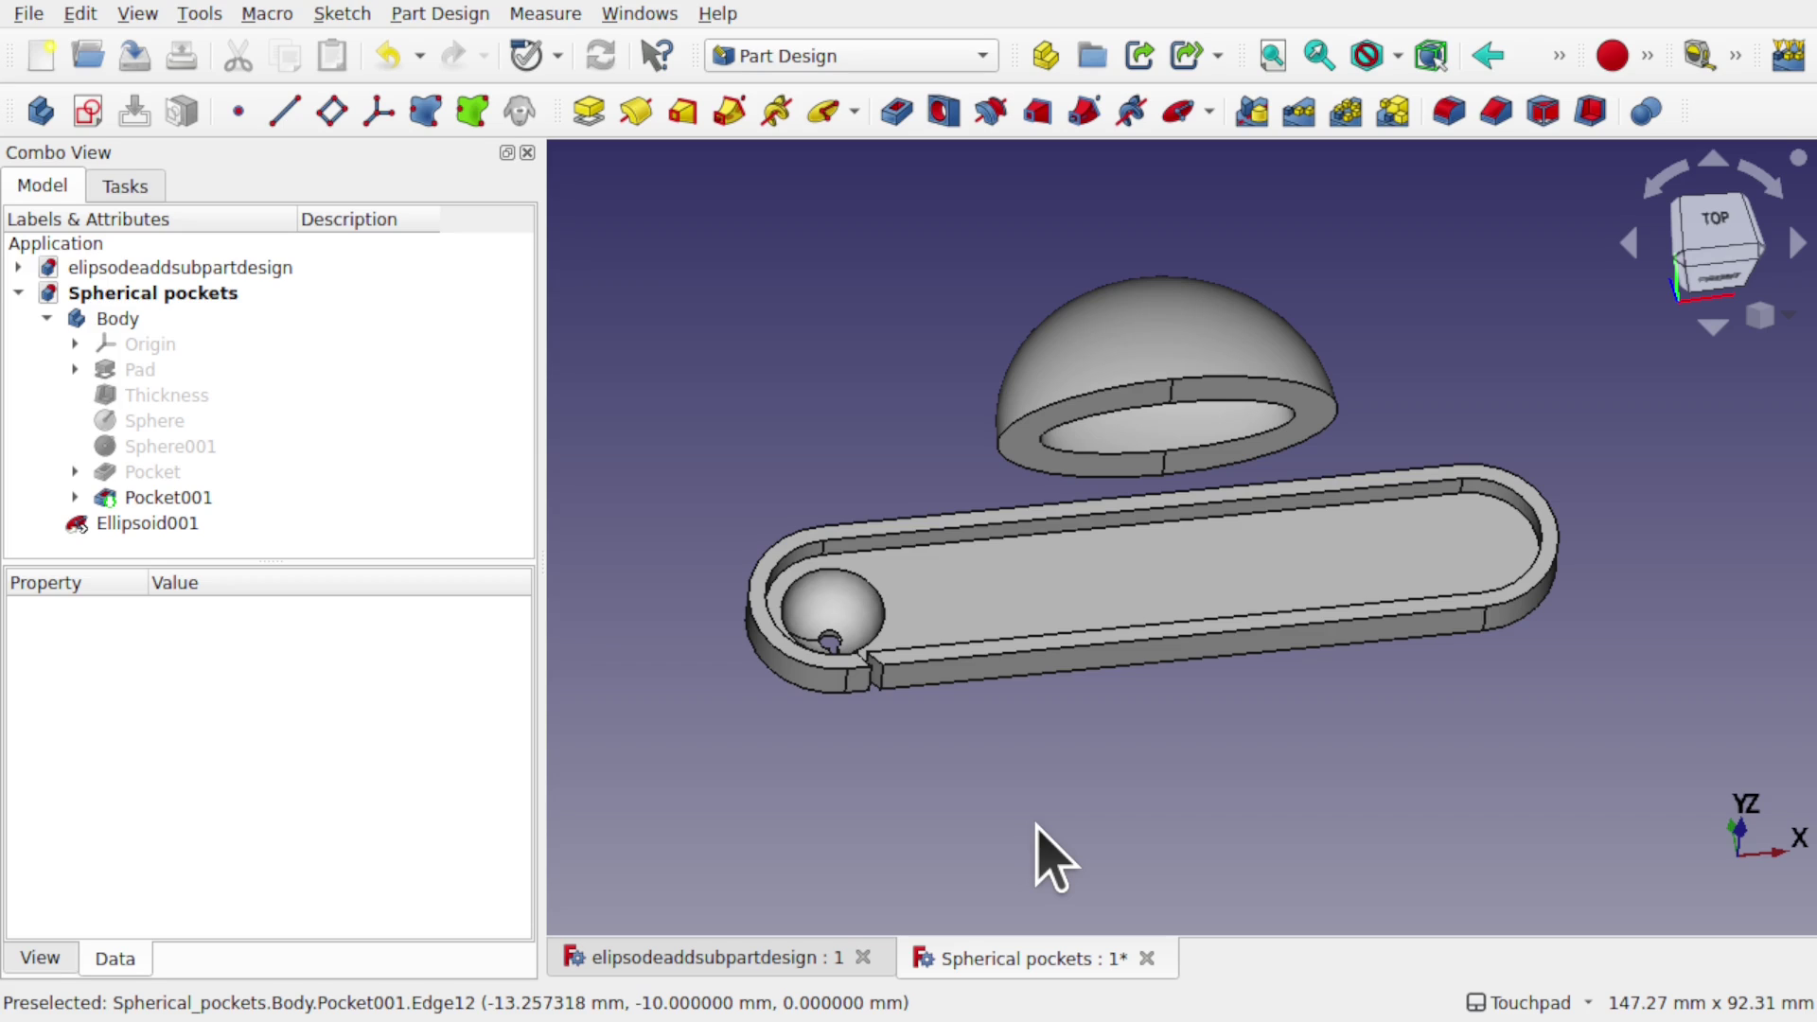
Examine the finished slotted tray from several sides, including its spherical pocket, through hole, side slit and the separate hollow half-ellipsoid
{"action": "middle_click_drag", "start_coordinate": [1075, 798], "coordinate": [1164, 811], "text": "alt"}
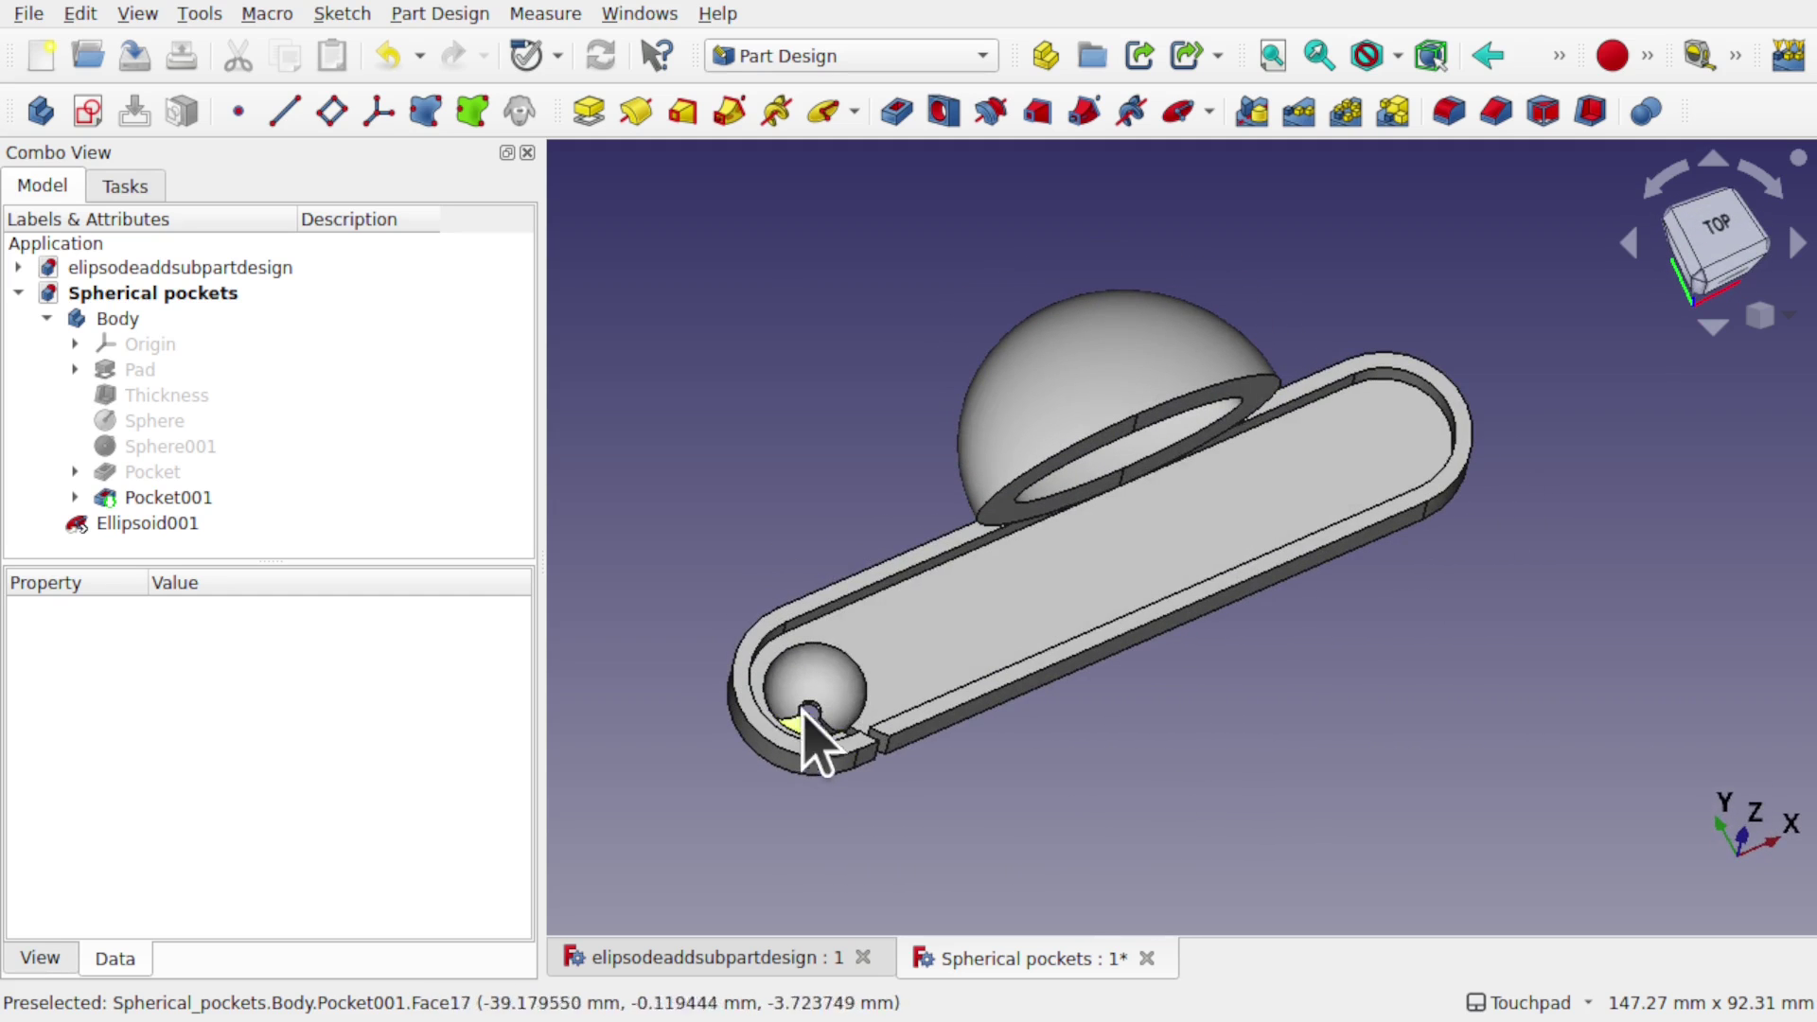
{"action": "middle_click_drag", "start_coordinate": [1023, 687], "coordinate": [1217, 587], "text": "alt"}
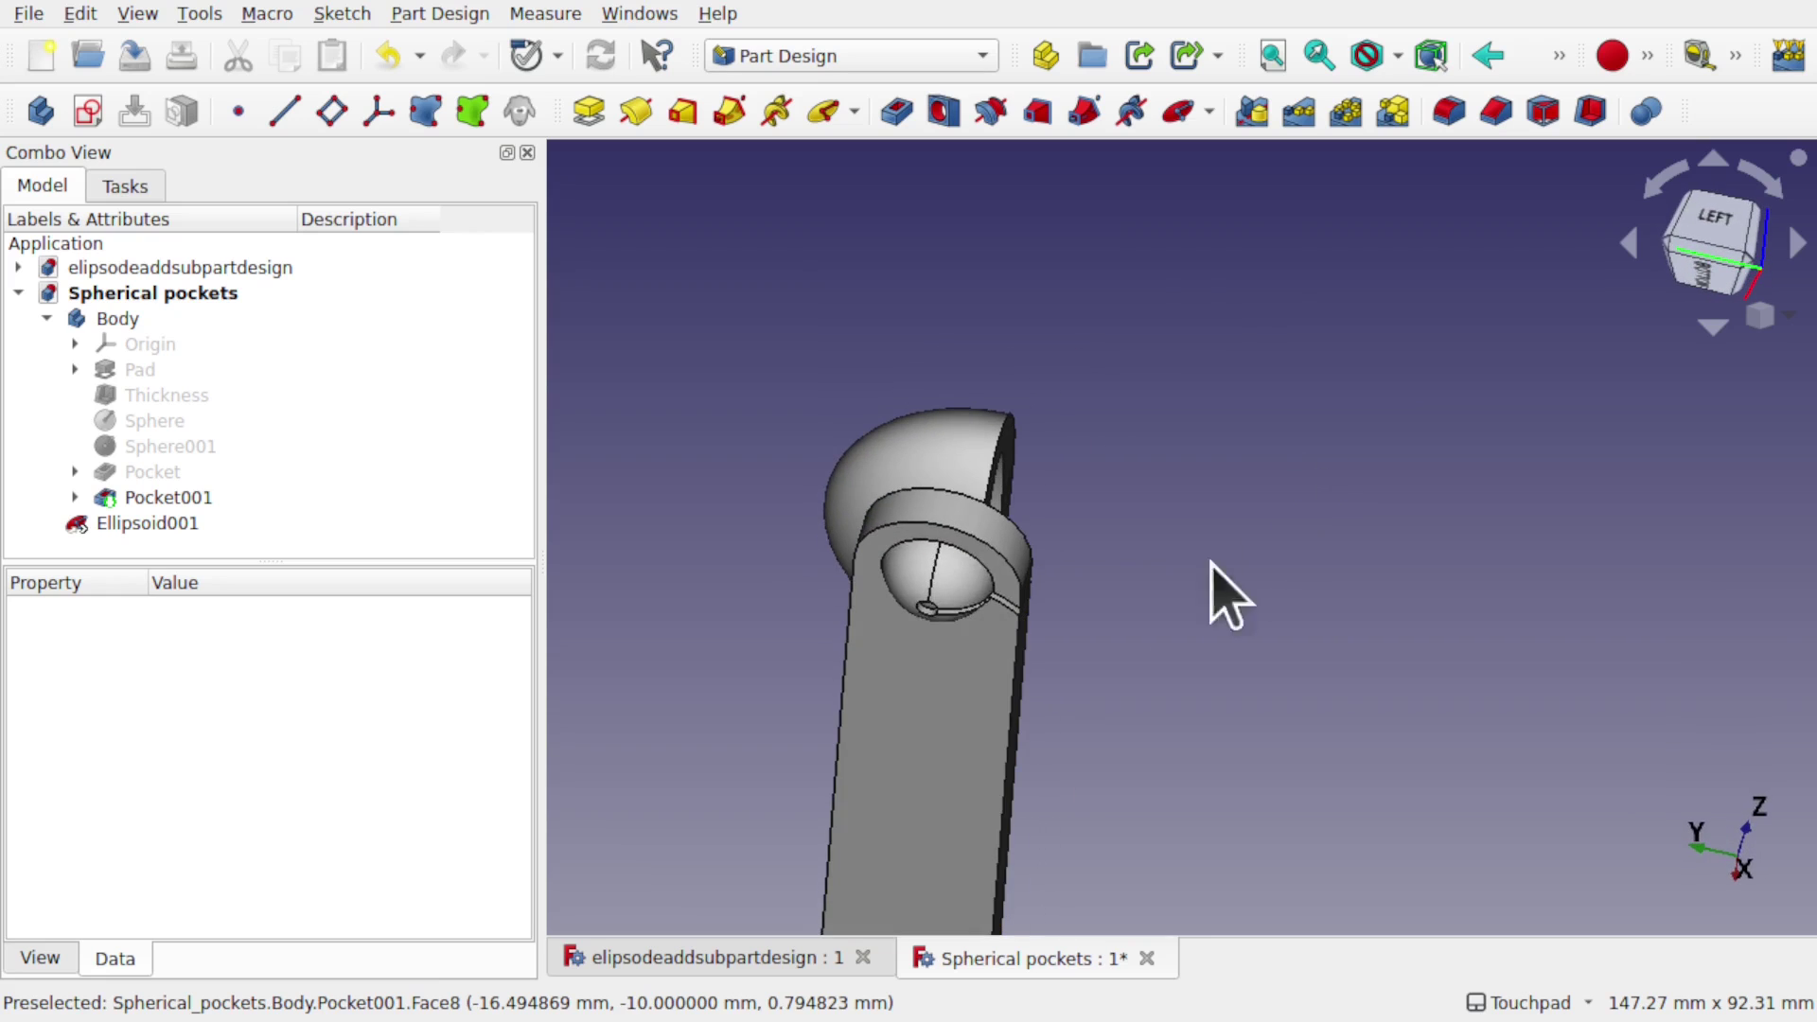
{"action": "middle_click_drag", "start_coordinate": [1014, 613], "coordinate": [856, 679], "text": "alt"}
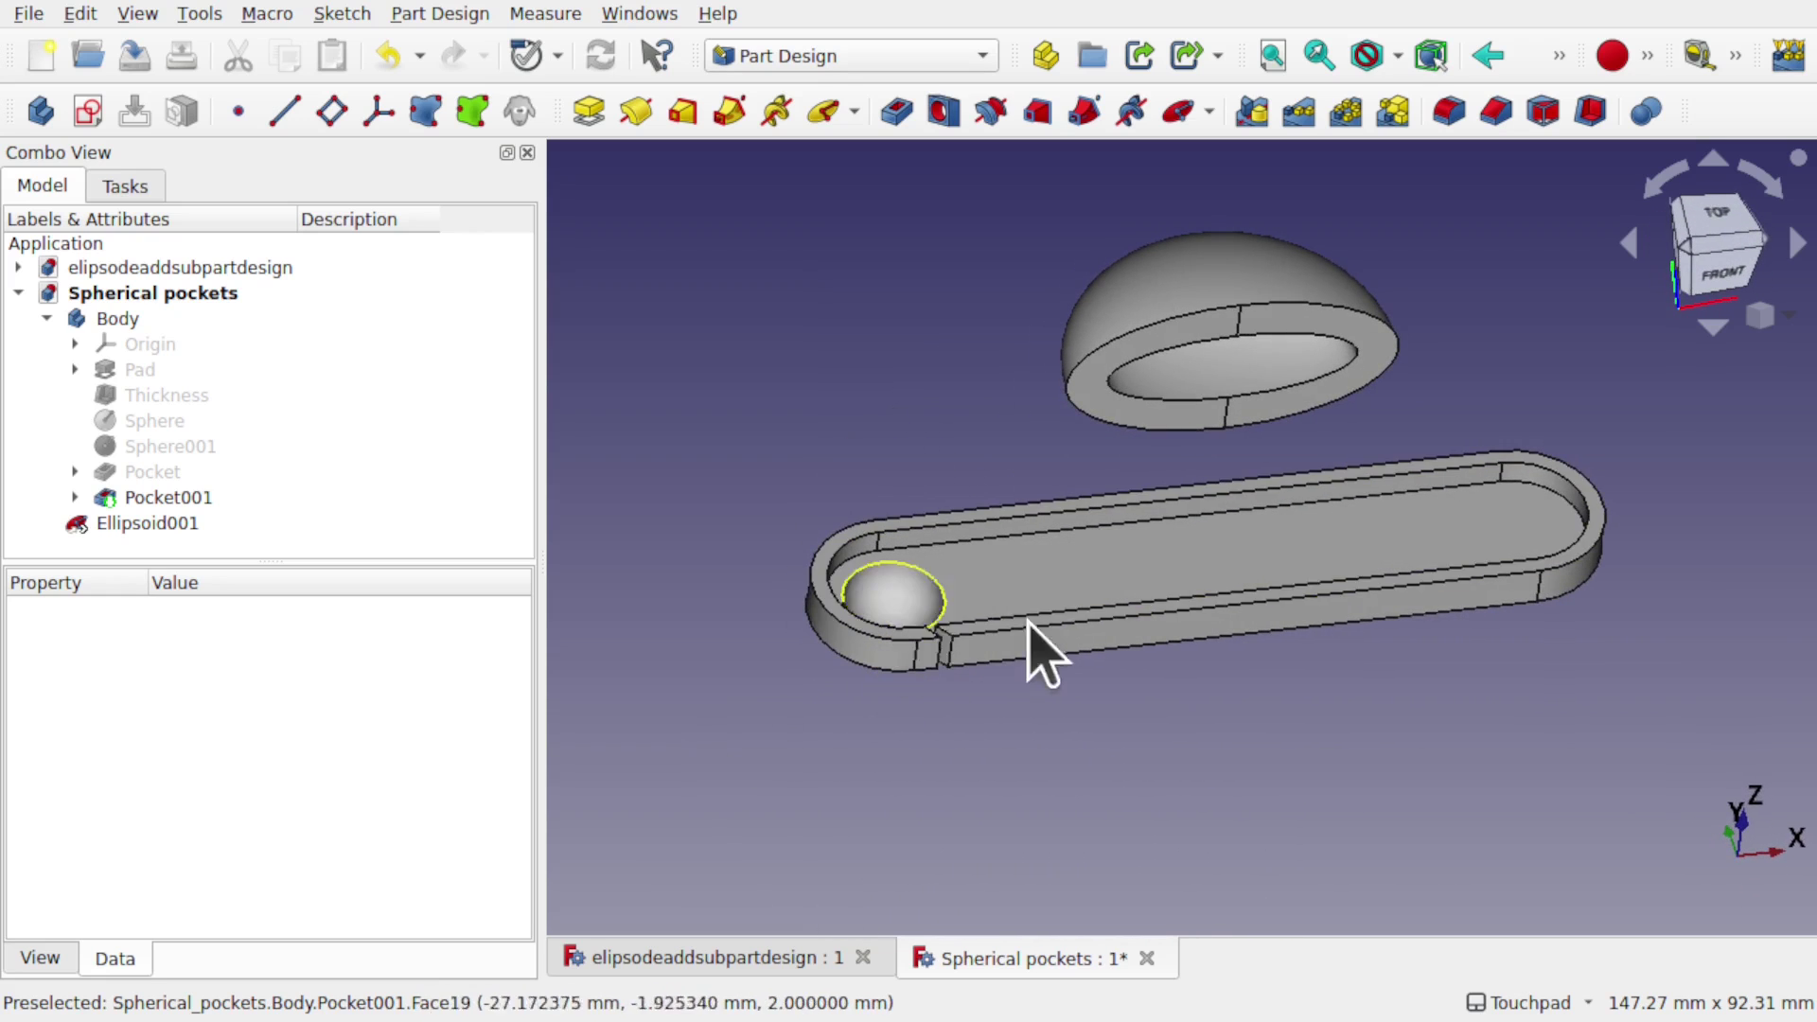
{"action": "middle_click_drag", "start_coordinate": [1034, 649], "coordinate": [1127, 479], "text": "alt"}
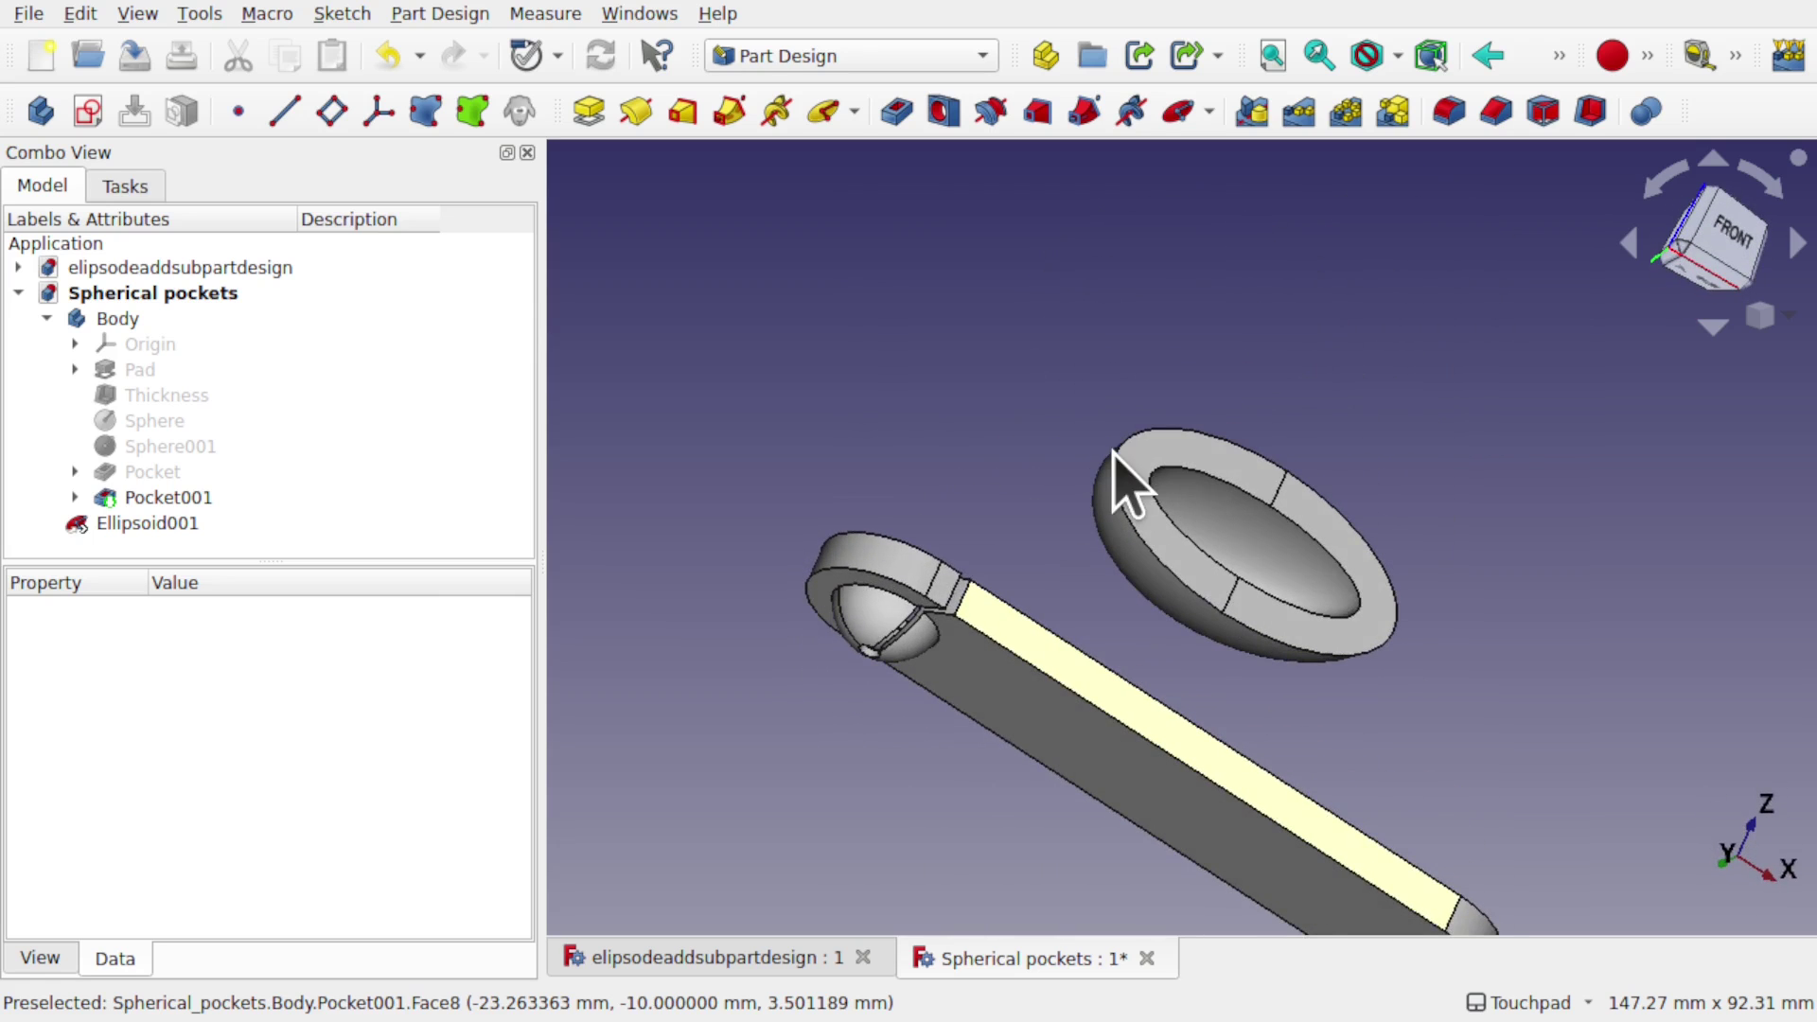
{"action": "scroll", "coordinate": [875, 647], "scroll_direction": "up", "scroll_amount": 5}
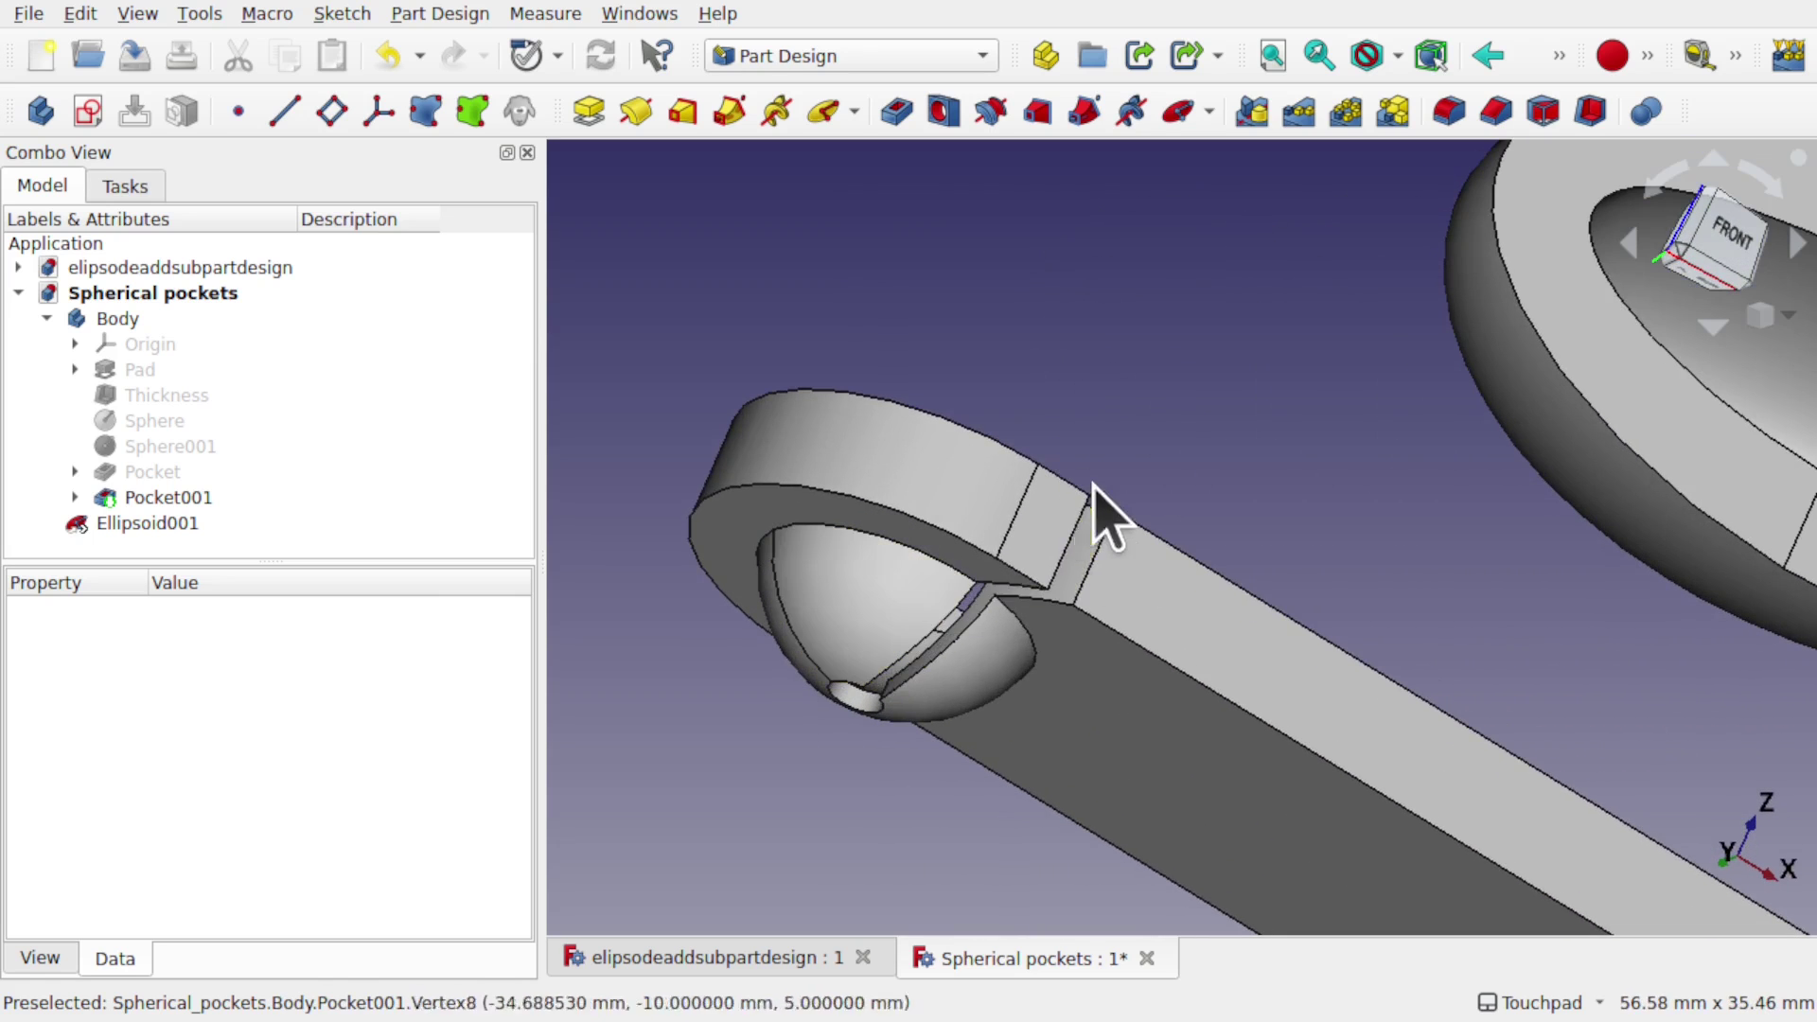
{"action": "middle_click_drag", "start_coordinate": [1095, 515], "coordinate": [1008, 757], "text": "alt"}
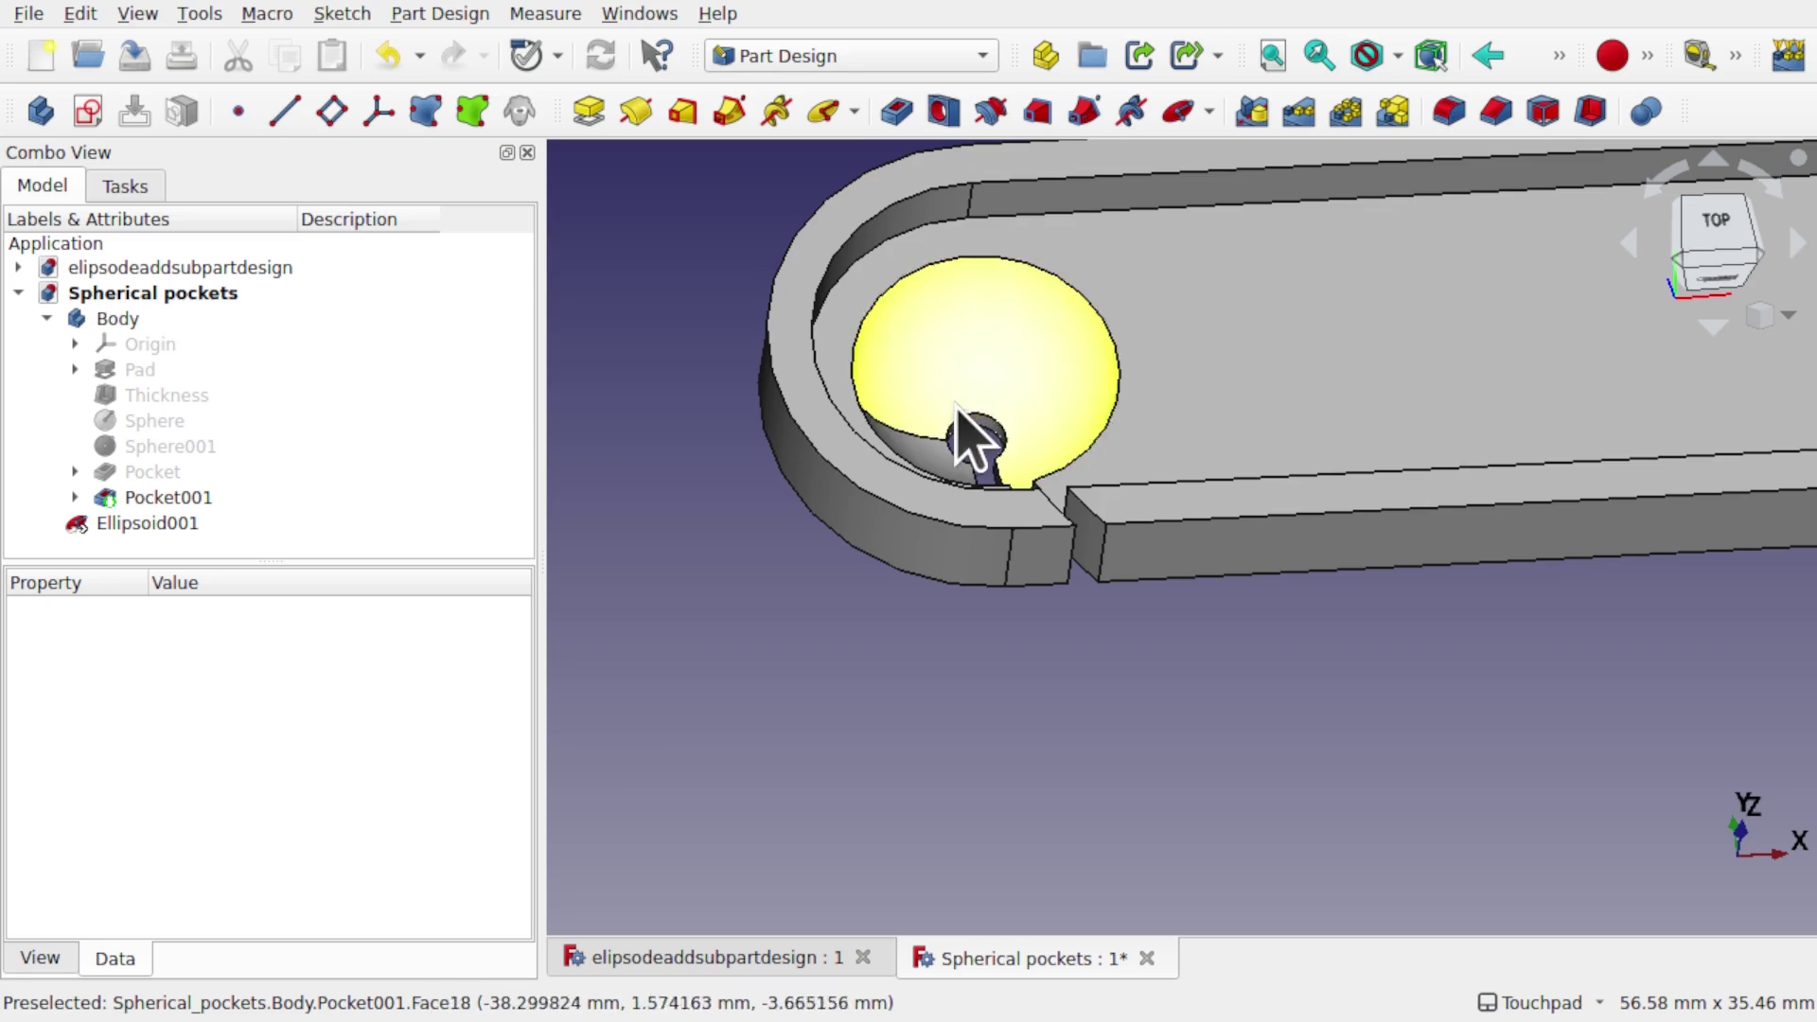
{"action": "middle_click_drag", "start_coordinate": [974, 446], "coordinate": [1156, 629], "text": "alt"}
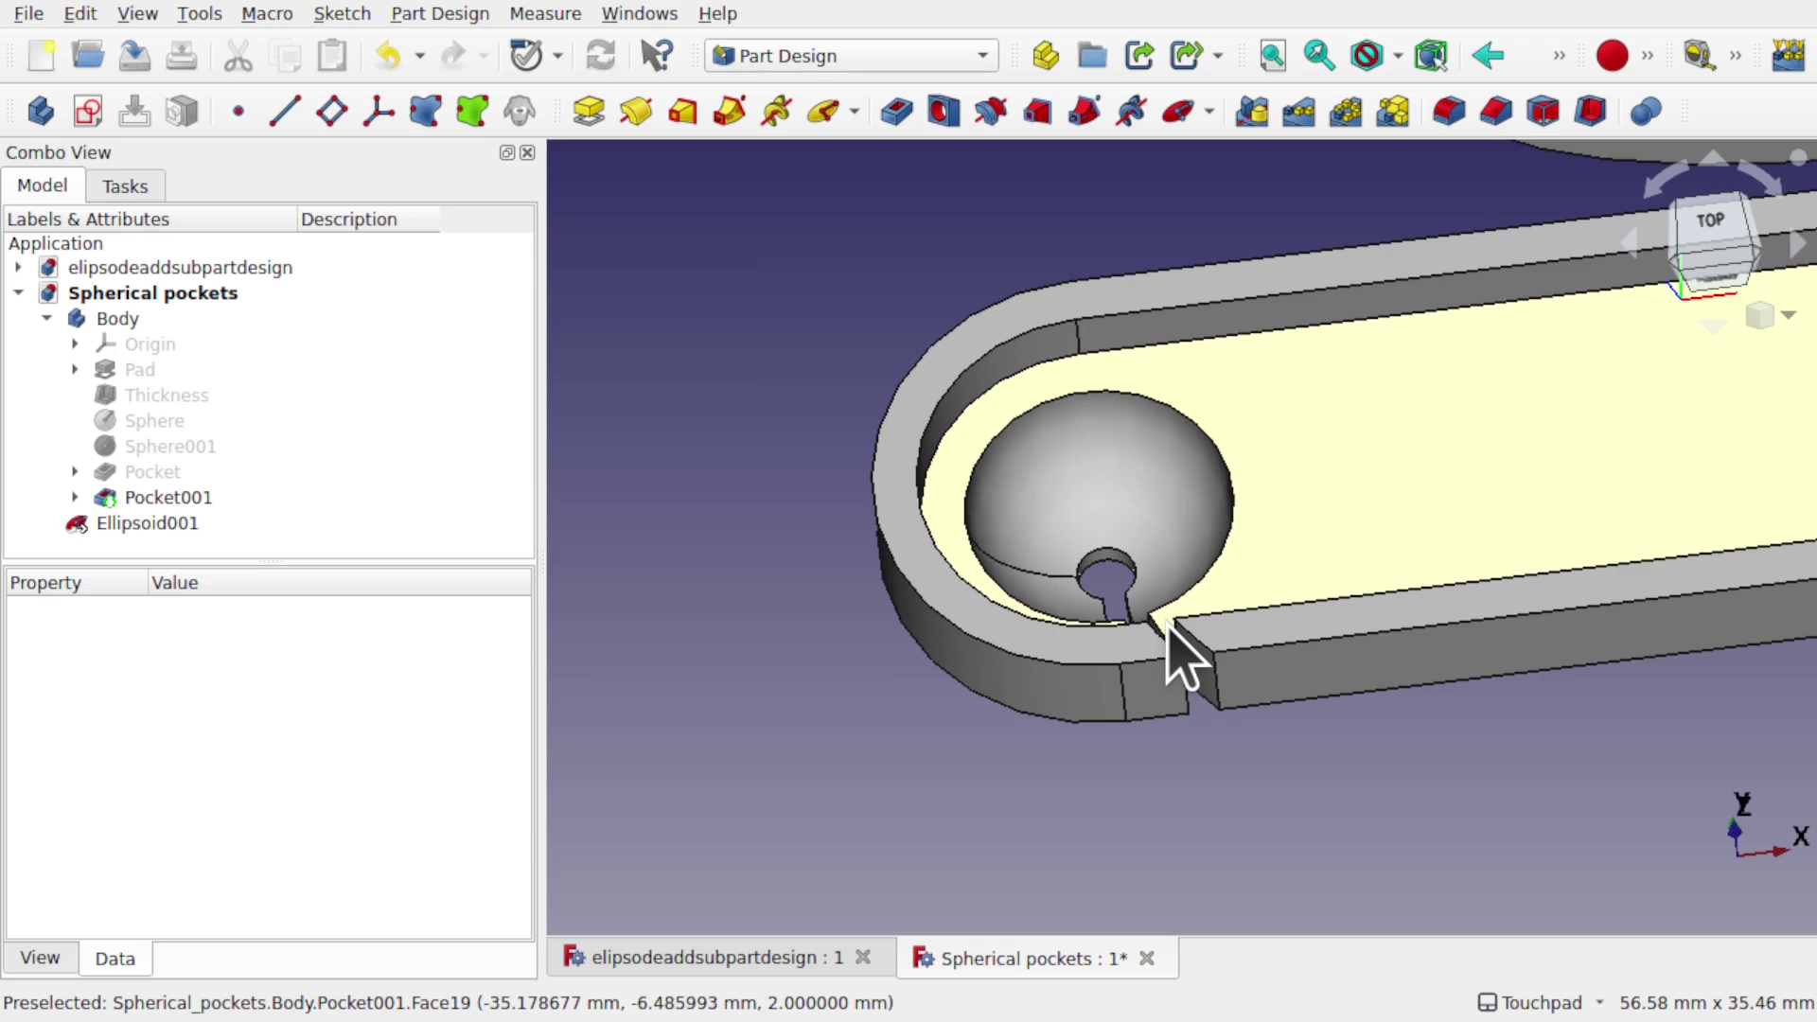
{"action": "scroll", "coordinate": [1169, 625], "scroll_direction": "down", "scroll_amount": 4}
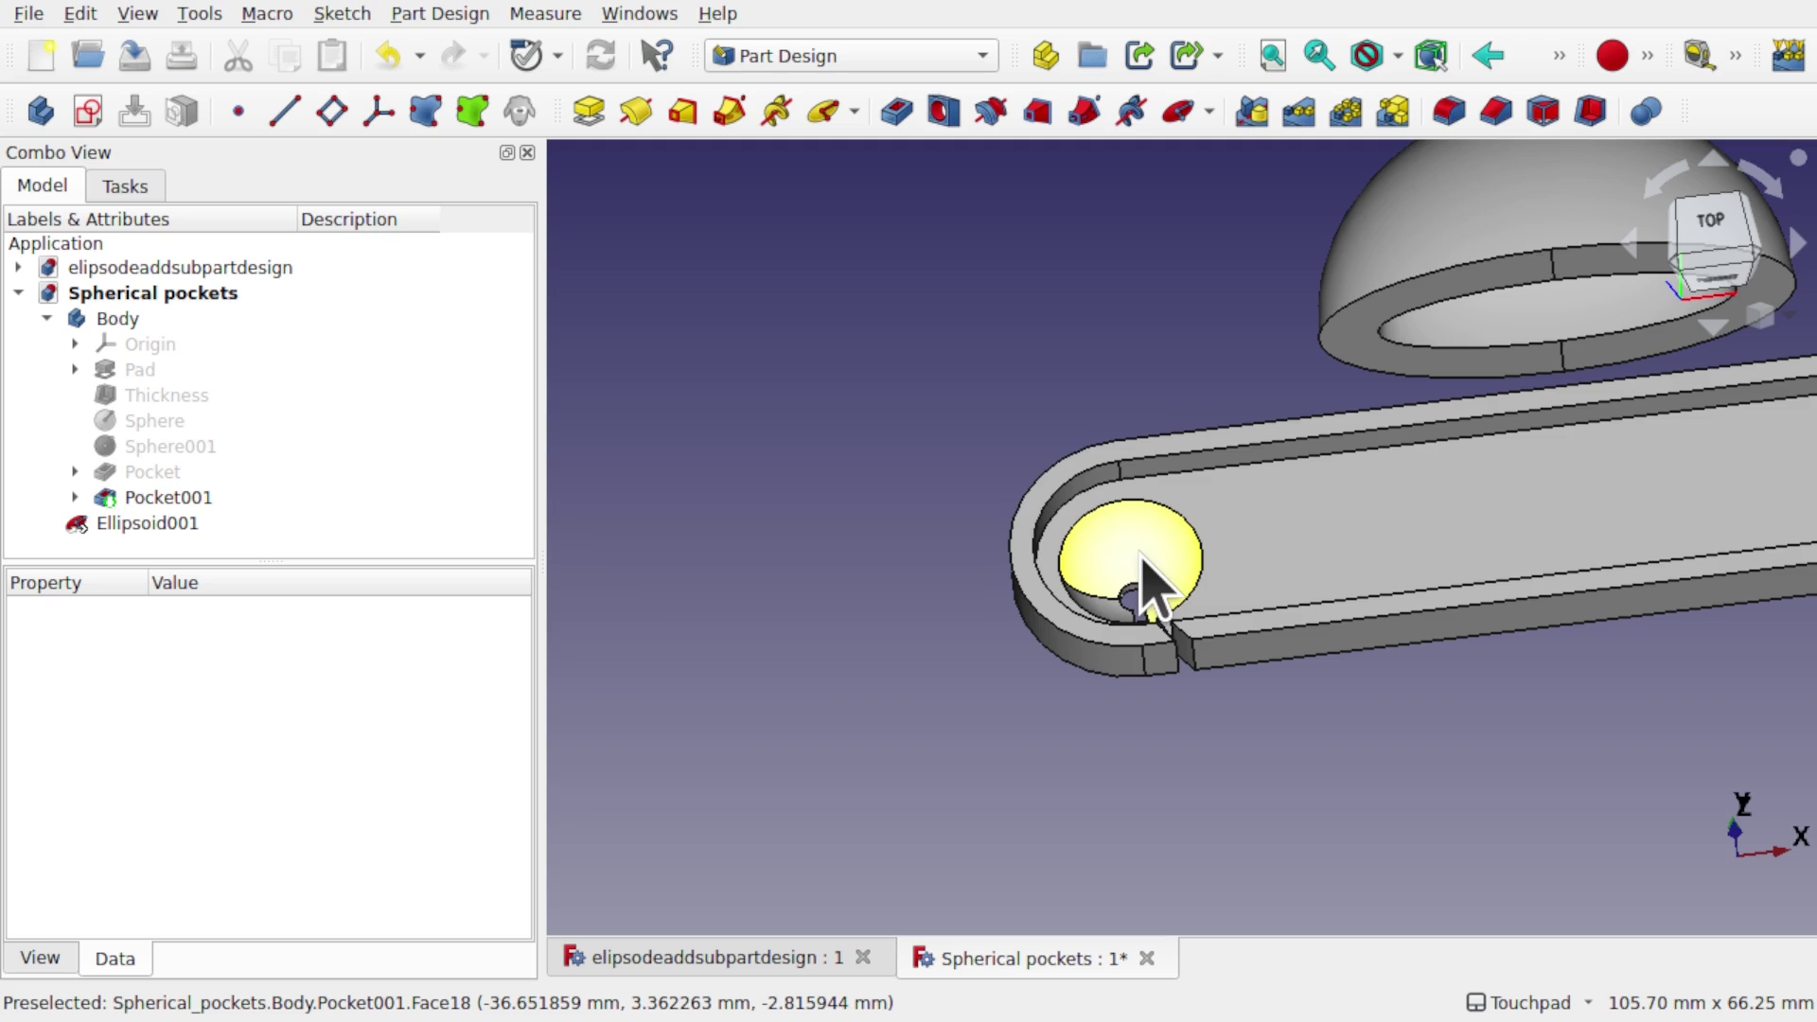
{"action": "left_click_drag", "start_coordinate": [1146, 587], "coordinate": [1259, 445], "text": "shift"}
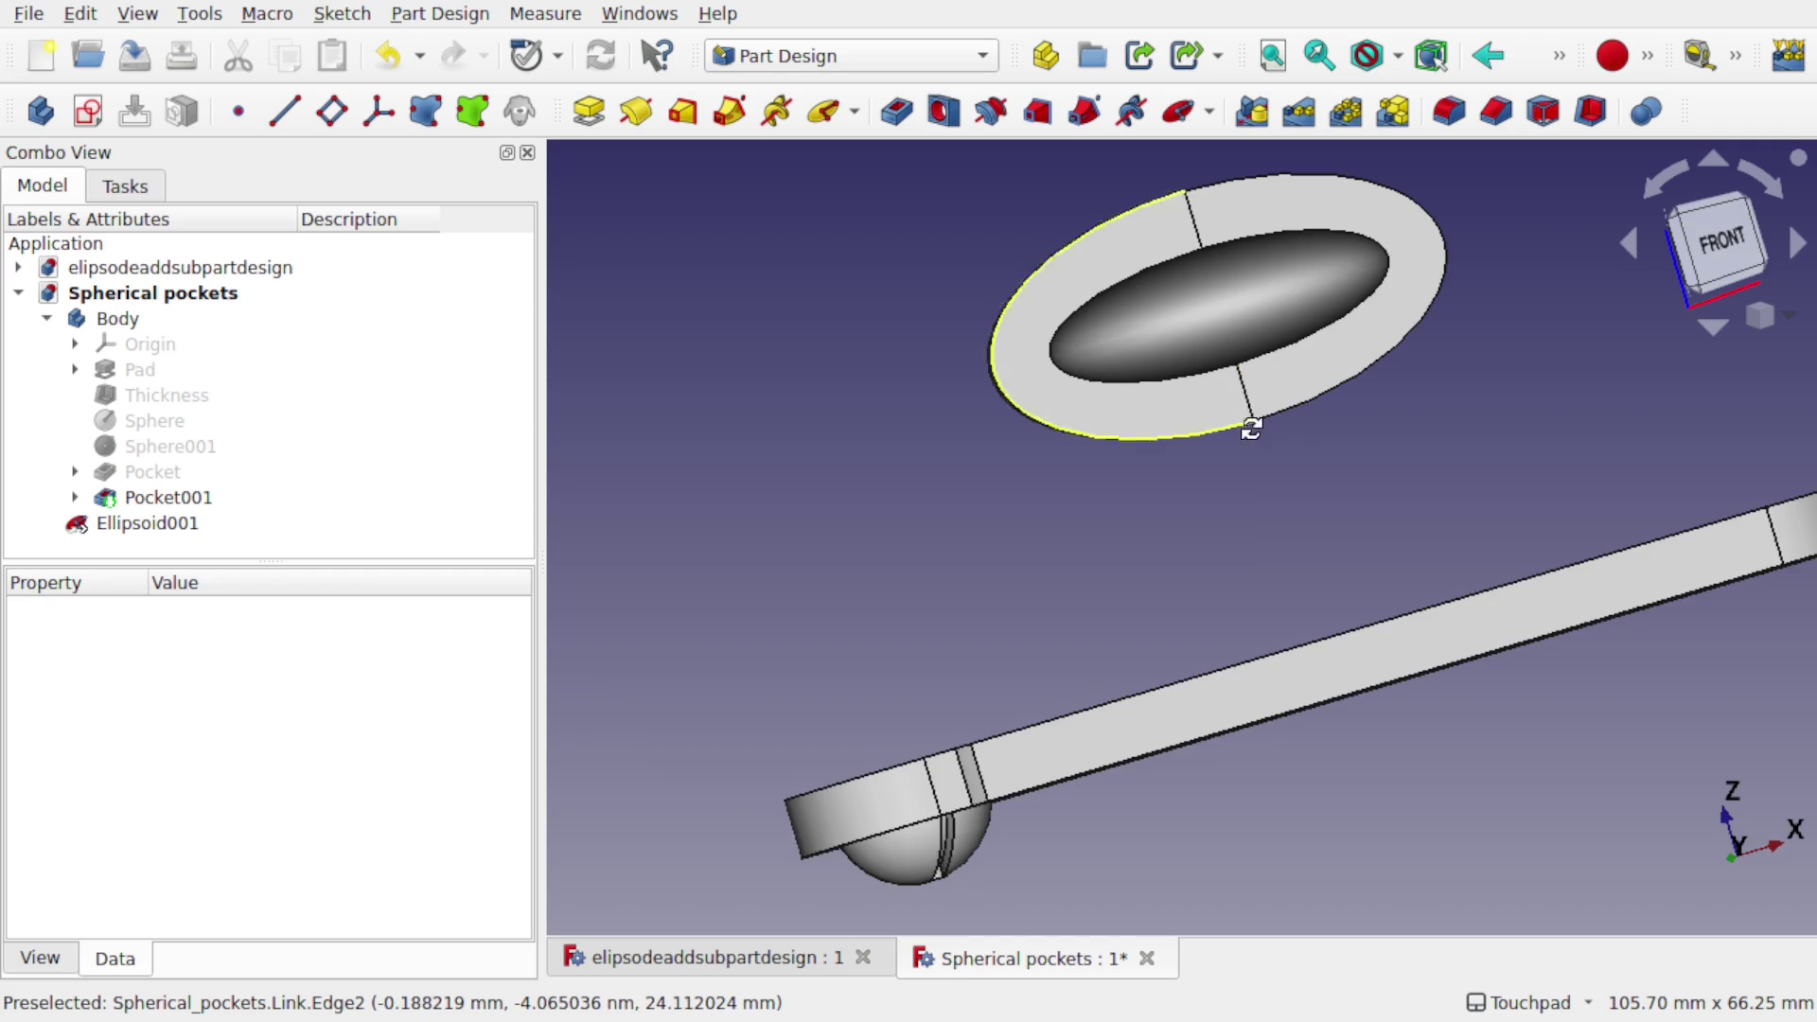
{"action": "left_click_drag", "start_coordinate": [1245, 414], "coordinate": [1217, 519], "text": "shift"}
{"action": "left_click_drag", "start_coordinate": [1237, 345], "coordinate": [1060, 664], "text": "shift"}
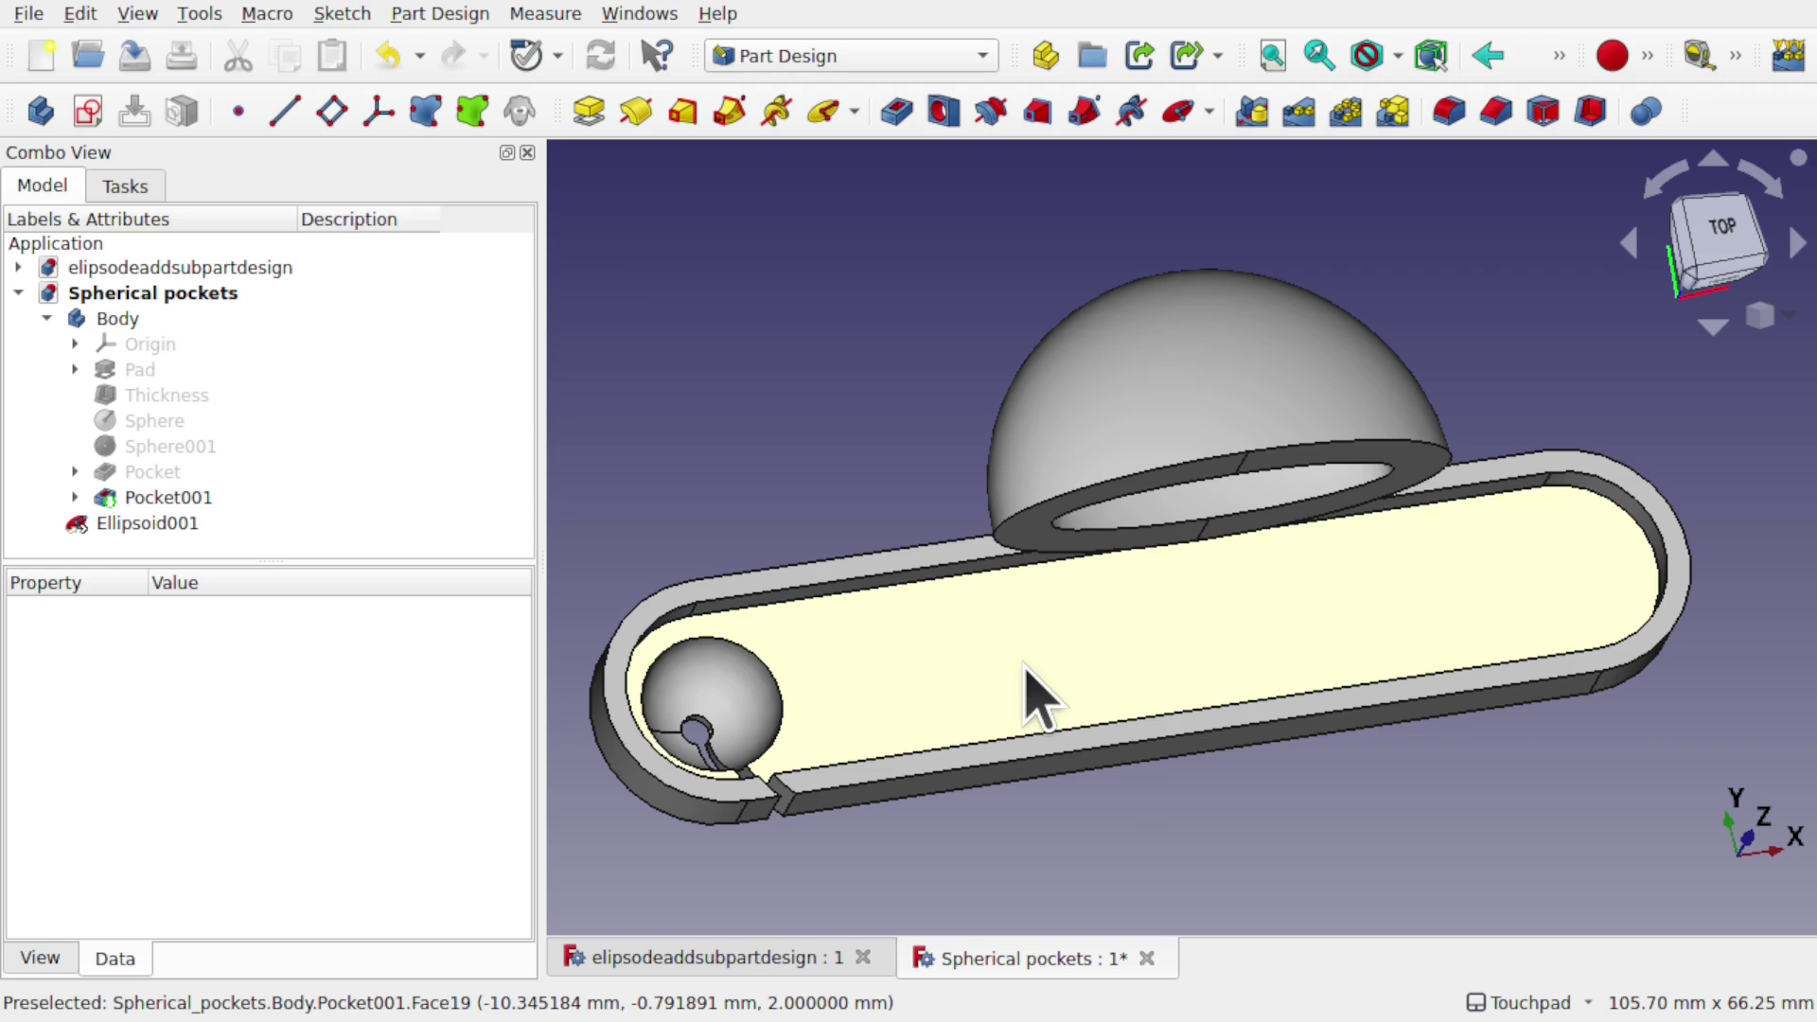
Set the Refine property of the Pocket001 feature to false
{"action": "left_click", "coordinate": [961, 673]}
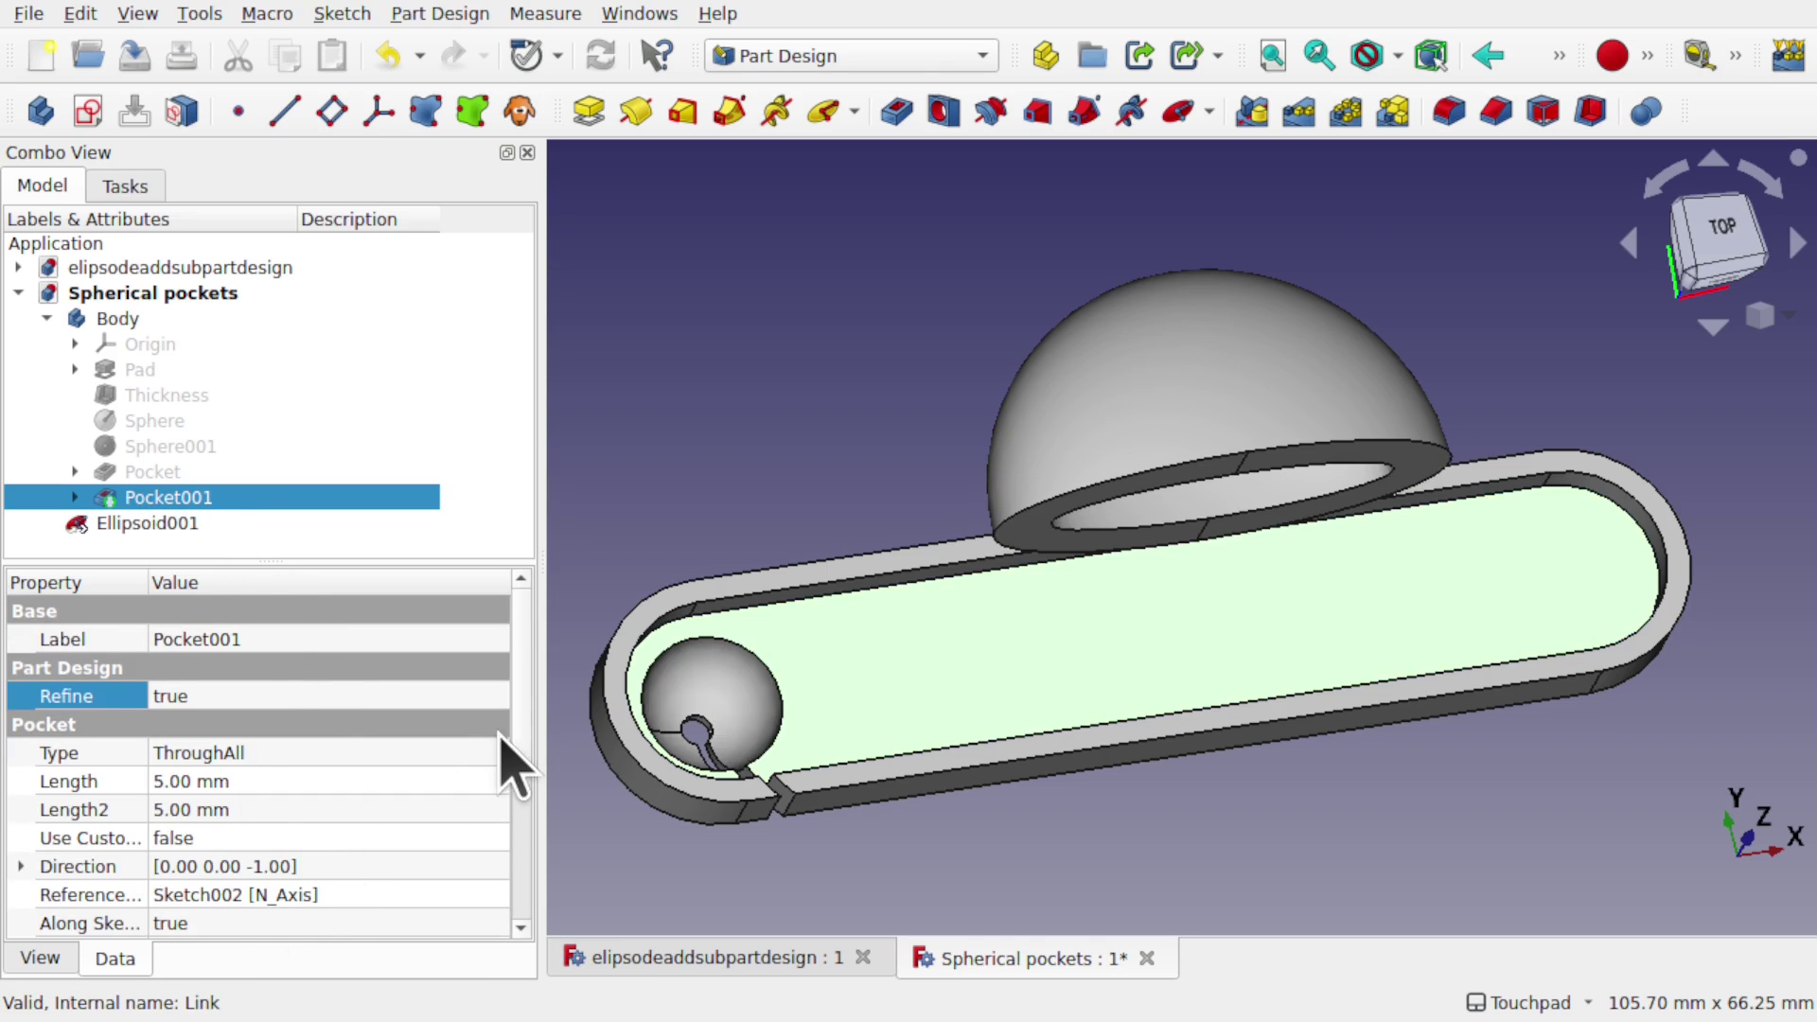
{"action": "scroll", "coordinate": [519, 742], "scroll_direction": "down", "scroll_amount": 1}
{"action": "scroll", "coordinate": [519, 751], "scroll_direction": "up", "scroll_amount": 1}
{"action": "left_click", "coordinate": [235, 698]}
{"action": "left_click", "coordinate": [235, 698]}
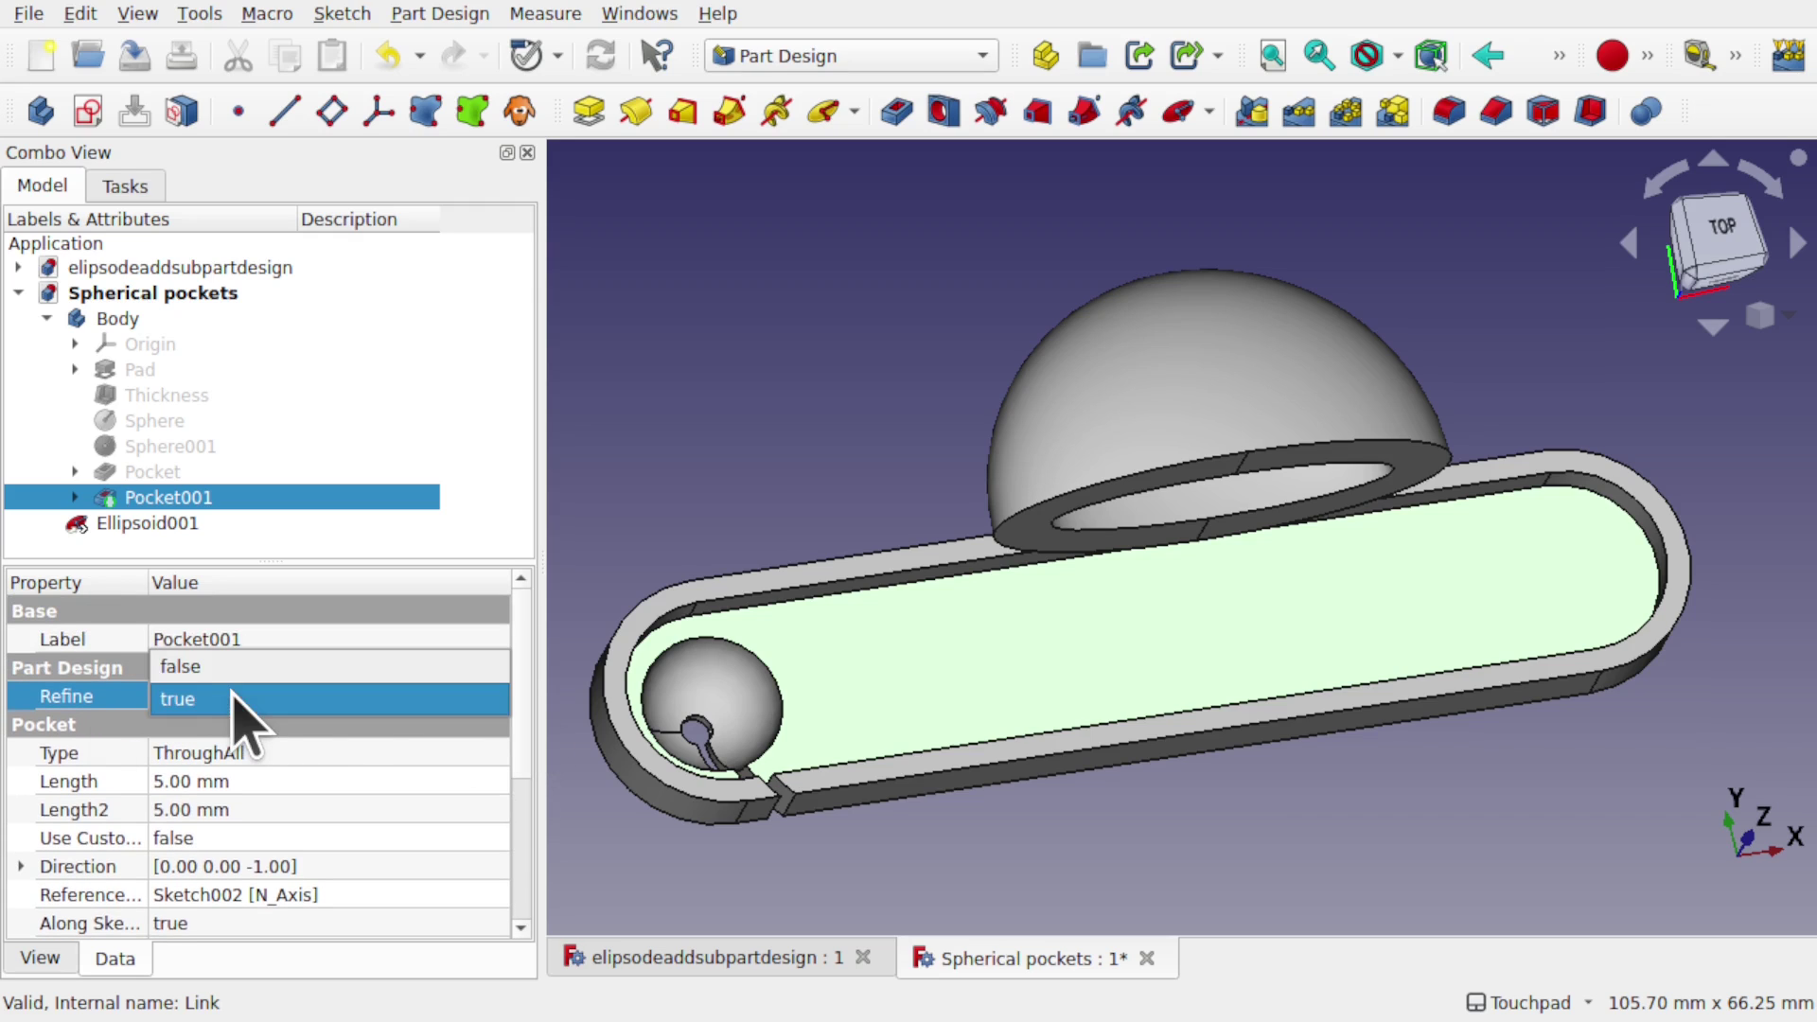
{"action": "left_click", "coordinate": [235, 679]}
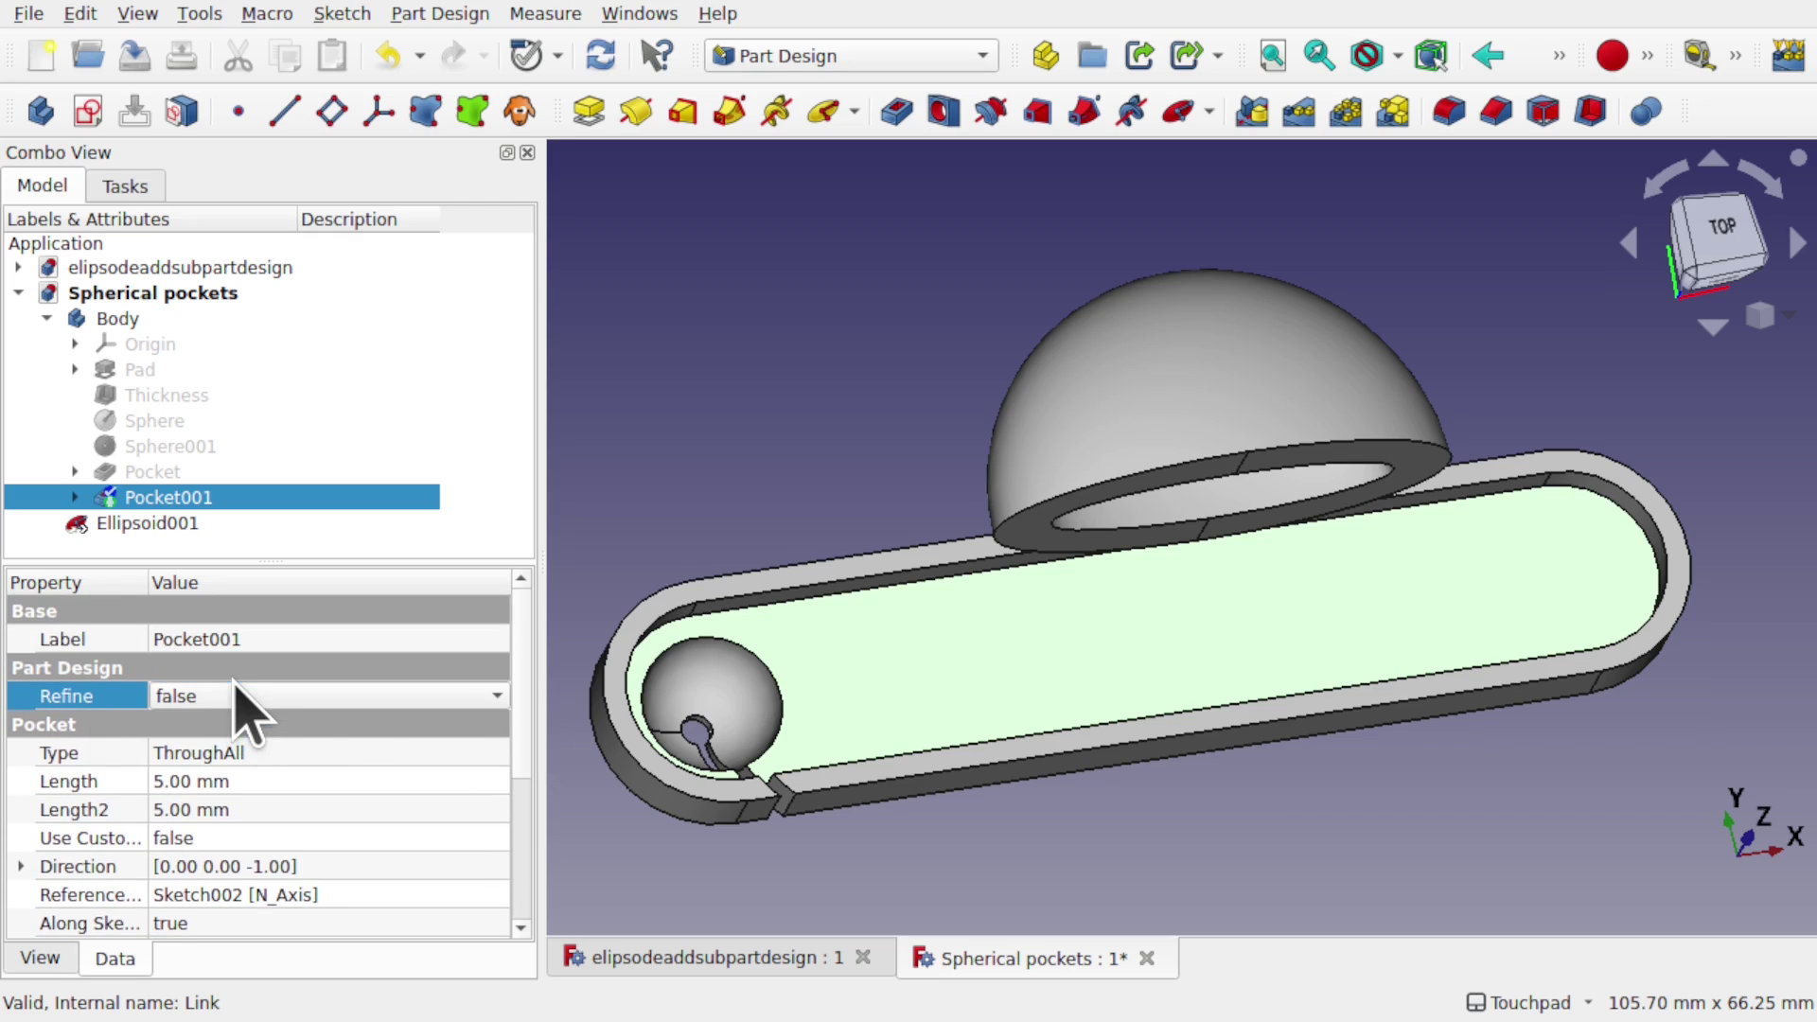
{"action": "left_click", "coordinate": [667, 842]}
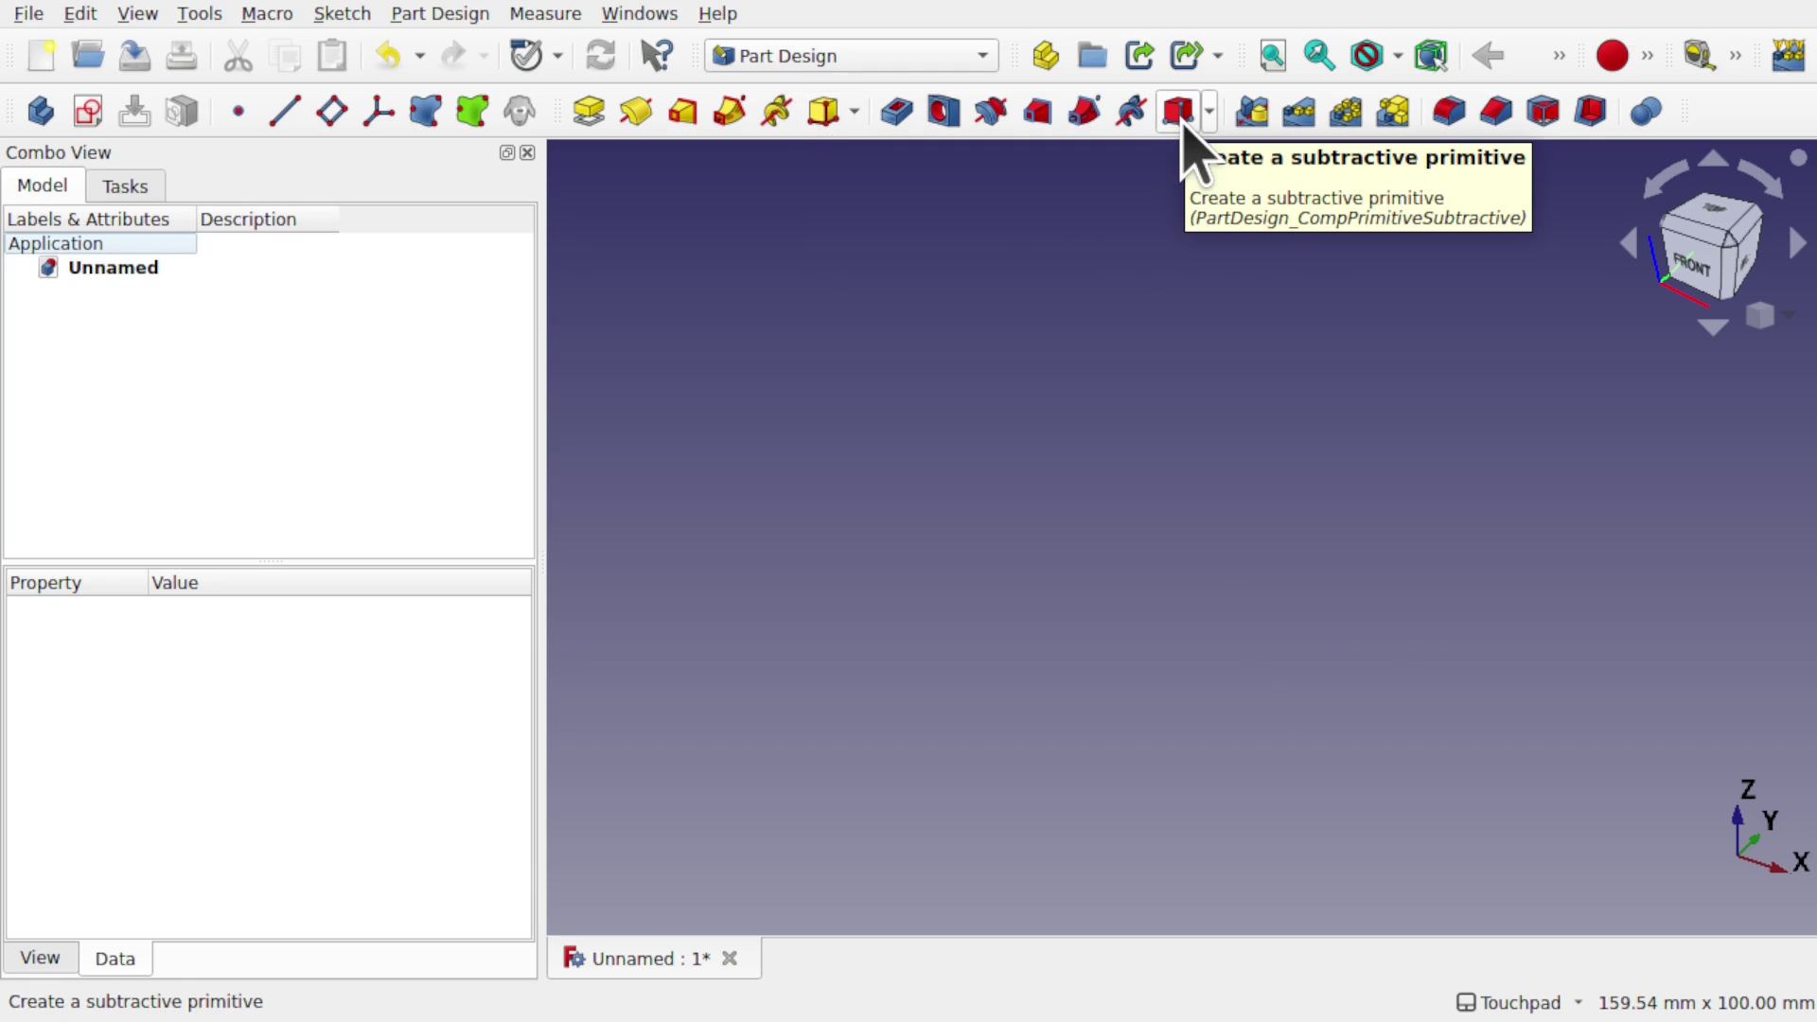
Look over the additive primitives that Part Design offers
{"action": "left_click", "coordinate": [451, 15]}
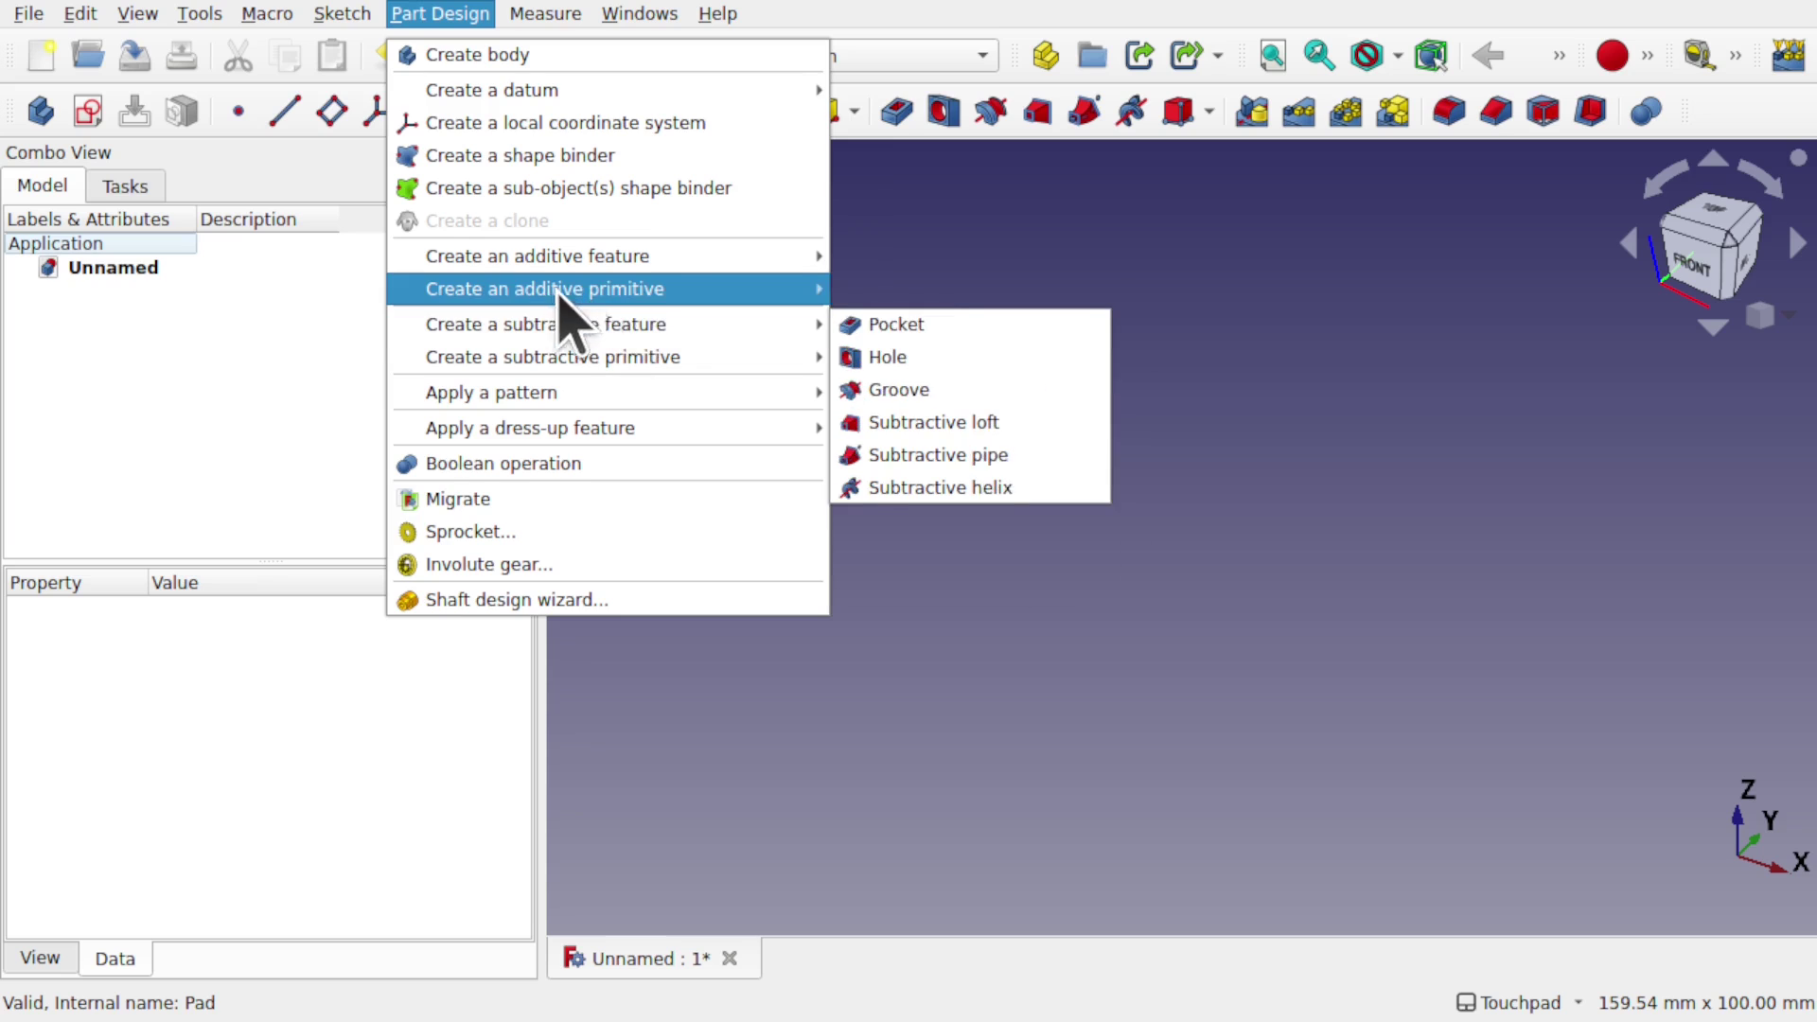
{"action": "mouse_move", "coordinate": [639, 292]}
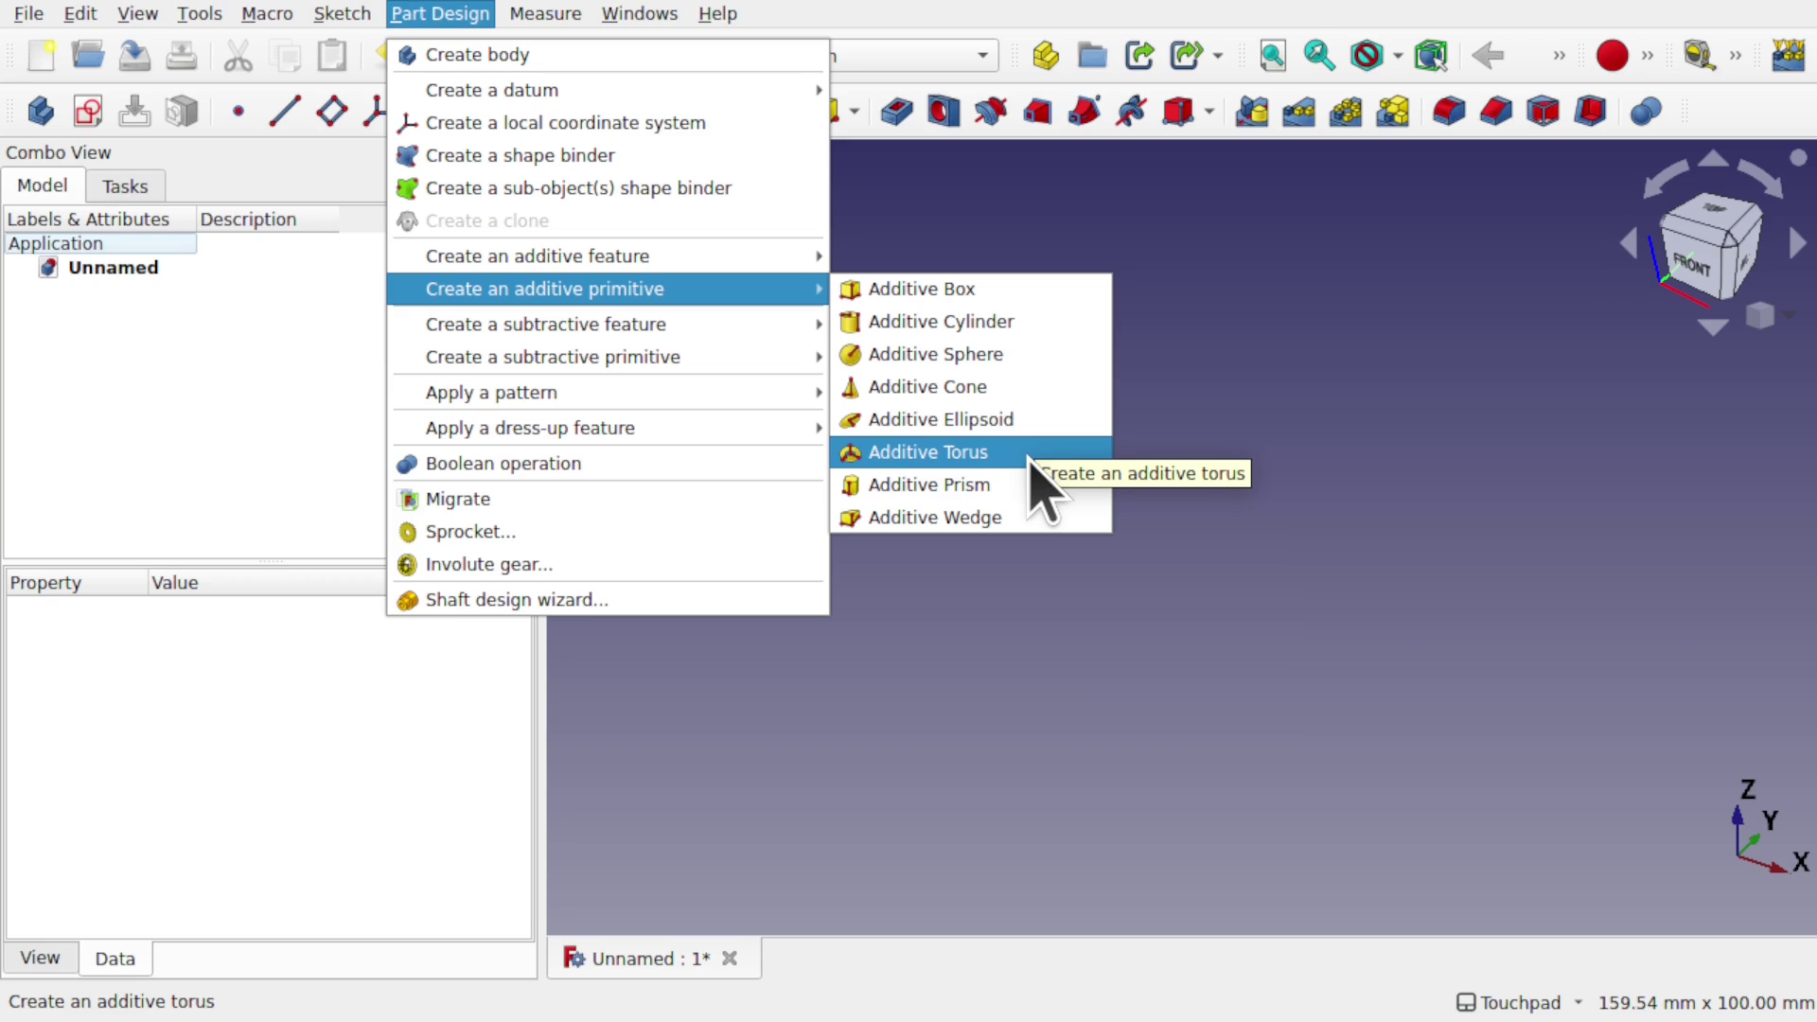
{"action": "left_click", "coordinate": [1242, 267]}
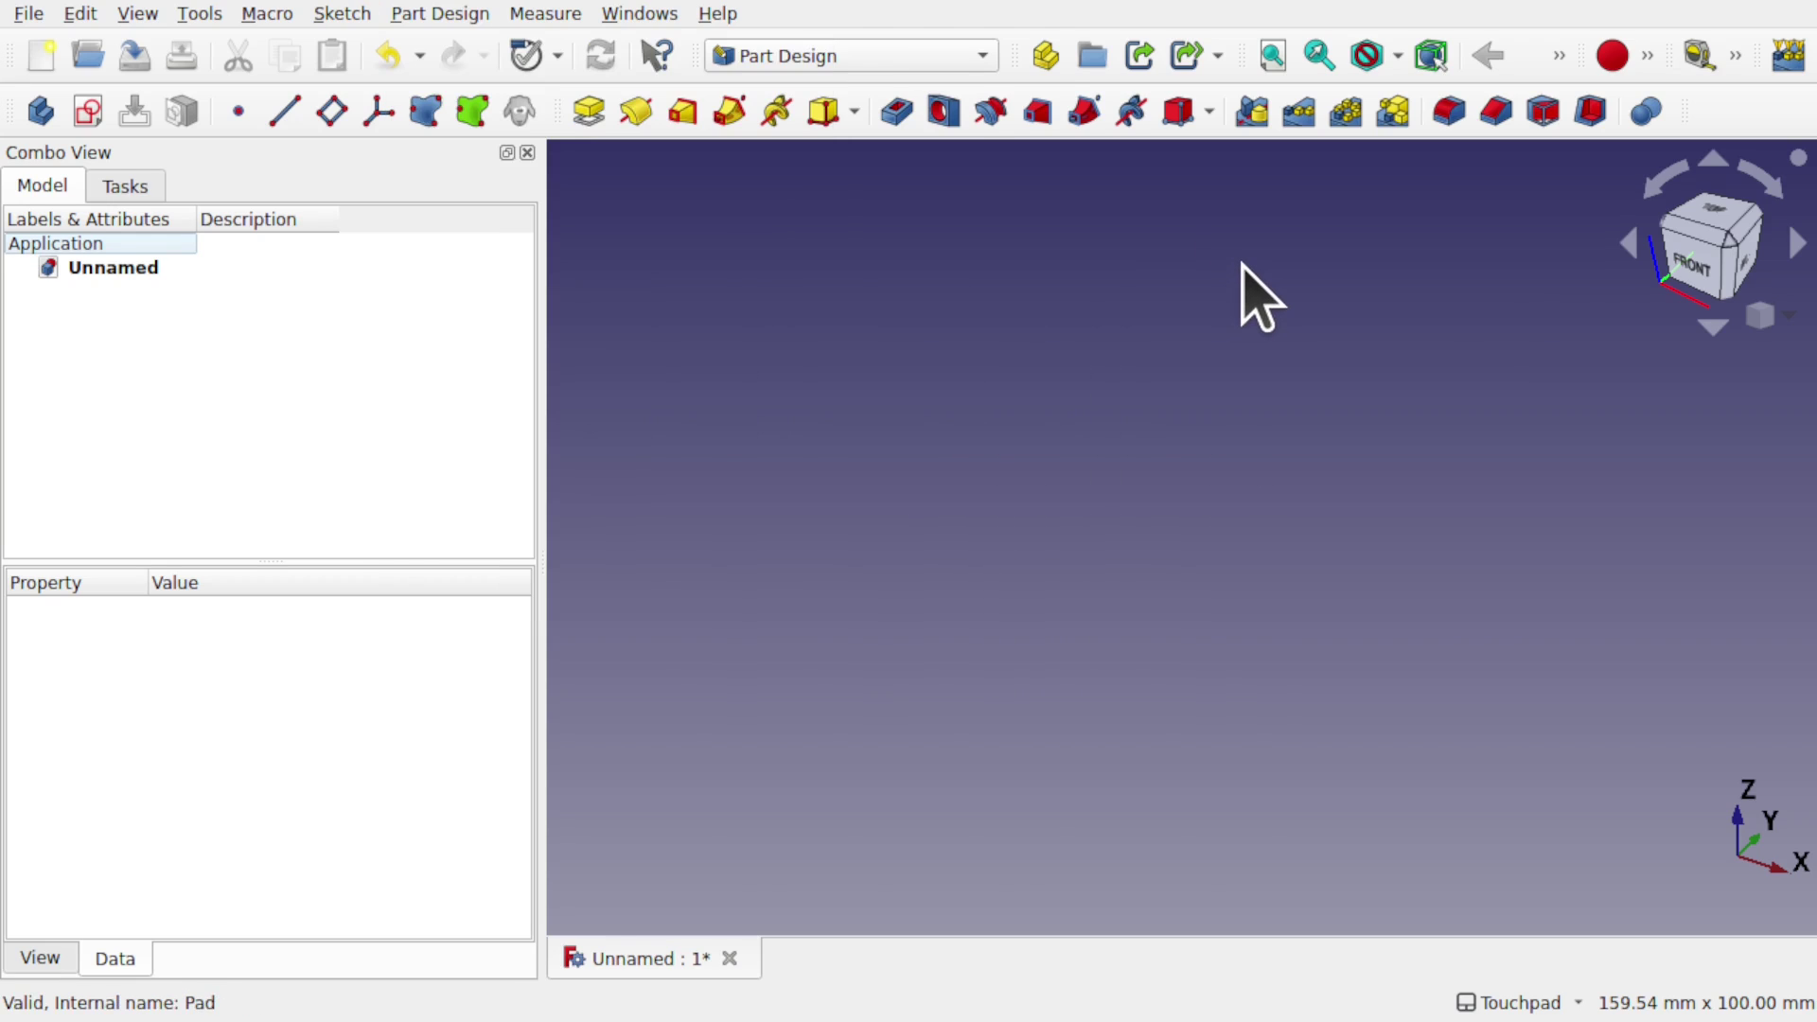
Review the geometric primitive types available in the Part workbench, and return to the Part Design workbench
{"action": "left_click", "coordinate": [857, 55]}
{"action": "left_click", "coordinate": [803, 578]}
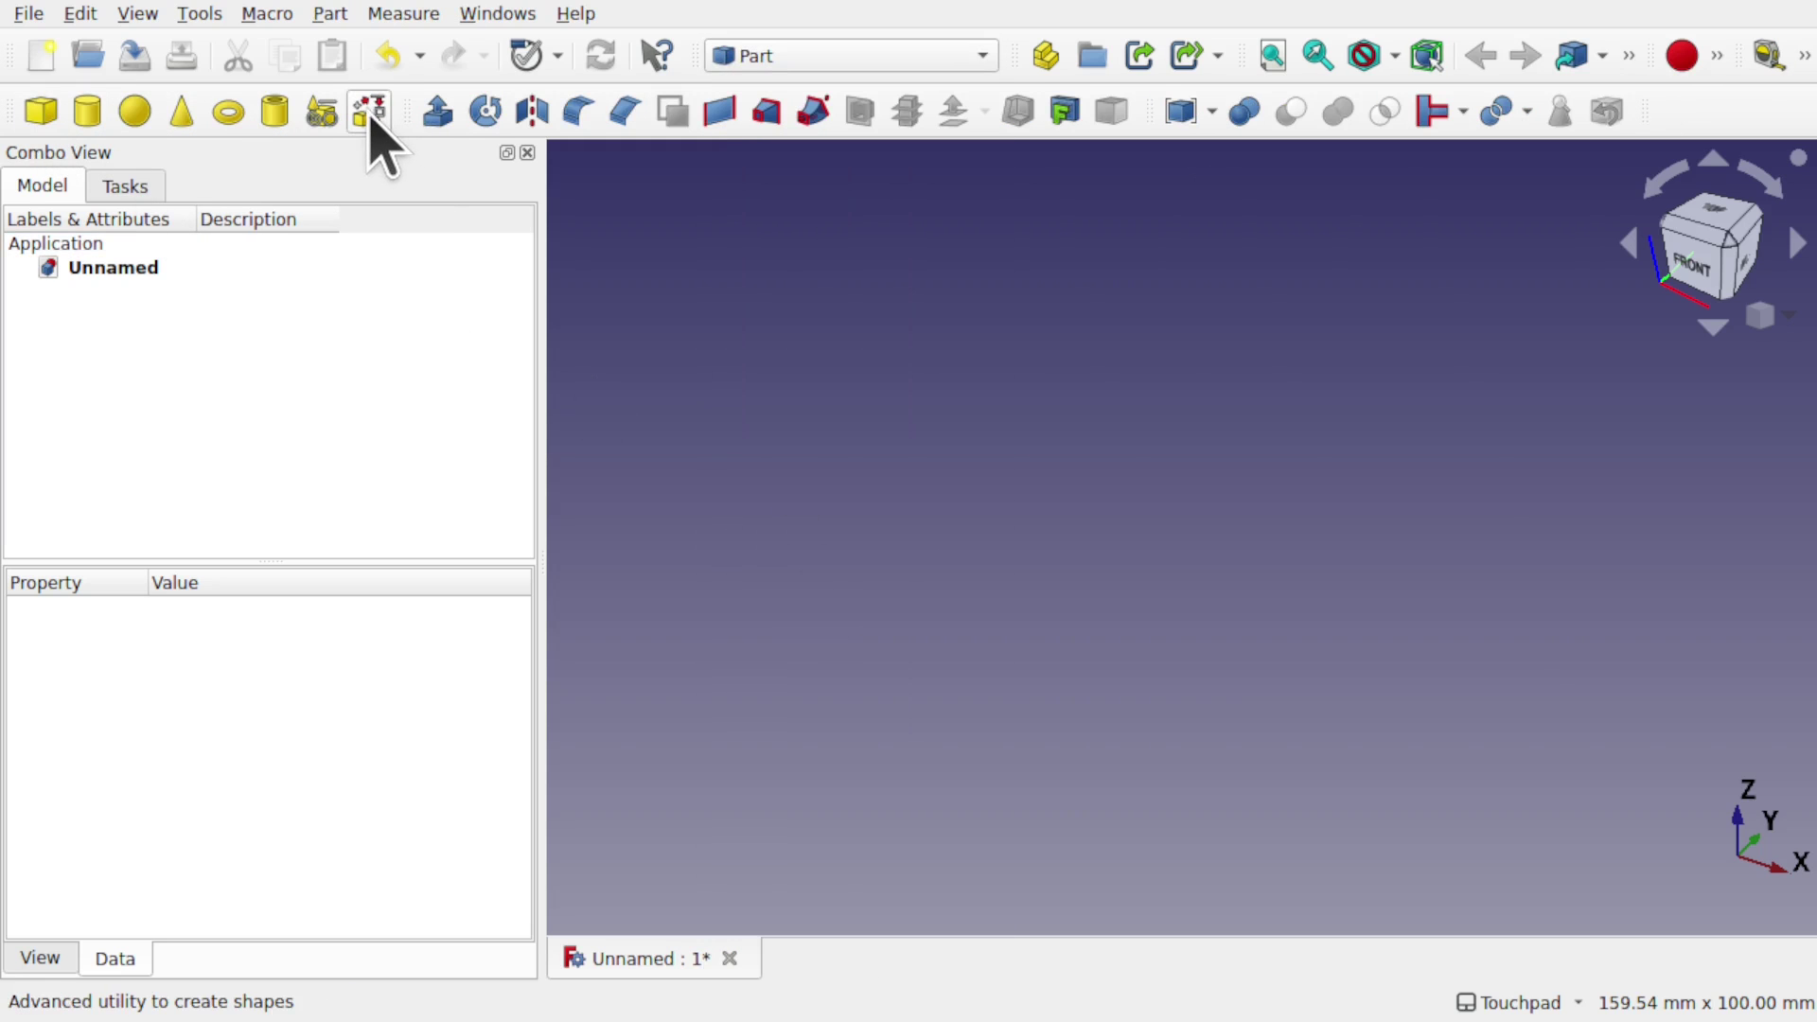
{"action": "left_click", "coordinate": [323, 112]}
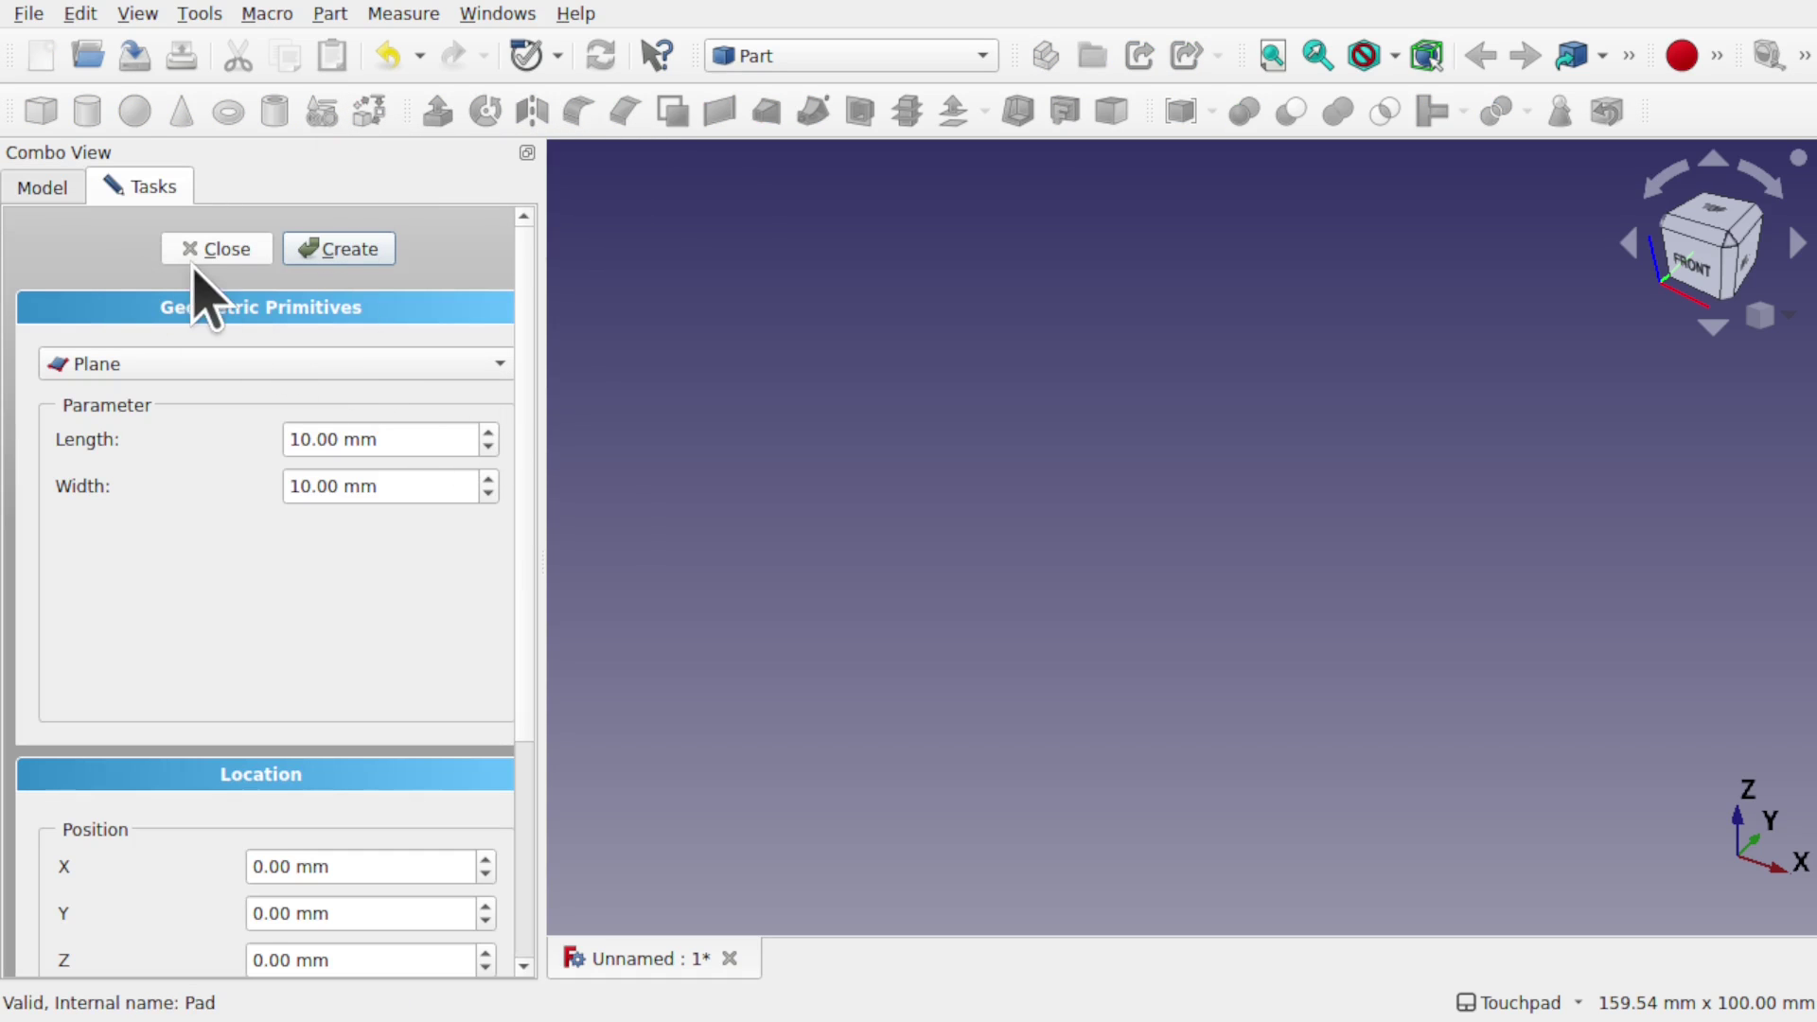
{"action": "left_click", "coordinate": [202, 365]}
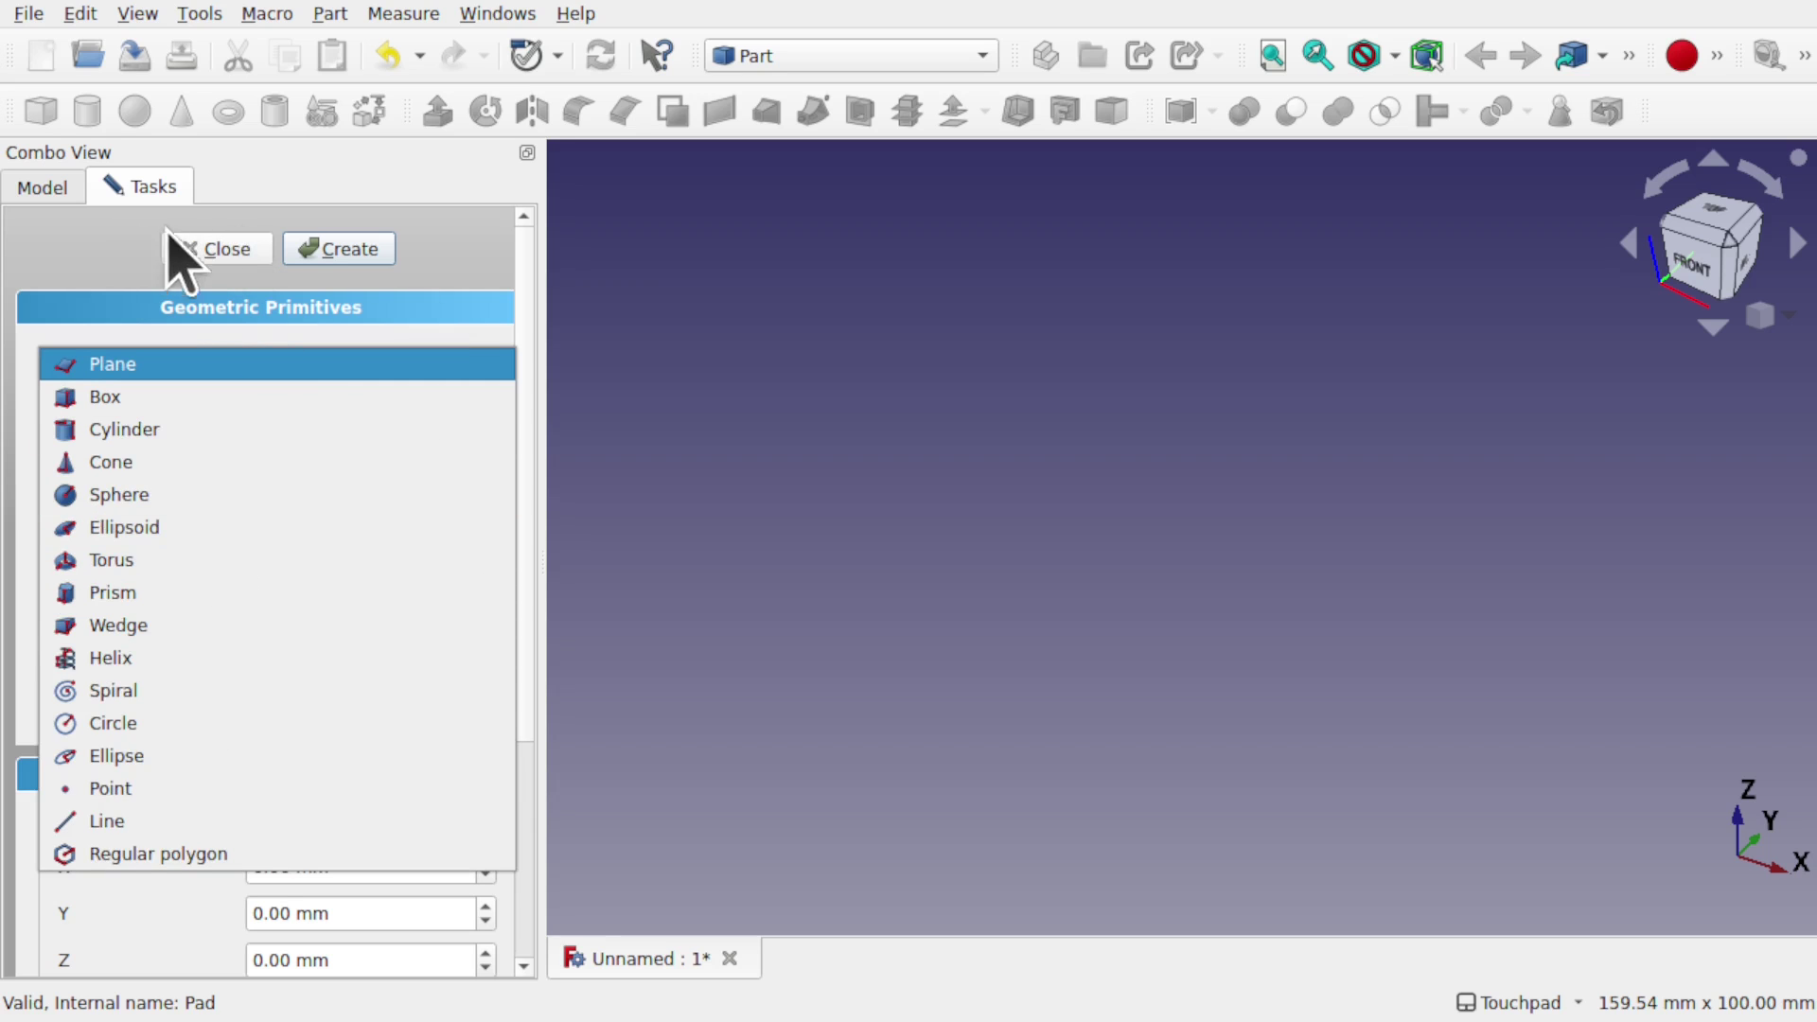
{"action": "left_click", "coordinate": [226, 254]}
{"action": "left_click", "coordinate": [230, 258]}
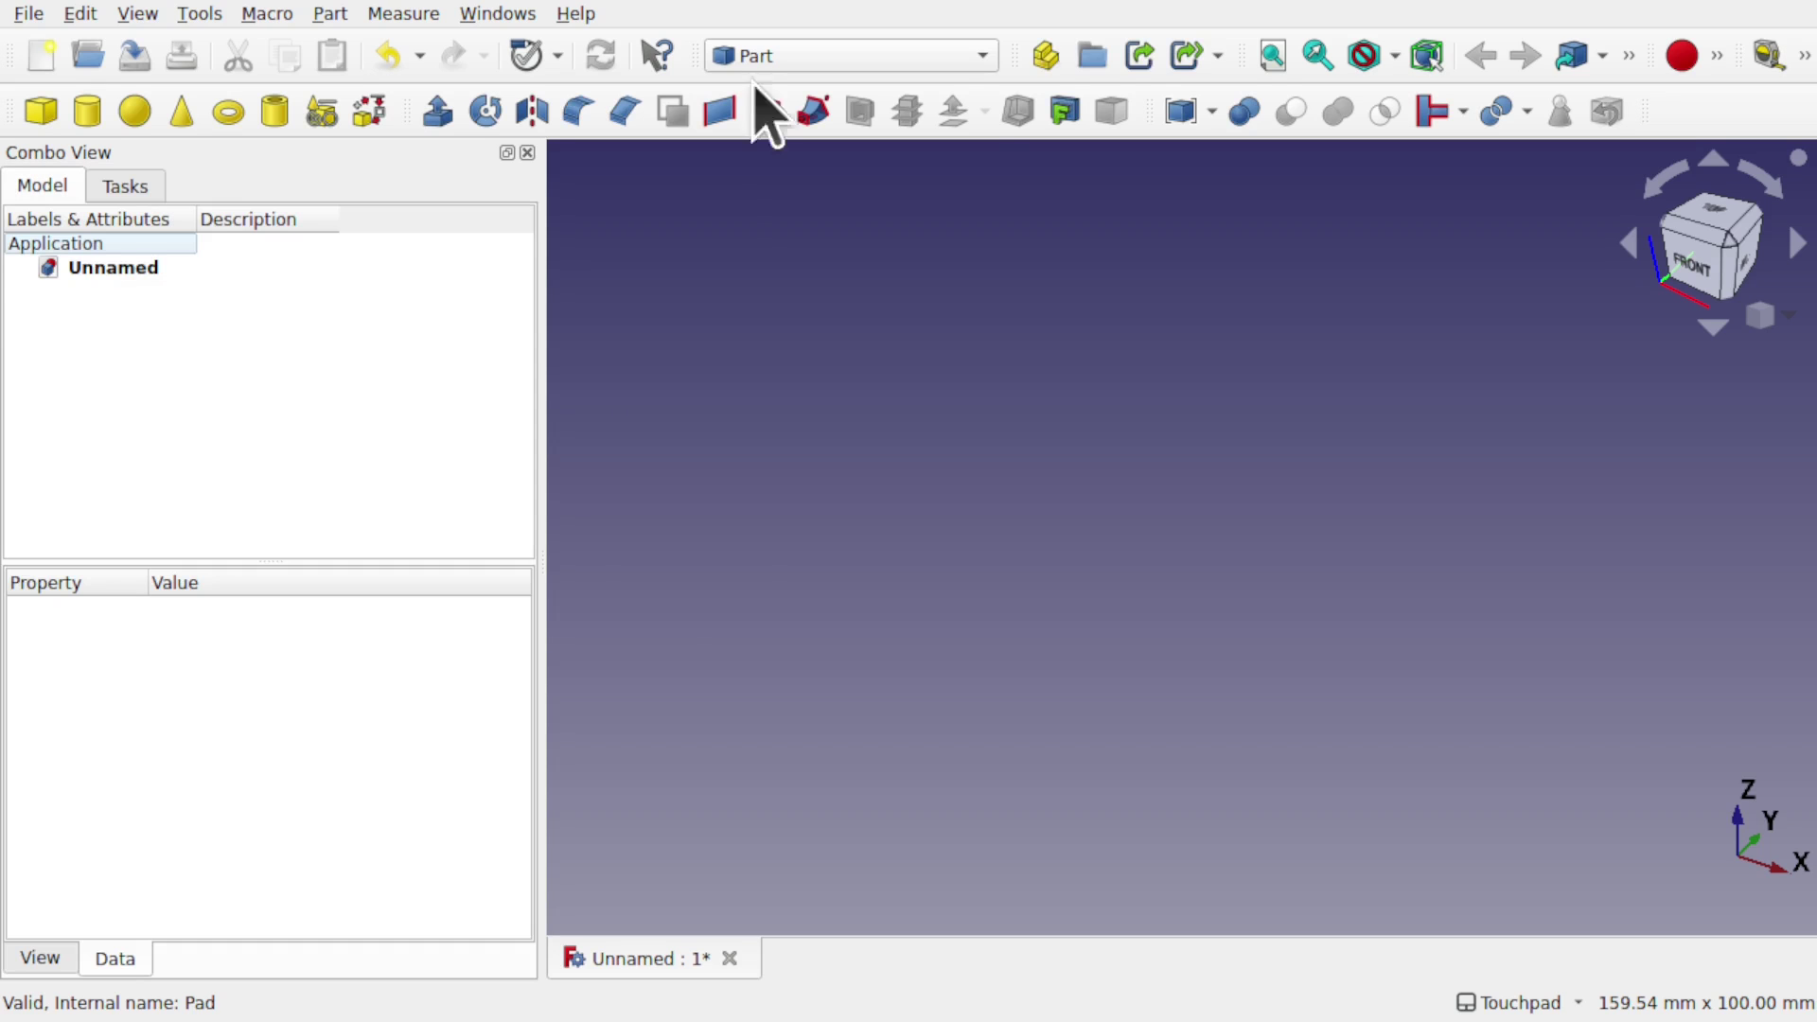
{"action": "left_click", "coordinate": [893, 57]}
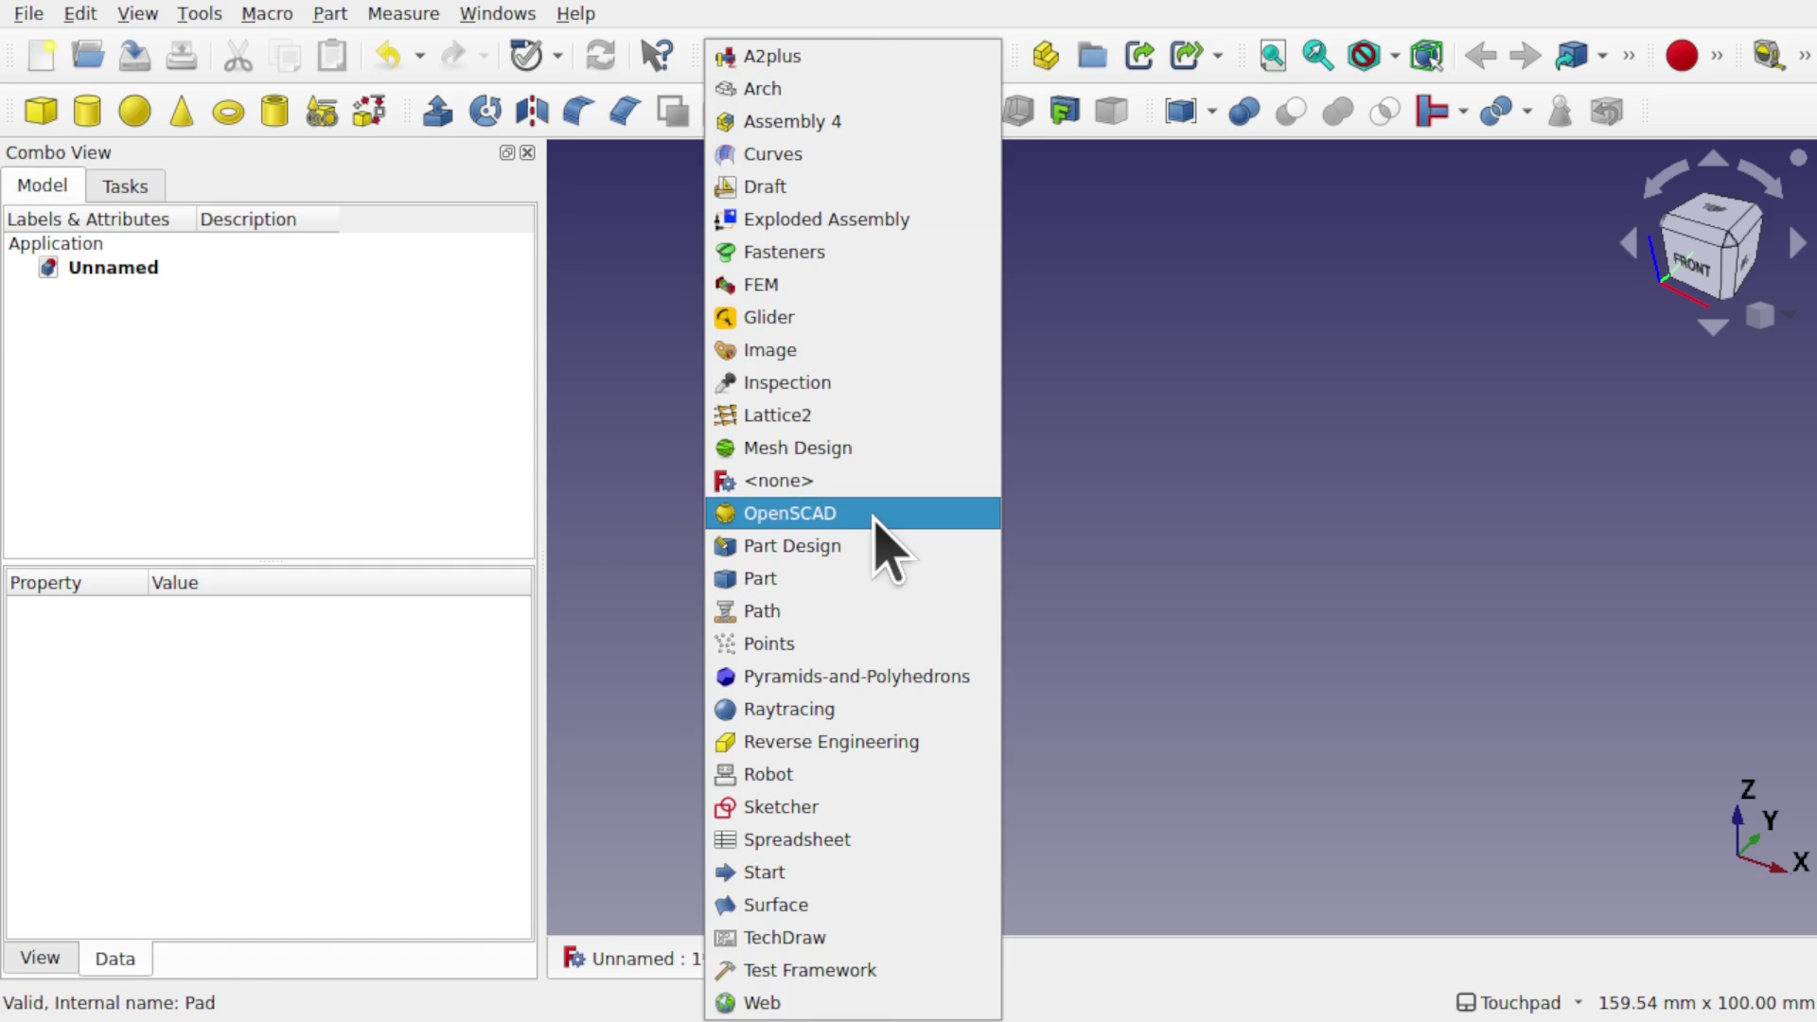
{"action": "left_click", "coordinate": [873, 543]}
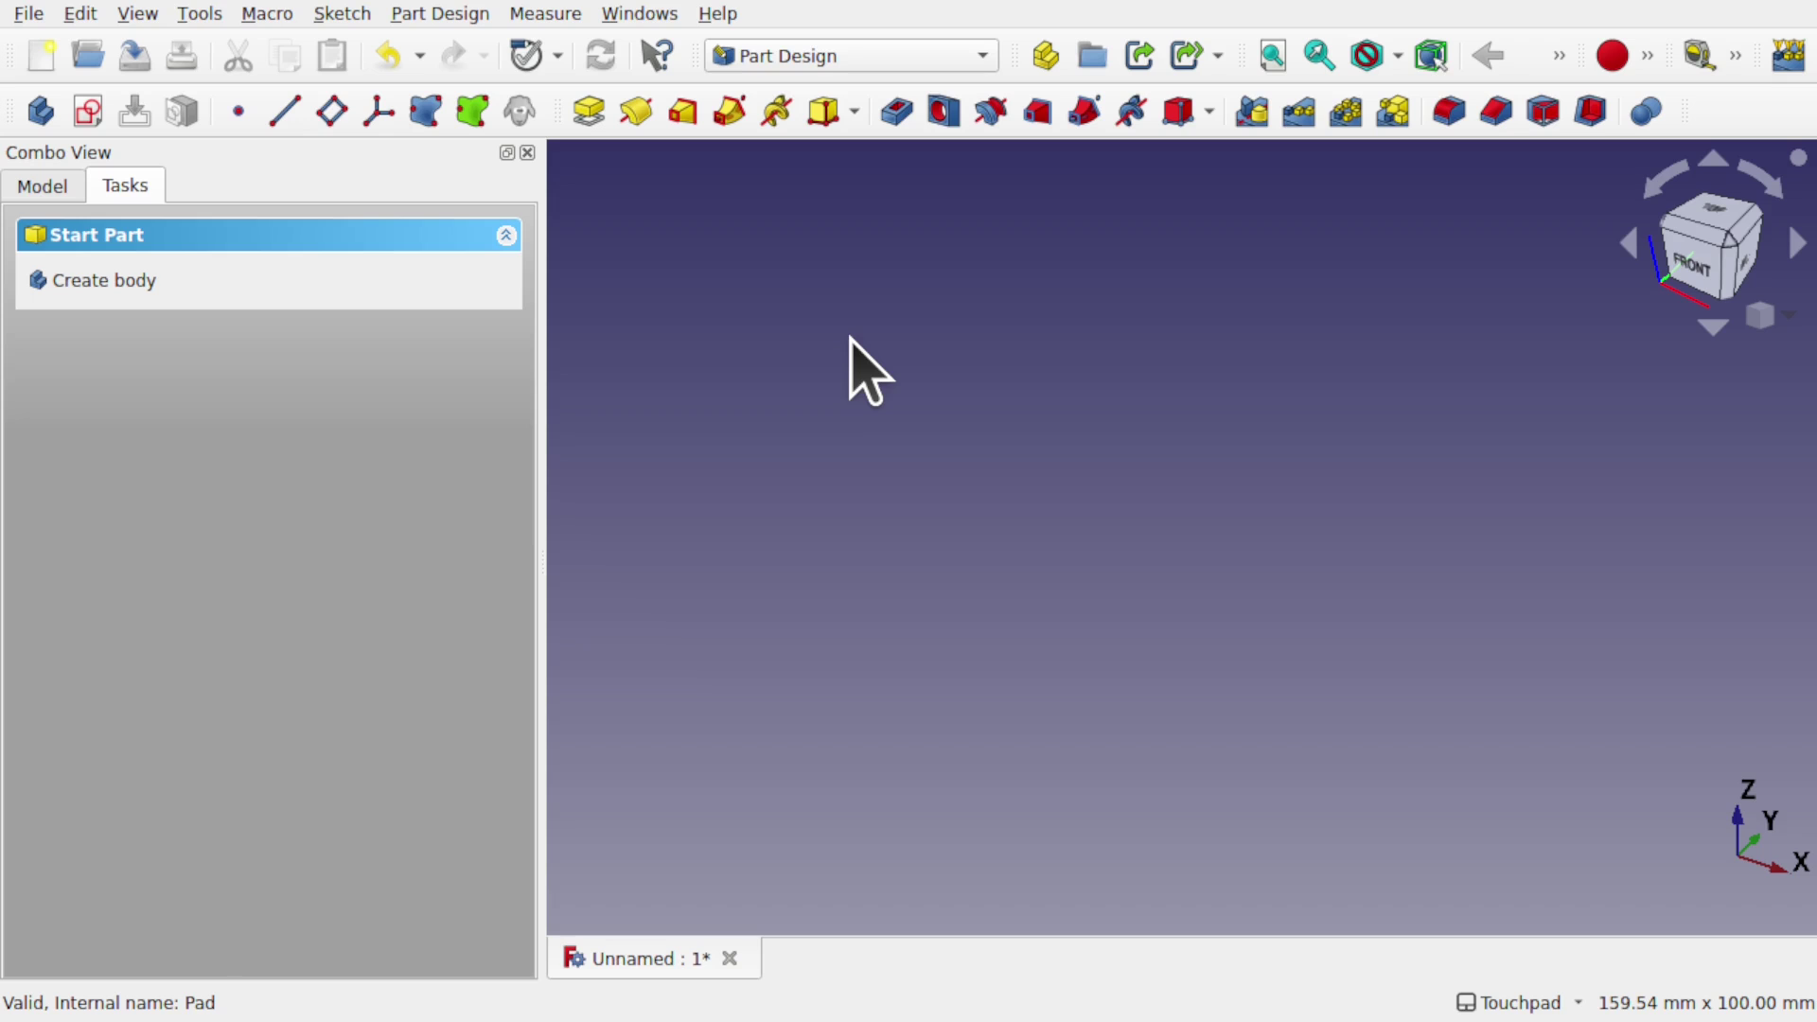
{"action": "left_click", "coordinate": [822, 129]}
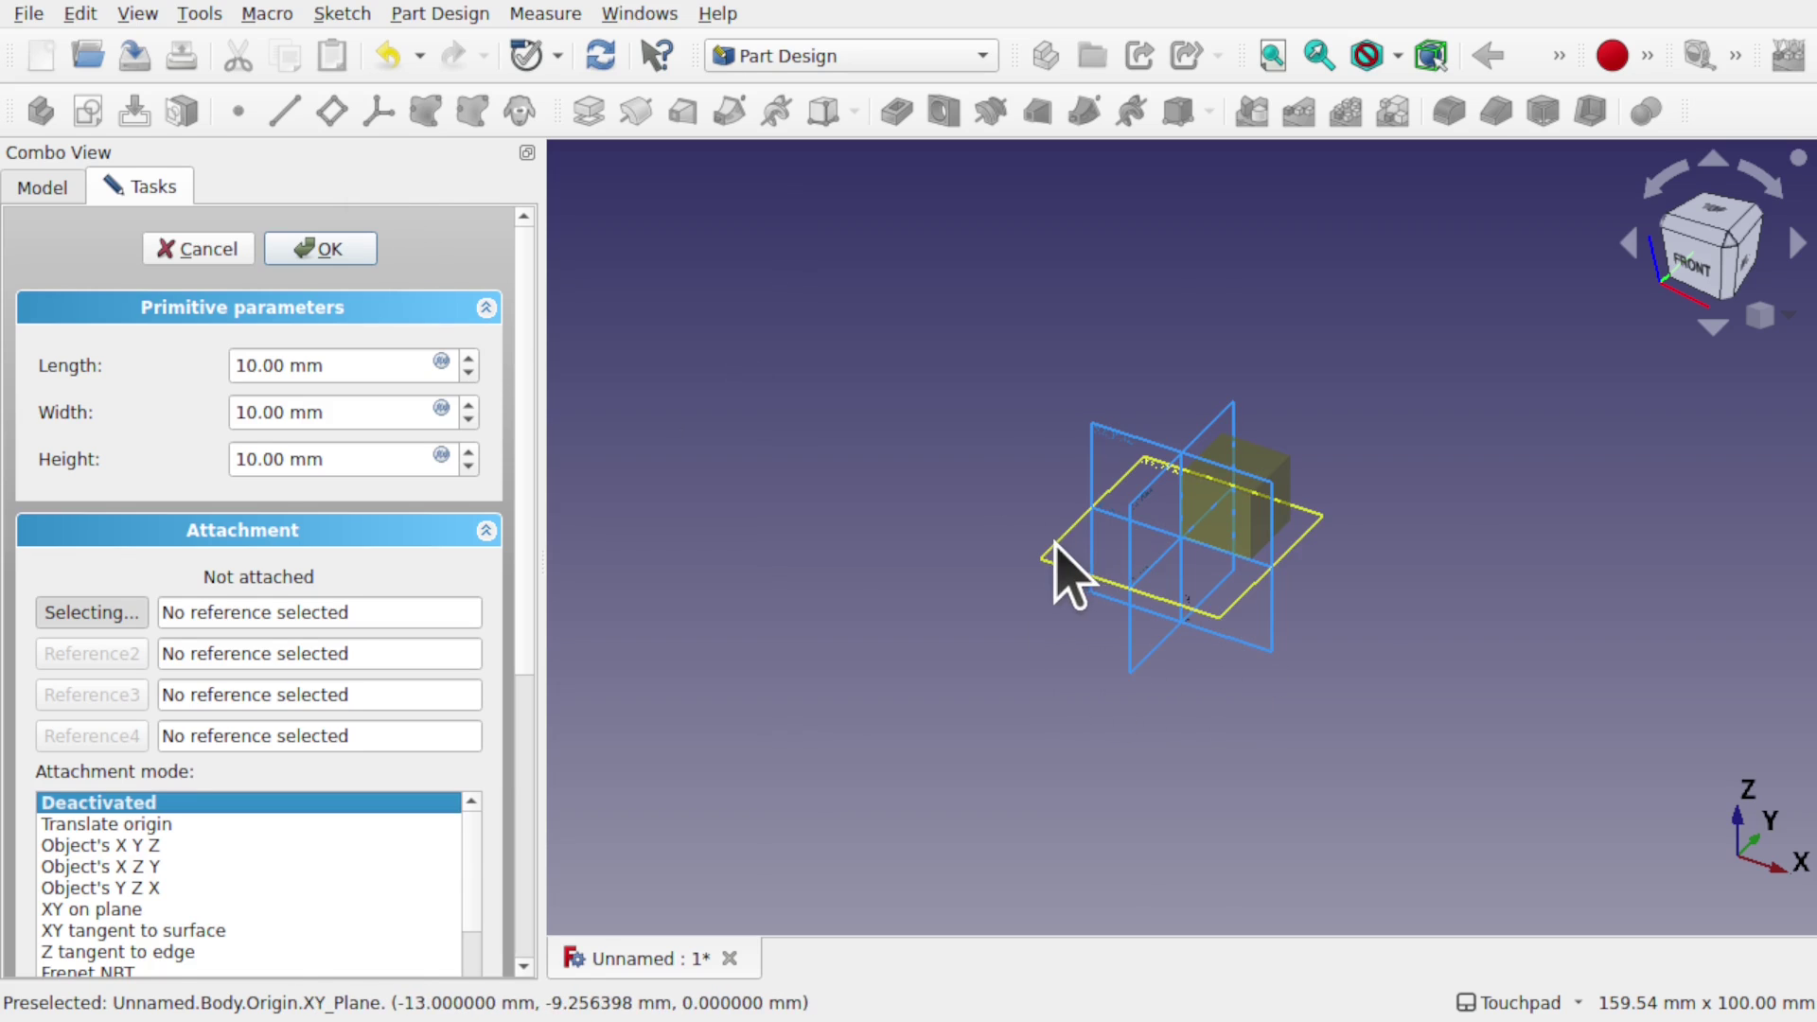
{"action": "left_click", "coordinate": [1062, 567]}
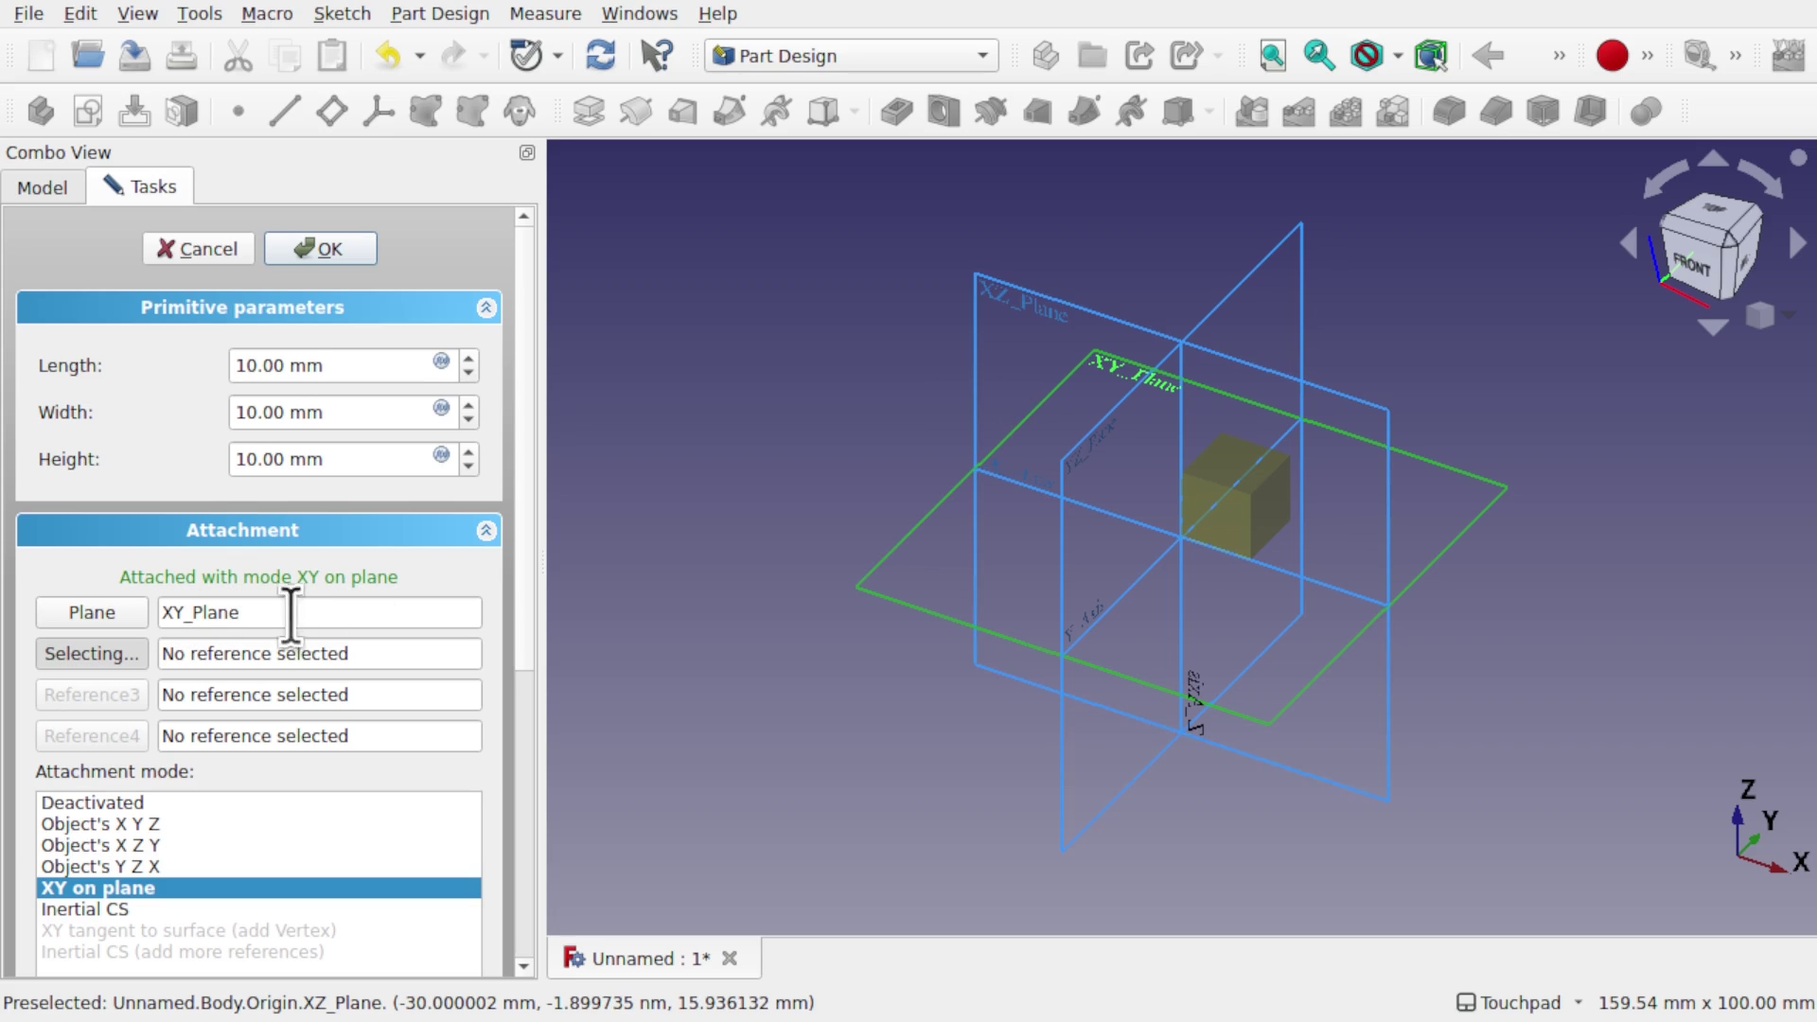
{"action": "left_click", "coordinate": [123, 612]}
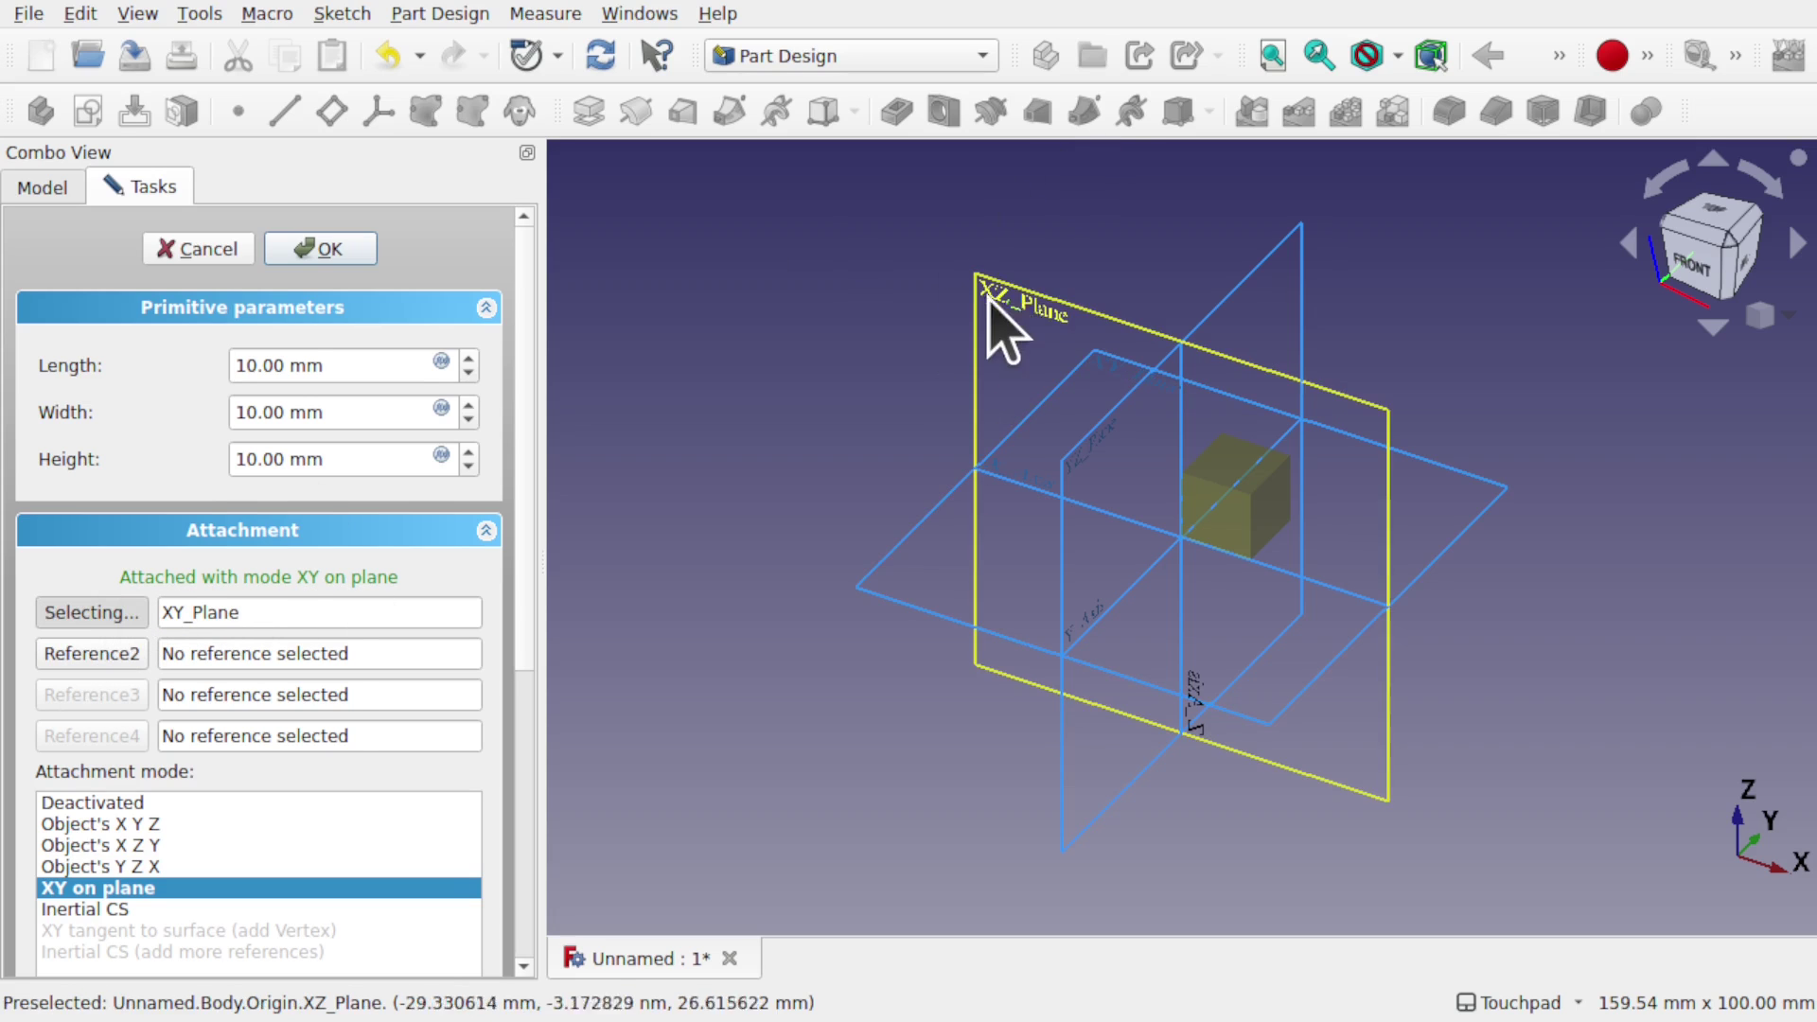
{"action": "left_click", "coordinate": [1034, 332]}
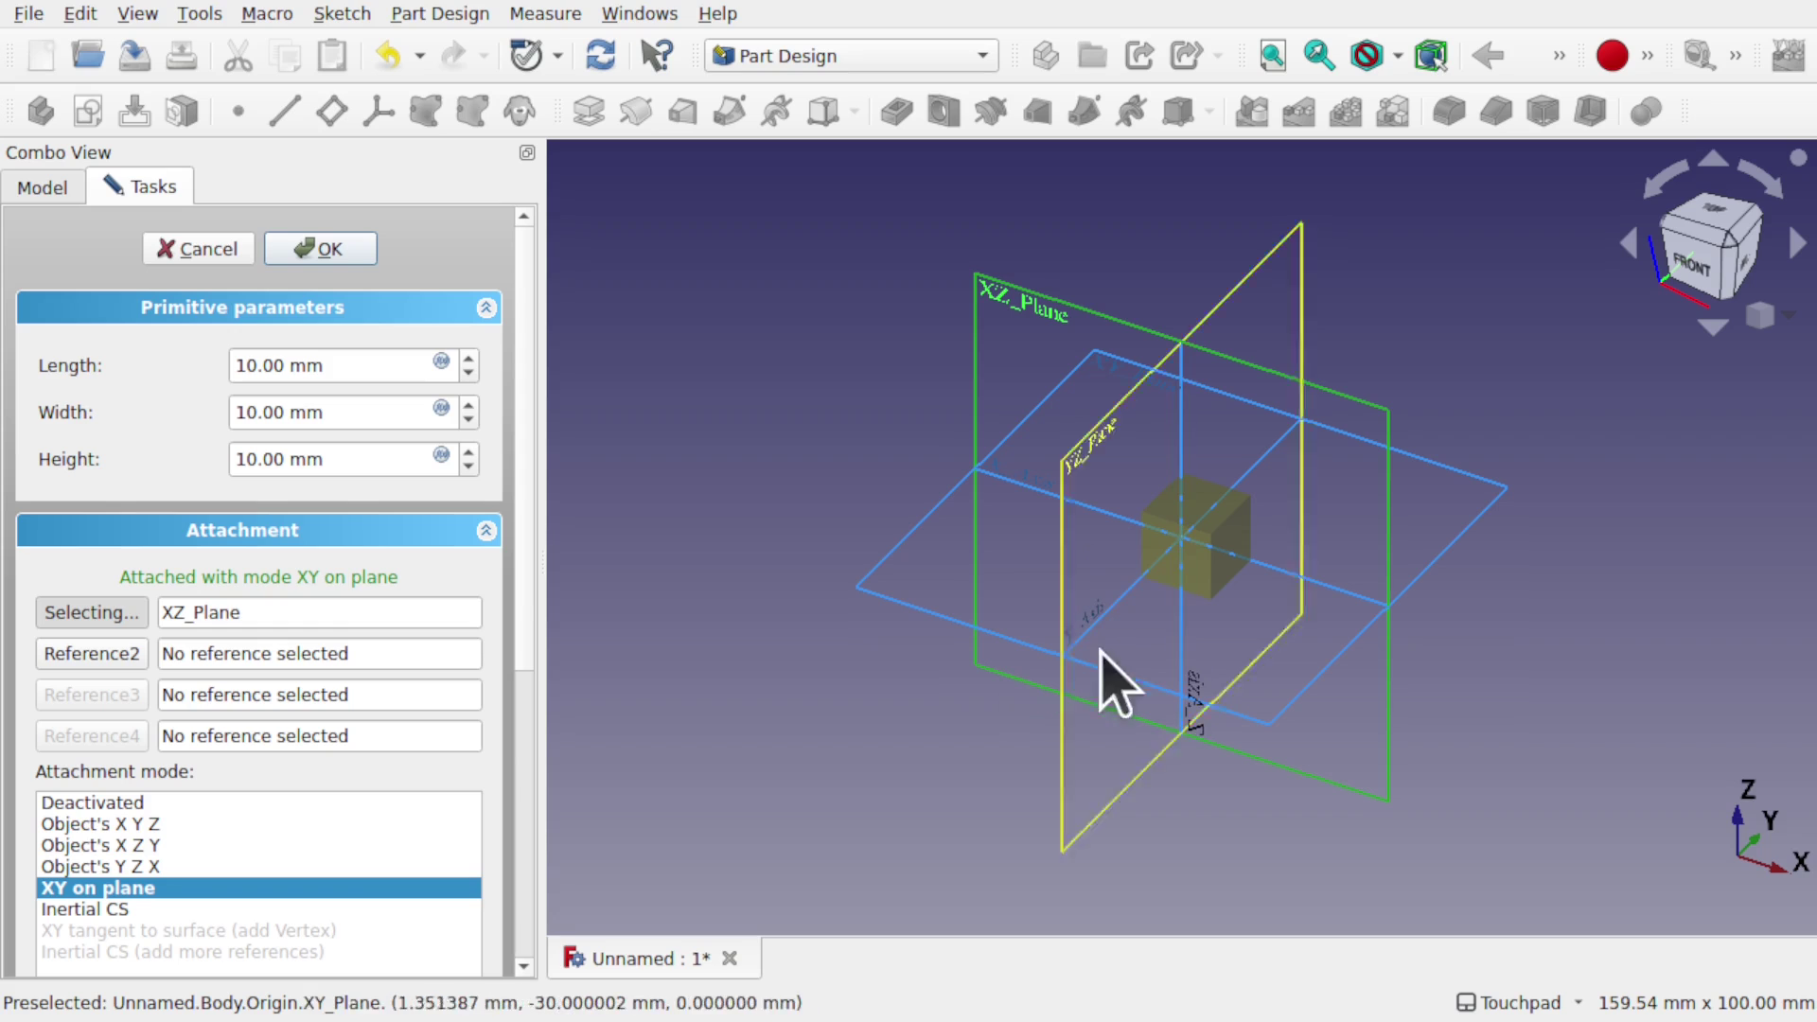
{"action": "left_click", "coordinate": [180, 252]}
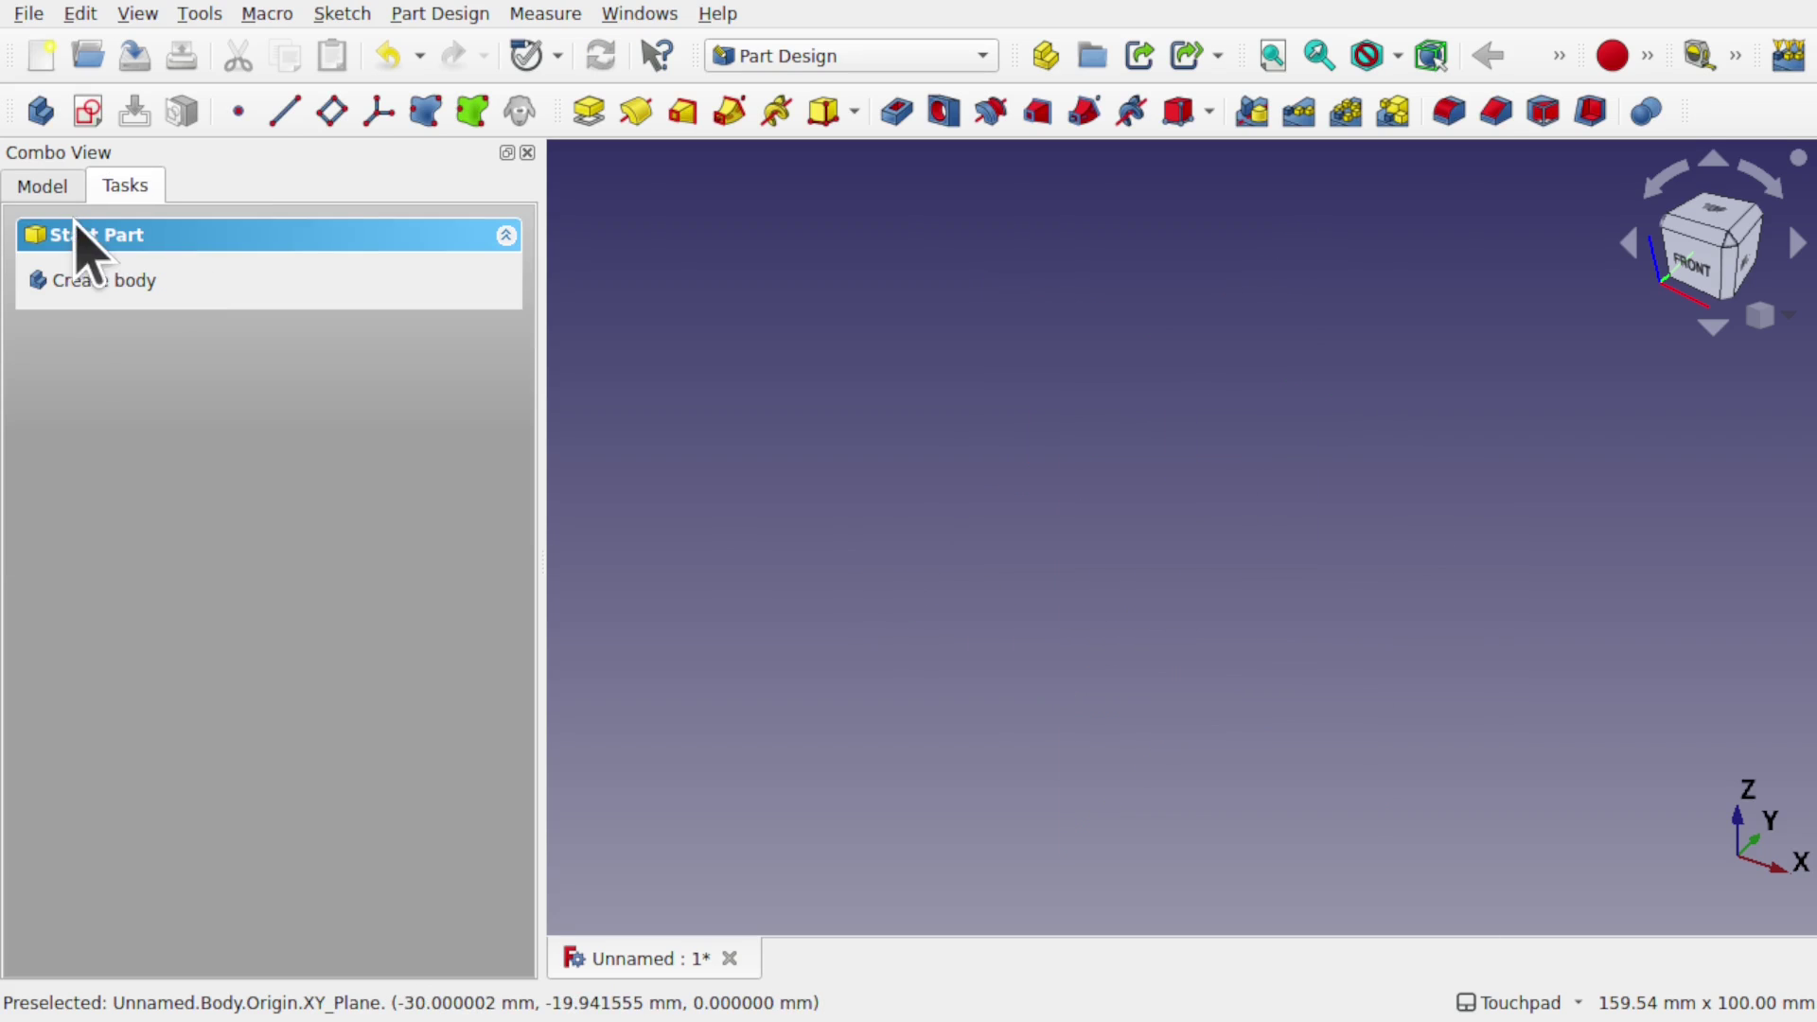
Create a new body and start a sketch on its XY plane
{"action": "left_click", "coordinate": [105, 281]}
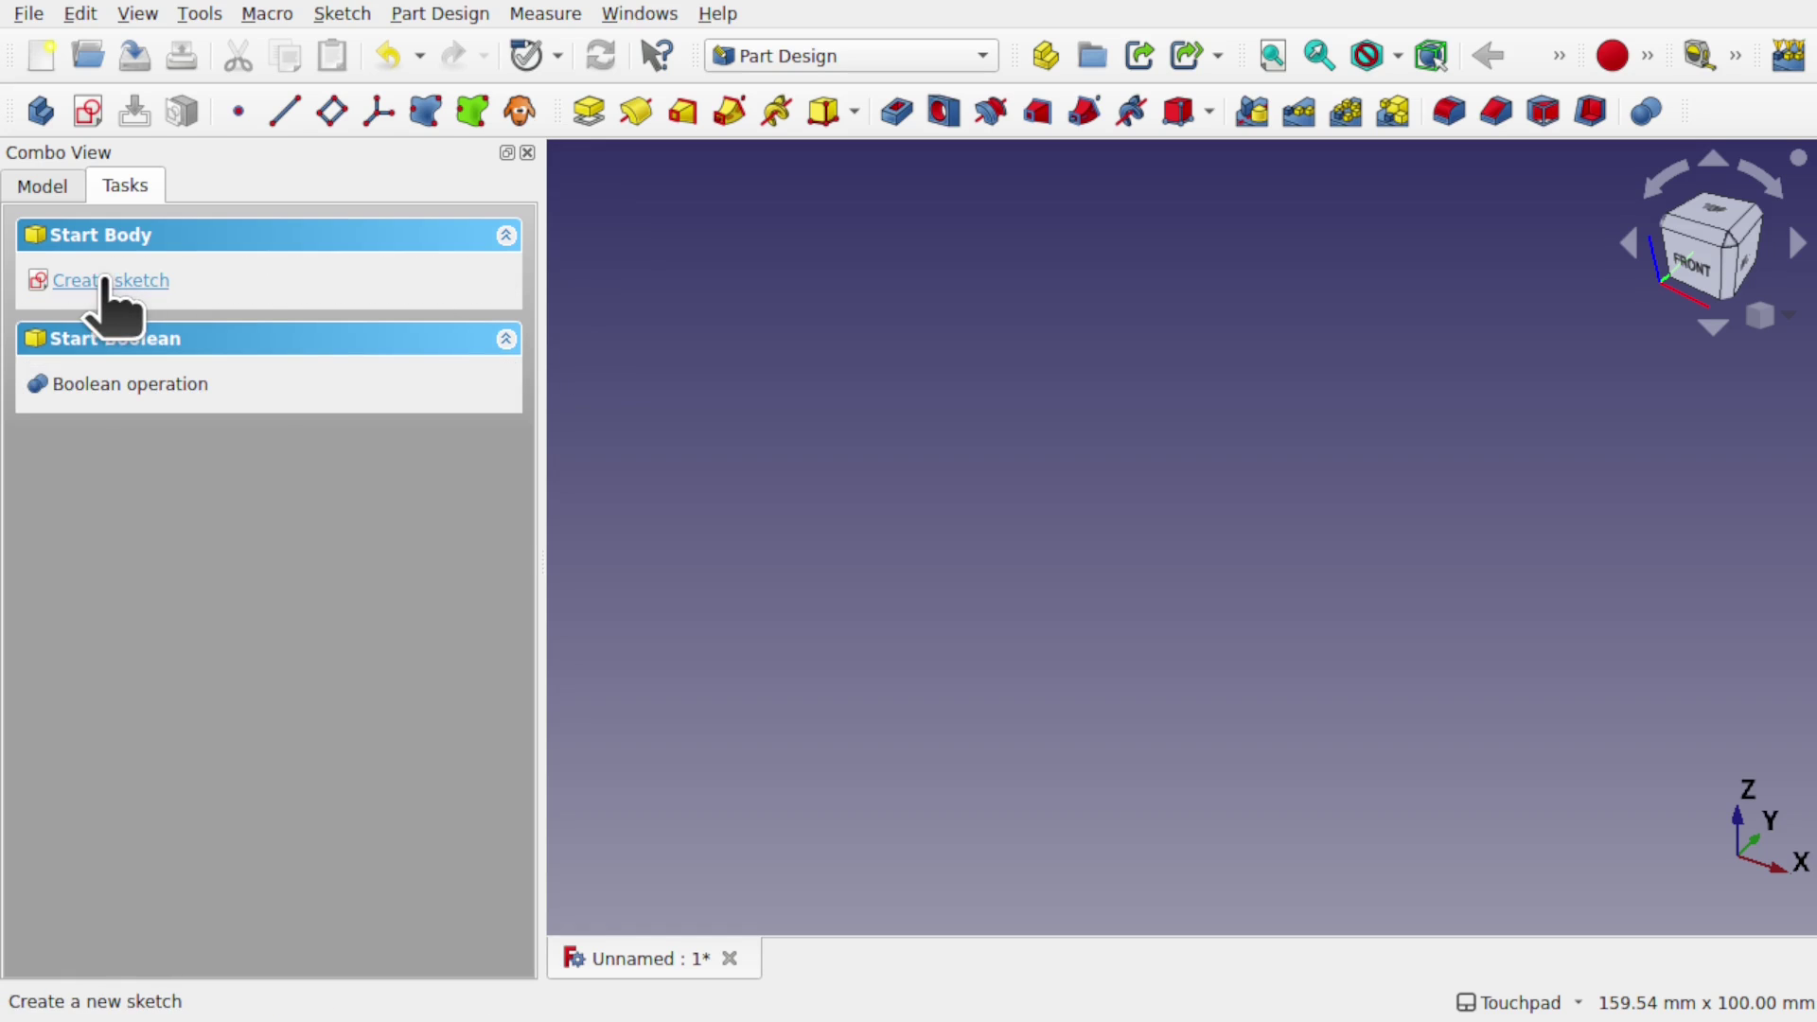
{"action": "left_click", "coordinate": [115, 282]}
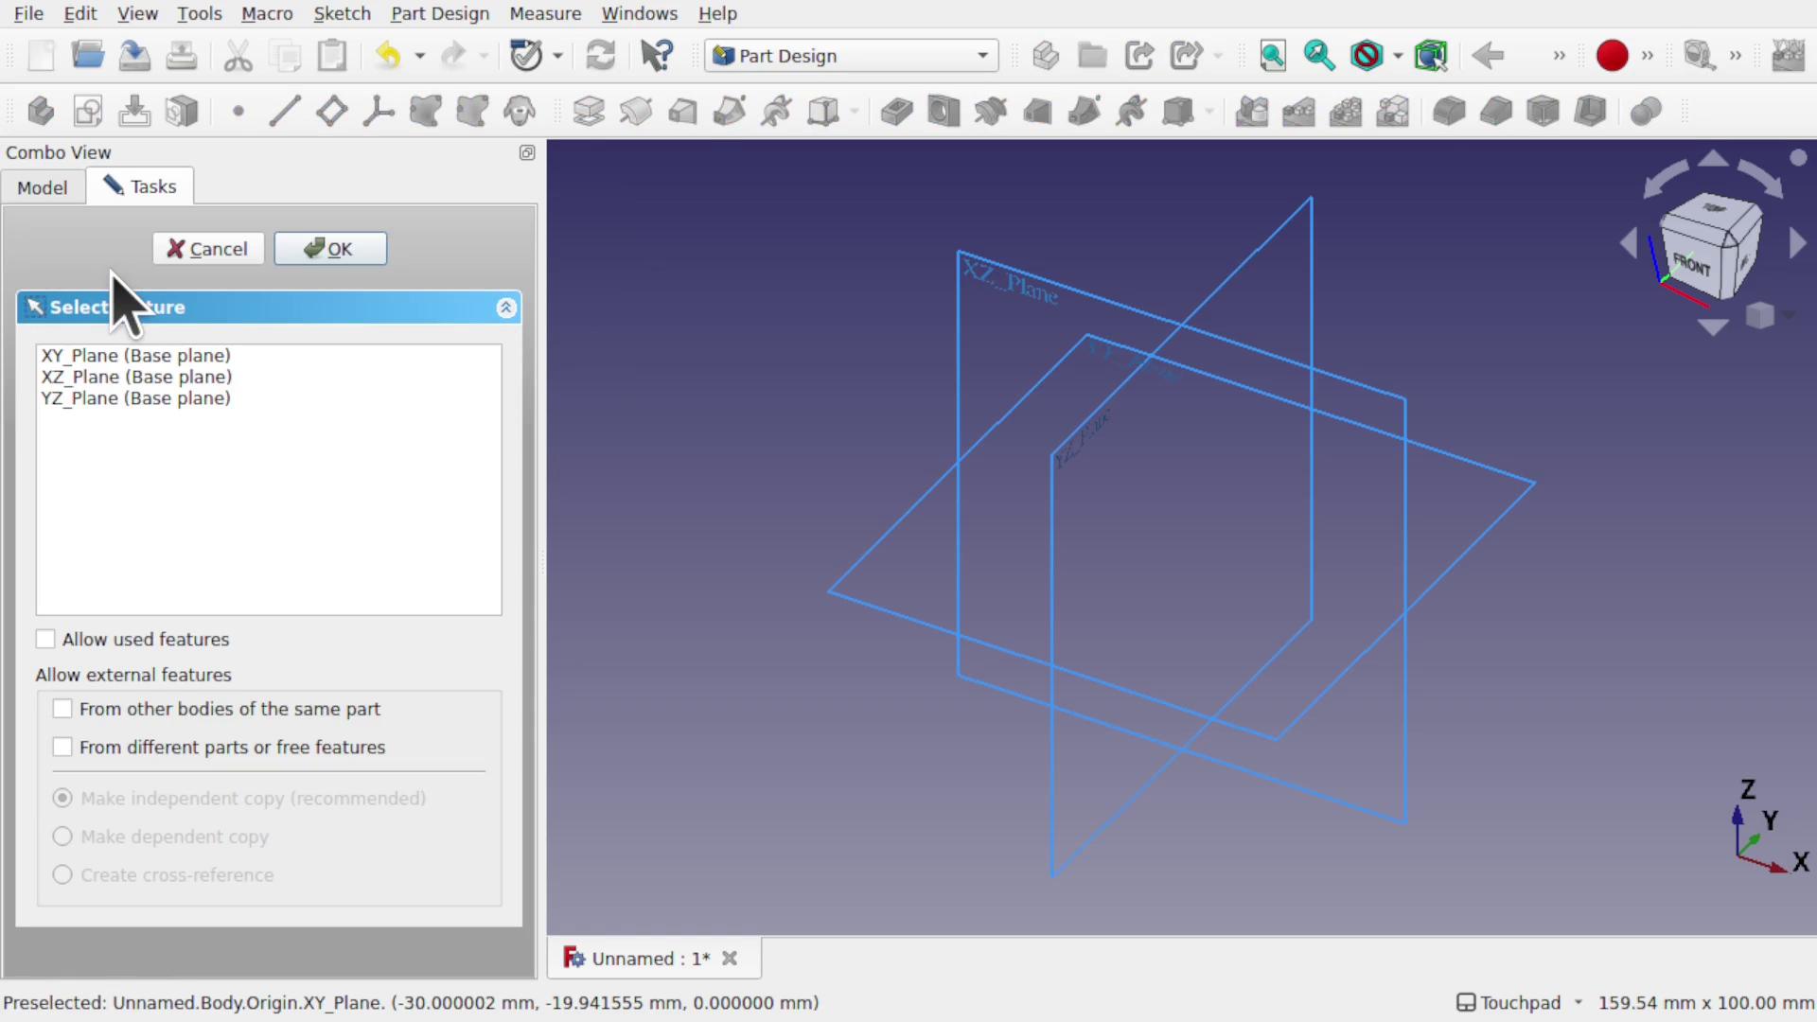
{"action": "left_click", "coordinate": [123, 354]}
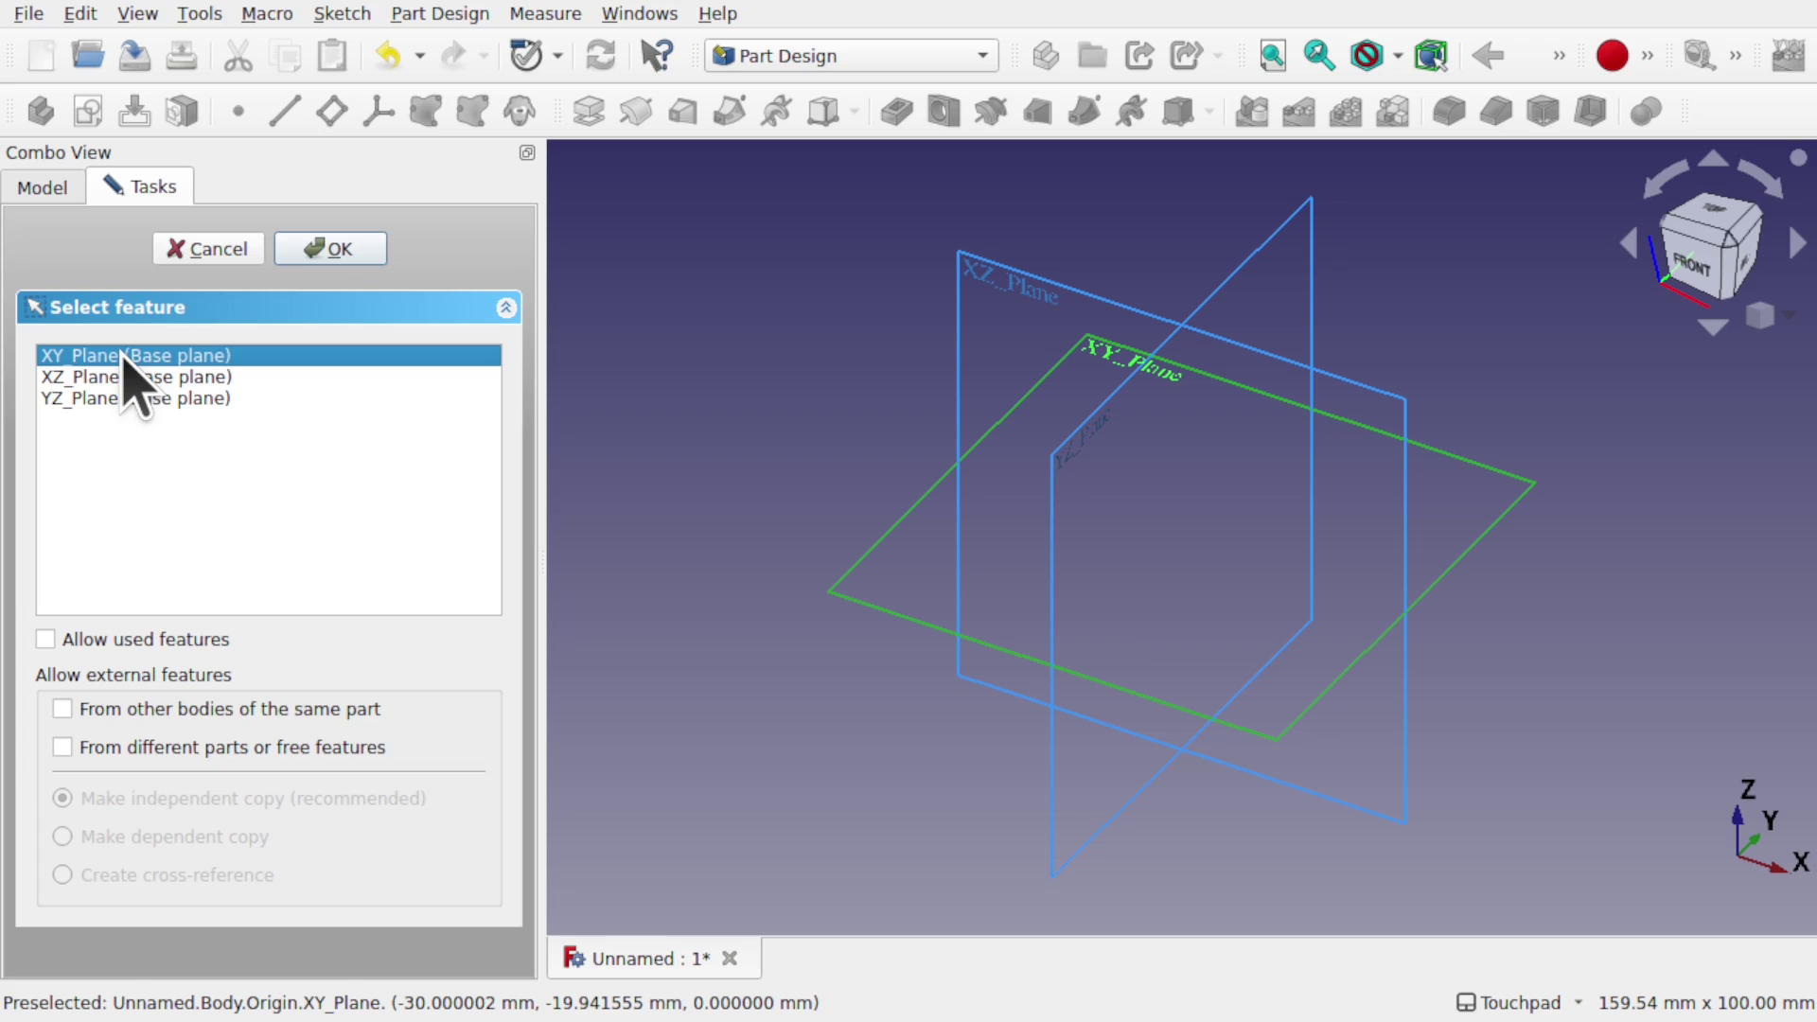
{"action": "left_click", "coordinate": [339, 249]}
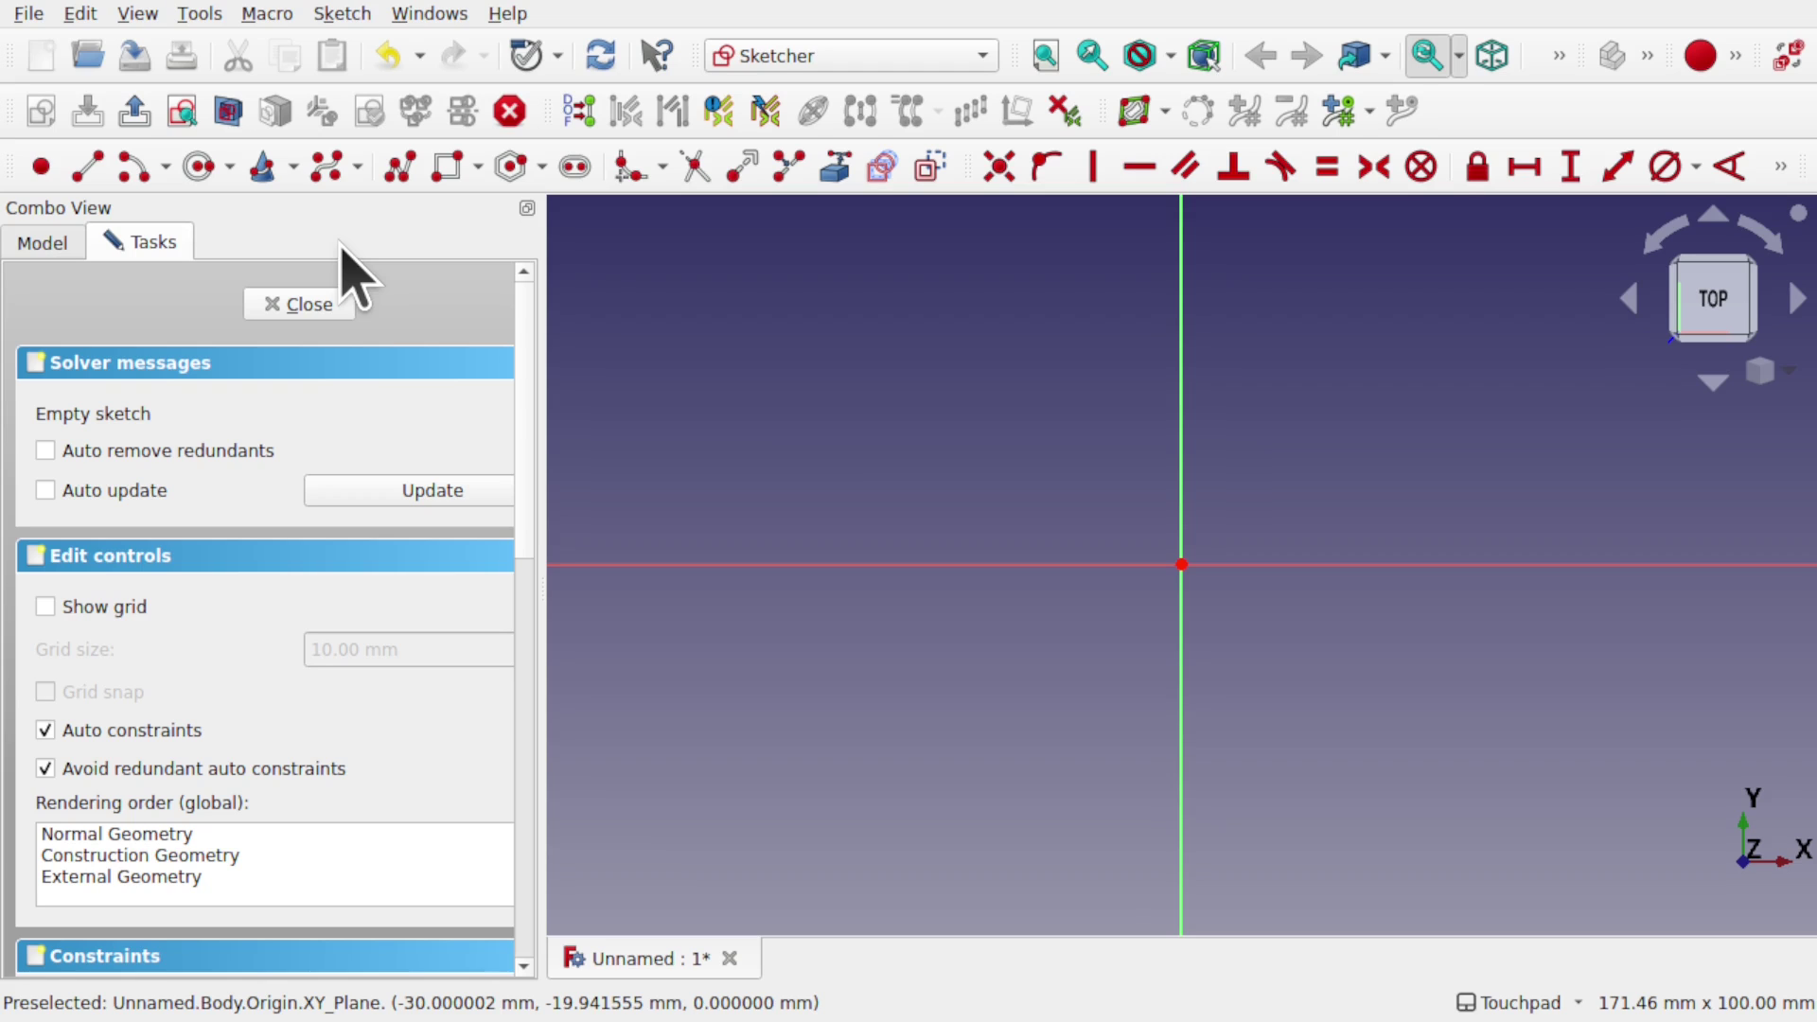
Sketch a horizontal slot across the vertical axis, with its two arc centres slightly above the horizontal axis
{"action": "left_click", "coordinate": [577, 171]}
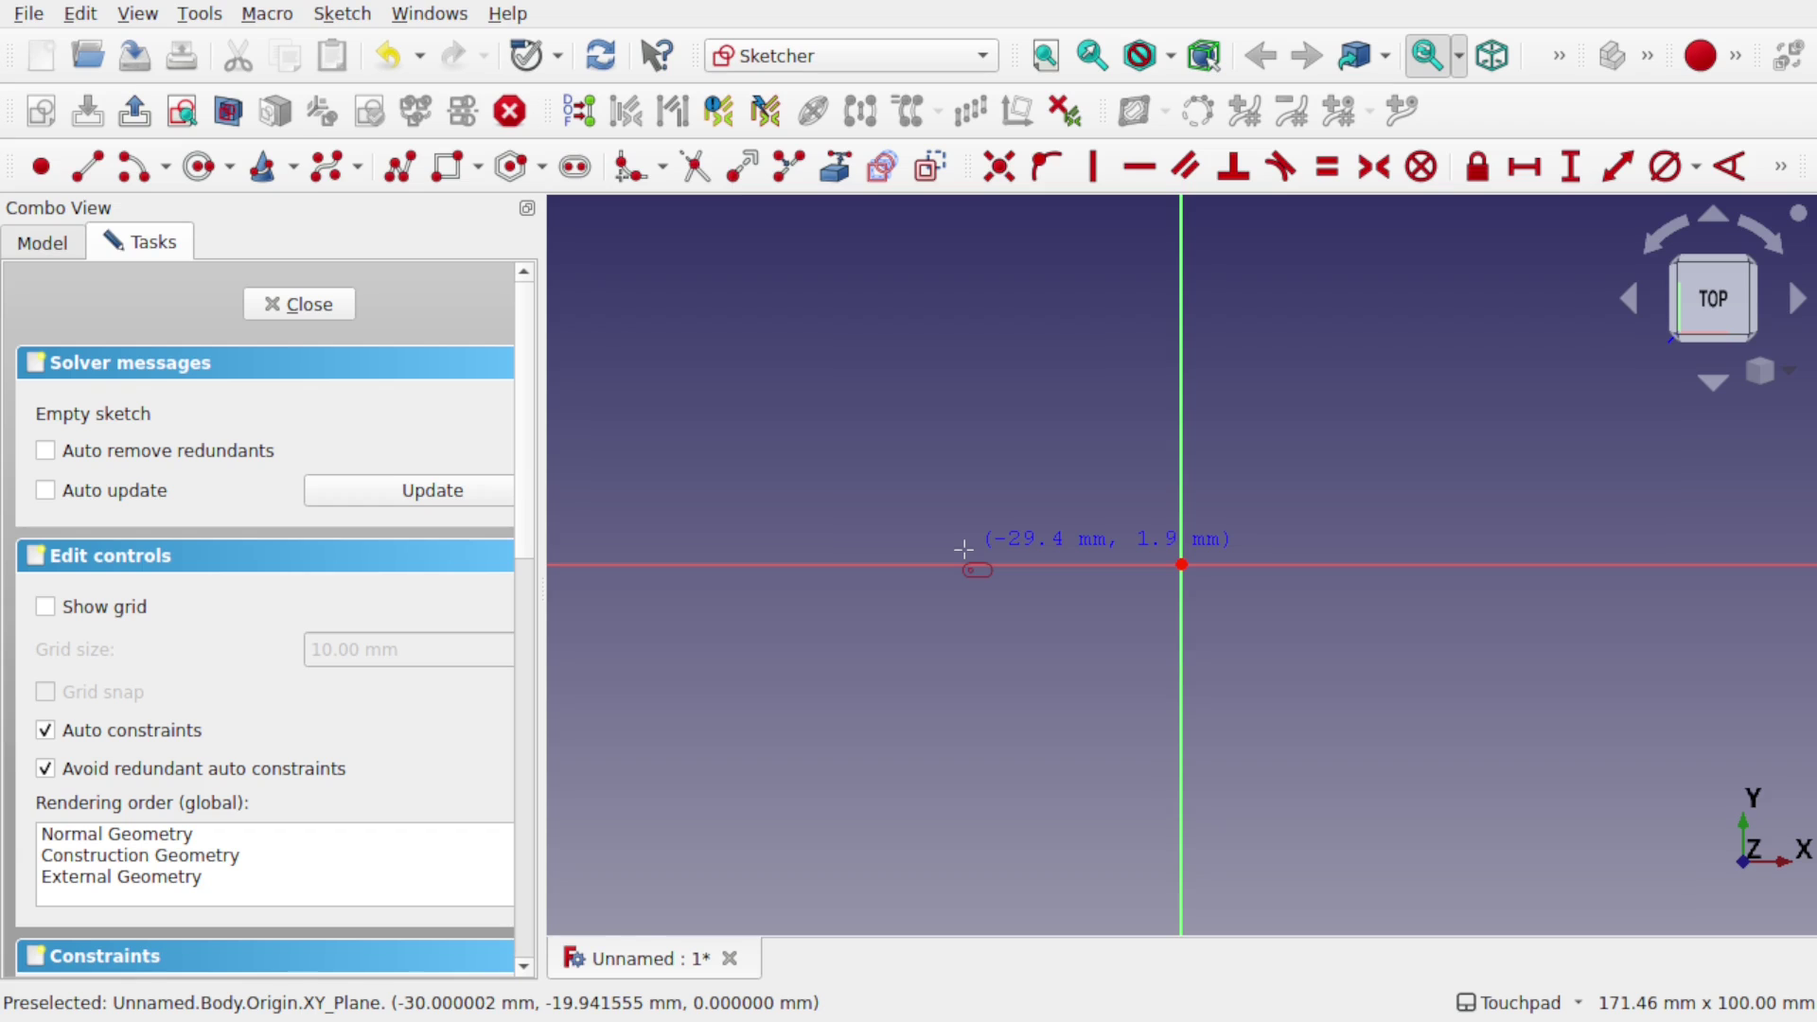
{"action": "left_click", "coordinate": [856, 528]}
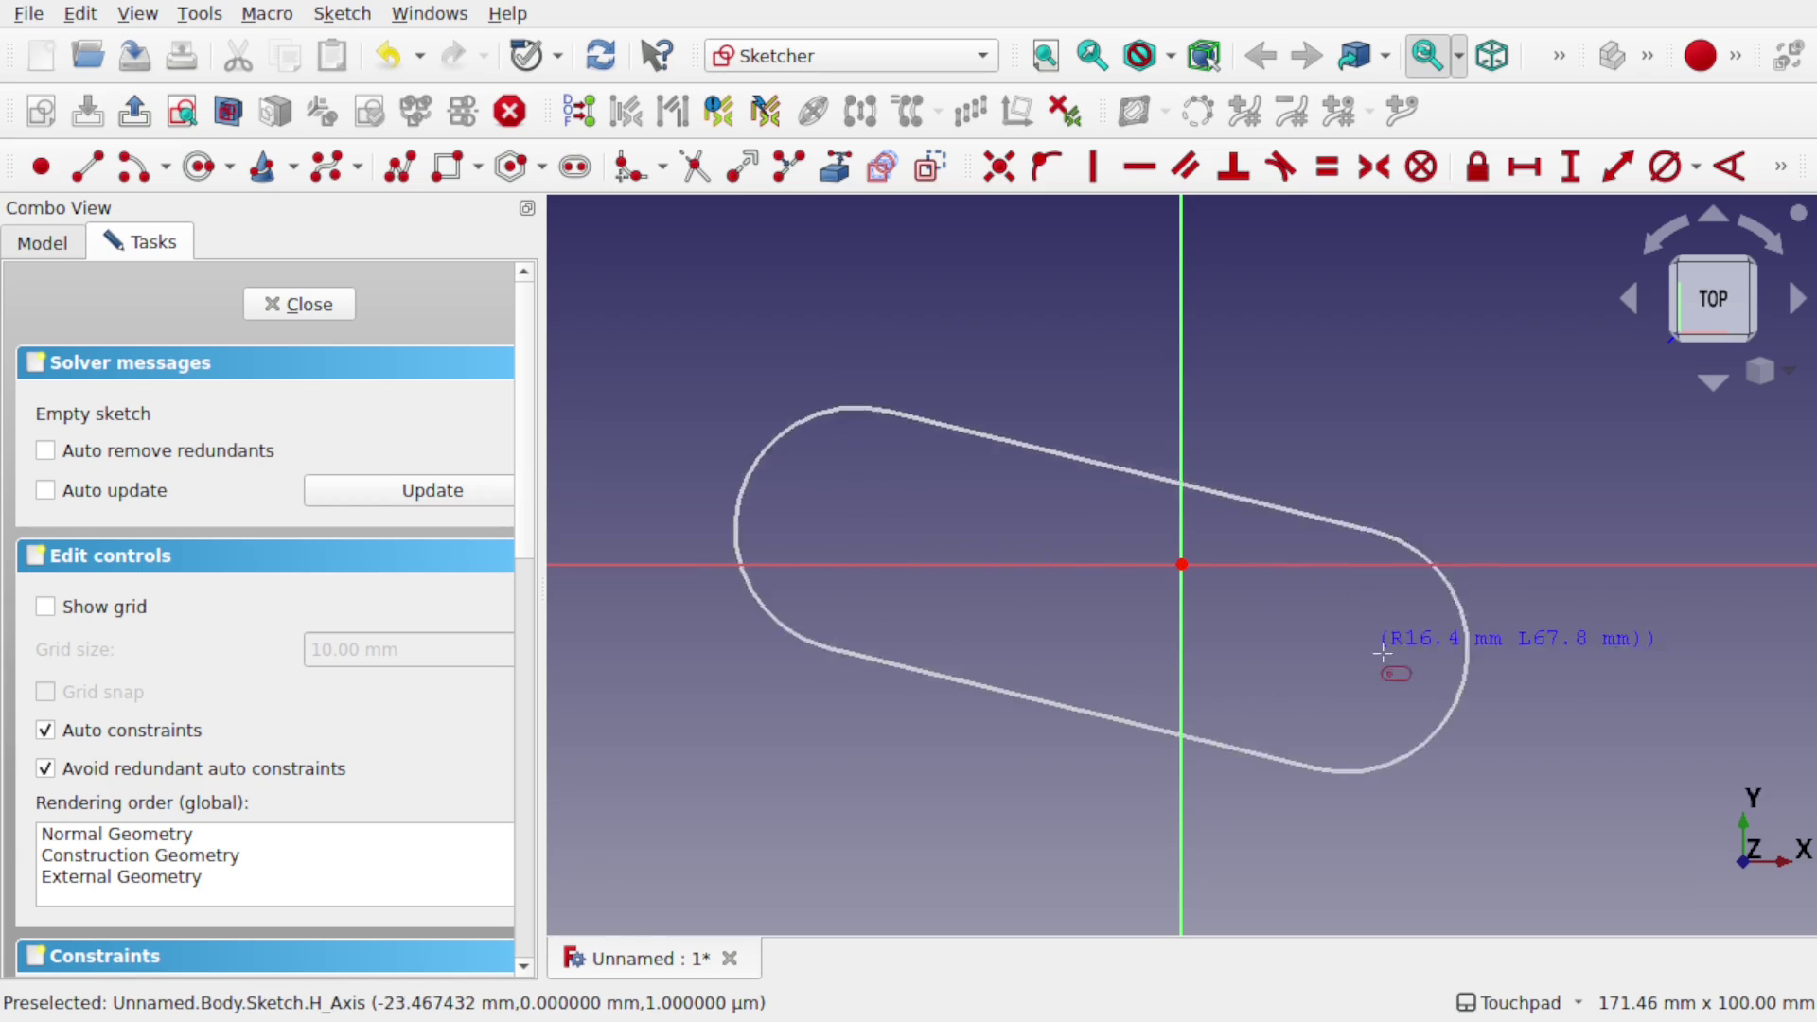
{"action": "left_click", "coordinate": [1479, 536]}
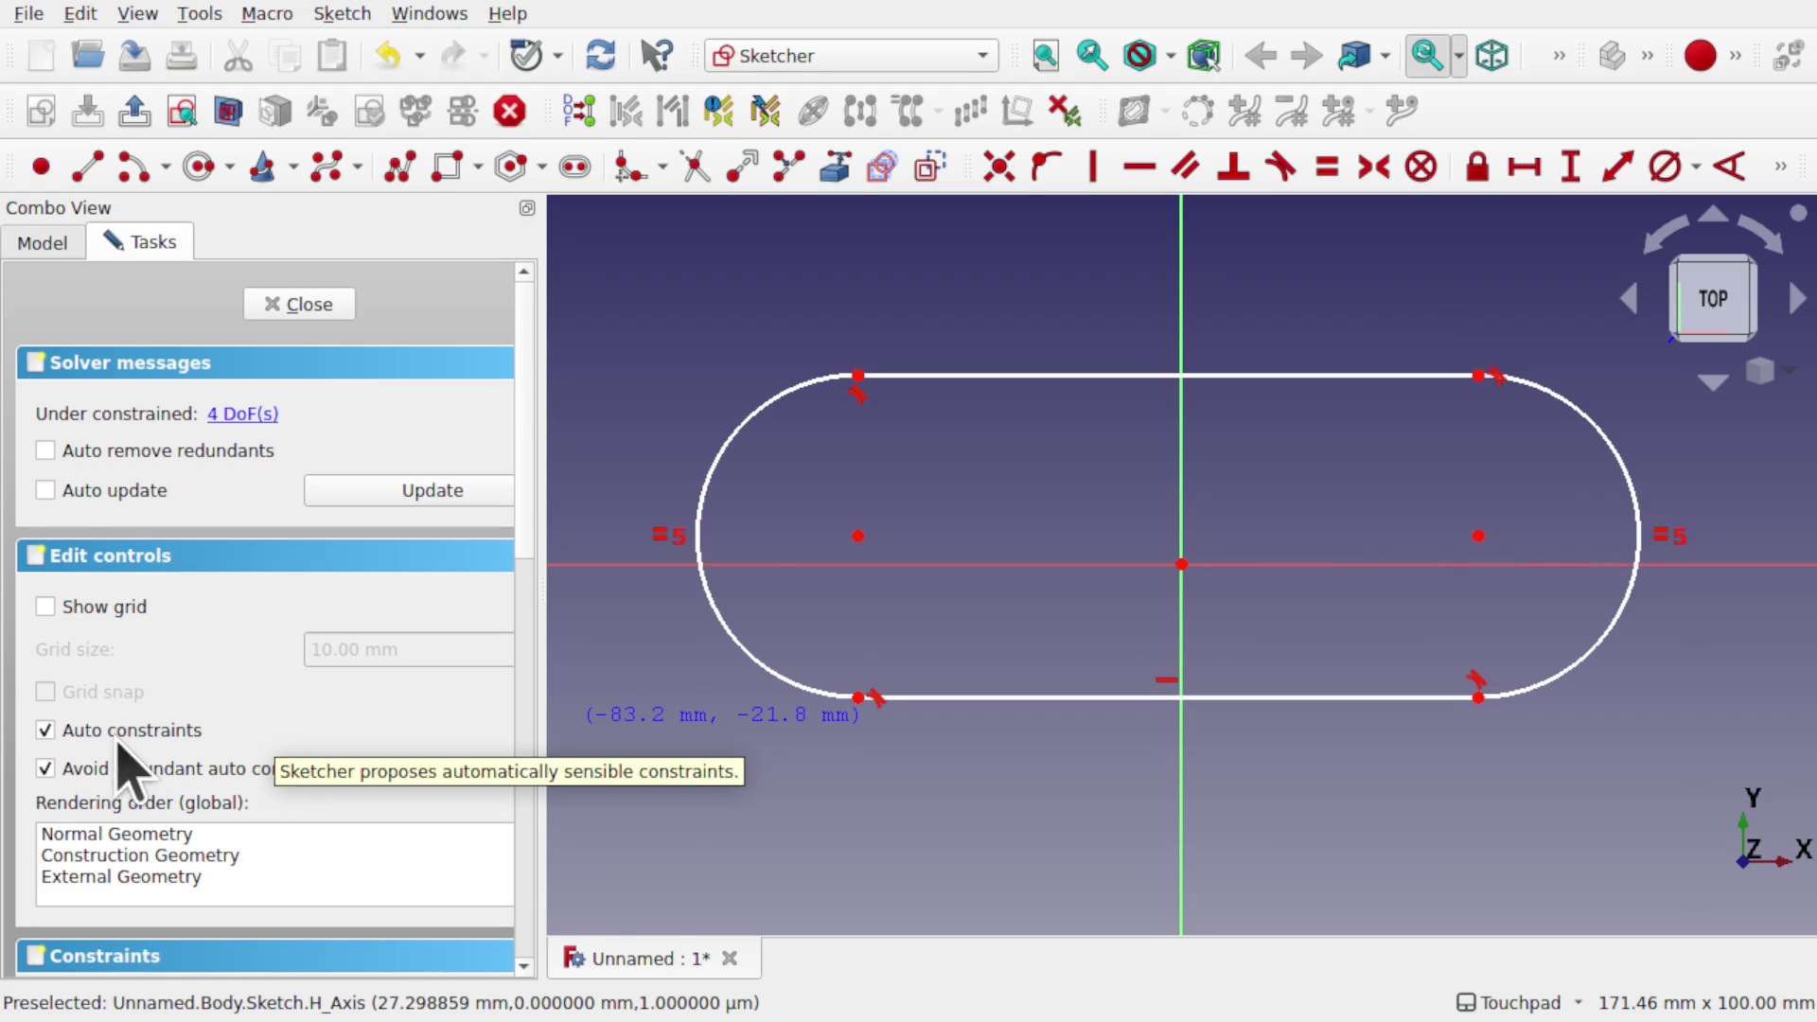
Constrain the slot's two arc centres to be symmetric about the sketch origin
{"action": "right_click", "coordinate": [1317, 584]}
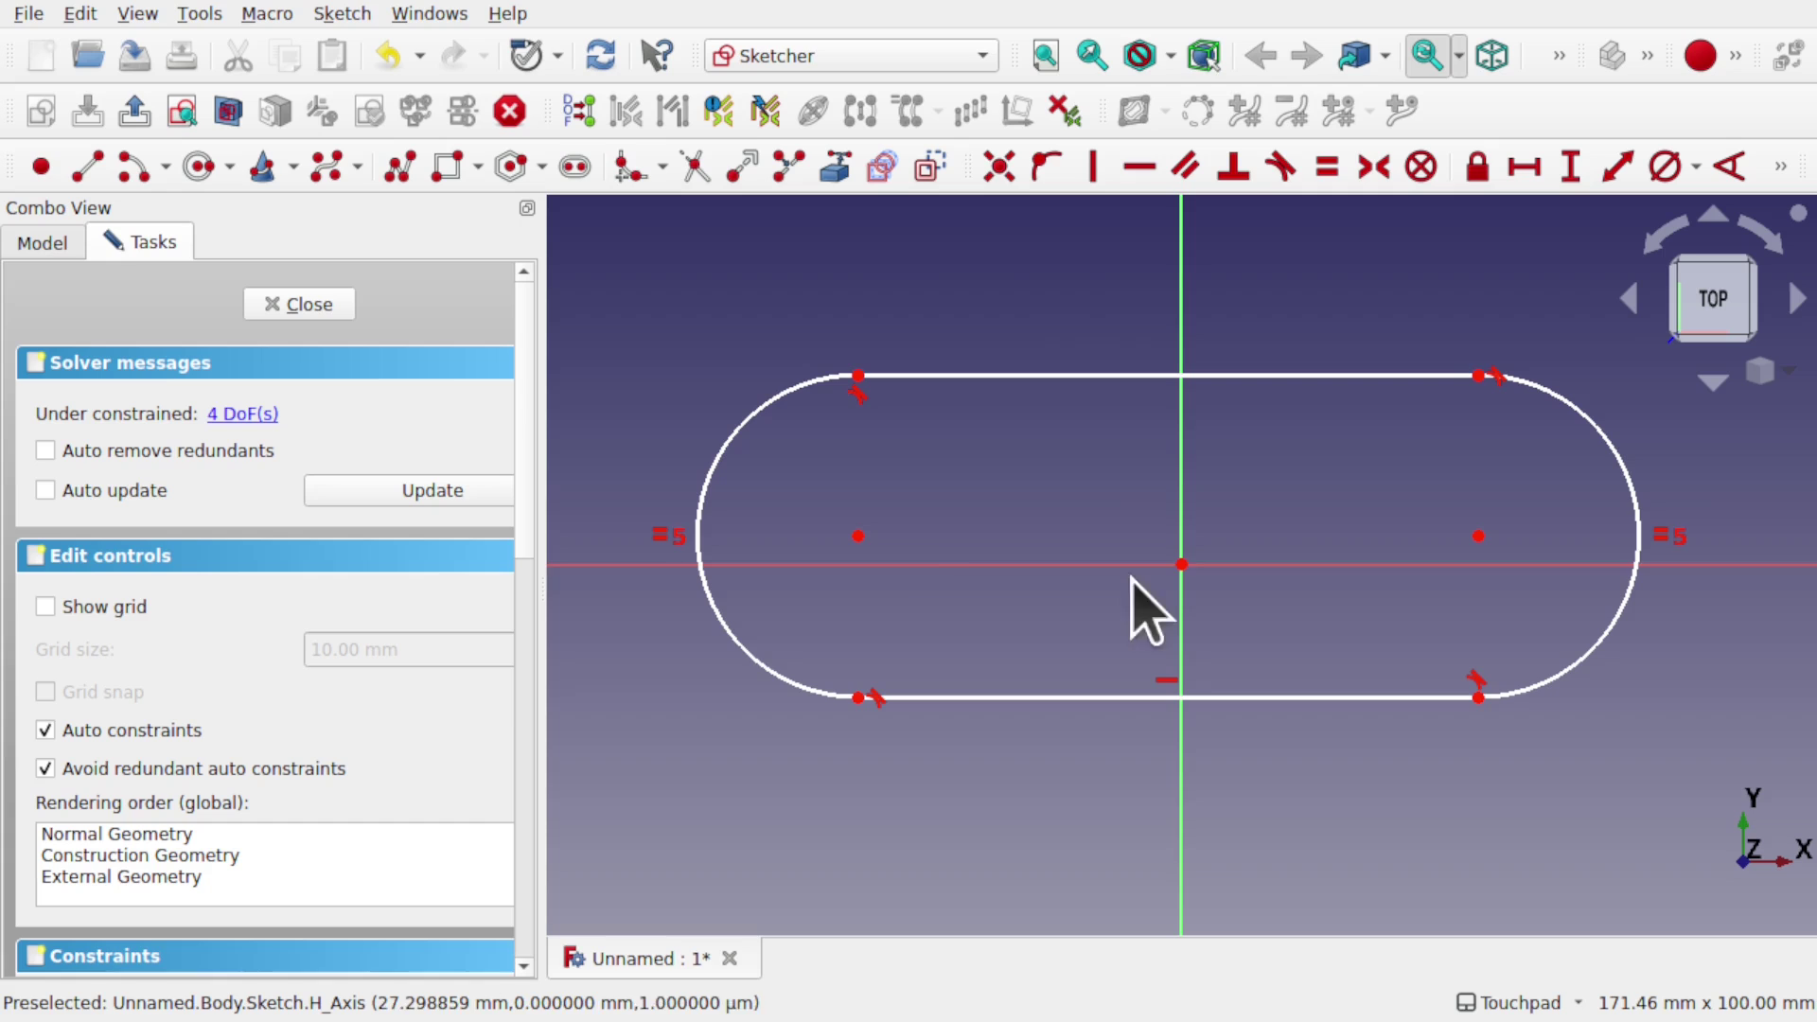
{"action": "left_click", "coordinate": [859, 536]}
{"action": "left_click", "coordinate": [1478, 536]}
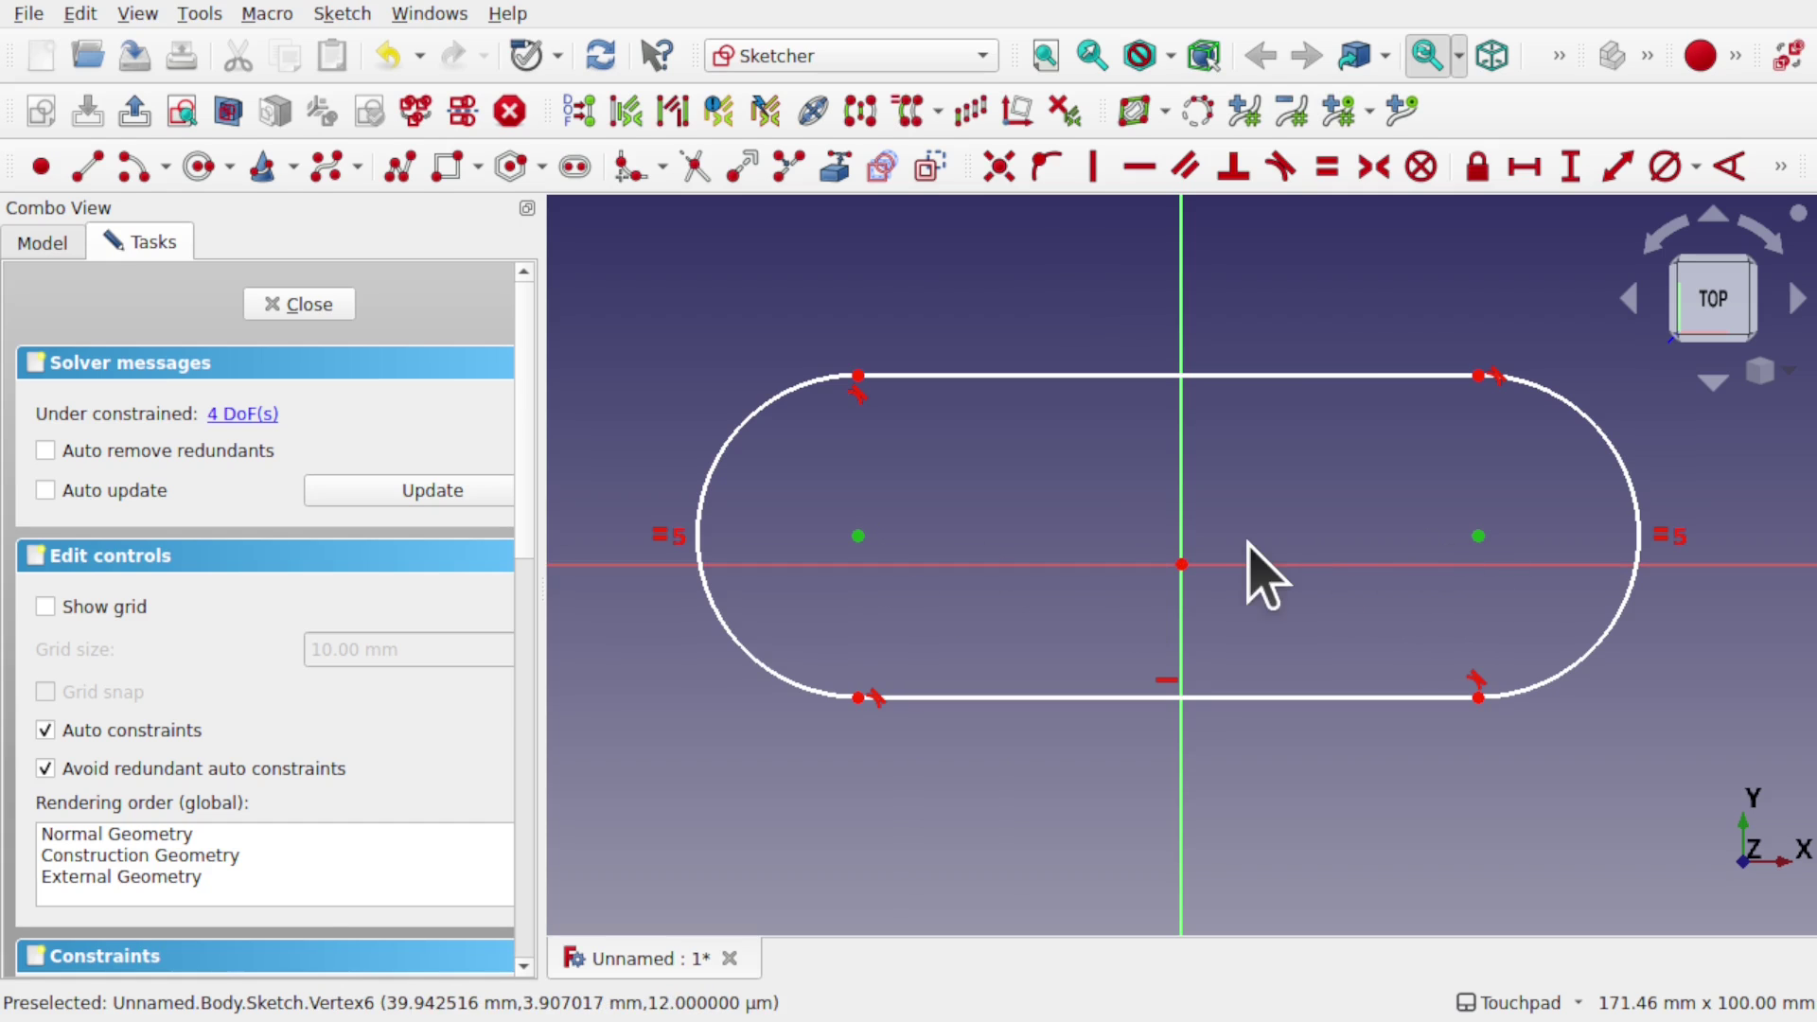
{"action": "left_click", "coordinate": [1180, 565]}
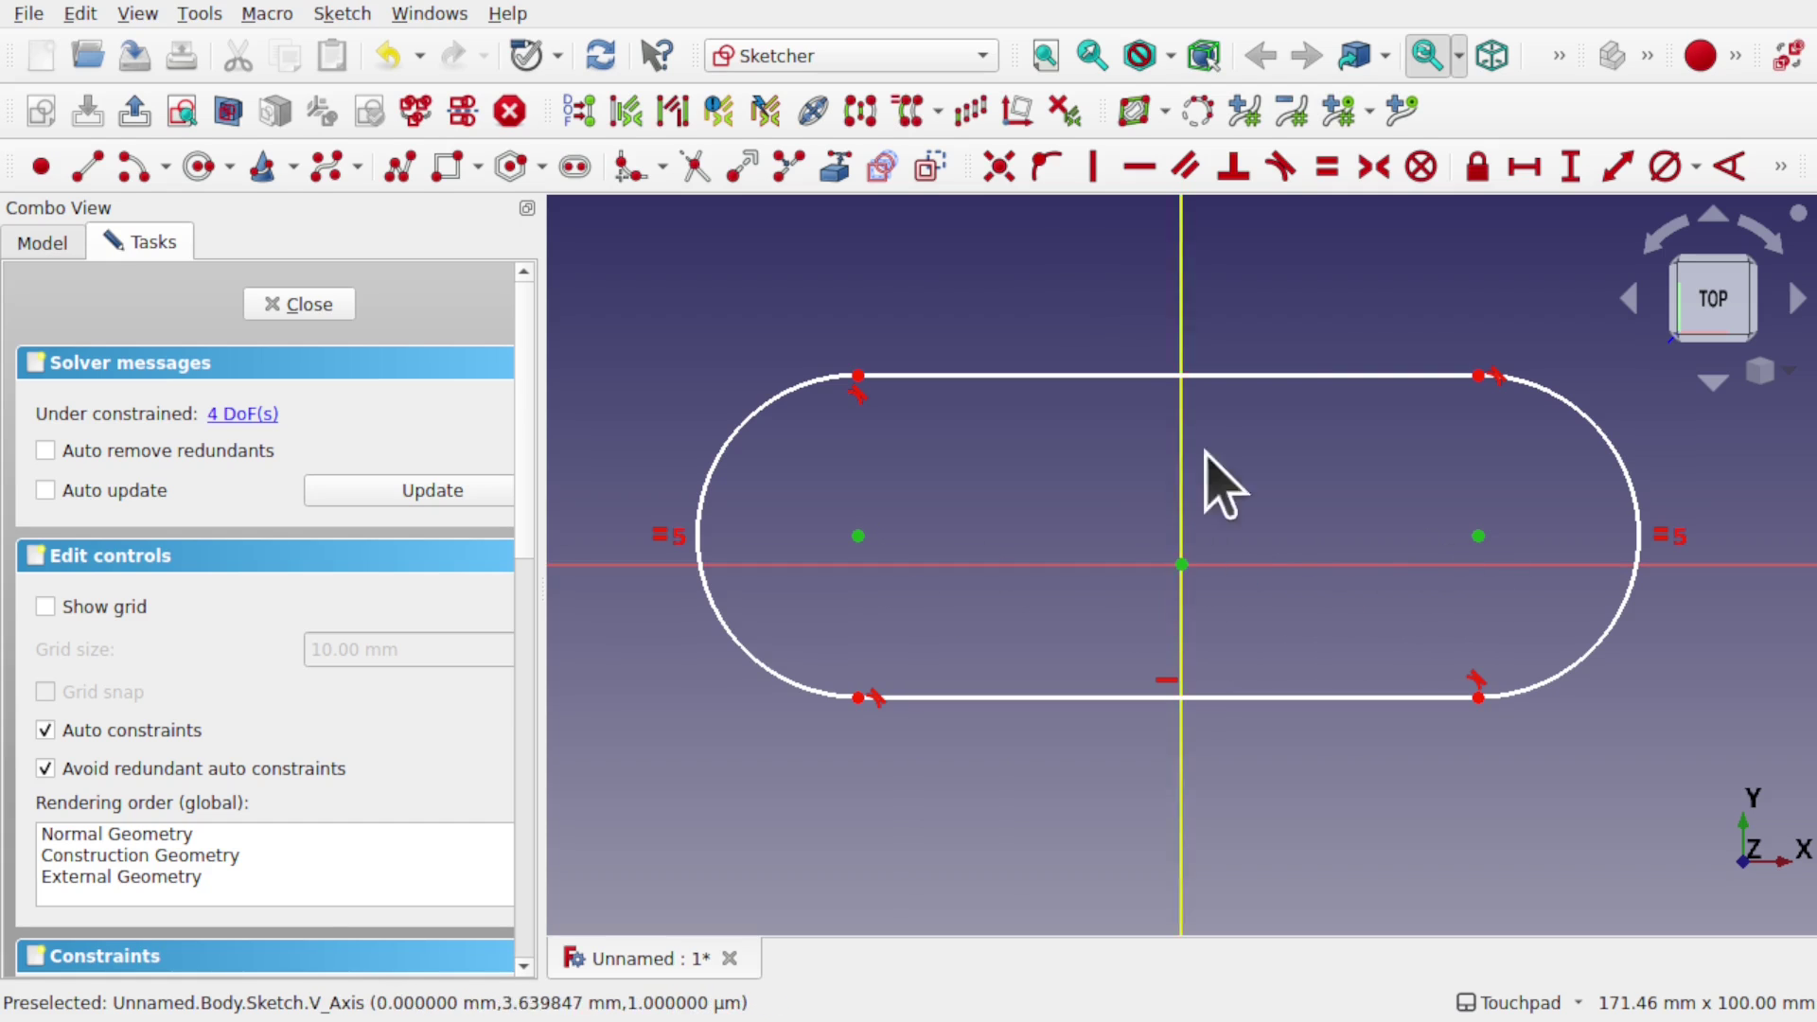
{"action": "left_click", "coordinate": [1364, 178]}
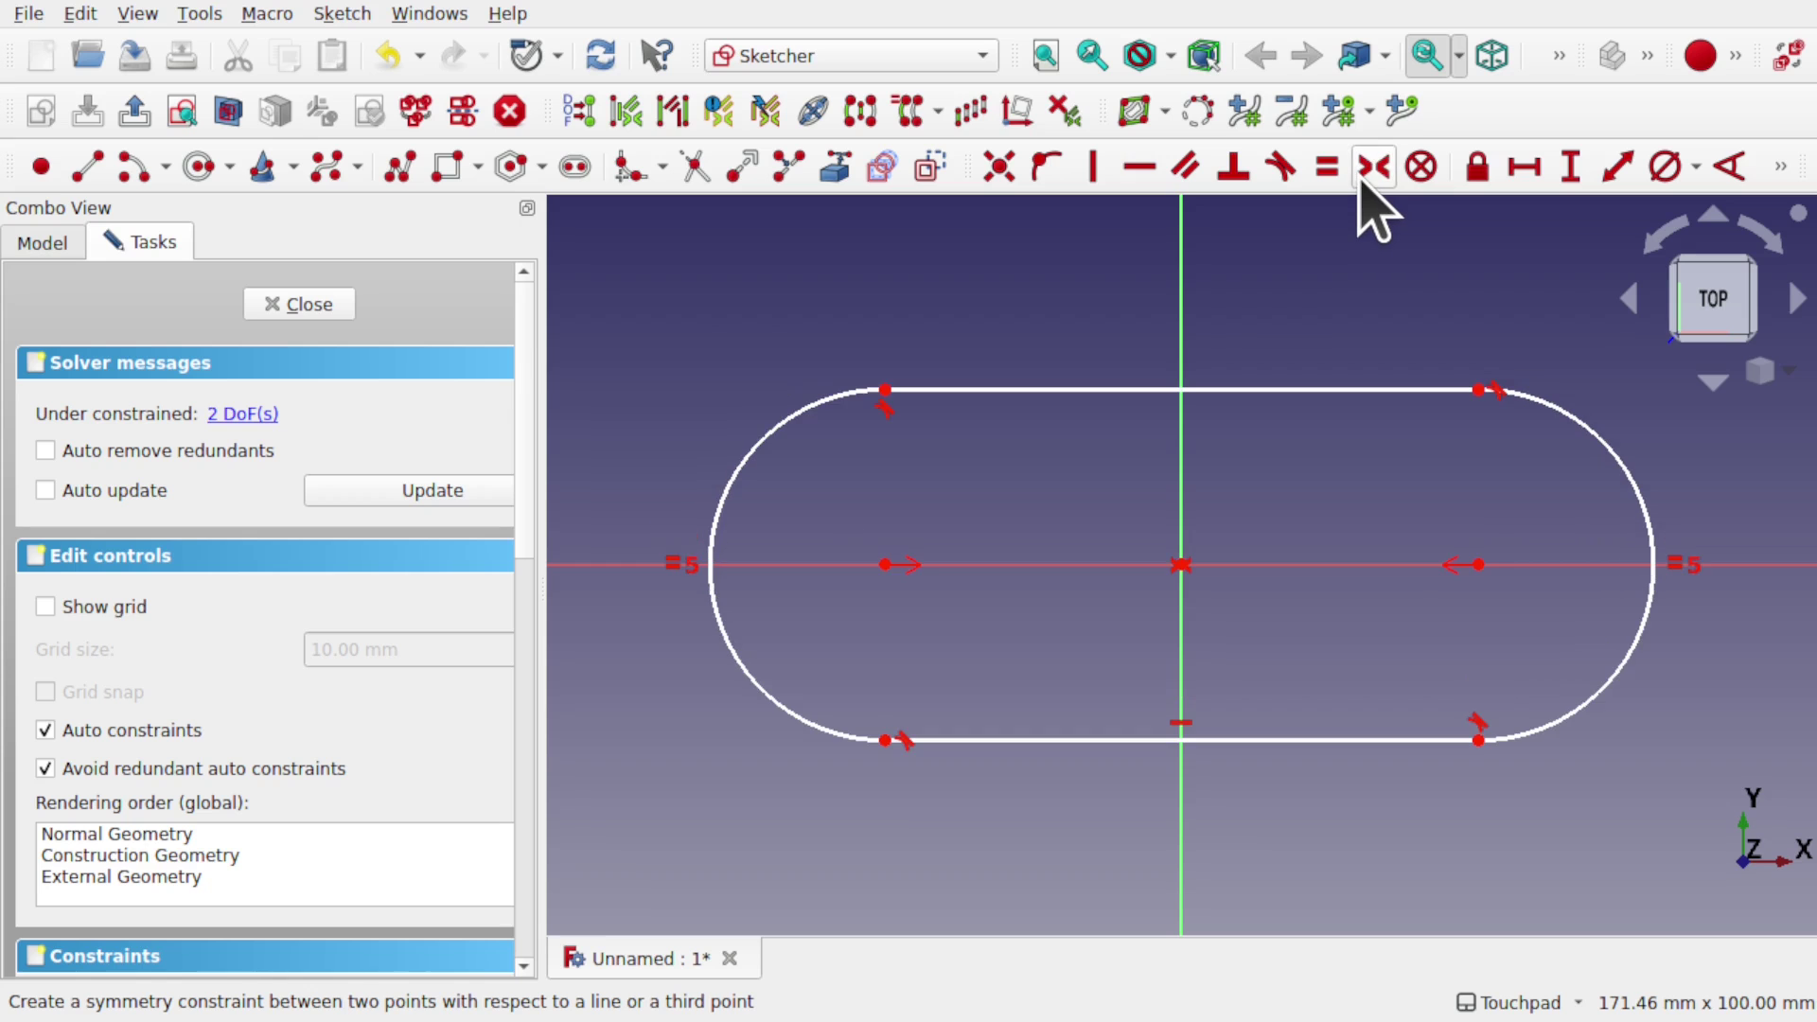
Constrain the slot's upper straight edge to 75 mm horizontally and its right end arc to a 20 mm diameter
{"action": "left_click", "coordinate": [1318, 388]}
{"action": "left_click", "coordinate": [1523, 167]}
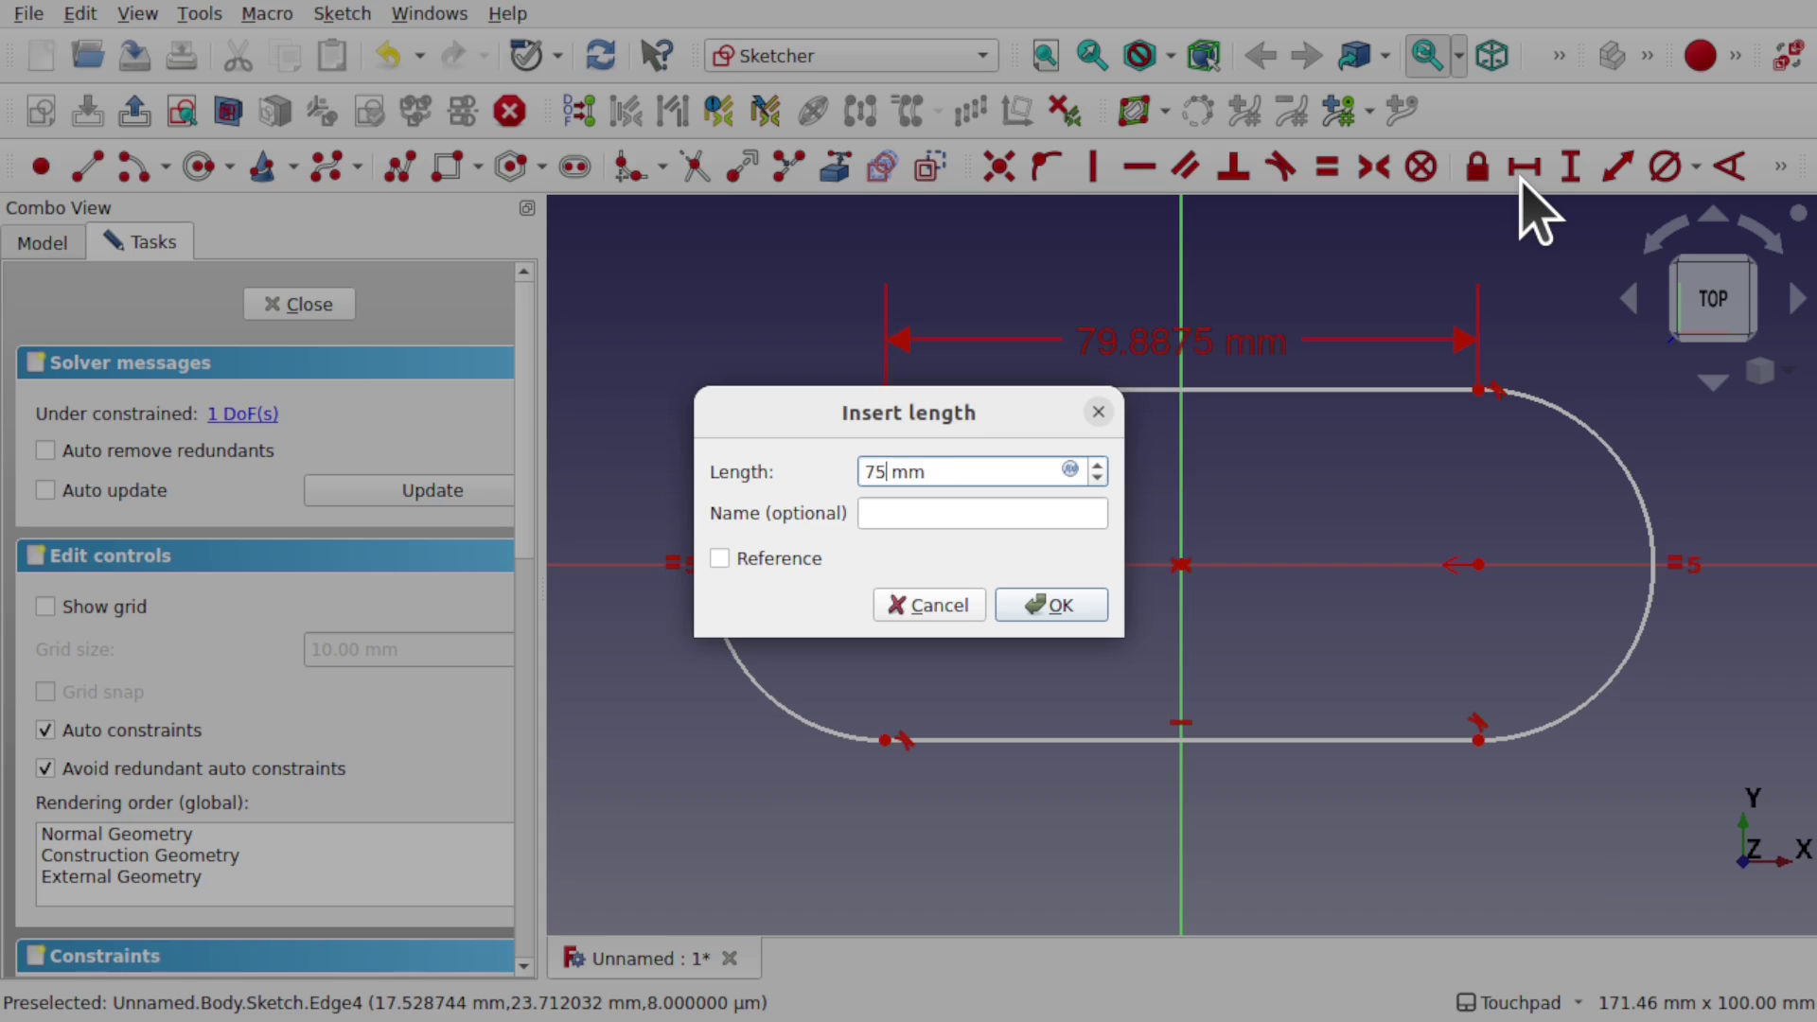
{"action": "key", "text": "Return"}
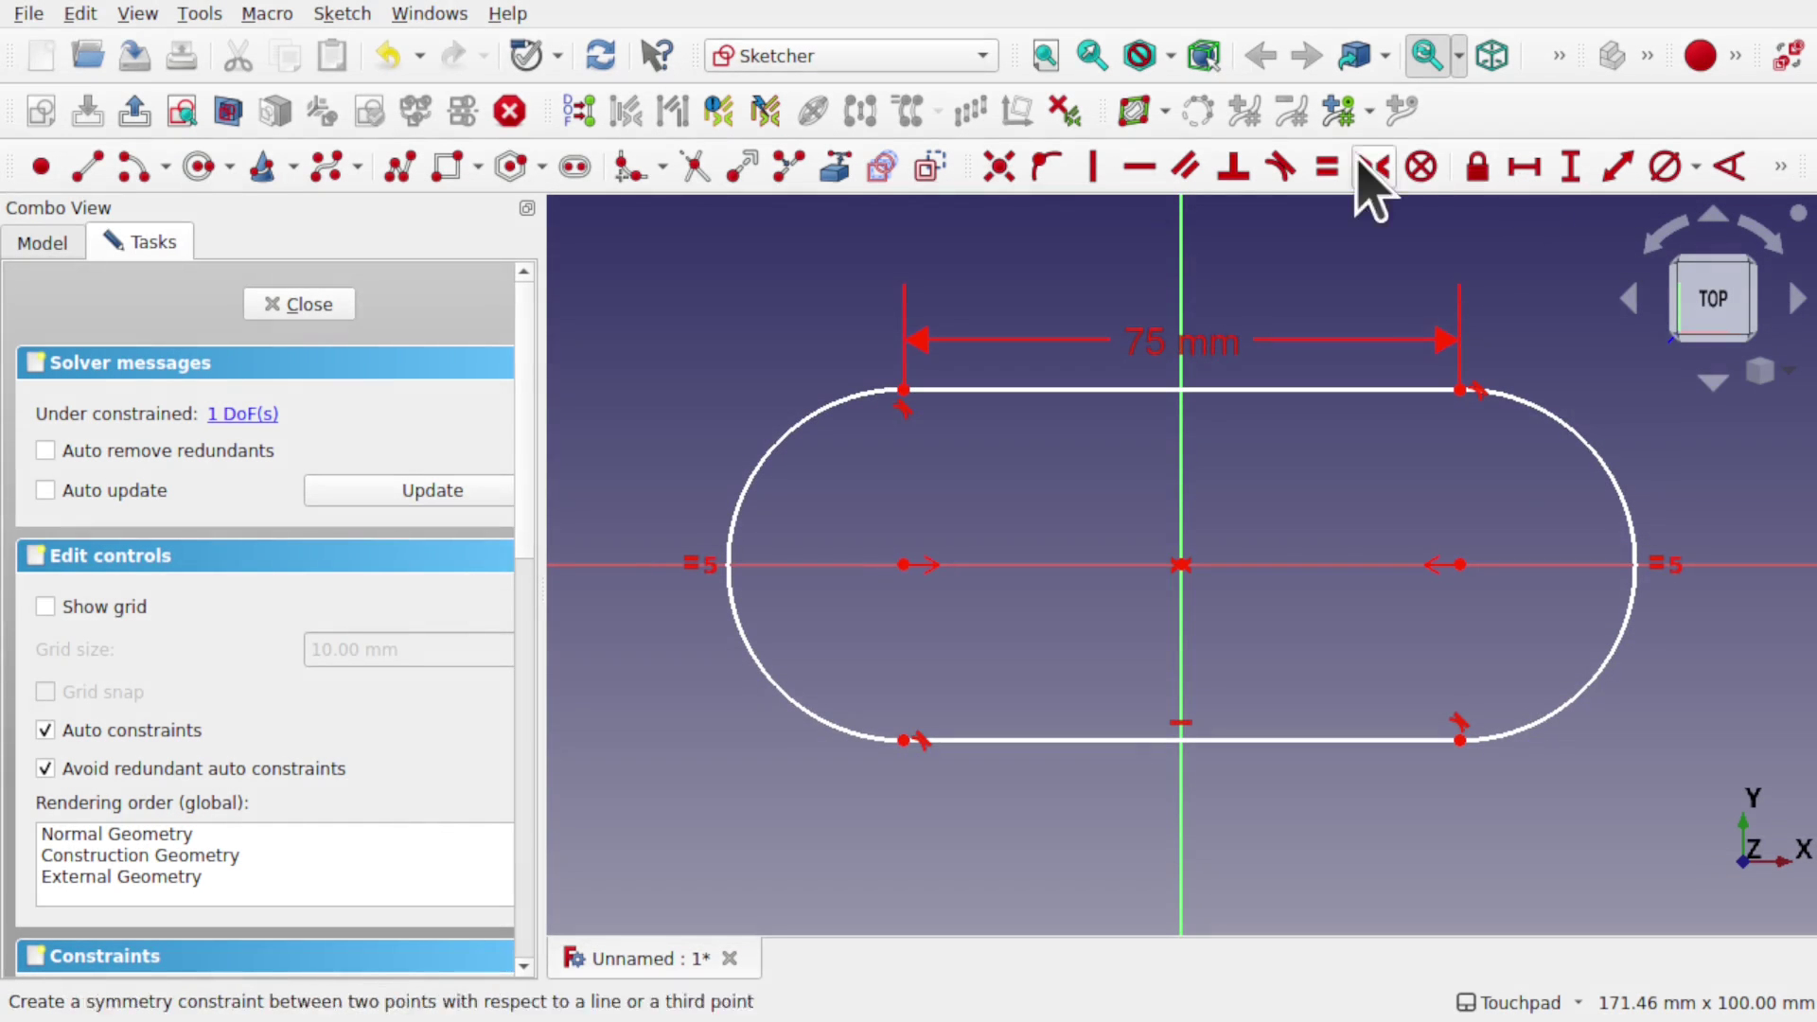
{"action": "left_click", "coordinate": [1610, 474]}
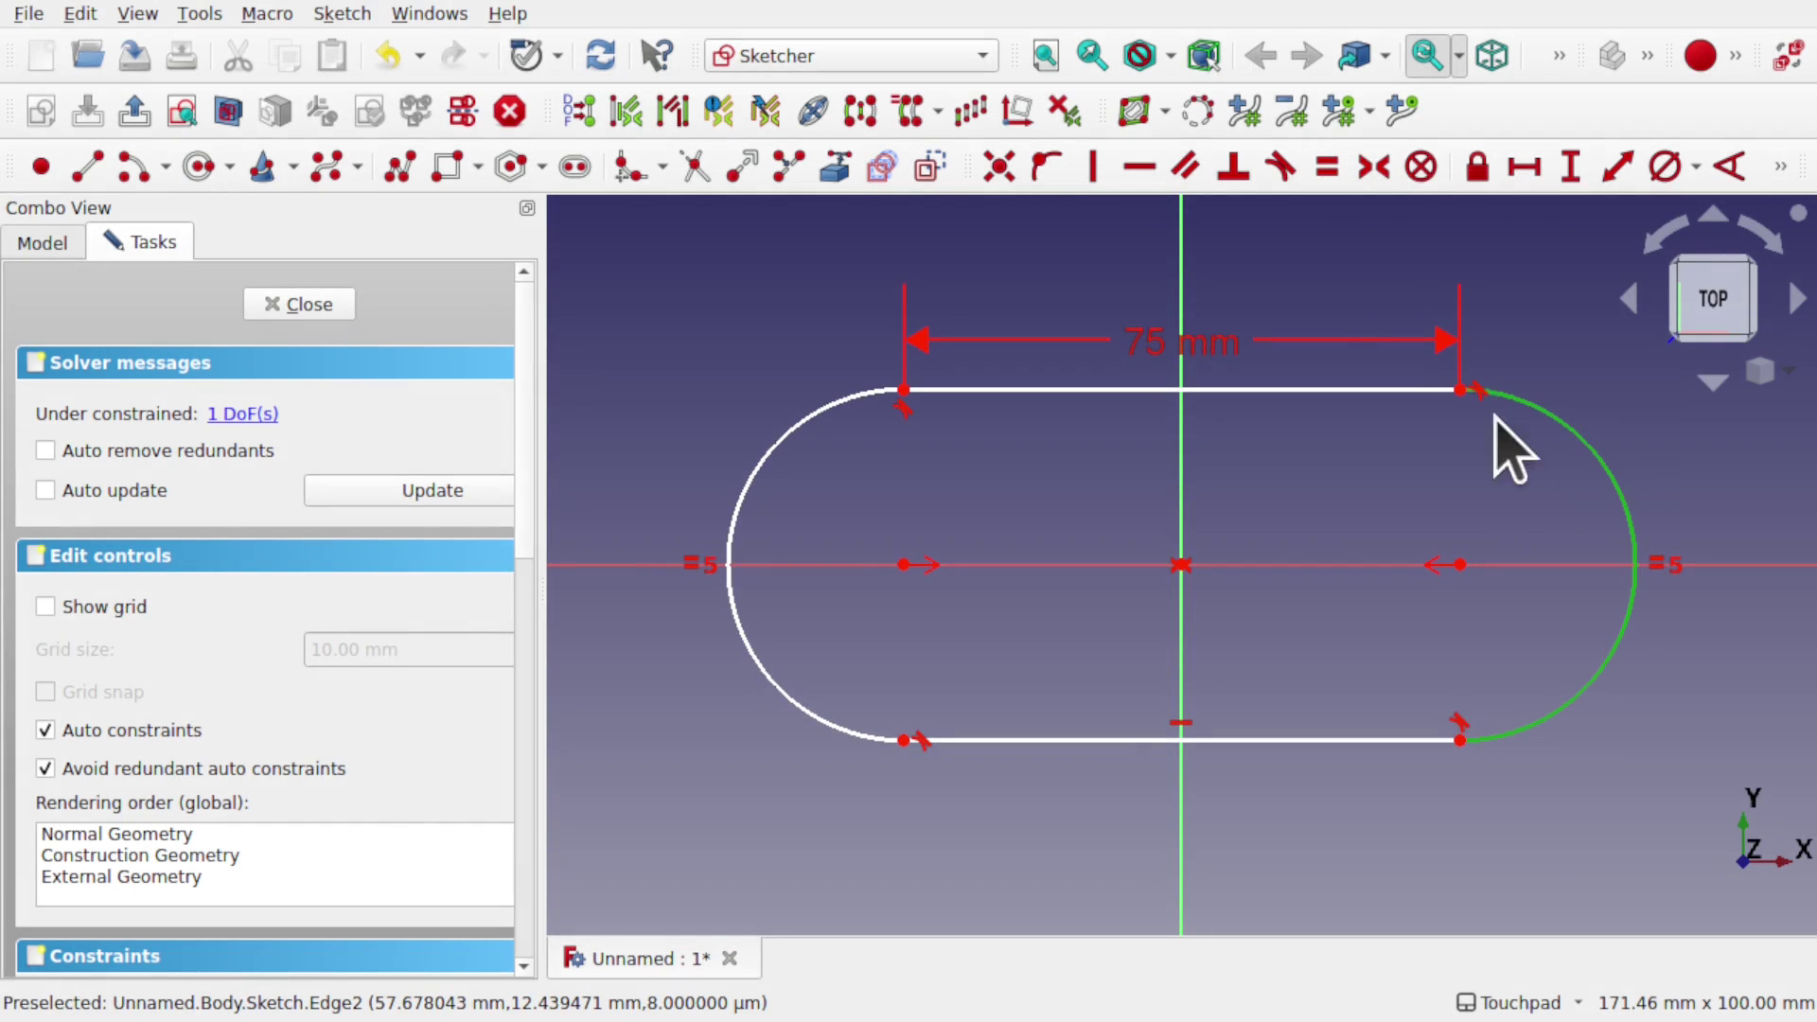
{"action": "left_click", "coordinate": [1667, 166]}
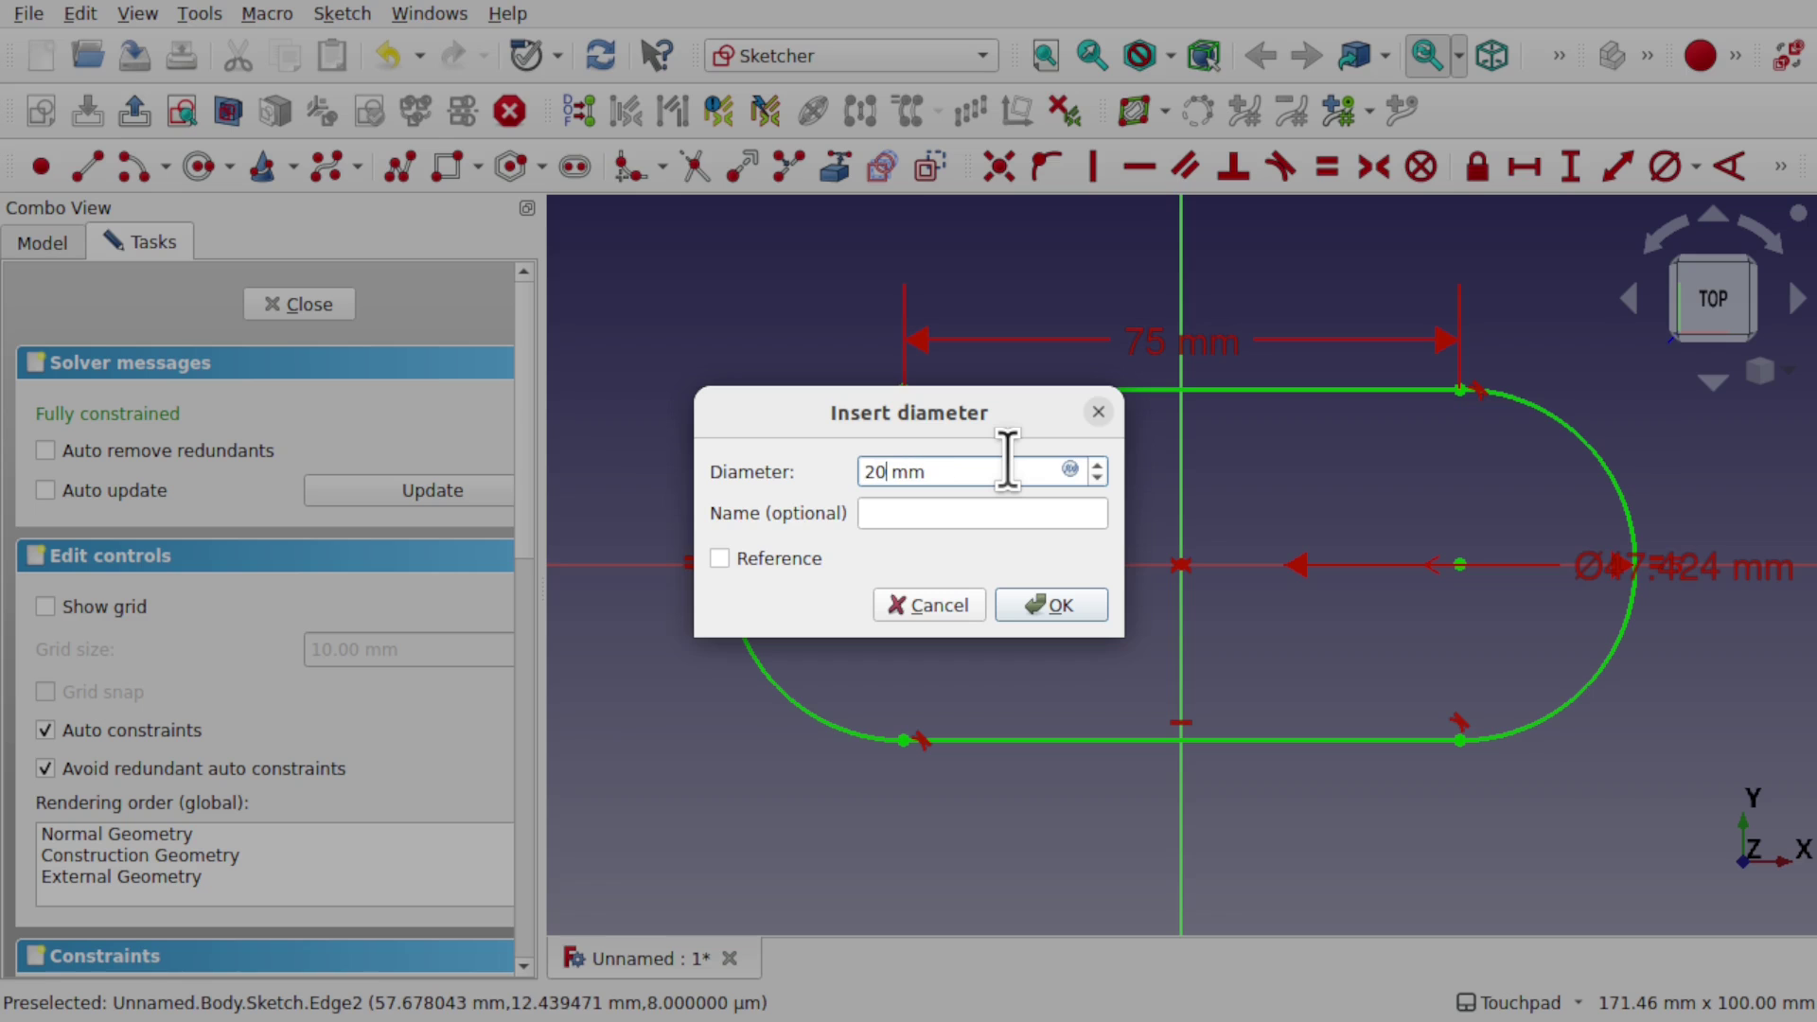
{"action": "key", "text": "Return"}
{"action": "scroll", "coordinate": [1120, 601], "scroll_direction": "up", "scroll_amount": 3}
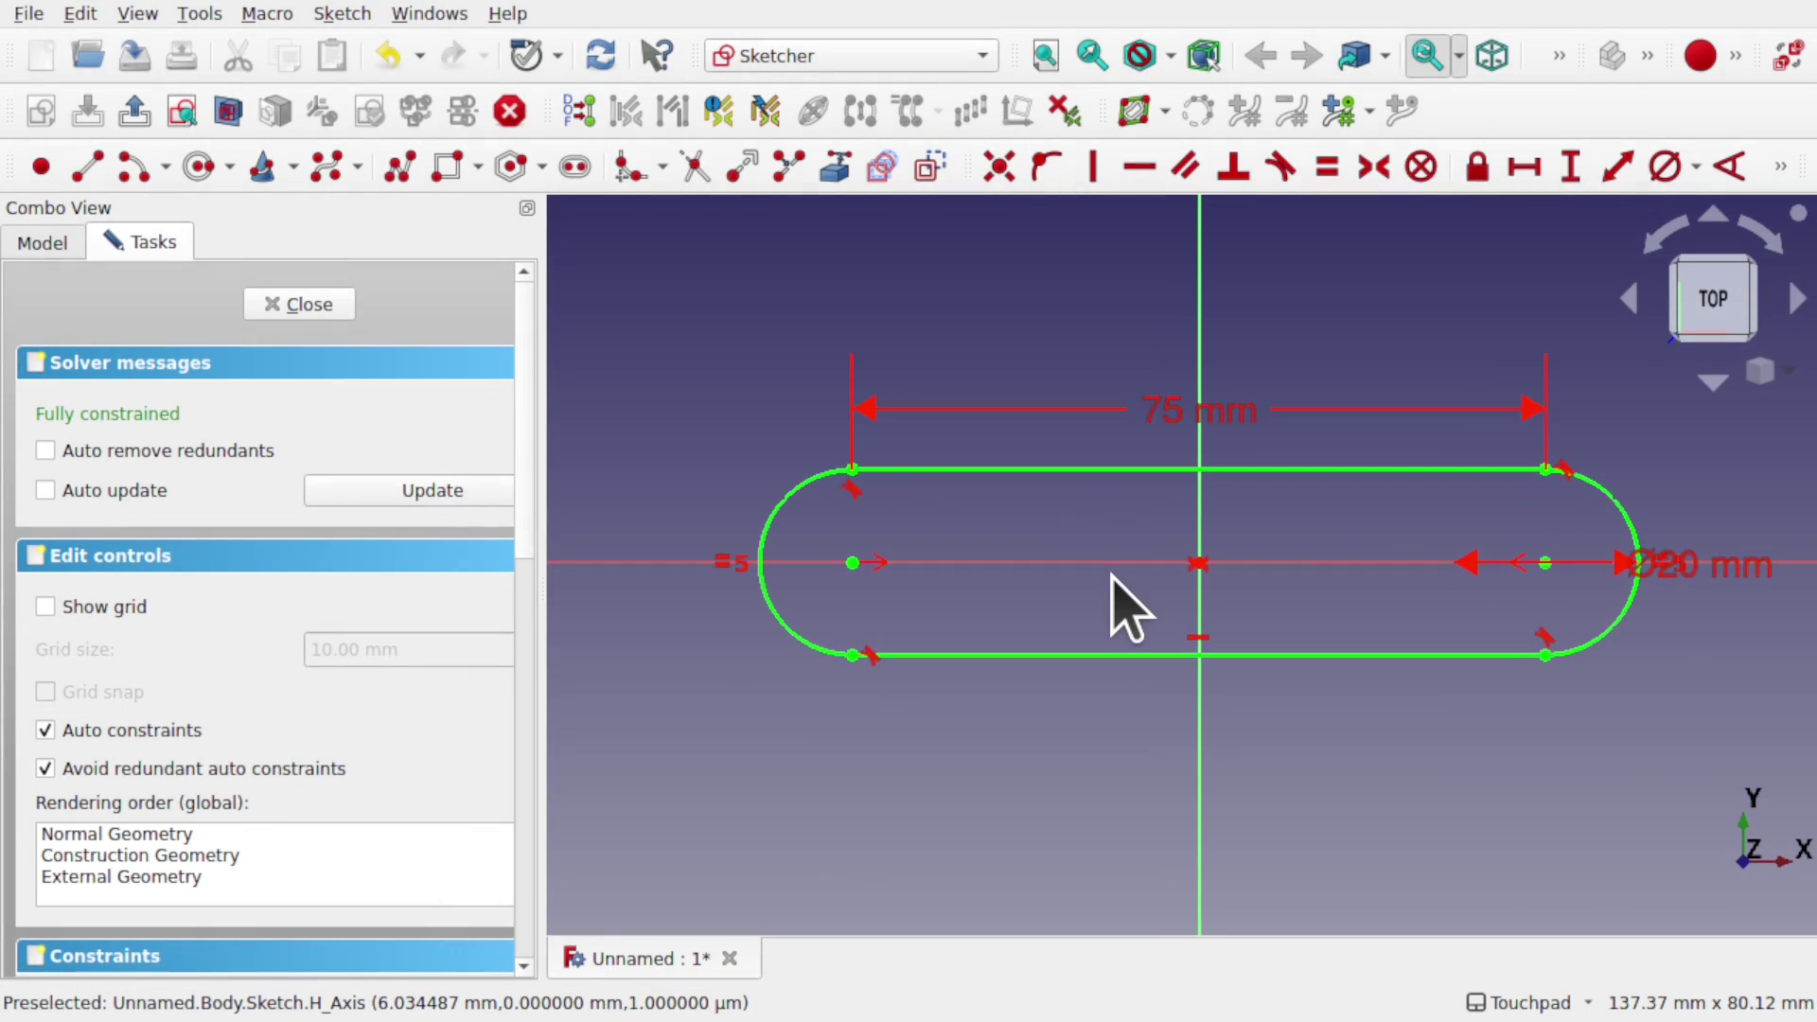
Finish the sketch and pad the slot profile to a length of 5 mm
{"action": "left_click", "coordinate": [314, 310]}
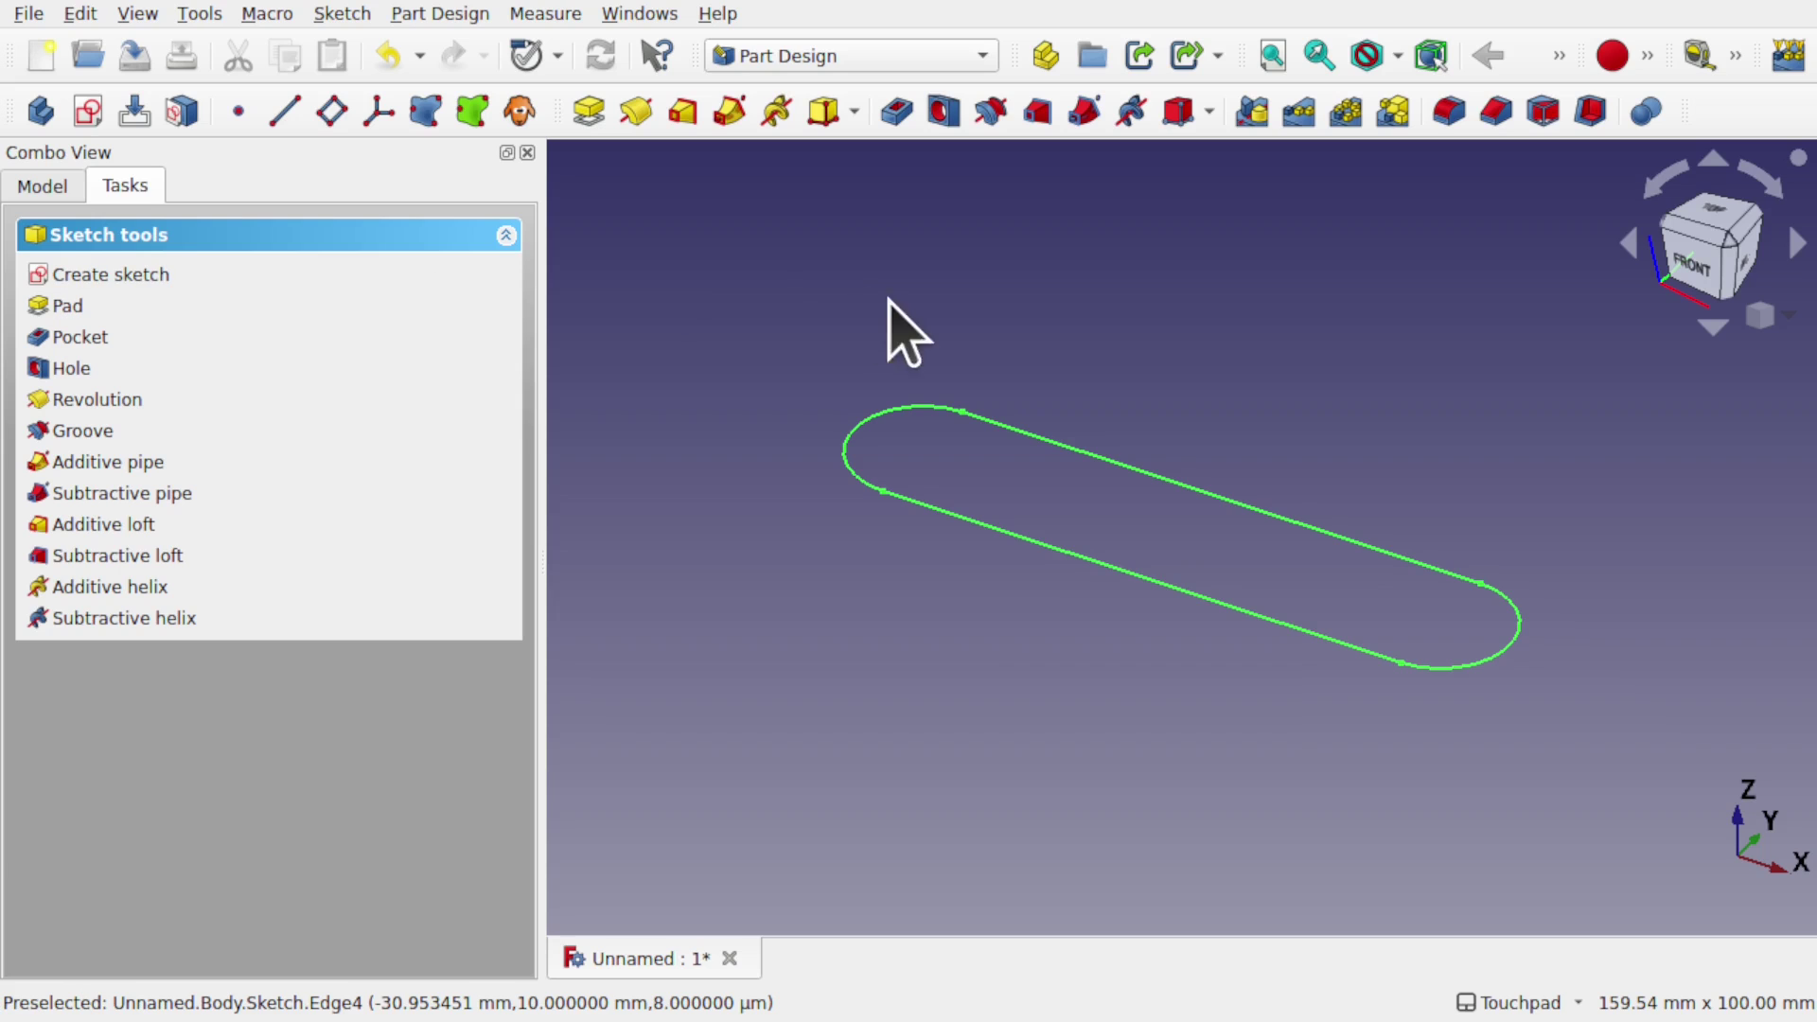
{"action": "left_click", "coordinate": [586, 111]}
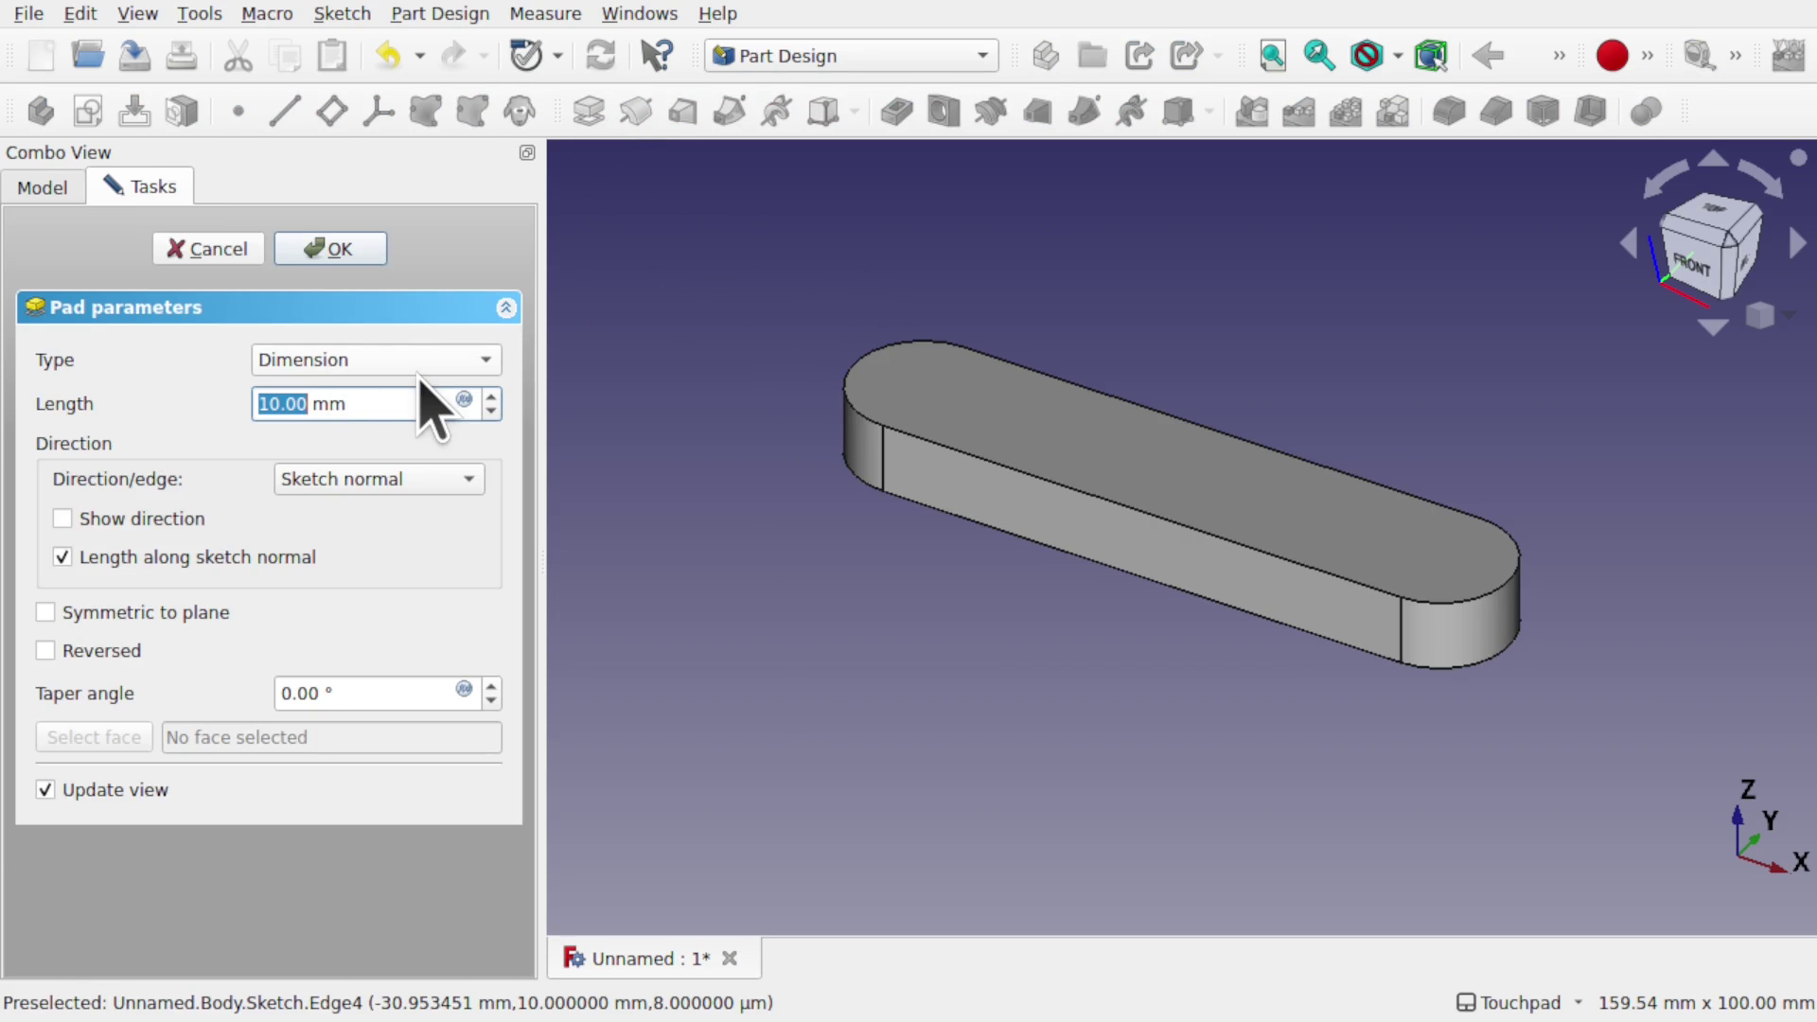
{"action": "key", "text": "Return"}
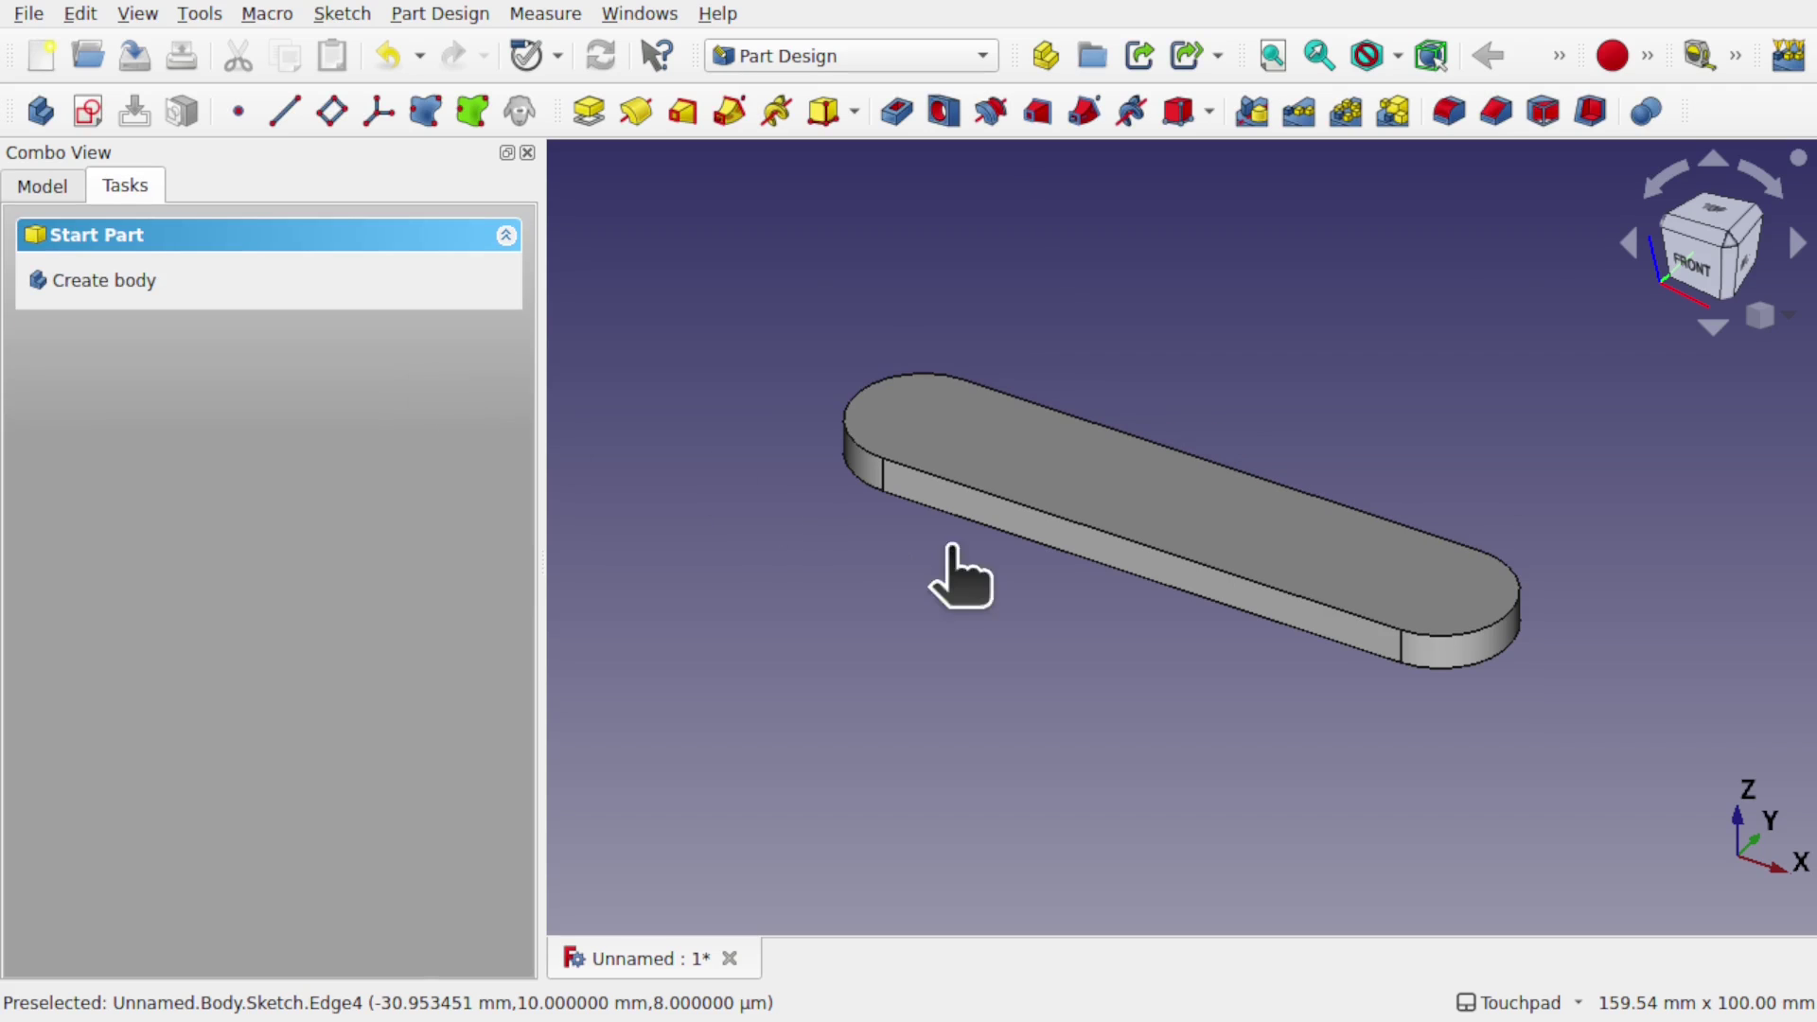
Hollow the pad with a Thickness of 2 mm made inwards, leaving its top face open
{"action": "left_click", "coordinate": [1018, 474]}
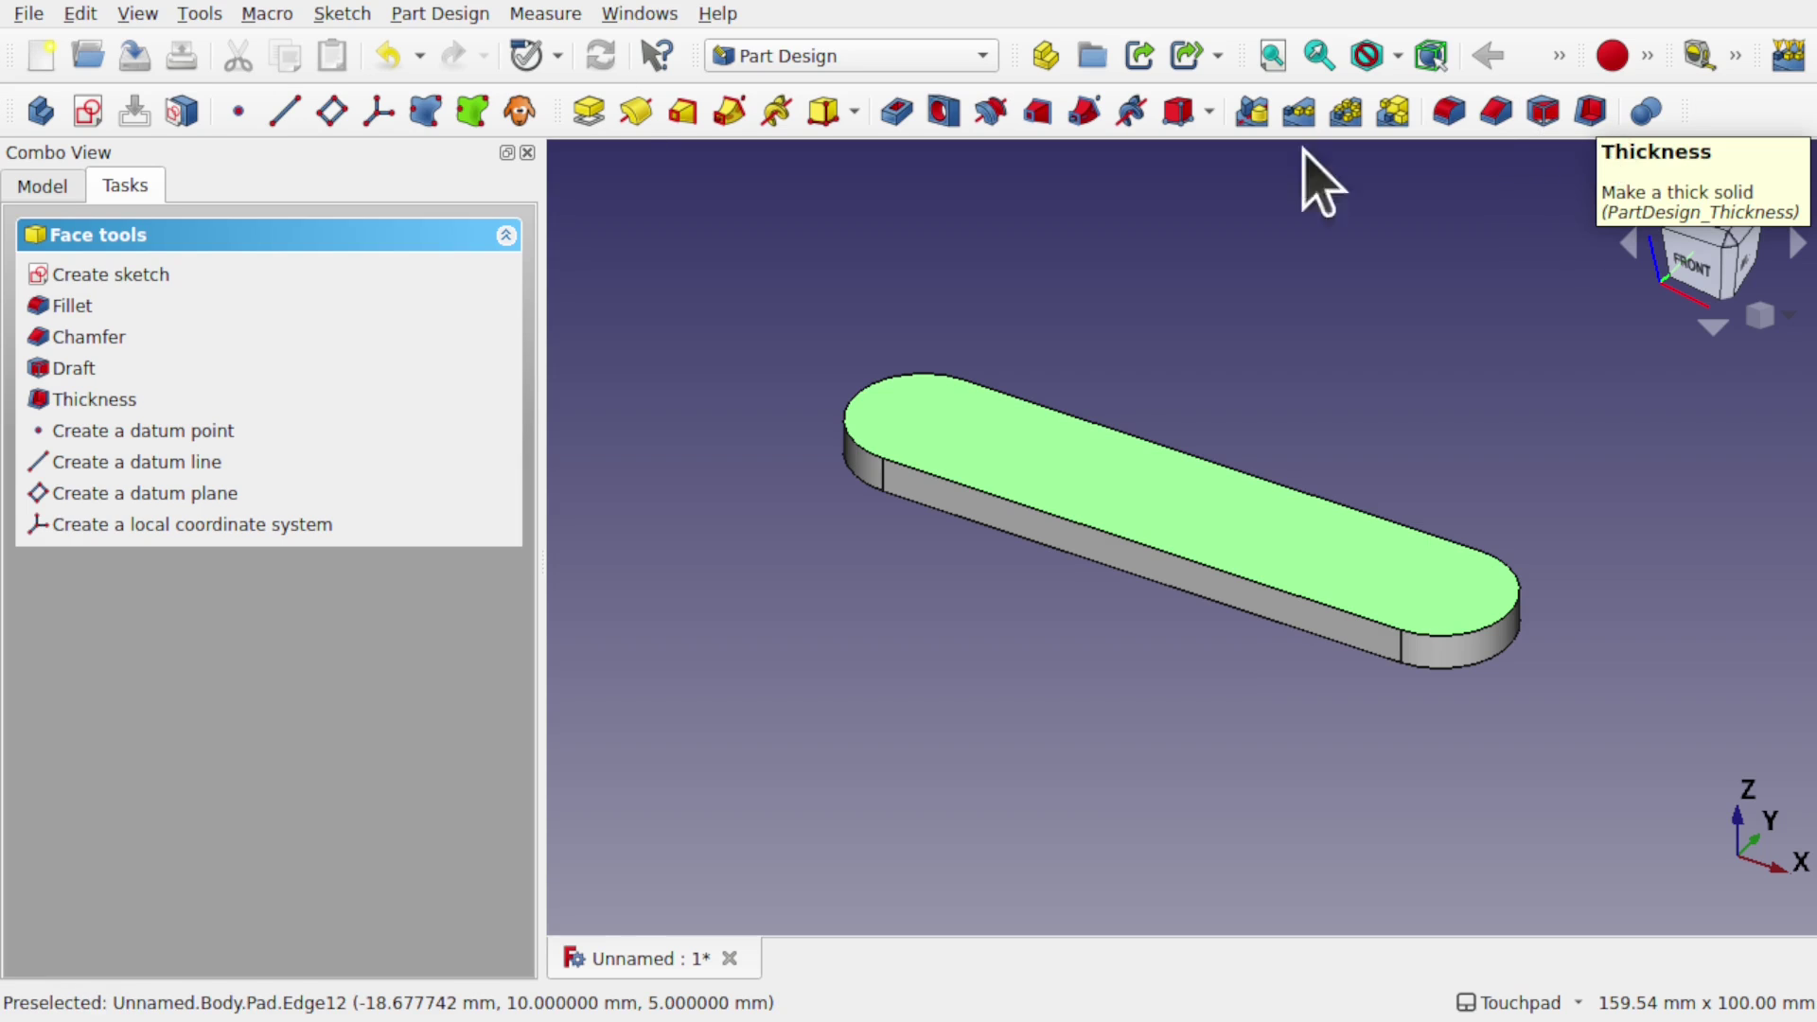
{"action": "left_click", "coordinate": [438, 14]}
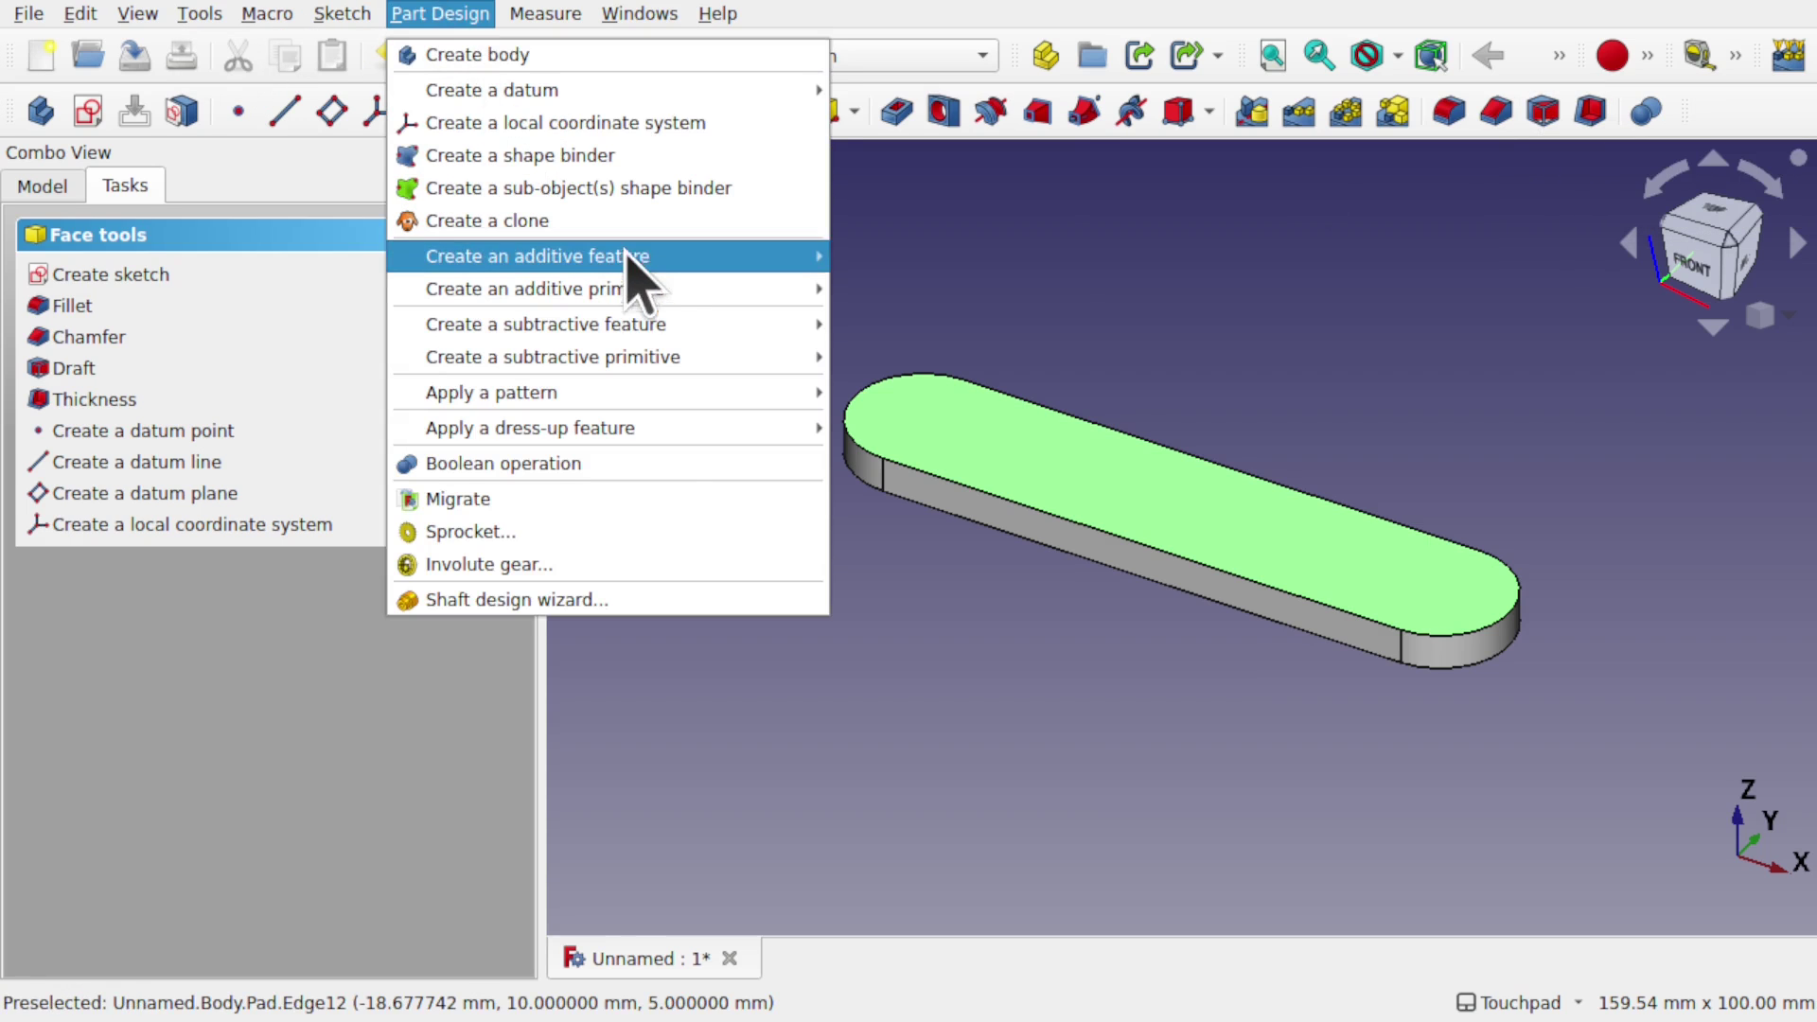
{"action": "mouse_move", "coordinate": [673, 431]}
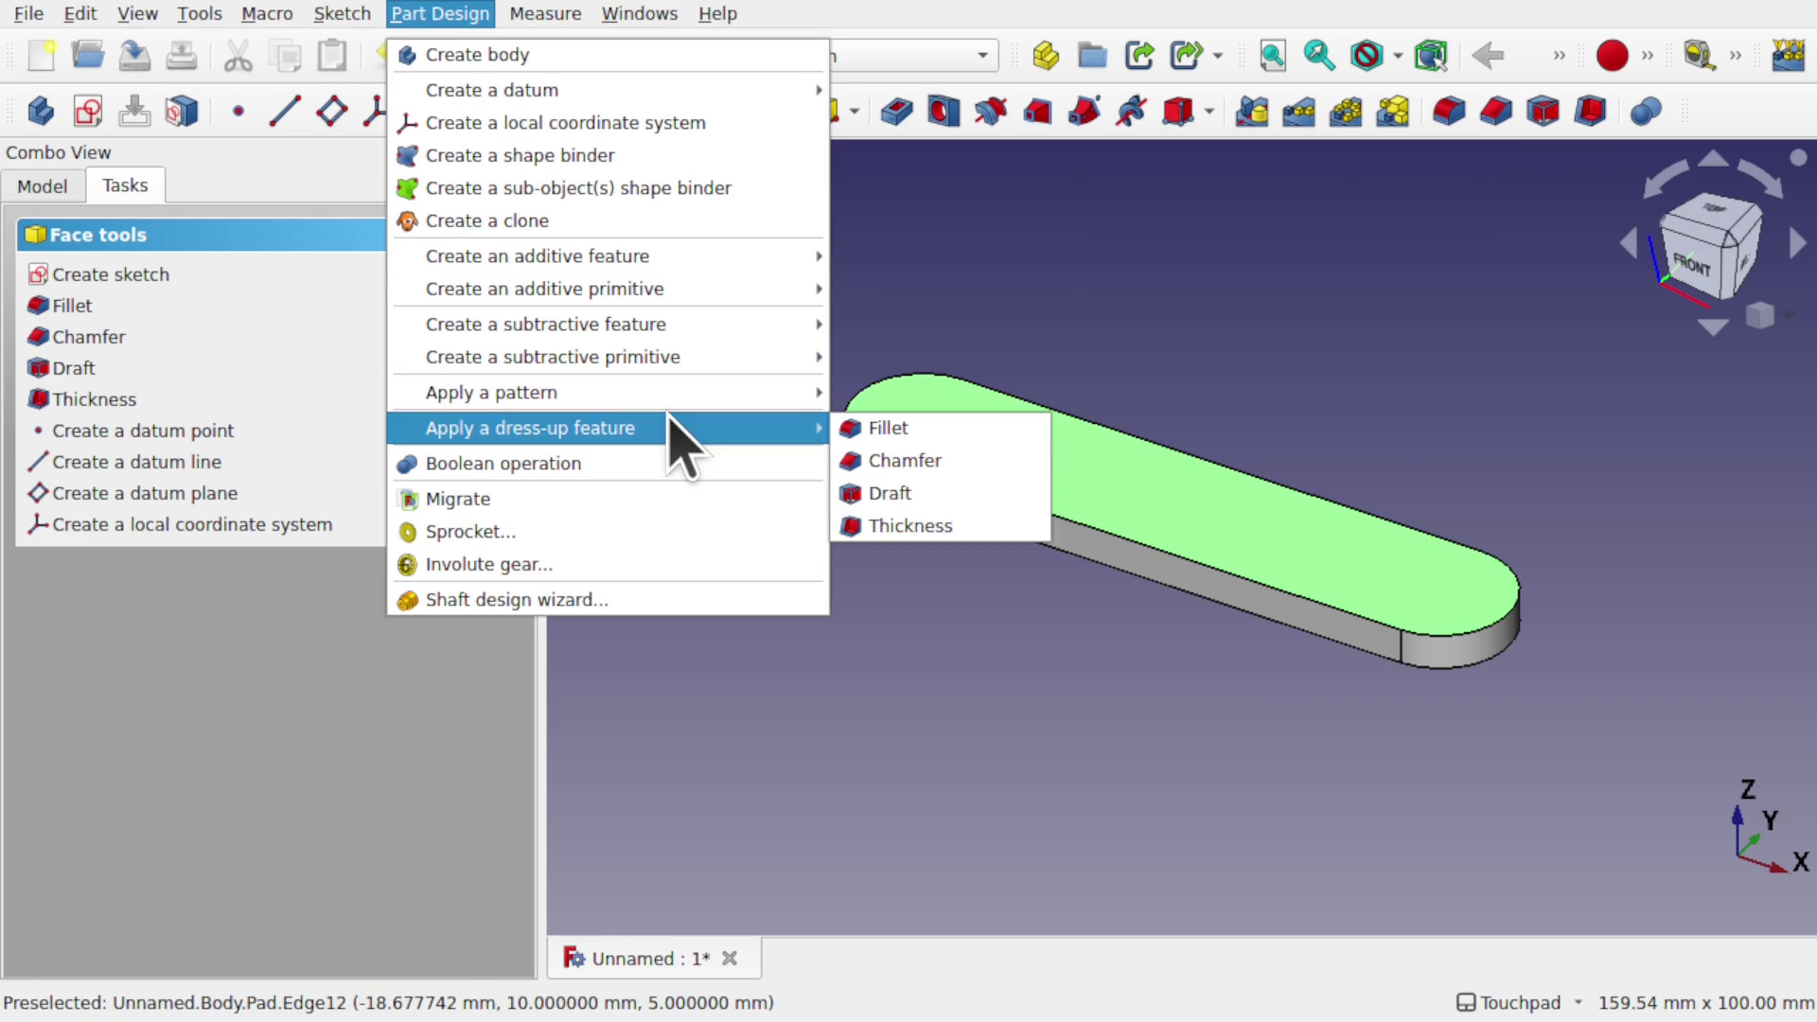
{"action": "left_click", "coordinate": [954, 526]}
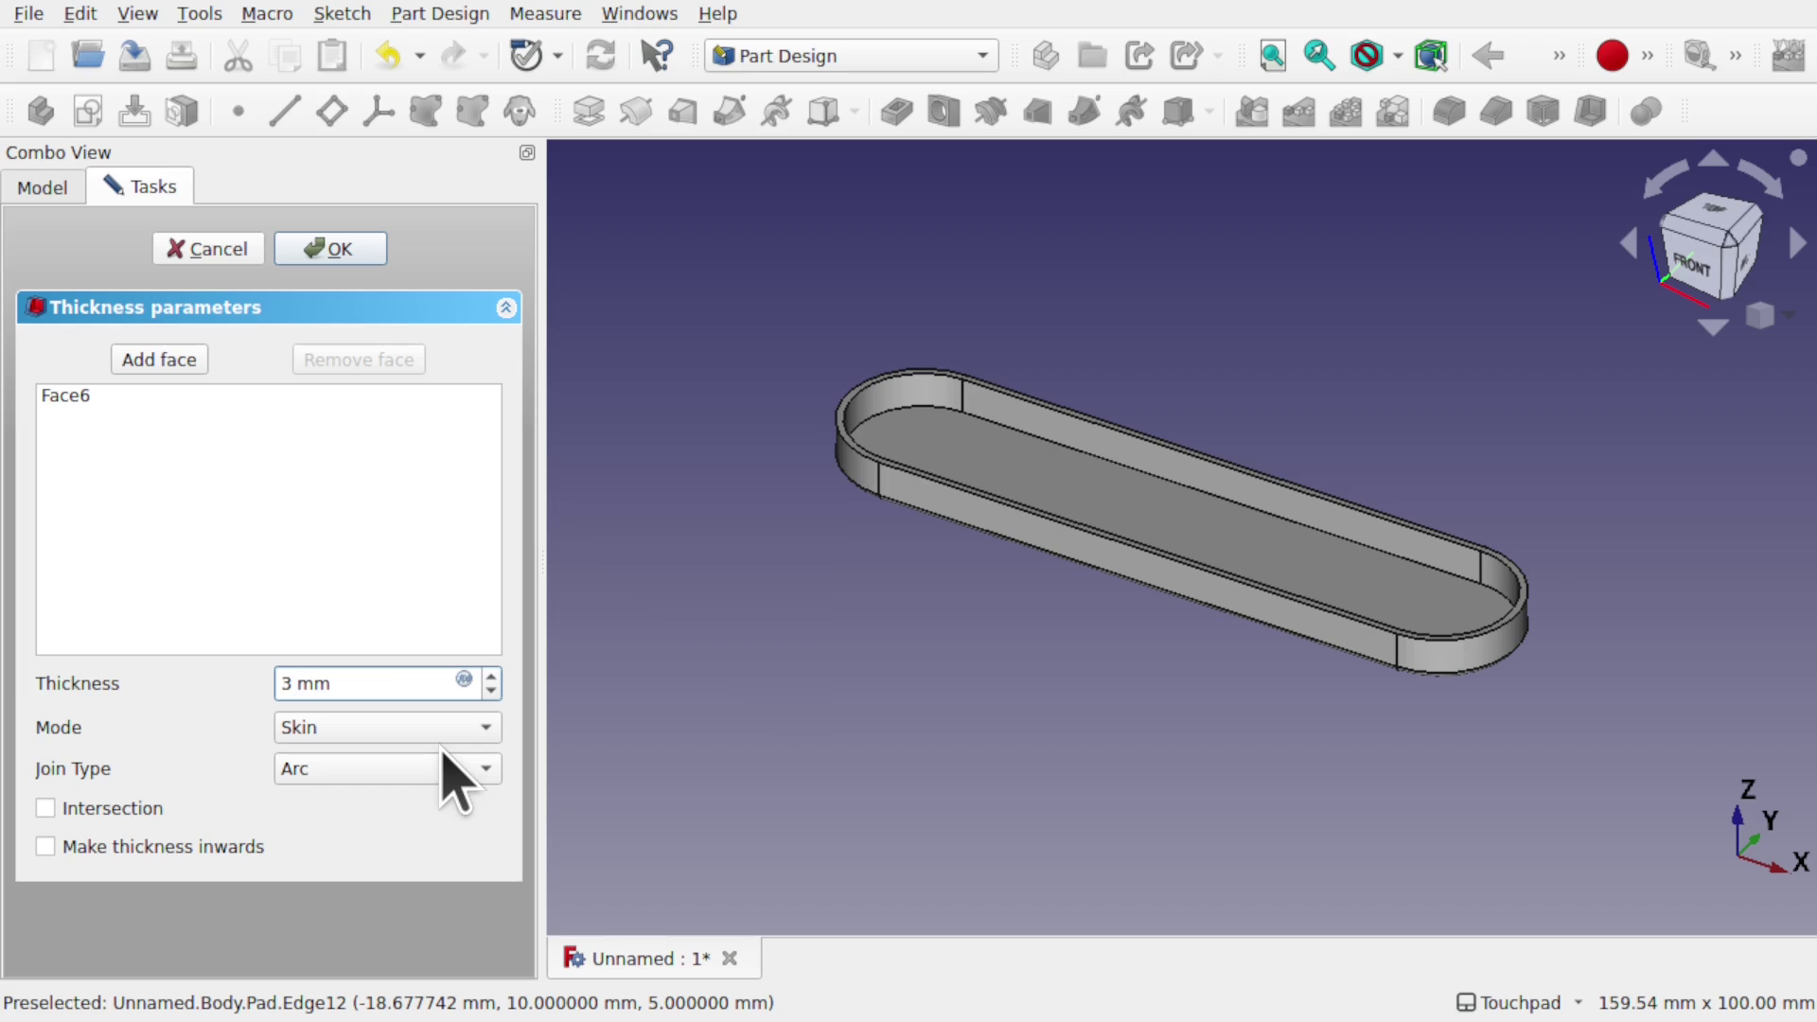
{"action": "left_click", "coordinate": [645, 660]}
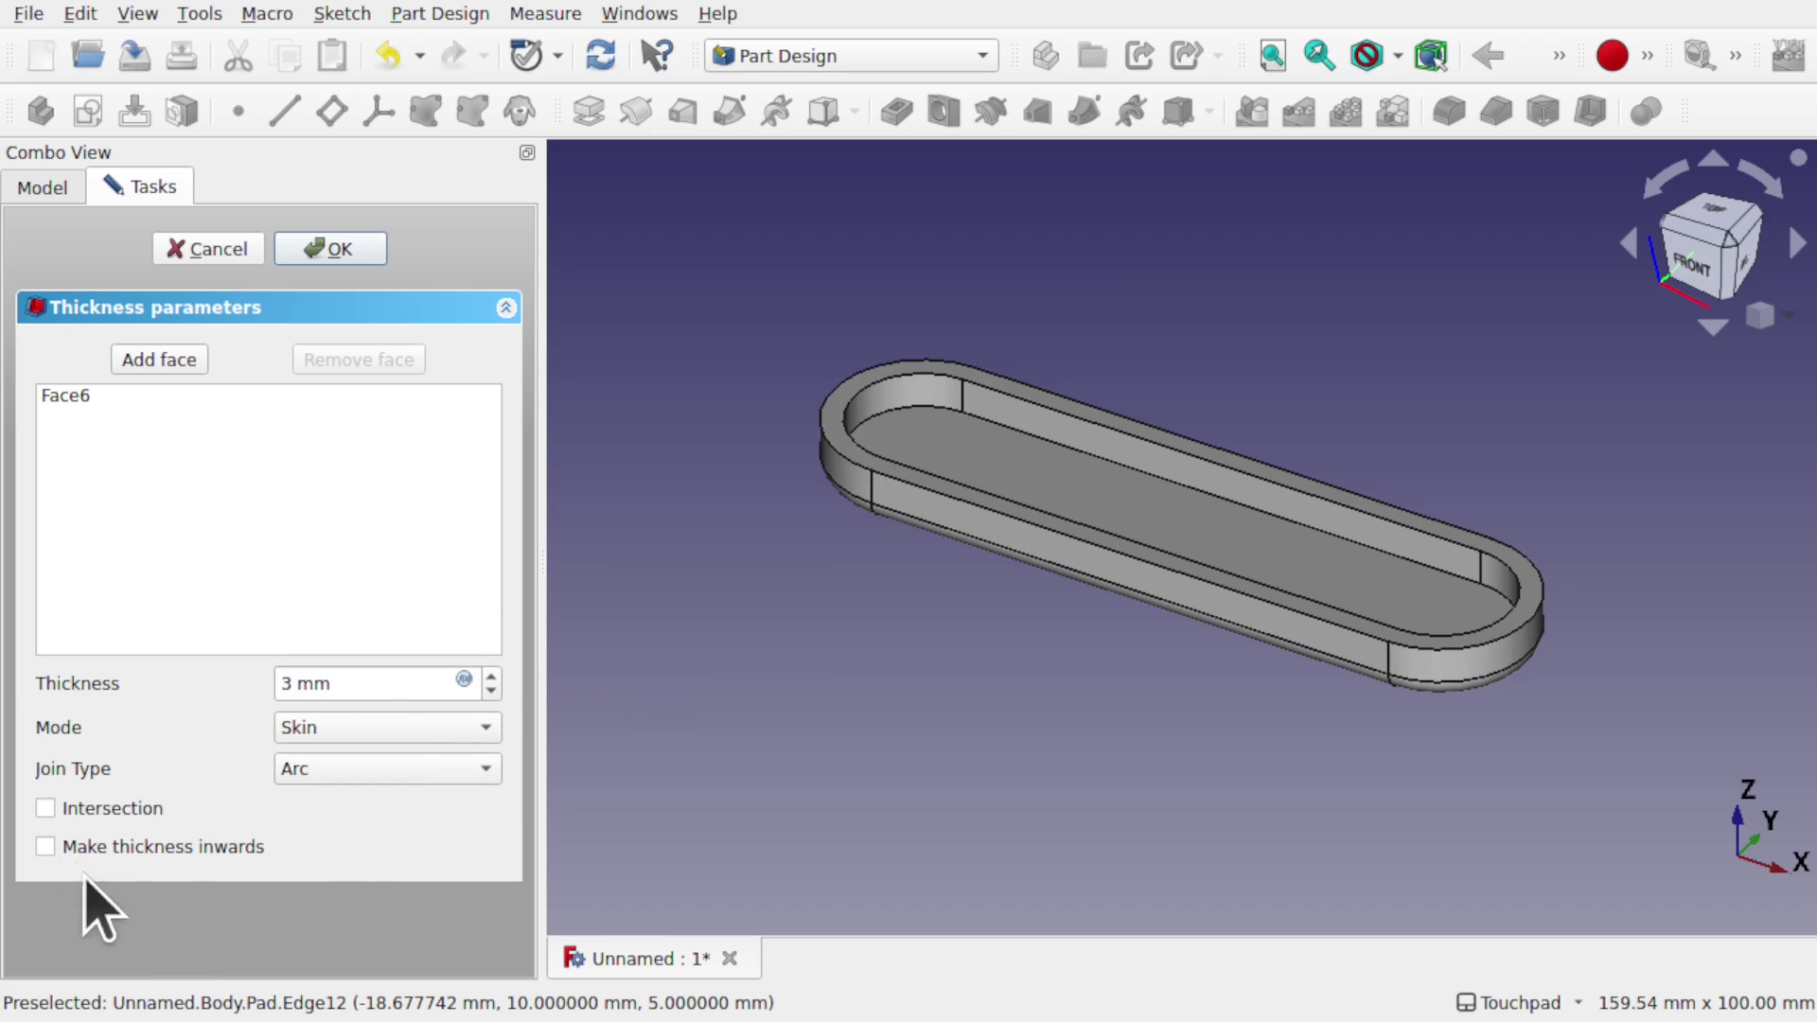
{"action": "left_click", "coordinate": [44, 848]}
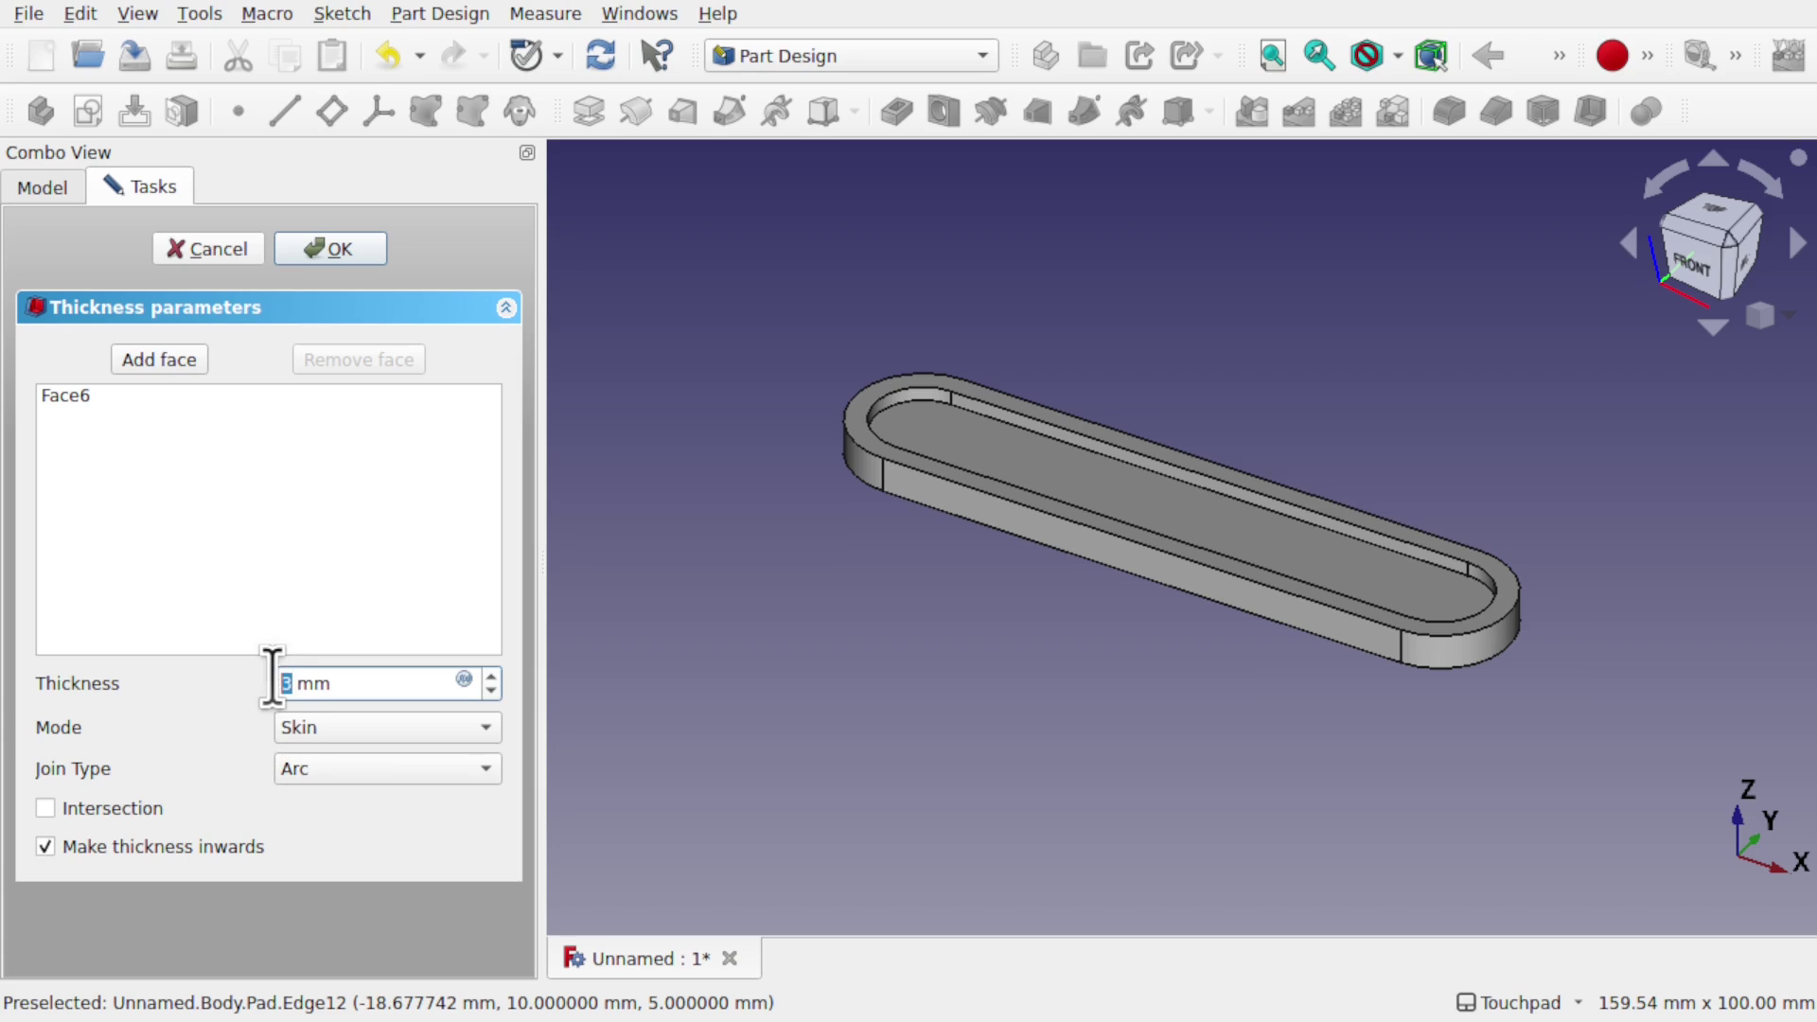
{"action": "type", "text": "2"}
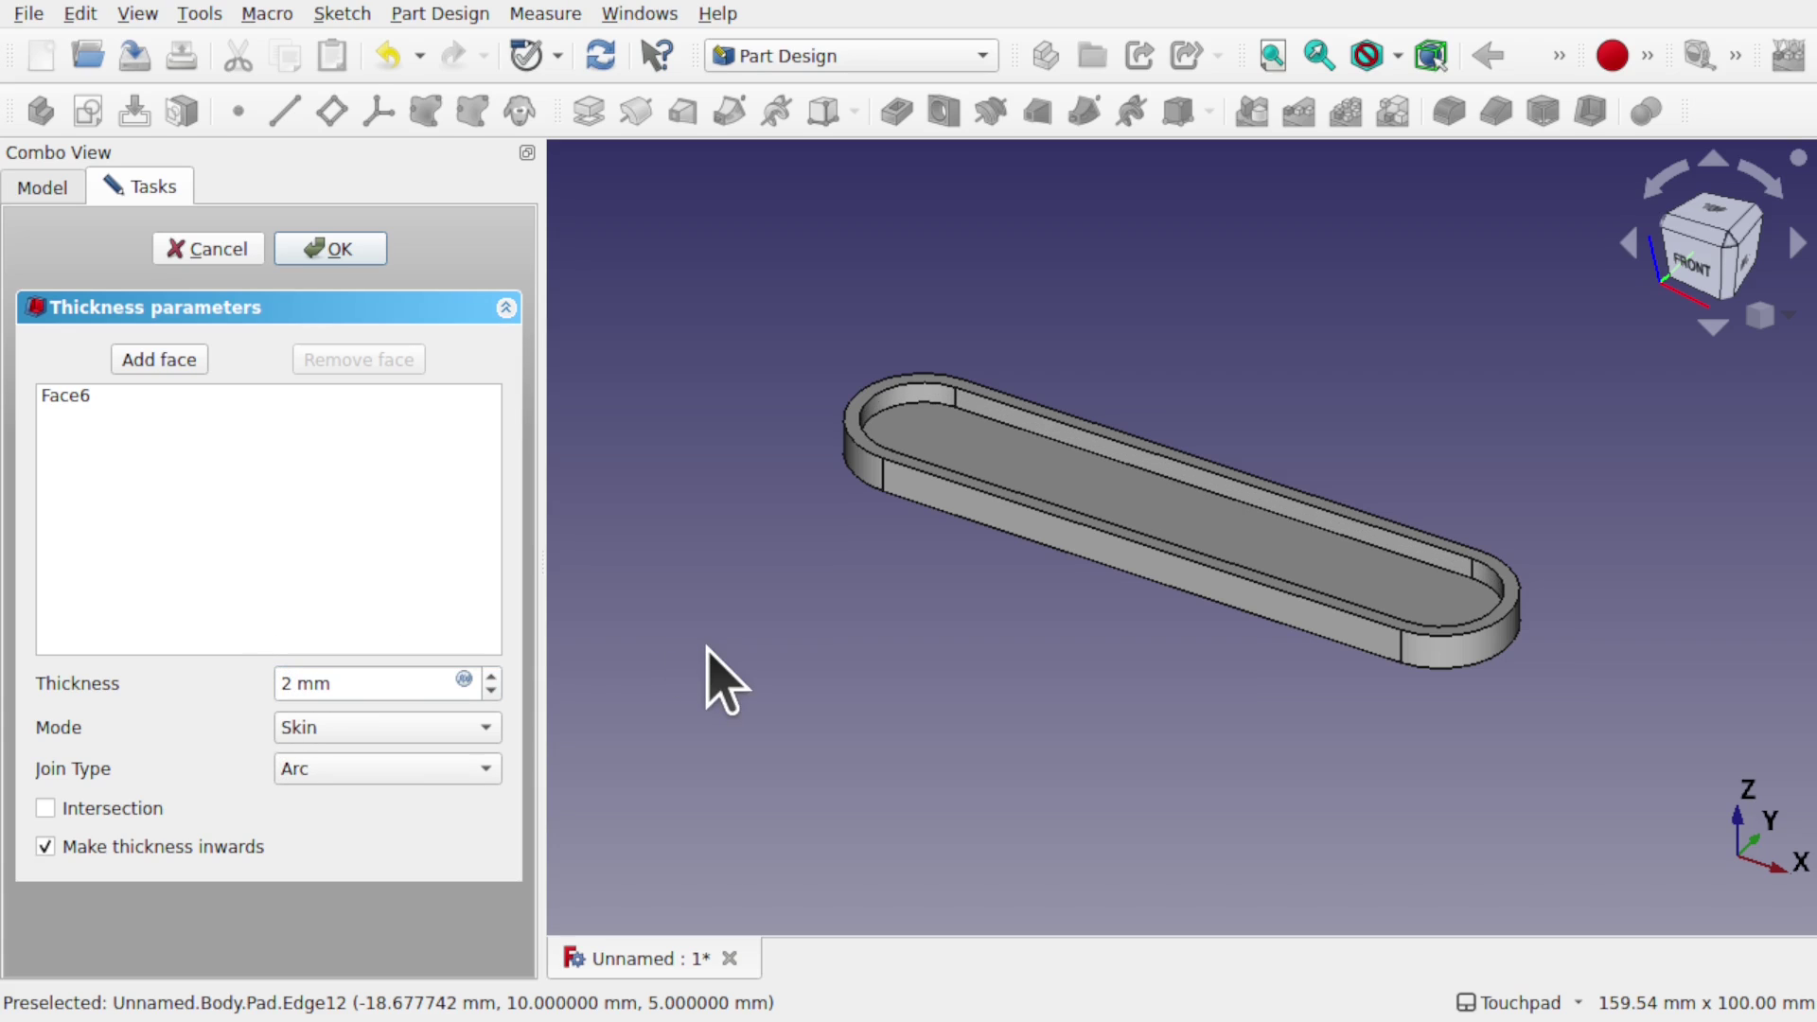
{"action": "left_click", "coordinate": [336, 250]}
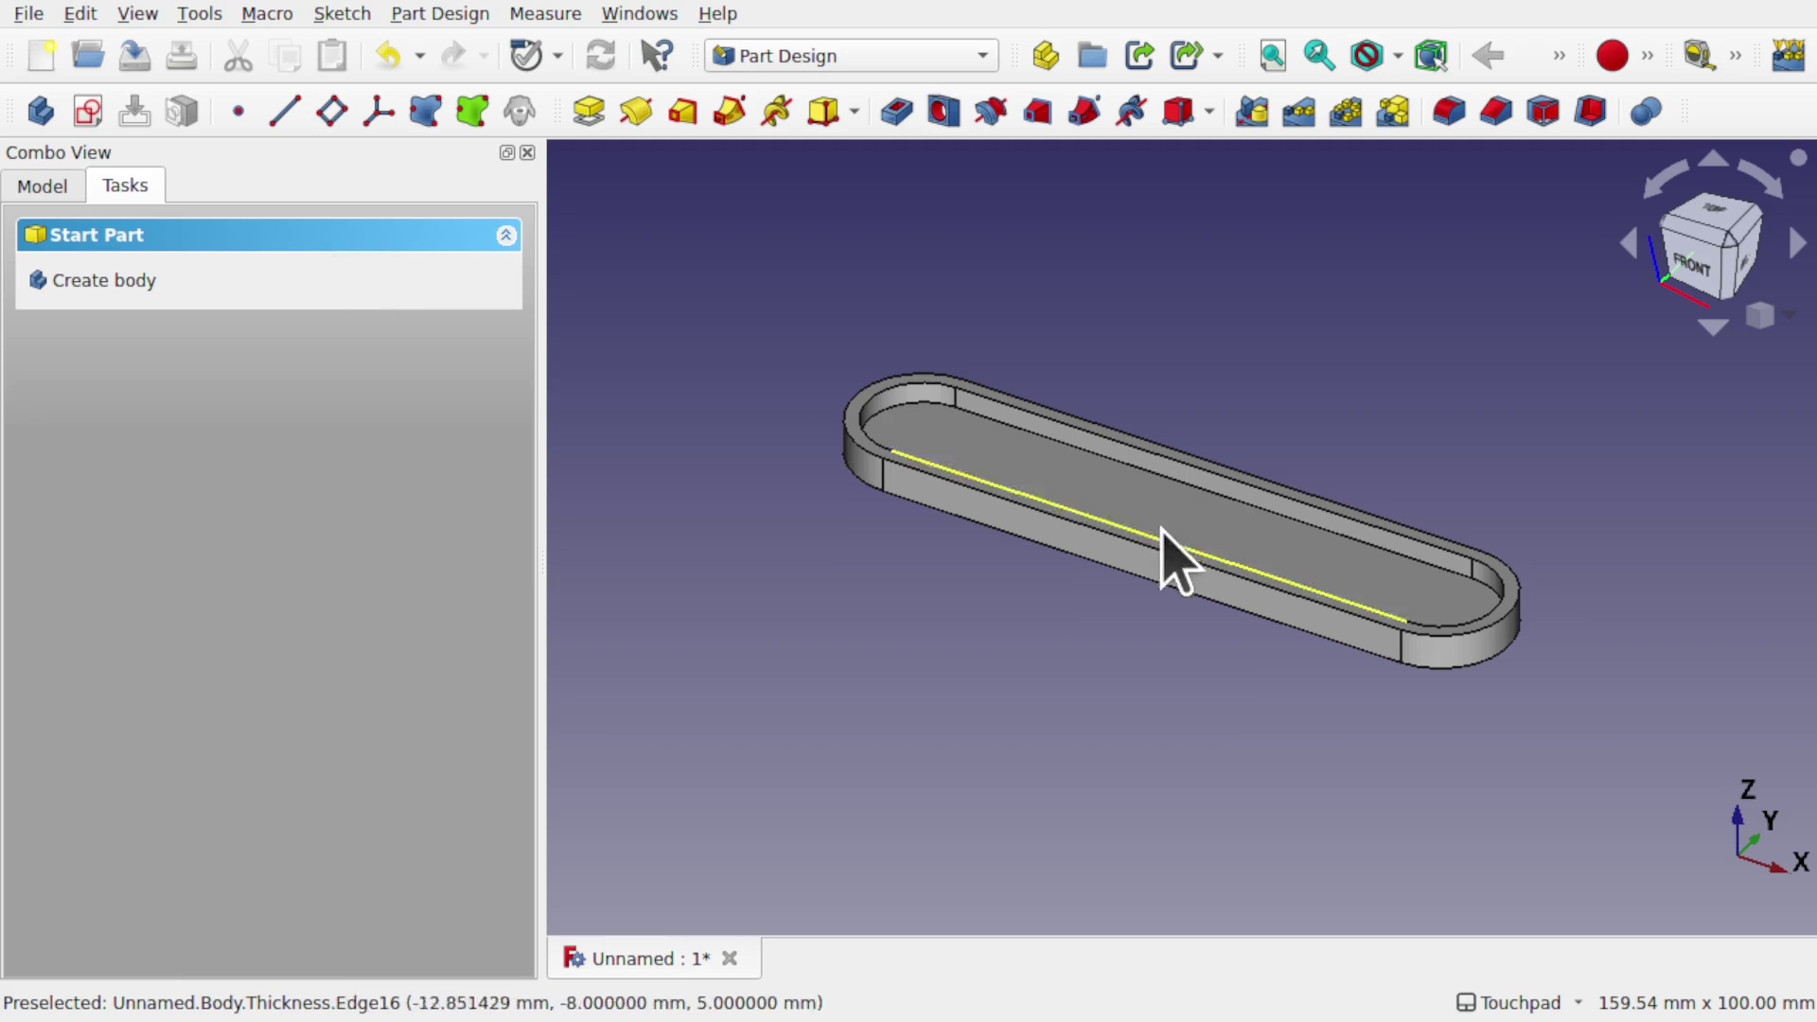
{"action": "left_click_drag", "start_coordinate": [1180, 551], "coordinate": [1176, 466], "text": "alt"}
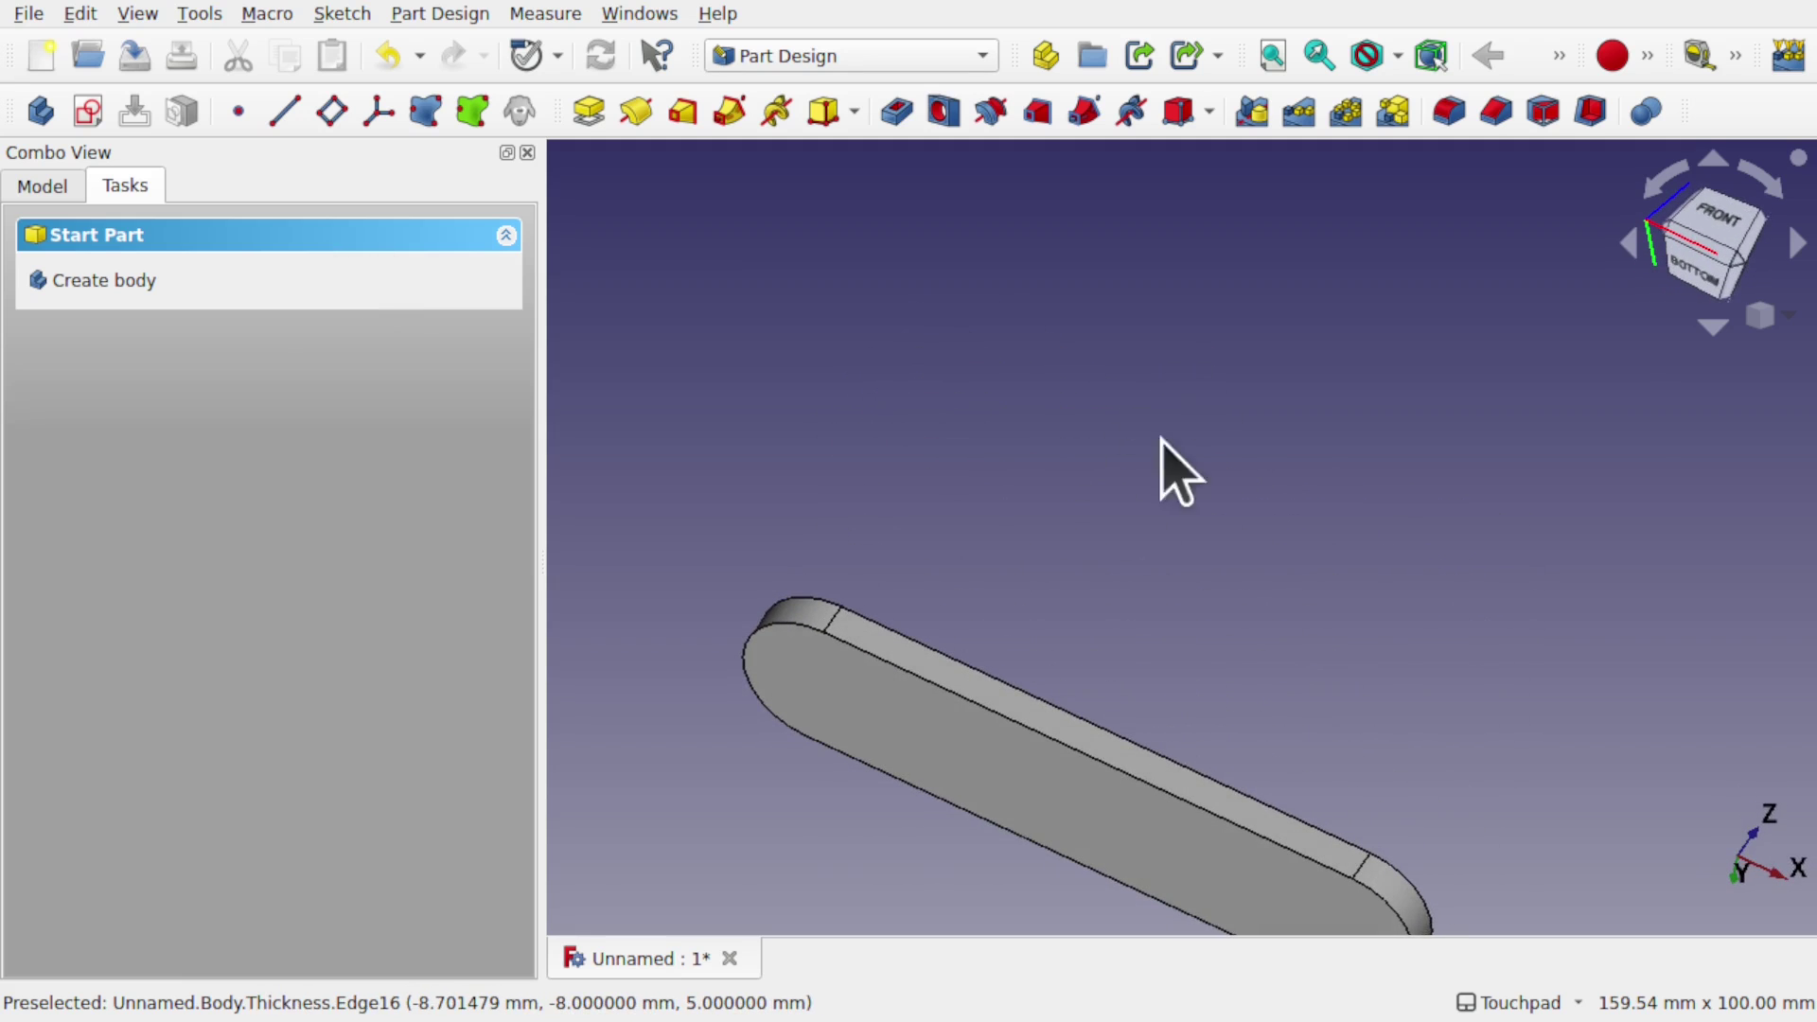
{"action": "left_click_drag", "start_coordinate": [1095, 580], "coordinate": [1020, 579], "text": "shift"}
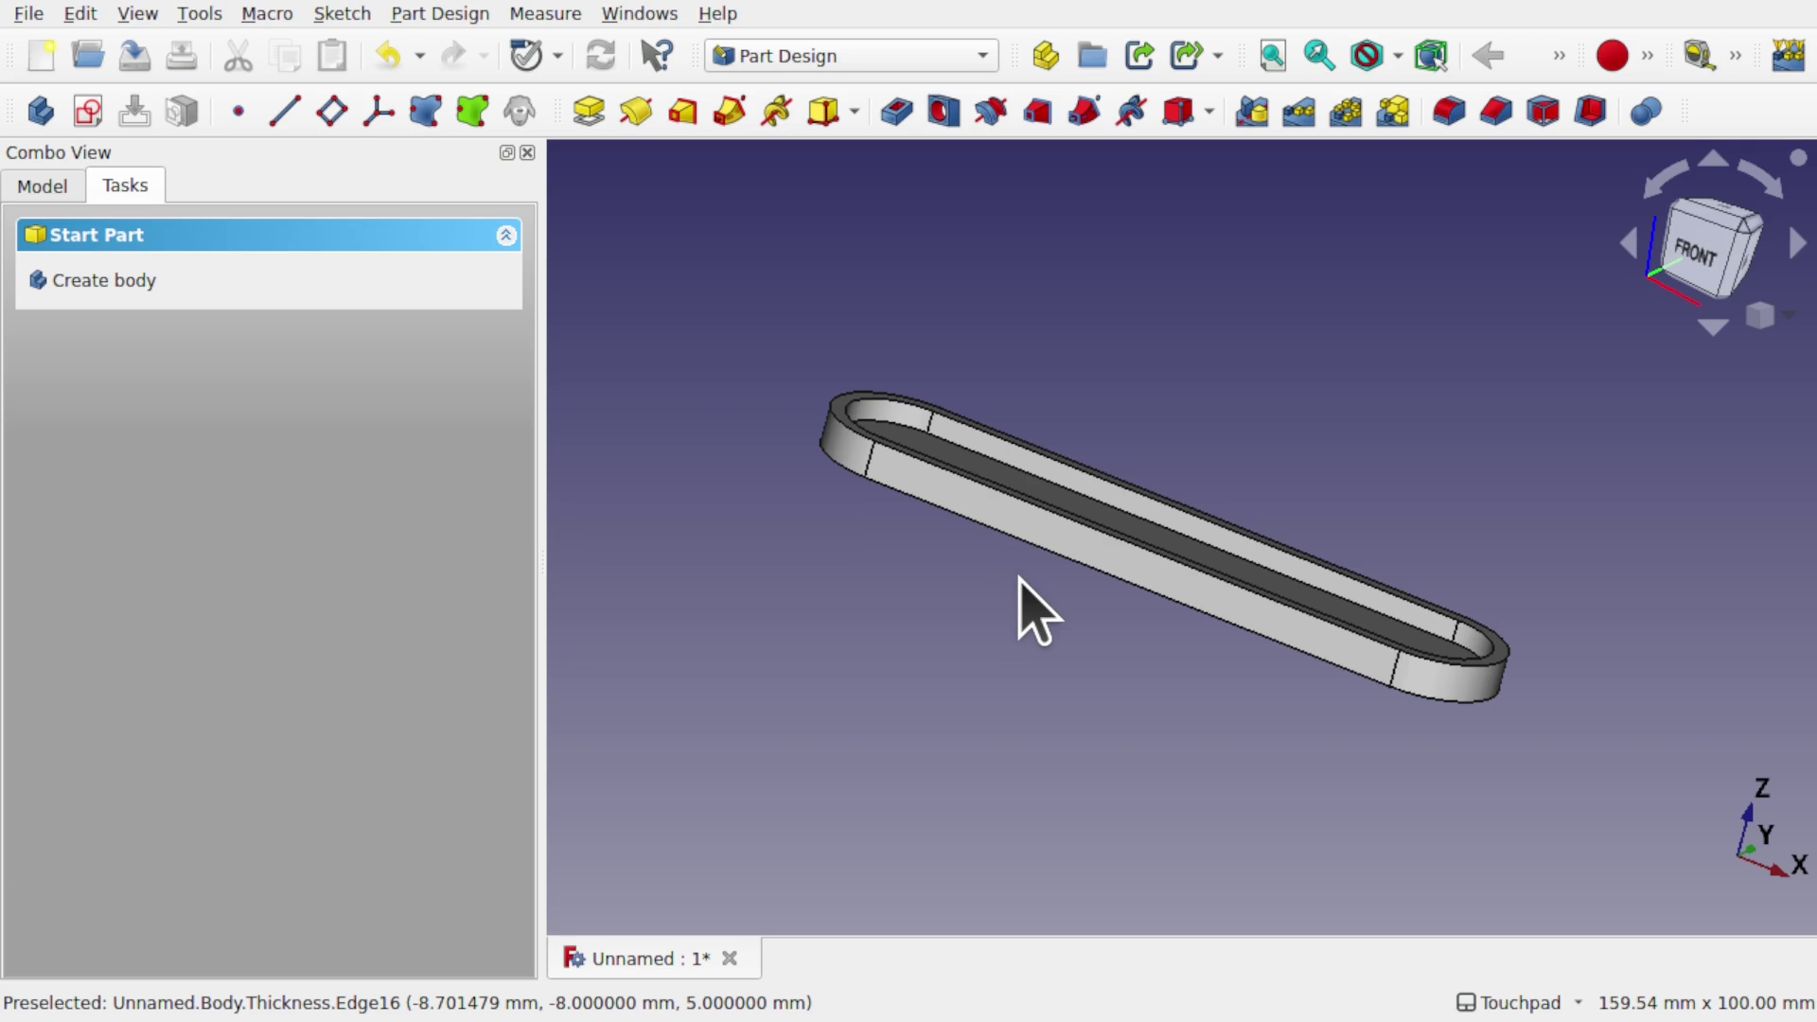
{"action": "left_click_drag", "start_coordinate": [1151, 474], "coordinate": [1103, 572], "text": "alt"}
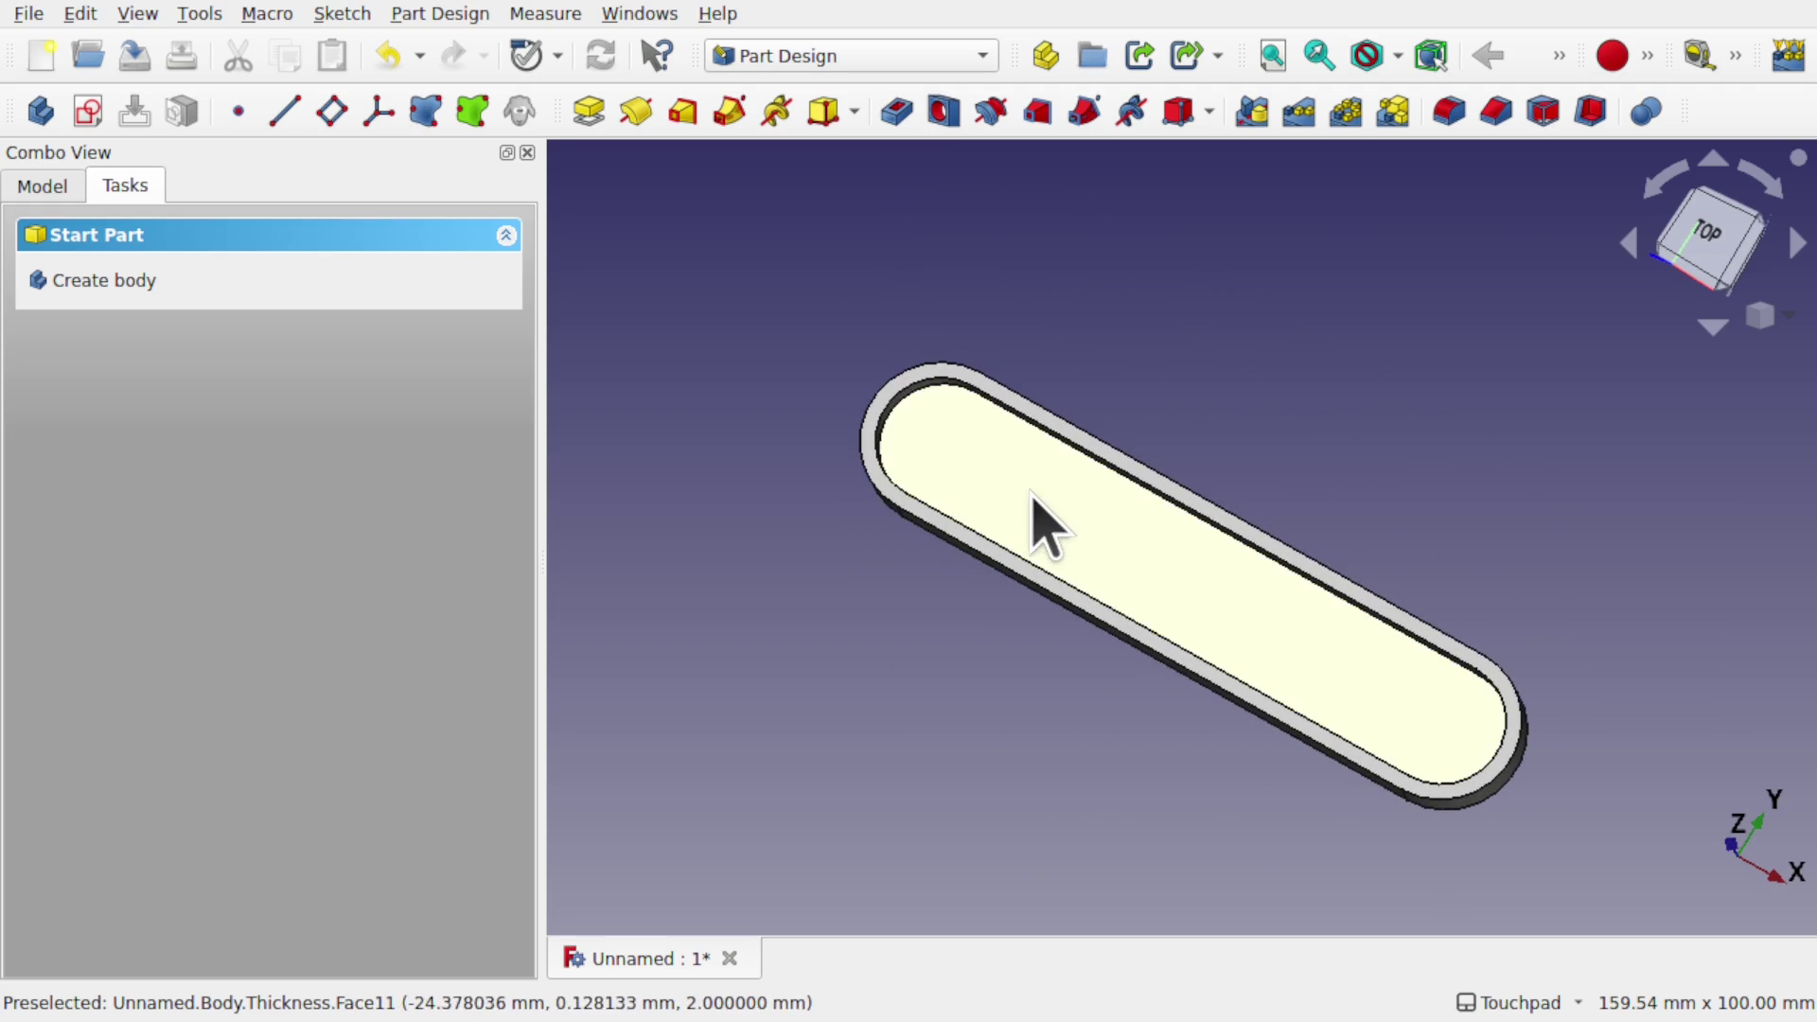
{"action": "left_click", "coordinate": [967, 460]}
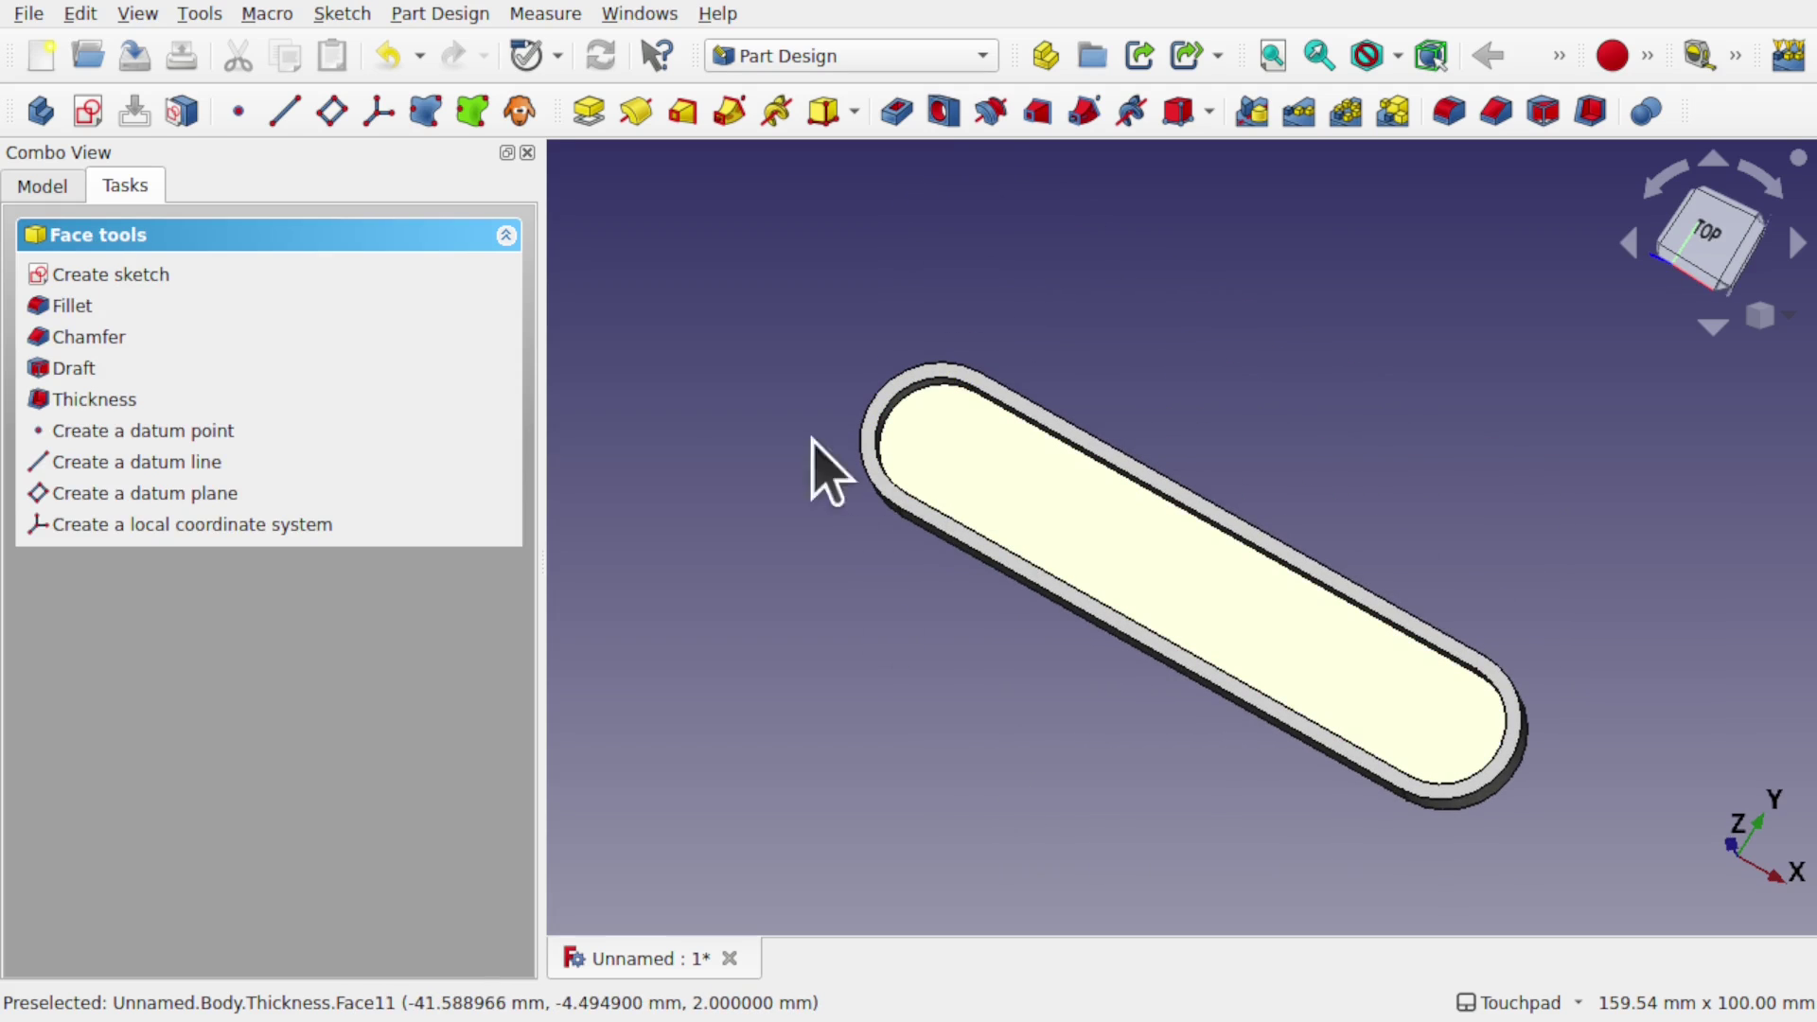
{"action": "left_click", "coordinate": [439, 15]}
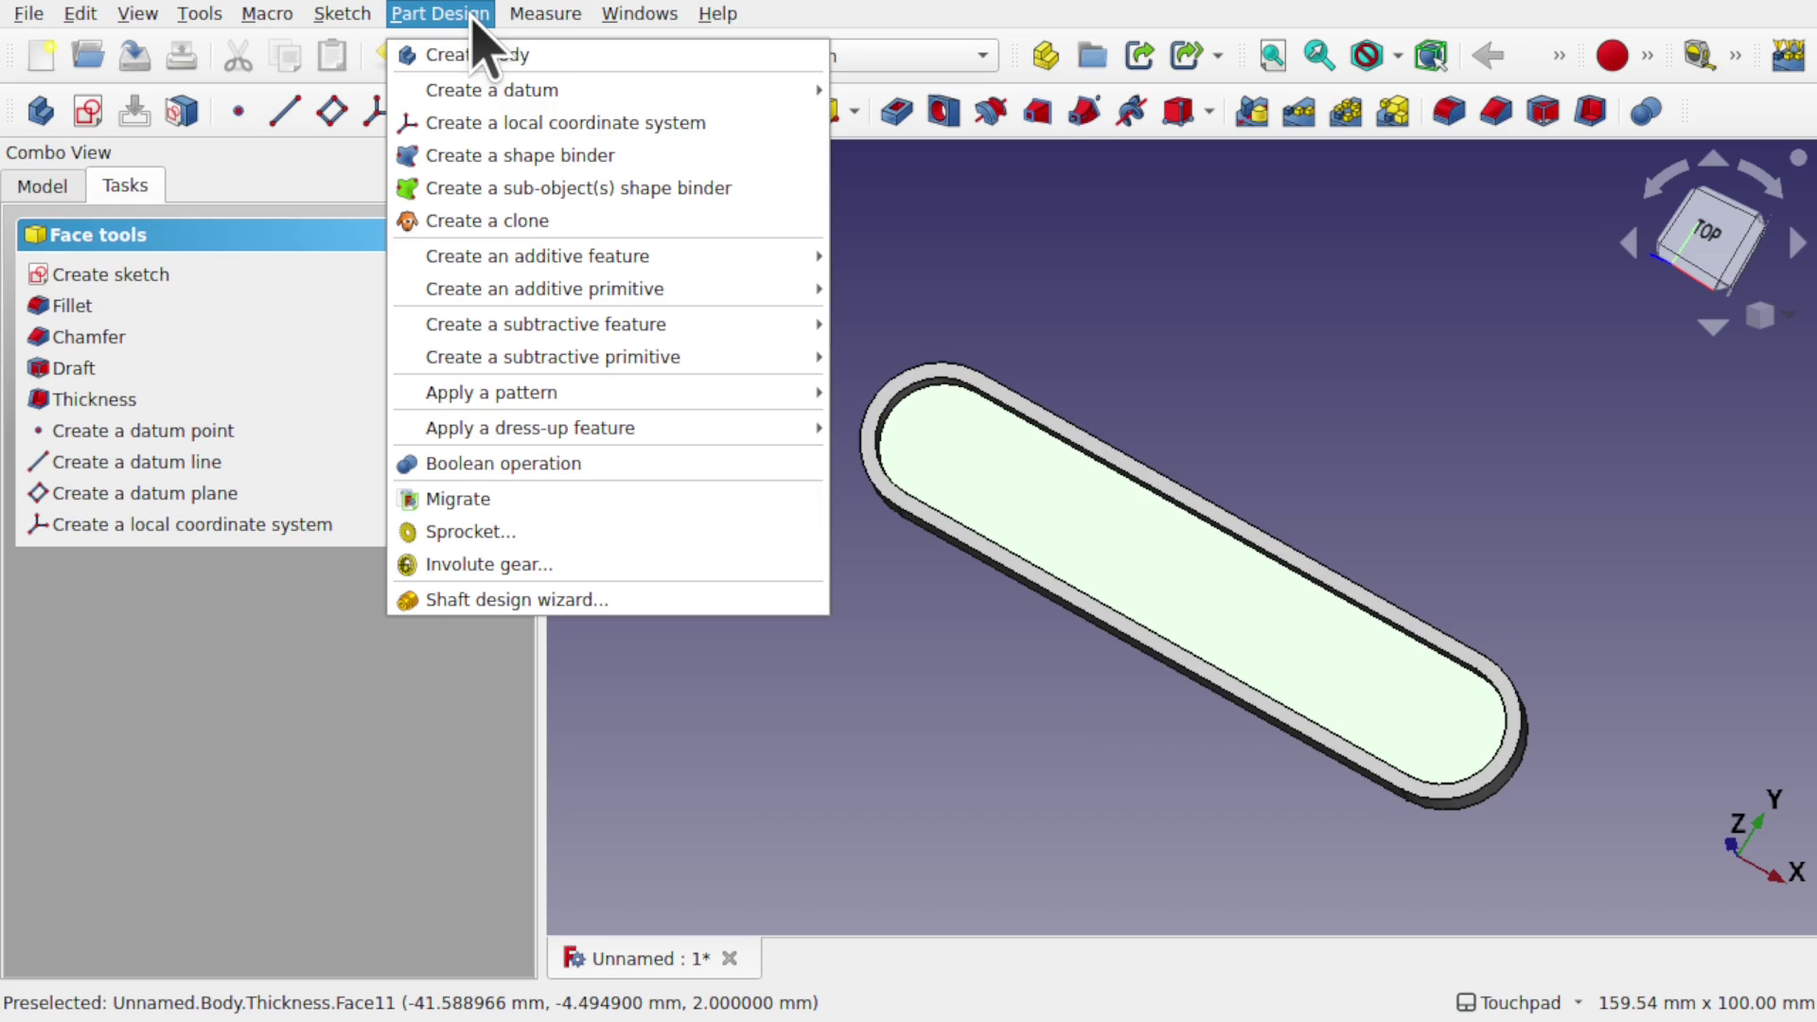
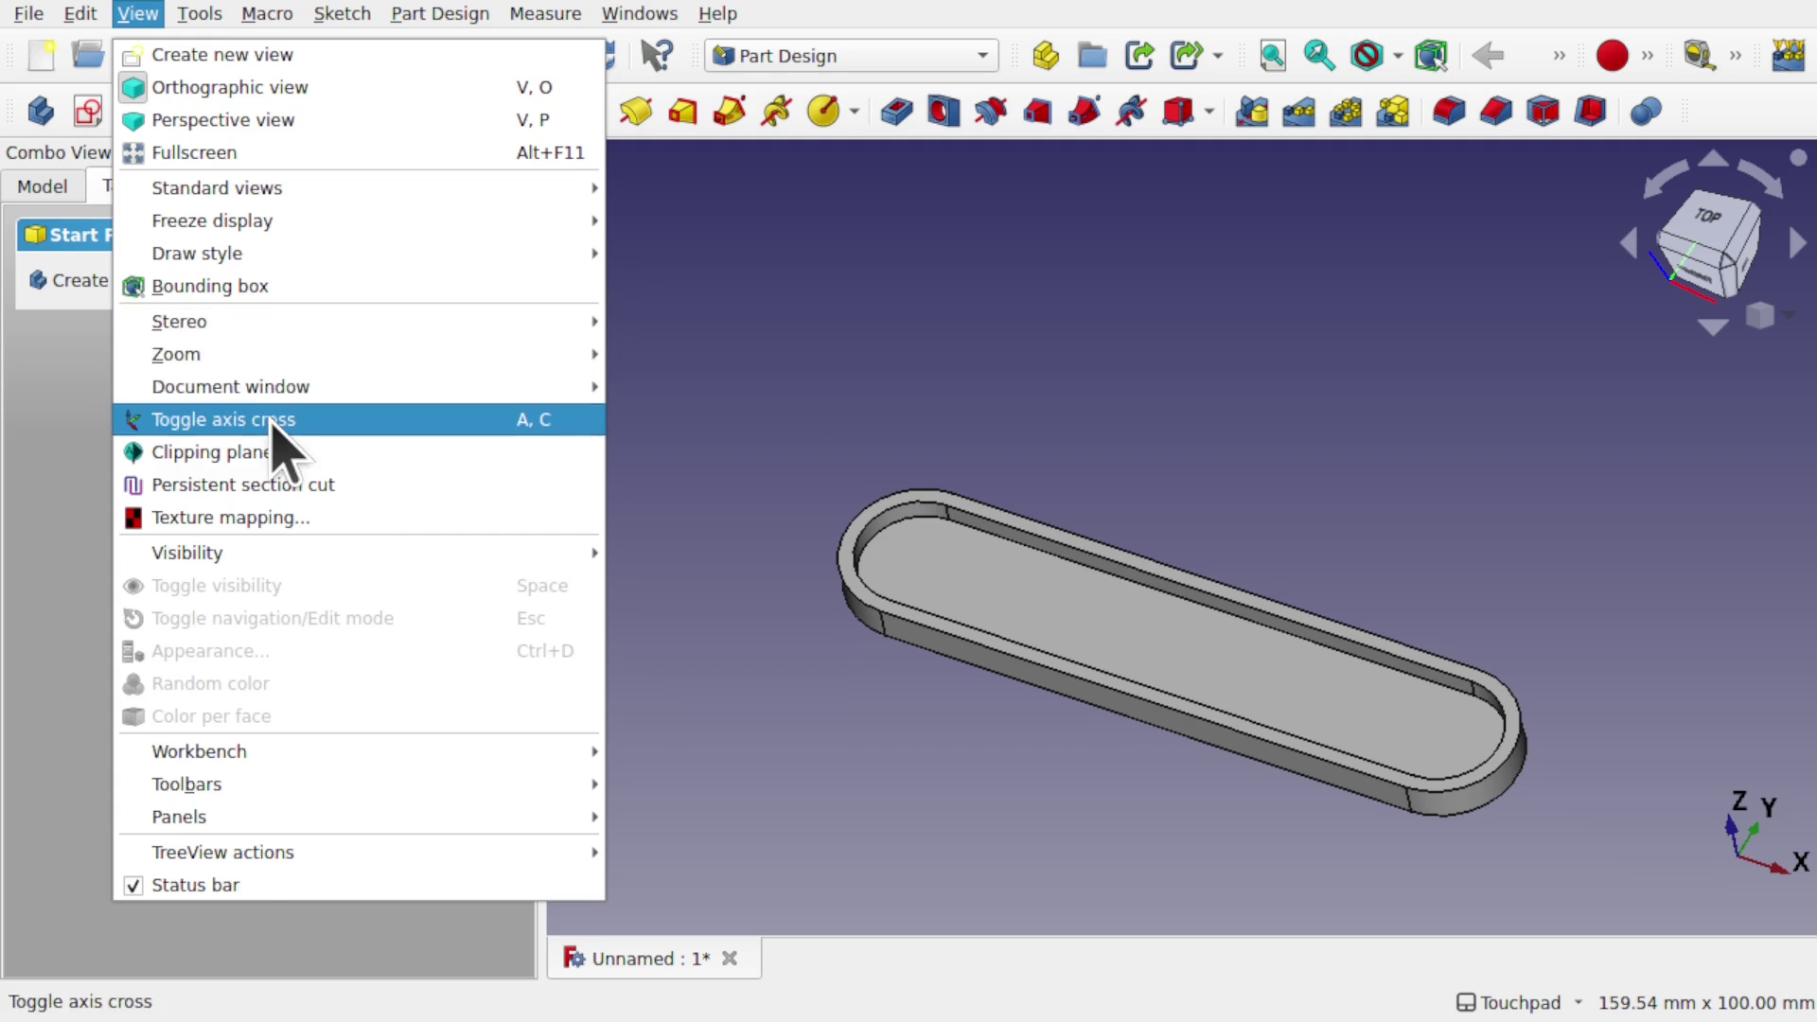
Show the axis cross in the 3D view
{"action": "left_click", "coordinate": [269, 422]}
{"action": "left_click_drag", "start_coordinate": [1237, 608], "coordinate": [1249, 673]}
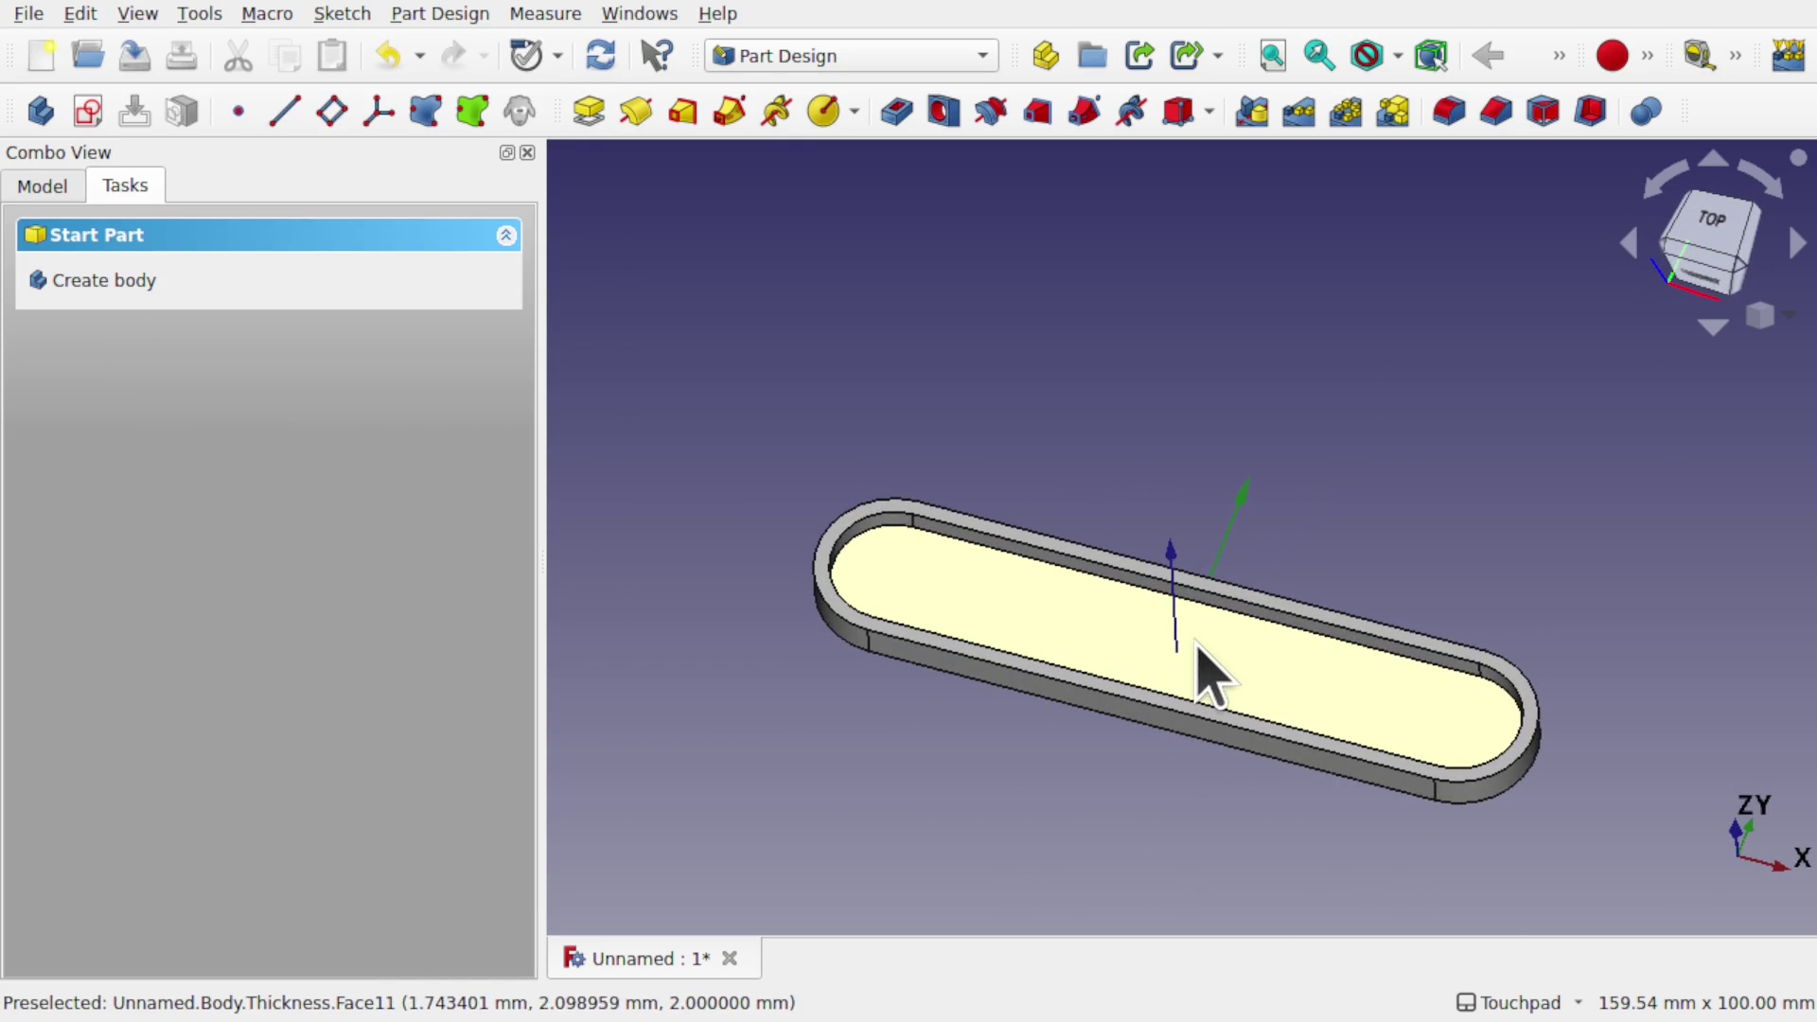
Start an additive sphere with a 5 mm radius and attach it concentrically to the outer rim arc at the tray's negative-X end
{"action": "left_click", "coordinate": [1031, 637]}
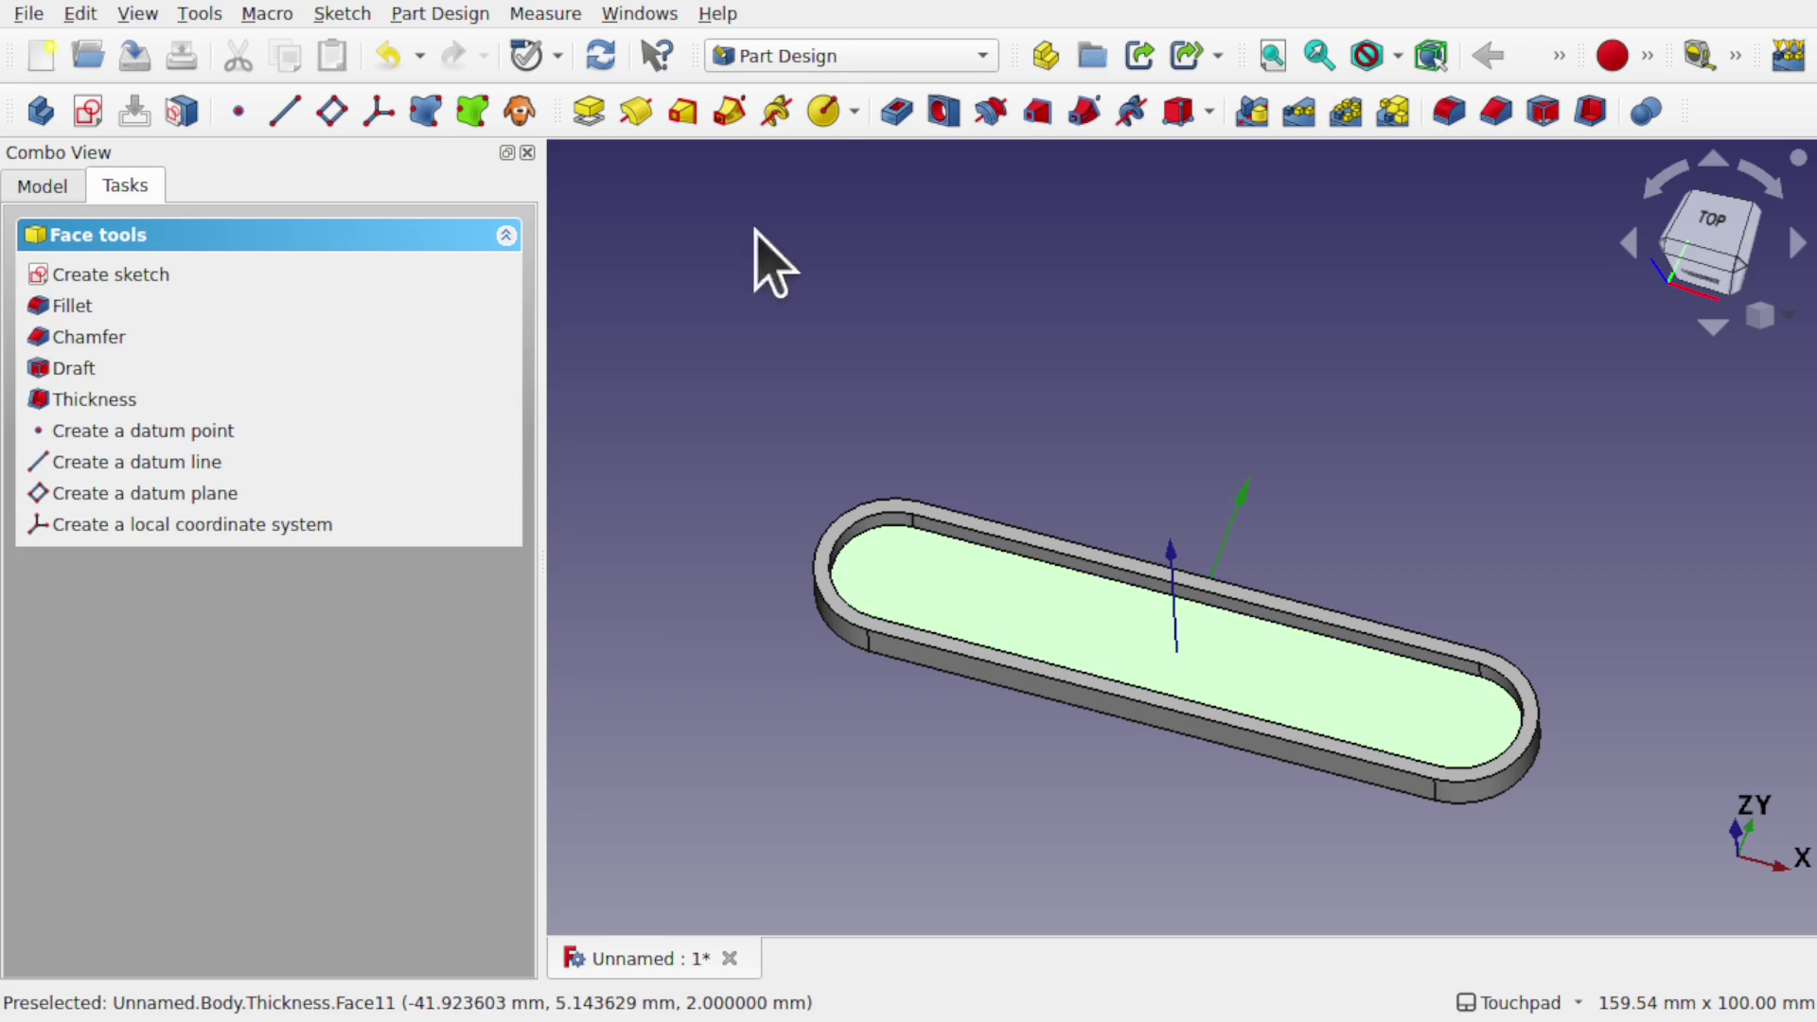
{"action": "left_click", "coordinate": [823, 112]}
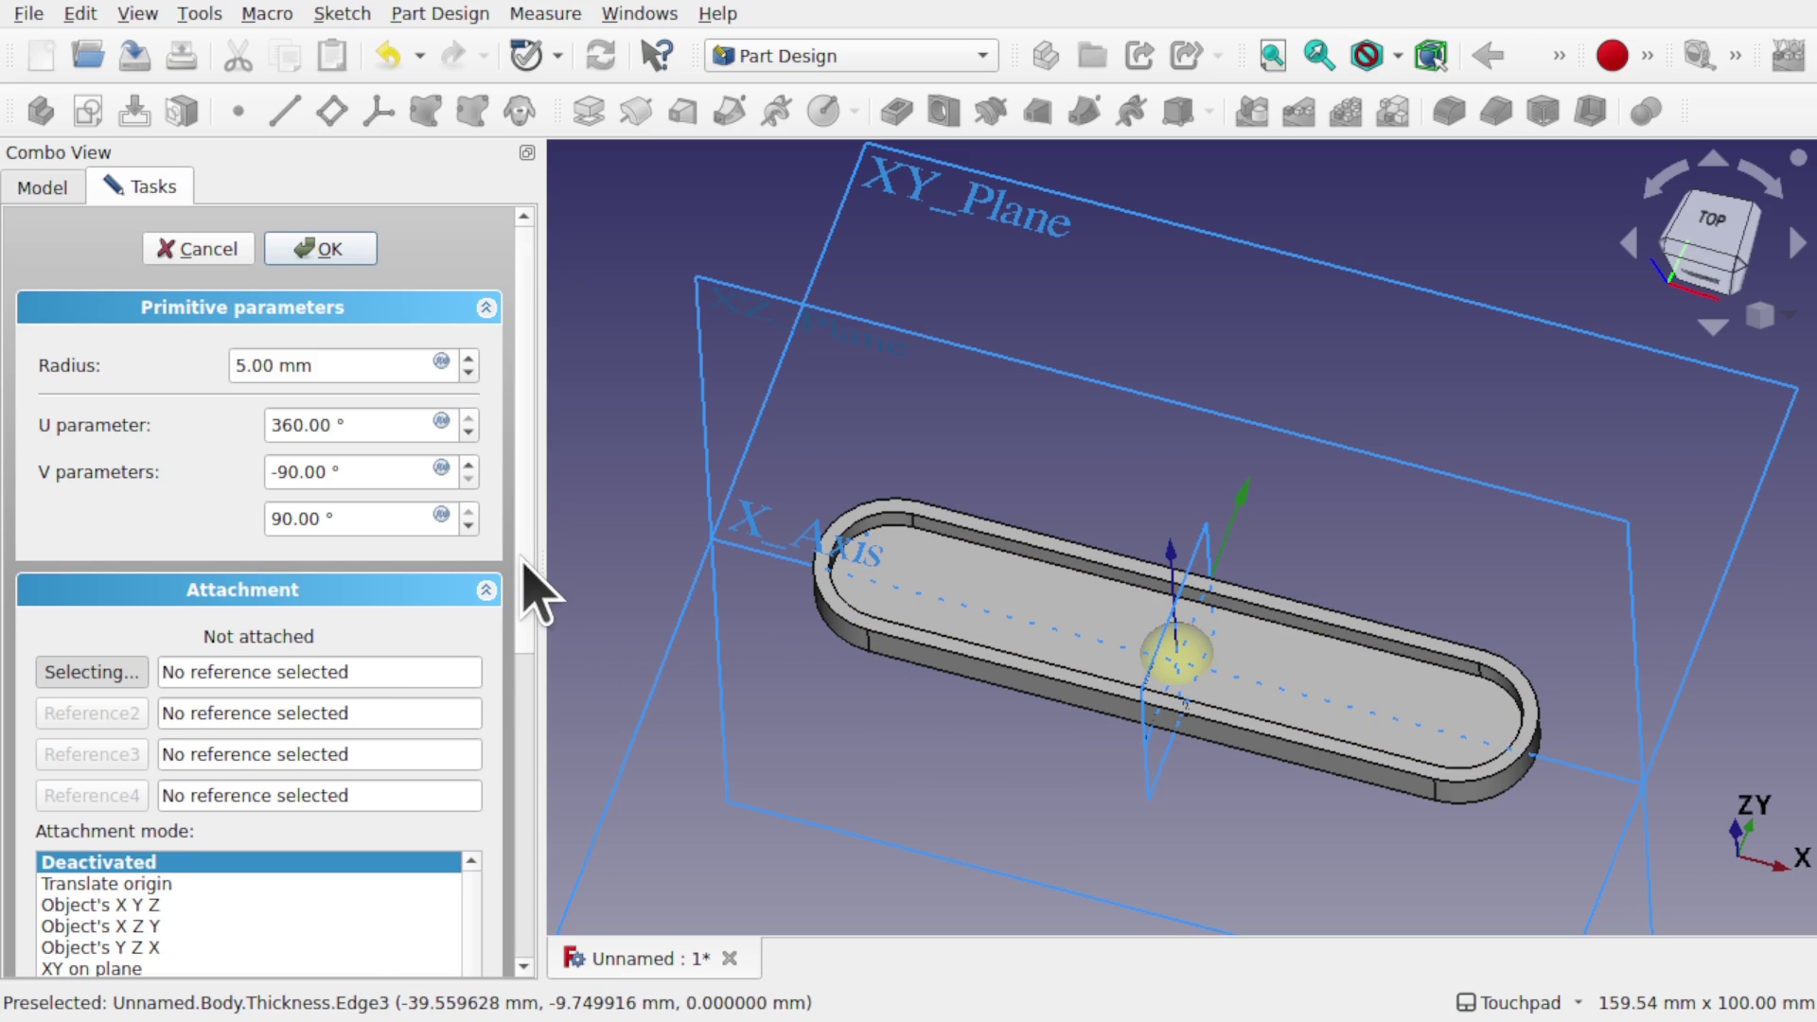
{"action": "left_click_drag", "start_coordinate": [527, 588], "coordinate": [559, 892]}
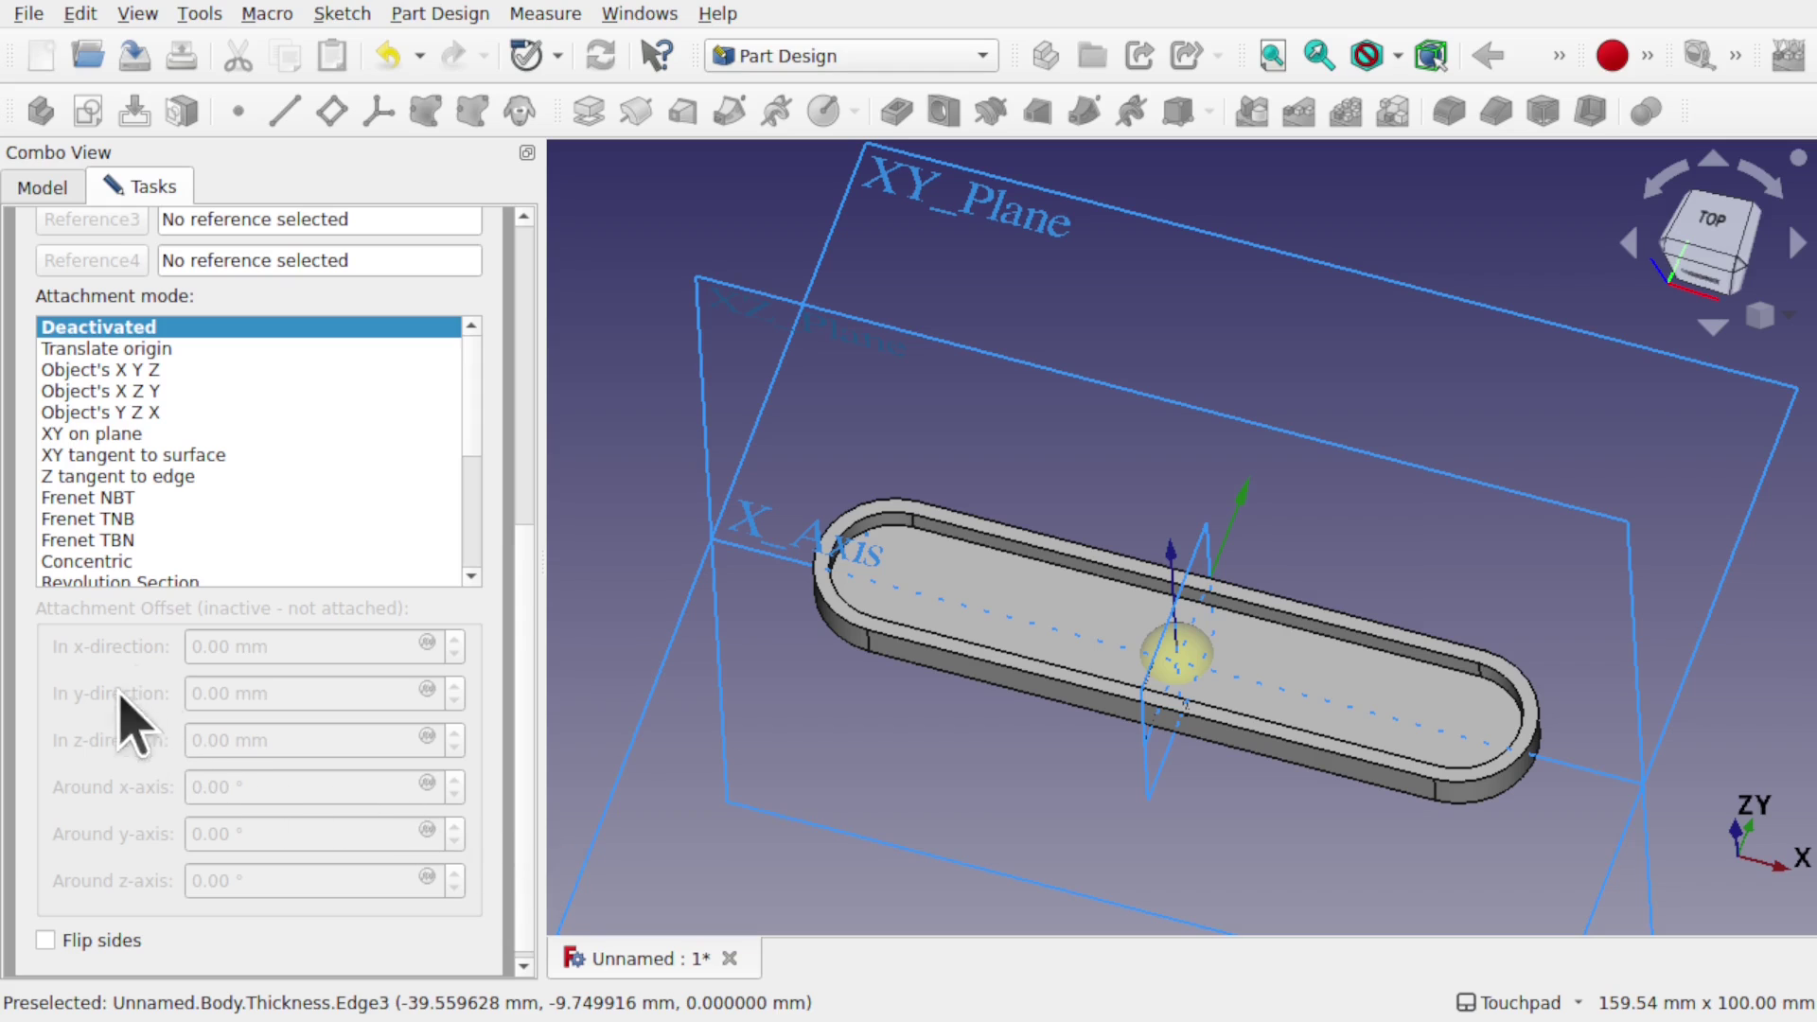
{"action": "left_click_drag", "start_coordinate": [549, 757], "coordinate": [529, 515]}
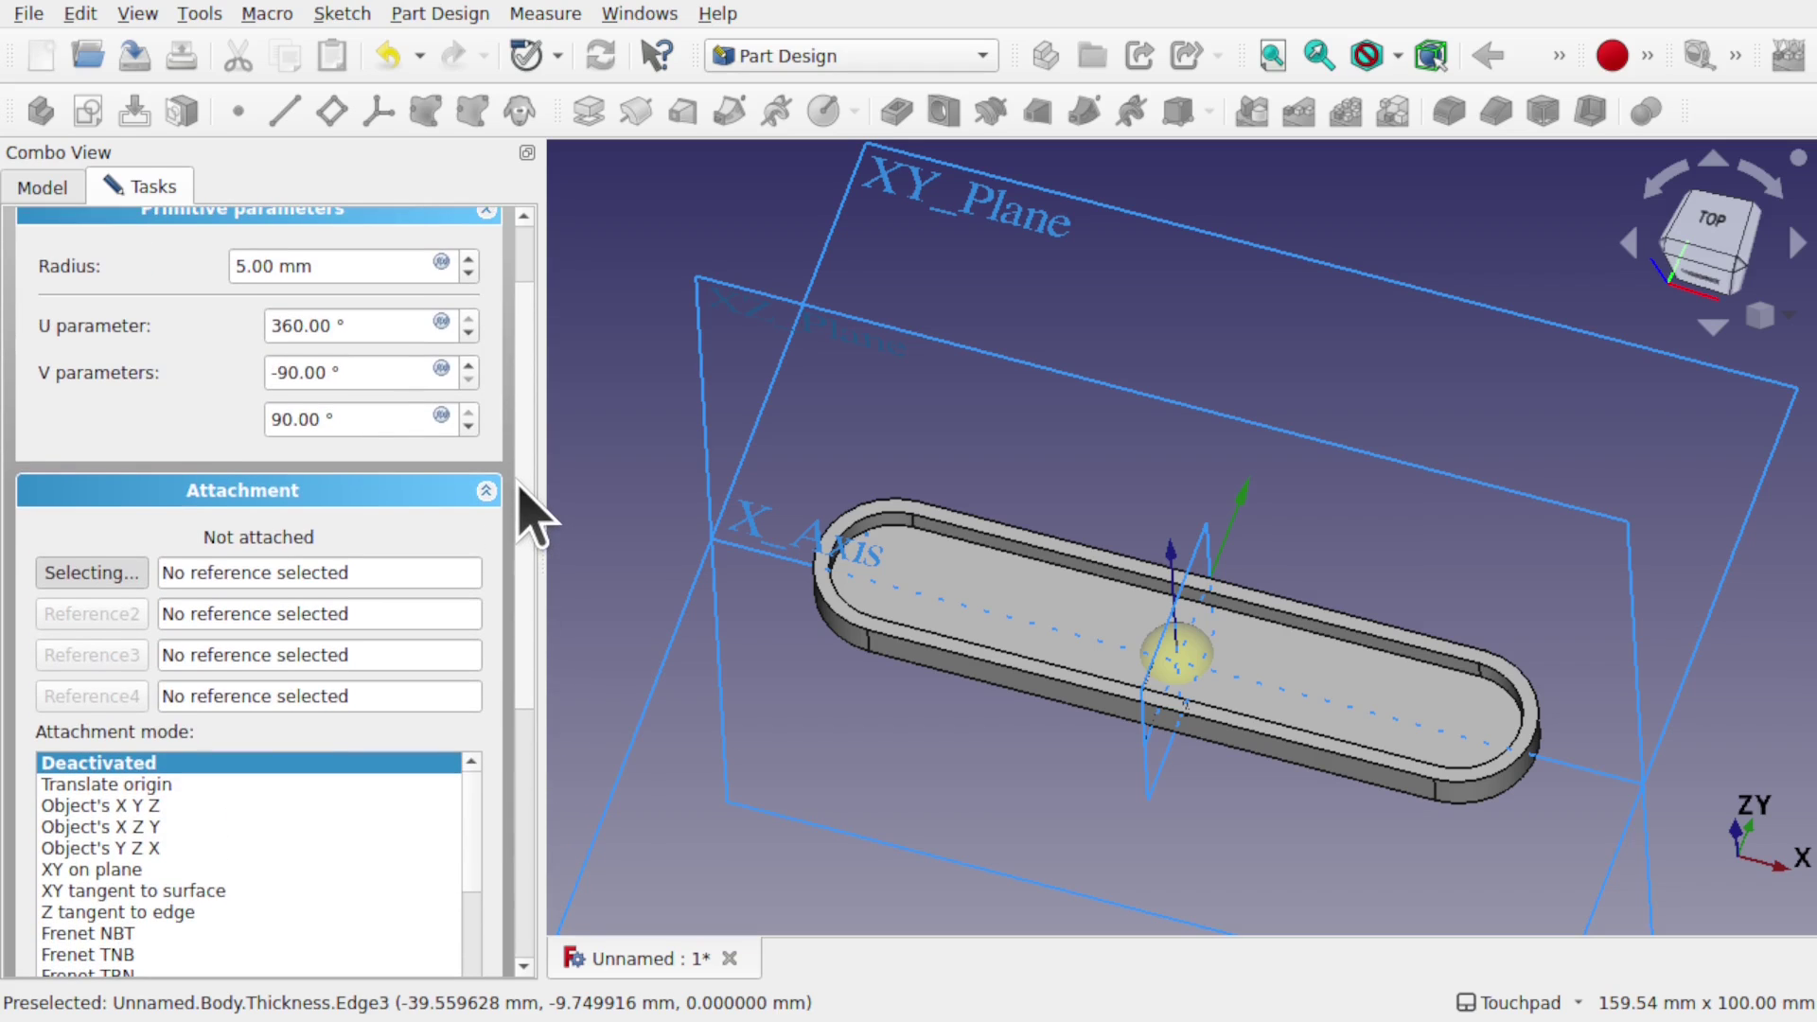
{"action": "left_click", "coordinate": [99, 577]}
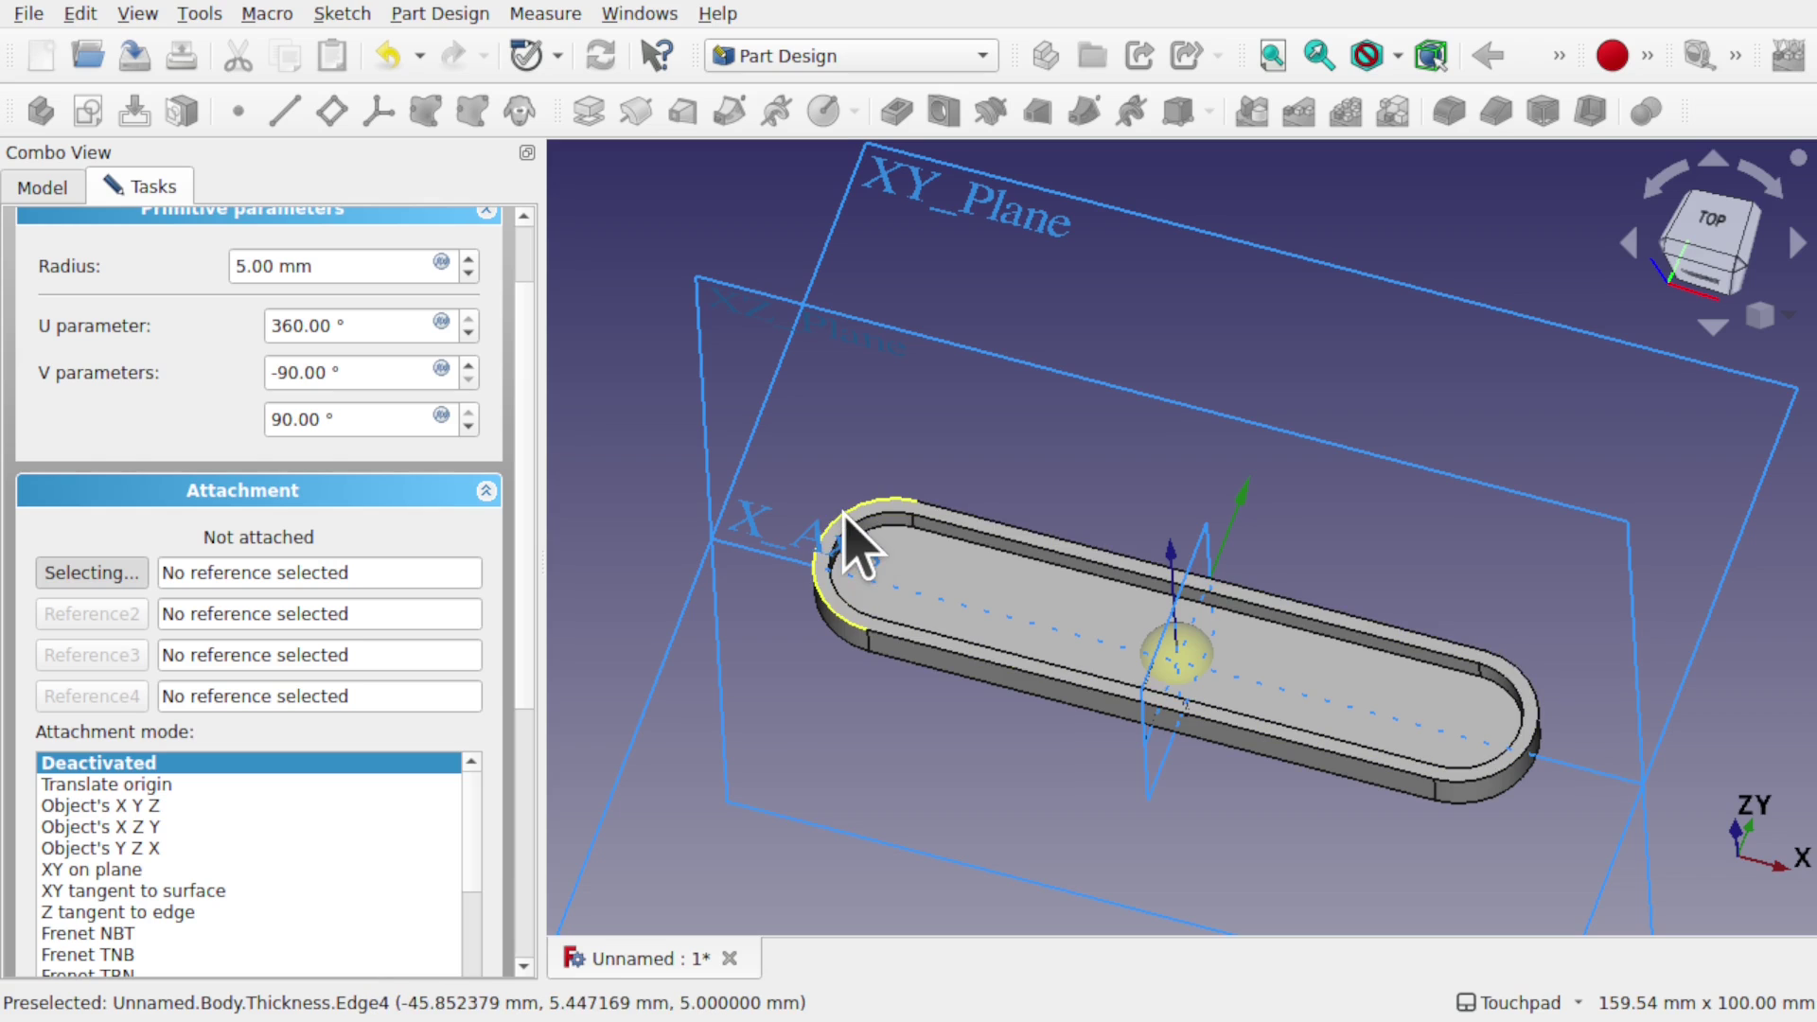
{"action": "left_click", "coordinate": [856, 547]}
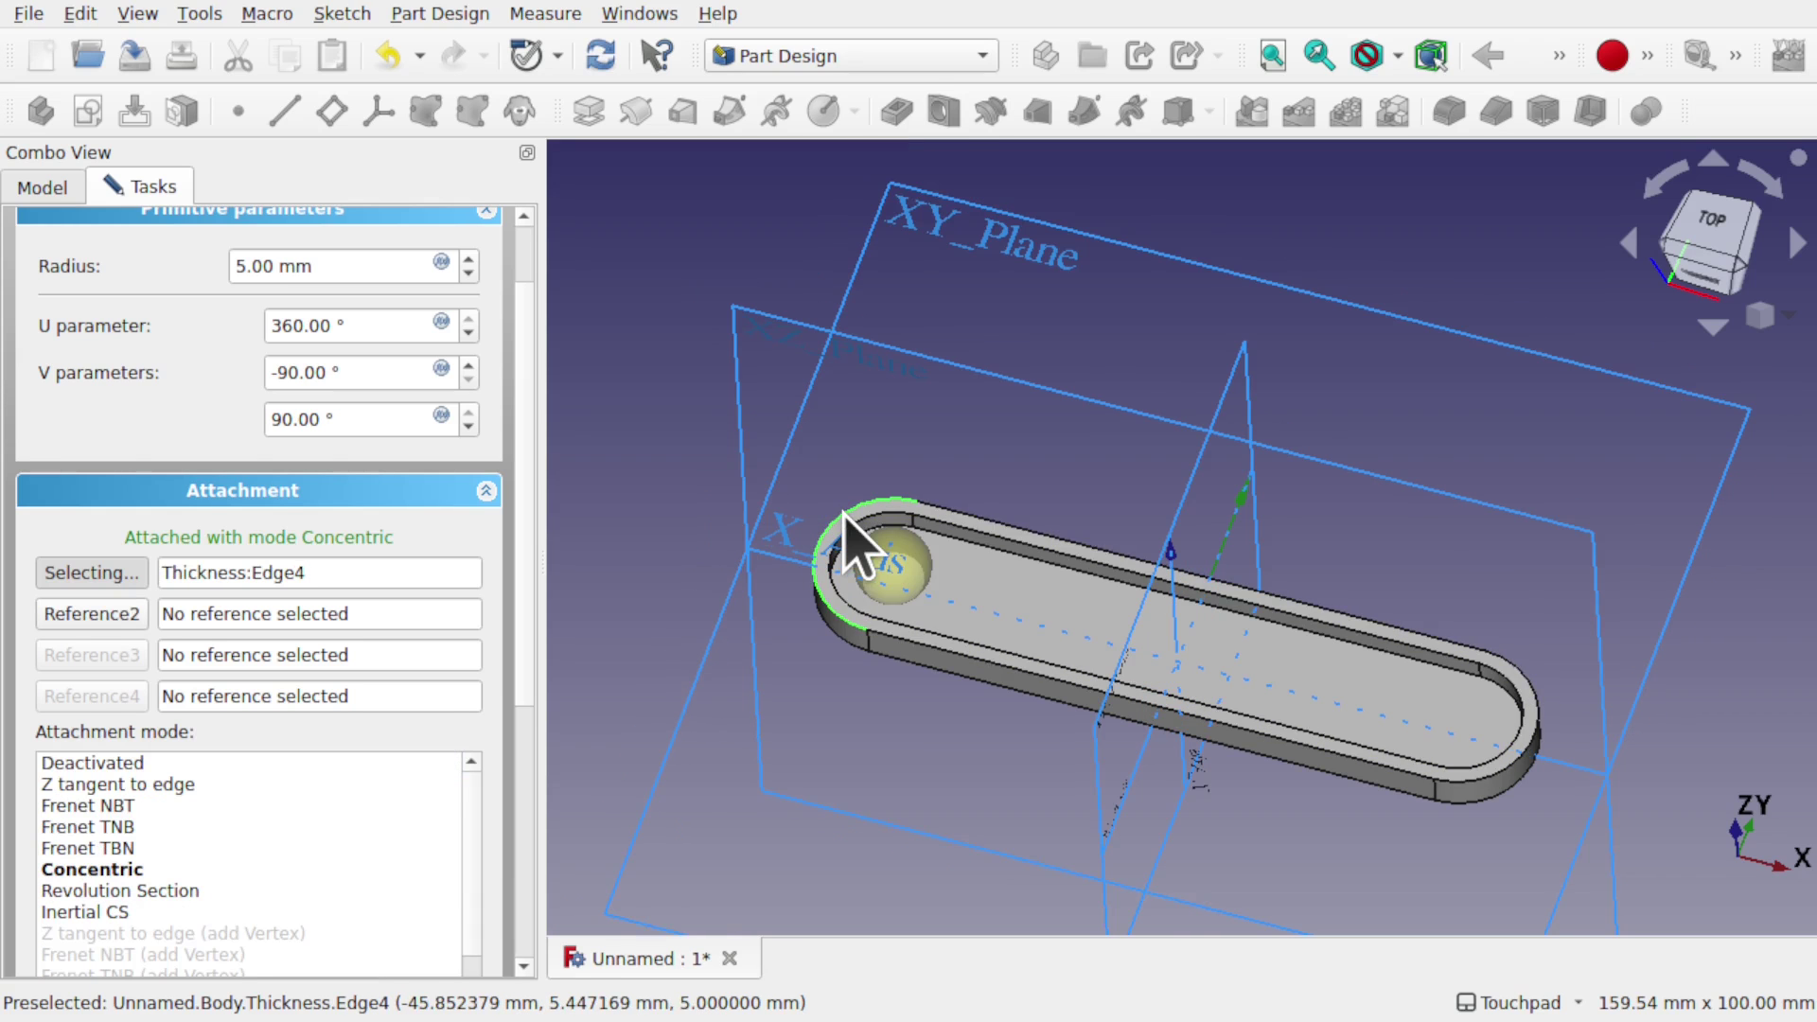
Reattach the sphere concentrically to the inner rim arc at the tray's negative-X end
{"action": "left_click_drag", "start_coordinate": [945, 633], "coordinate": [928, 669], "text": "alt"}
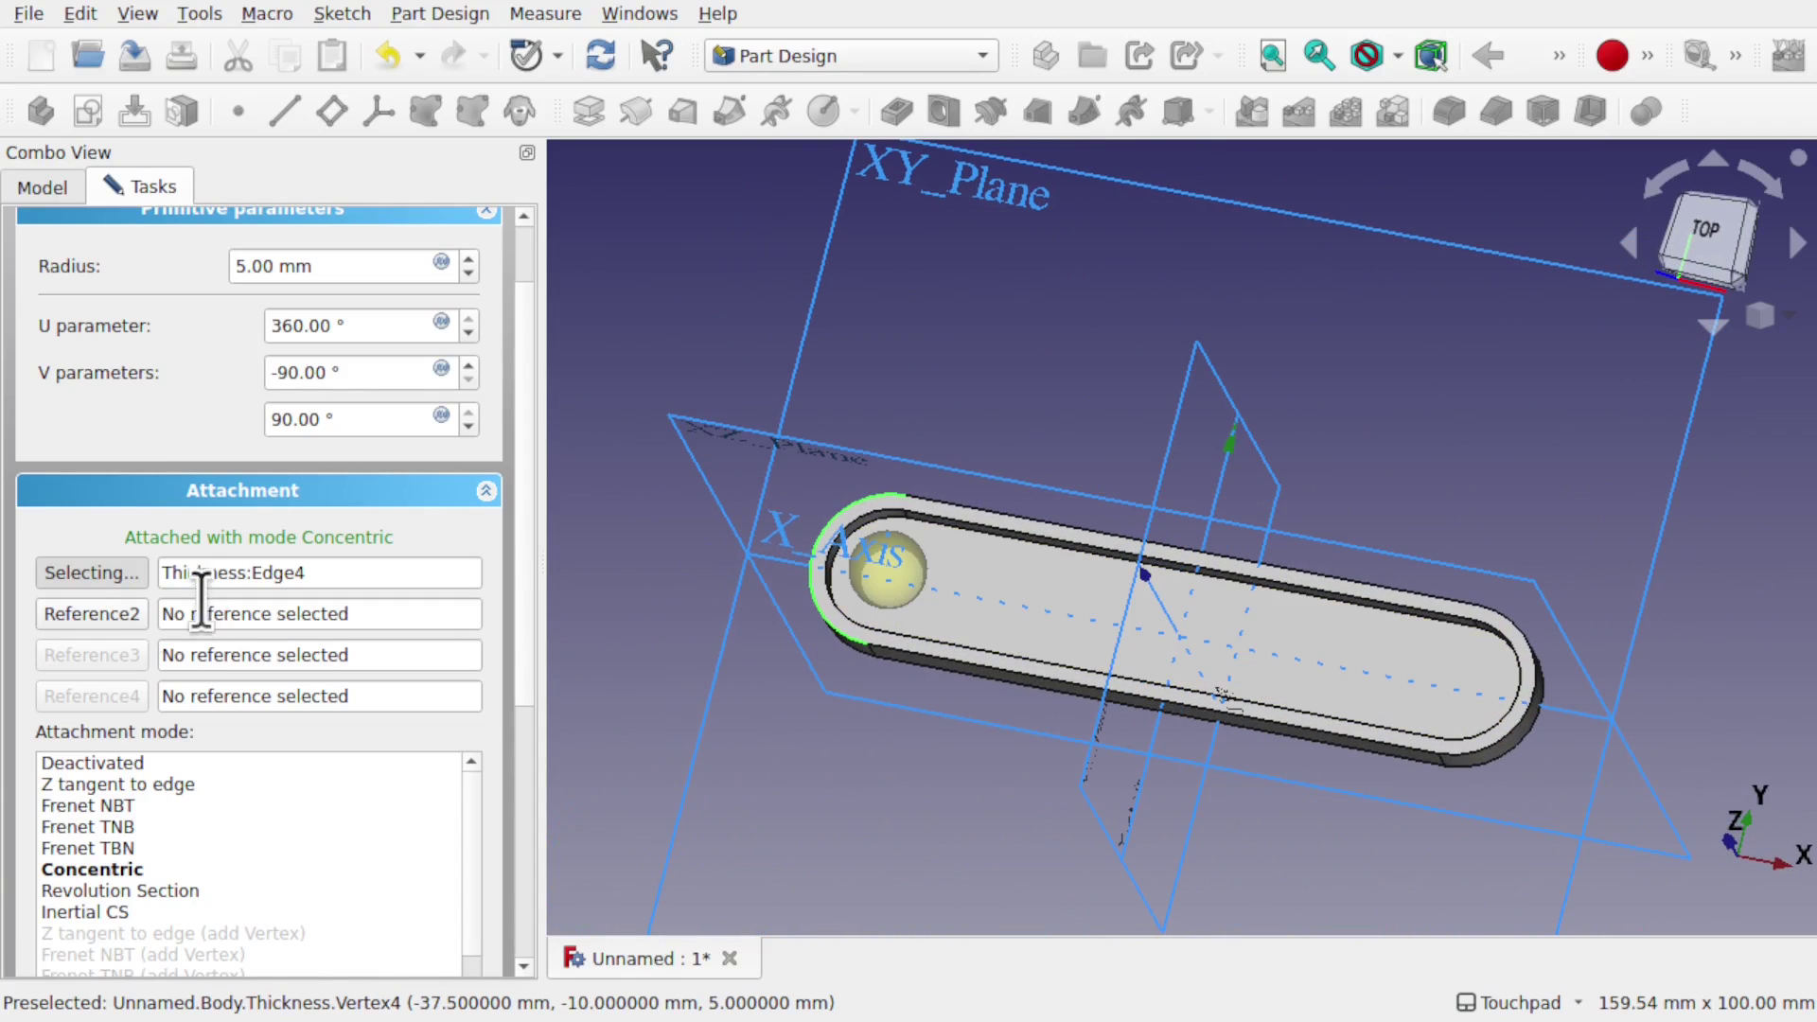
{"action": "left_click", "coordinate": [84, 577]}
{"action": "left_click", "coordinate": [90, 574]}
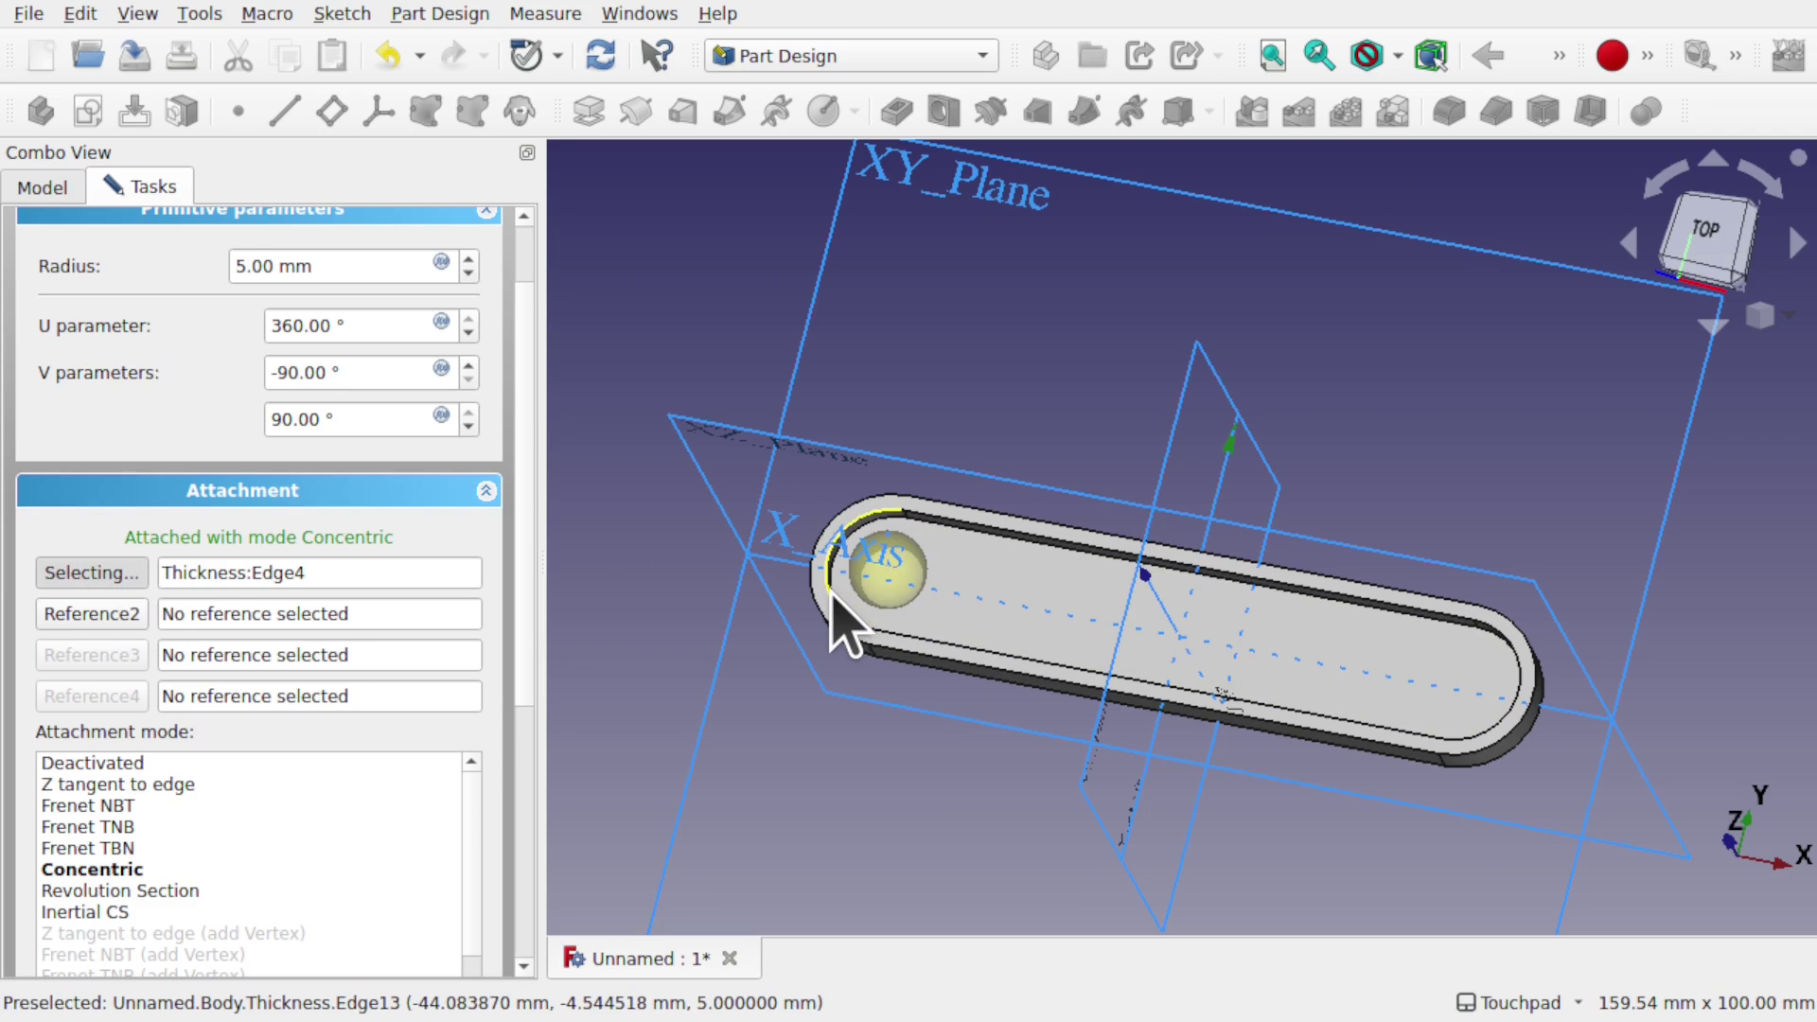
{"action": "left_click_drag", "start_coordinate": [844, 624], "coordinate": [1003, 615], "text": "alt"}
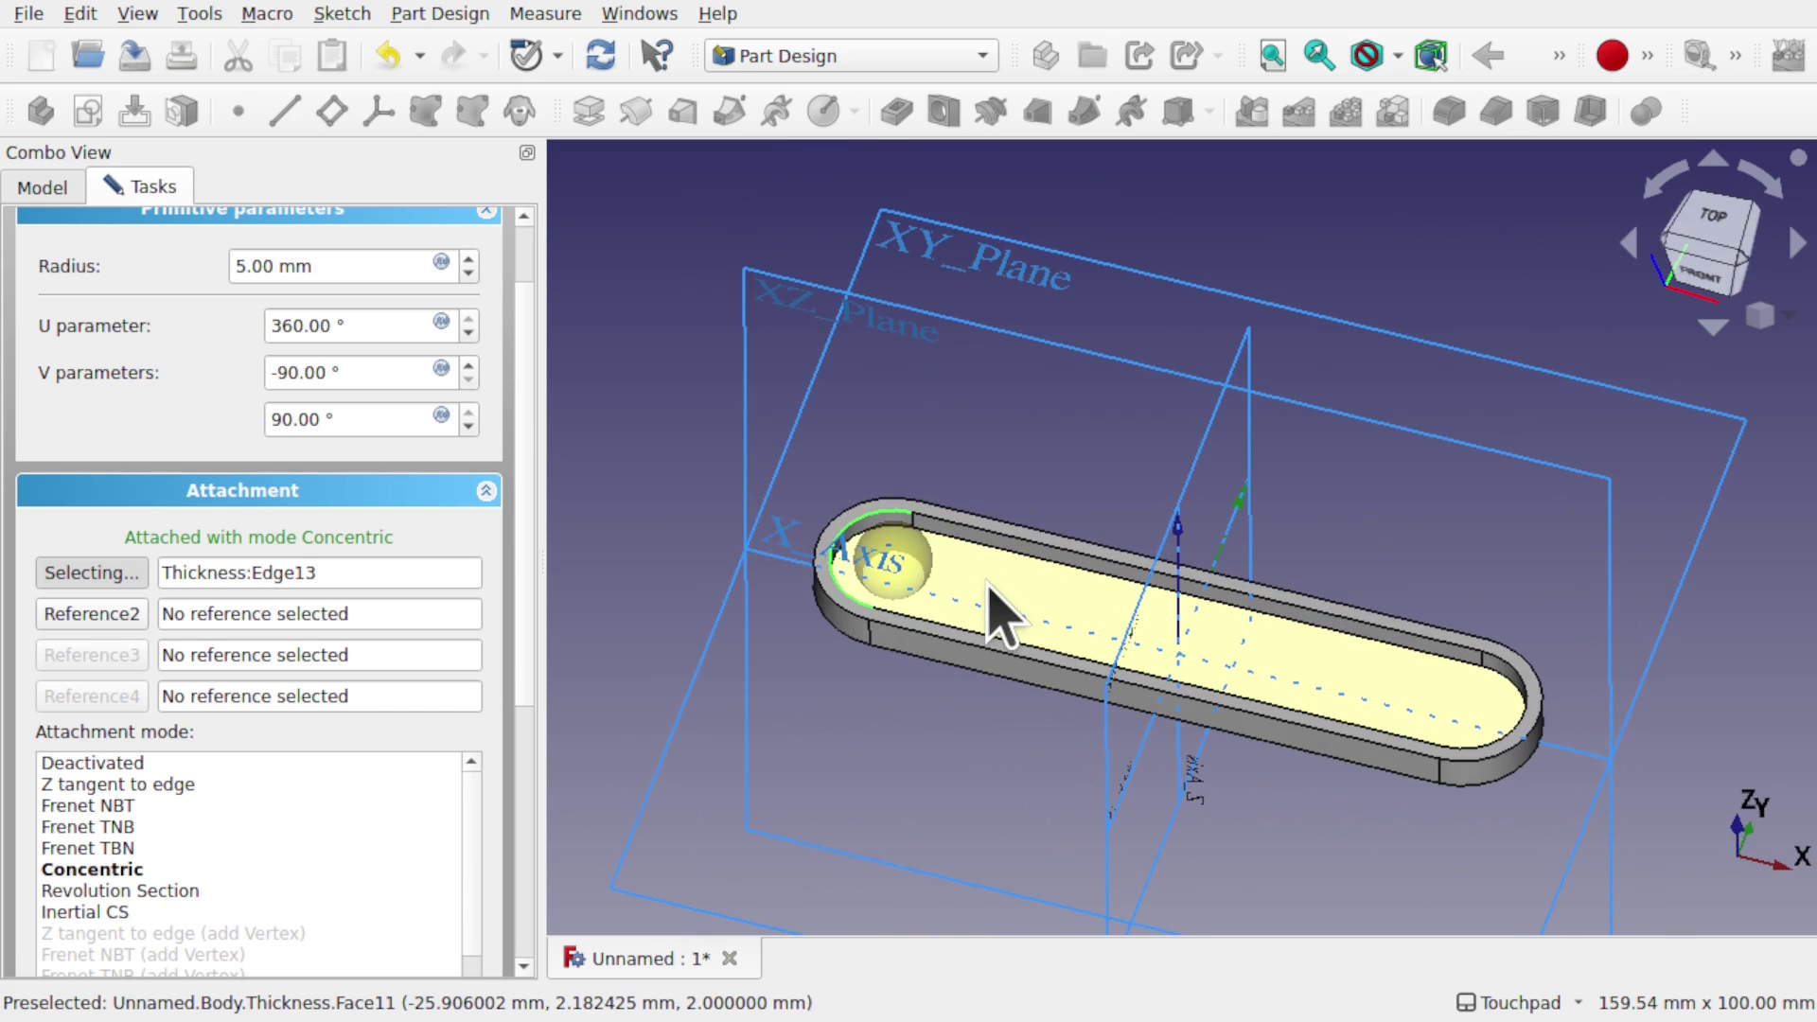
Set the sphere's radius to 7 mm
{"action": "scroll", "coordinate": [522, 341], "scroll_direction": "up", "scroll_amount": 2}
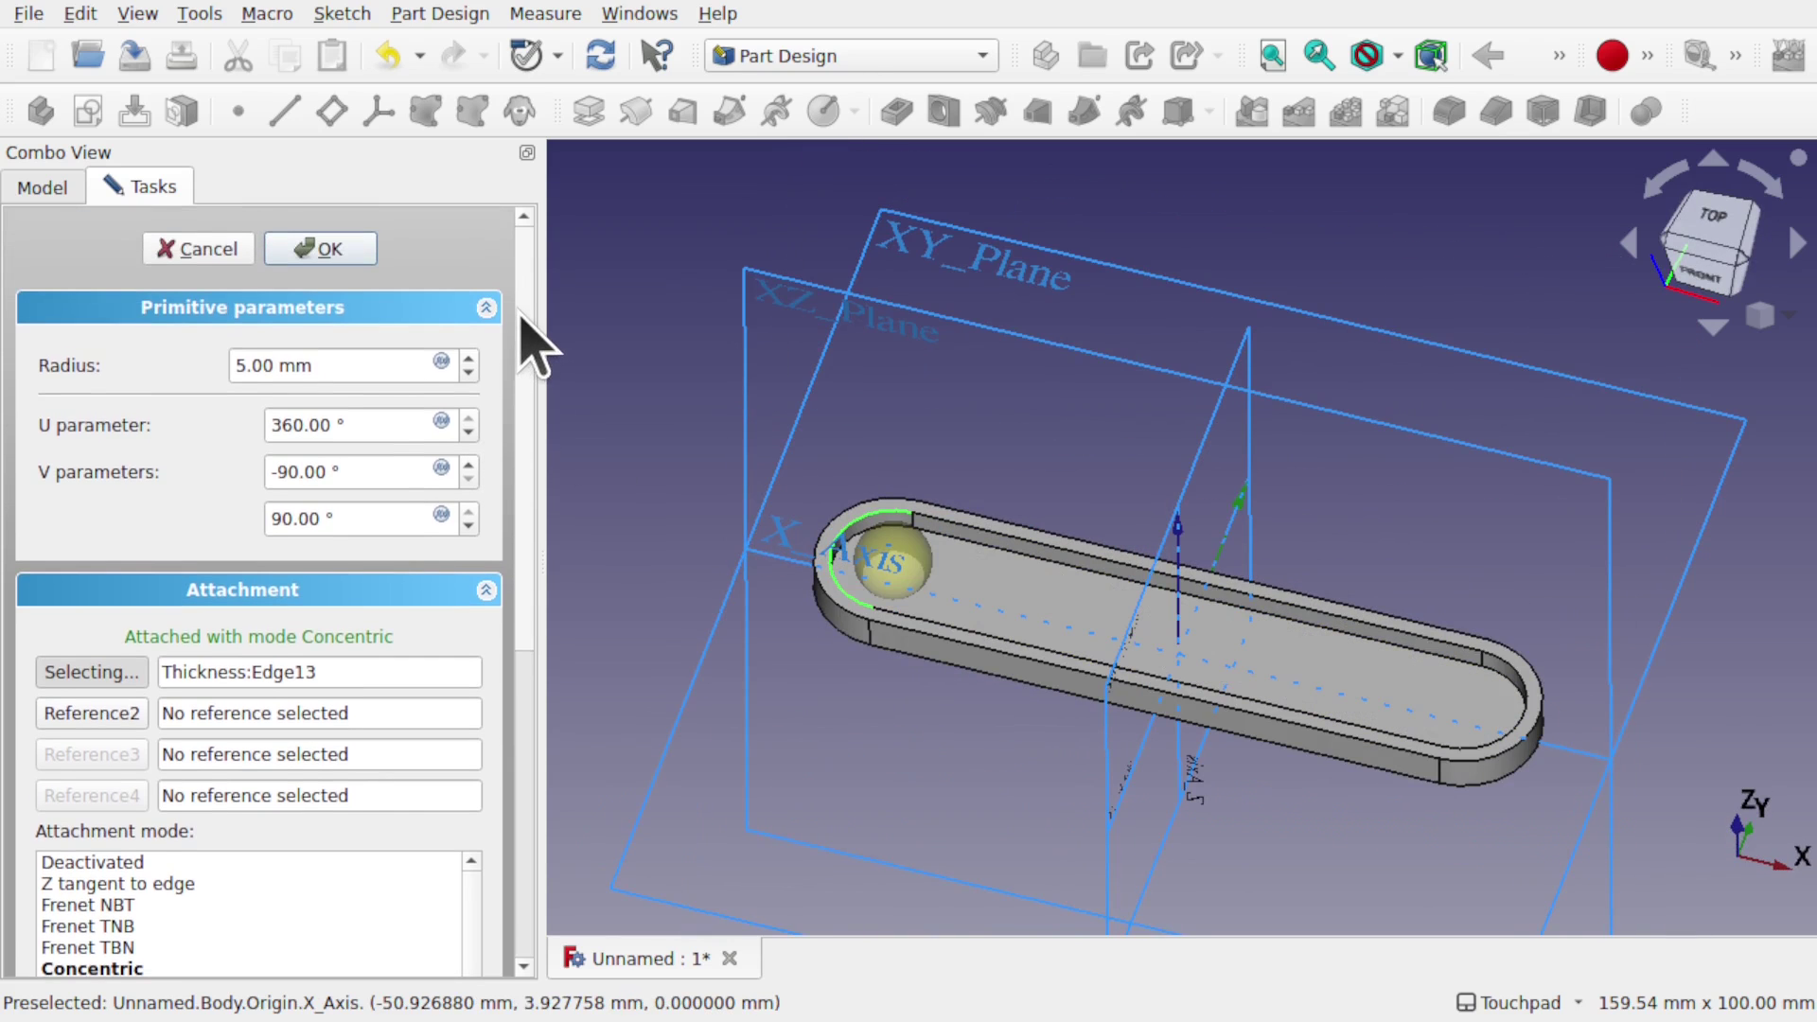
{"action": "left_click", "coordinate": [275, 366]}
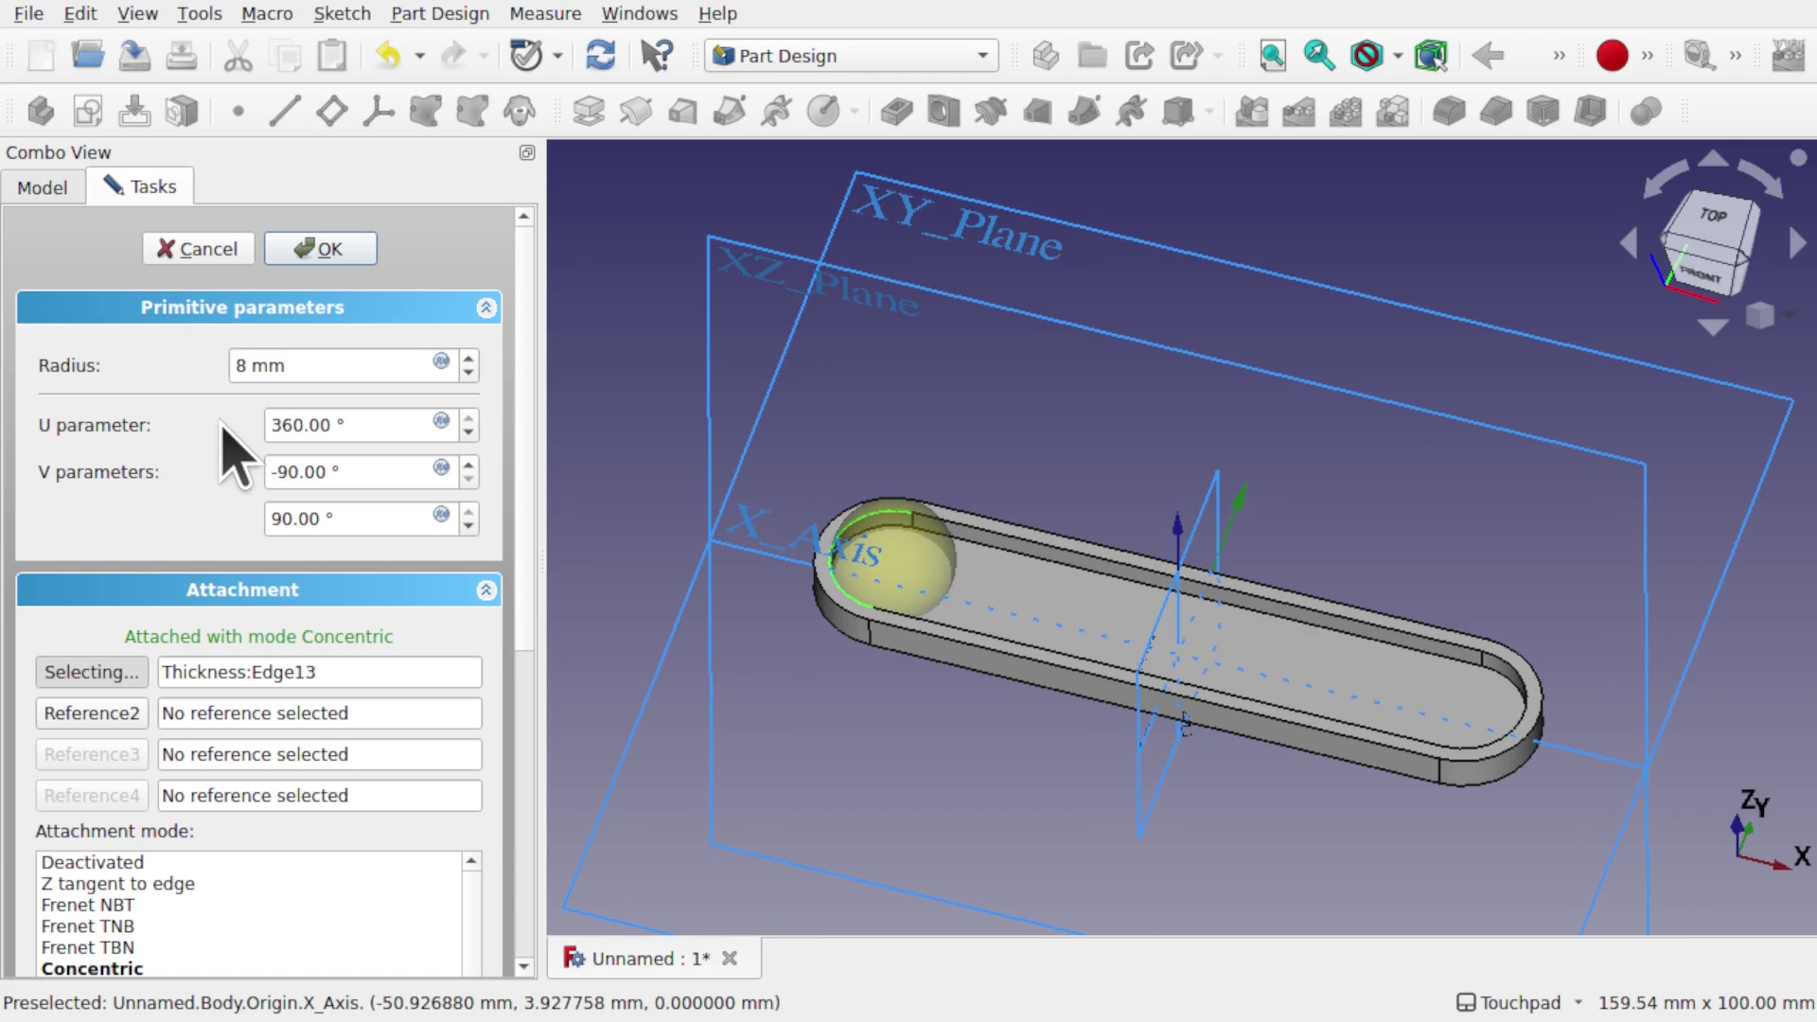
{"action": "key", "text": "2"}
{"action": "middle_click_drag", "start_coordinate": [1002, 653], "coordinate": [923, 582]}
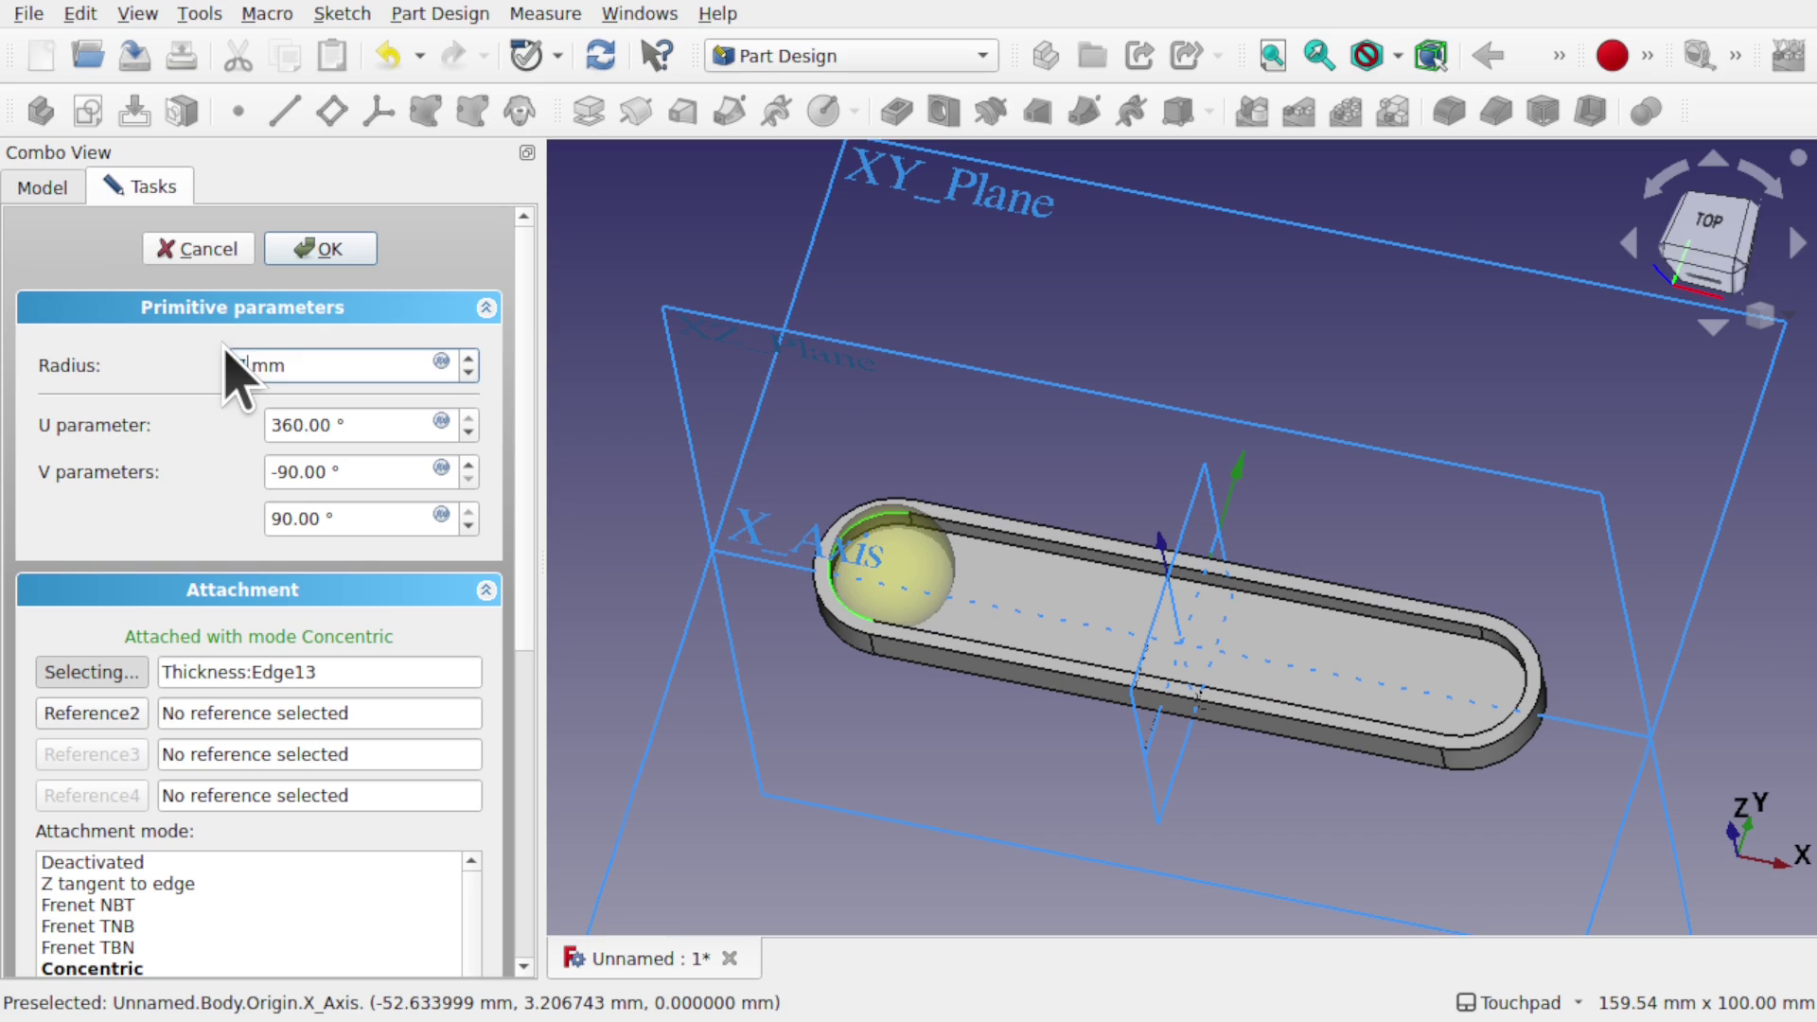
Try attaching the sphere to the XZ plane and other inner rim edges, returning it to the inner arc at the negative-X end
{"action": "left_click", "coordinate": [731, 636]}
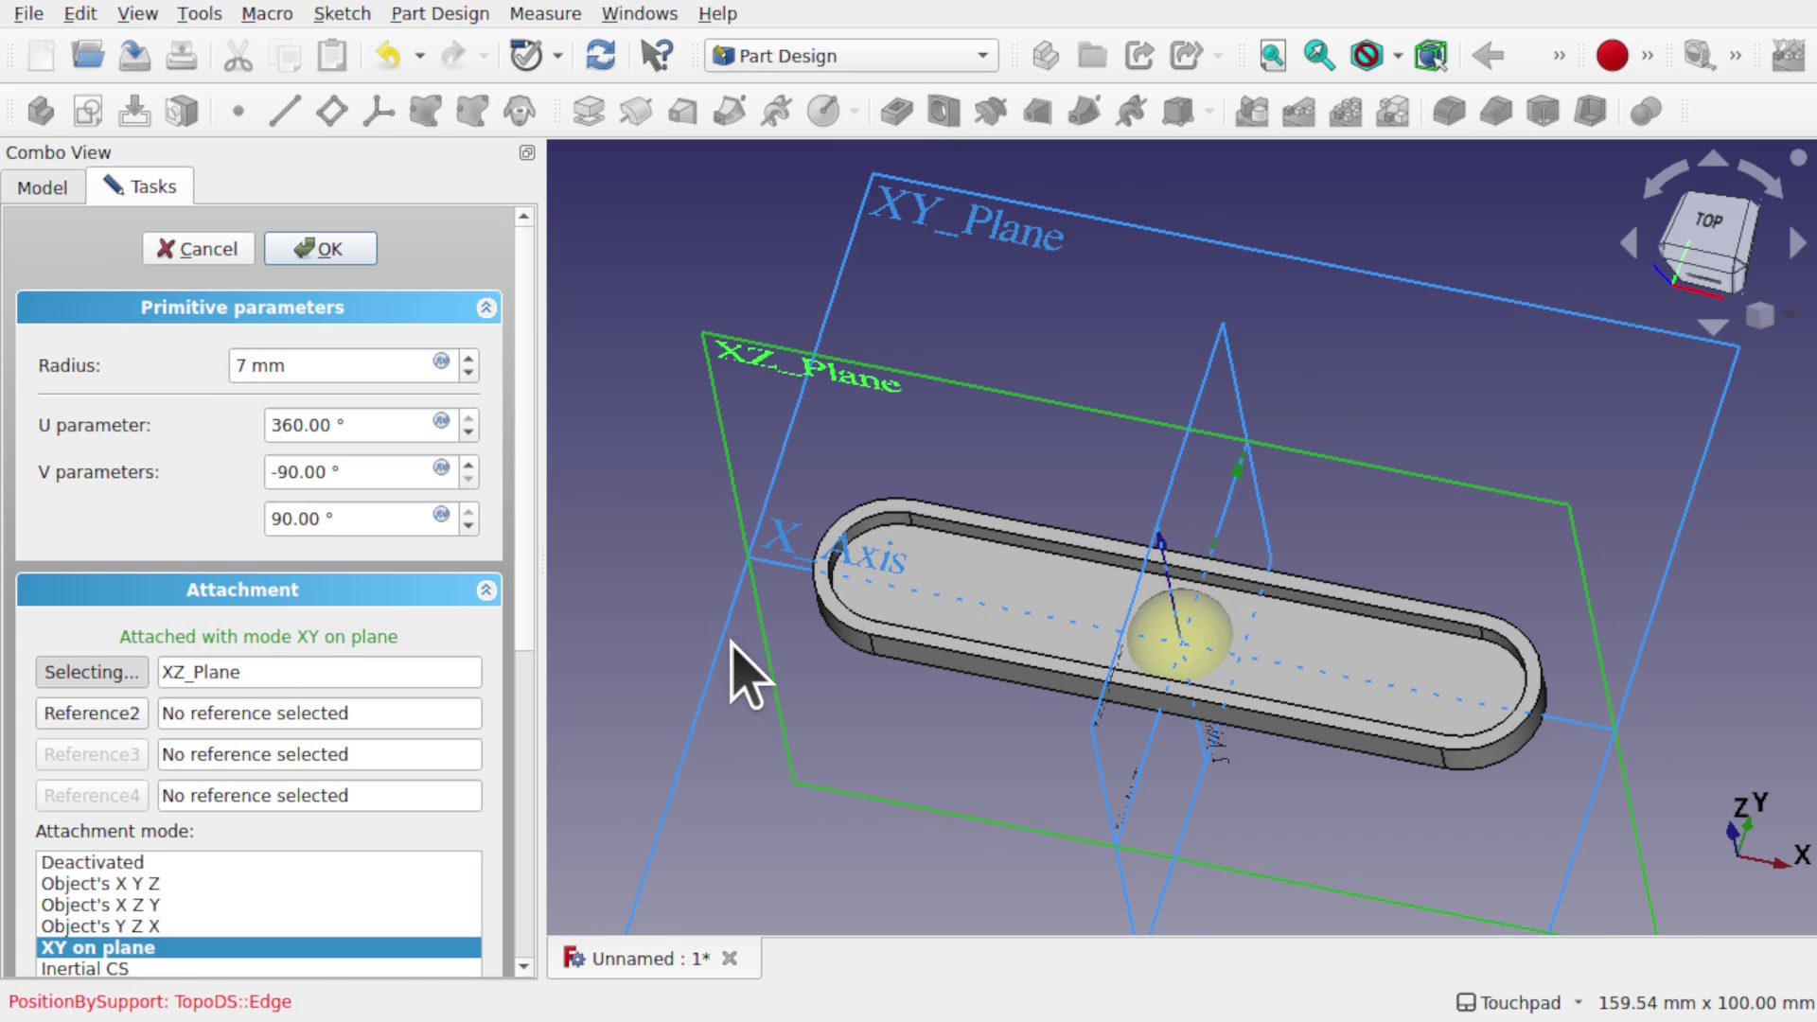
{"action": "middle_click_drag", "start_coordinate": [944, 479], "coordinate": [947, 265]}
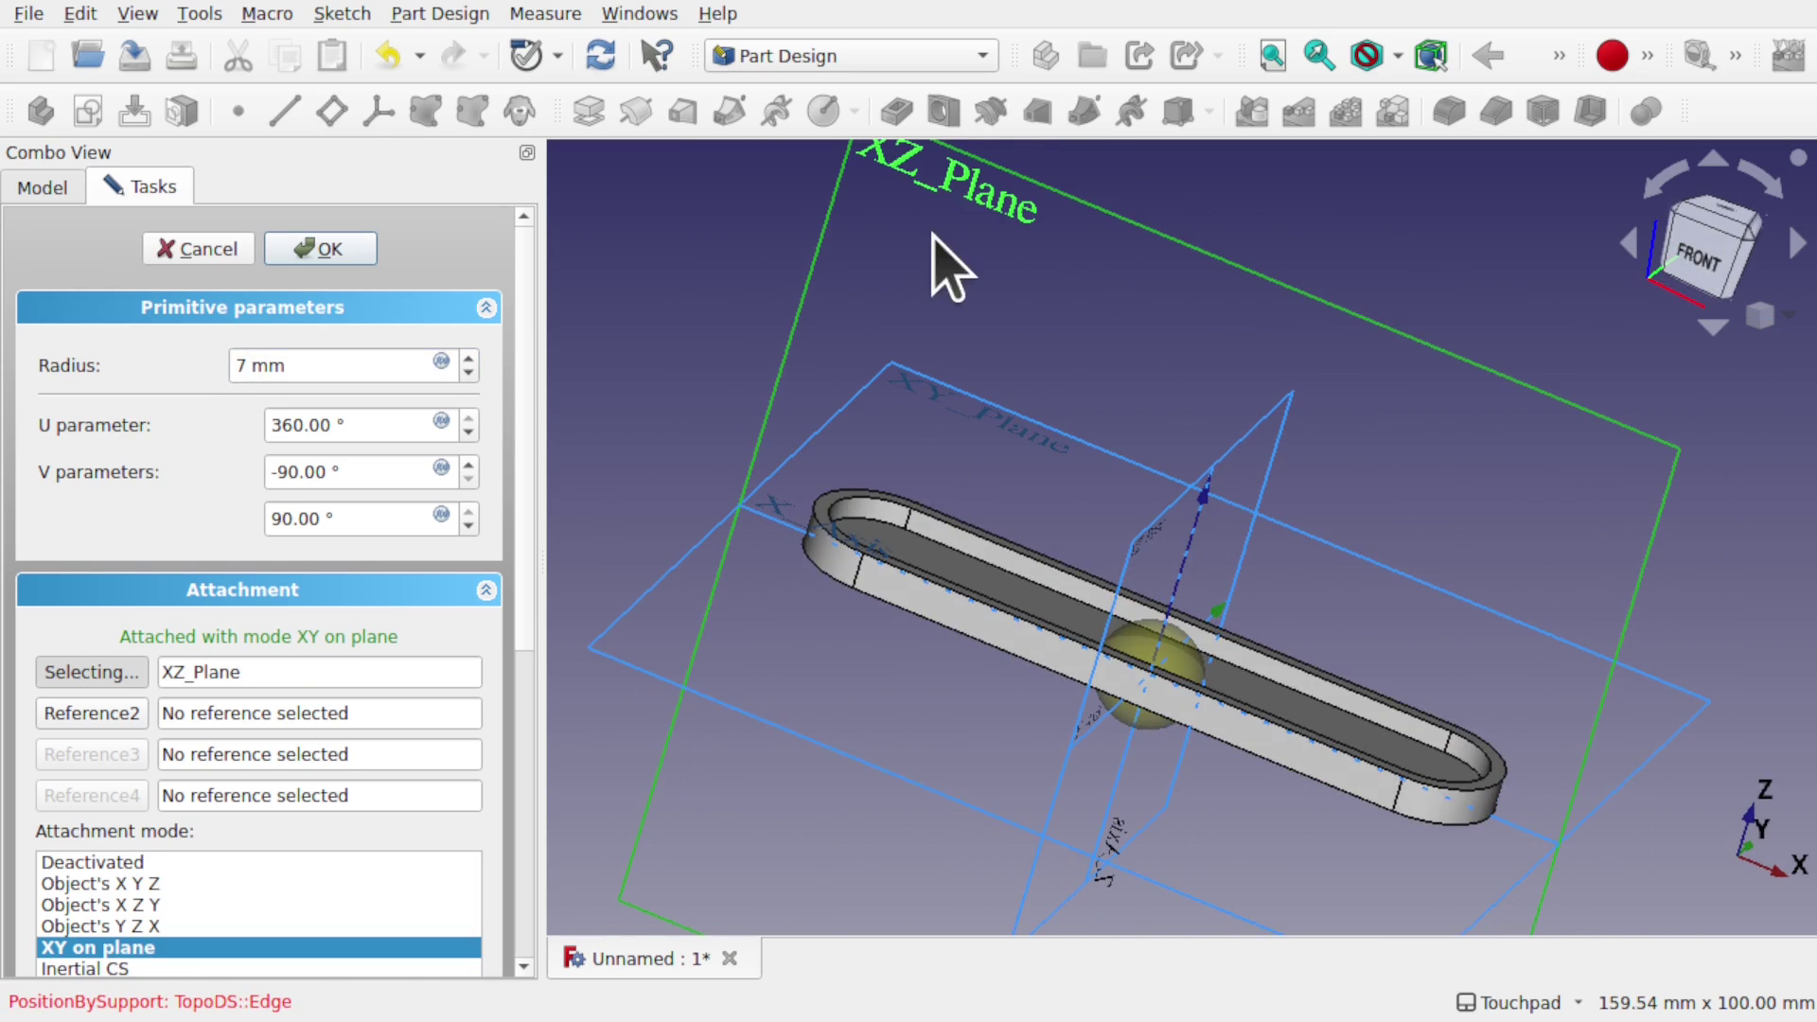
{"action": "middle_click_drag", "start_coordinate": [945, 378], "coordinate": [1034, 479]}
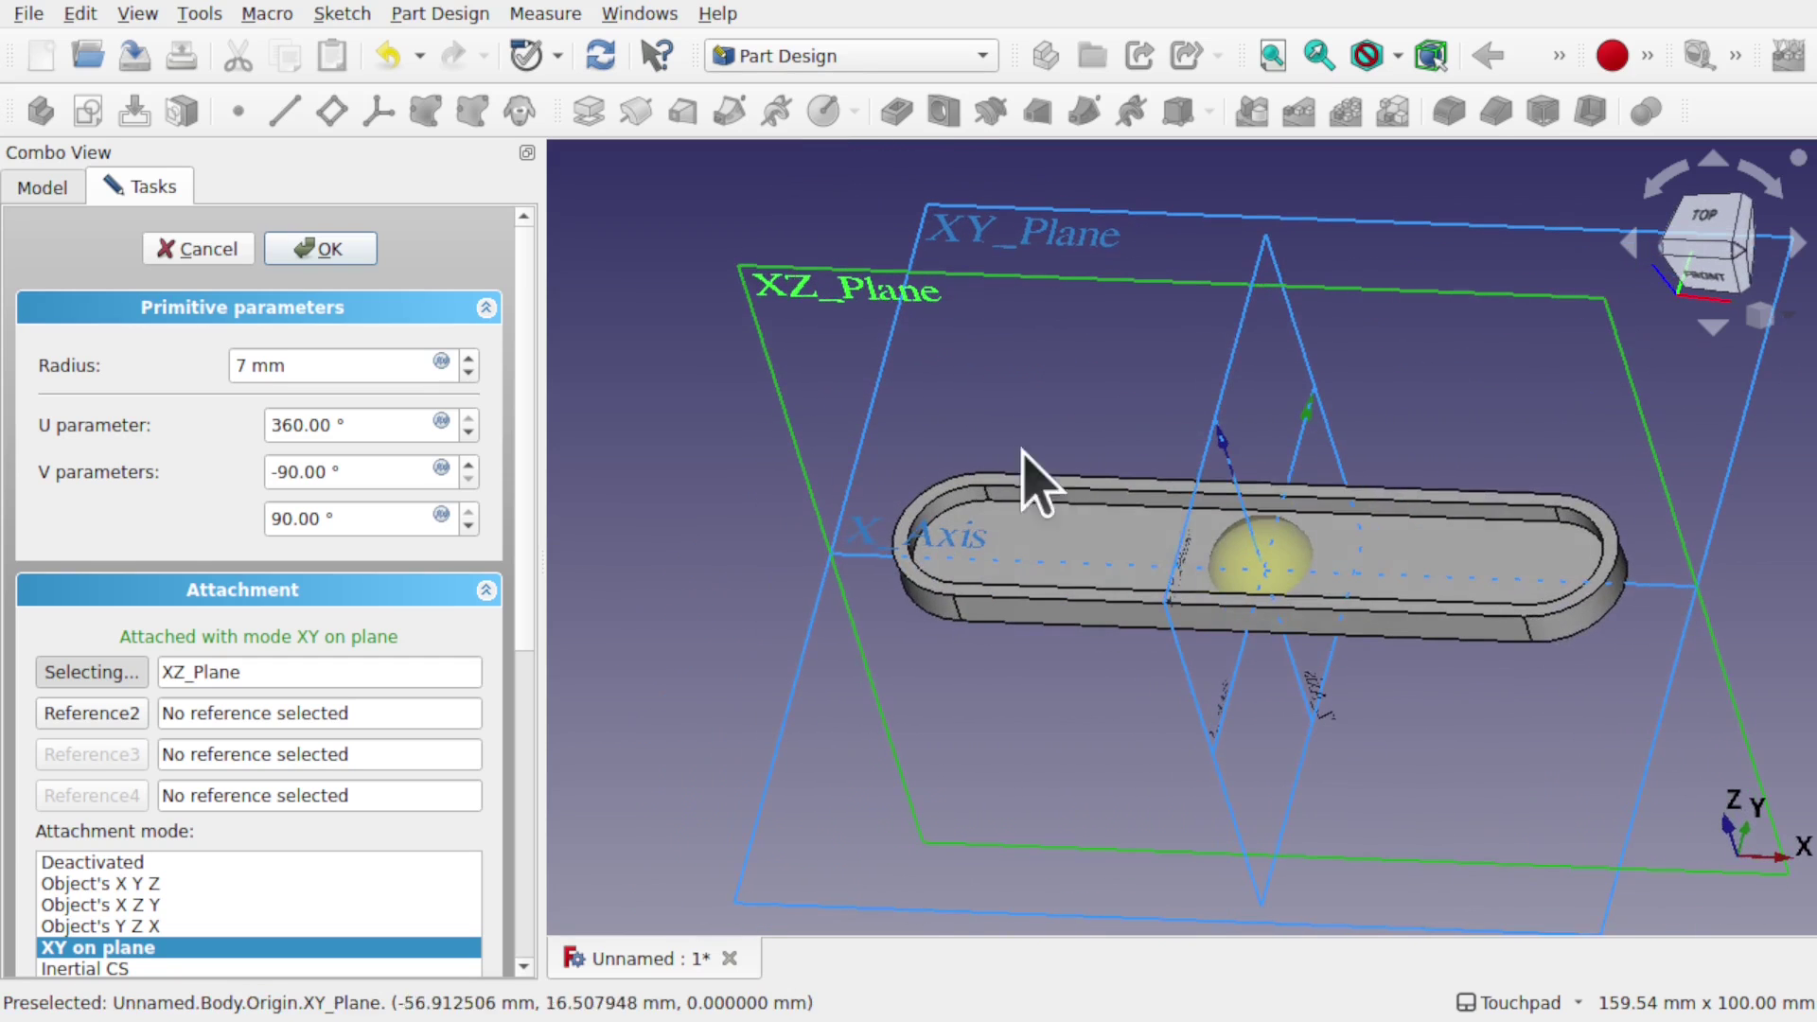
{"action": "left_click", "coordinate": [1489, 601]}
{"action": "left_click", "coordinate": [1573, 588]}
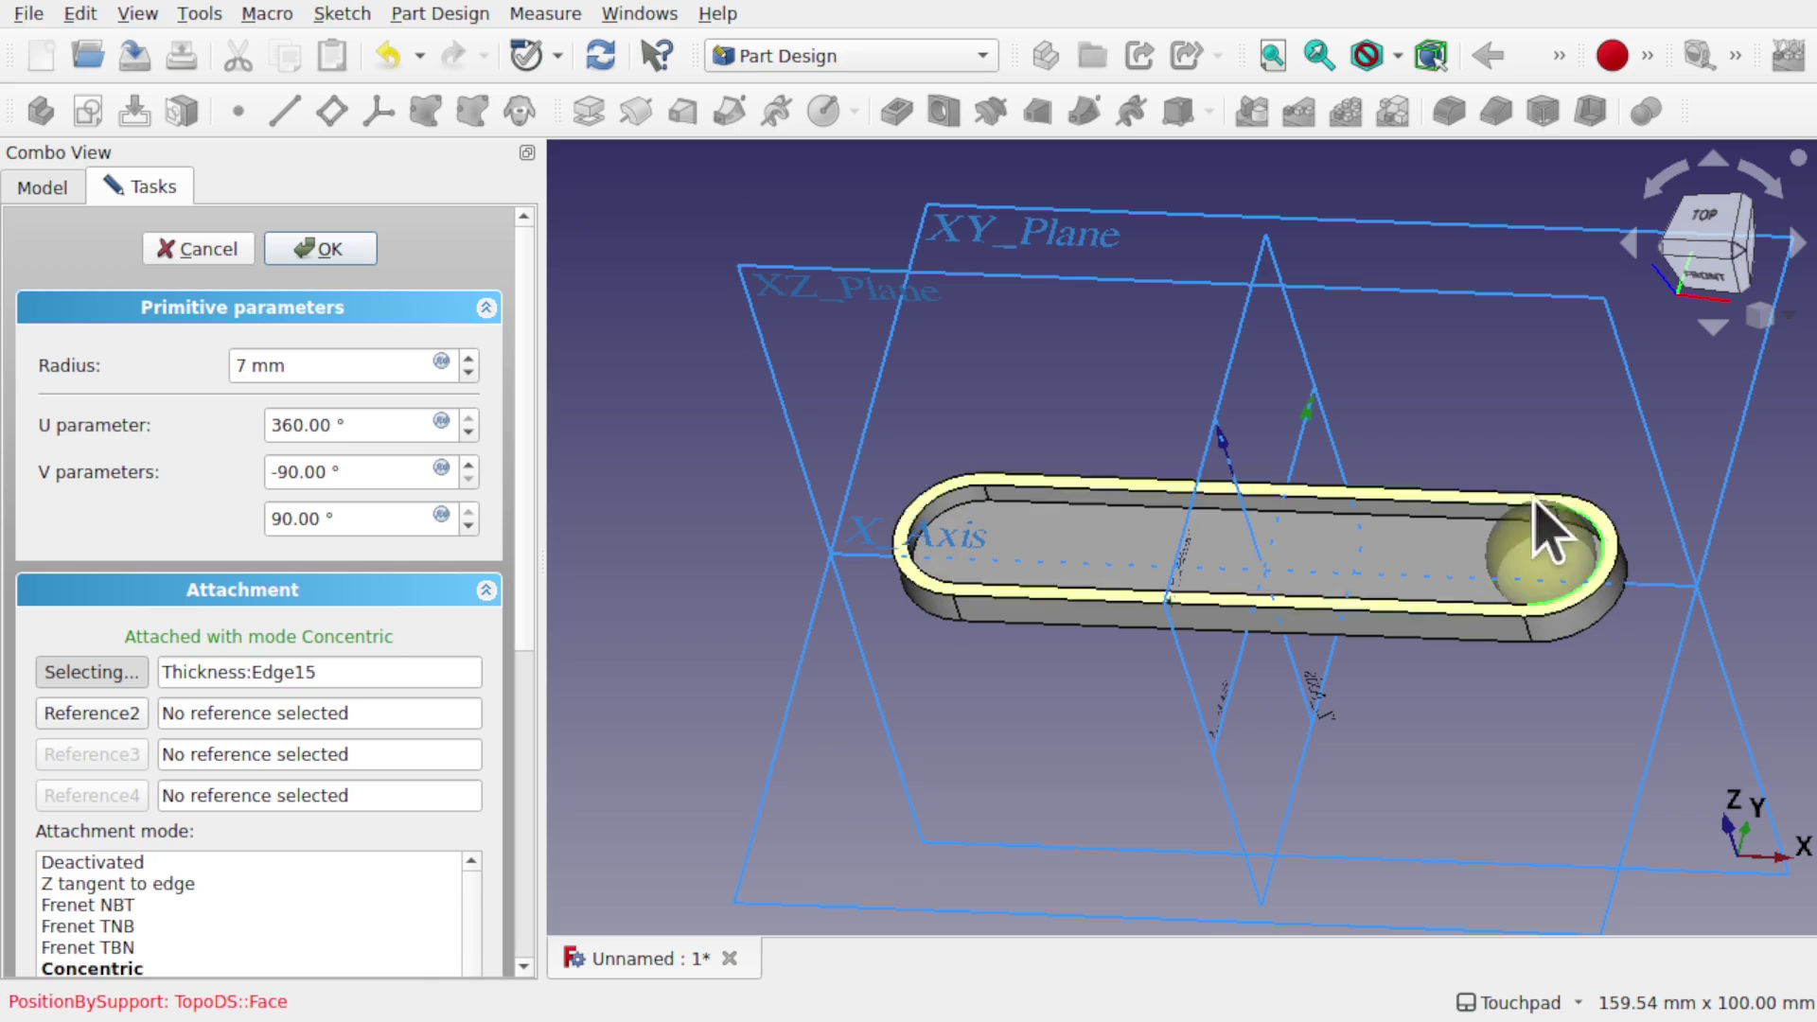
{"action": "left_click", "coordinate": [1380, 500]}
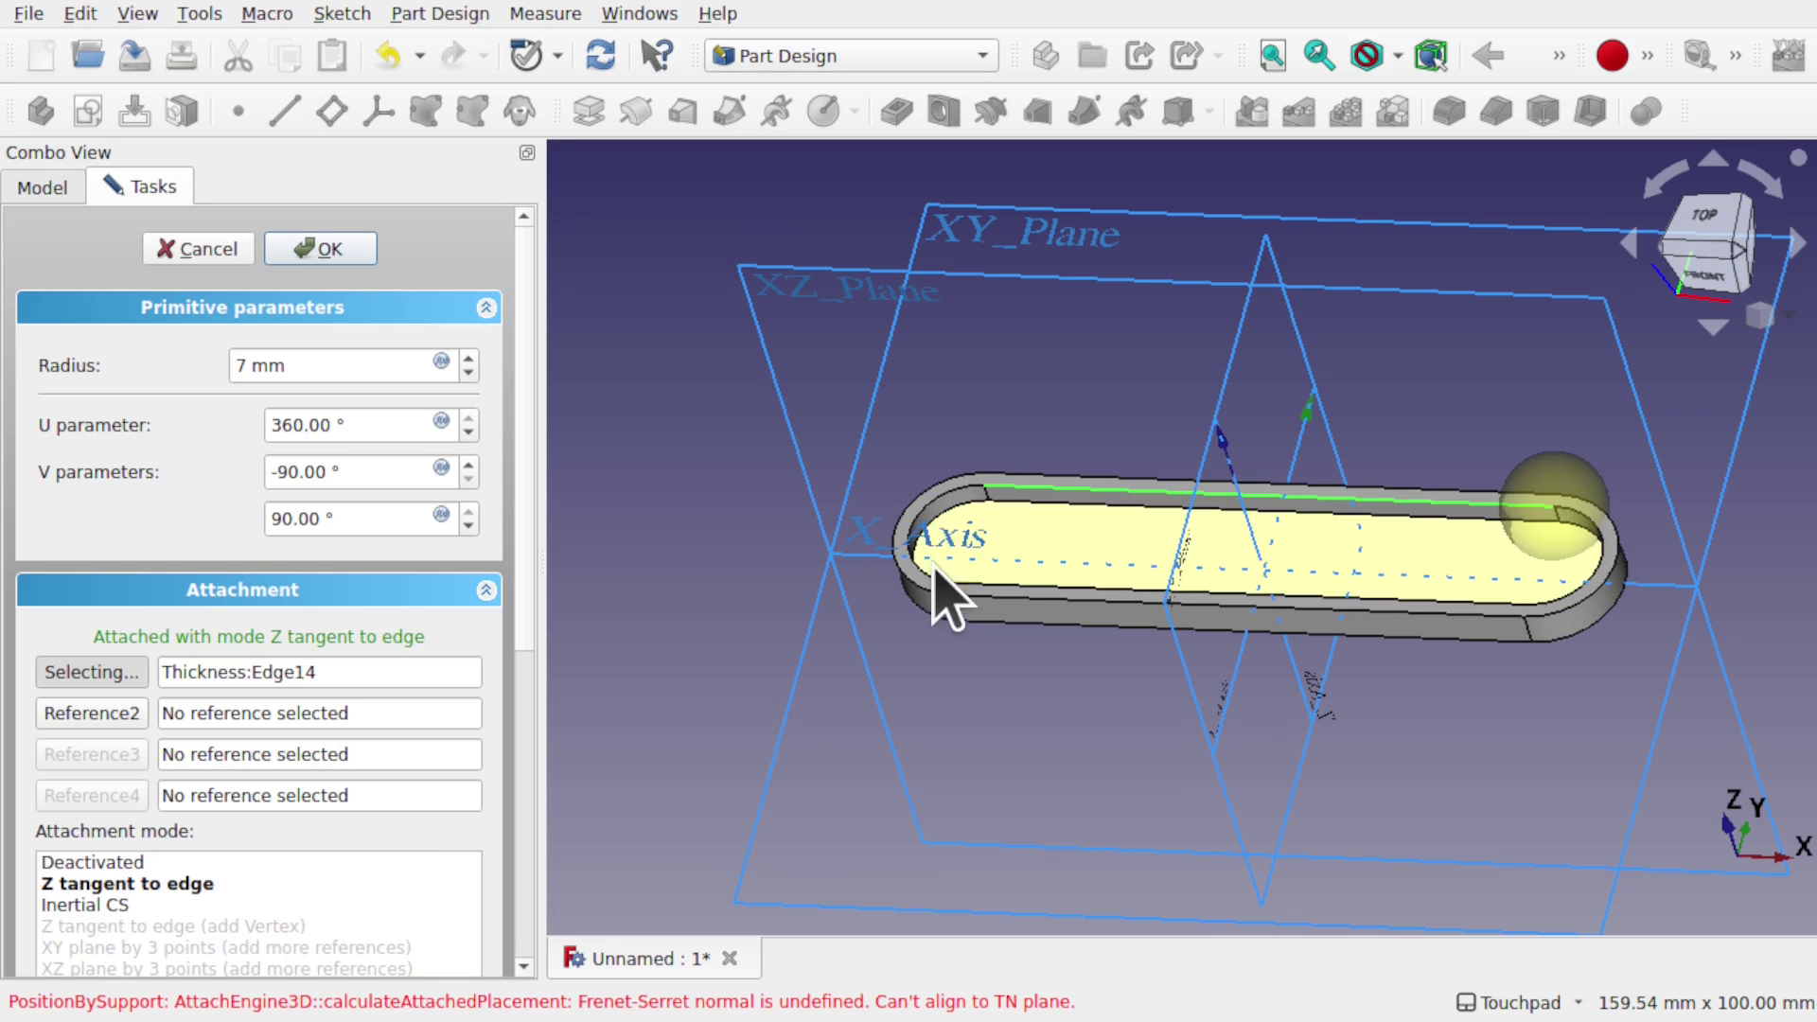
{"action": "left_click", "coordinate": [911, 549]}
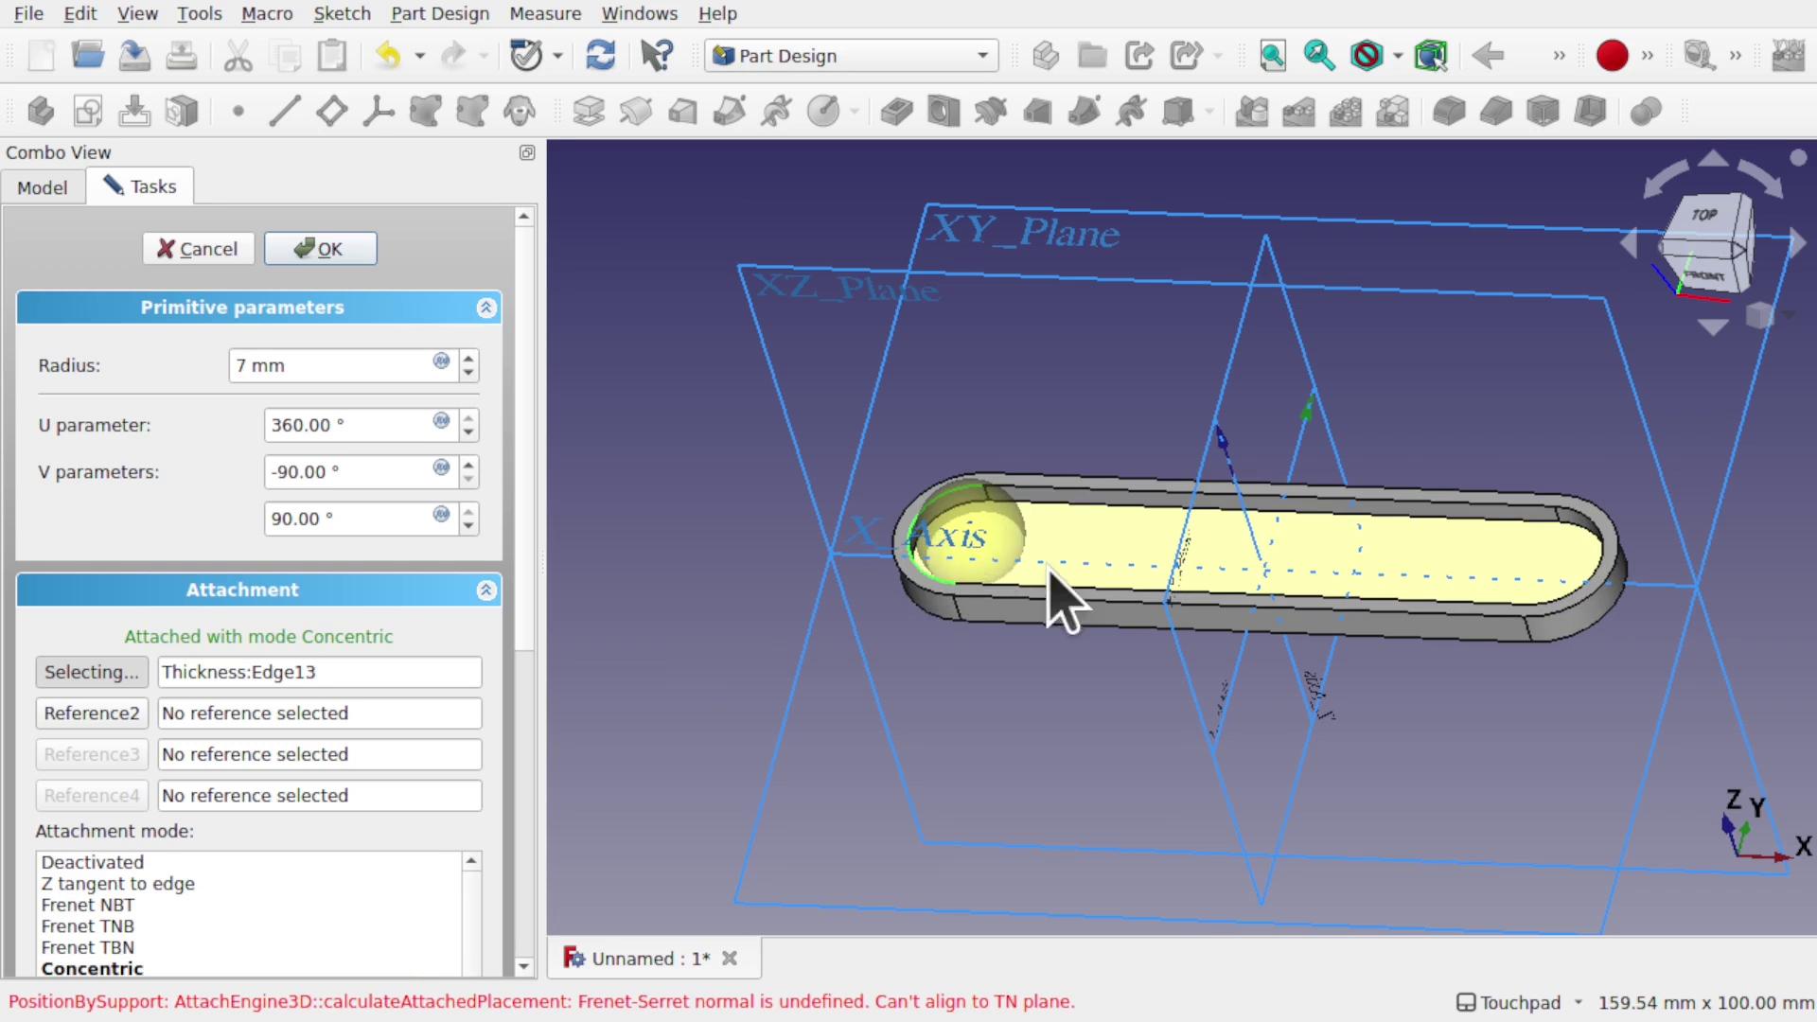
Examine from above and below how the sphere sits relative to the tray's walls and floor
{"action": "left_click_drag", "start_coordinate": [1261, 698], "coordinate": [1182, 530]}
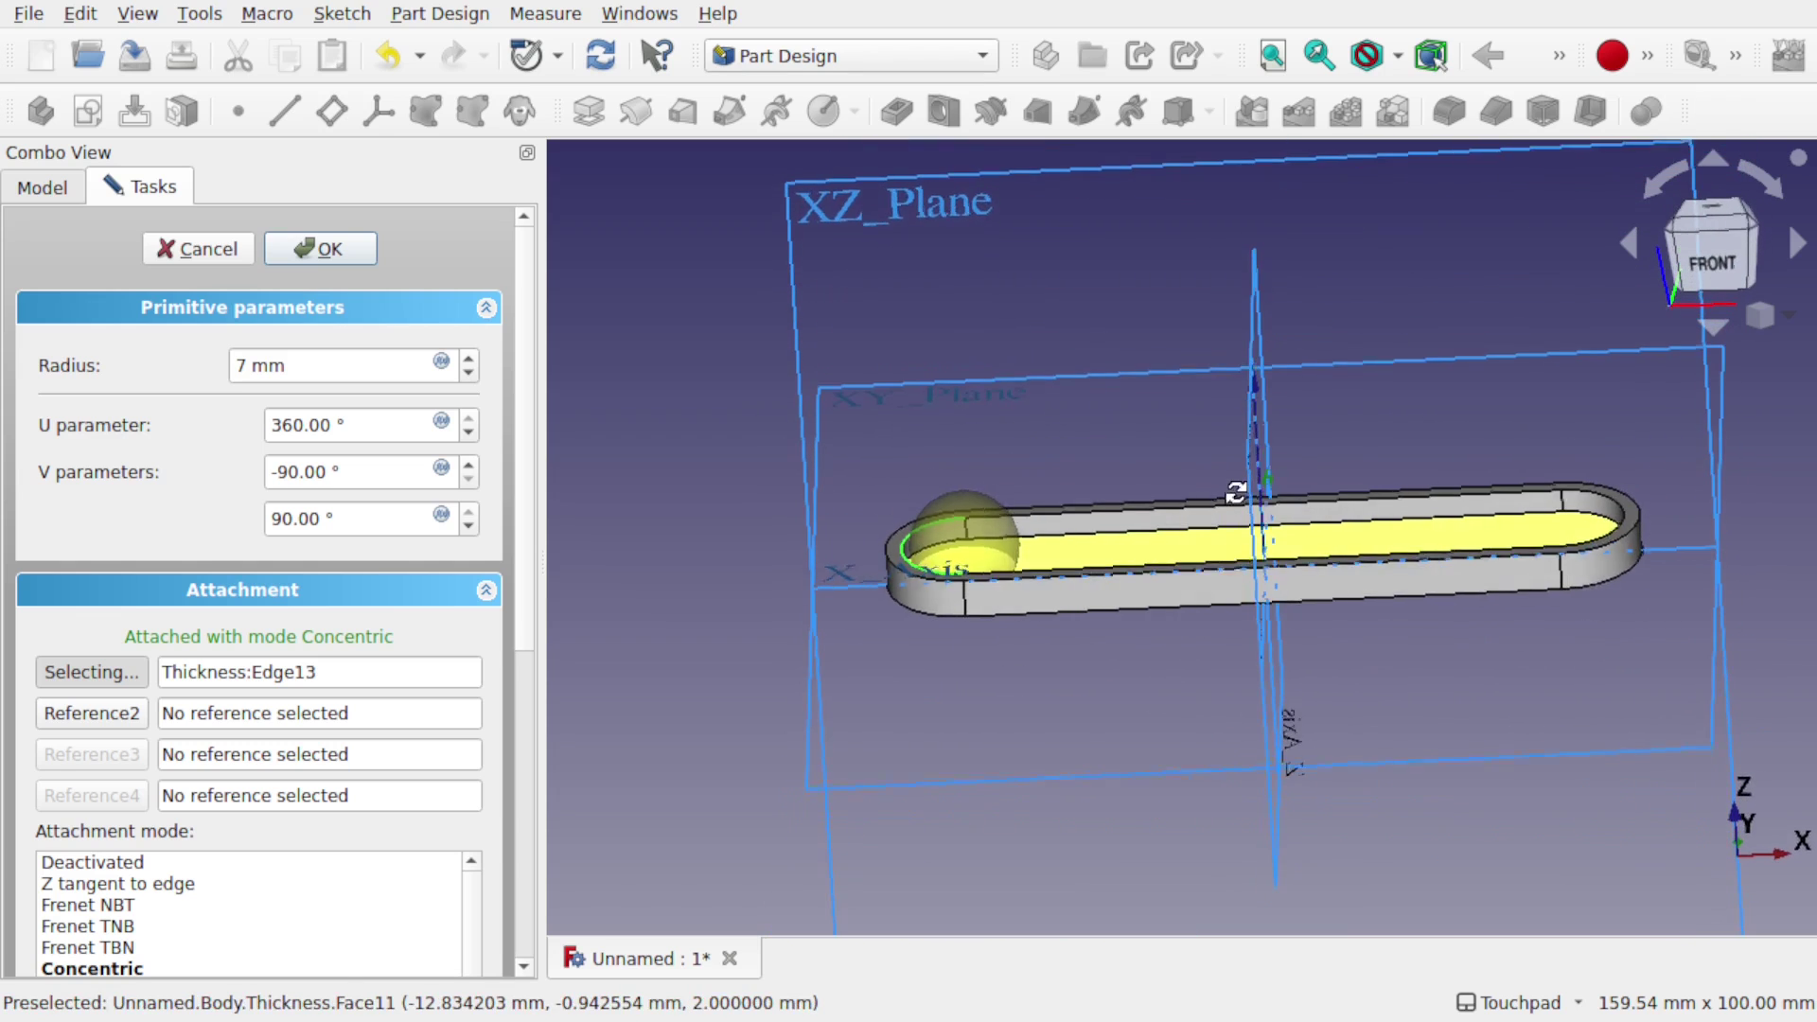
{"action": "scroll", "coordinate": [1036, 606], "scroll_direction": "up", "scroll_amount": 5}
{"action": "left_click_drag", "start_coordinate": [1031, 606], "coordinate": [1150, 327]}
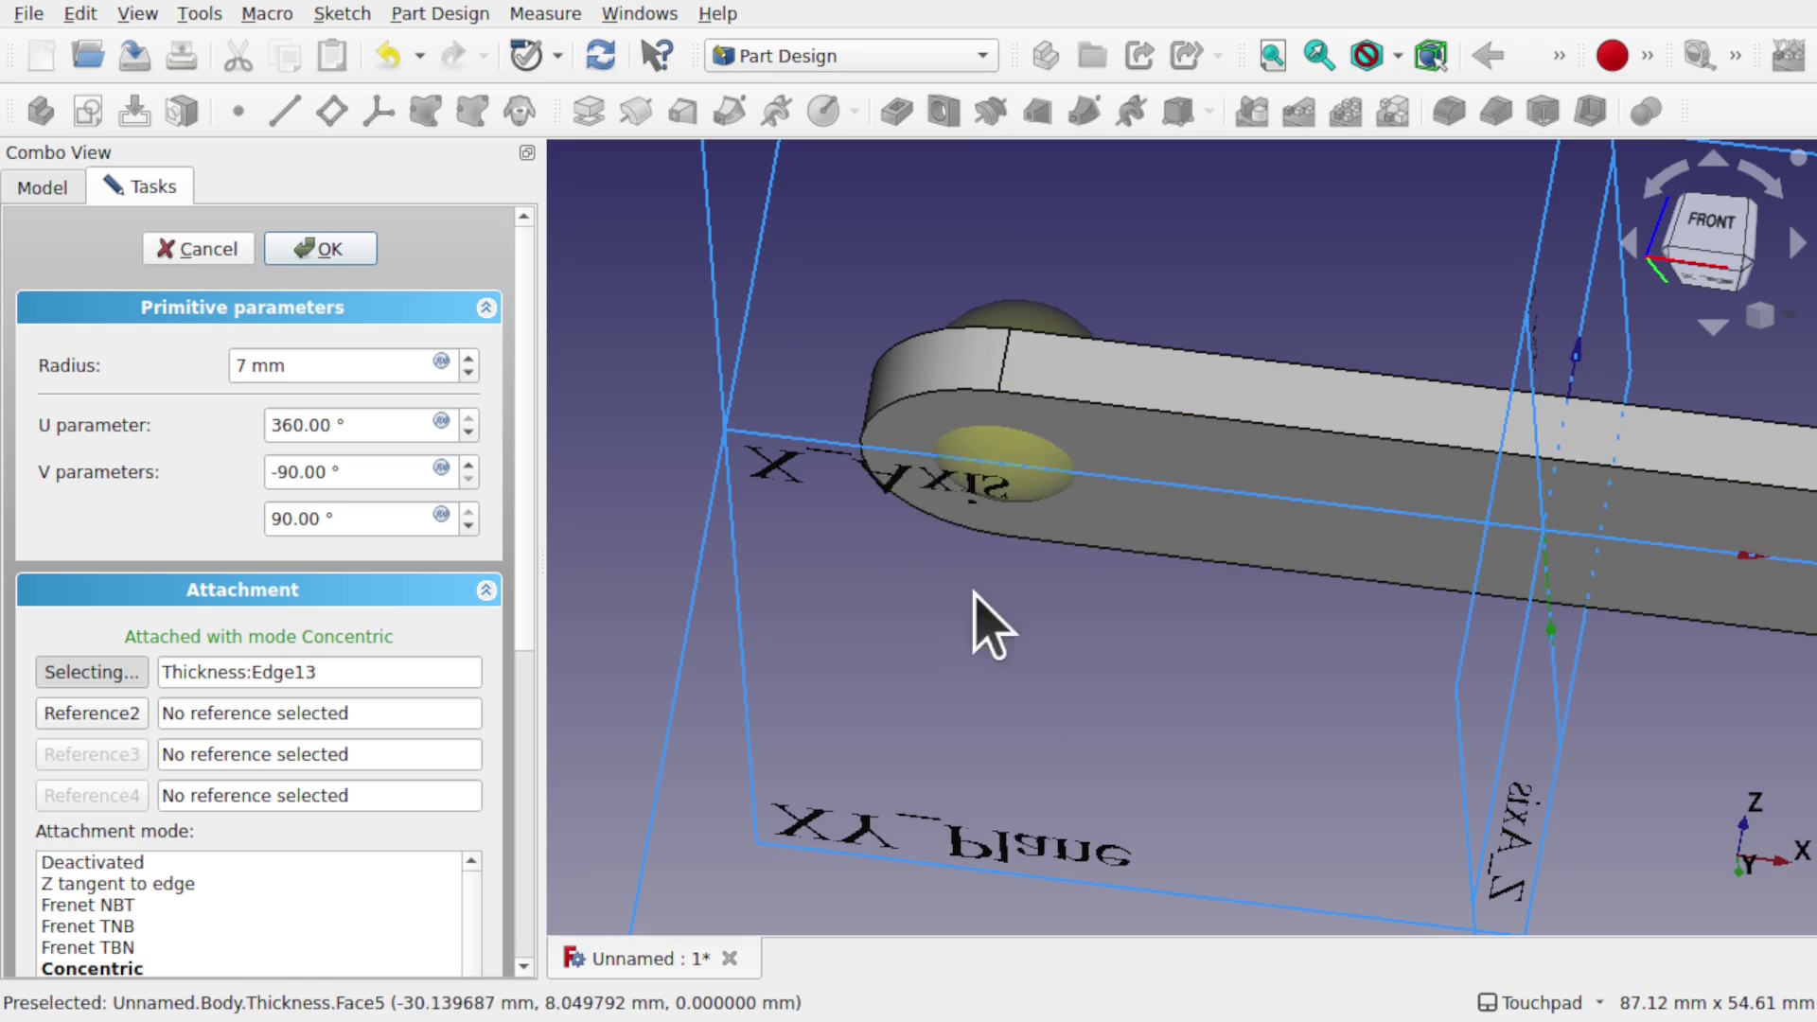
{"action": "left_click_drag", "start_coordinate": [1208, 426], "coordinate": [1103, 615]}
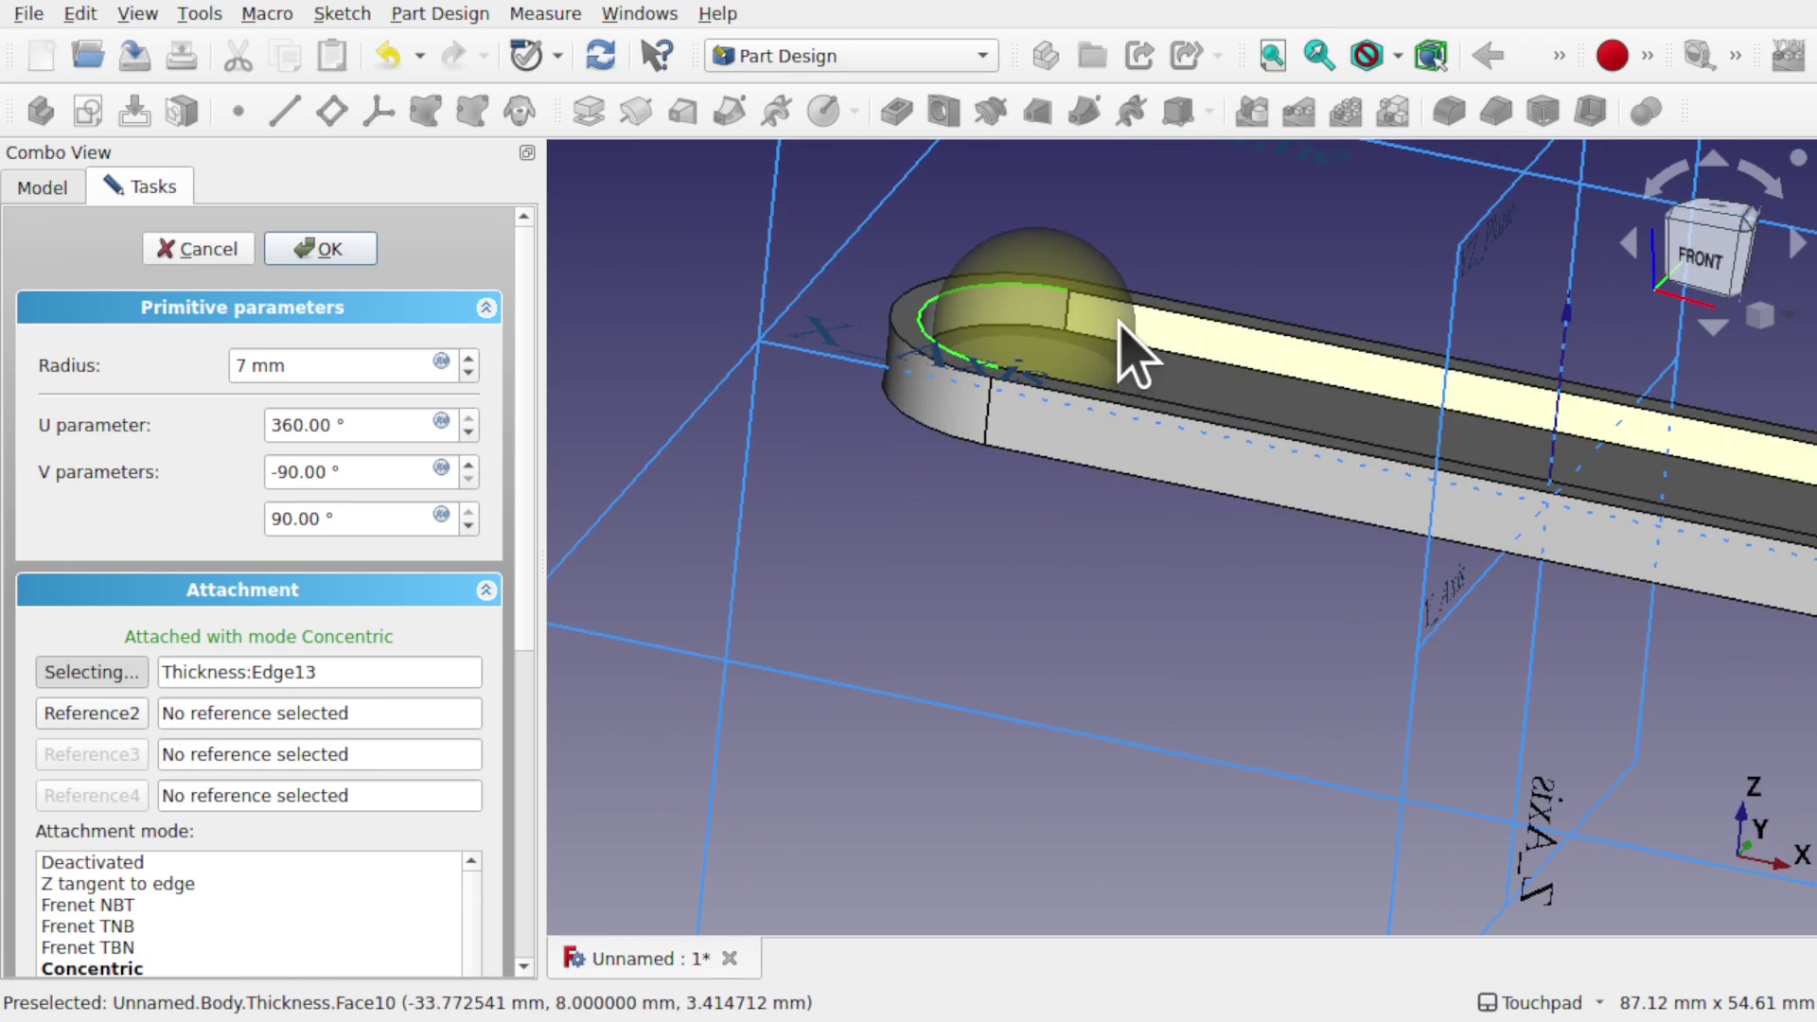
{"action": "scroll", "coordinate": [529, 598], "scroll_direction": "down", "scroll_amount": 10}
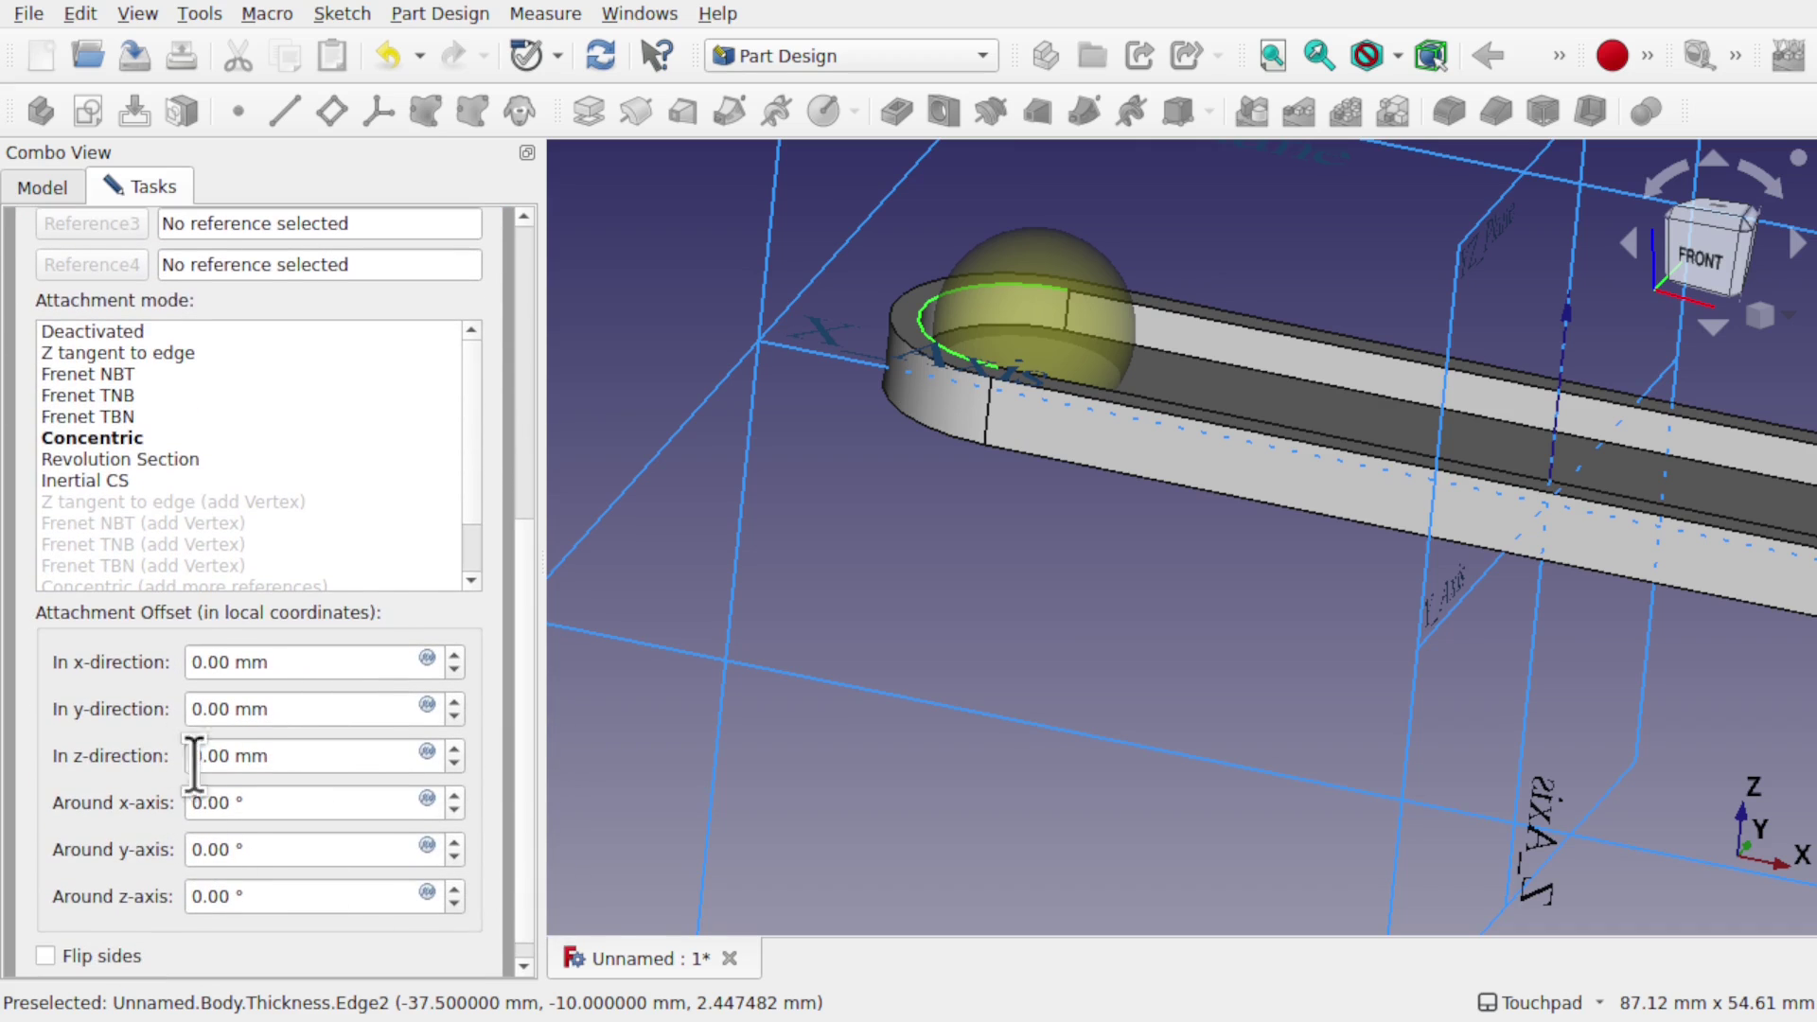
{"action": "scroll", "coordinate": [520, 608], "scroll_direction": "up", "scroll_amount": 10}
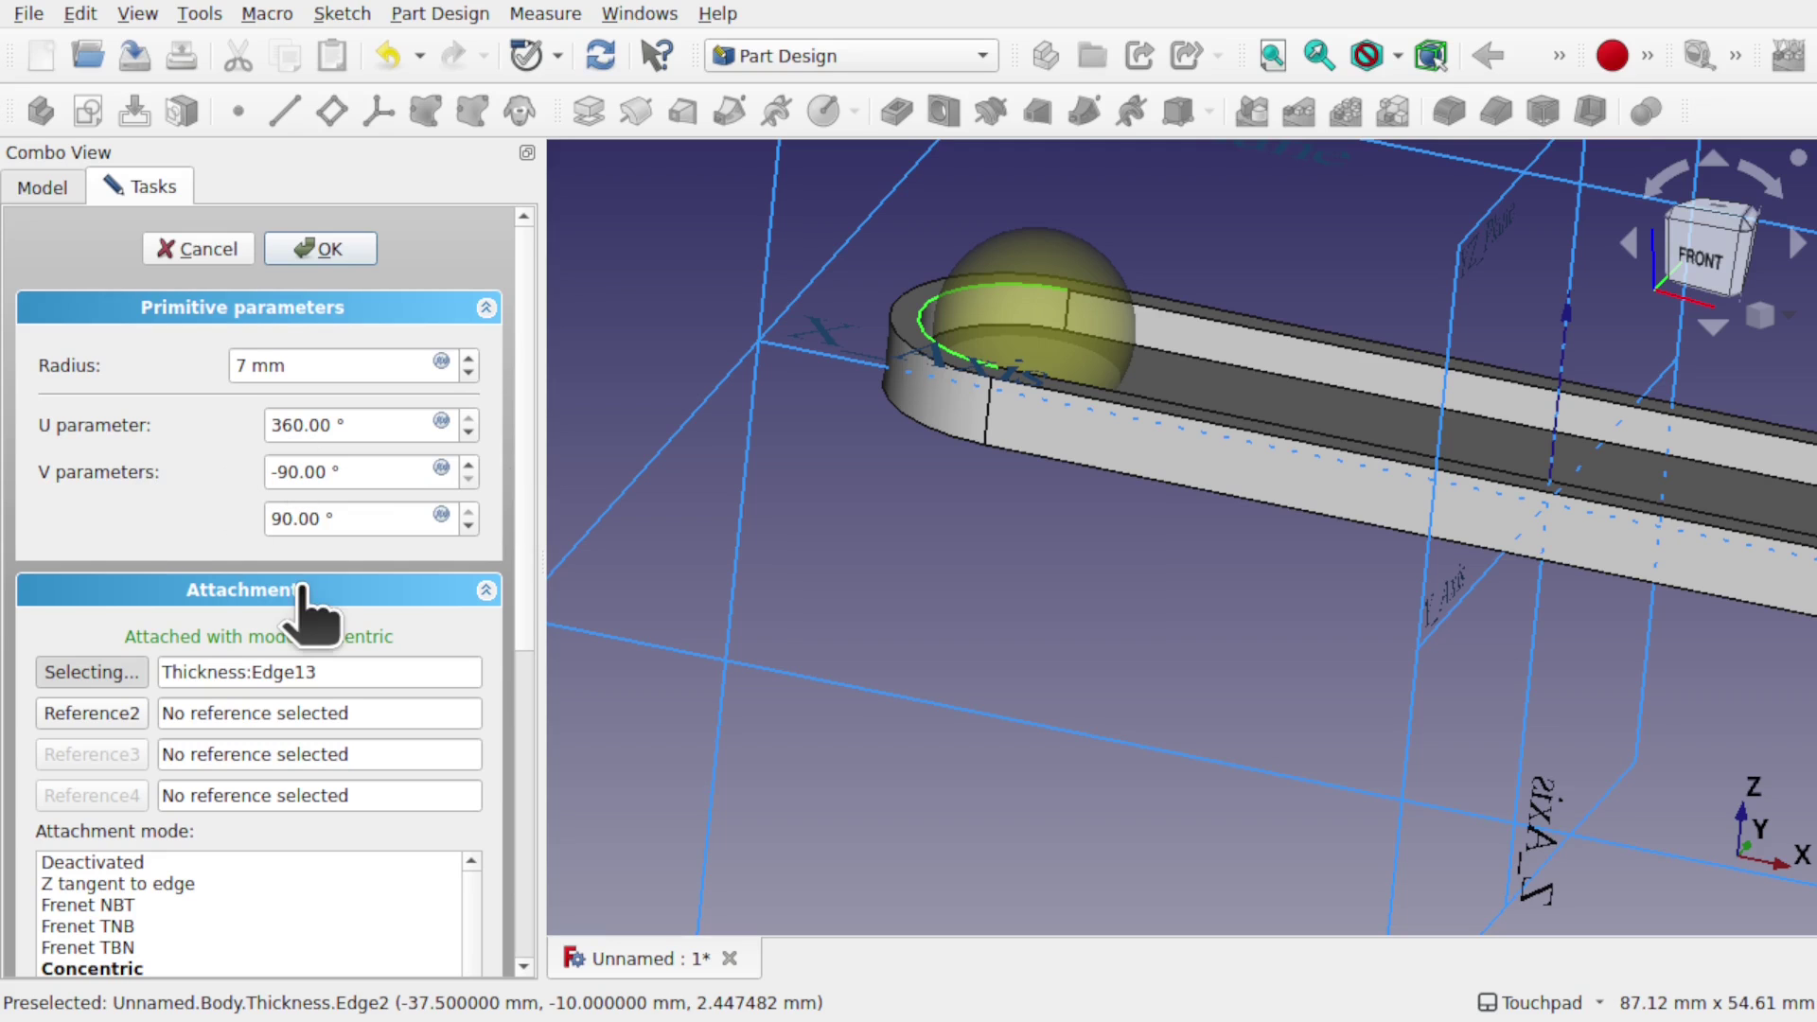
{"action": "left_click_drag", "start_coordinate": [900, 458], "coordinate": [981, 568], "text": "alt"}
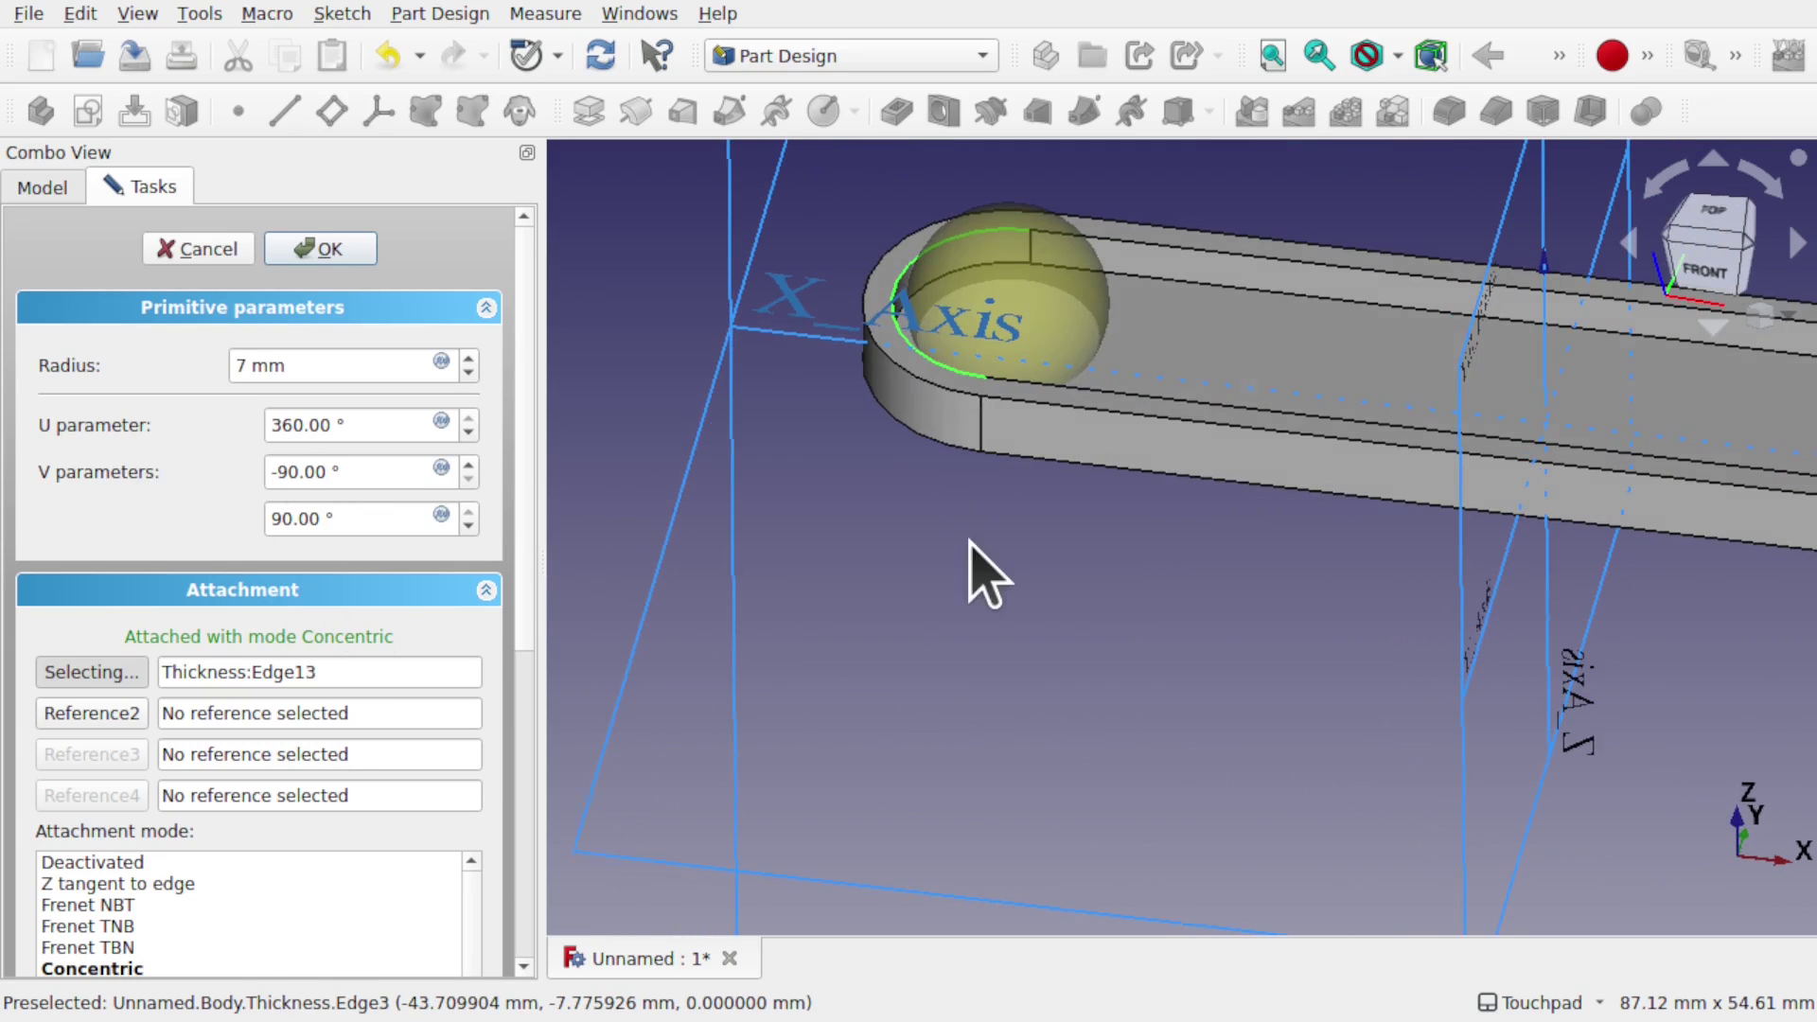
Try a partial sphere by lowering its U parameter step by step, and restore the value to 360°
{"action": "double_click", "coordinate": [335, 424]}
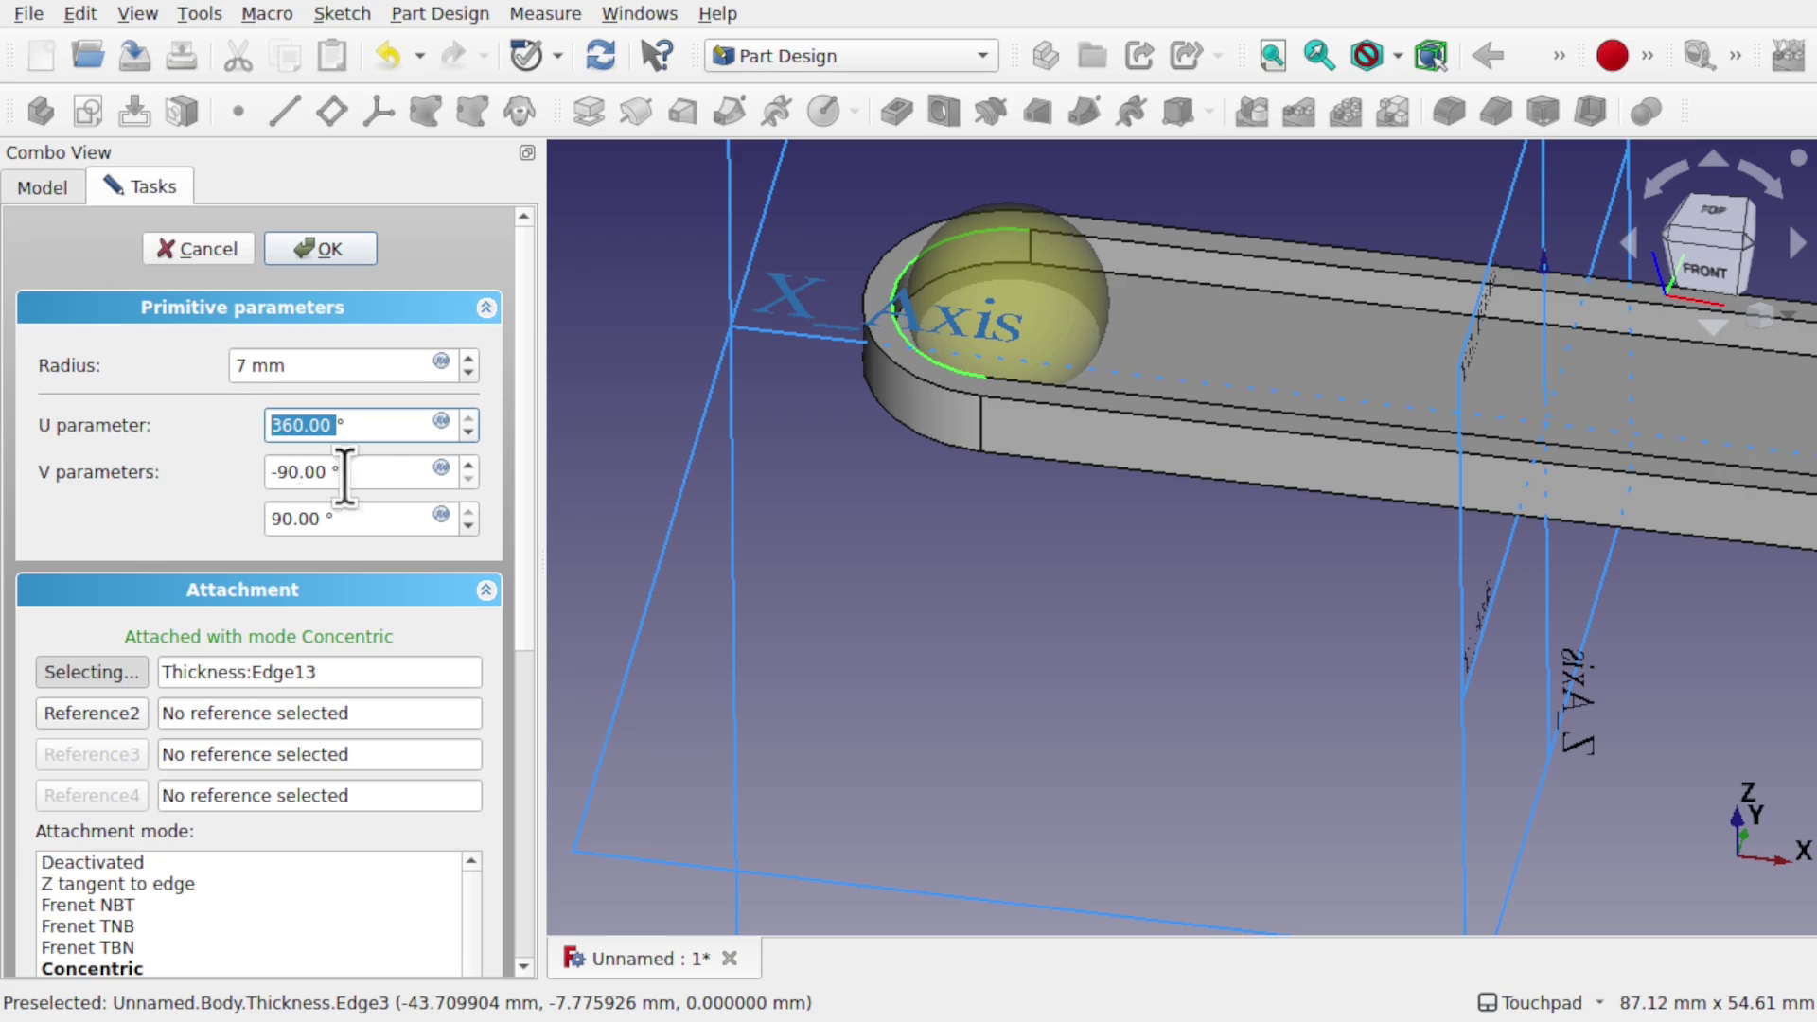
{"action": "key", "text": "Down"}
{"action": "key", "text": "Down"}
{"action": "key", "text": "Down"}
{"action": "key", "text": "Down"}
{"action": "key", "text": "Down"}
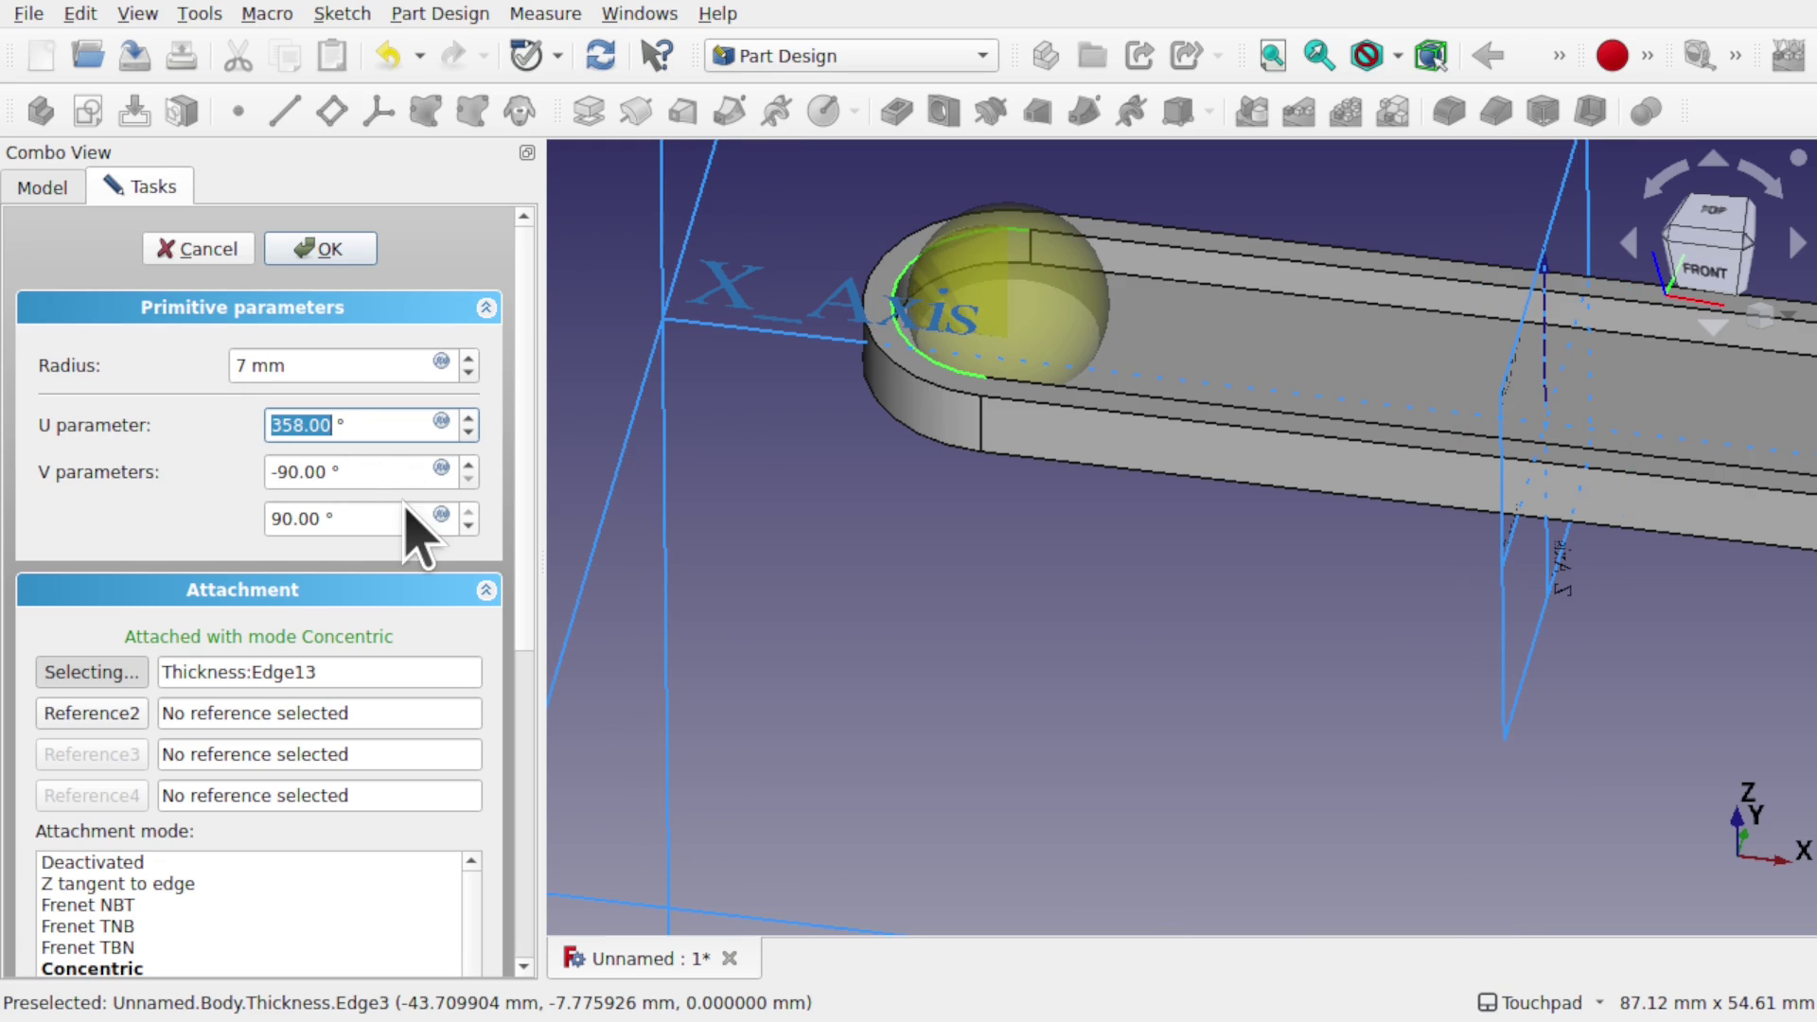
{"action": "key", "text": "Down"}
{"action": "left_click_drag", "start_coordinate": [1041, 407], "coordinate": [1093, 381], "text": "alt"}
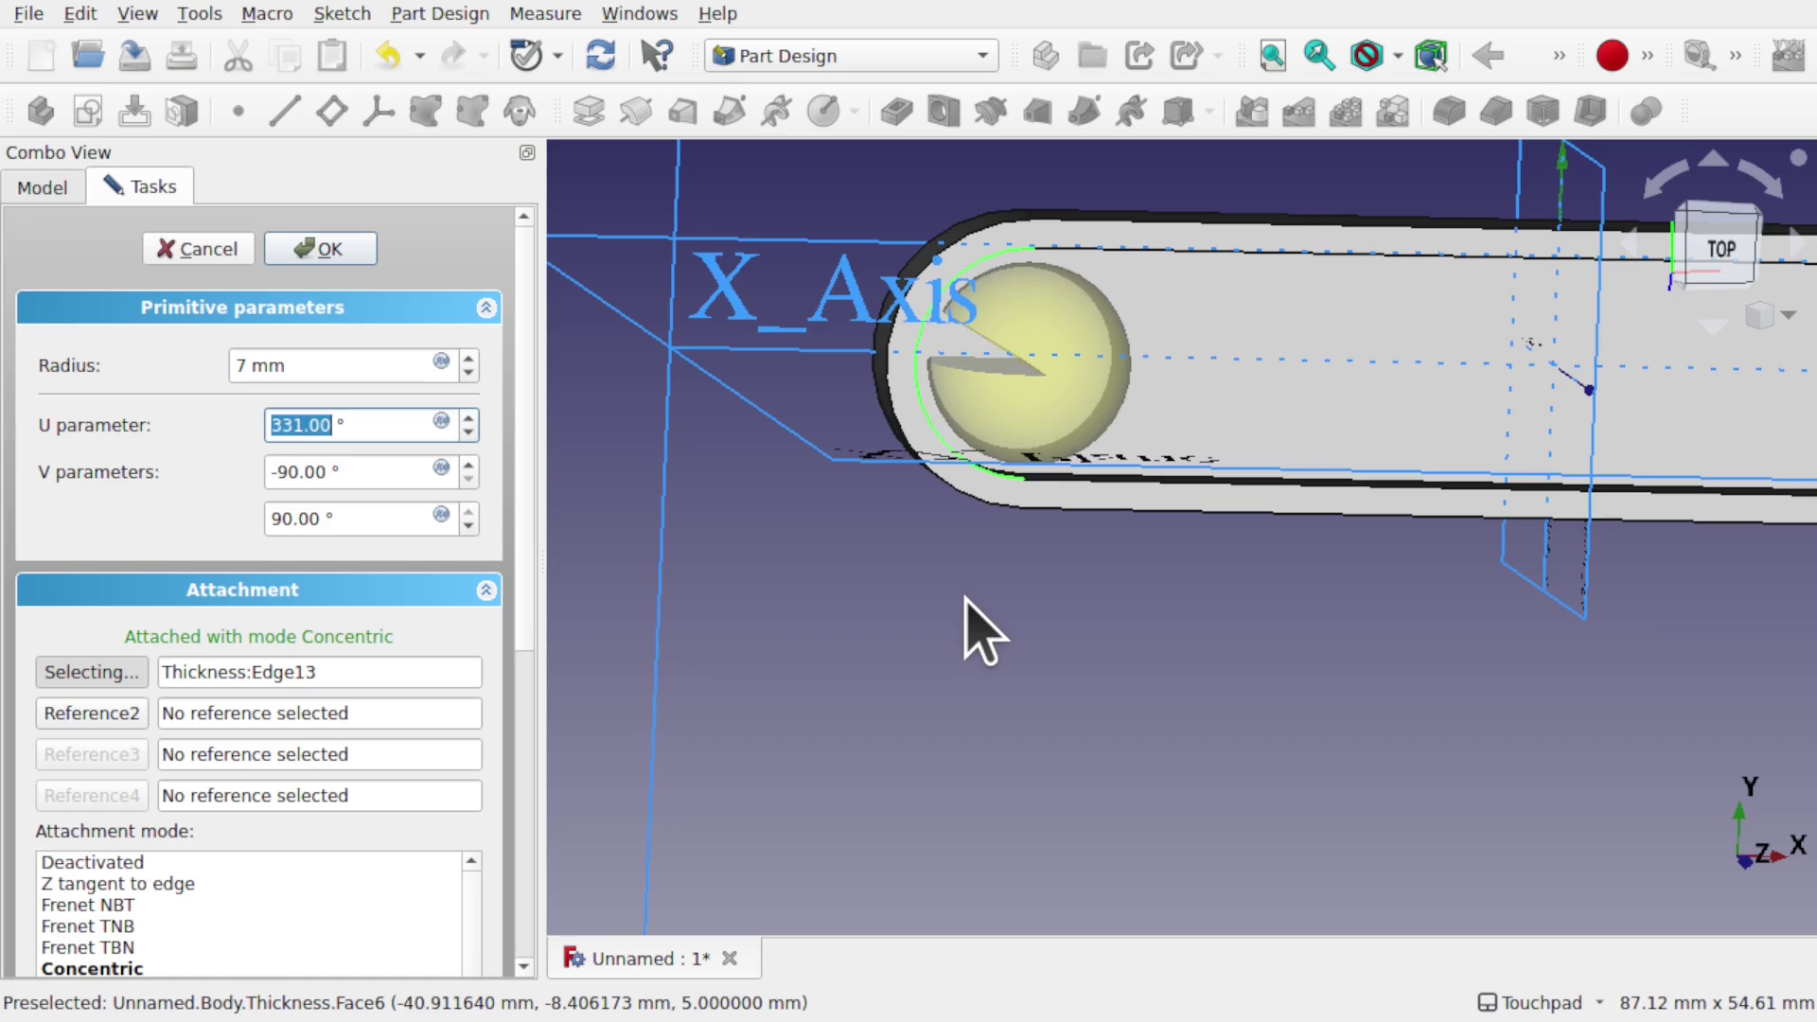
{"action": "left_click_drag", "start_coordinate": [1041, 437], "coordinate": [1015, 409], "text": "alt"}
{"action": "key", "text": "Down"}
{"action": "key", "text": "Down"}
{"action": "key", "text": "Down"}
{"action": "key", "text": "Down"}
{"action": "key", "text": "Down"}
{"action": "key", "text": "Down"}
{"action": "key", "text": "Down"}
{"action": "key", "text": "Down"}
{"action": "key", "text": "Down"}
{"action": "key", "text": "Down"}
{"action": "key", "text": "Down"}
{"action": "key", "text": "Down"}
{"action": "key", "text": "Down"}
{"action": "key", "text": "Down"}
{"action": "key", "text": "Down"}
{"action": "key", "text": "Down"}
{"action": "key", "text": "Down"}
{"action": "key", "text": "Down"}
{"action": "key", "text": "Down"}
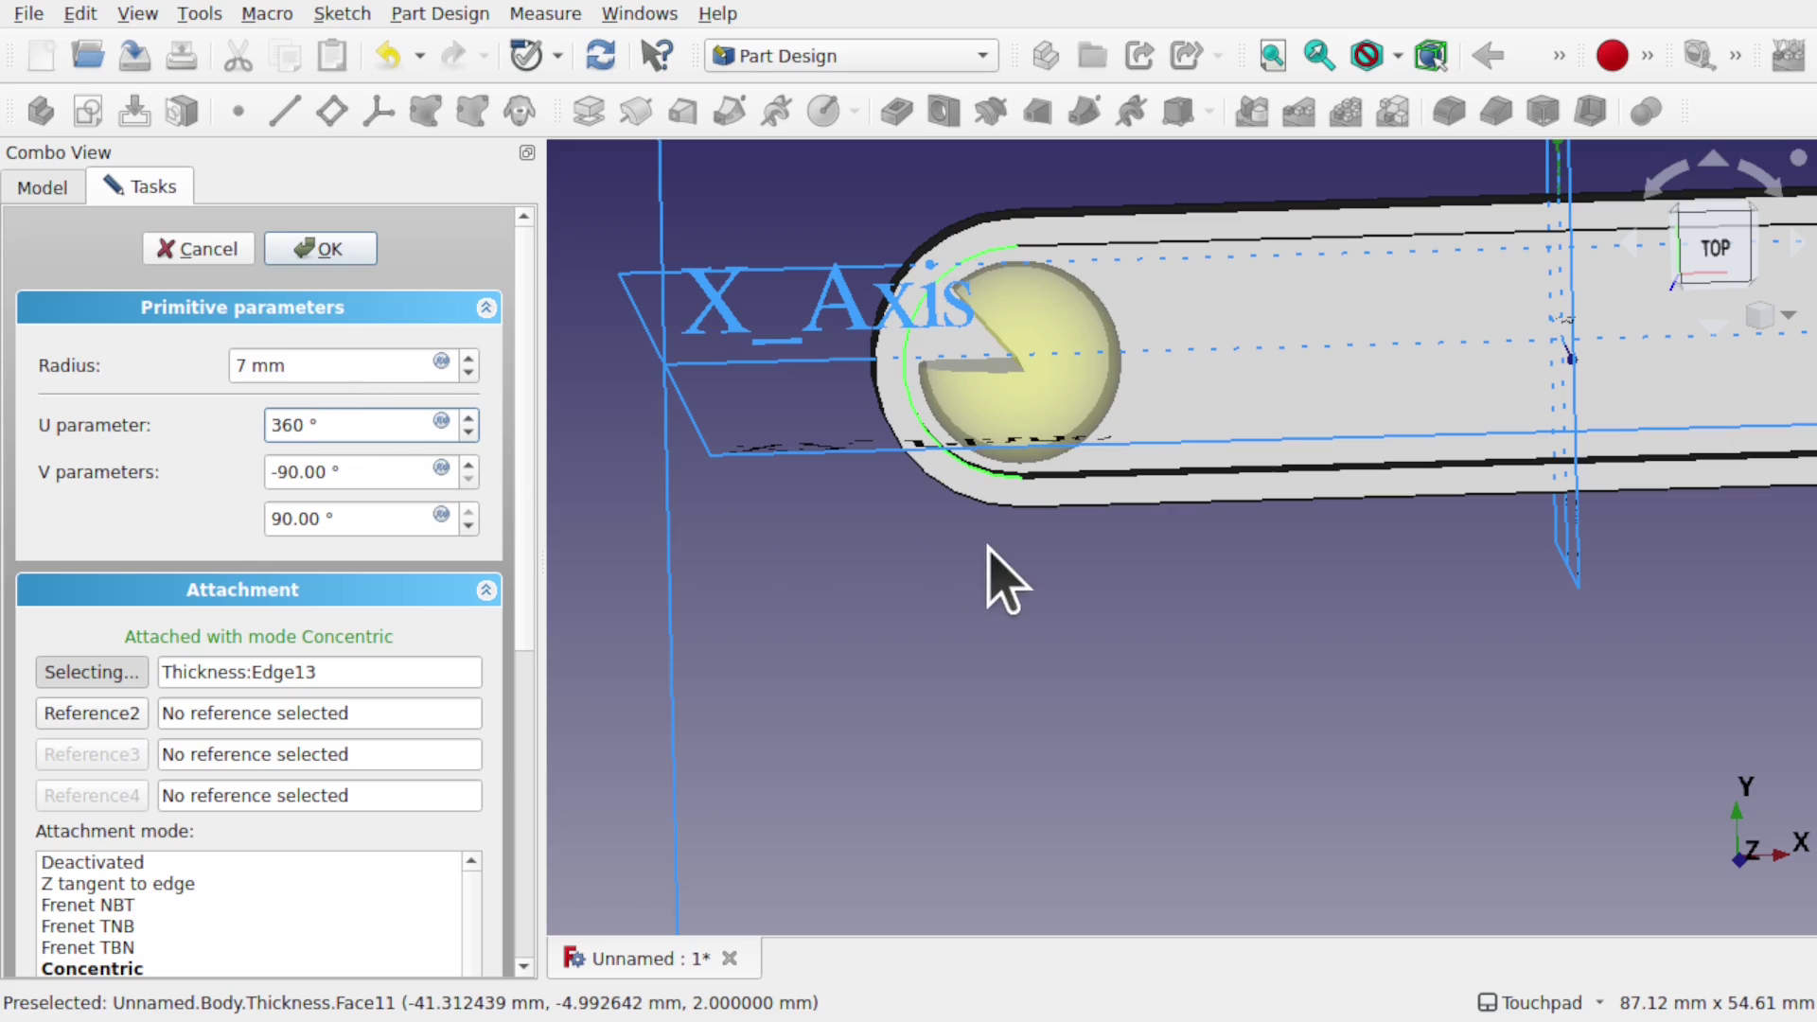
Try raising the sphere's lower V parameter to -58°, and restore it to -90°
{"action": "left_click_drag", "start_coordinate": [1095, 548], "coordinate": [641, 461], "text": "alt"}
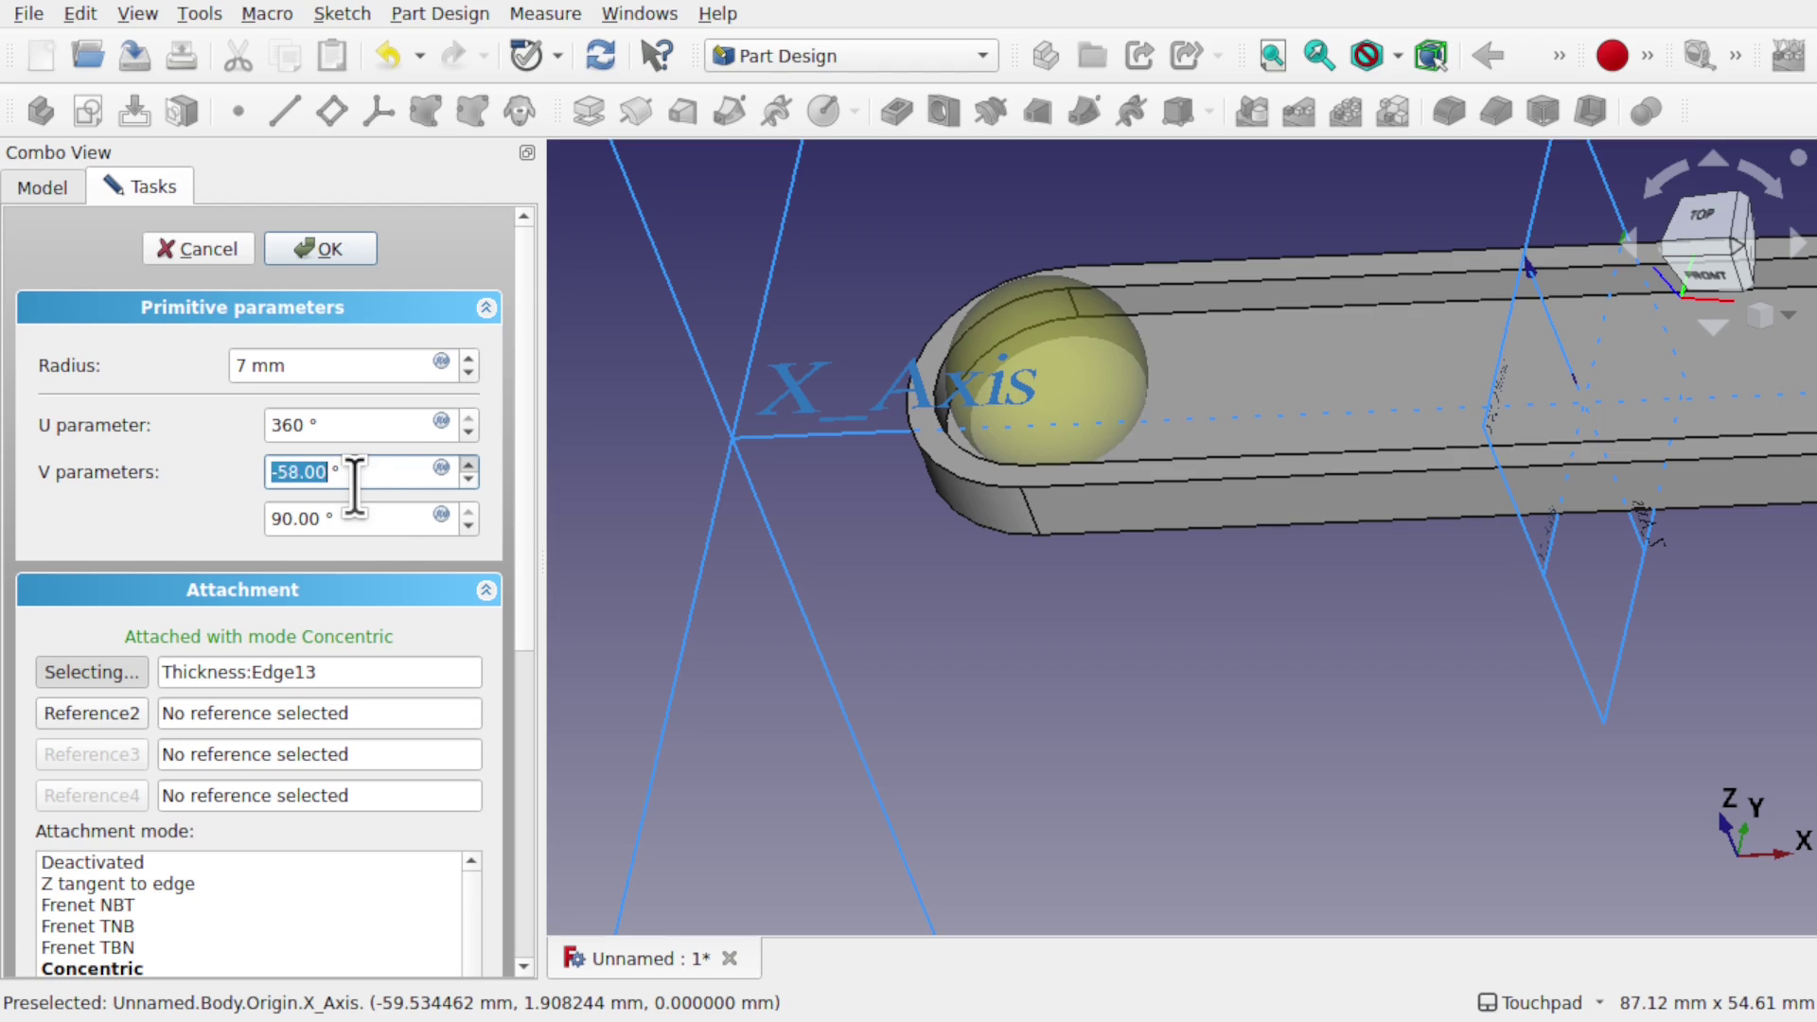
{"action": "middle_click_drag", "start_coordinate": [1451, 515], "coordinate": [1069, 440]}
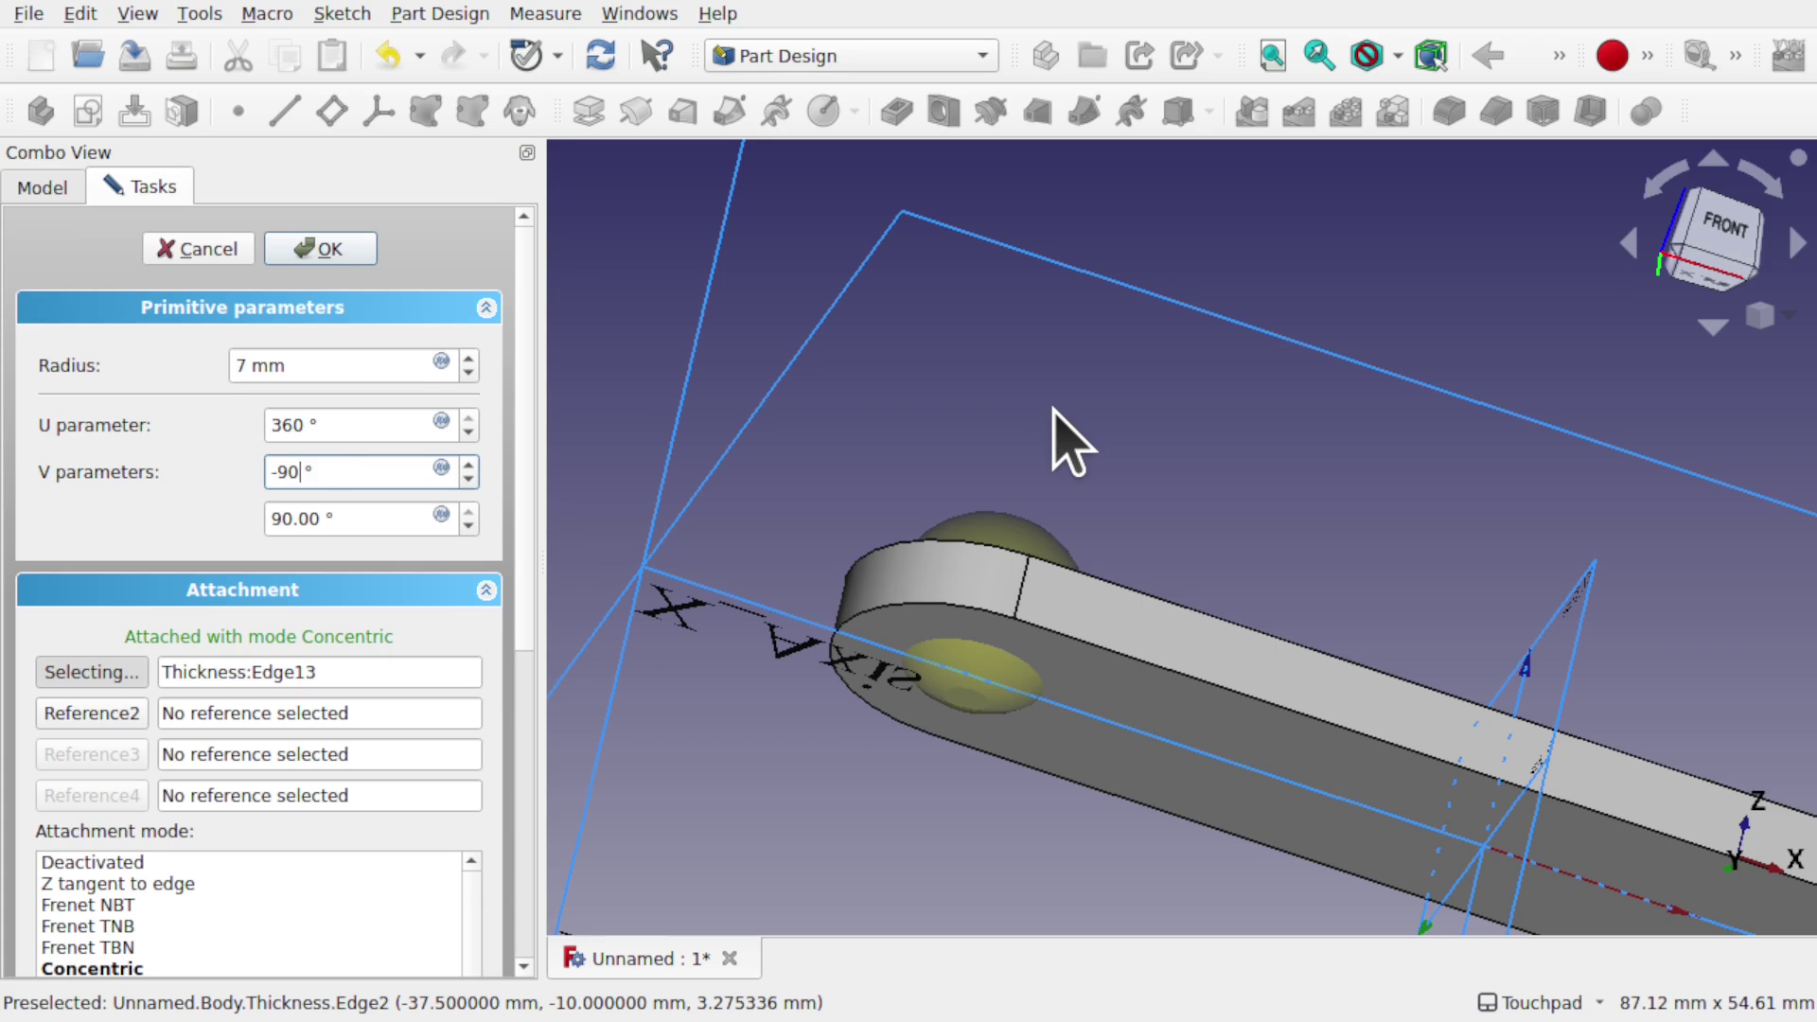
Reduce the sphere's upper V parameter to 0° to keep only its lower hemisphere
{"action": "left_click", "coordinate": [356, 519]}
{"action": "left_click_drag", "start_coordinate": [710, 596], "coordinate": [1066, 551], "text": "alt"}
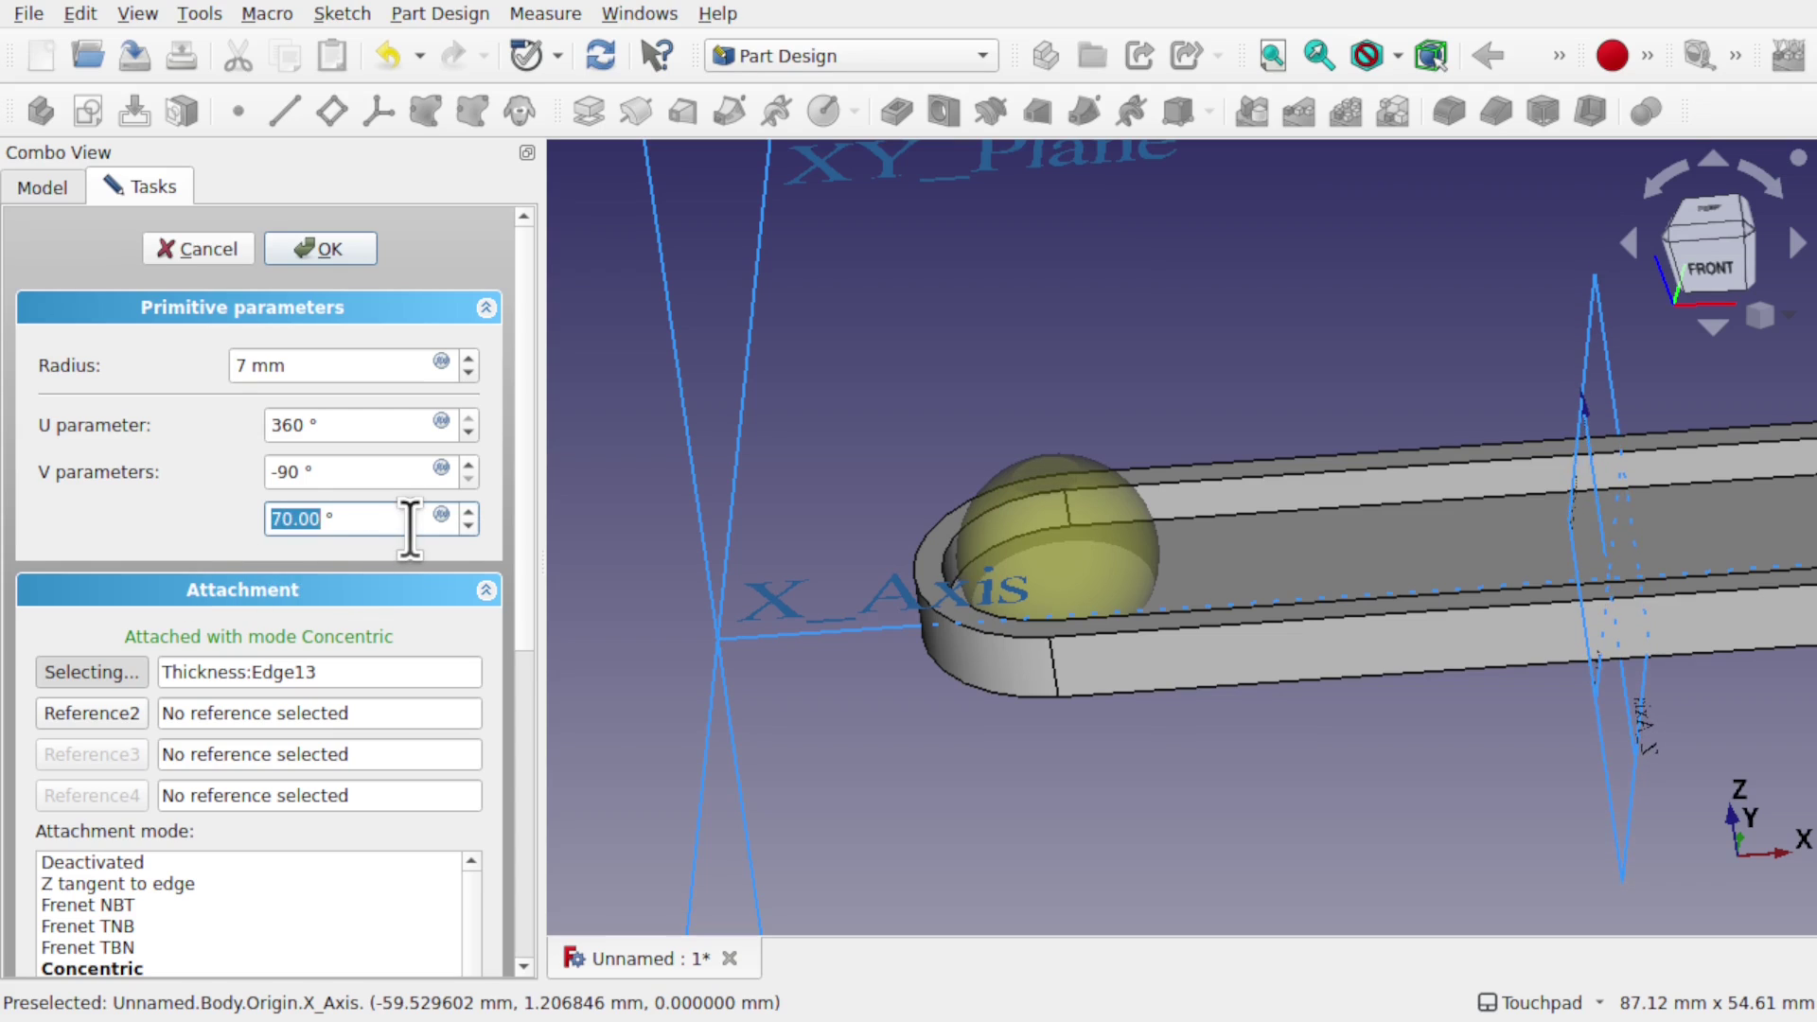
{"action": "scroll", "coordinate": [410, 527], "scroll_direction": "down", "scroll_amount": 7}
{"action": "scroll", "coordinate": [410, 527], "scroll_direction": "down", "scroll_amount": 12}
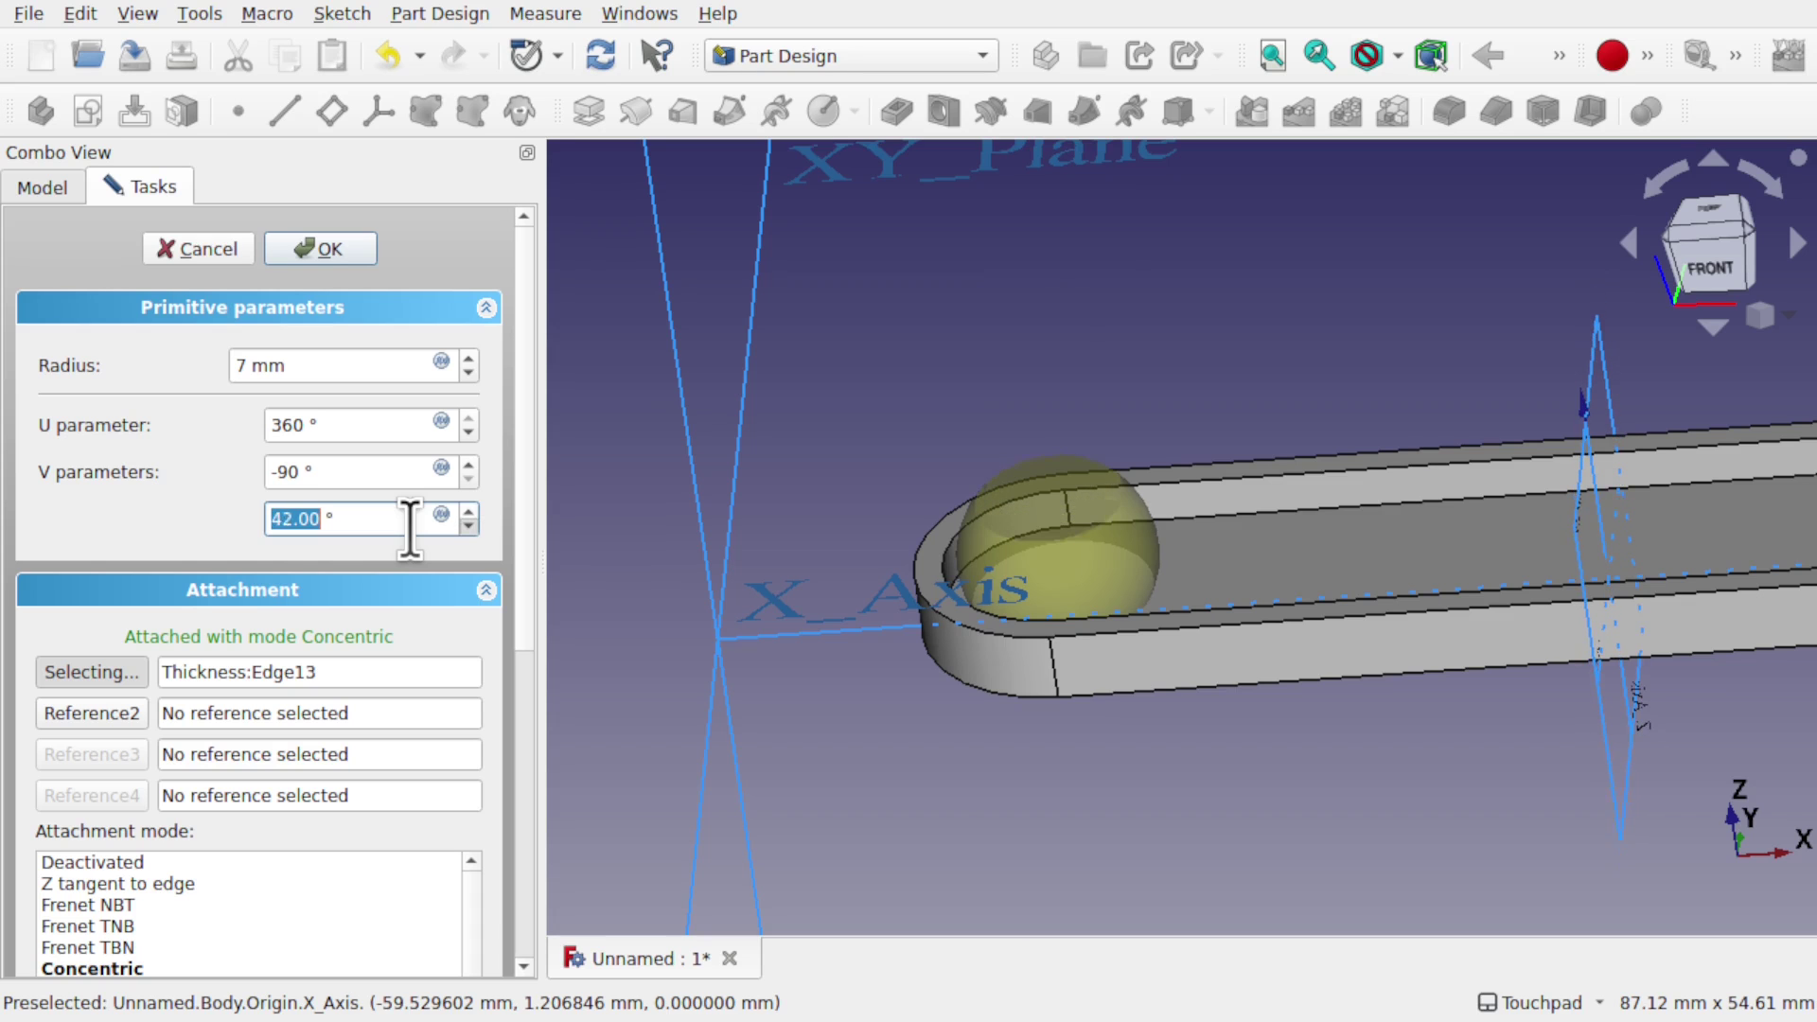
{"action": "left_click_drag", "start_coordinate": [946, 549], "coordinate": [1160, 425], "text": "alt"}
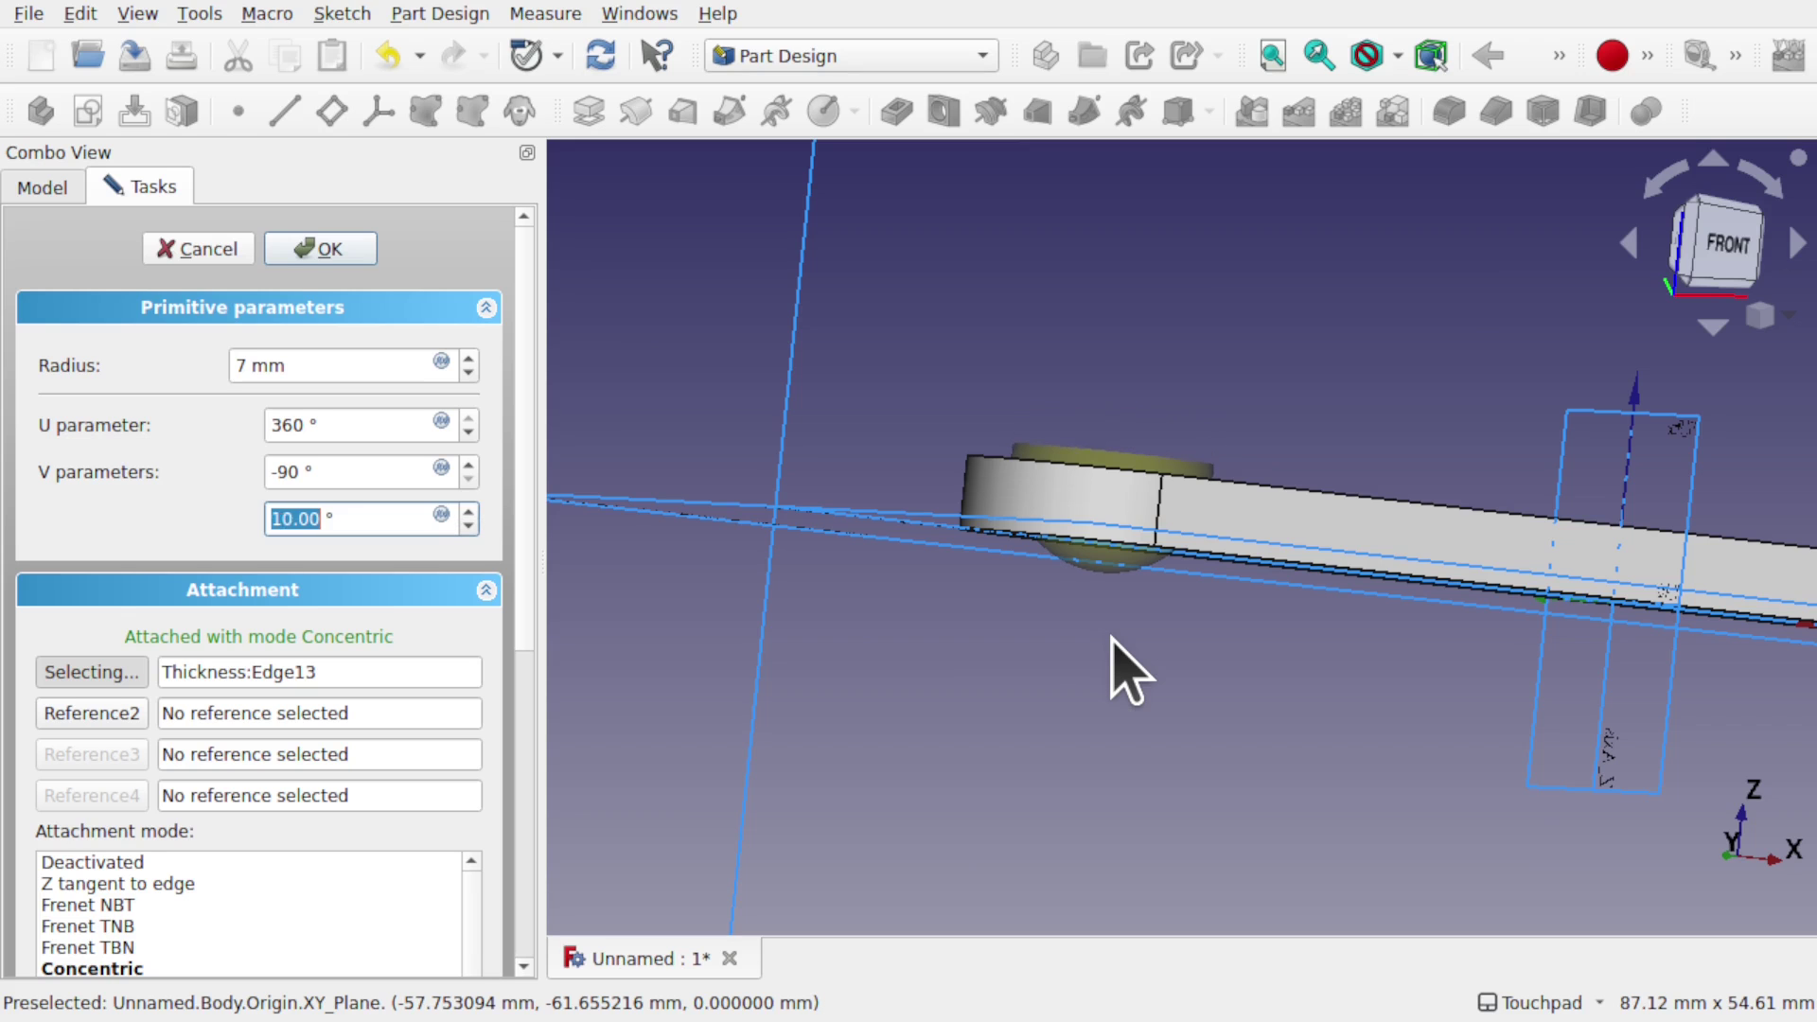
{"action": "left_click_drag", "start_coordinate": [1126, 674], "coordinate": [1019, 680], "text": "alt"}
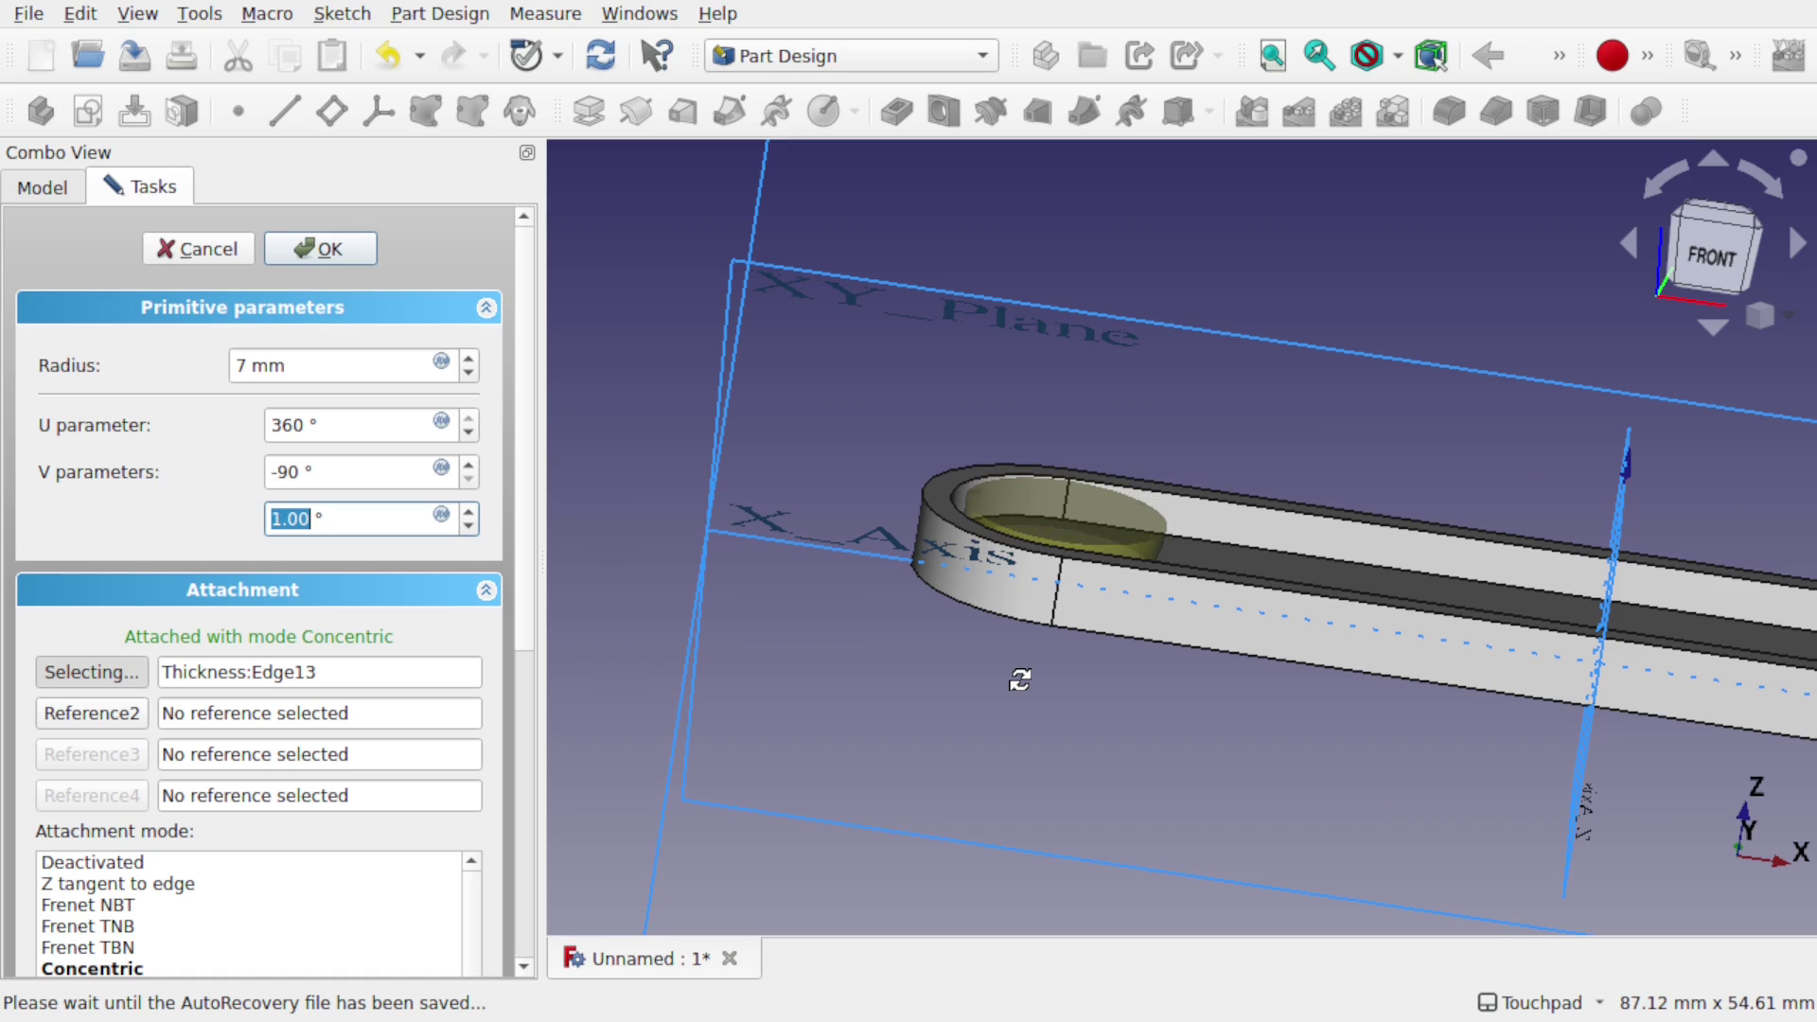
{"action": "left_click_drag", "start_coordinate": [1019, 680], "coordinate": [1208, 470], "text": "alt"}
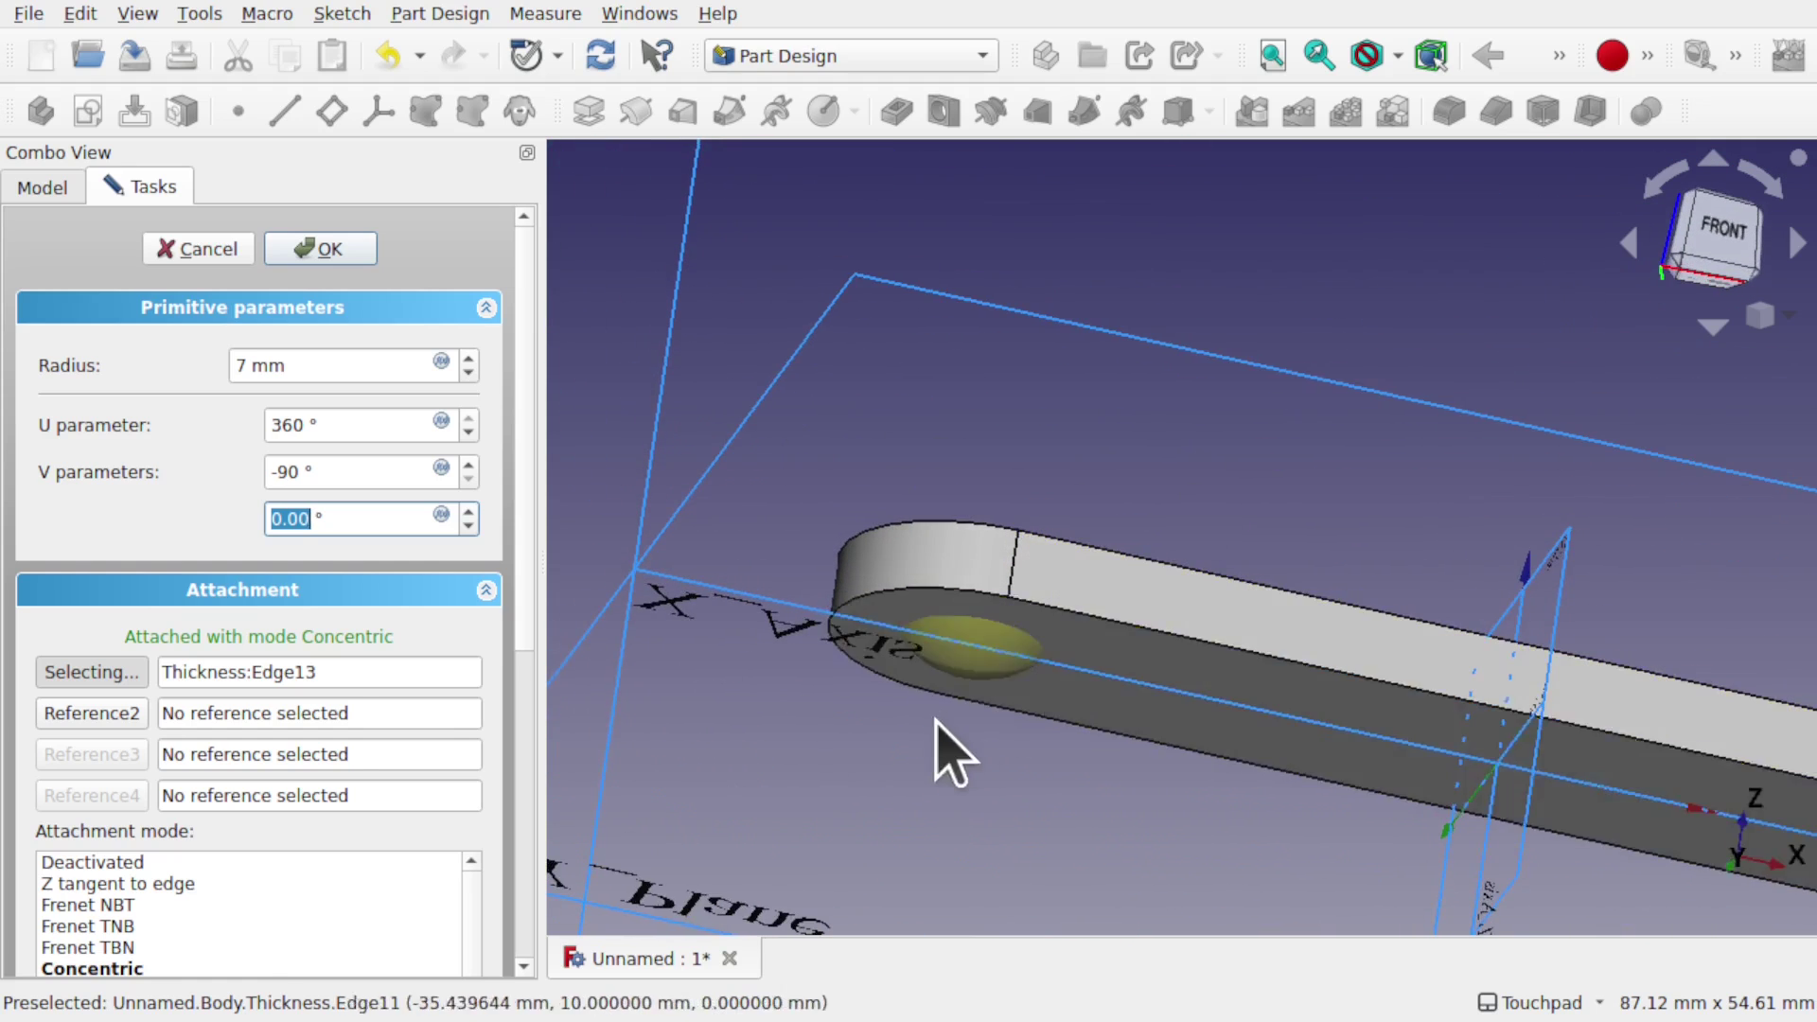
{"action": "left_click_drag", "start_coordinate": [1241, 640], "coordinate": [1089, 700], "text": "alt"}
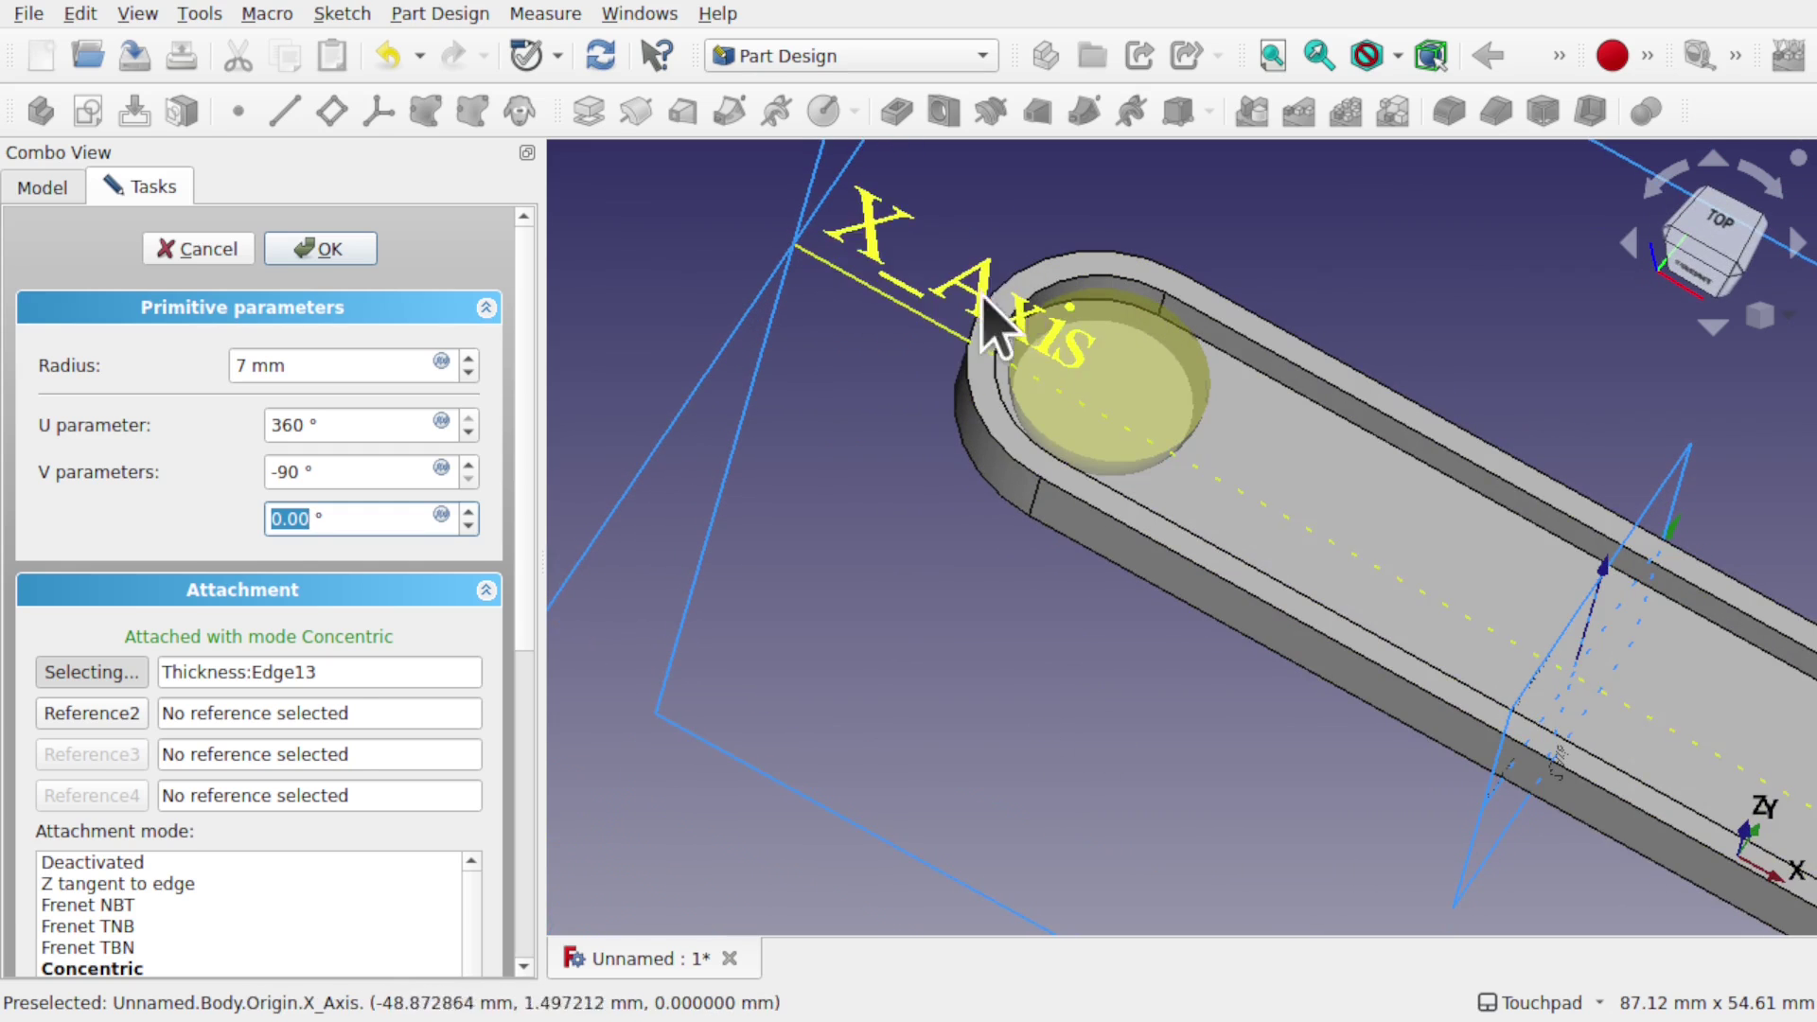
{"action": "left_click_drag", "start_coordinate": [989, 317], "coordinate": [1387, 352], "text": "alt"}
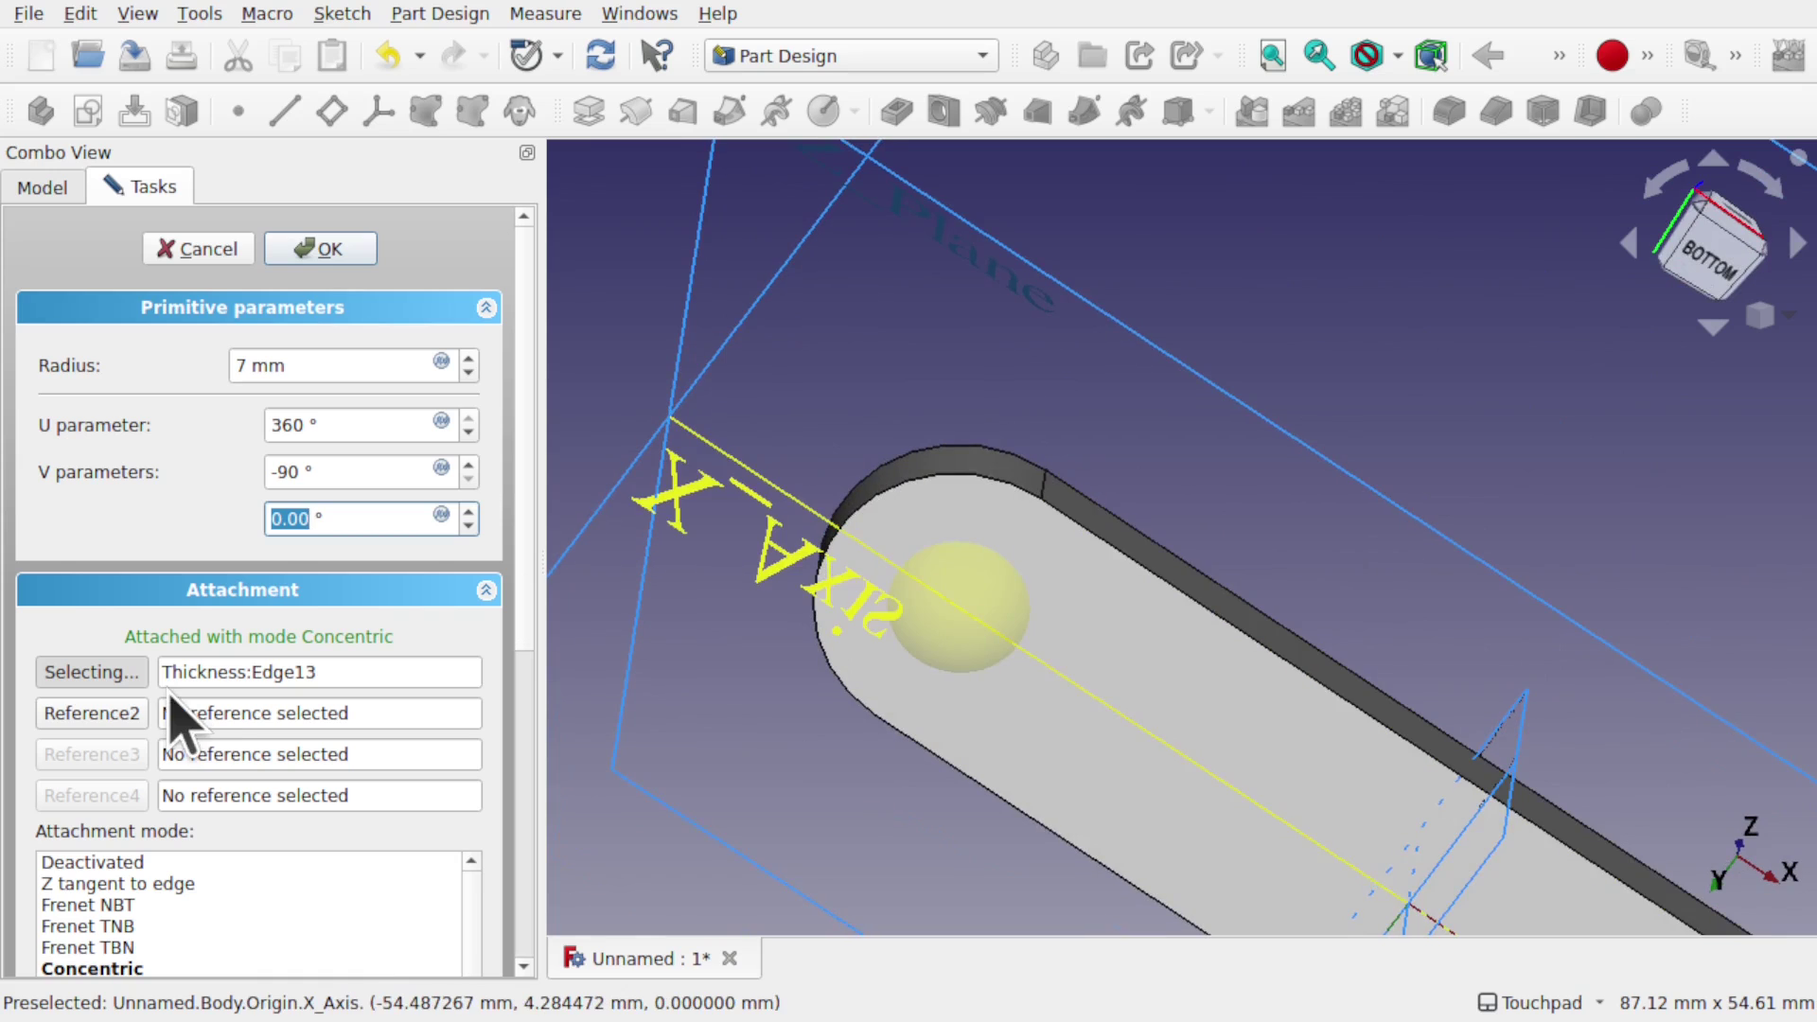
Change the sphere's first attachment reference to the outer bottom arc edge at the tray's negative-X end, keeping the Concentric mode
{"action": "left_click", "coordinate": [107, 668]}
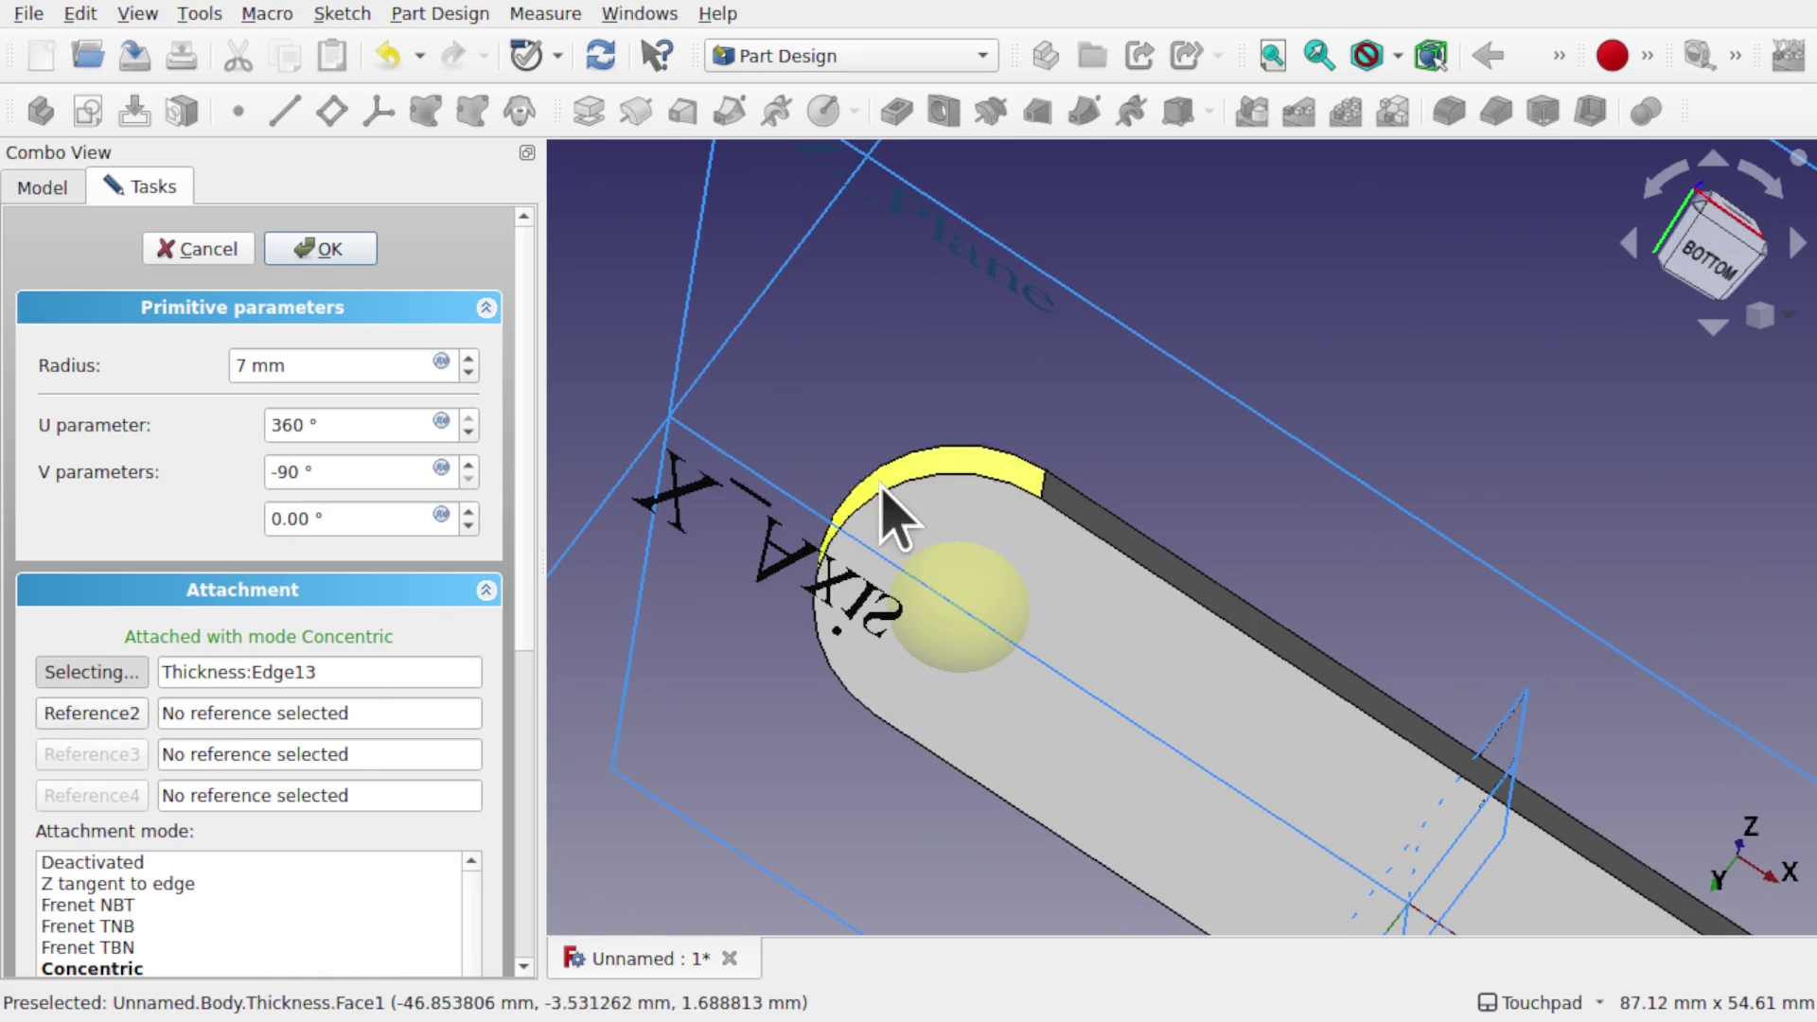
{"action": "left_click", "coordinate": [899, 516]}
{"action": "left_click_drag", "start_coordinate": [900, 519], "coordinate": [1063, 682], "text": "alt"}
{"action": "left_click_drag", "start_coordinate": [878, 639], "coordinate": [912, 587], "text": "alt"}
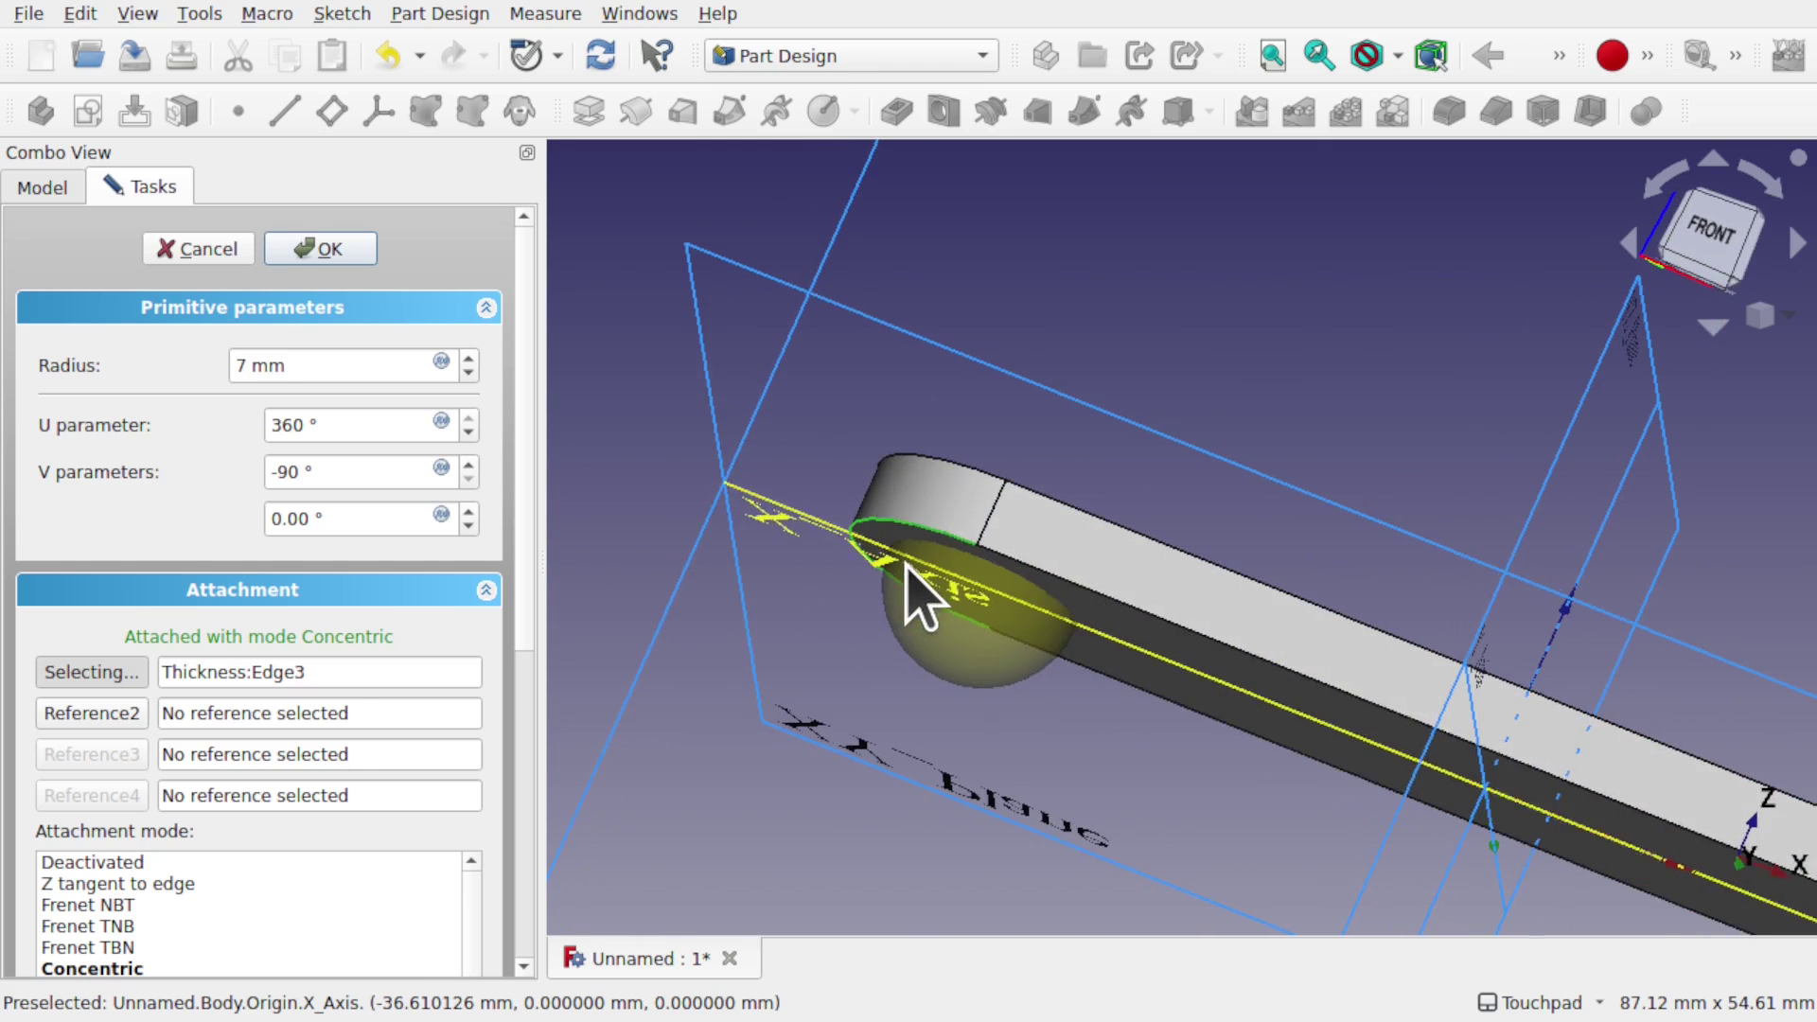
{"action": "left_click_drag", "start_coordinate": [521, 614], "coordinate": [528, 960]}
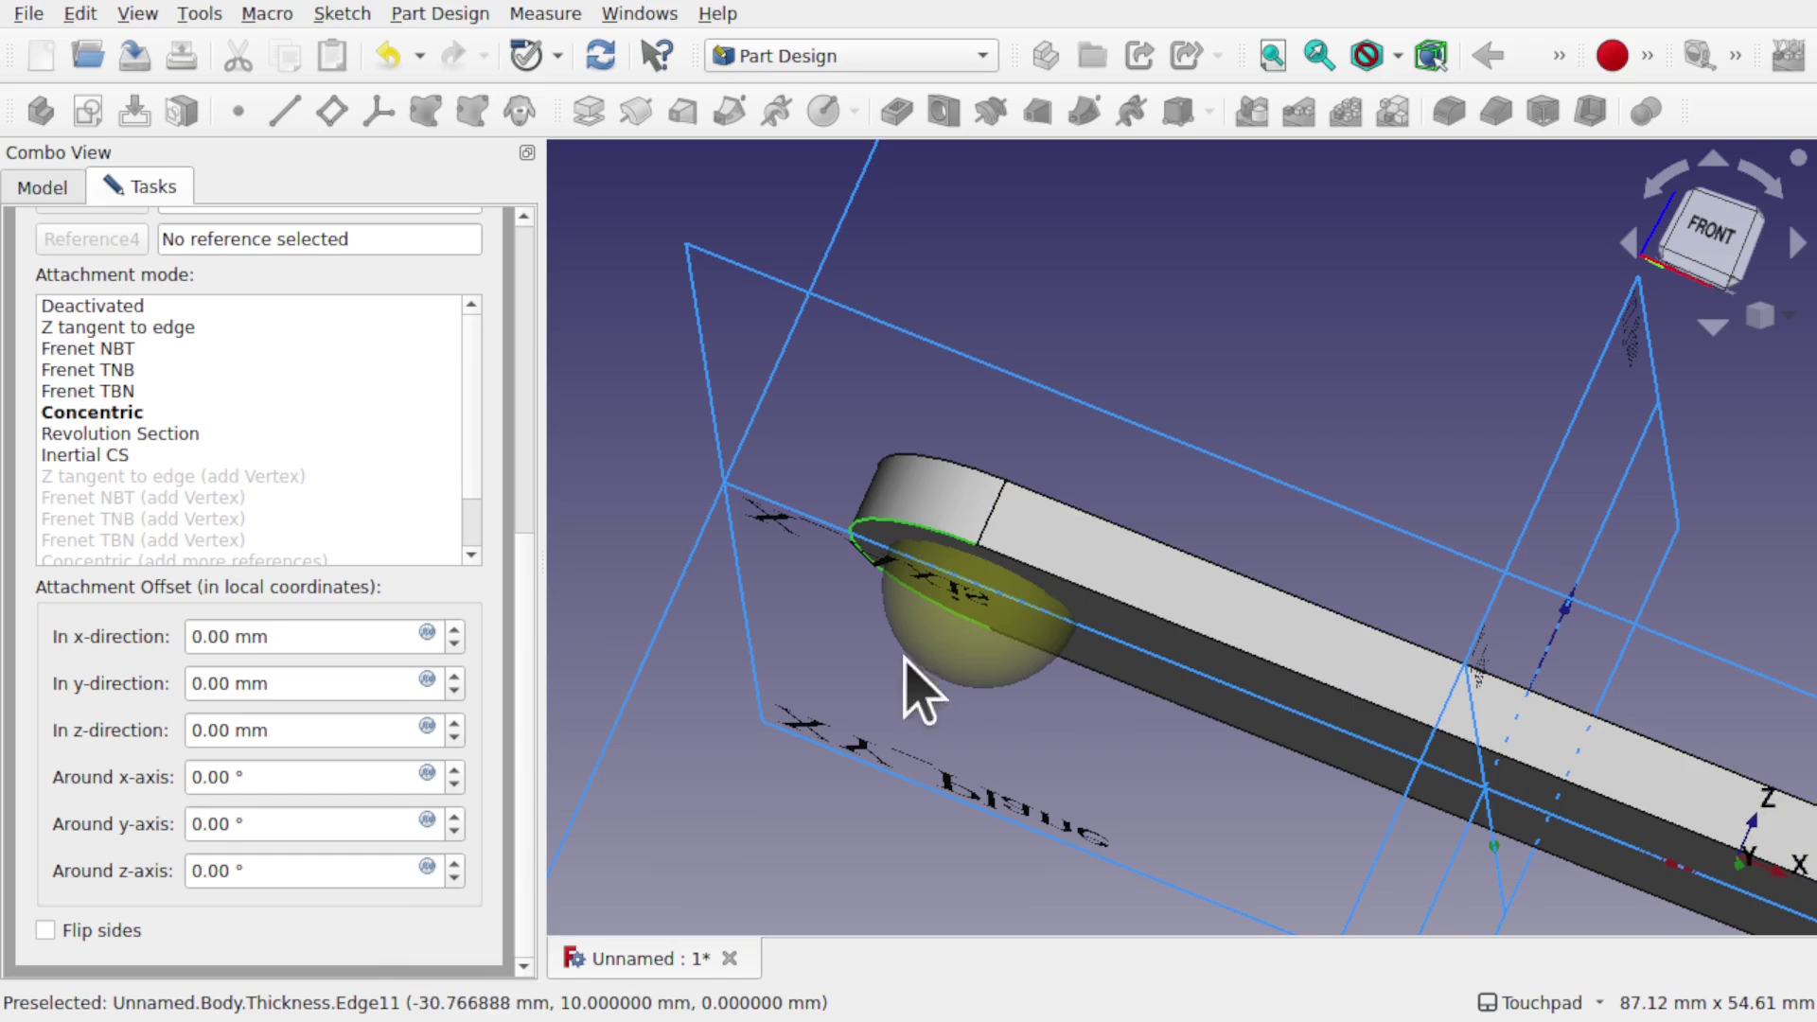
{"action": "left_click", "coordinate": [1022, 608]}
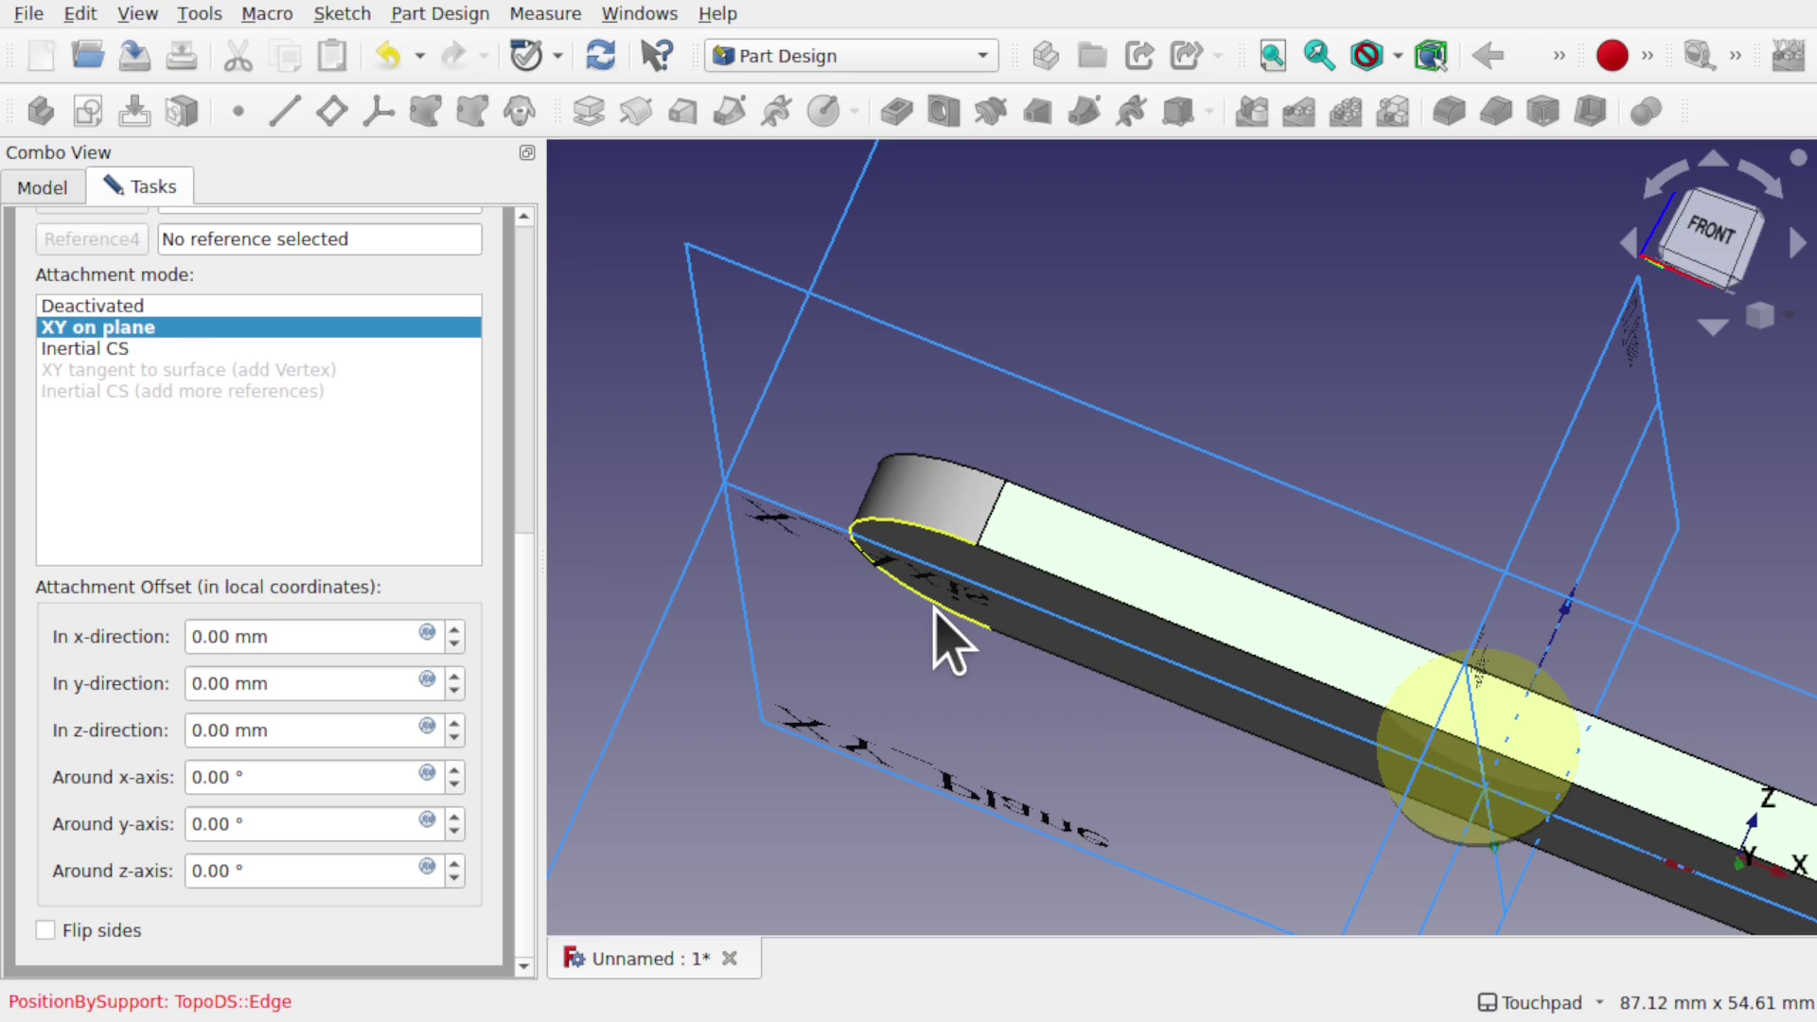
{"action": "left_click", "coordinate": [941, 639]}
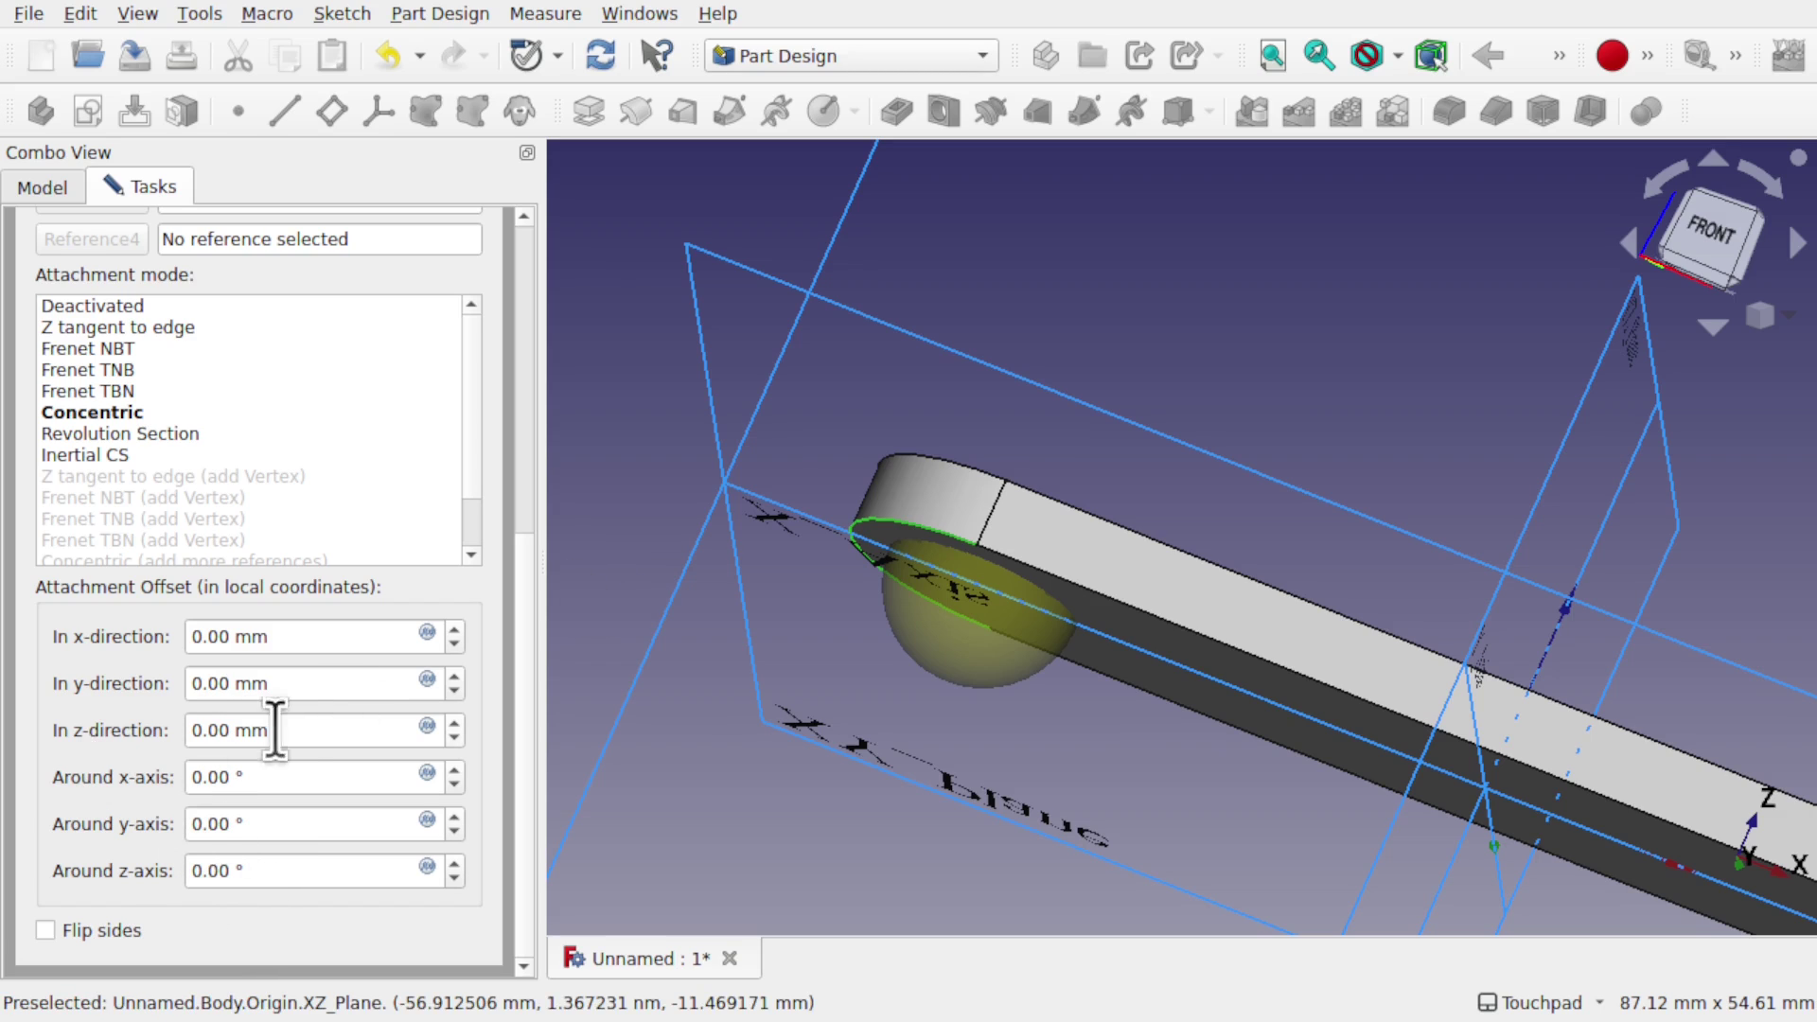
Set the hemisphere's attachment offset to 2 mm in the z-direction and accept the primitive
{"action": "scroll", "coordinate": [310, 733], "scroll_direction": "up", "scroll_amount": 2}
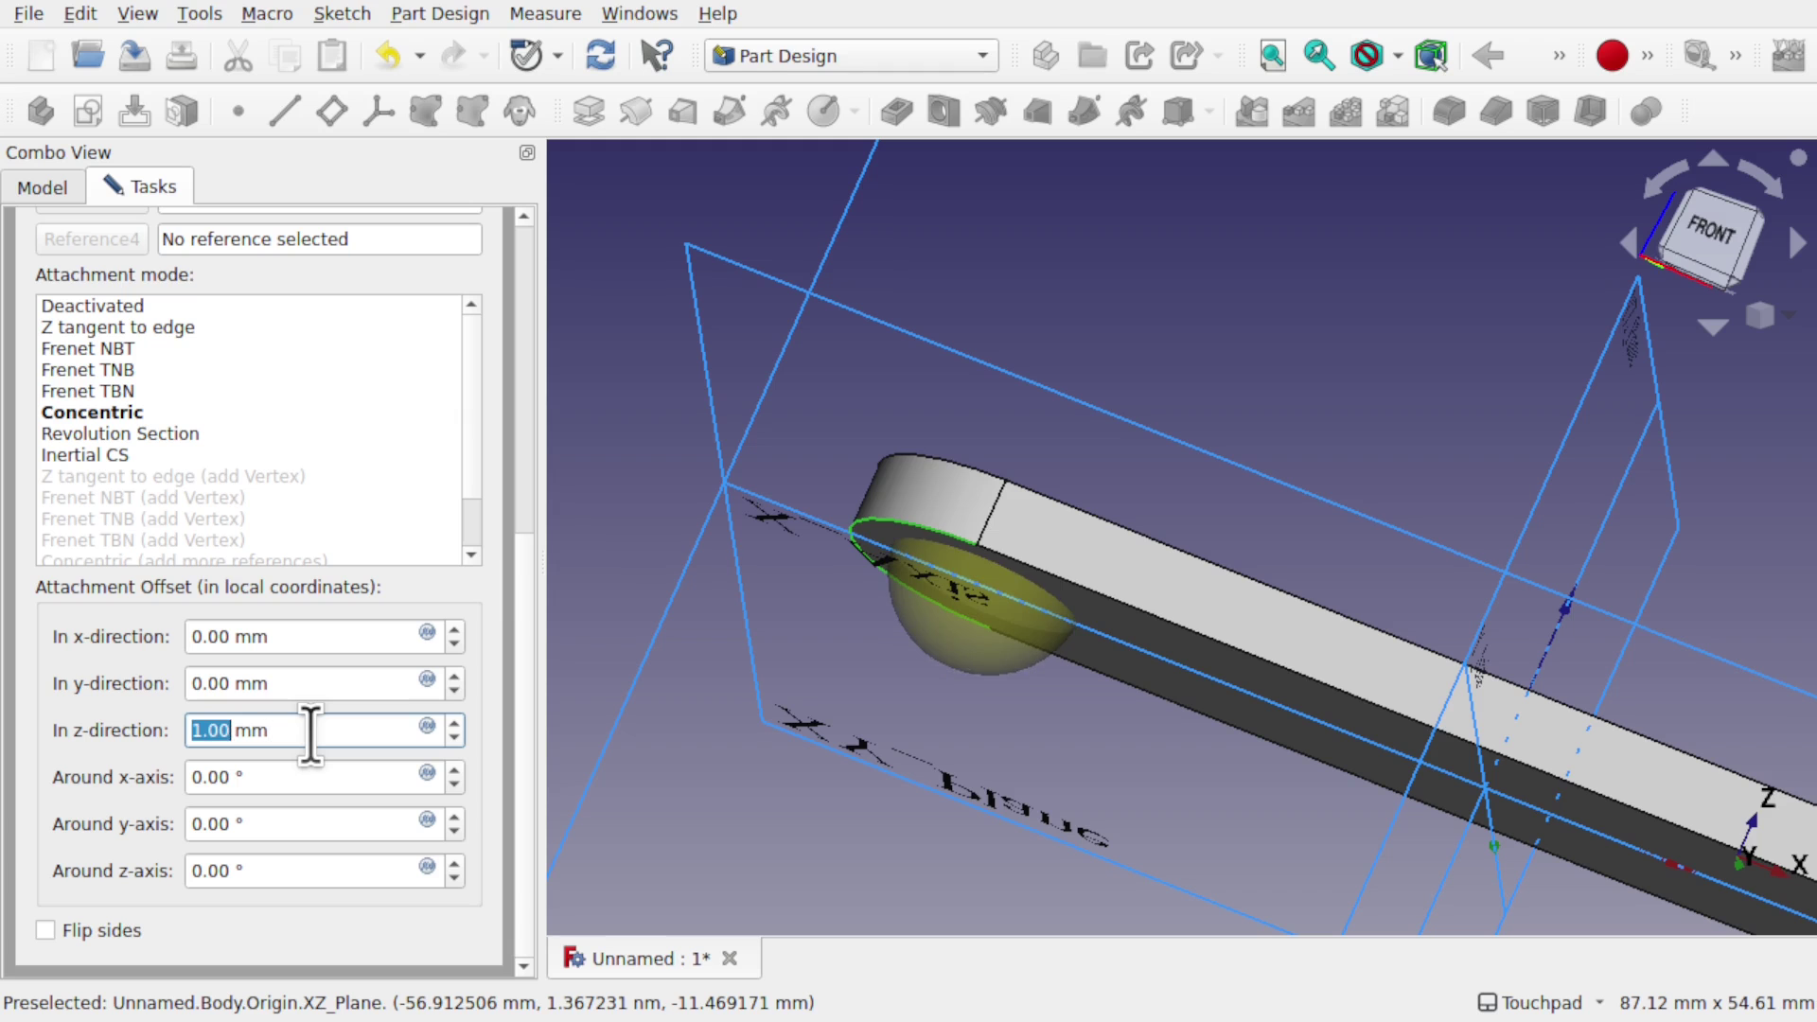
{"action": "scroll", "coordinate": [310, 733], "scroll_direction": "down", "scroll_amount": 1}
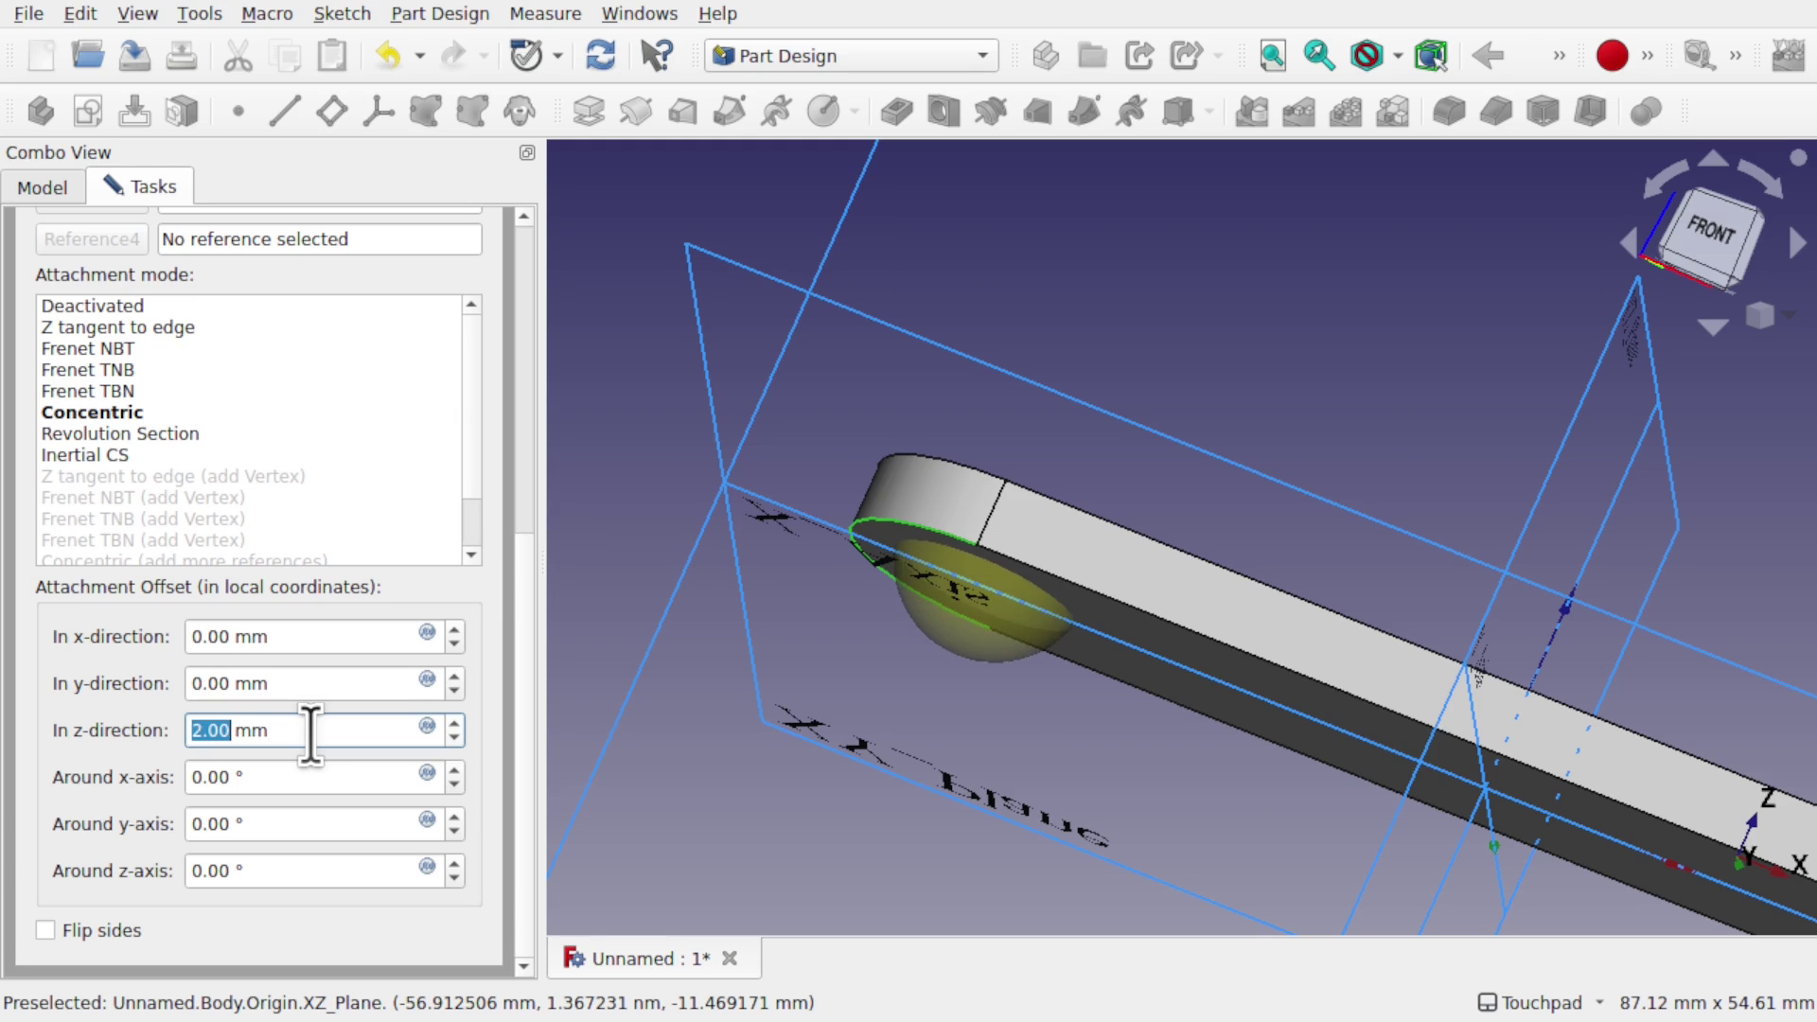
{"action": "middle_click_drag", "start_coordinate": [761, 719], "coordinate": [932, 747]}
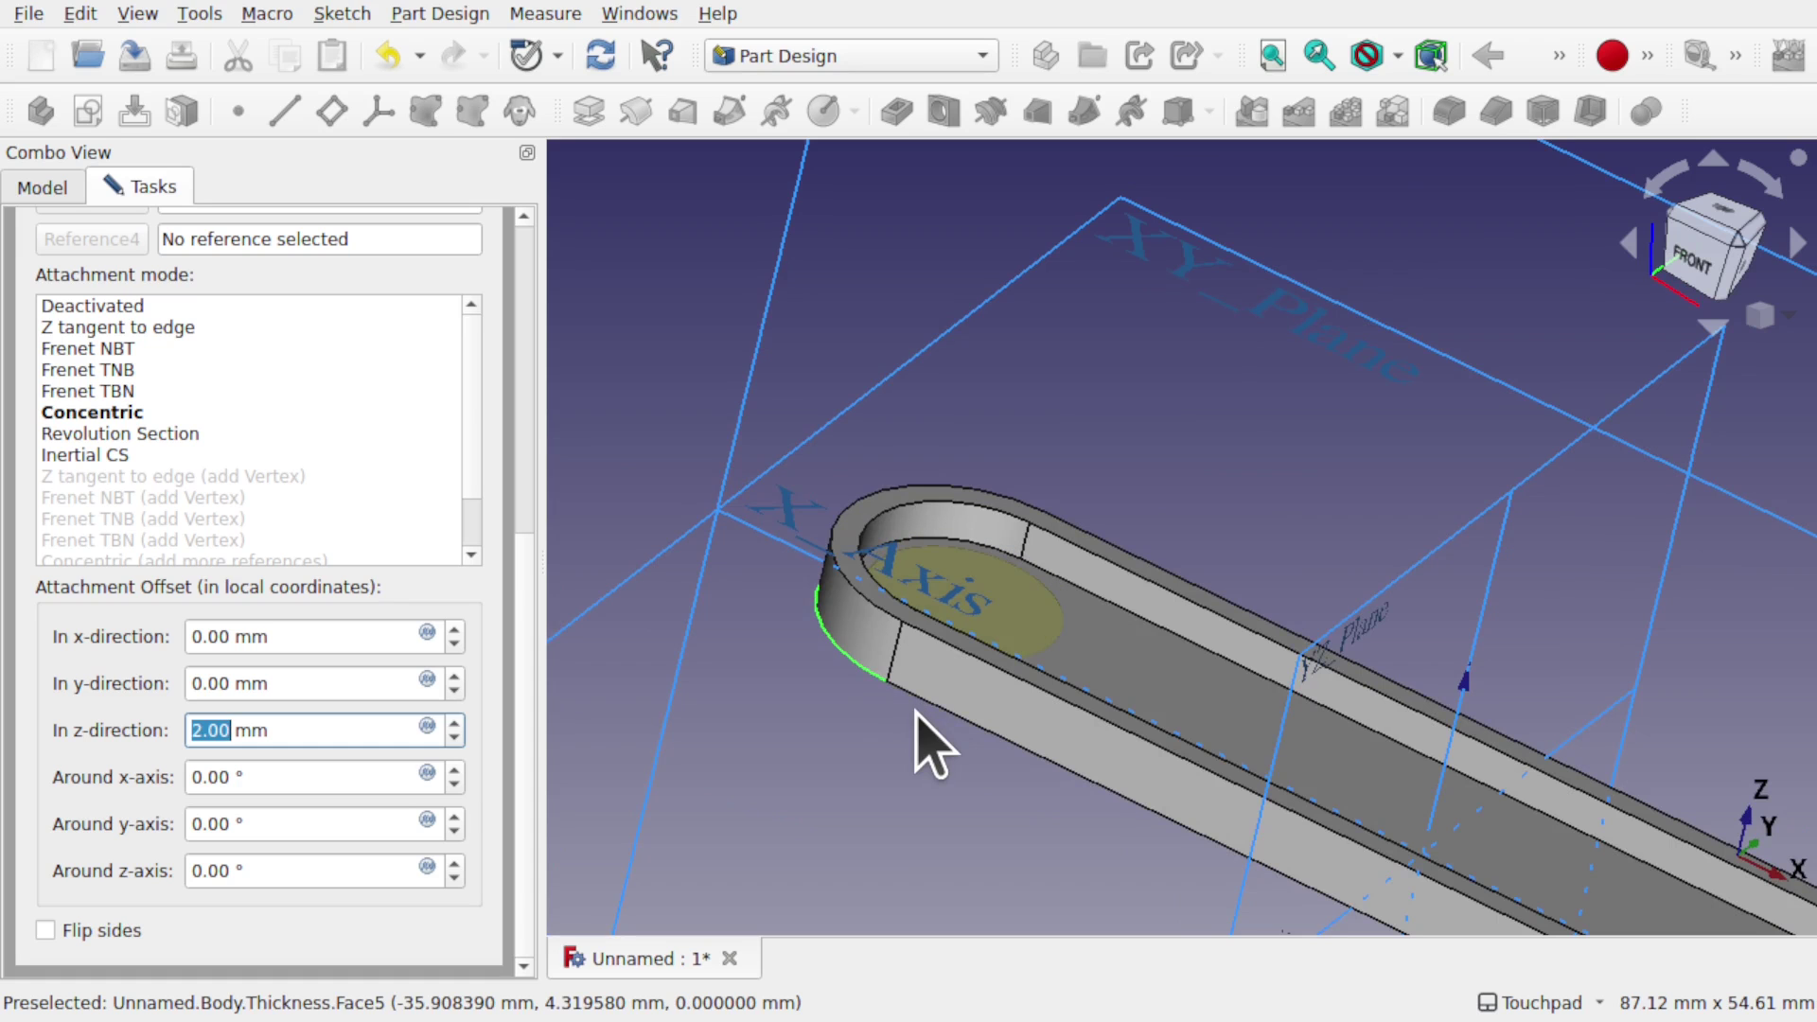
{"action": "middle_click_drag", "start_coordinate": [915, 711], "coordinate": [1079, 691]}
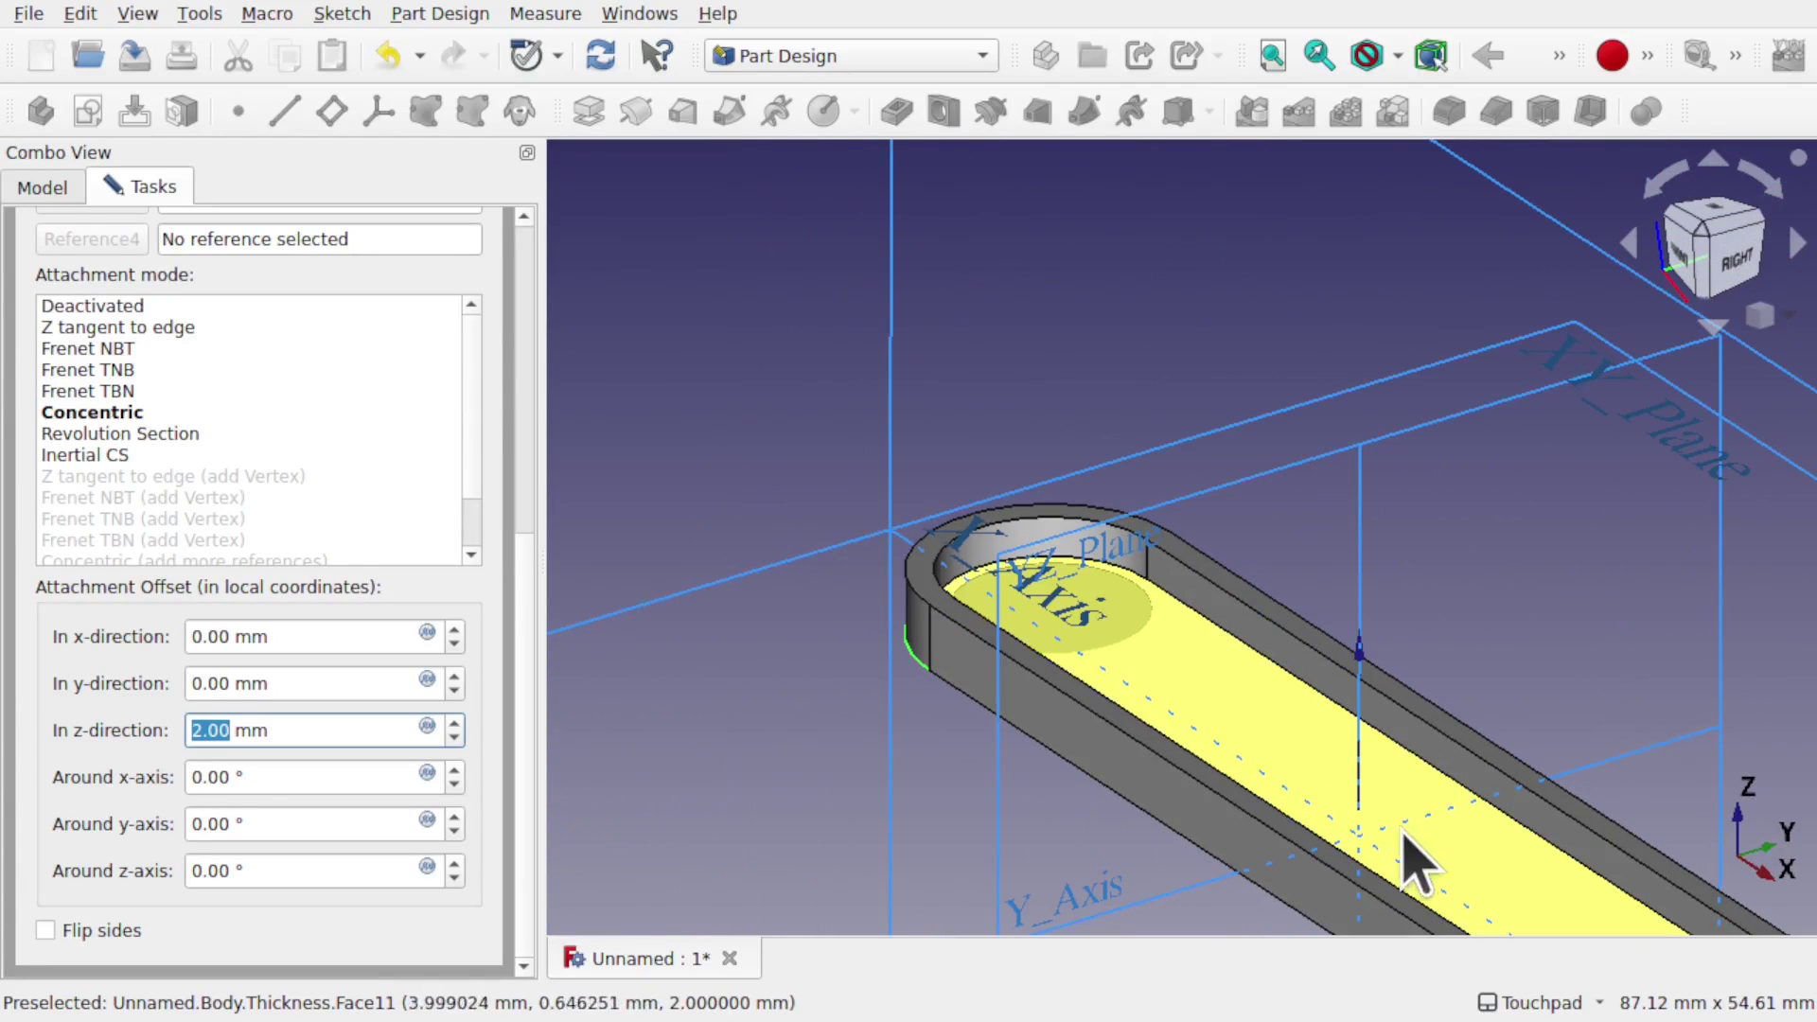
{"action": "middle_click_drag", "start_coordinate": [1289, 743], "coordinate": [1257, 690]}
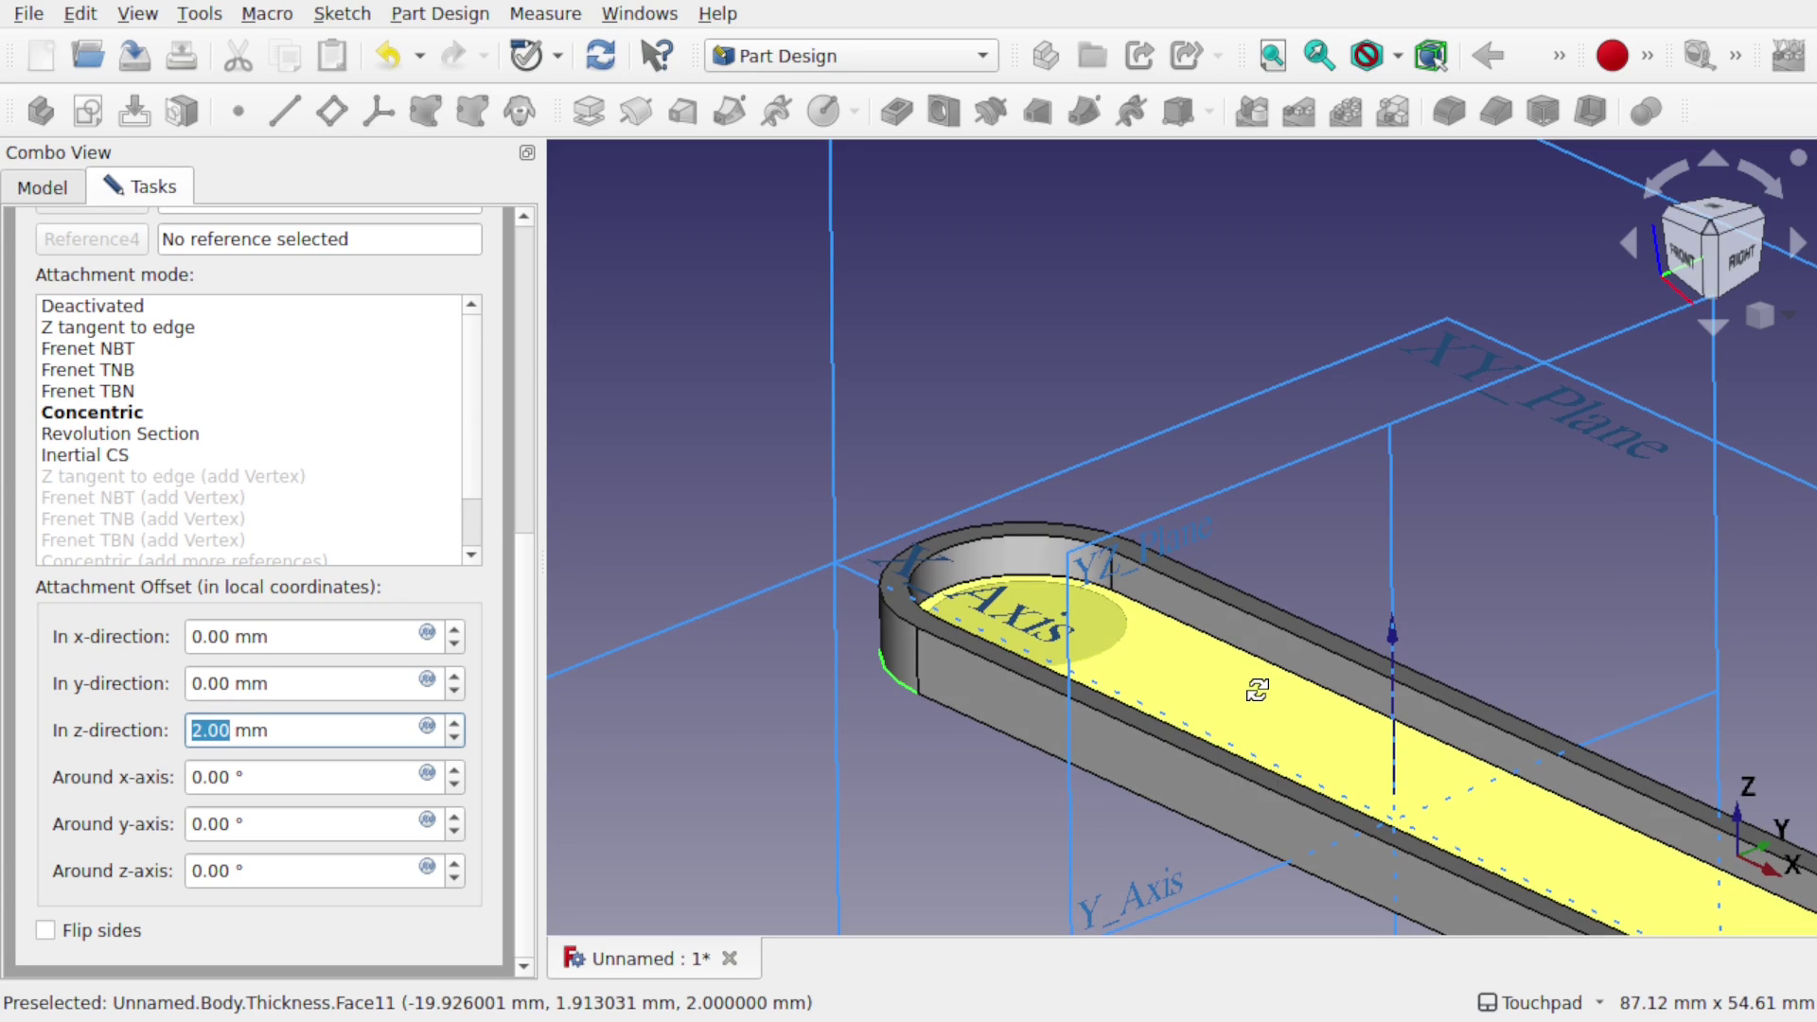
{"action": "middle_click_drag", "start_coordinate": [1256, 690], "coordinate": [1085, 629]}
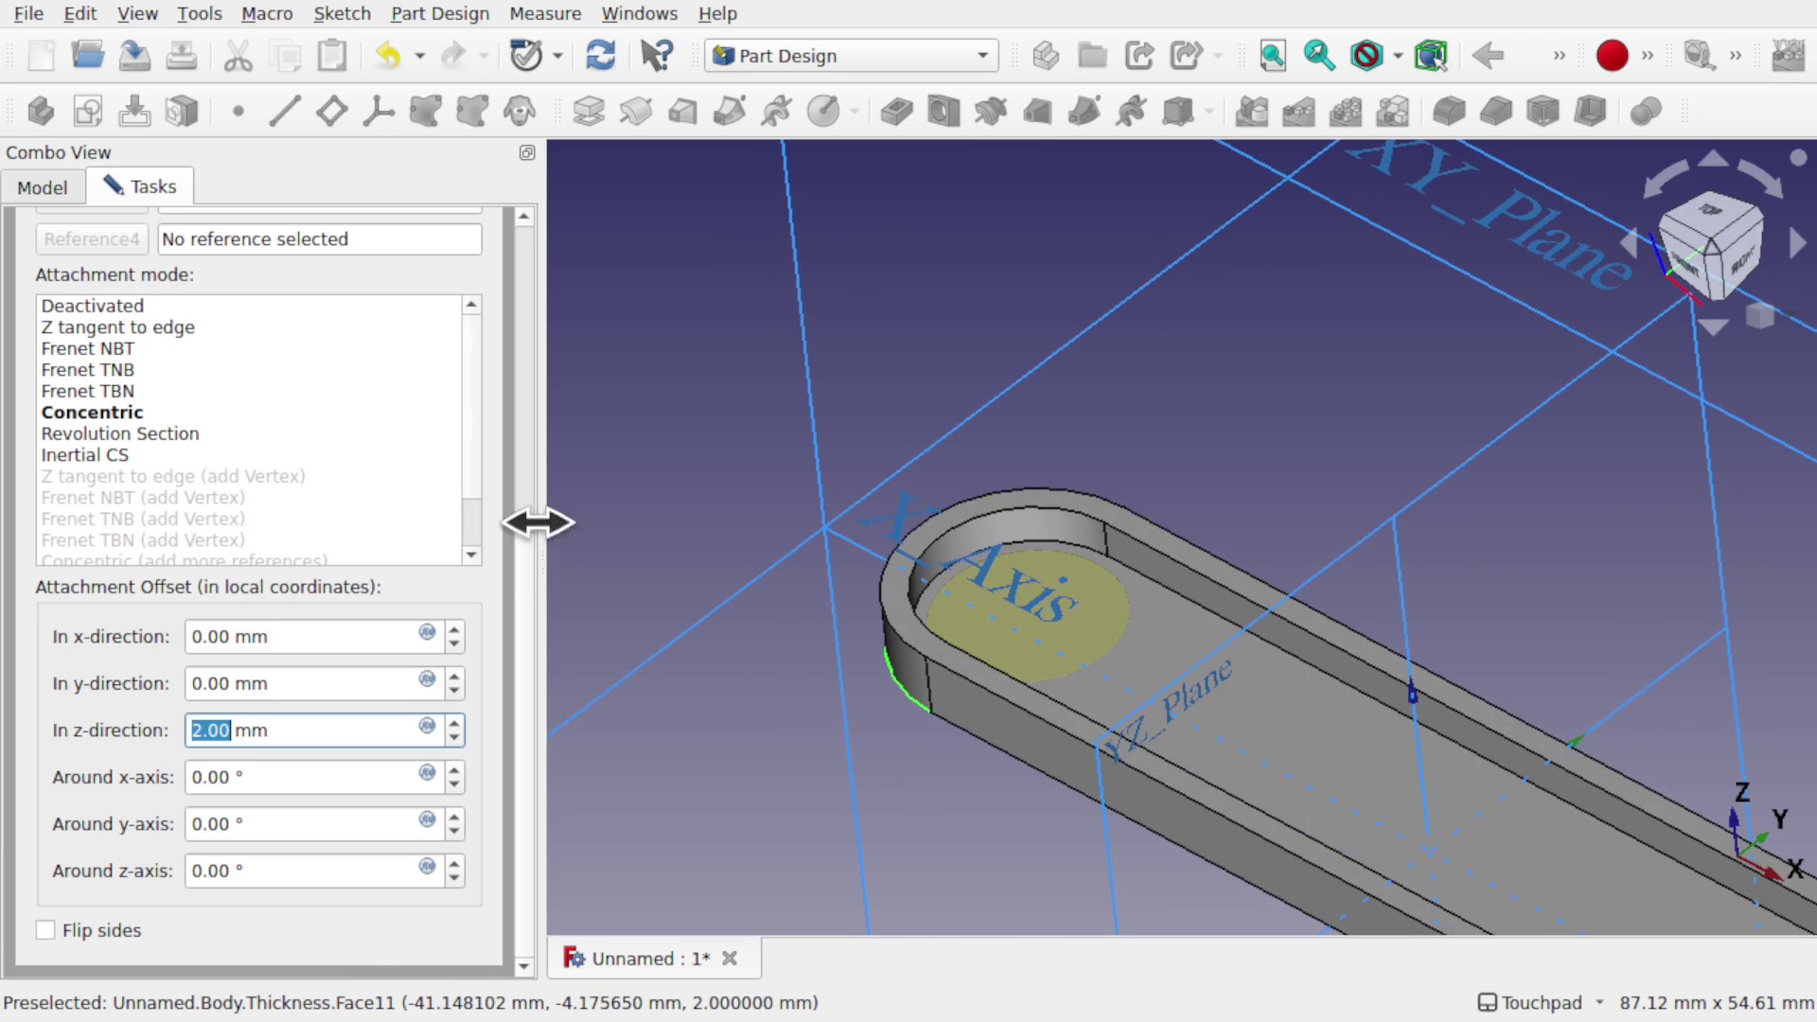
{"action": "mouse_move", "coordinate": [1047, 682]}
{"action": "middle_mouse_down"}
{"action": "mouse_move", "coordinate": [1156, 527]}
{"action": "mouse_move", "coordinate": [1062, 681]}
{"action": "mouse_move", "coordinate": [1034, 671]}
{"action": "middle_mouse_up"}
{"action": "left_click_drag", "start_coordinate": [520, 584], "coordinate": [502, 296]}
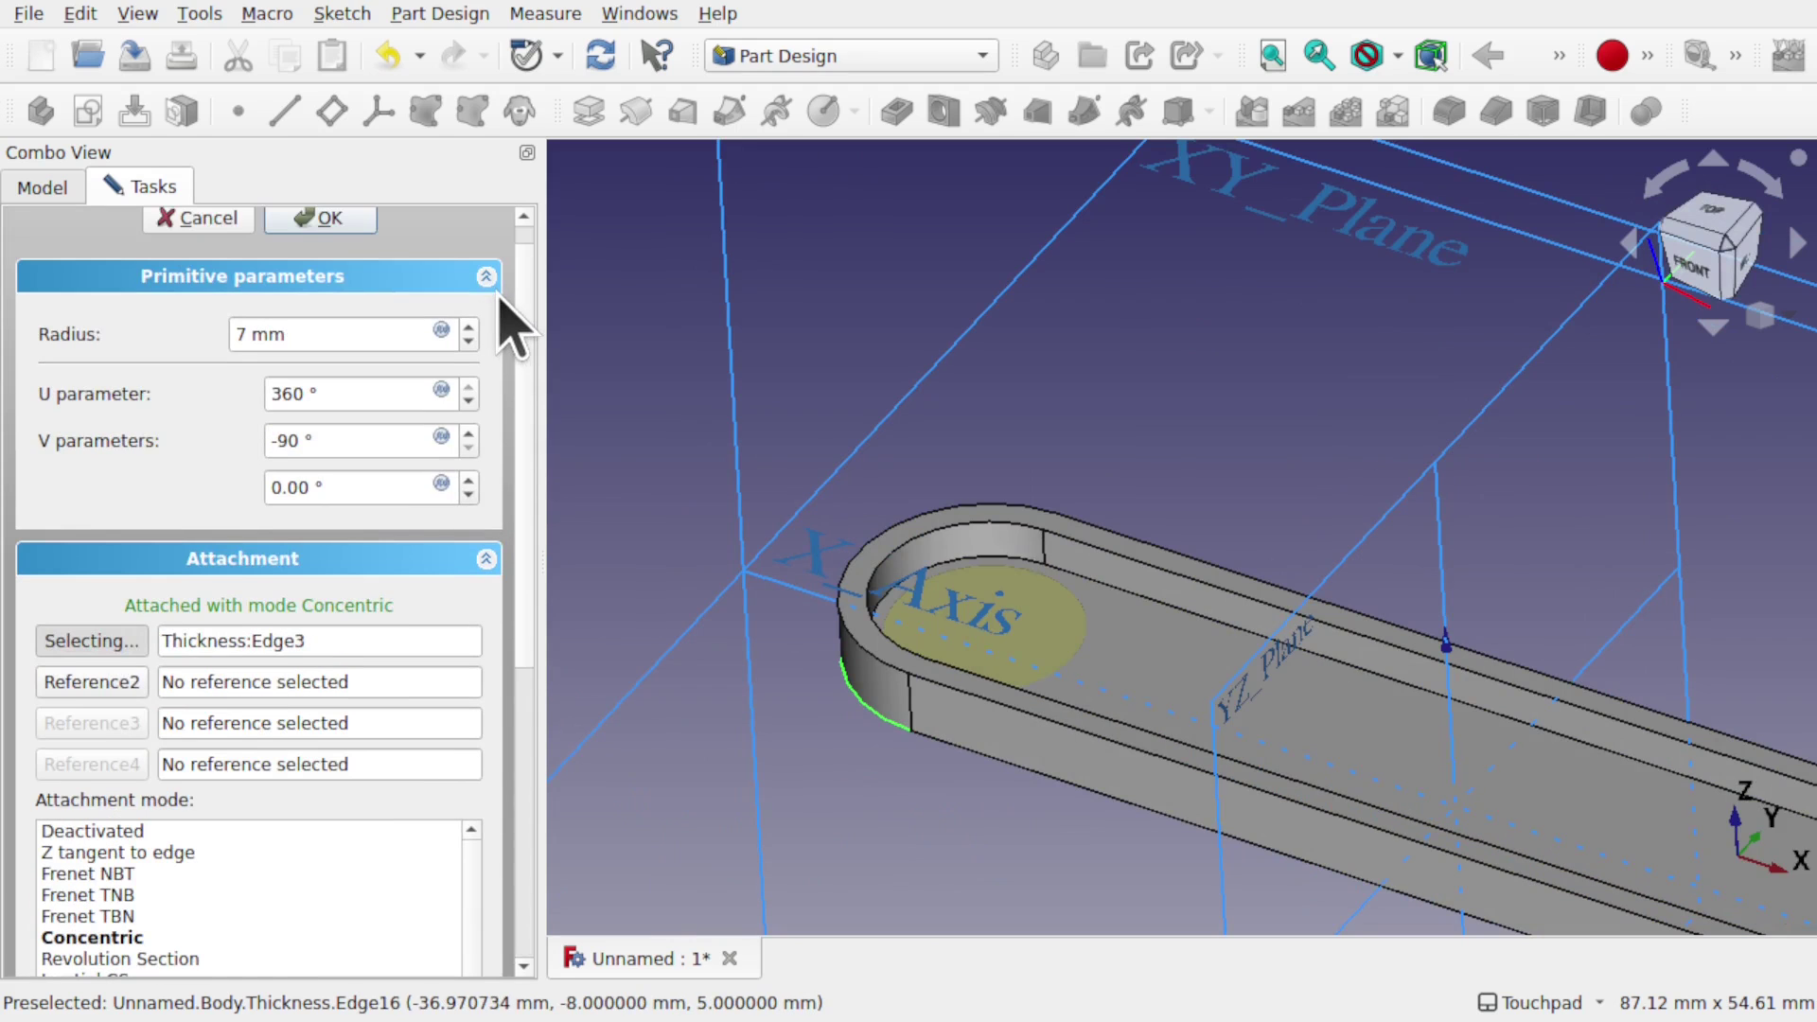
{"action": "left_click", "coordinate": [322, 226]}
Examine the sphere feature's attachment and dimension properties and how the hemisphere meets the tray floor
{"action": "middle_click_drag", "start_coordinate": [1098, 580], "coordinate": [1088, 523]}
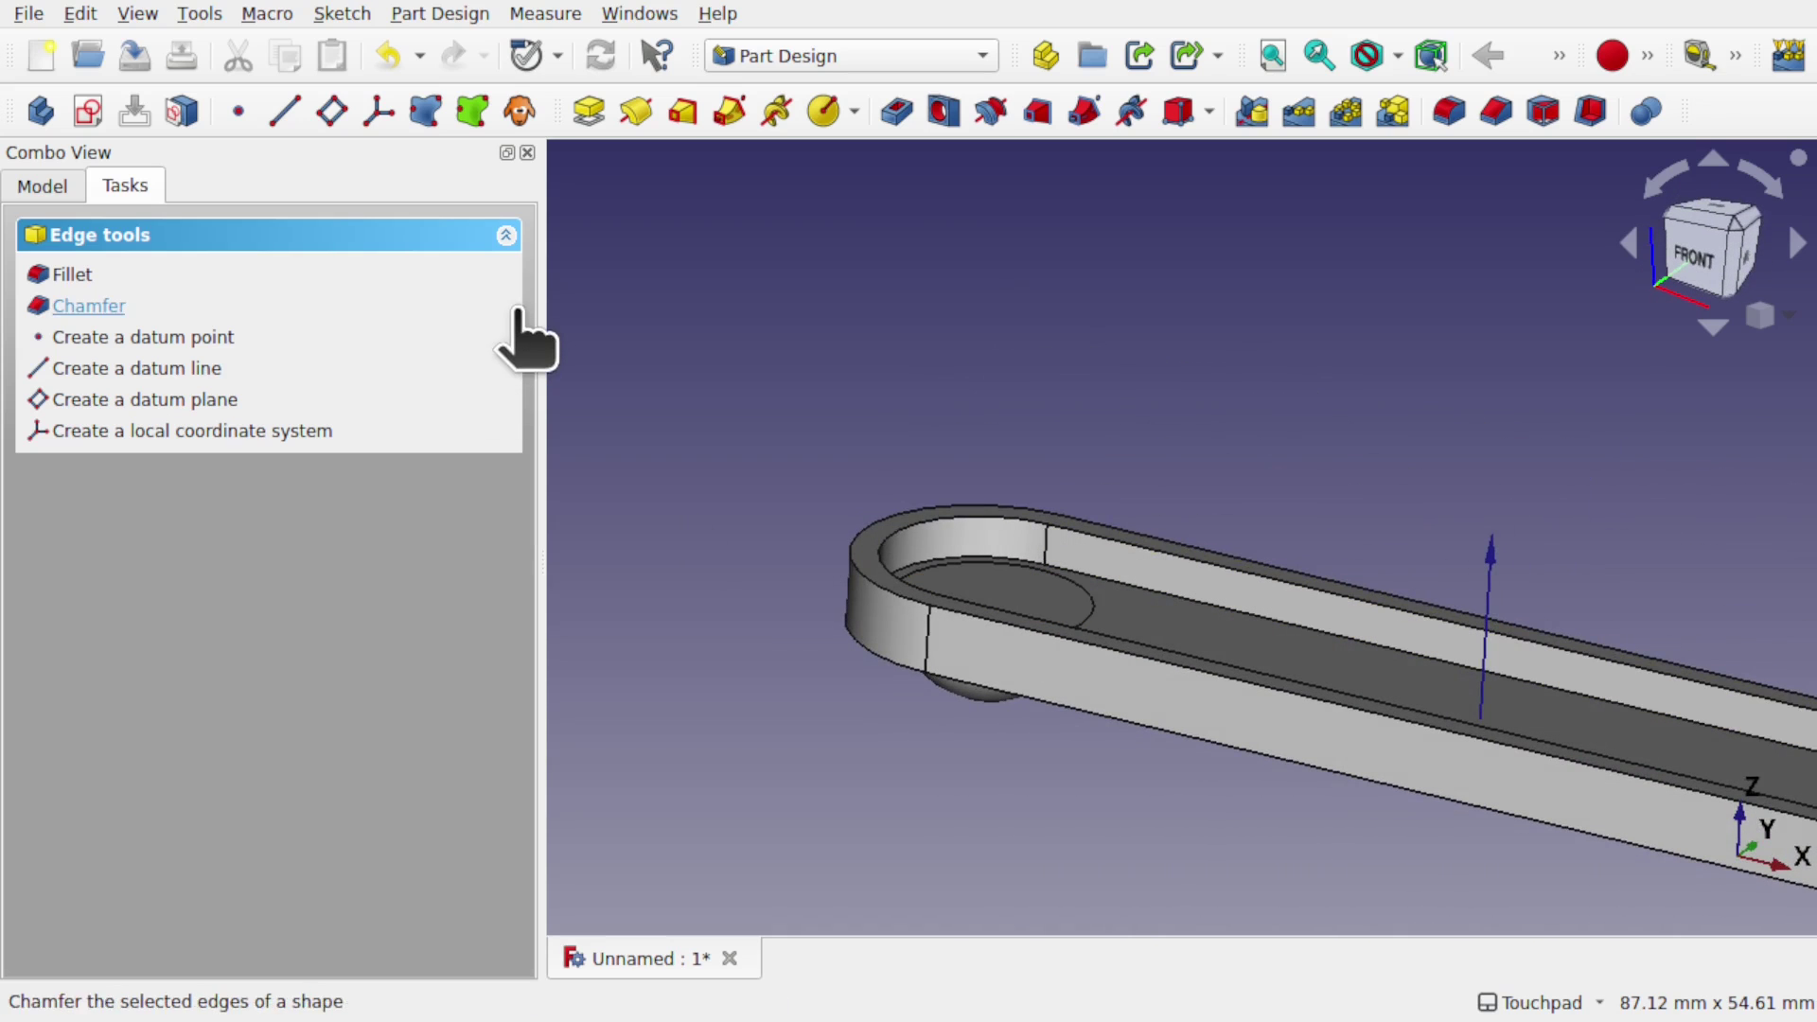
{"action": "left_click", "coordinate": [38, 188]}
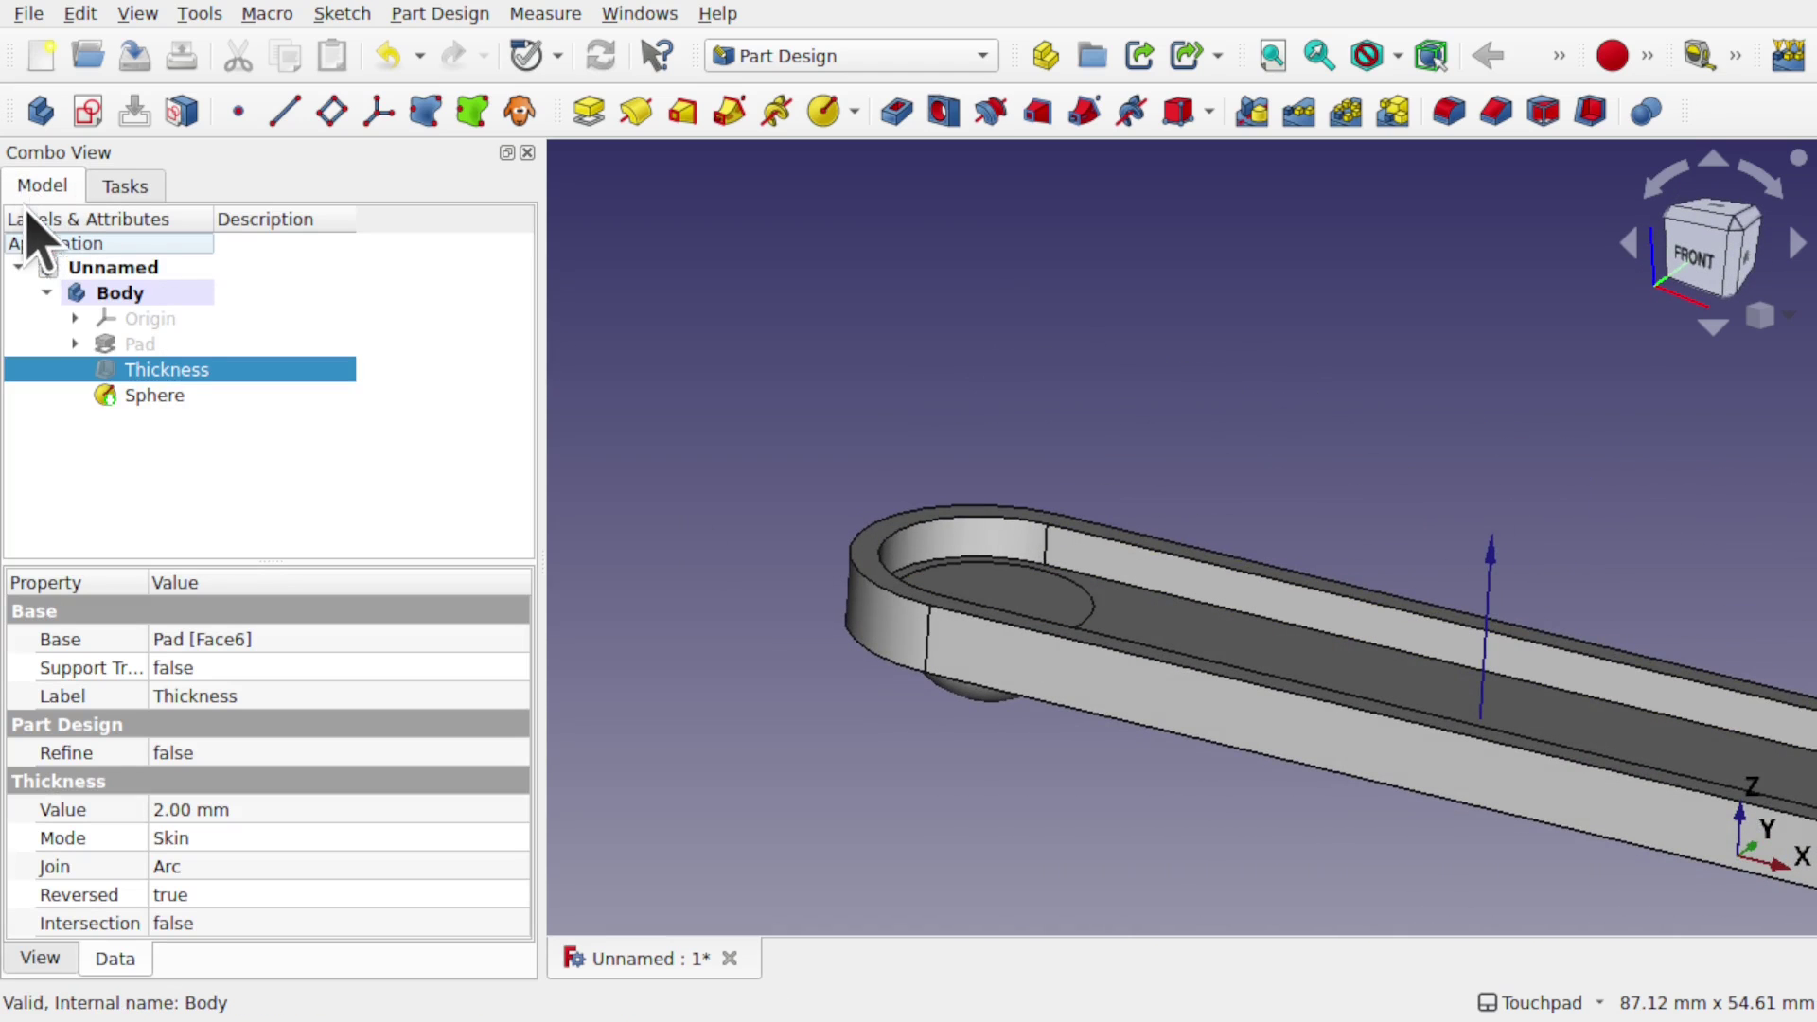
{"action": "left_click", "coordinate": [156, 397]}
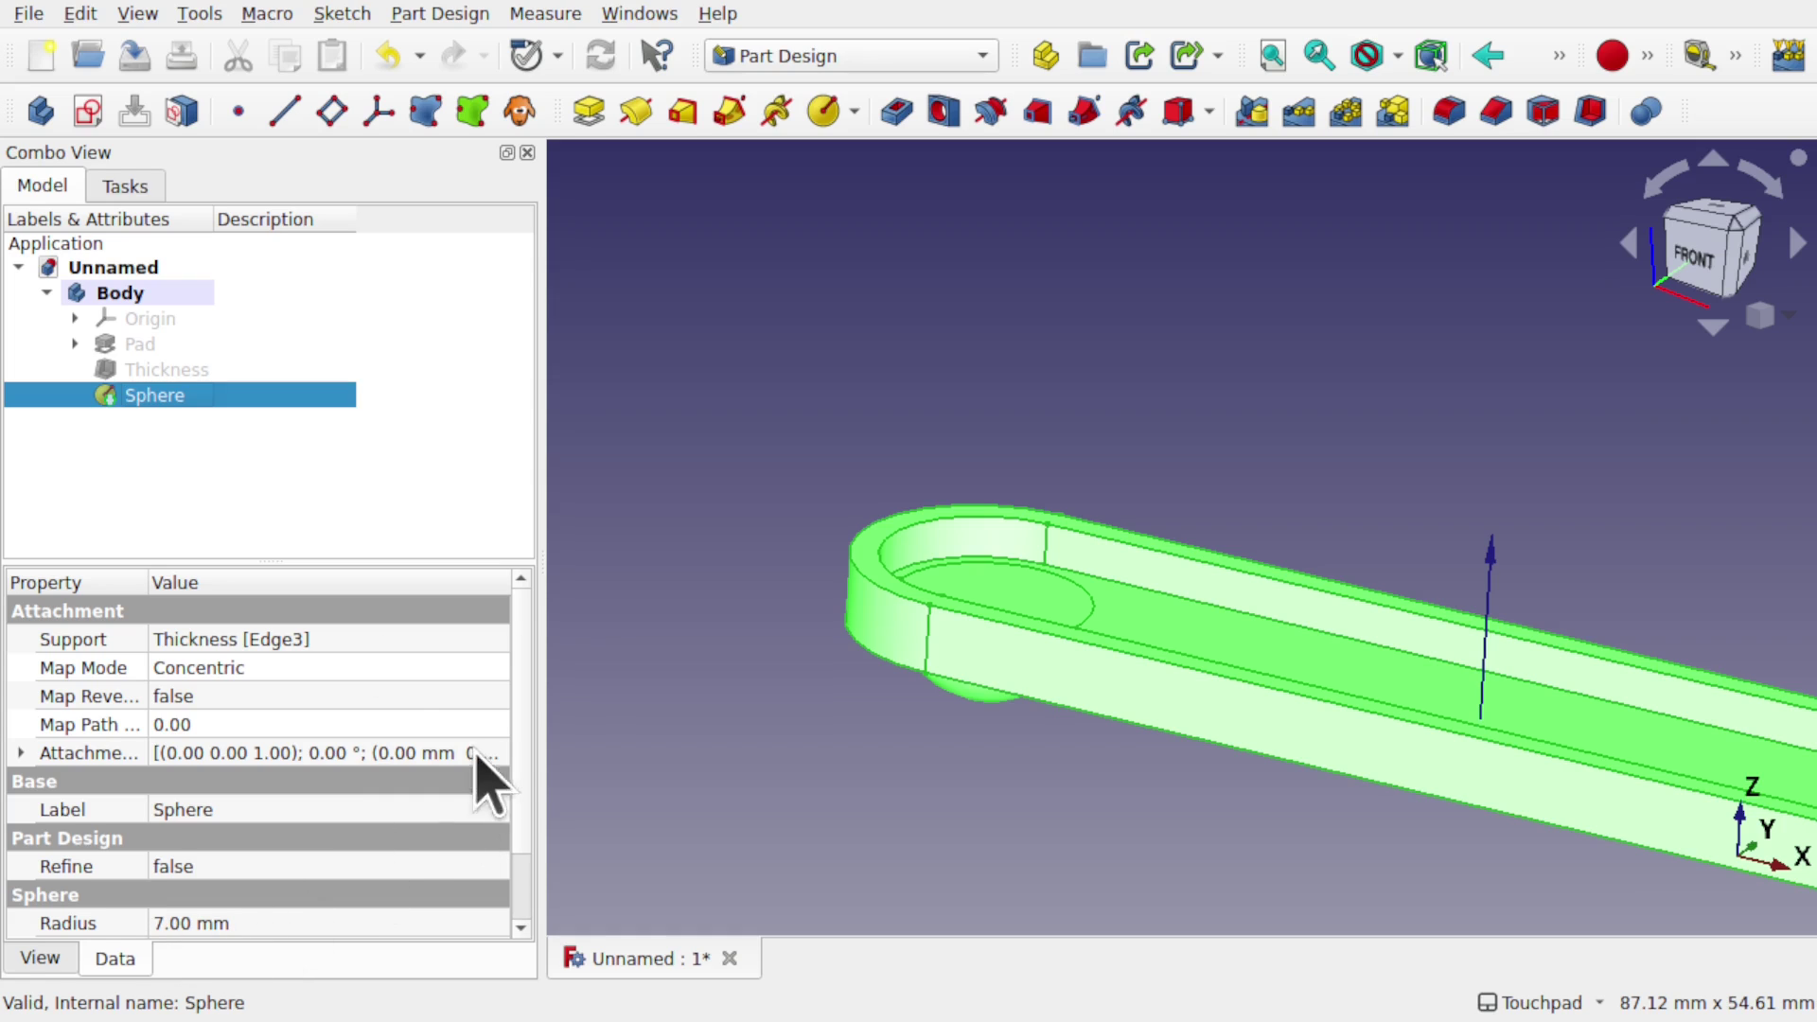
{"action": "scroll", "coordinate": [521, 729], "scroll_direction": "down", "scroll_amount": 3}
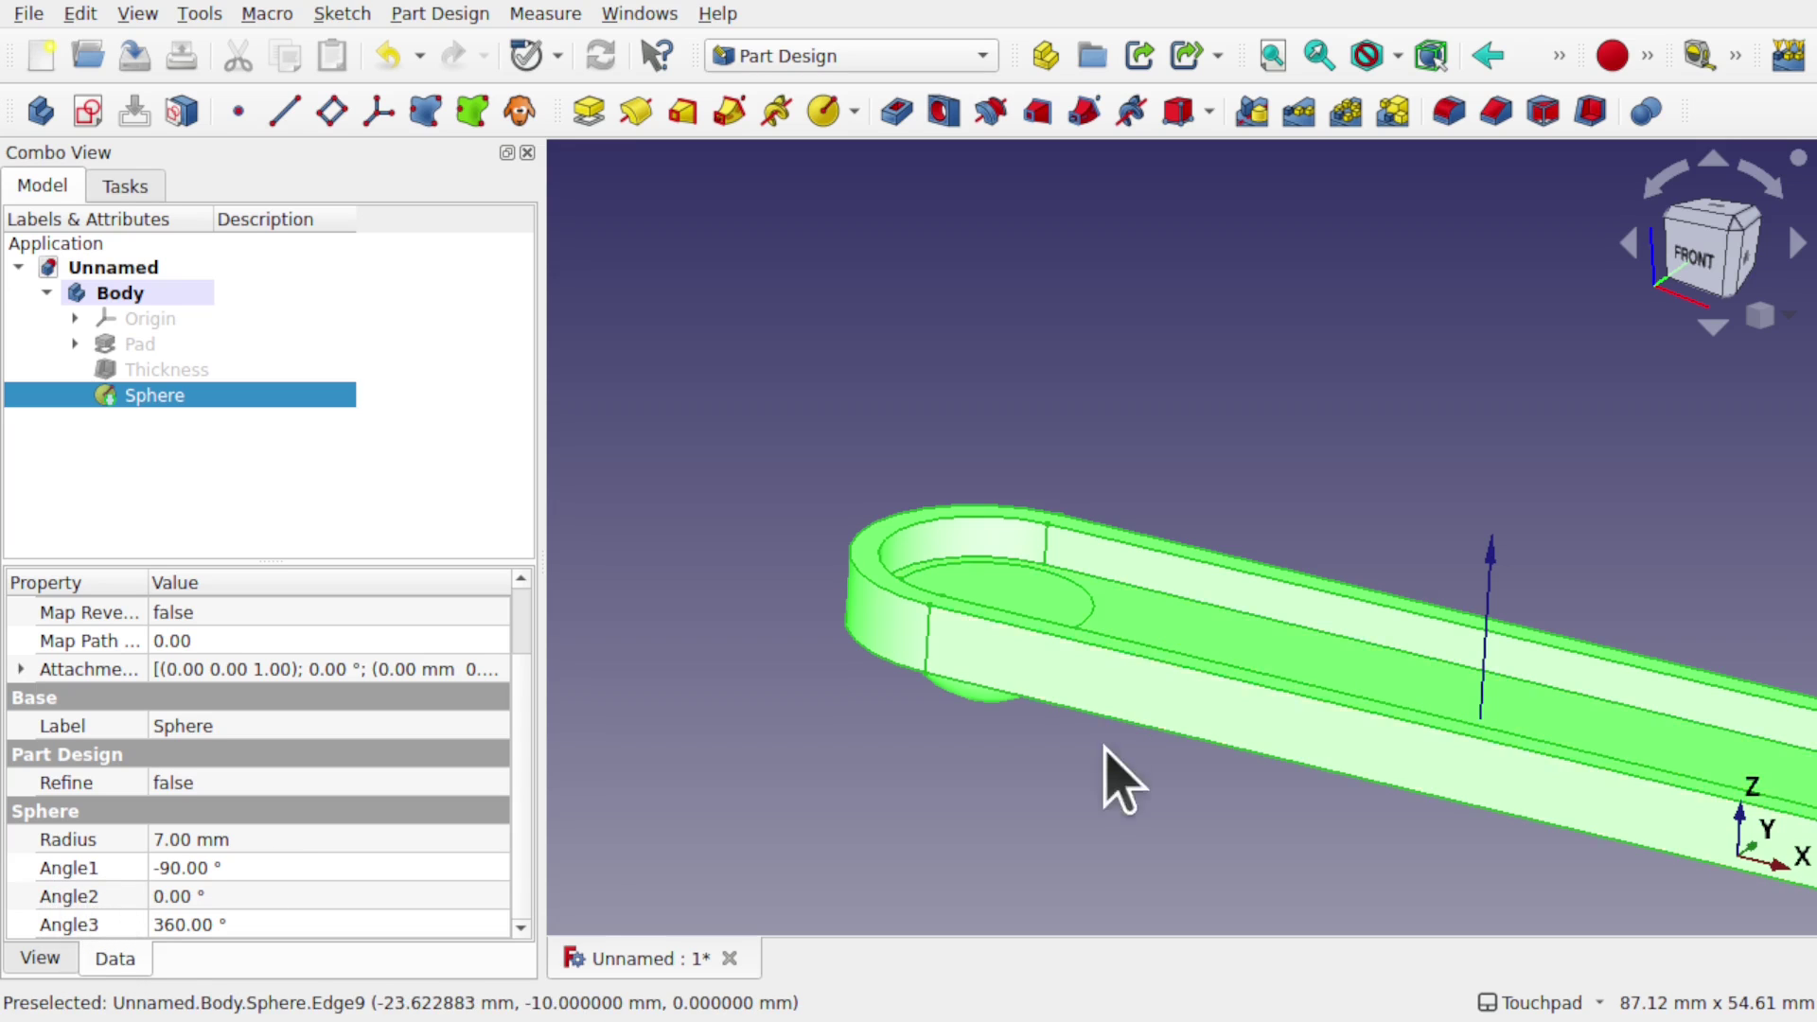
{"action": "middle_click_drag", "start_coordinate": [1115, 771], "coordinate": [1172, 832]}
{"action": "left_click", "coordinate": [1076, 828]}
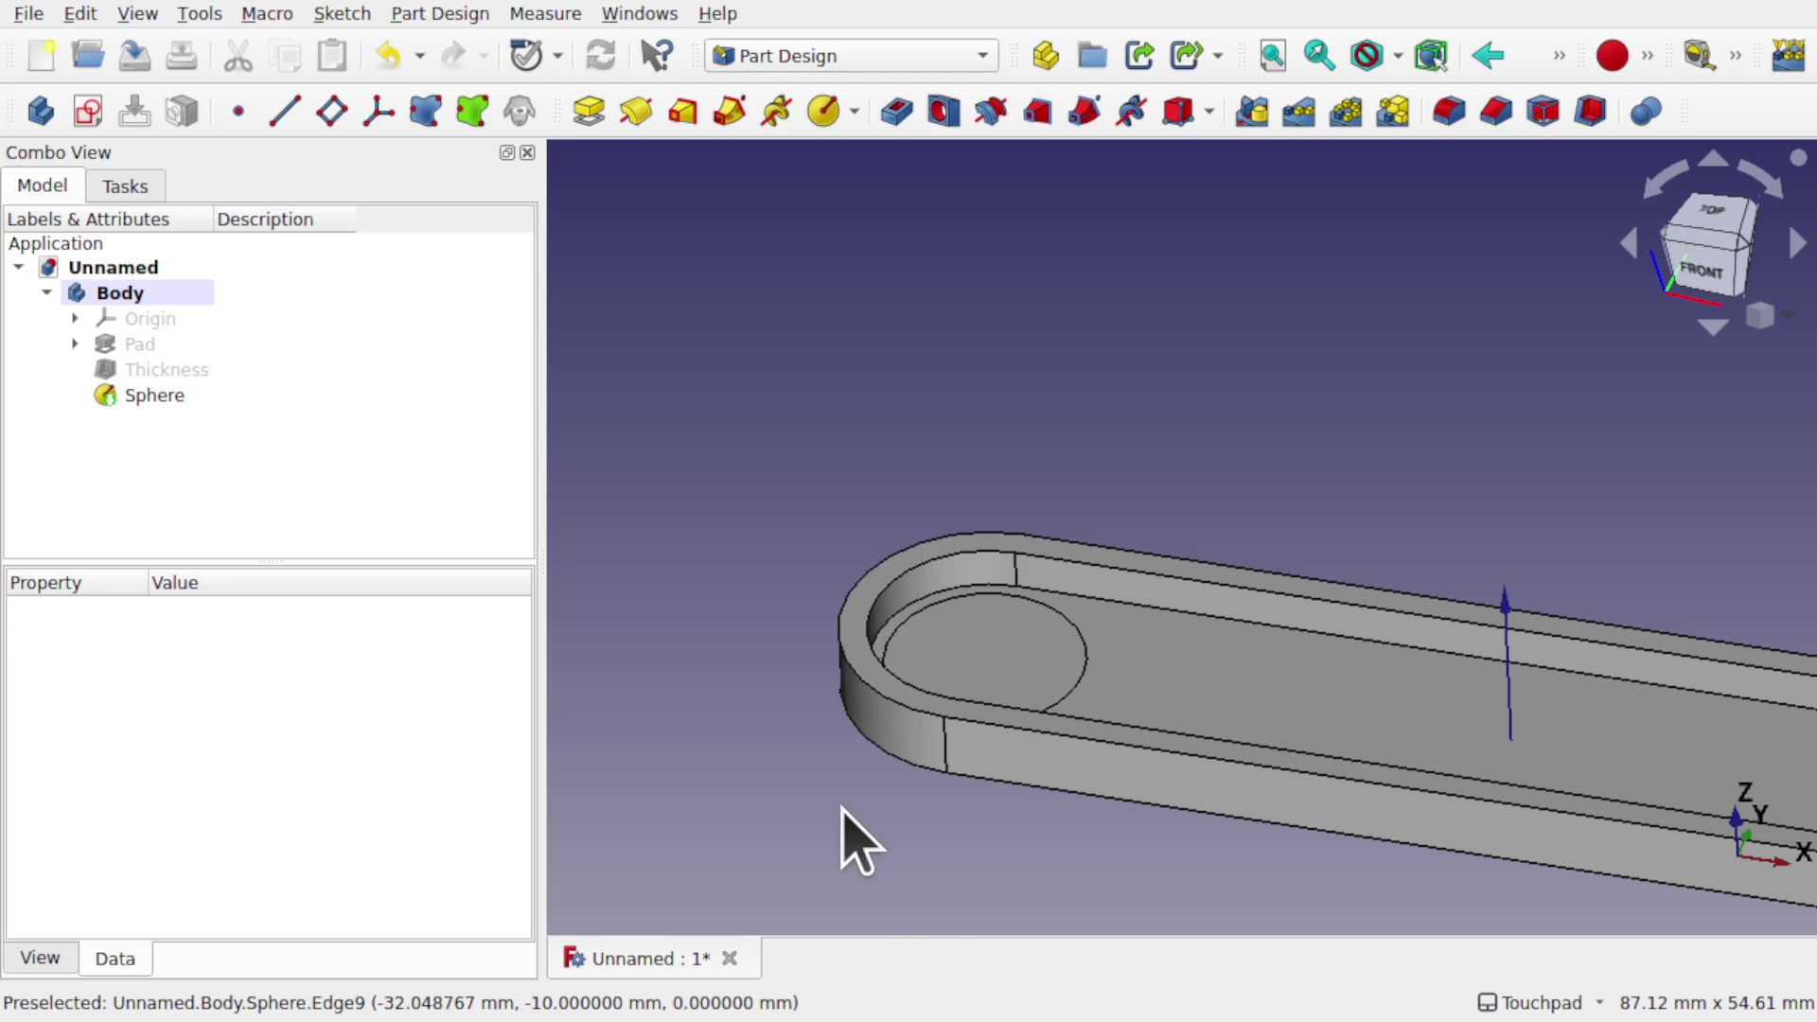
{"action": "left_click_drag", "start_coordinate": [1022, 697], "coordinate": [1186, 788], "text": "alt"}
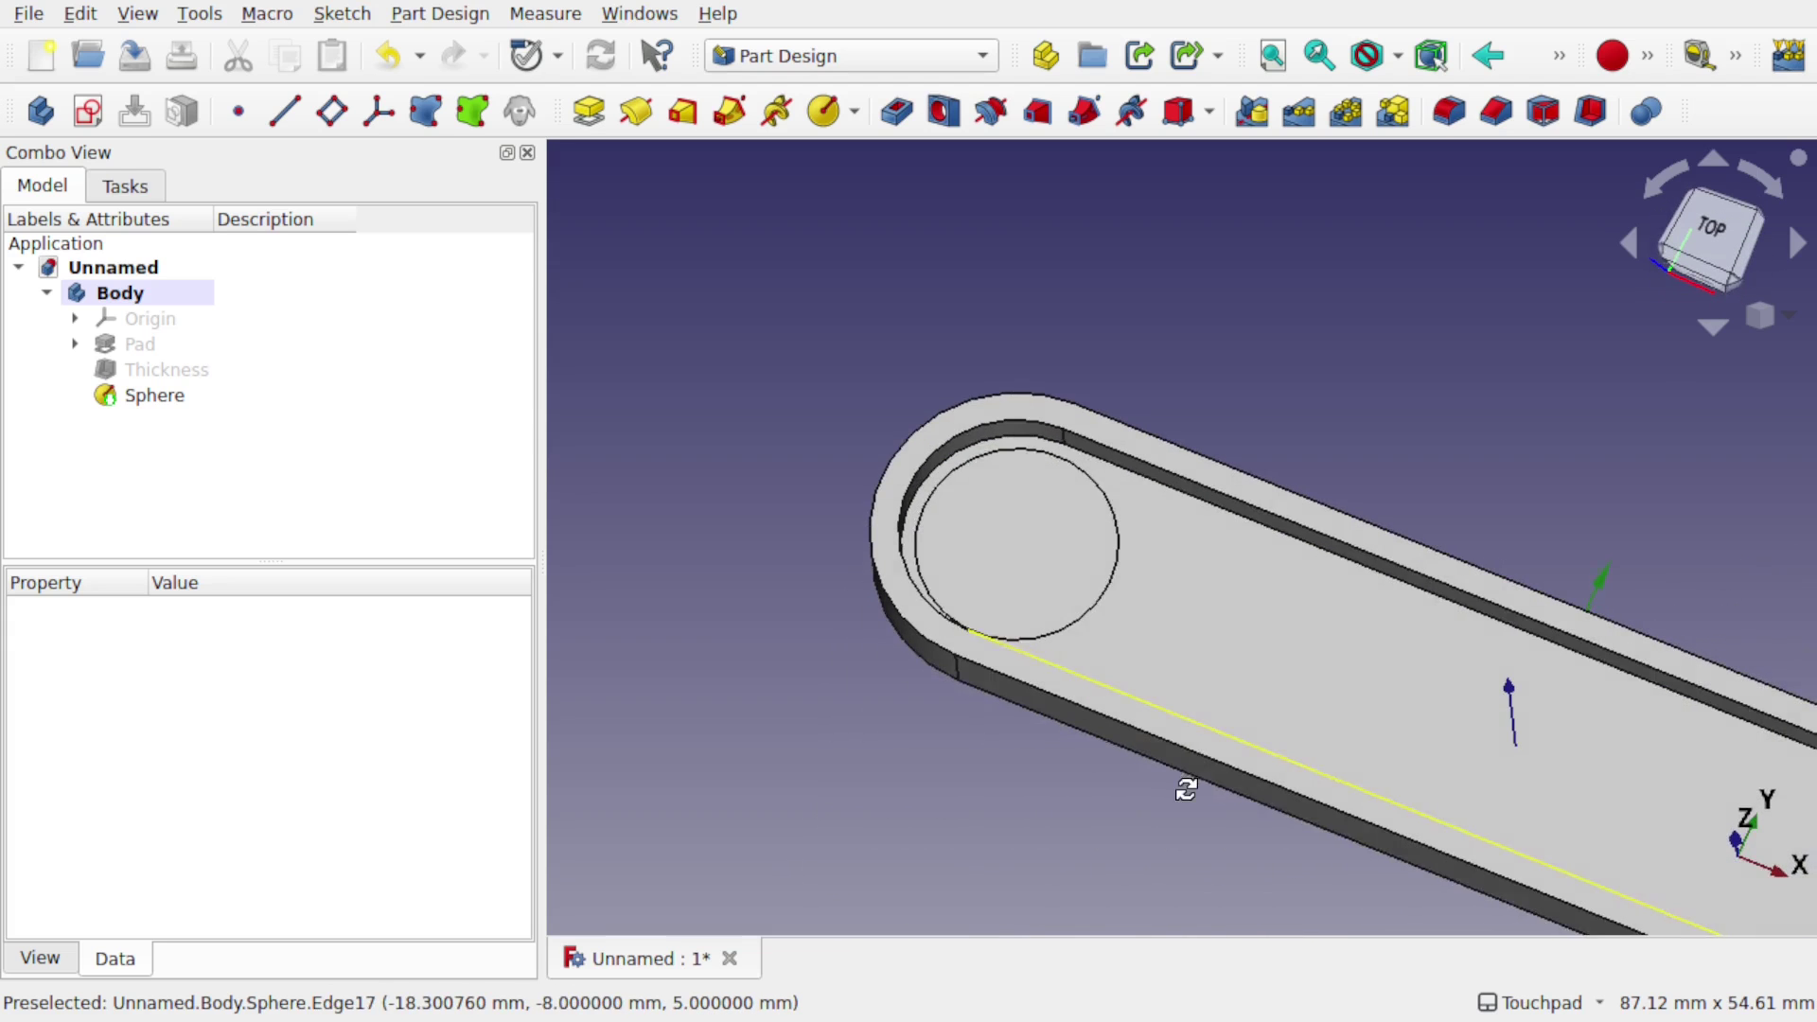
Create a subtractive sphere of 6 mm radius attached with XY on plane to the hemisphere's flat circular face
{"action": "left_click", "coordinate": [1005, 561]}
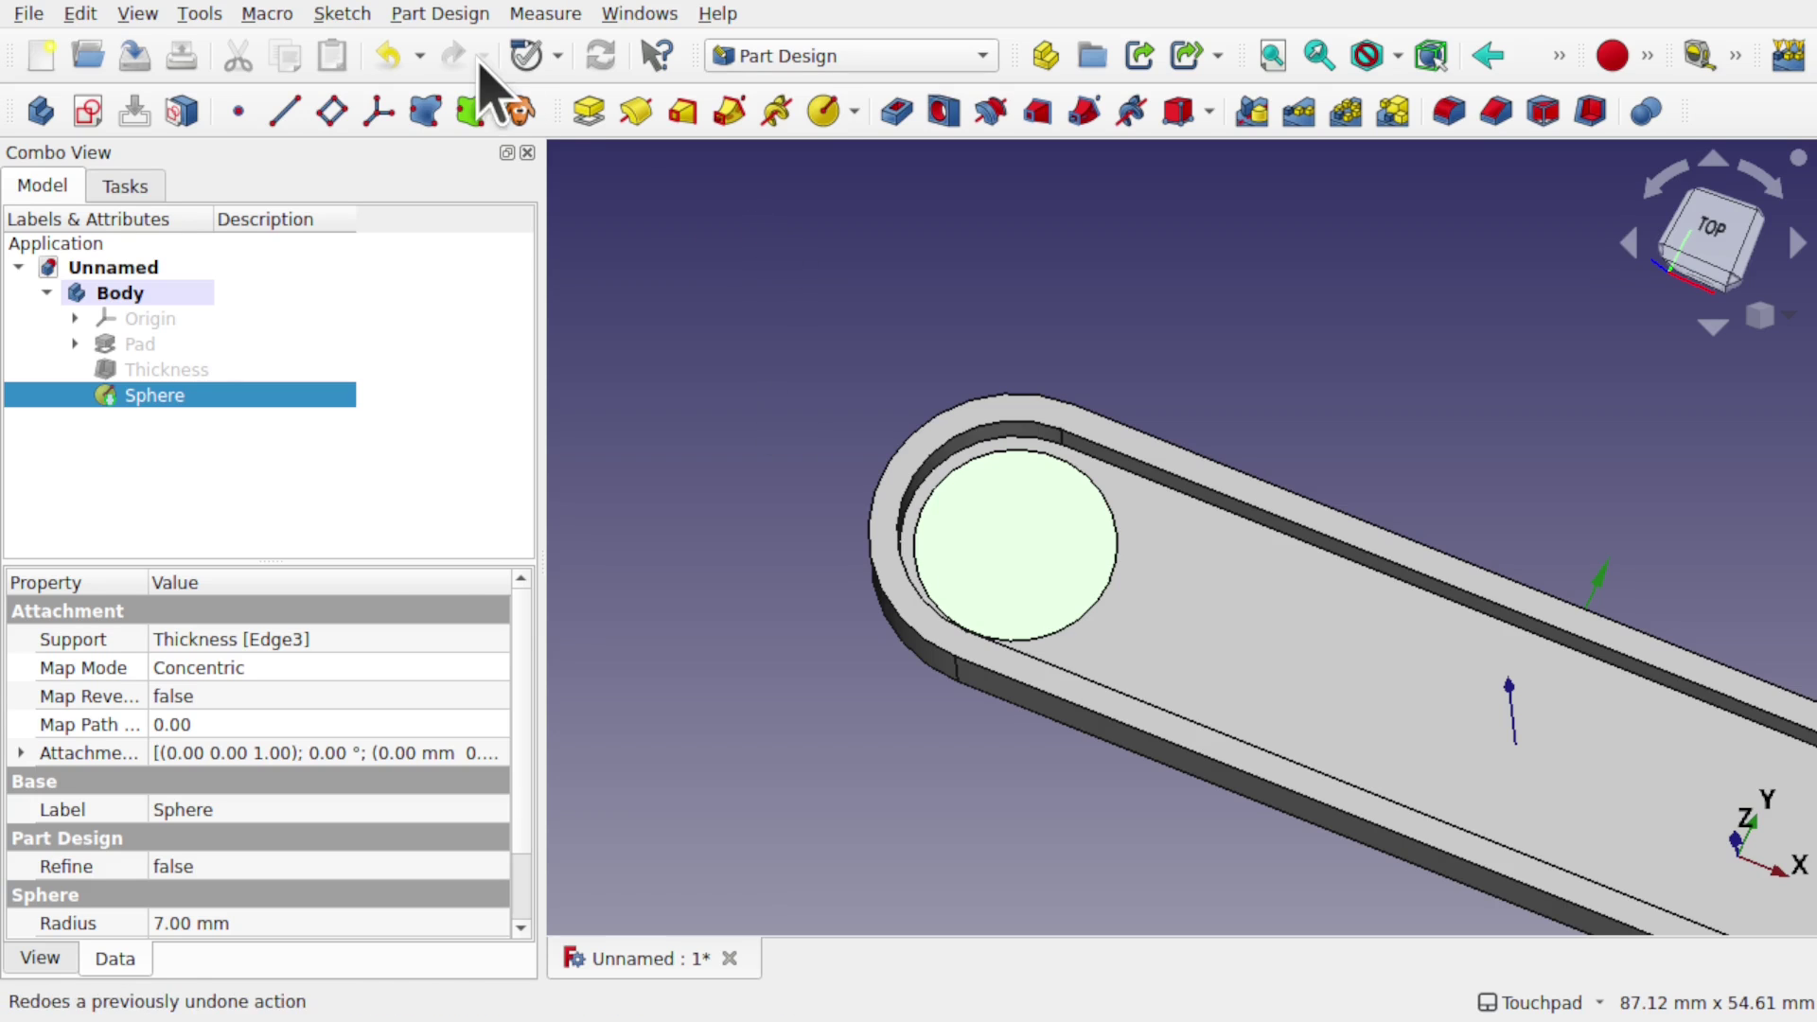
{"action": "left_click", "coordinate": [457, 17]}
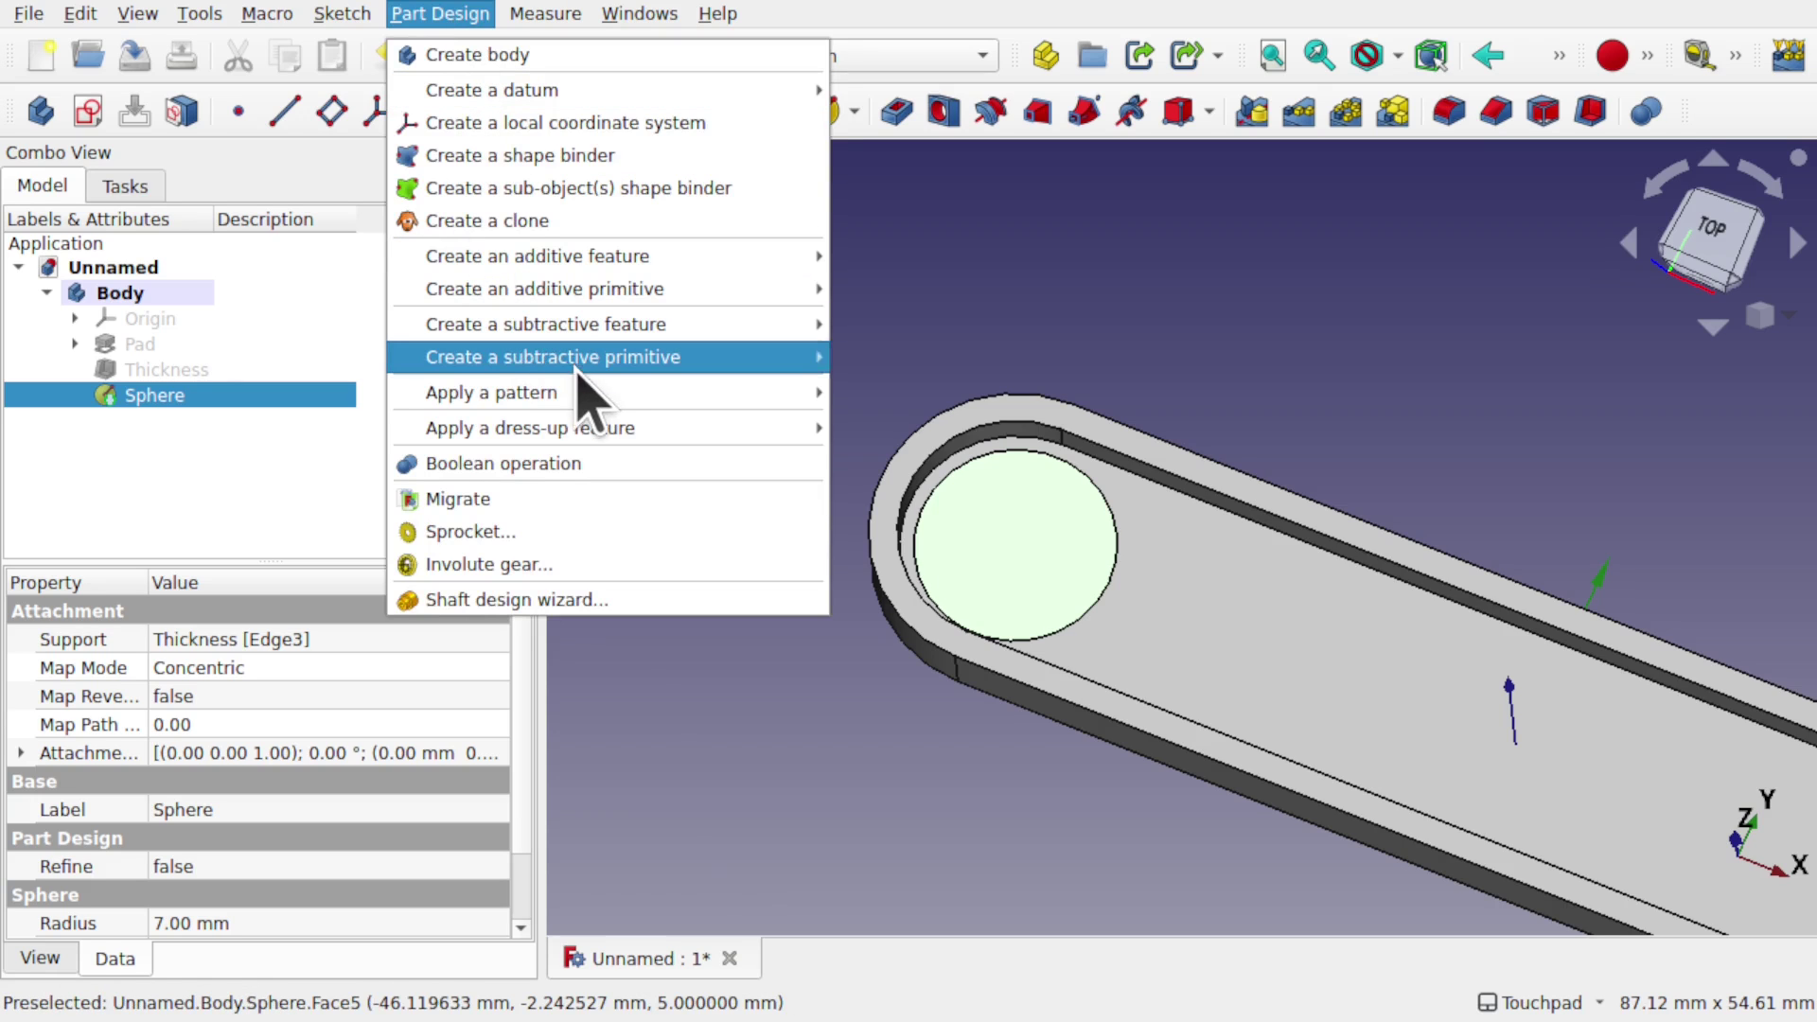
{"action": "mouse_move", "coordinate": [586, 370]}
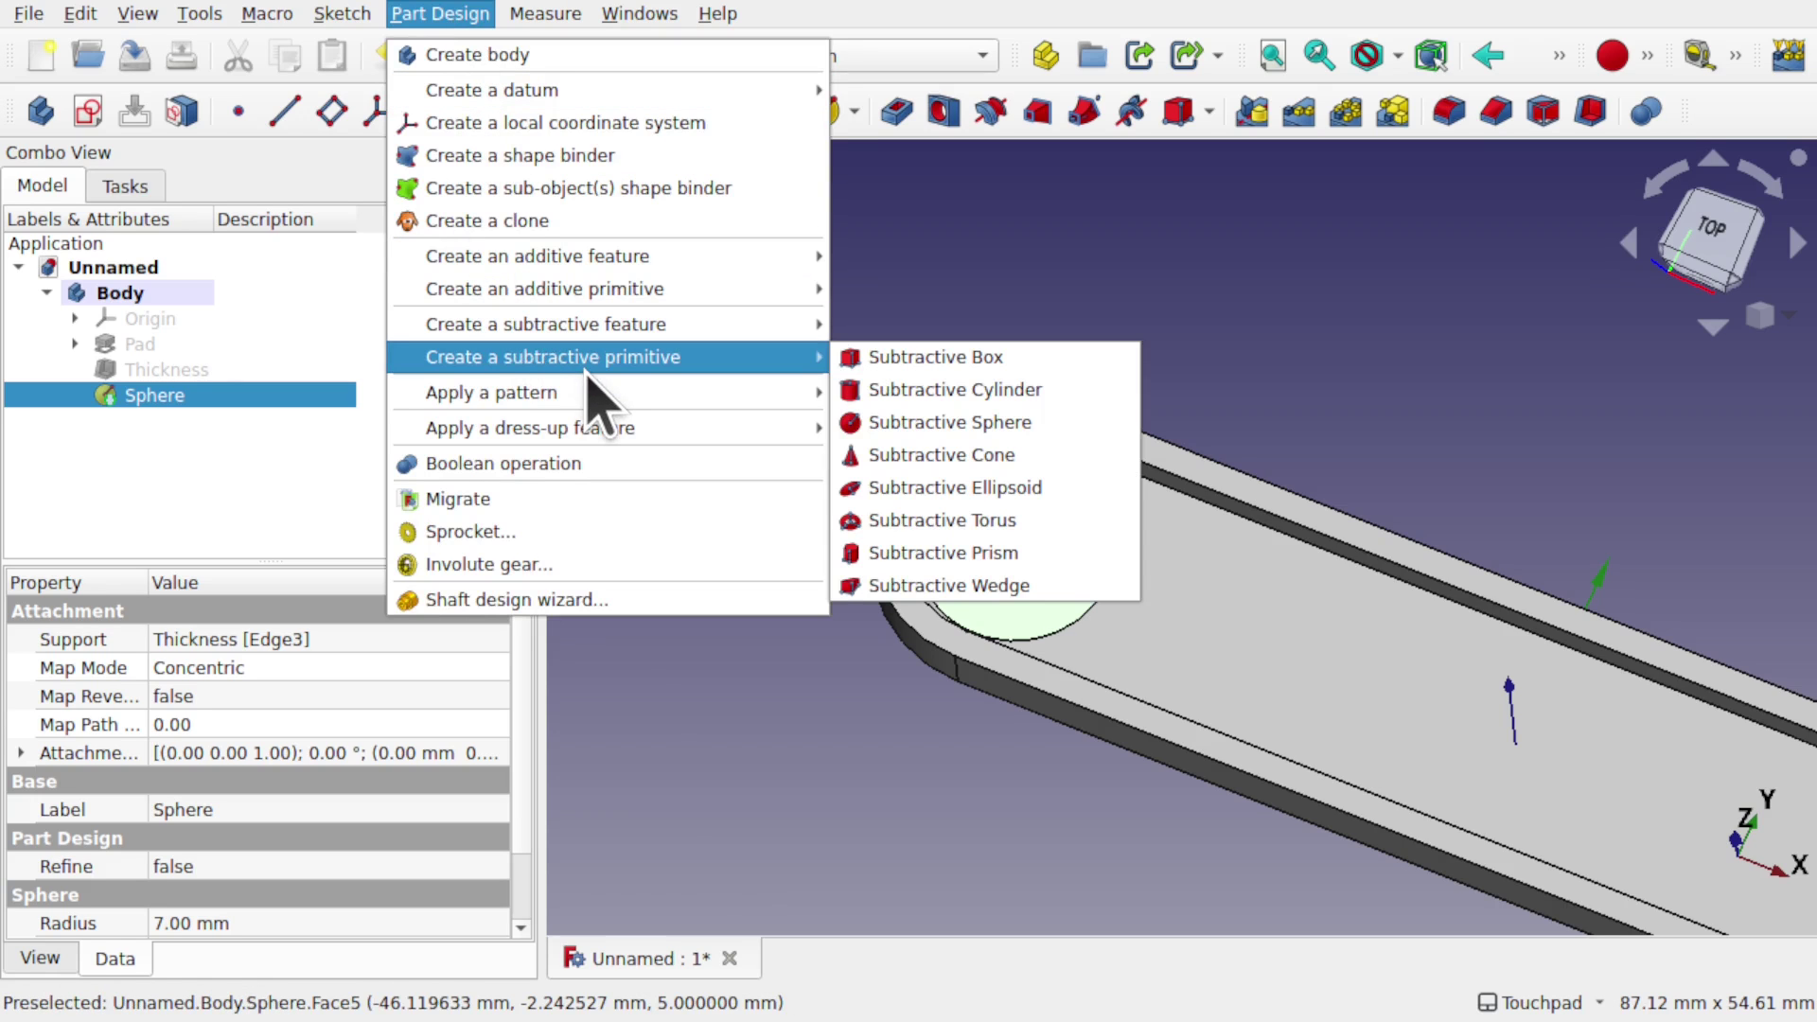
{"action": "left_click", "coordinate": [964, 426]}
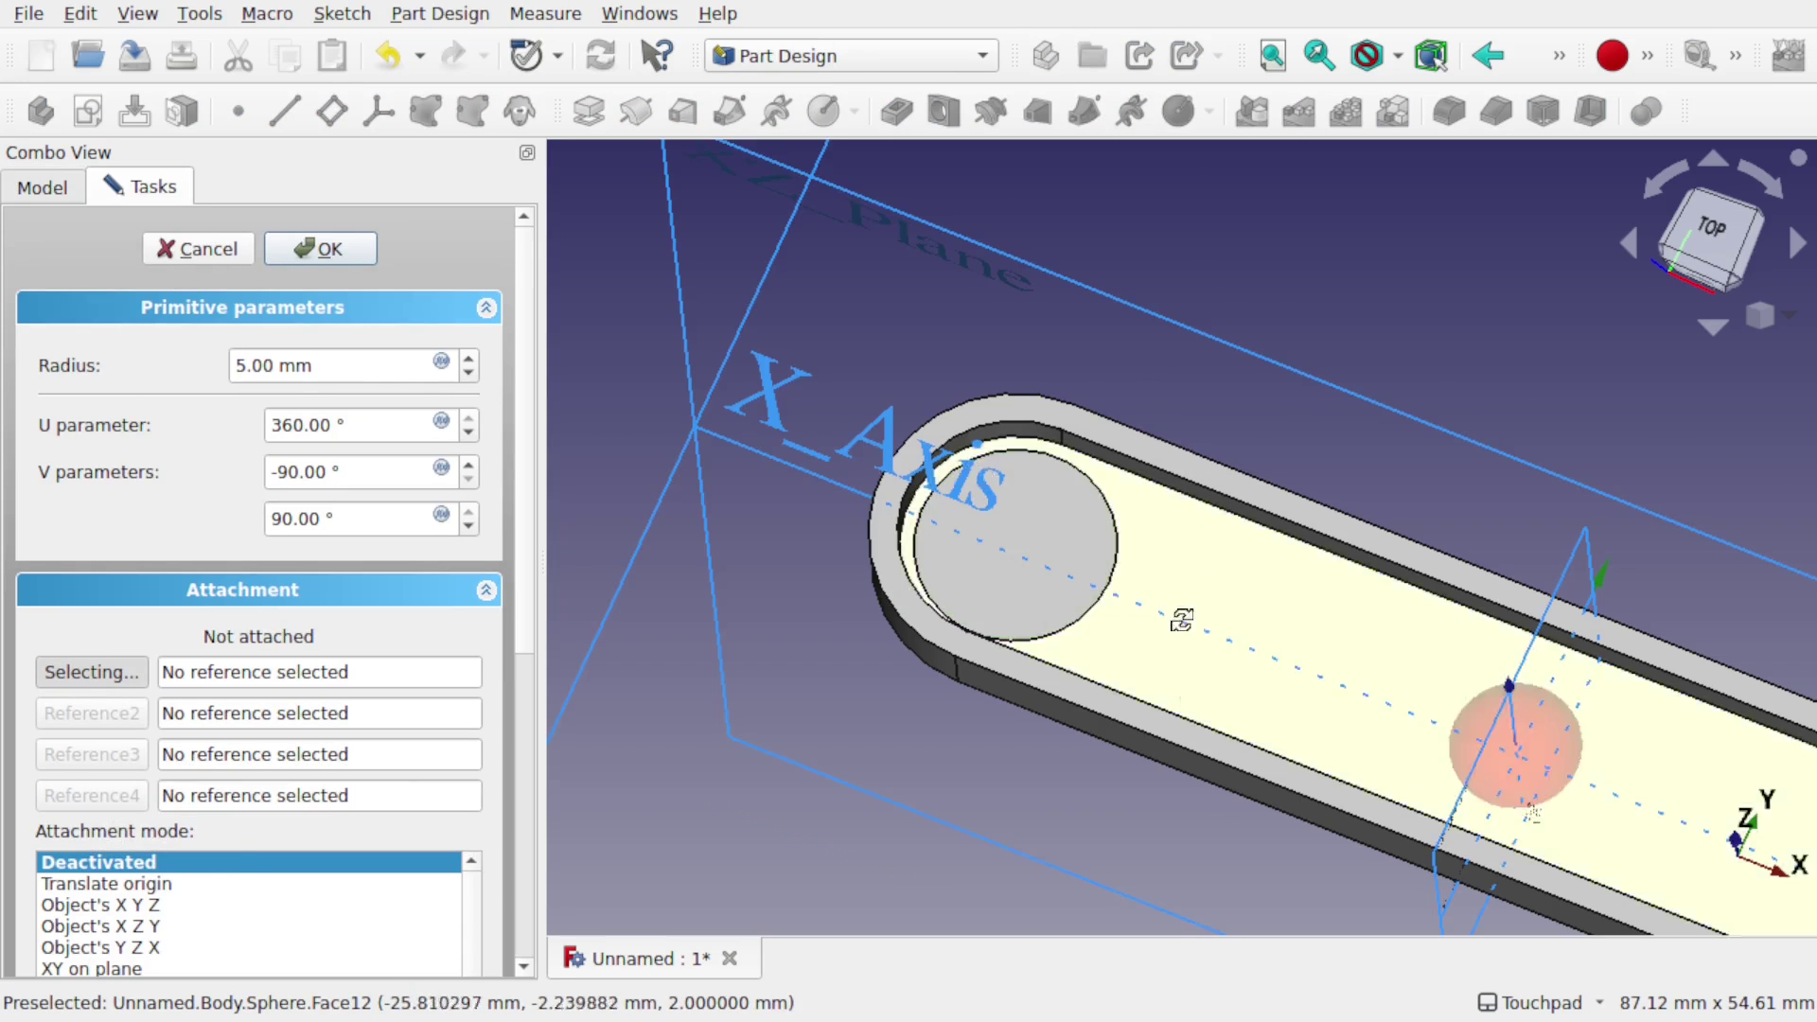
{"action": "middle_click_drag", "start_coordinate": [977, 446], "coordinate": [1140, 629]}
{"action": "left_click", "coordinate": [1041, 582]}
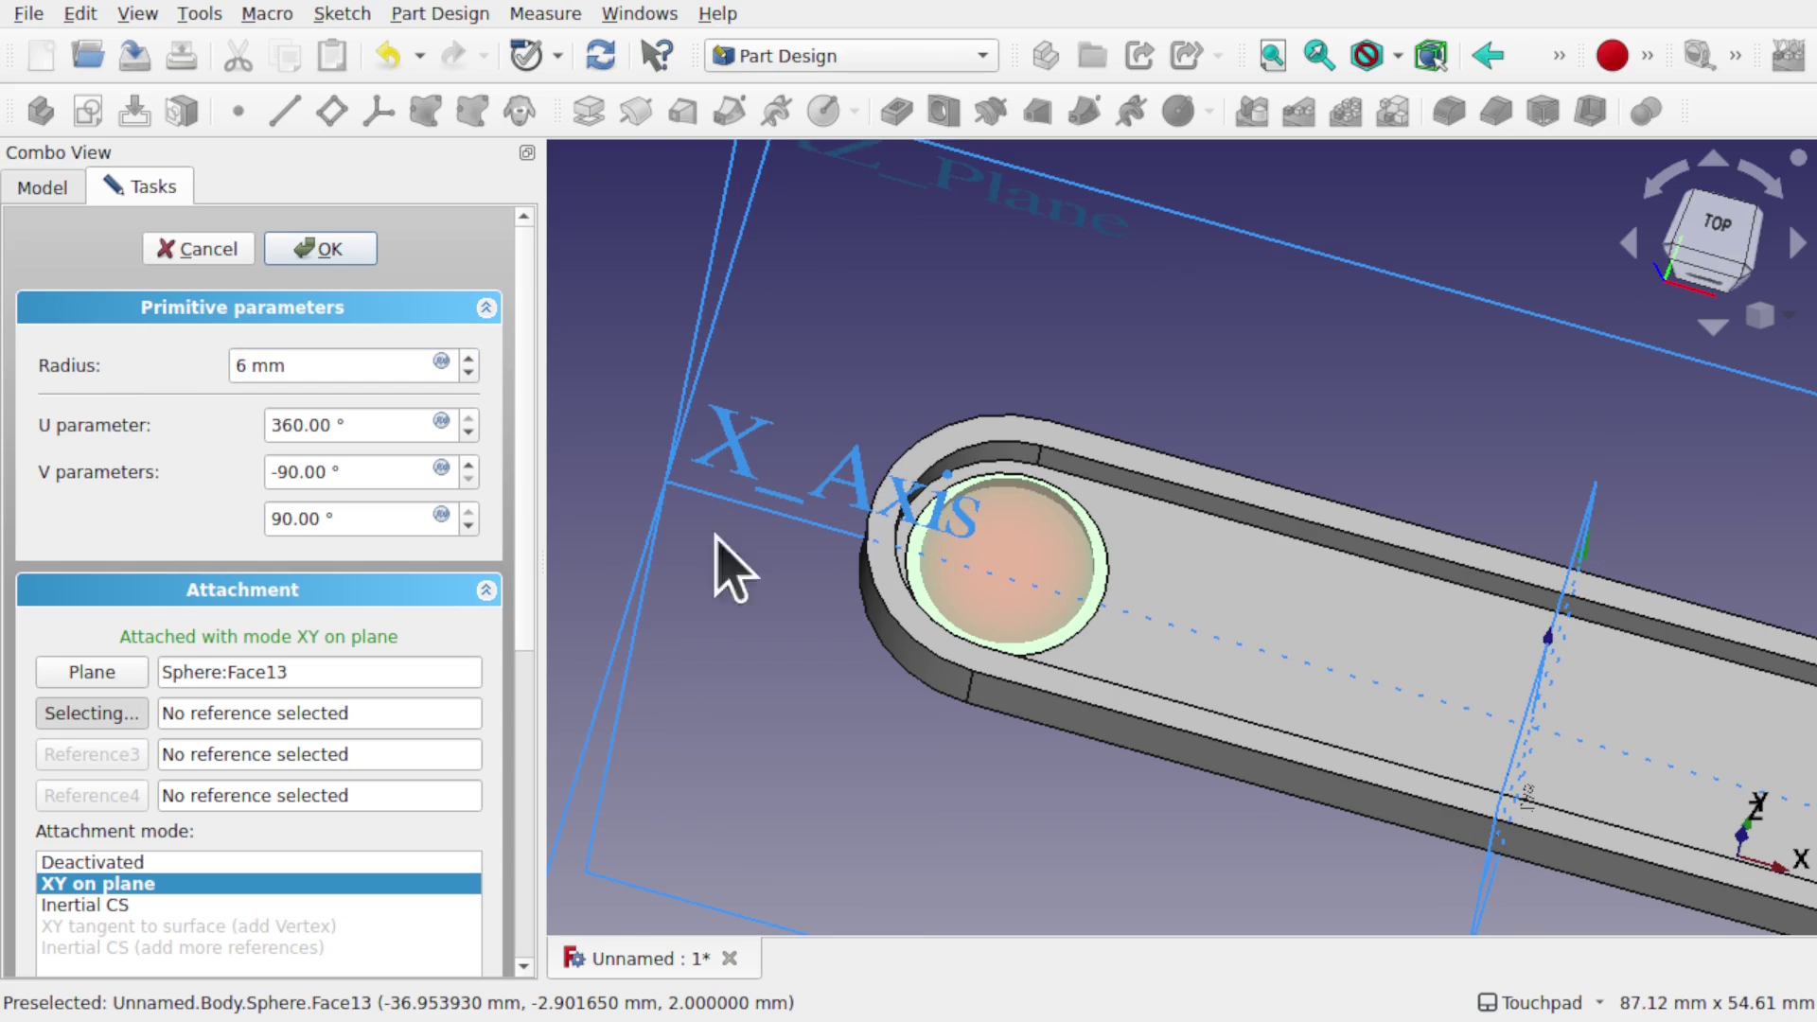
{"action": "middle_click_drag", "start_coordinate": [733, 568], "coordinate": [1061, 610]}
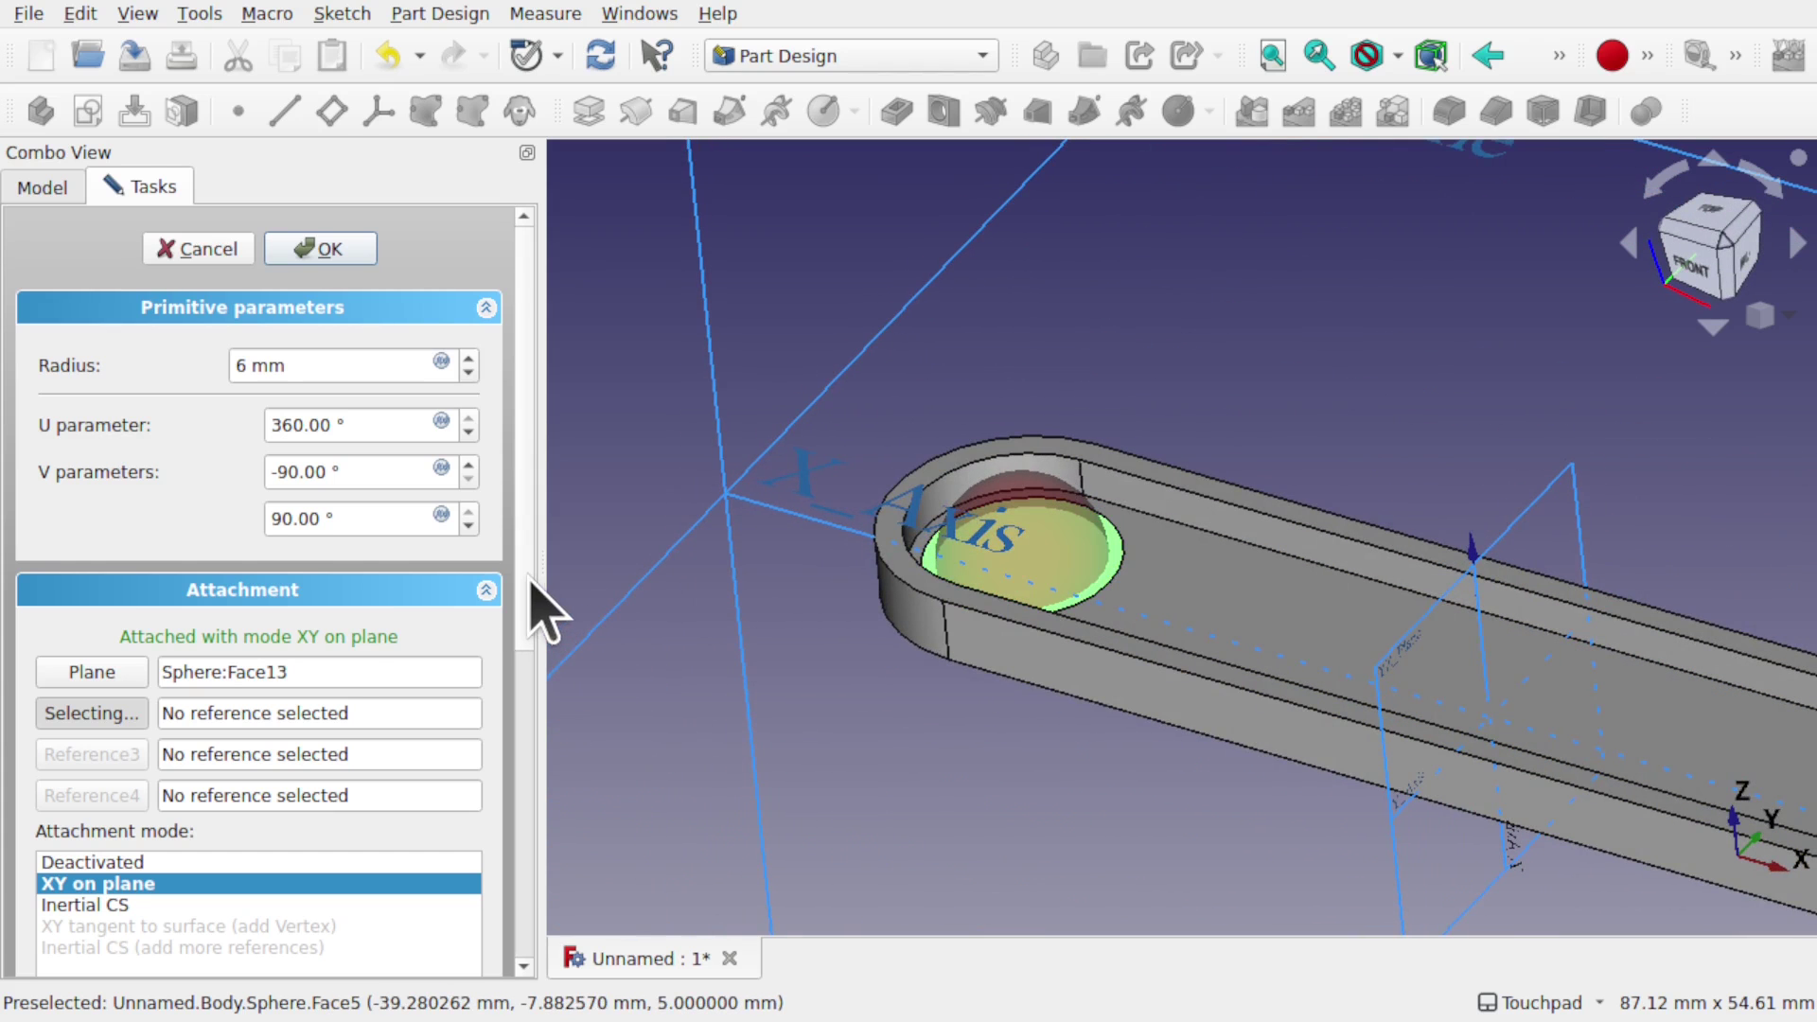
{"action": "scroll", "coordinate": [539, 662], "scroll_direction": "down", "scroll_amount": 10}
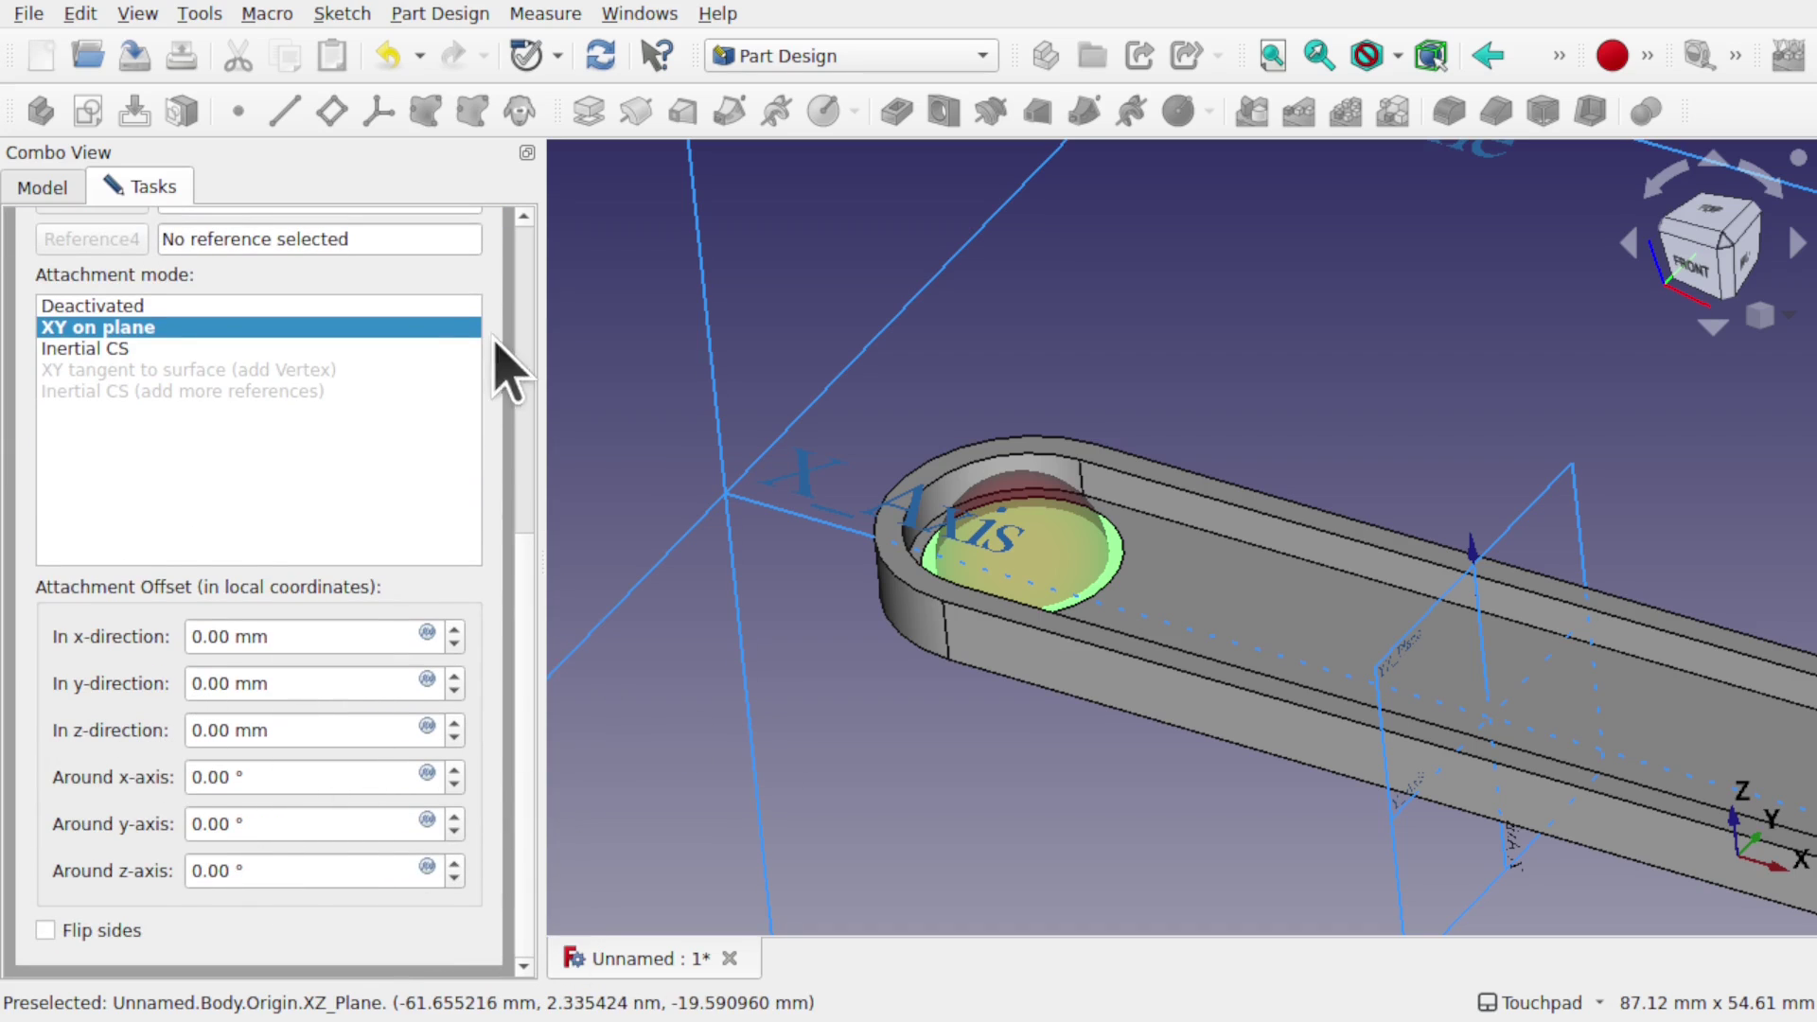
{"action": "scroll", "coordinate": [533, 296], "scroll_direction": "up", "scroll_amount": 10}
{"action": "left_click", "coordinate": [362, 254]}
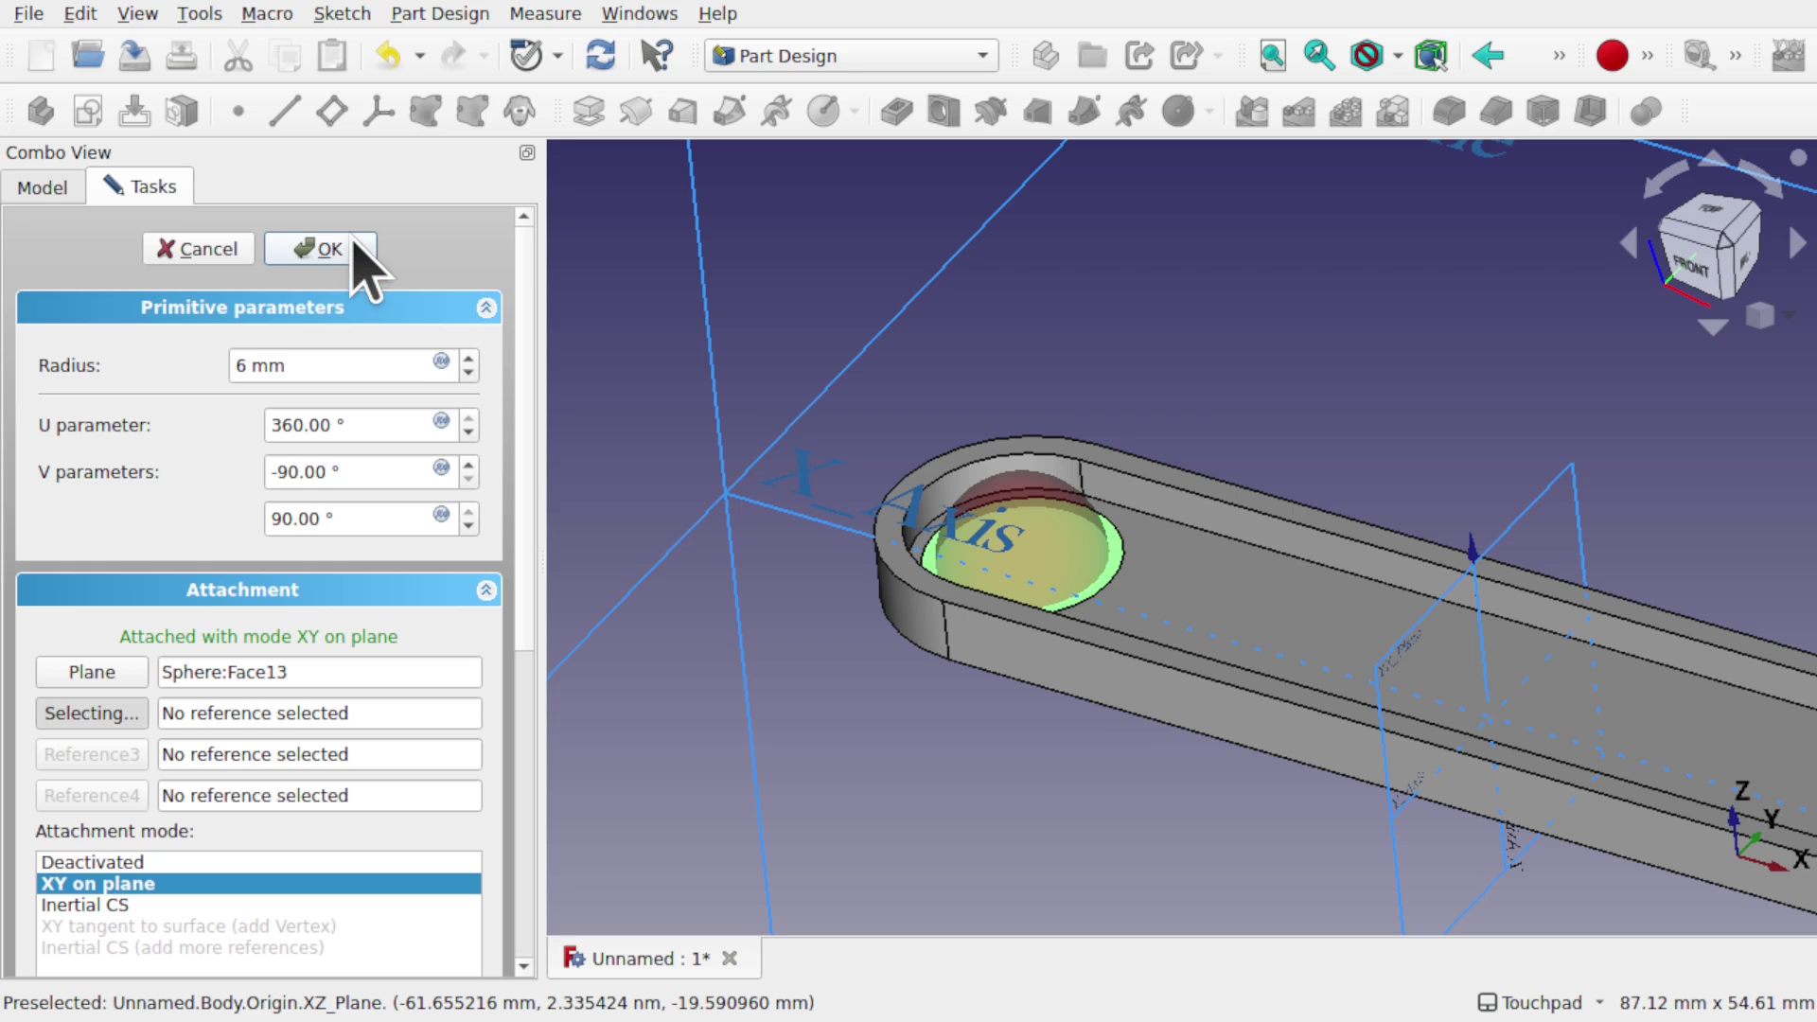
Sketch a small circle on the tray's inner floor face, centred on the sketch origin at the middle of the spherical hollow
{"action": "key", "text": "2"}
{"action": "middle_click_drag", "start_coordinate": [1138, 675], "coordinate": [1046, 552]}
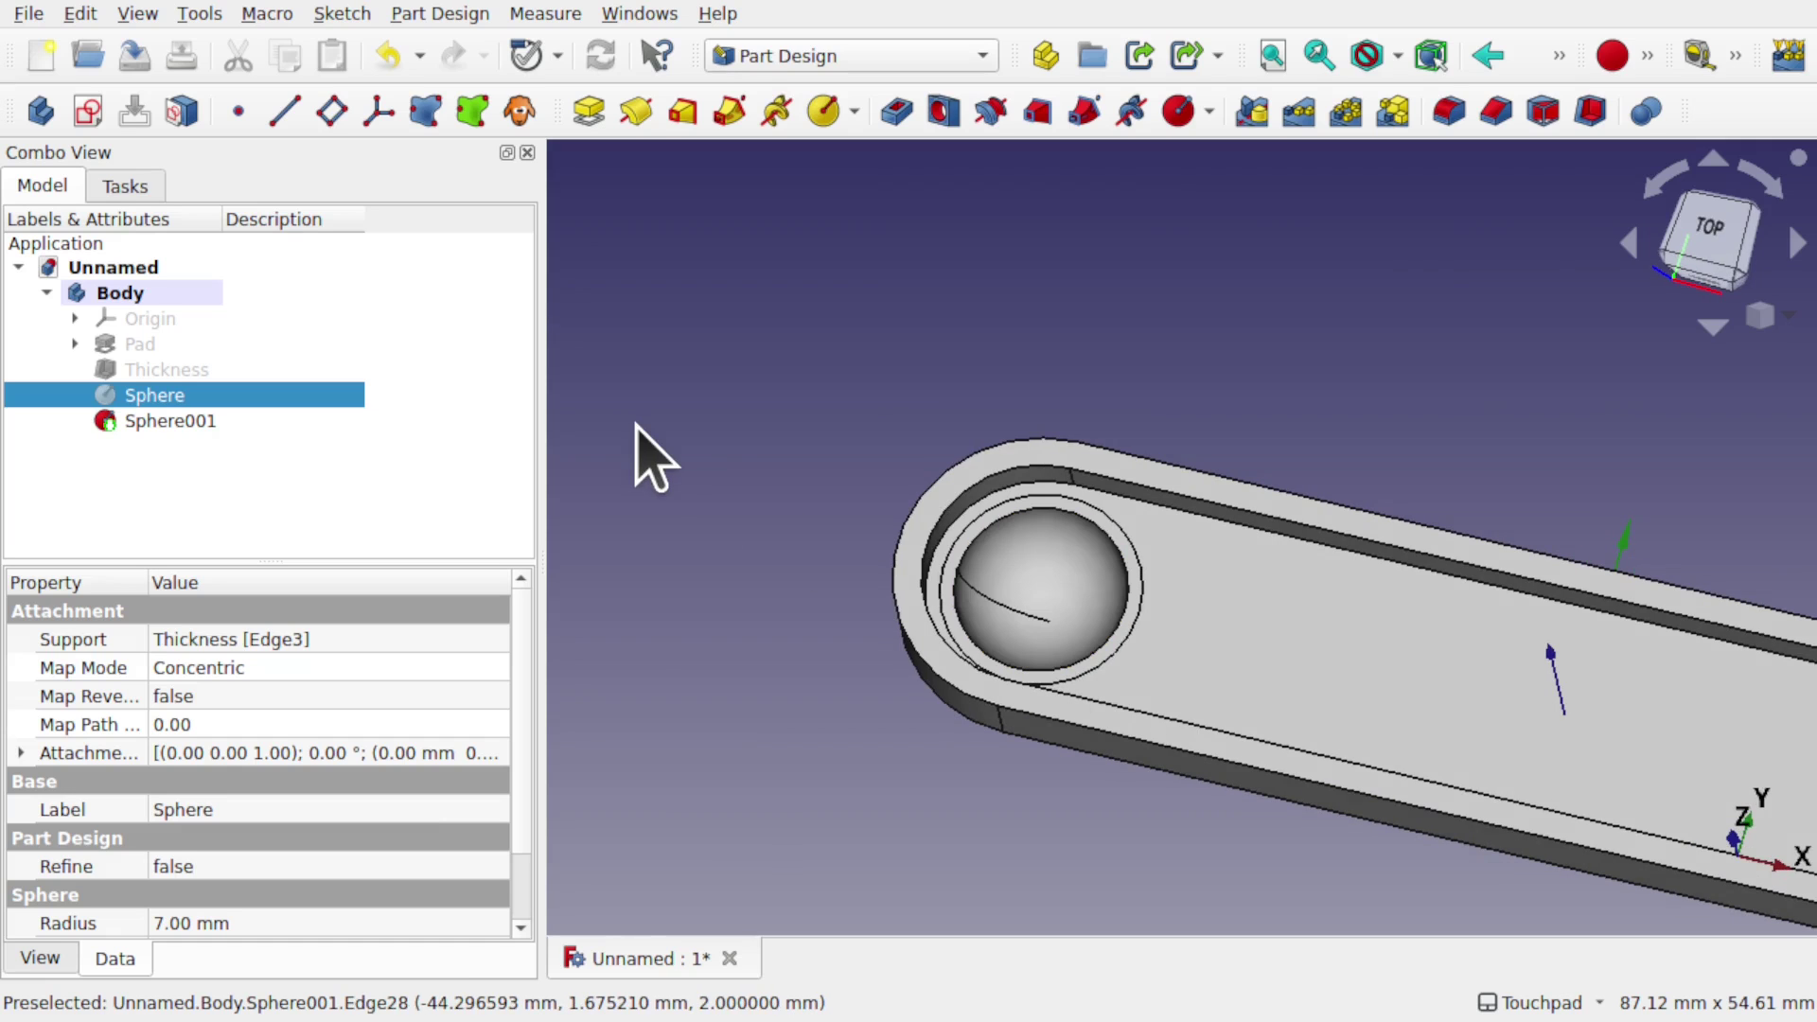
{"action": "middle_click_drag", "start_coordinate": [709, 494], "coordinate": [851, 690]}
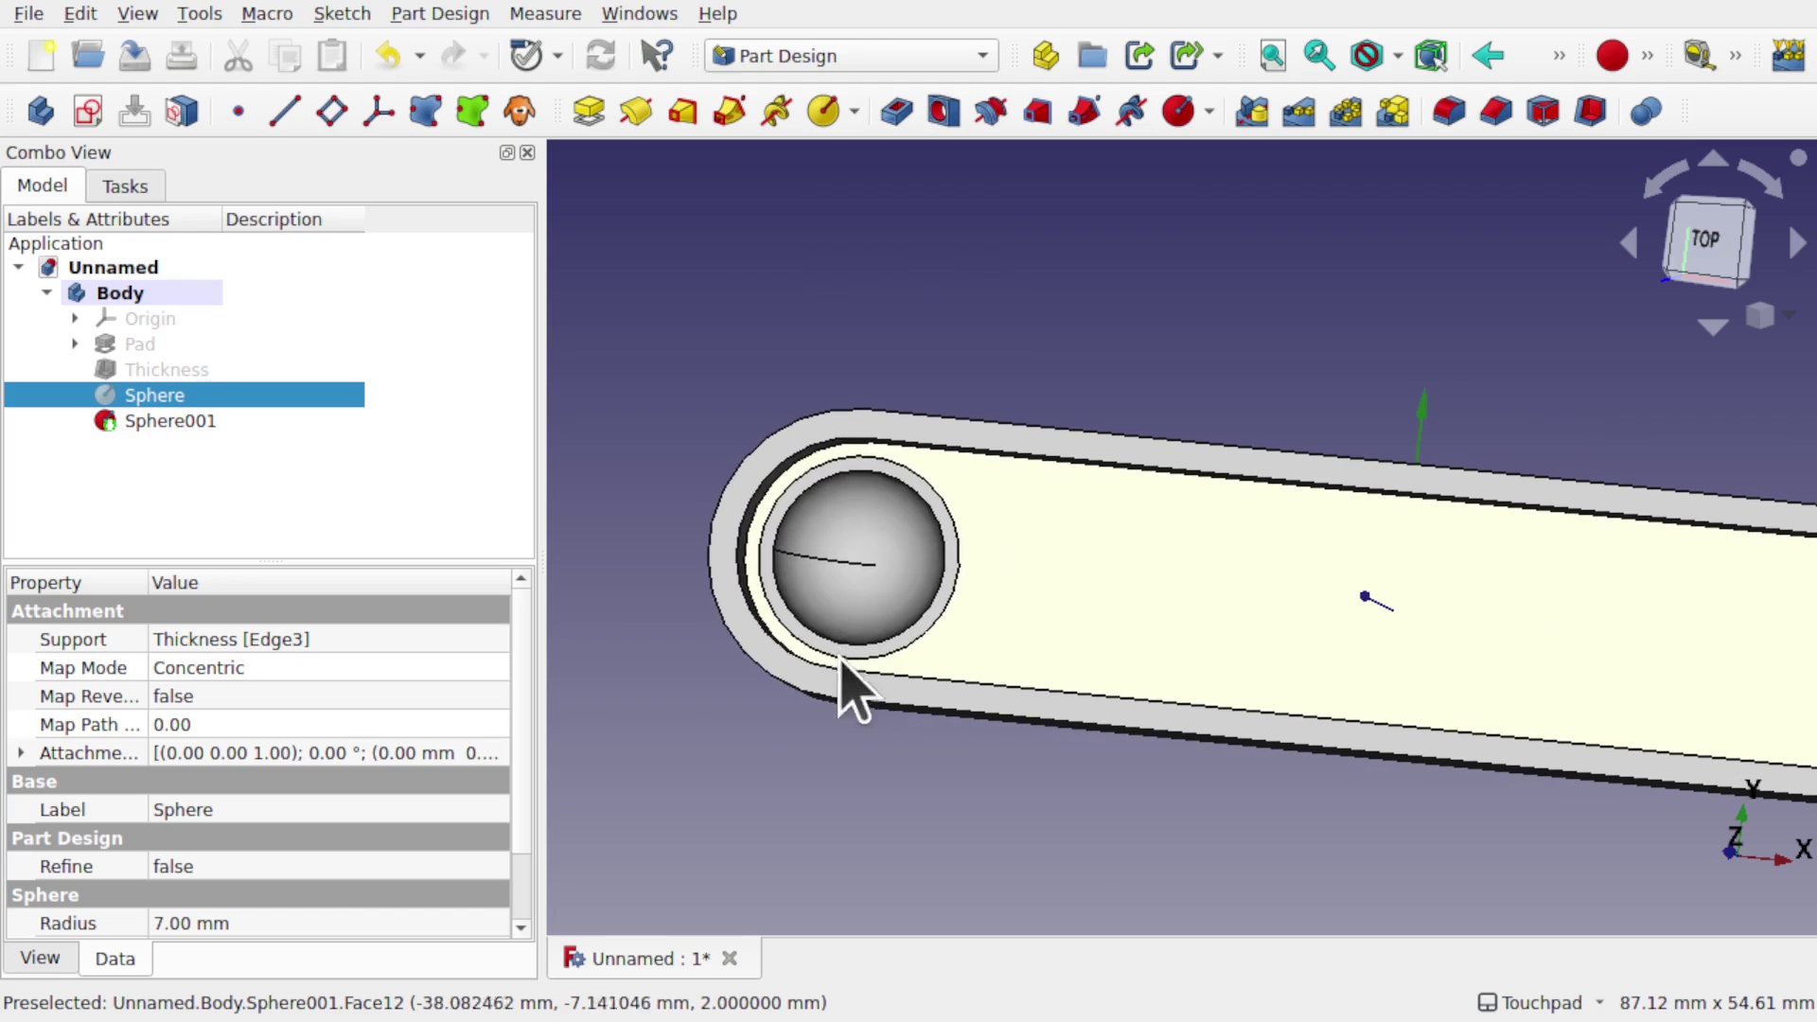
{"action": "left_click", "coordinate": [1069, 608]}
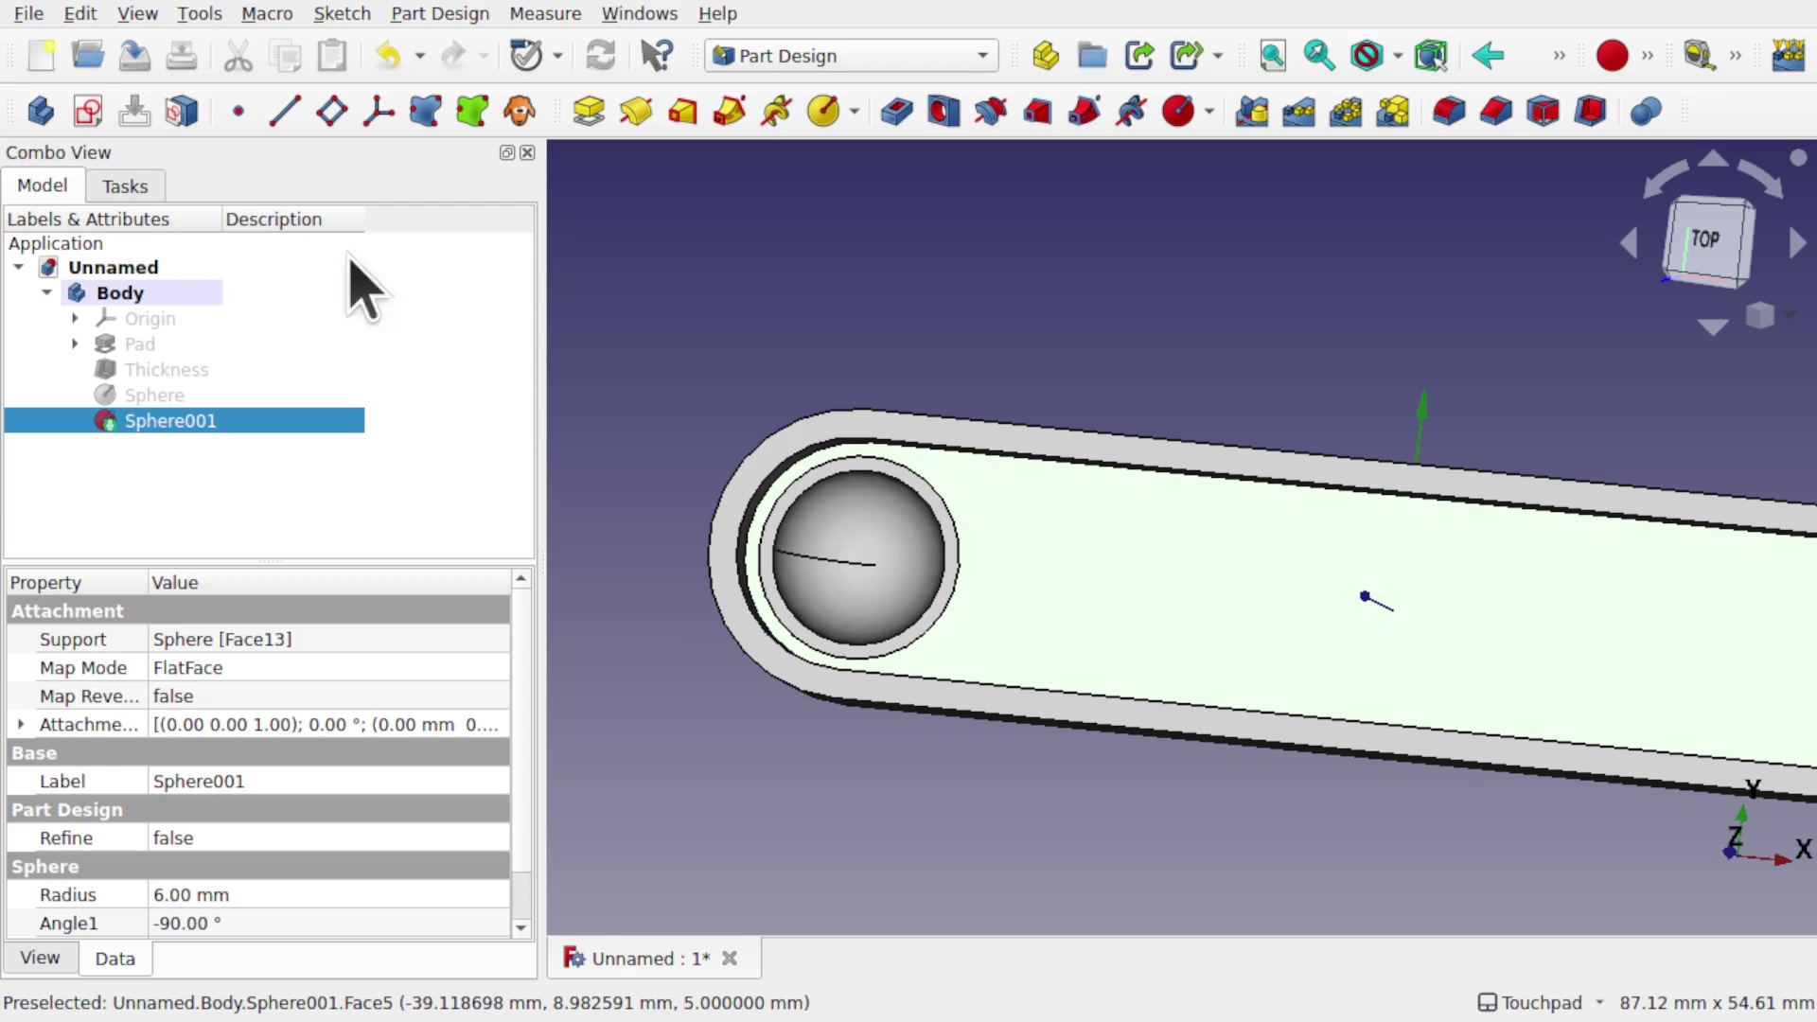
{"action": "left_click", "coordinate": [88, 111]}
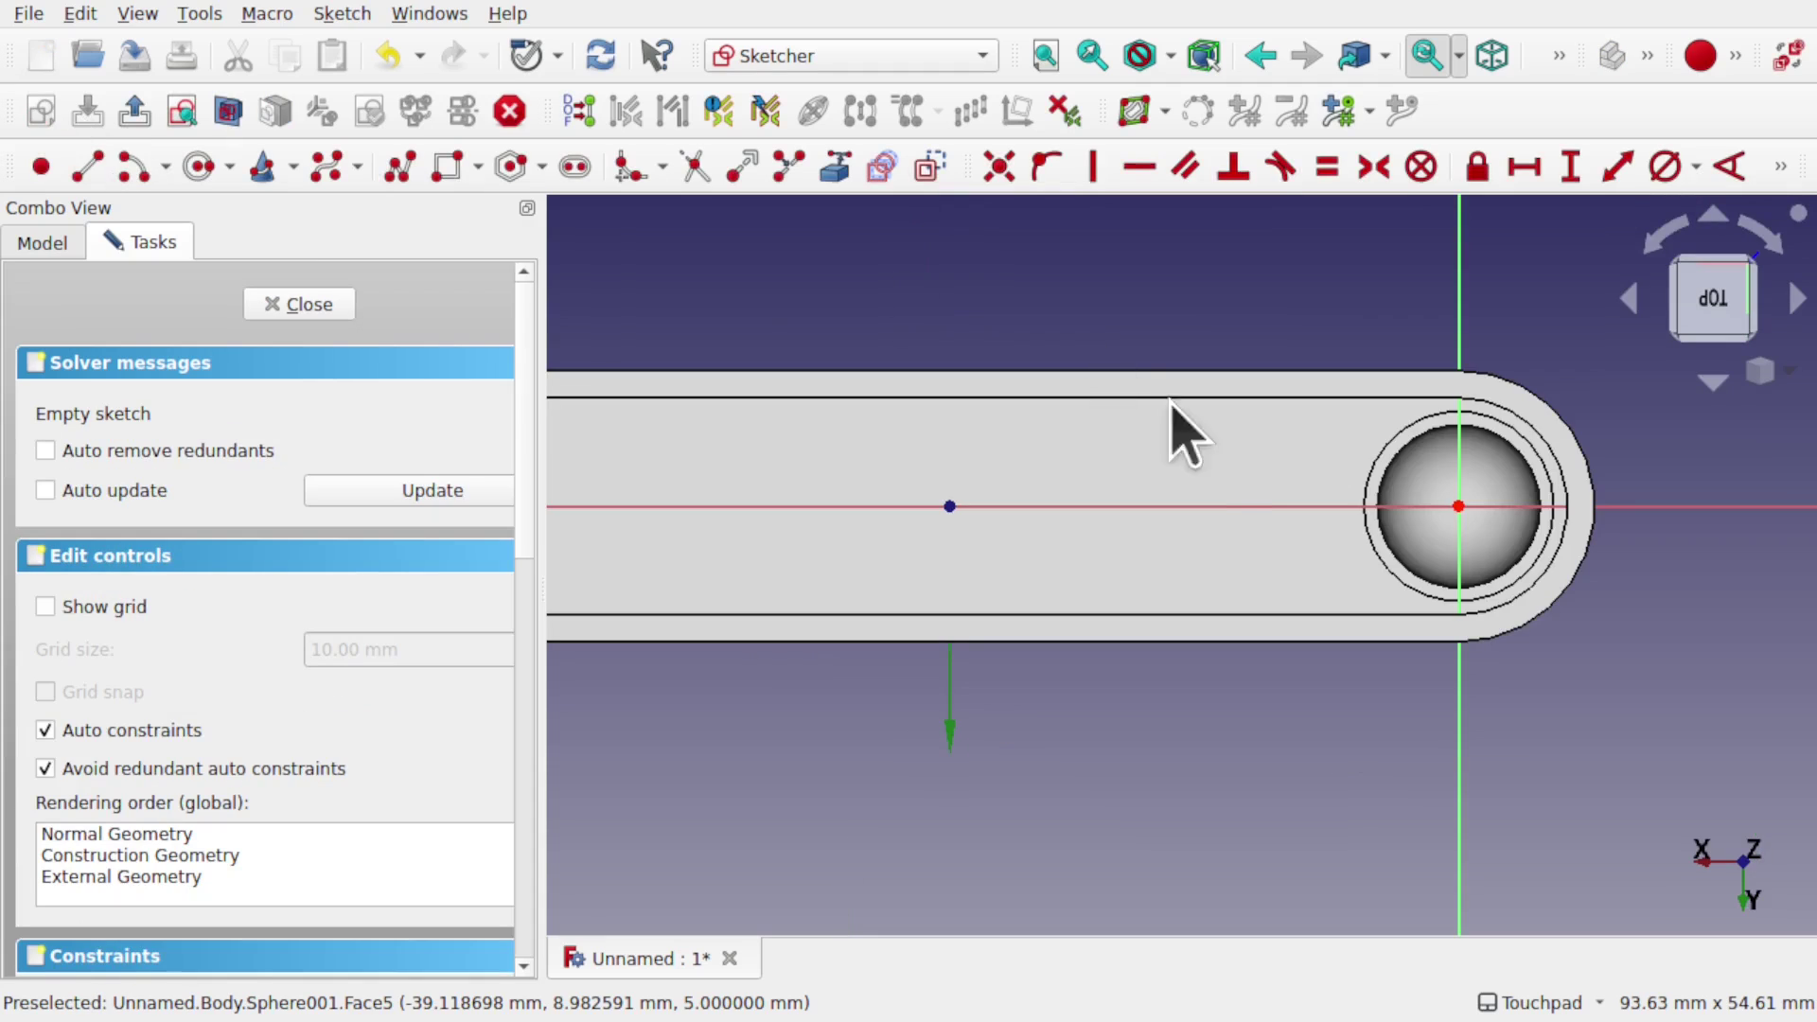
{"action": "left_click", "coordinate": [199, 166]}
{"action": "left_click", "coordinate": [1458, 506]}
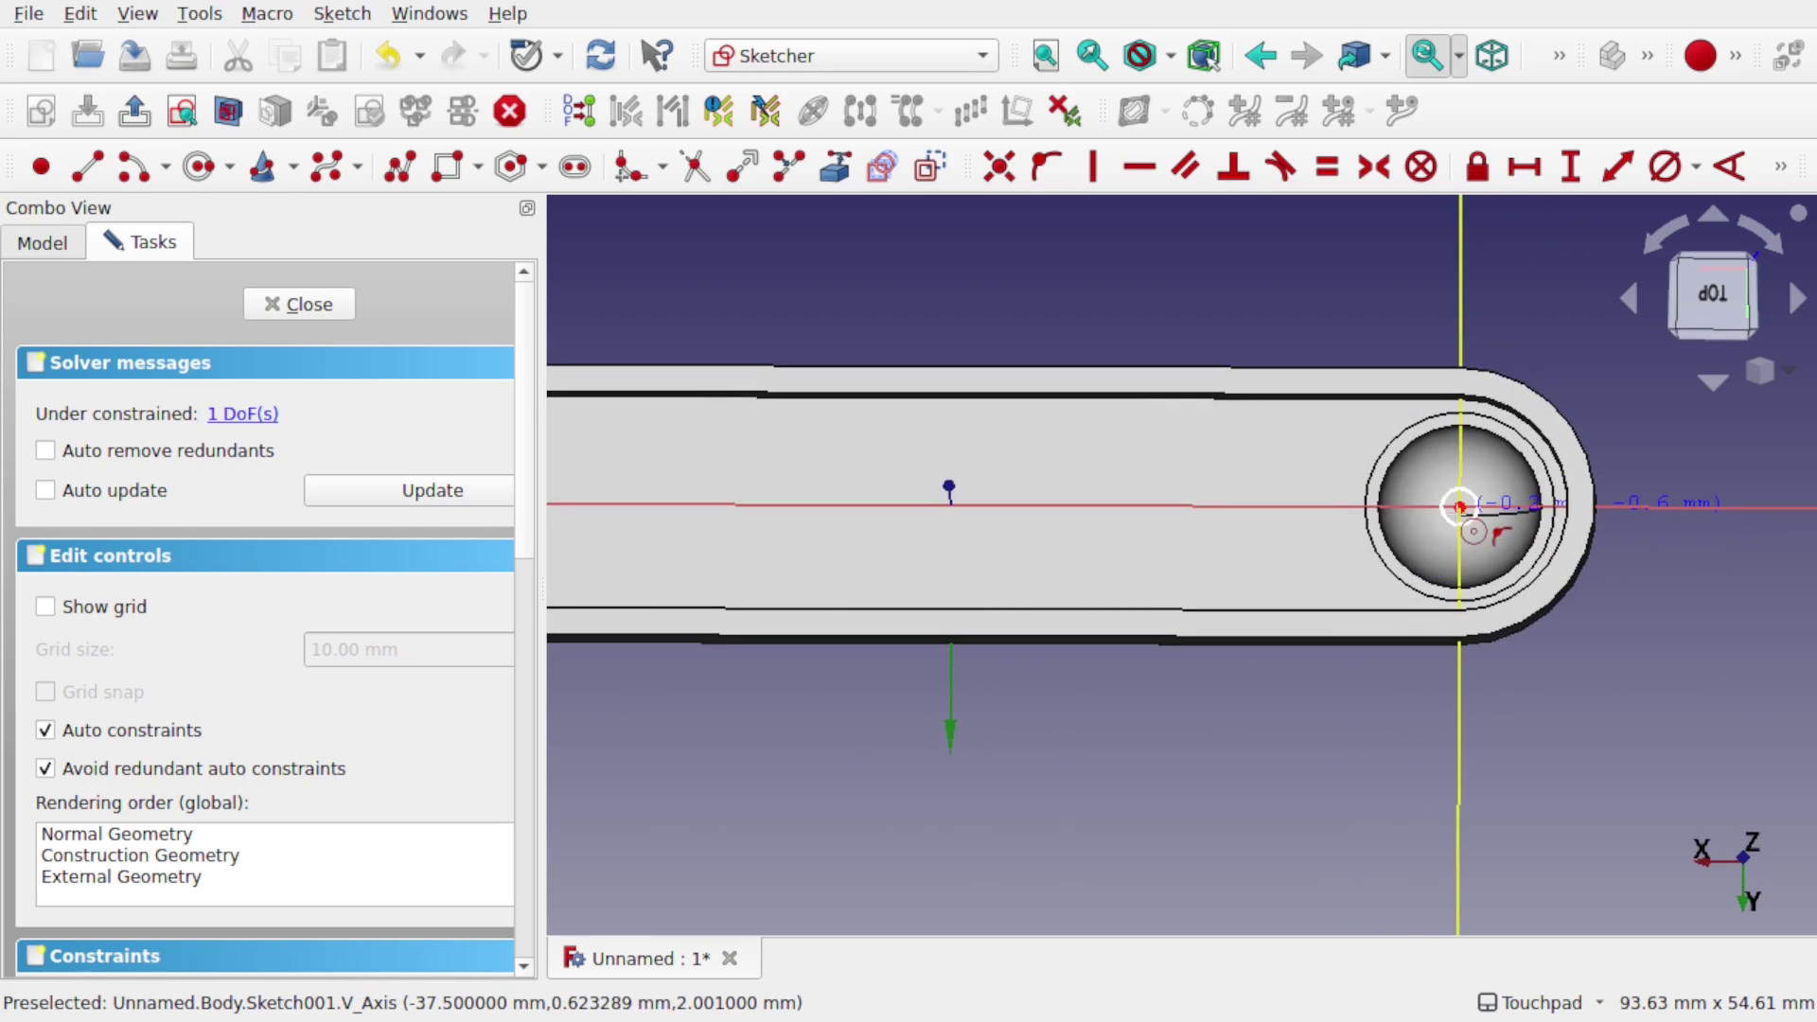
{"action": "left_click", "coordinate": [297, 304]}
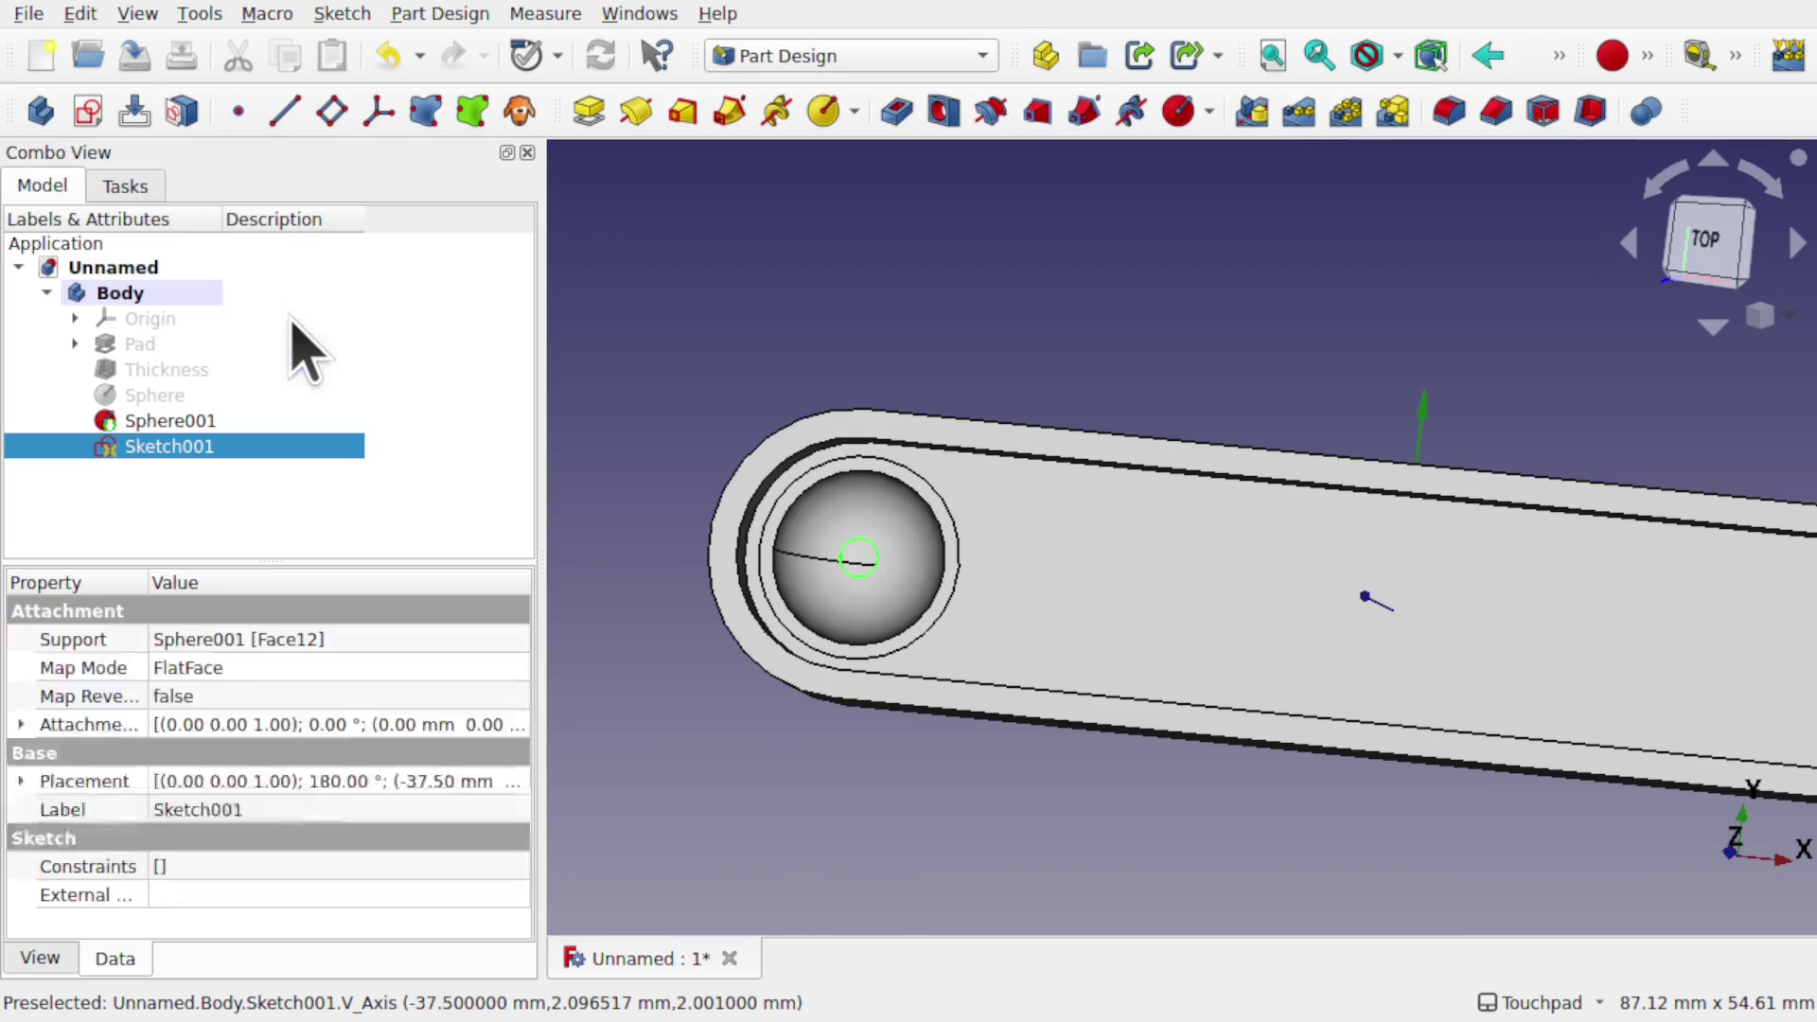
Pocket the small circle sketch through all so the drain hole pierces the floor of the hemispherical bowl
{"action": "left_click", "coordinate": [897, 114]}
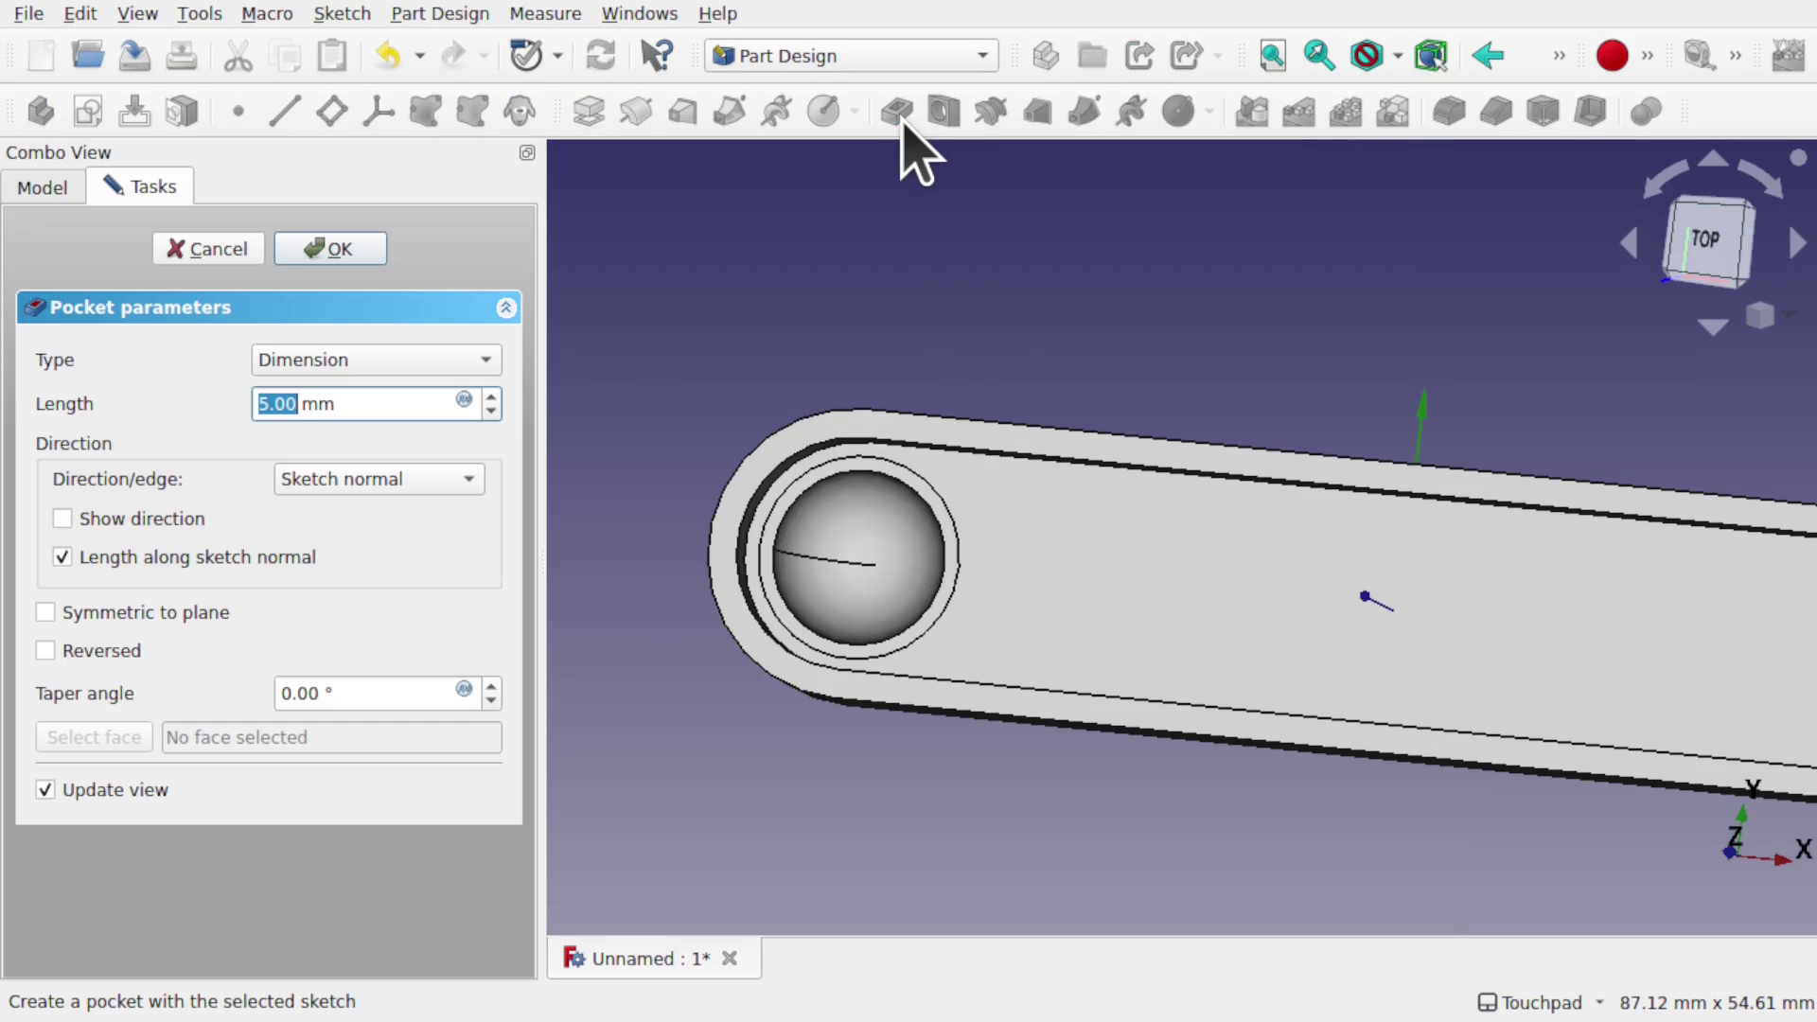
{"action": "middle_click_drag", "start_coordinate": [1046, 397], "coordinate": [1079, 303]}
{"action": "left_click", "coordinate": [356, 362]}
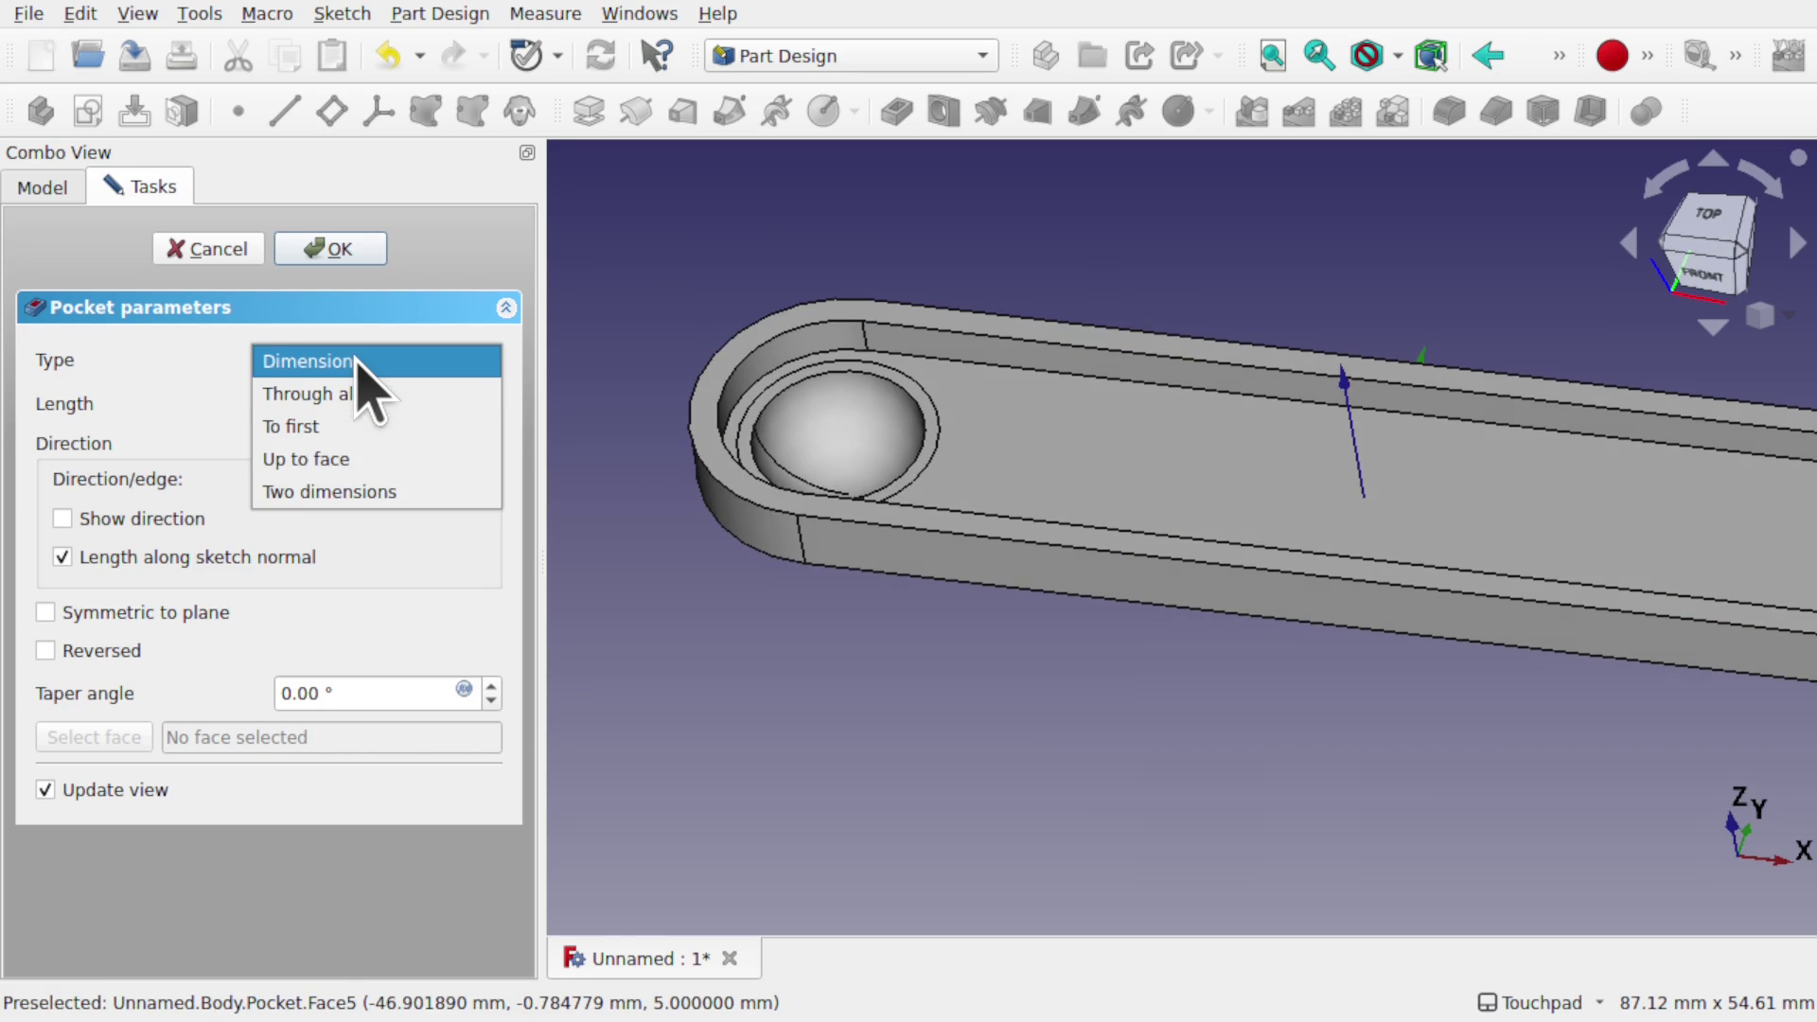
{"action": "left_click", "coordinate": [357, 394]}
{"action": "middle_click_drag", "start_coordinate": [933, 503], "coordinate": [886, 448]}
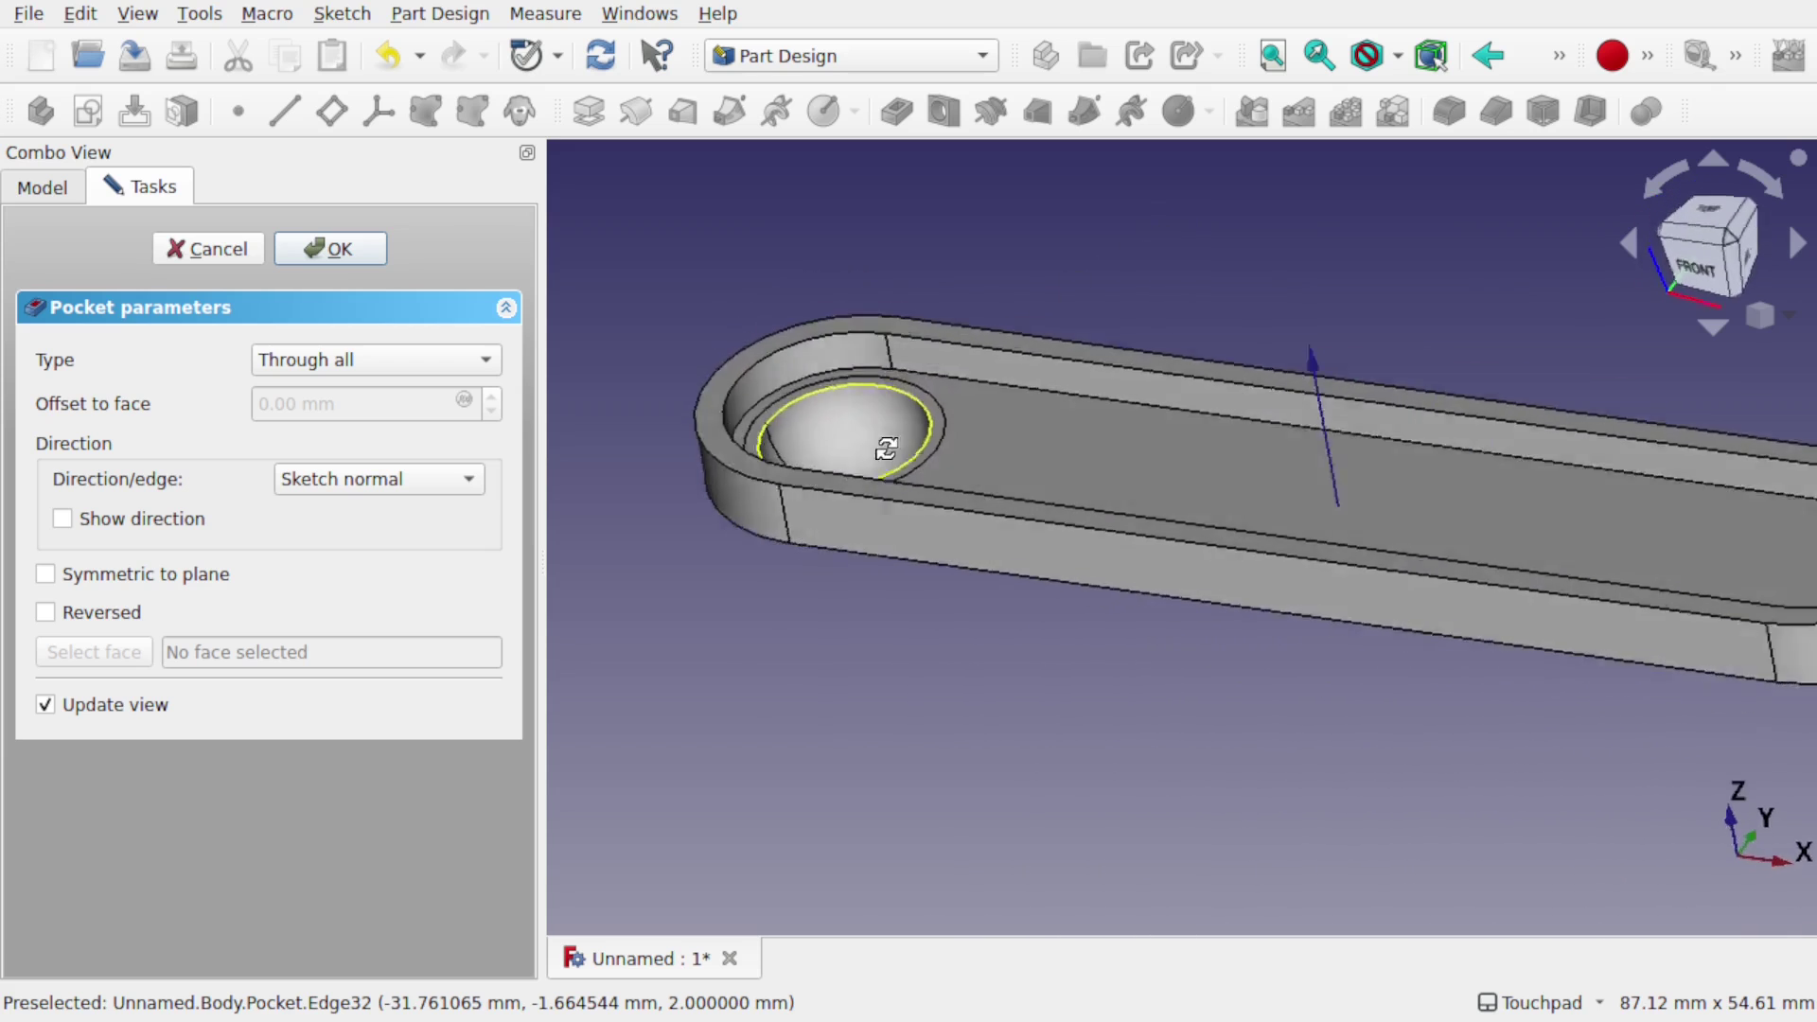
{"action": "key", "text": "2"}
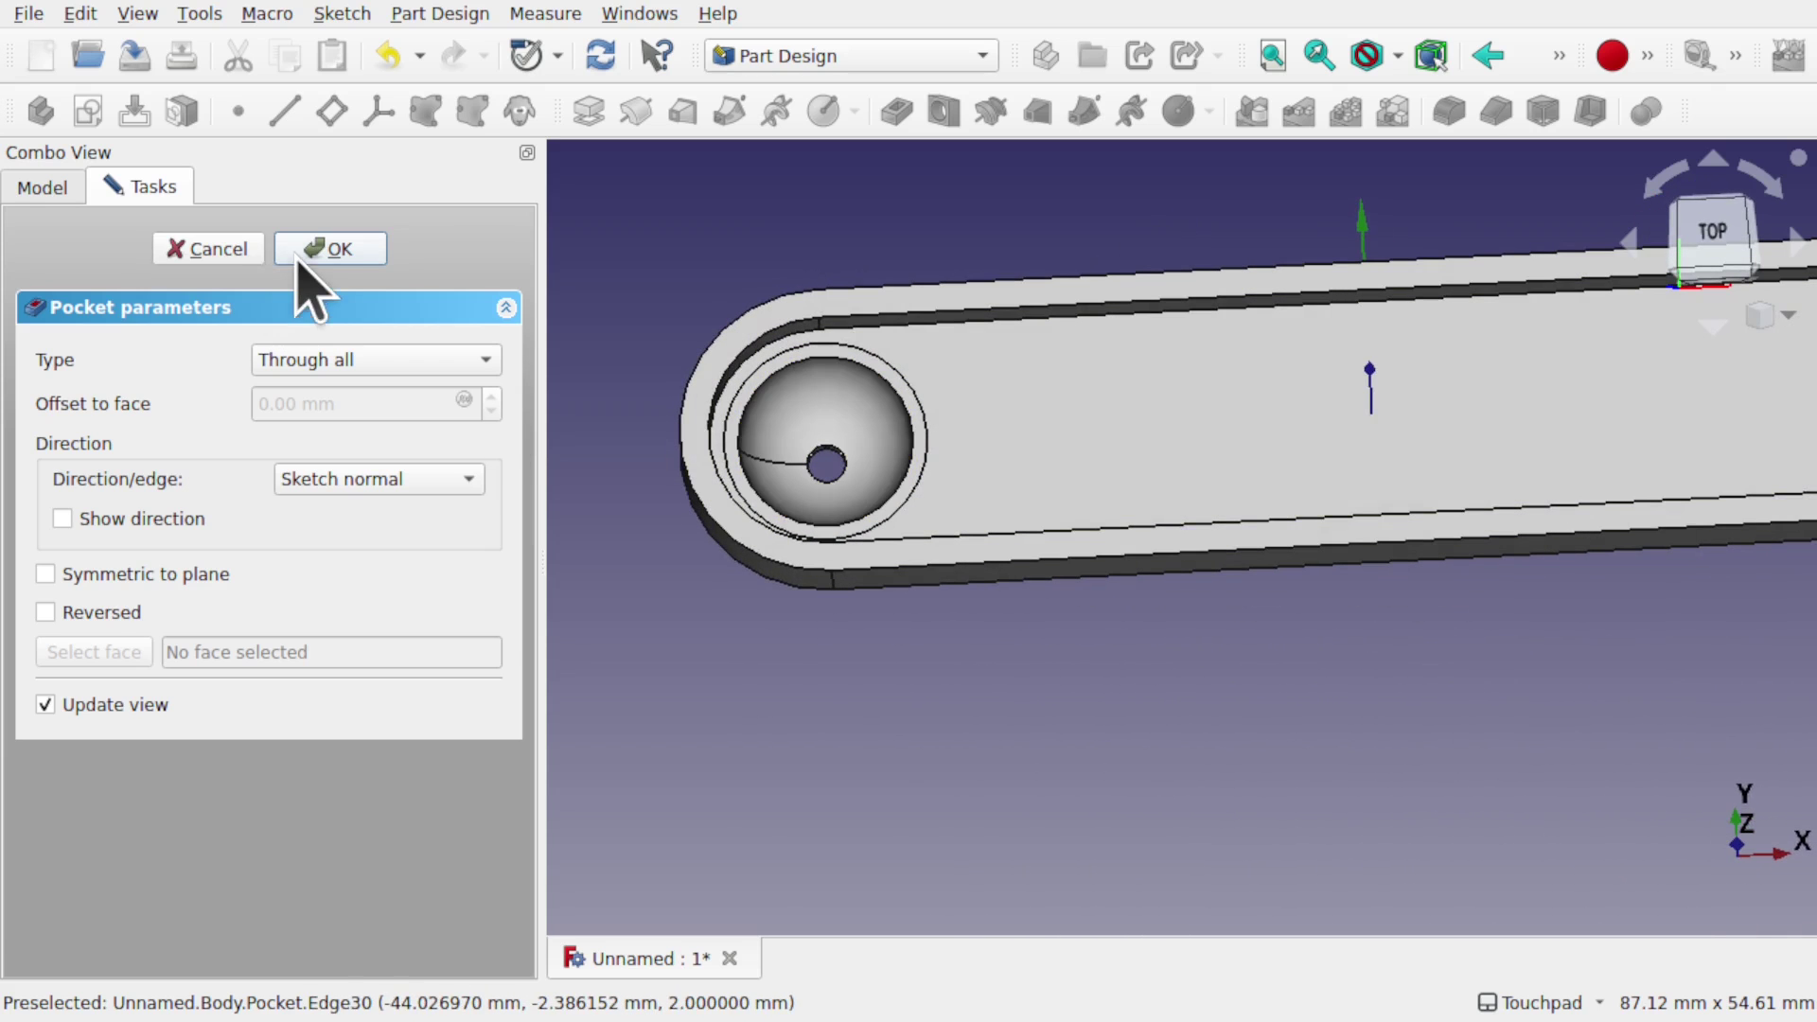
{"action": "left_click", "coordinate": [341, 251]}
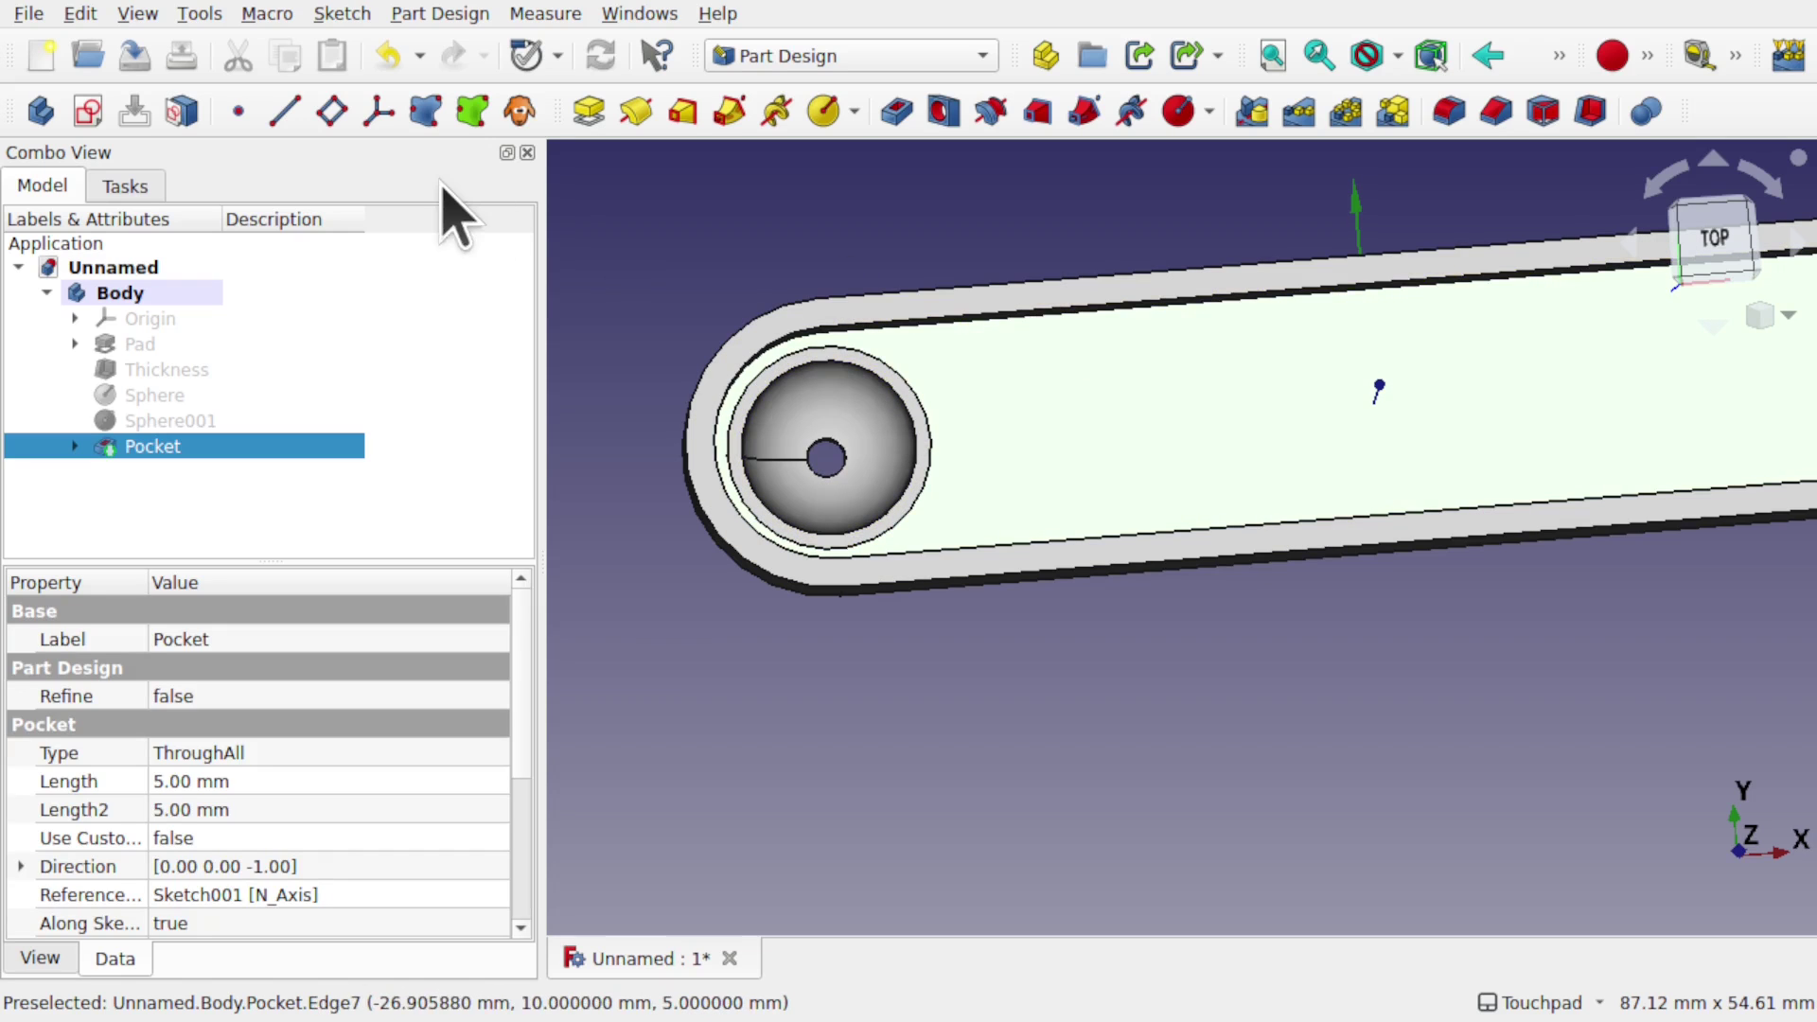
Start a new sketch on the tray's inner floor face
{"action": "left_click", "coordinate": [88, 110]}
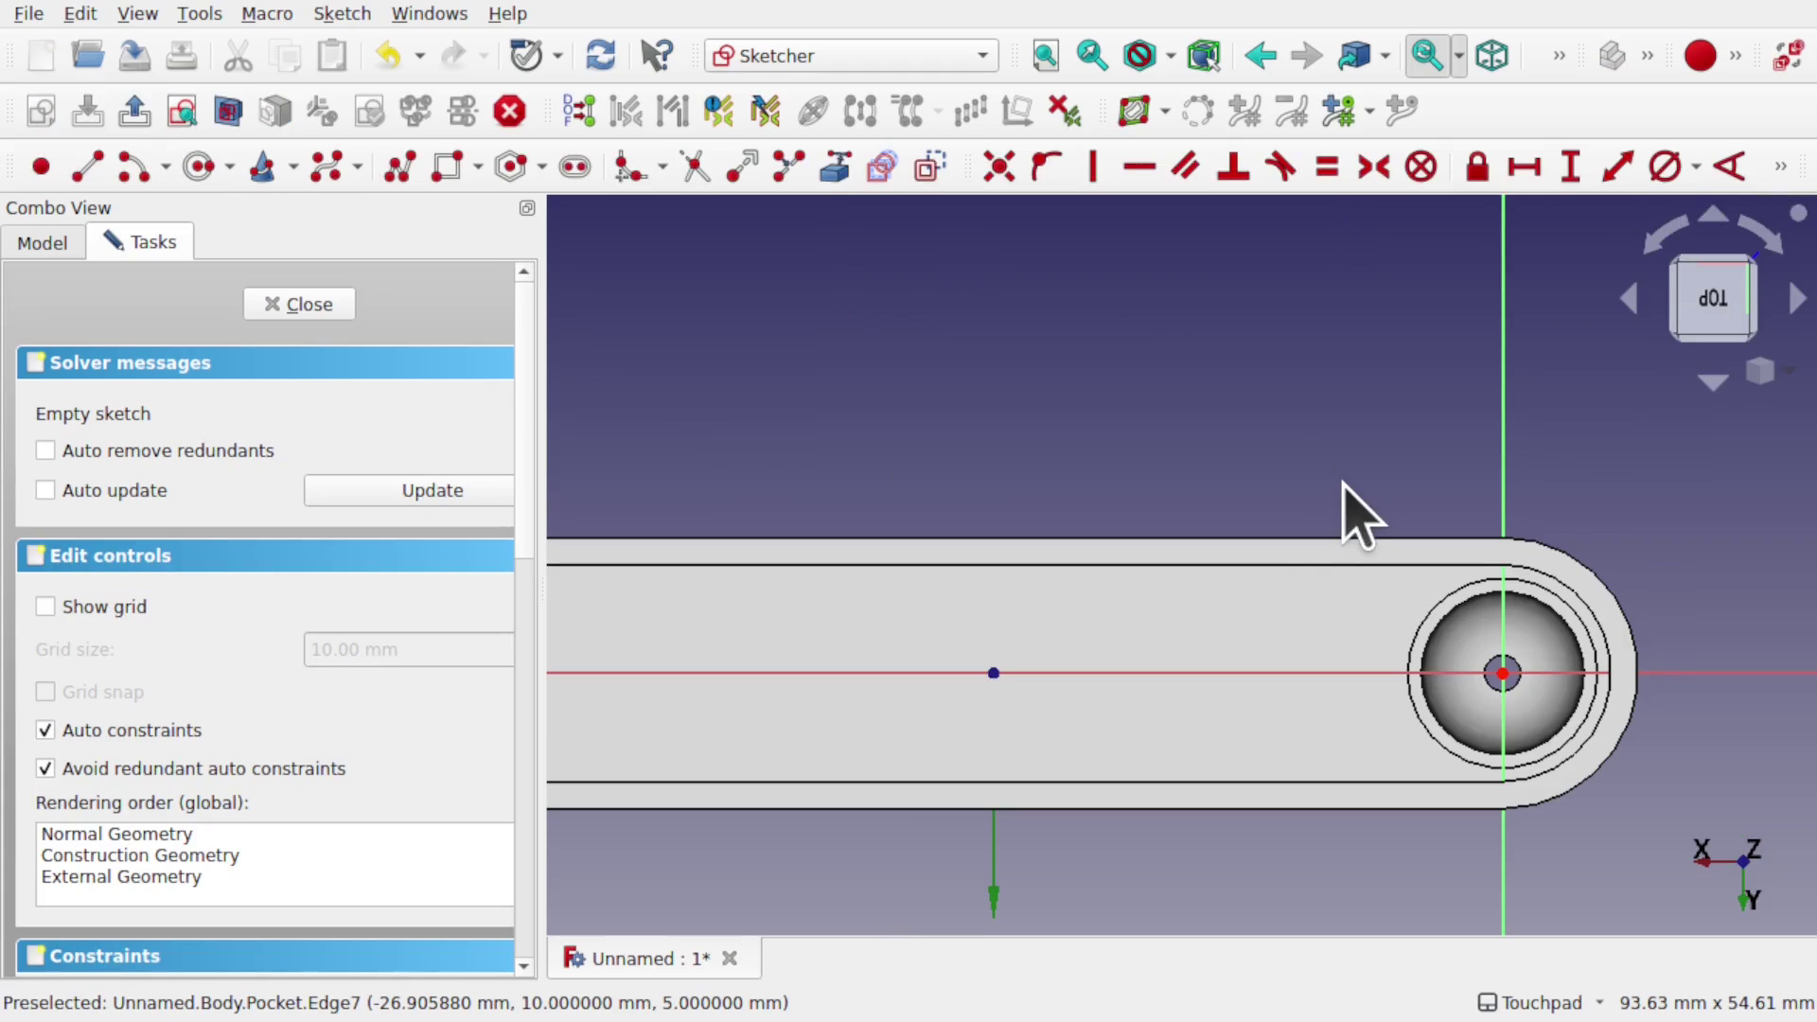
{"action": "left_click", "coordinate": [135, 169]}
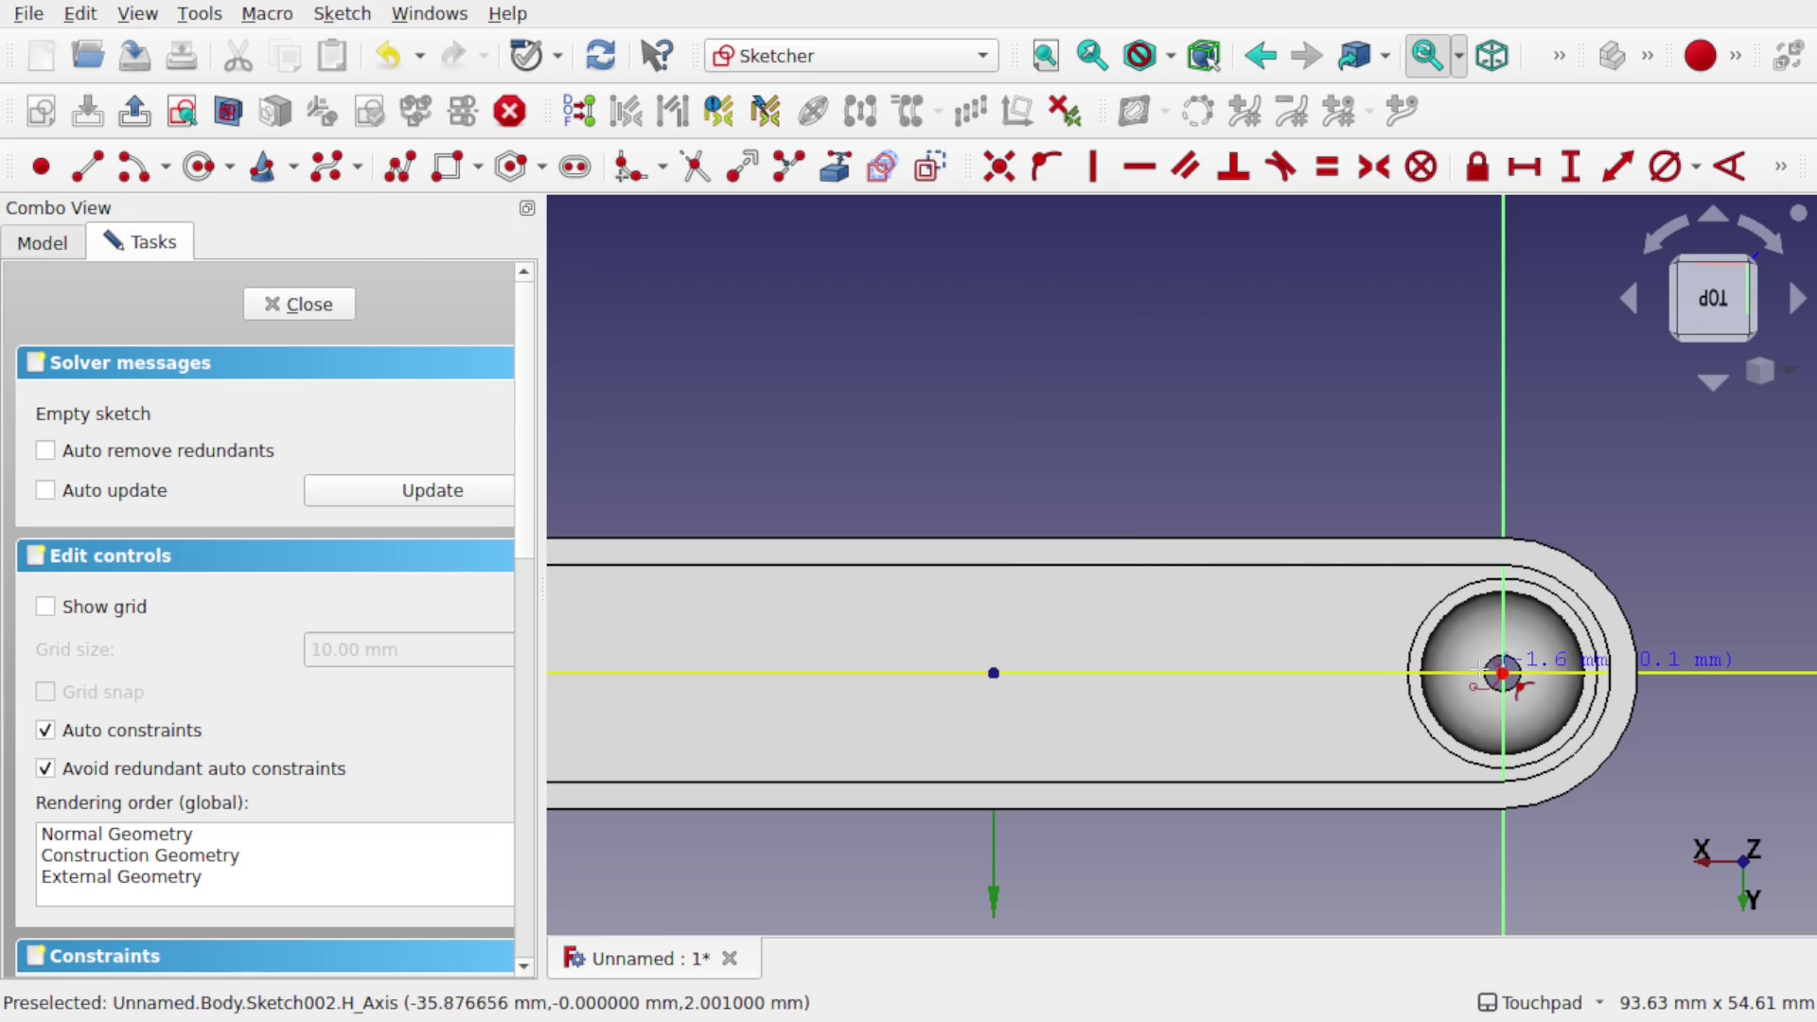
{"action": "scroll", "coordinate": [1503, 673], "scroll_direction": "up", "scroll_amount": 5}
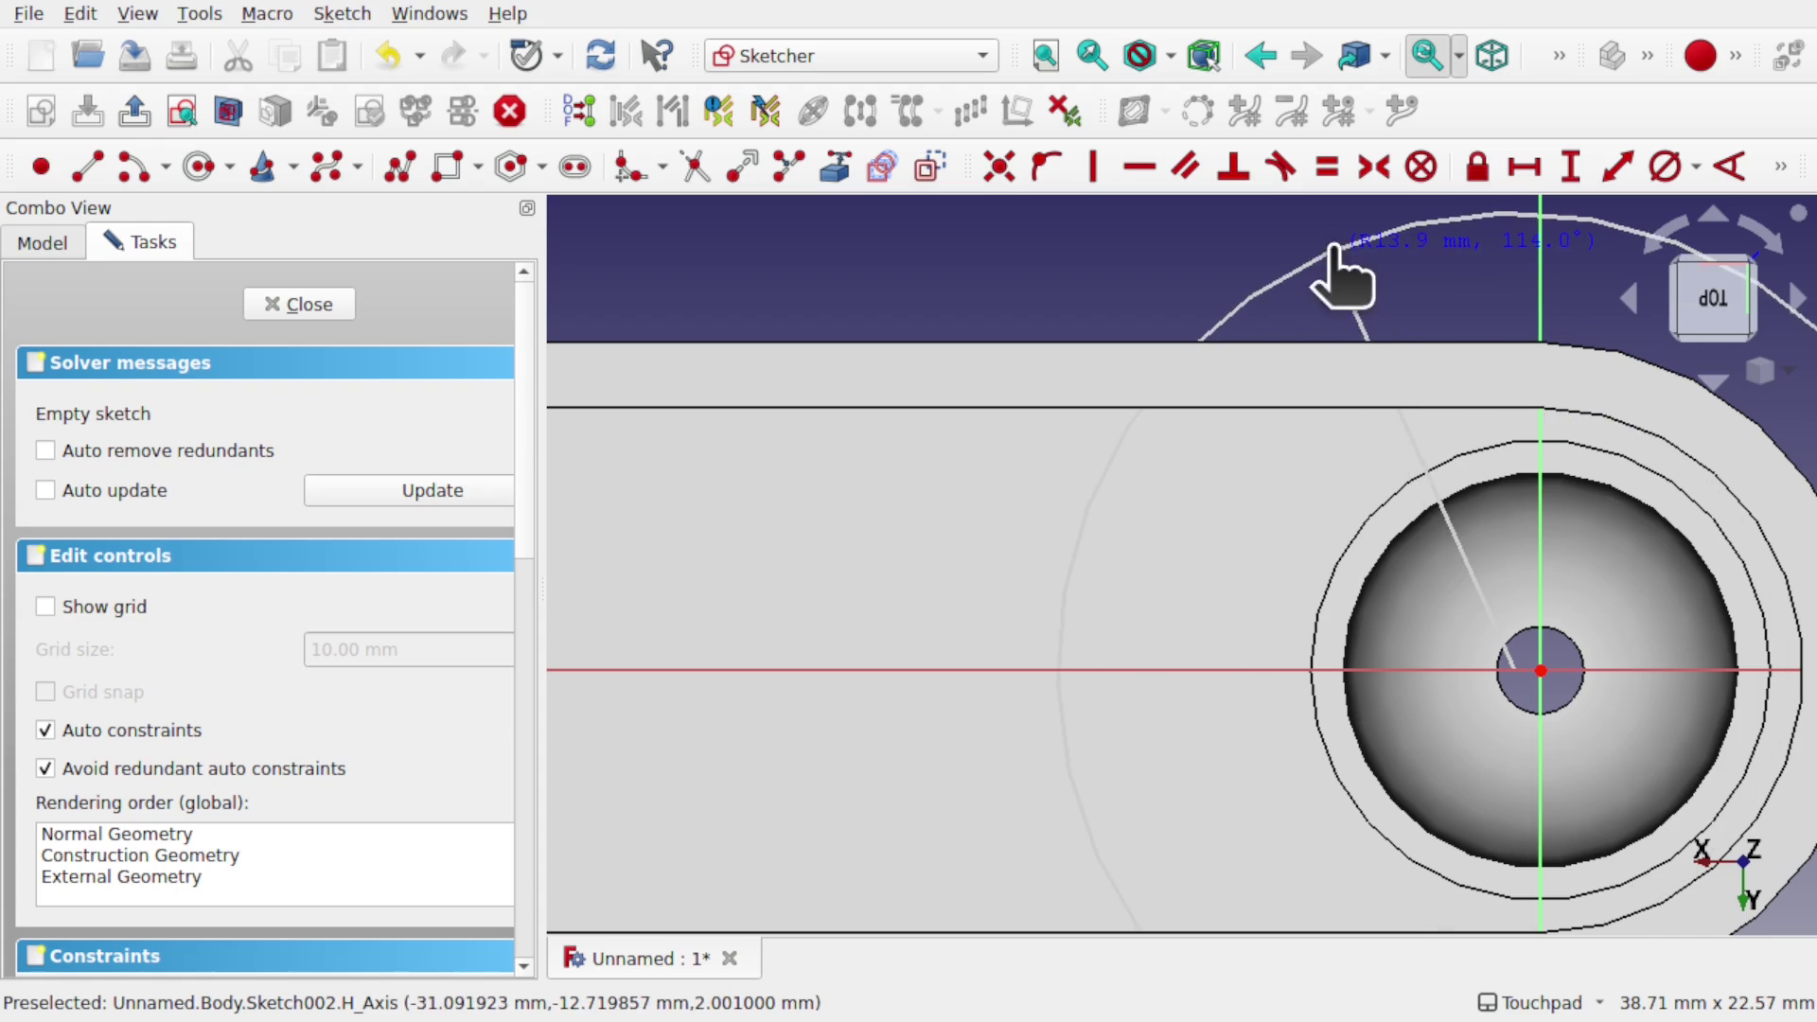
{"action": "left_click", "coordinate": [1331, 254]}
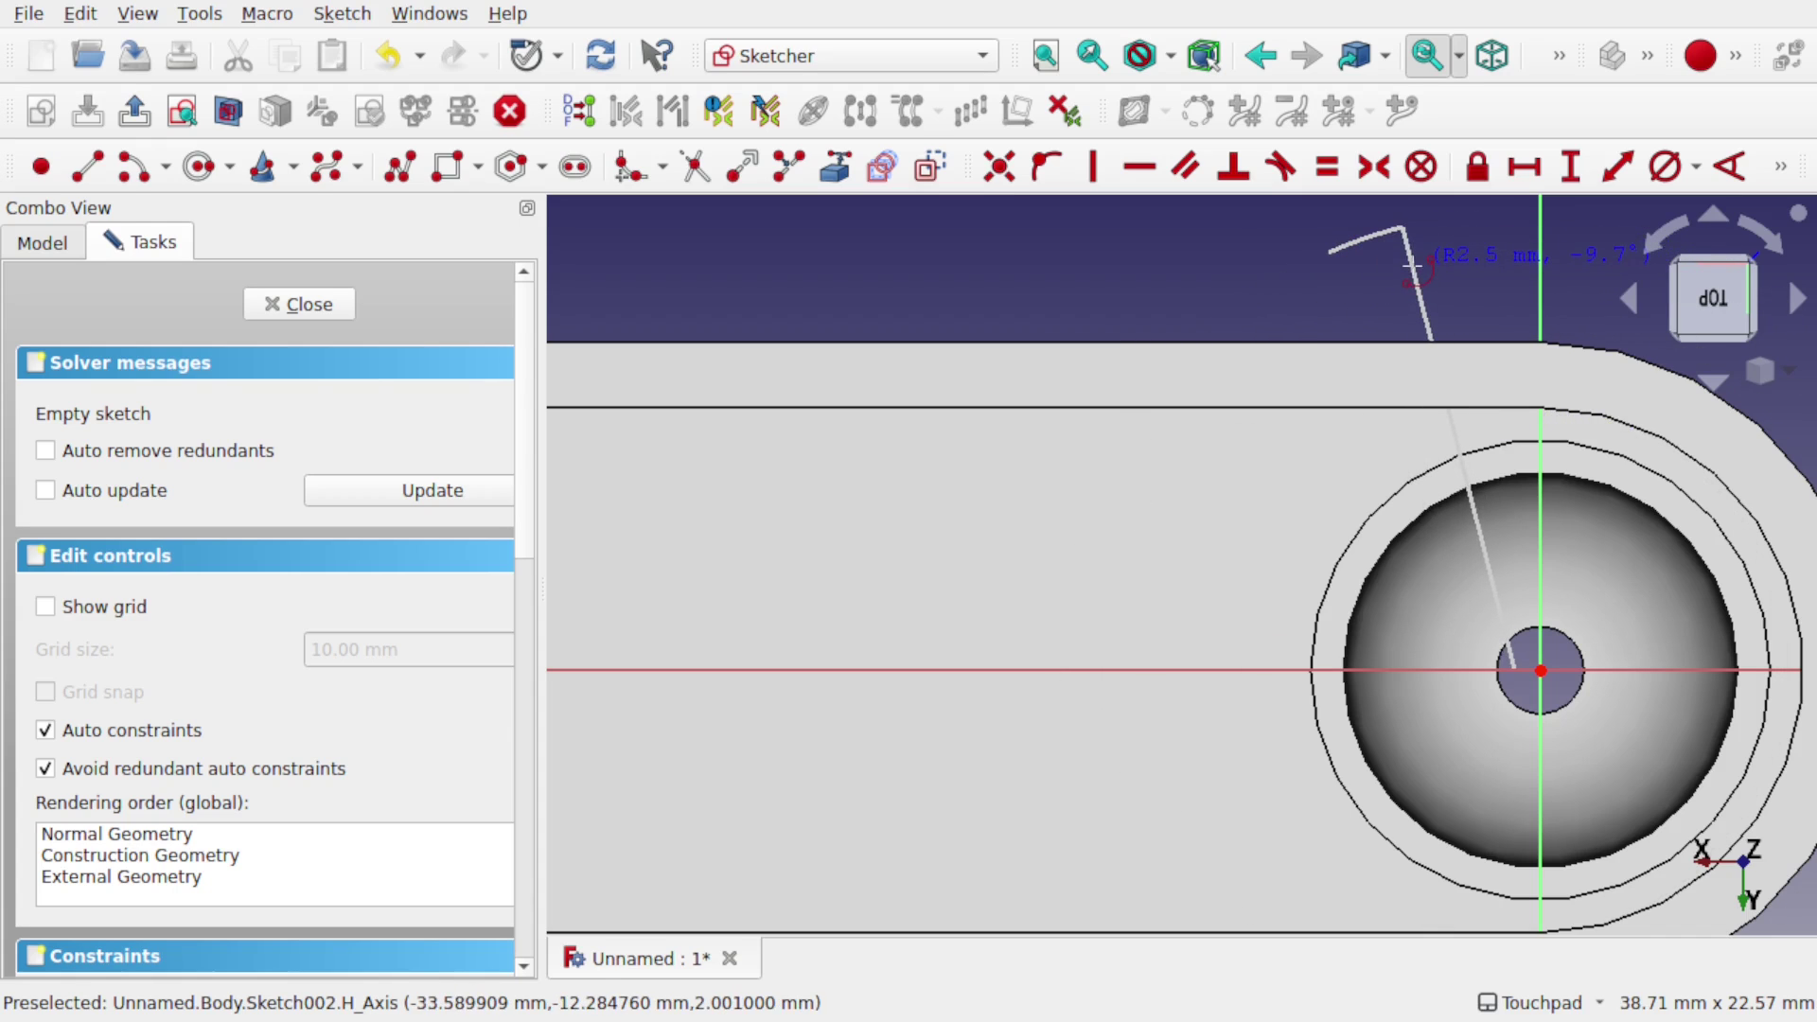
Draw two side-by-side three-point arcs from the horizontal axis inside the drain hole to just beyond the tray's outer wall
{"action": "left_click", "coordinate": [163, 168]}
{"action": "left_click", "coordinate": [175, 237]}
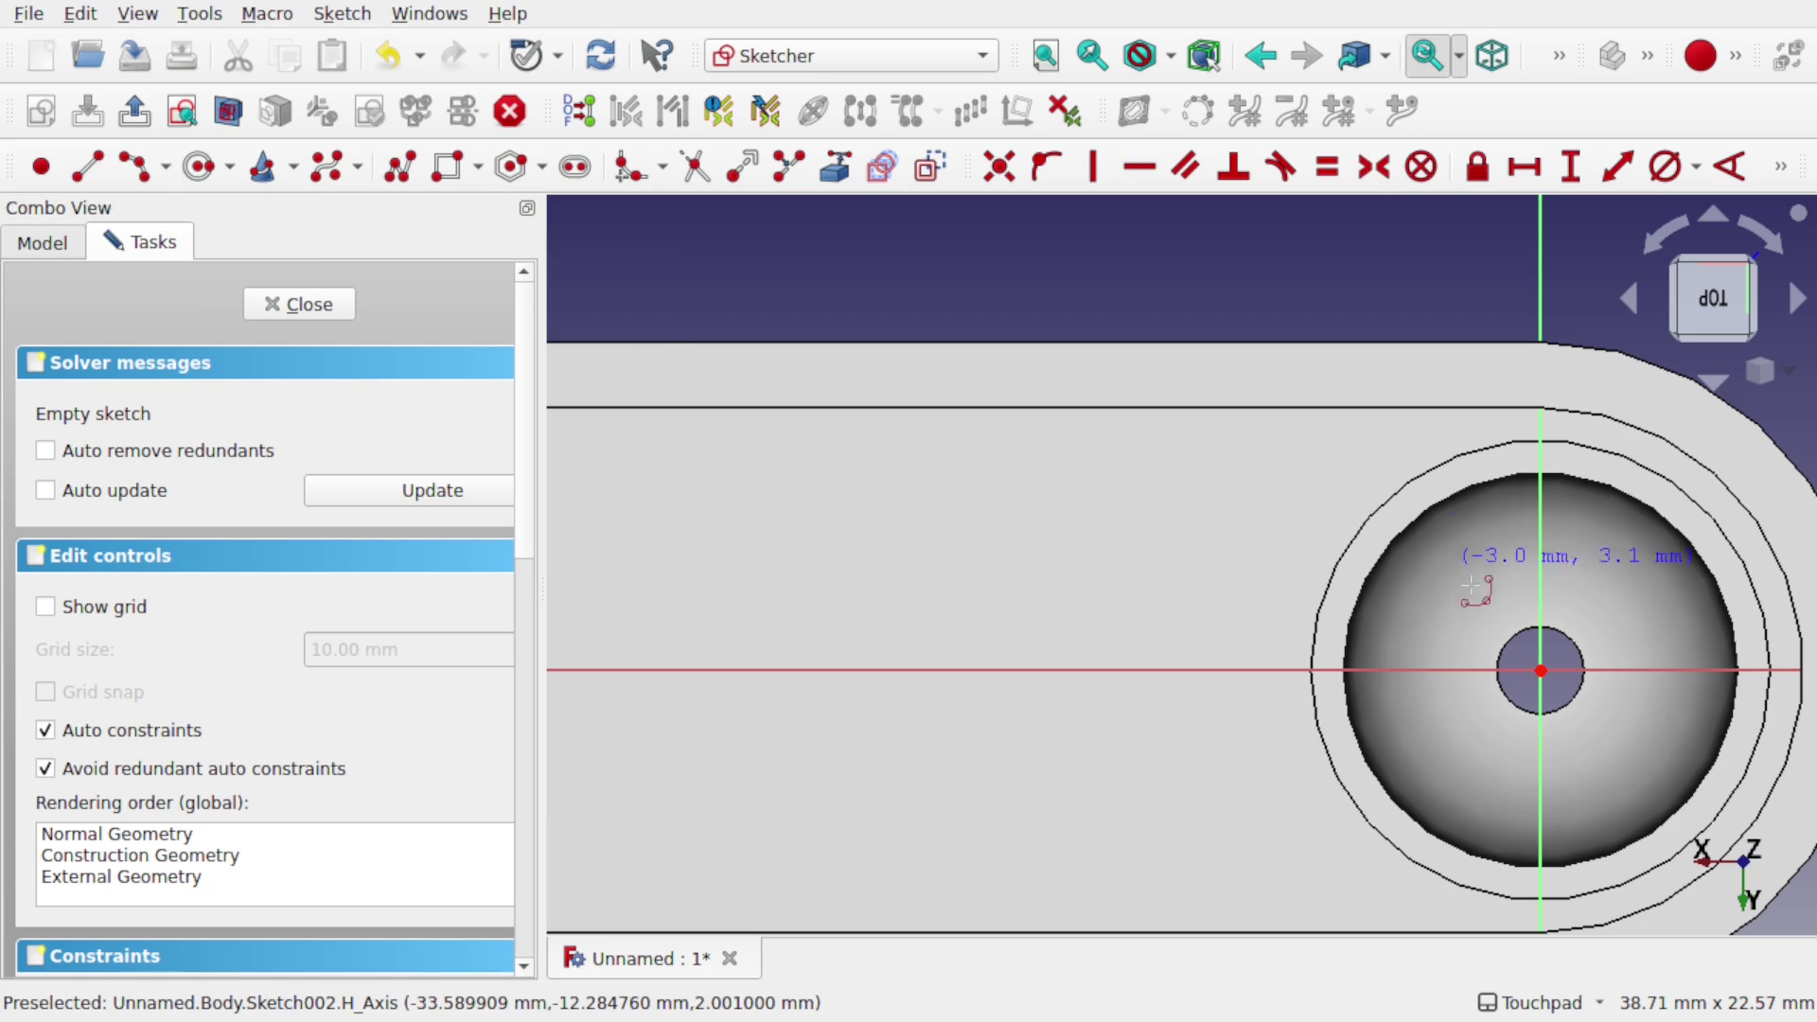
{"action": "left_click", "coordinate": [1514, 670]}
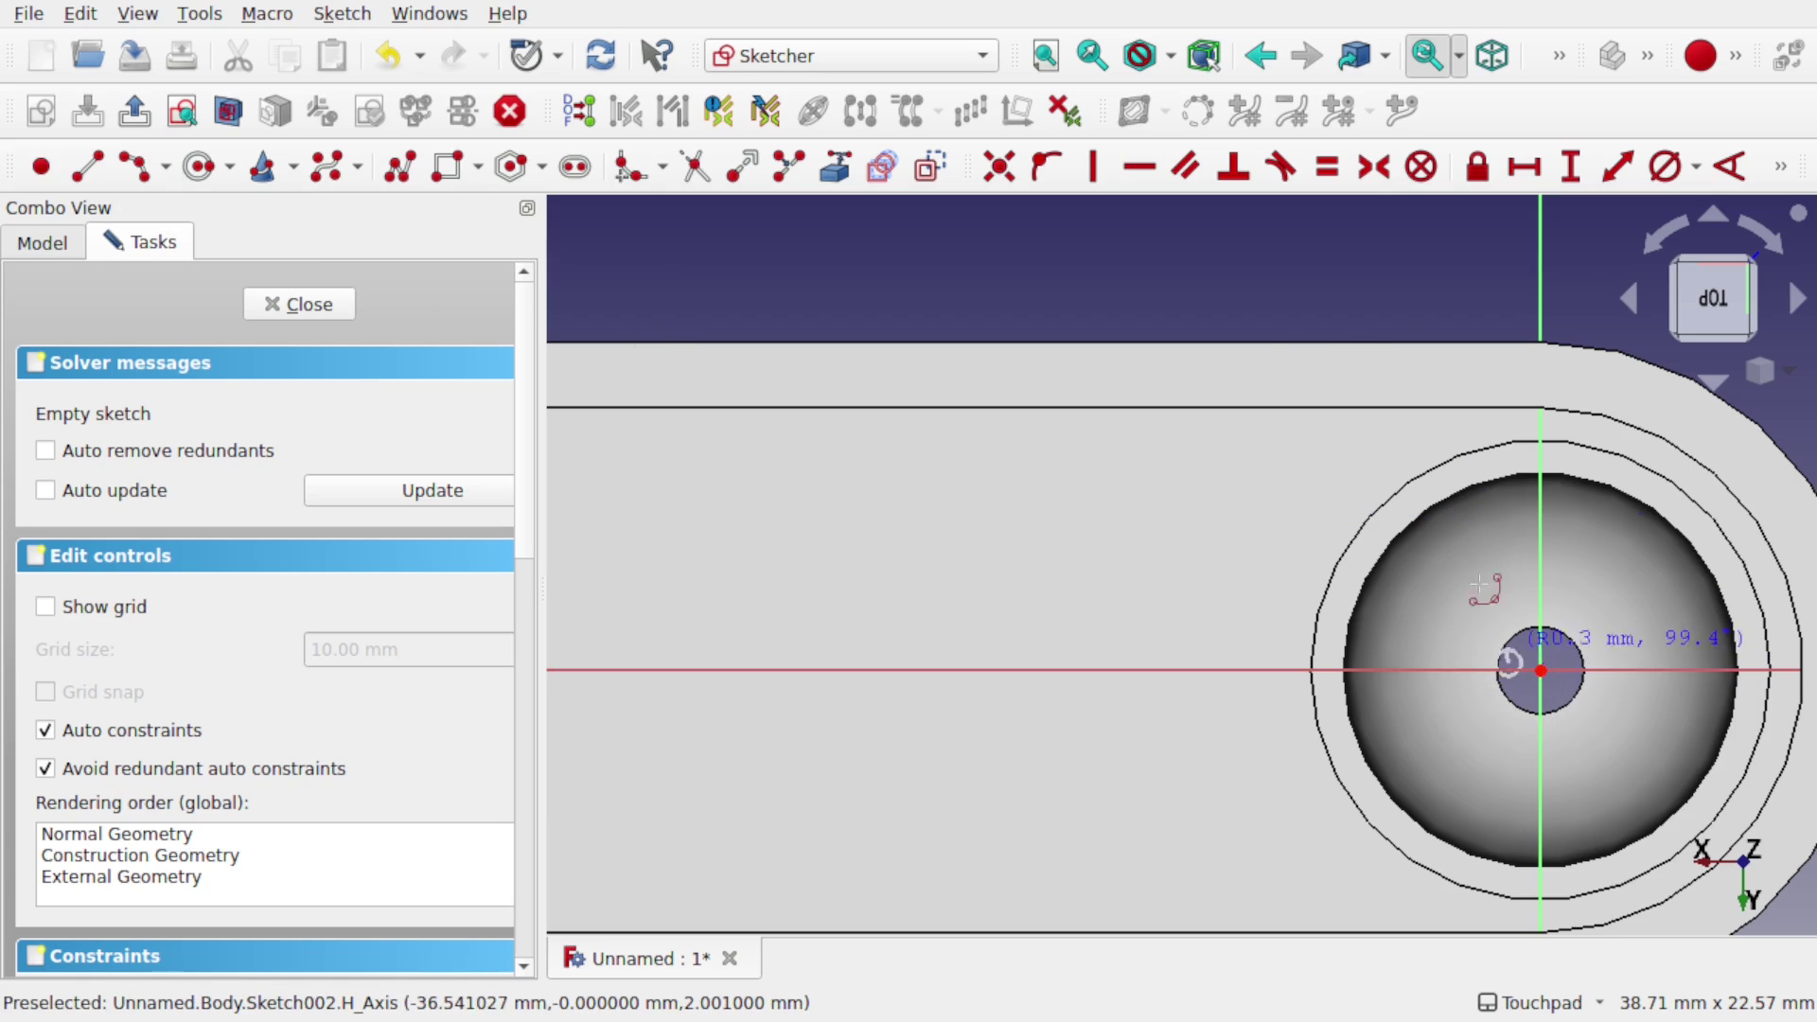
{"action": "left_click", "coordinate": [1339, 282]}
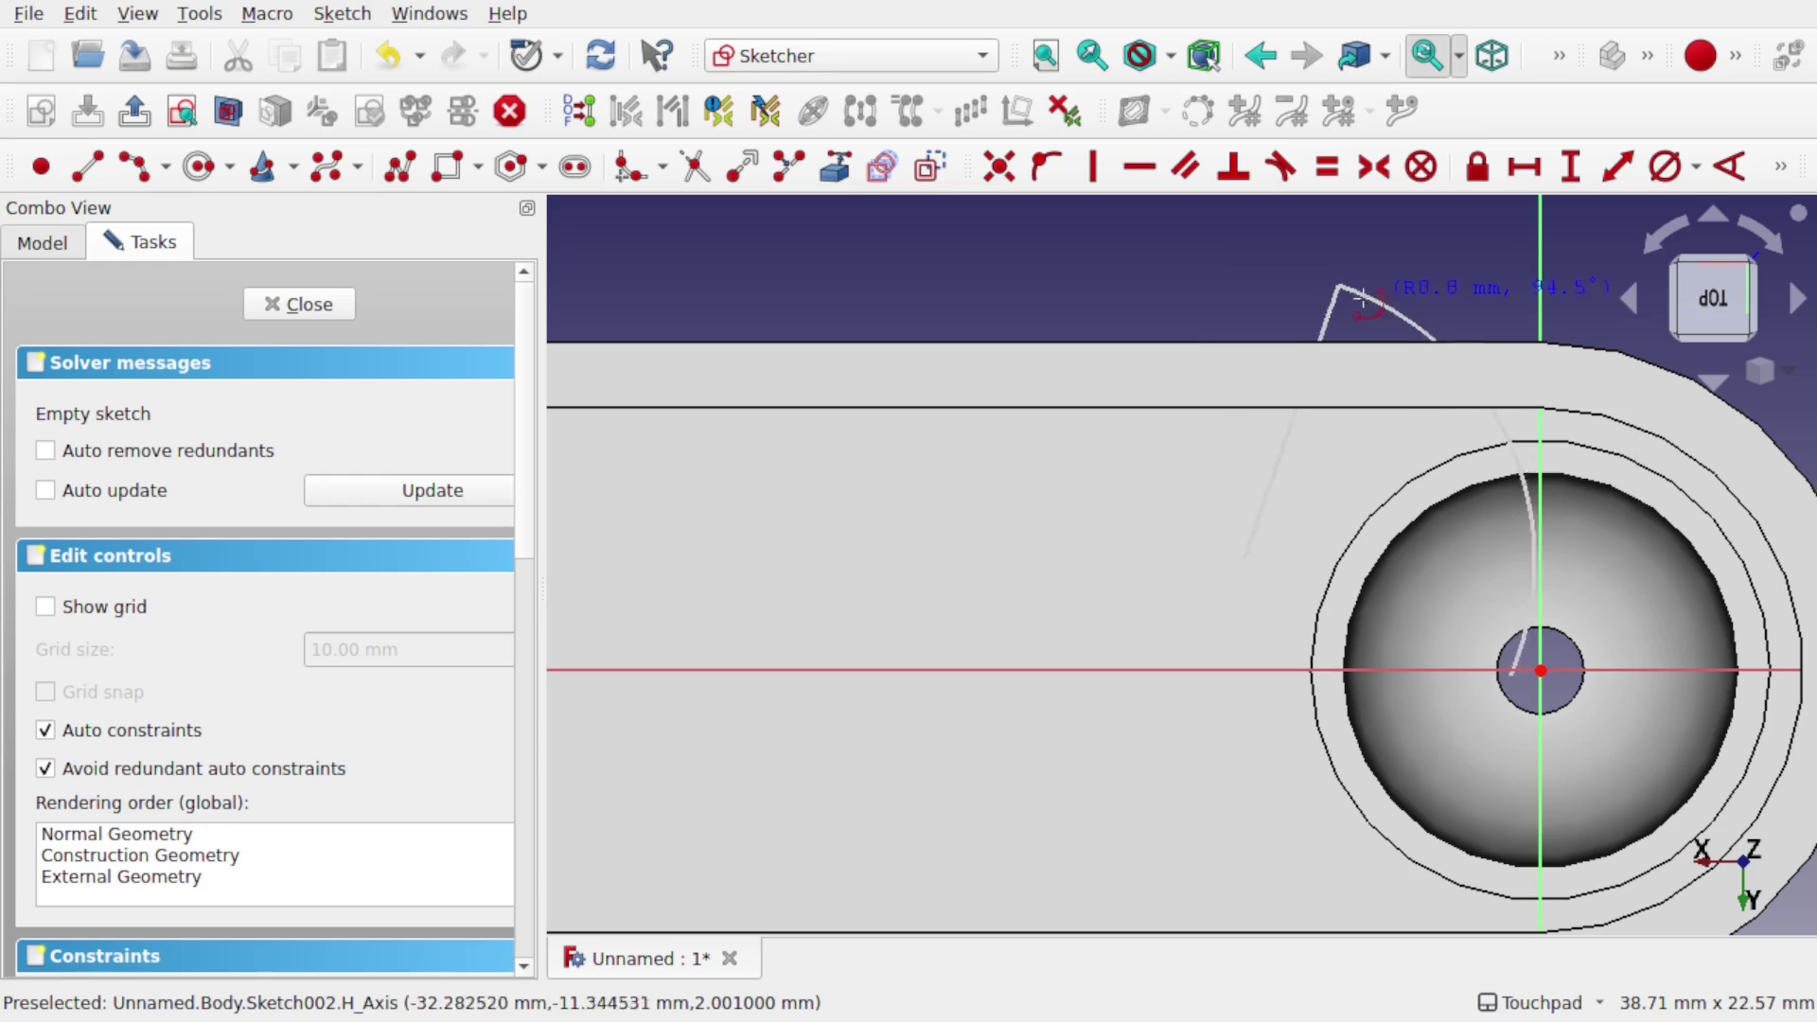
{"action": "left_click", "coordinate": [1356, 298]}
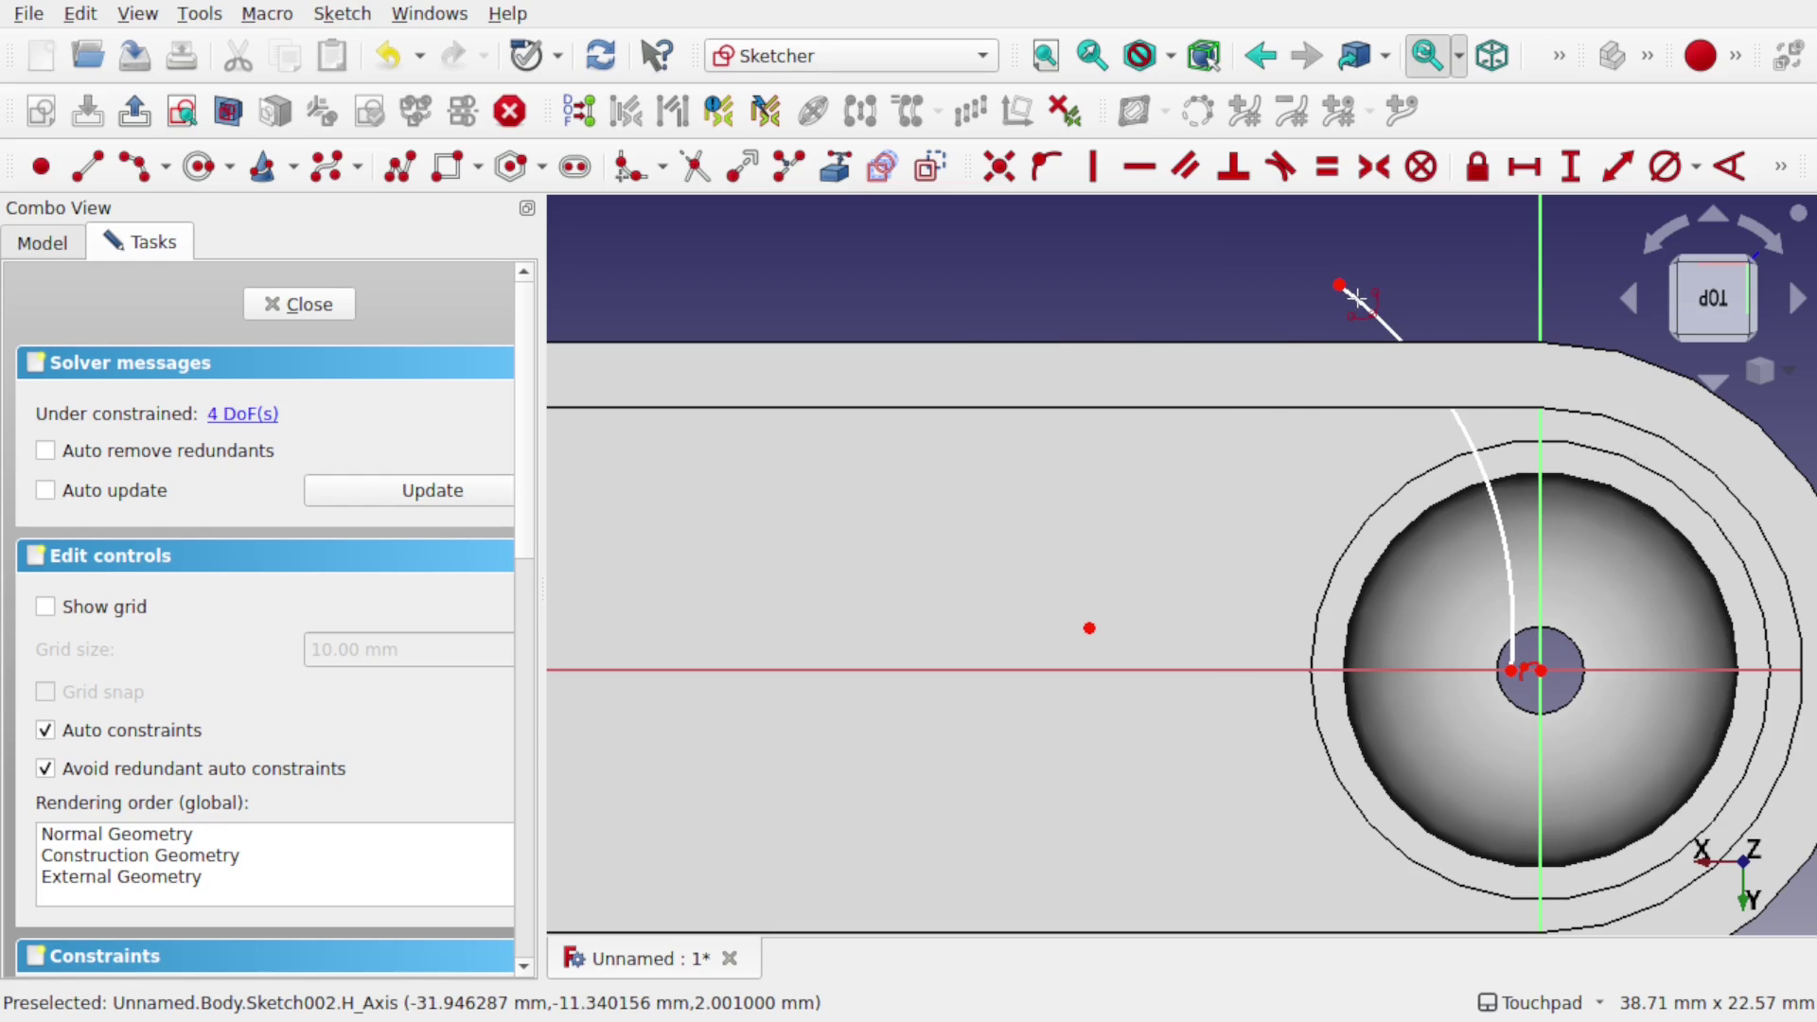
{"action": "left_click", "coordinate": [1570, 670]}
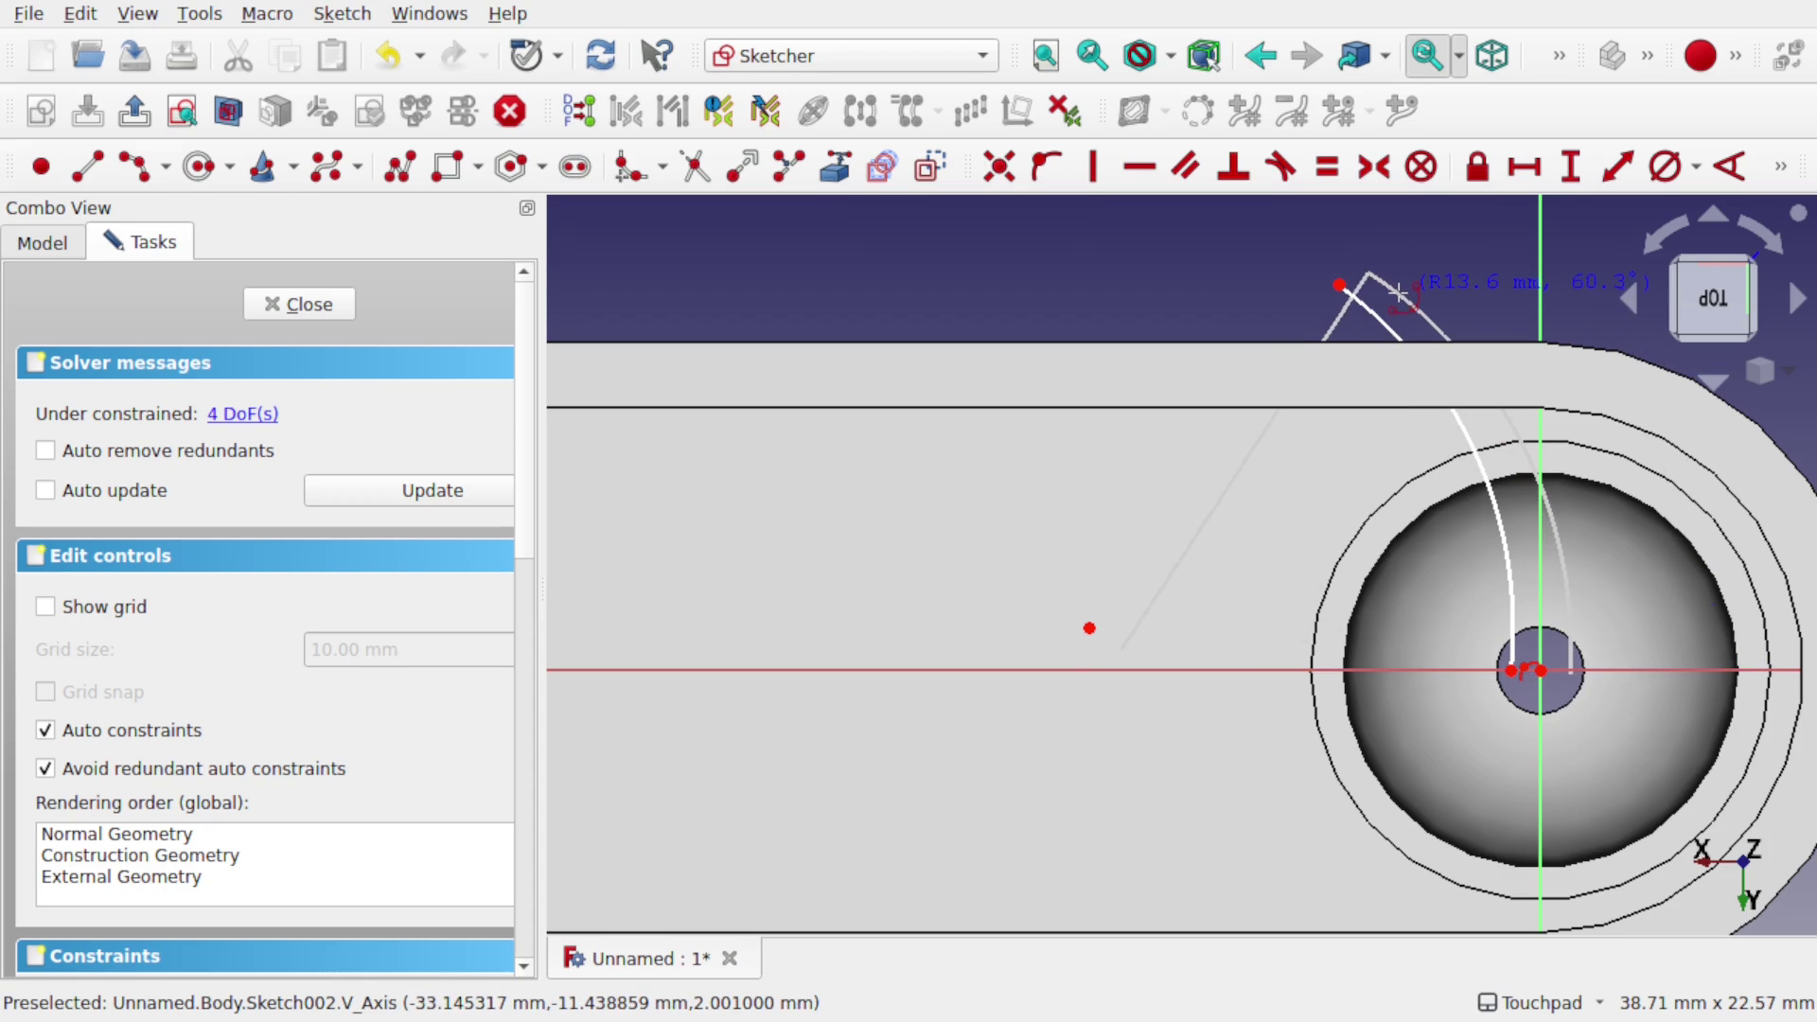
Close the curved strip with straight lines joining the two arcs at their outer ends and inside the drain hole
{"action": "left_click", "coordinate": [89, 170]}
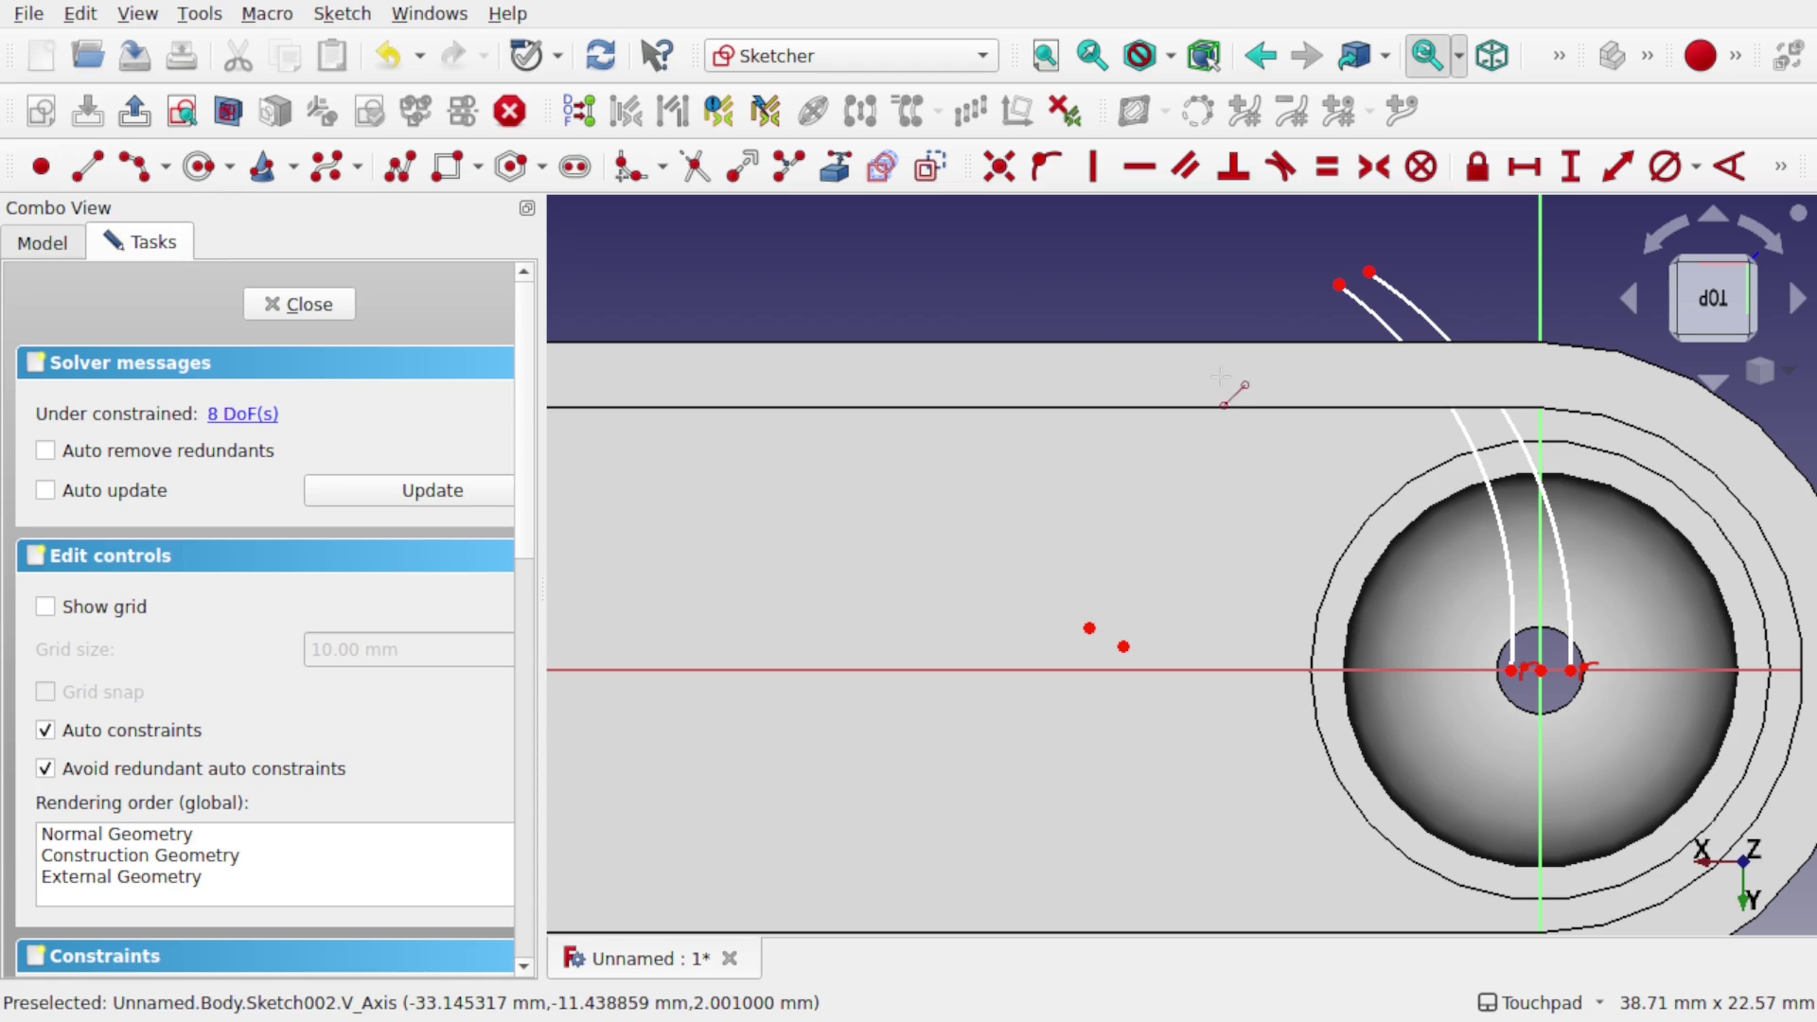
{"action": "left_click", "coordinate": [1340, 284]}
{"action": "left_click", "coordinate": [1369, 272]}
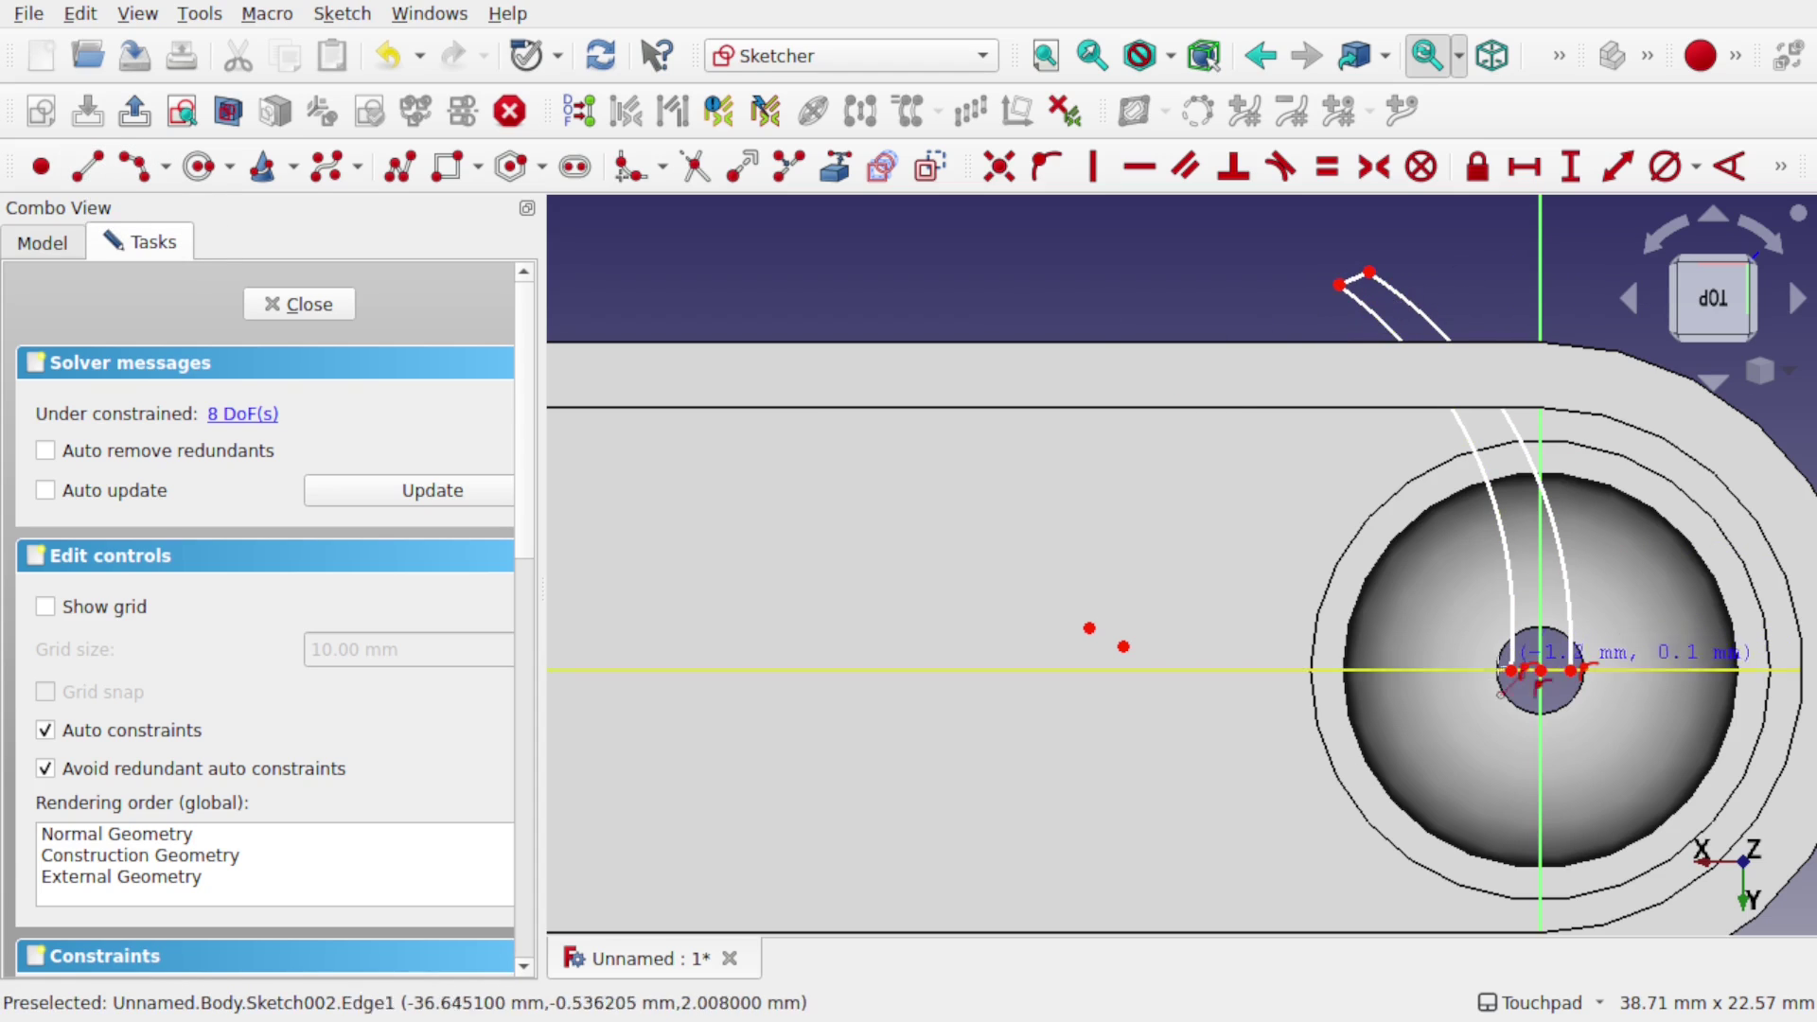
{"action": "left_click", "coordinate": [1512, 670]}
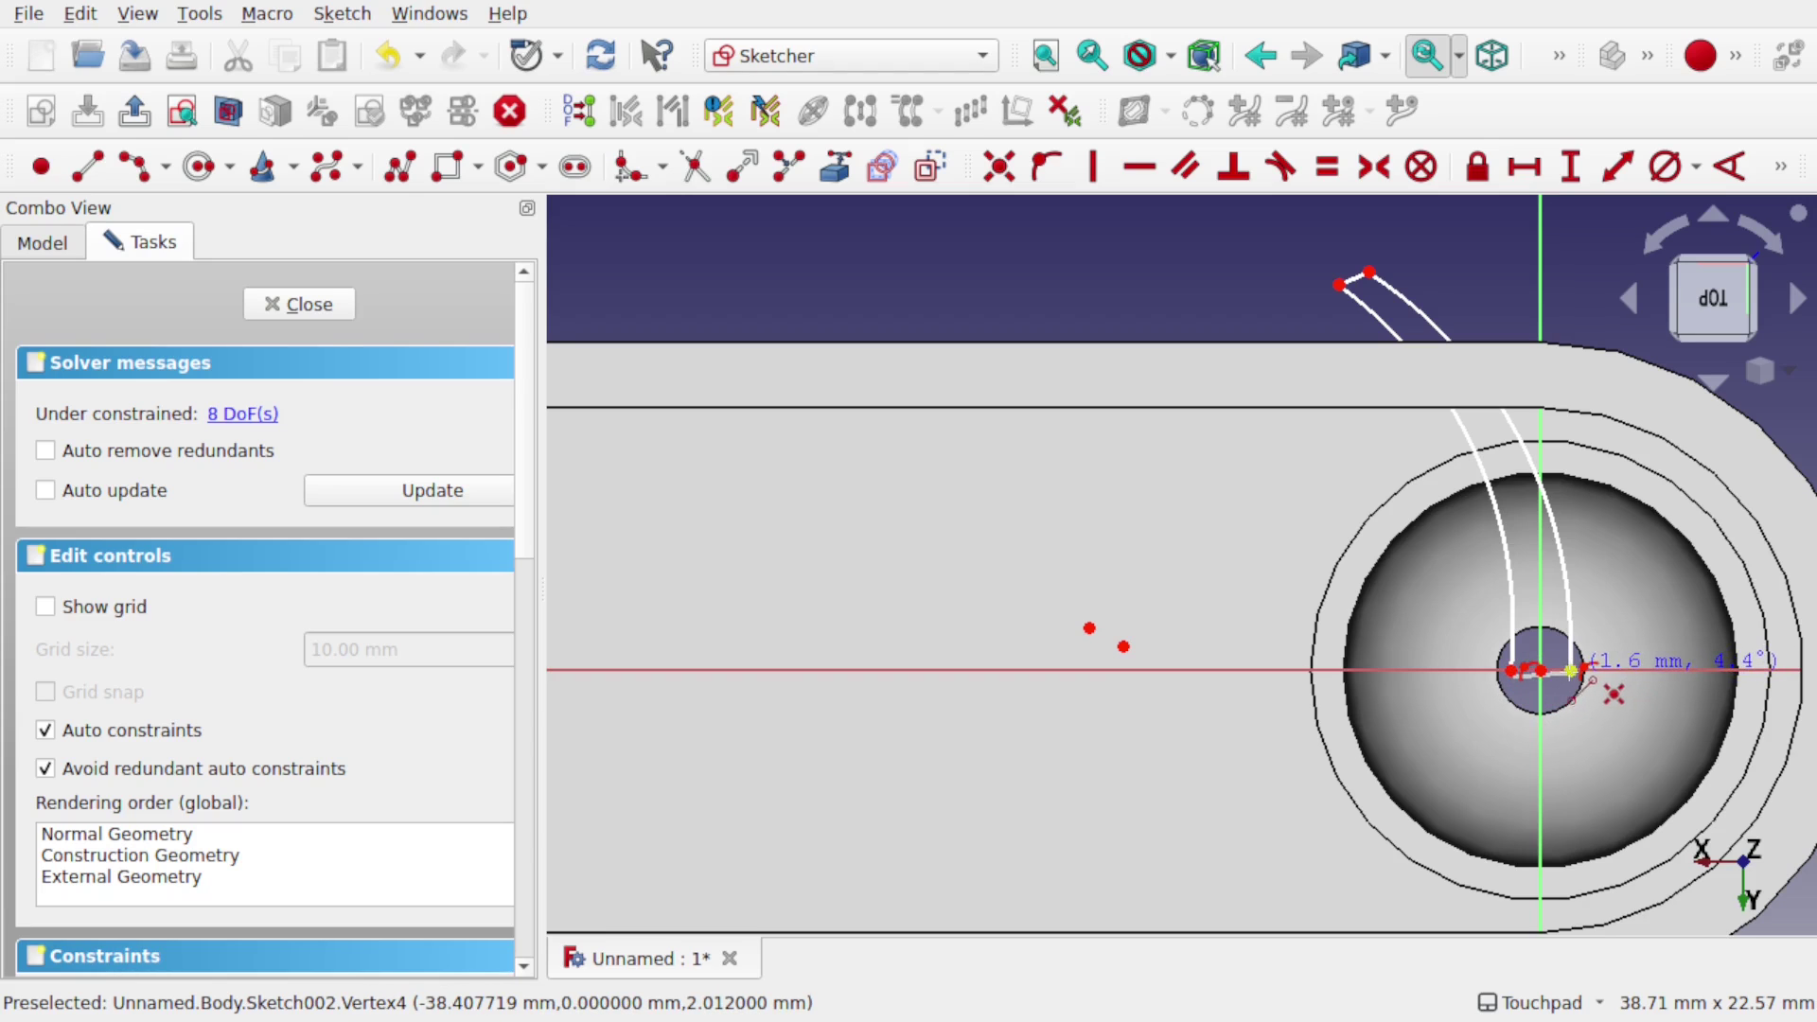
{"action": "left_click", "coordinate": [1578, 672]}
Make the first arc's end on the horizontal axis coincident with the closing line and delete the resulting redundant constraint
{"action": "scroll", "coordinate": [1502, 674], "scroll_direction": "up", "scroll_amount": 5}
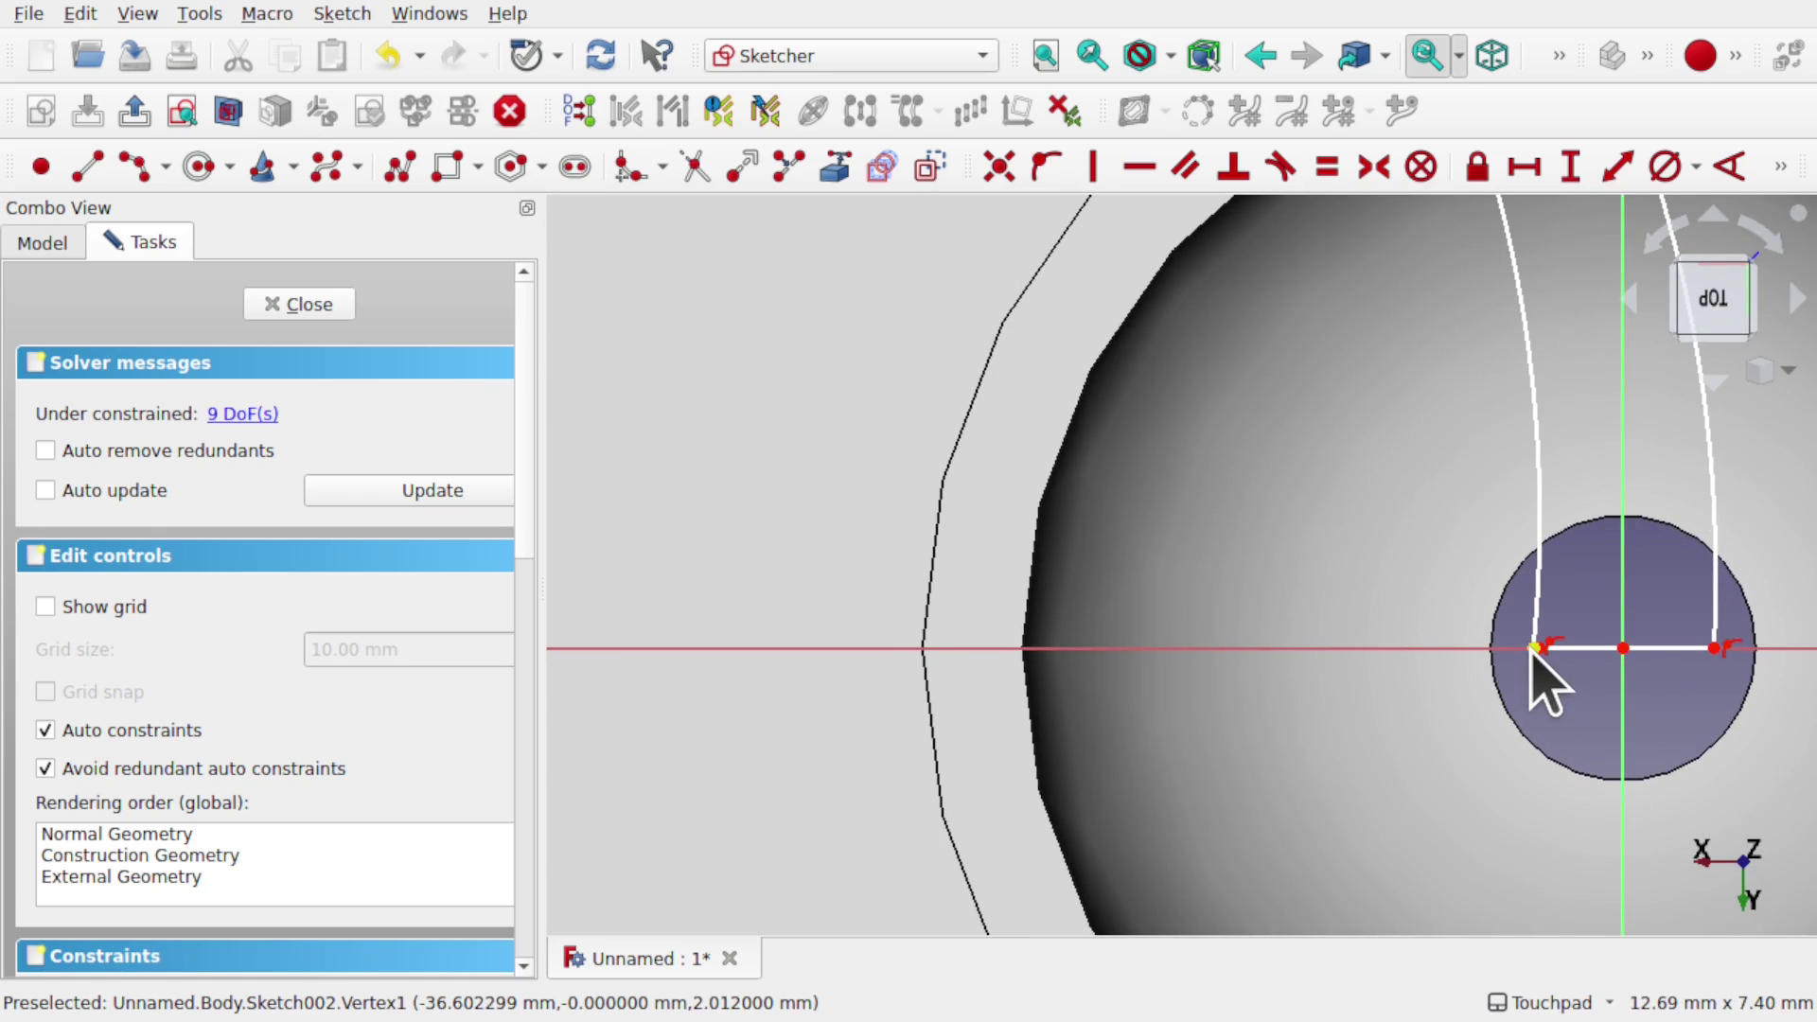
{"action": "left_click", "coordinate": [1534, 651]}
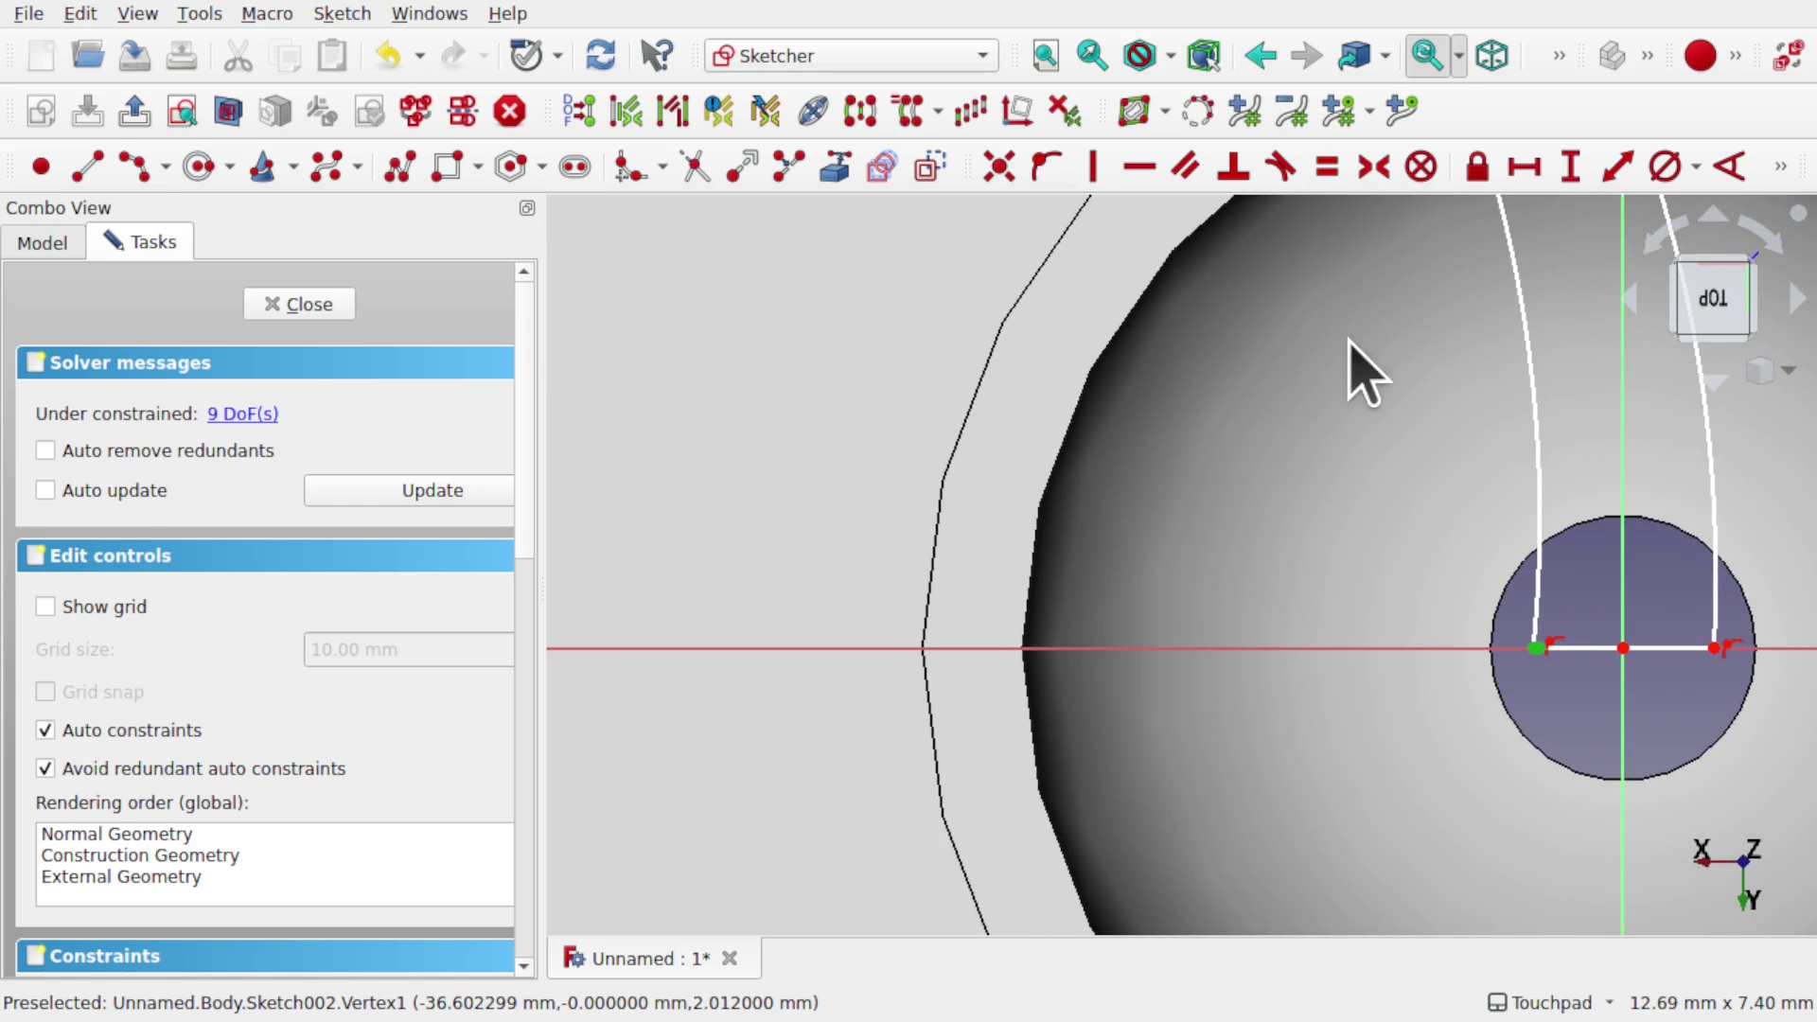
{"action": "left_click", "coordinate": [1000, 167]}
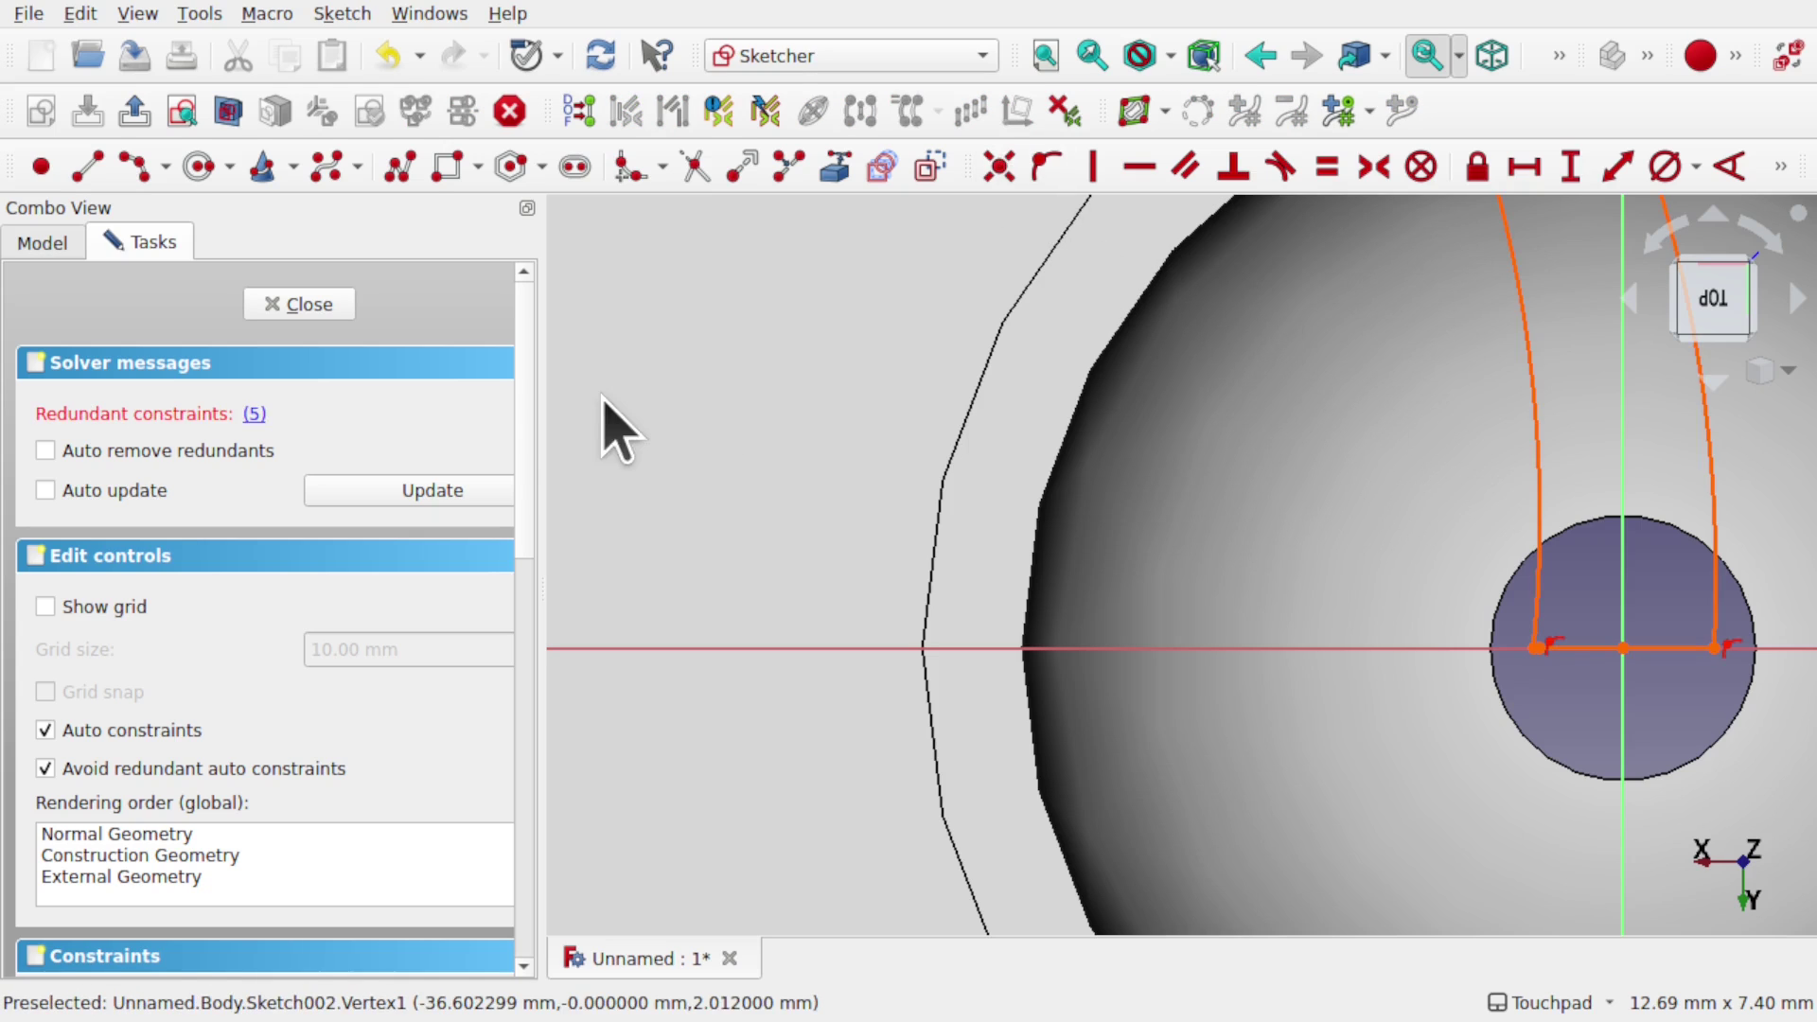
{"action": "left_click", "coordinate": [261, 408]}
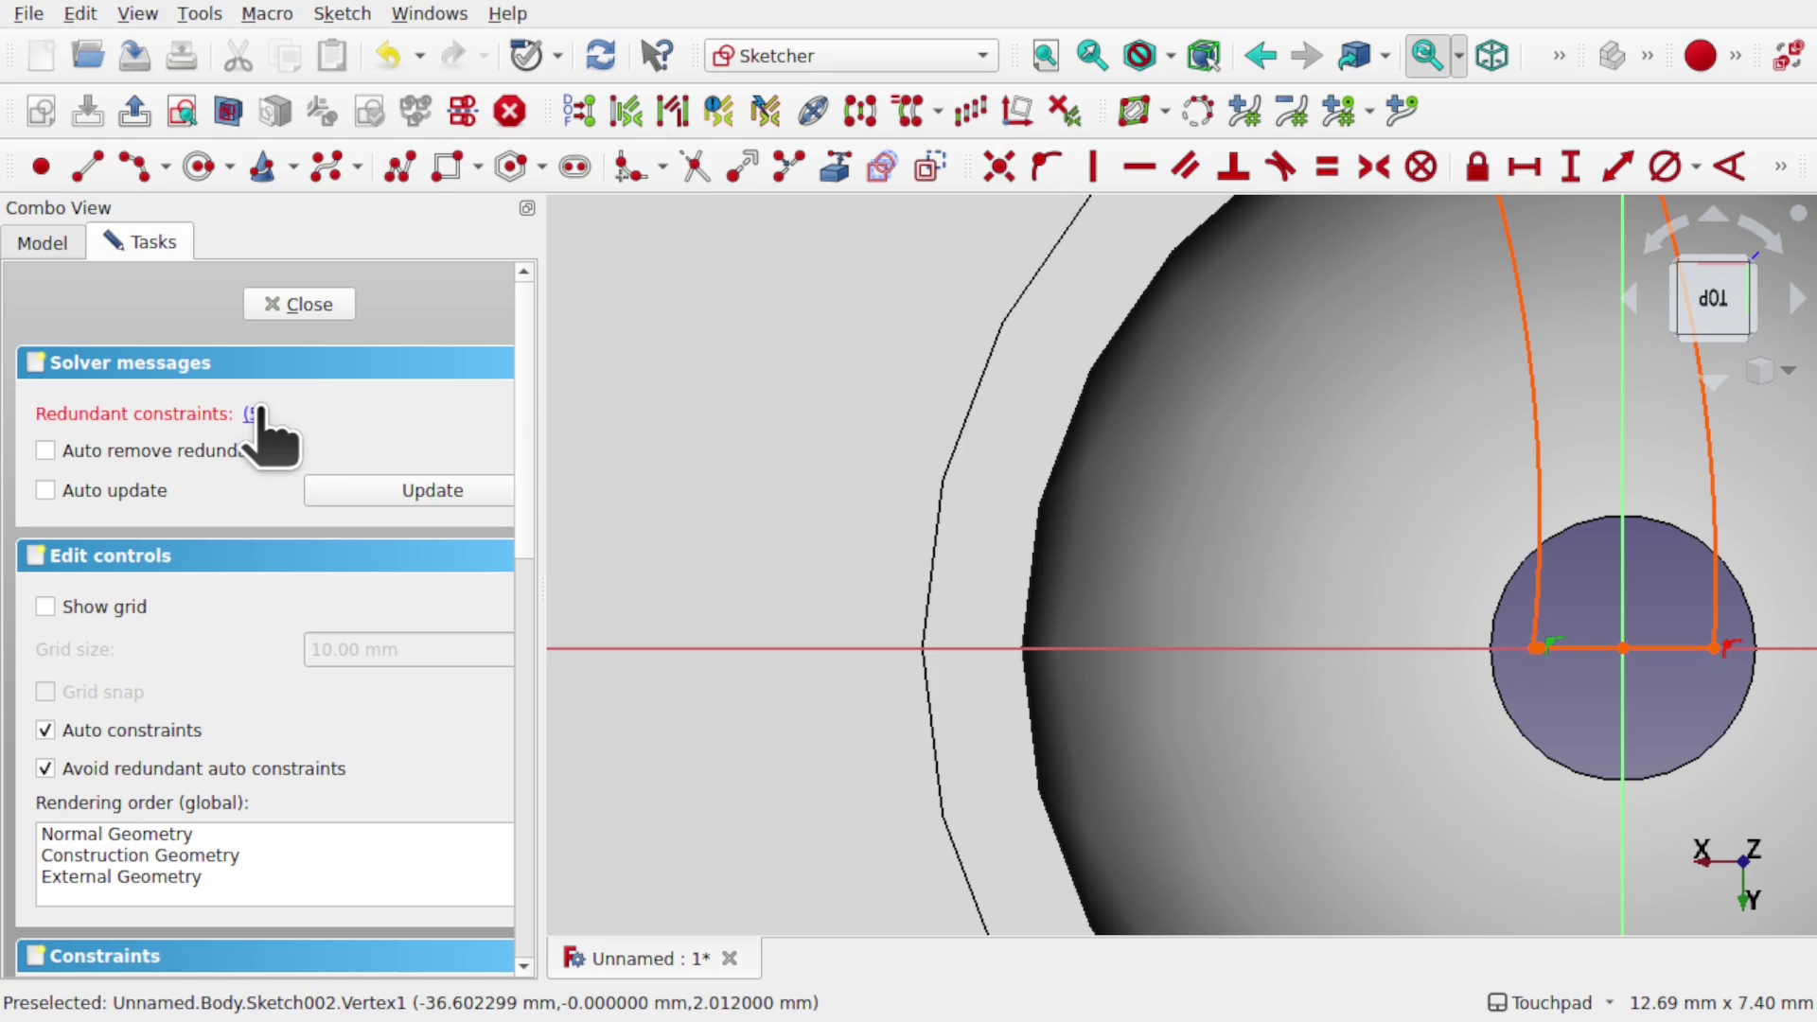
{"action": "key", "text": "Delete"}
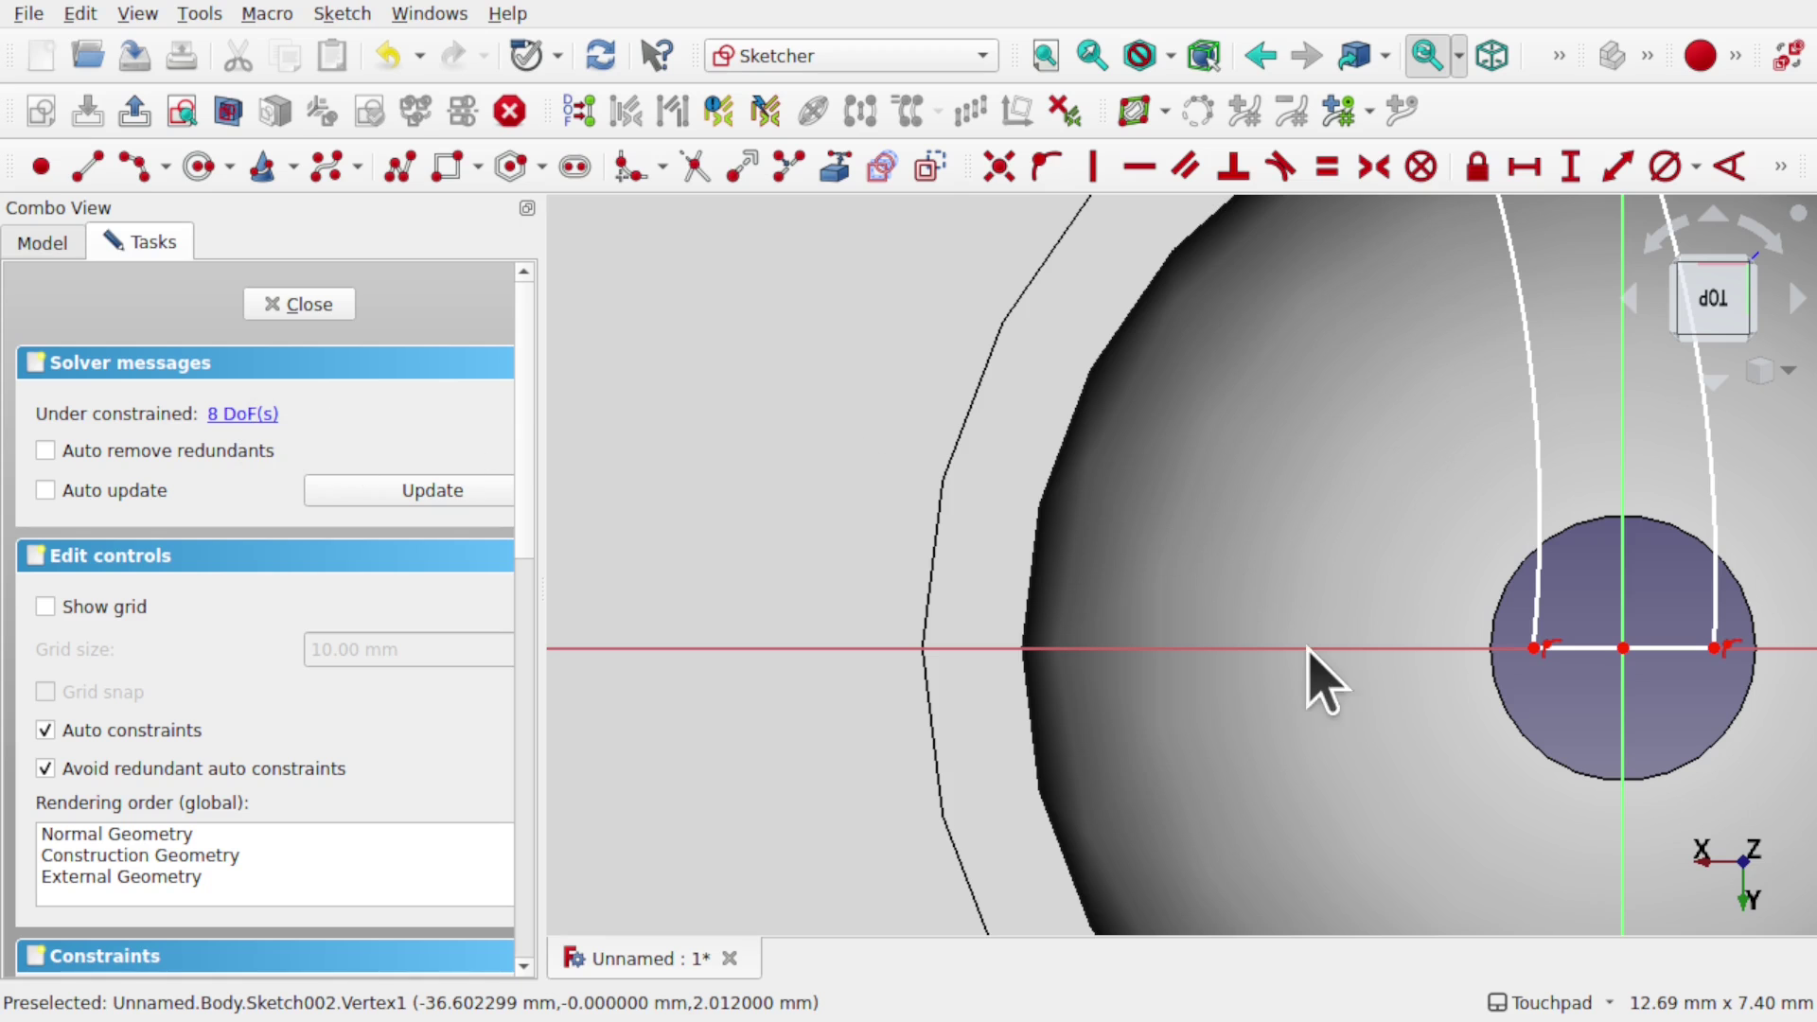
Reposition the second arc's ends, at the drain hole and beyond the tray wall, to check that the profile stays connected
{"action": "scroll", "coordinate": [1363, 690], "scroll_direction": "down", "scroll_amount": 5}
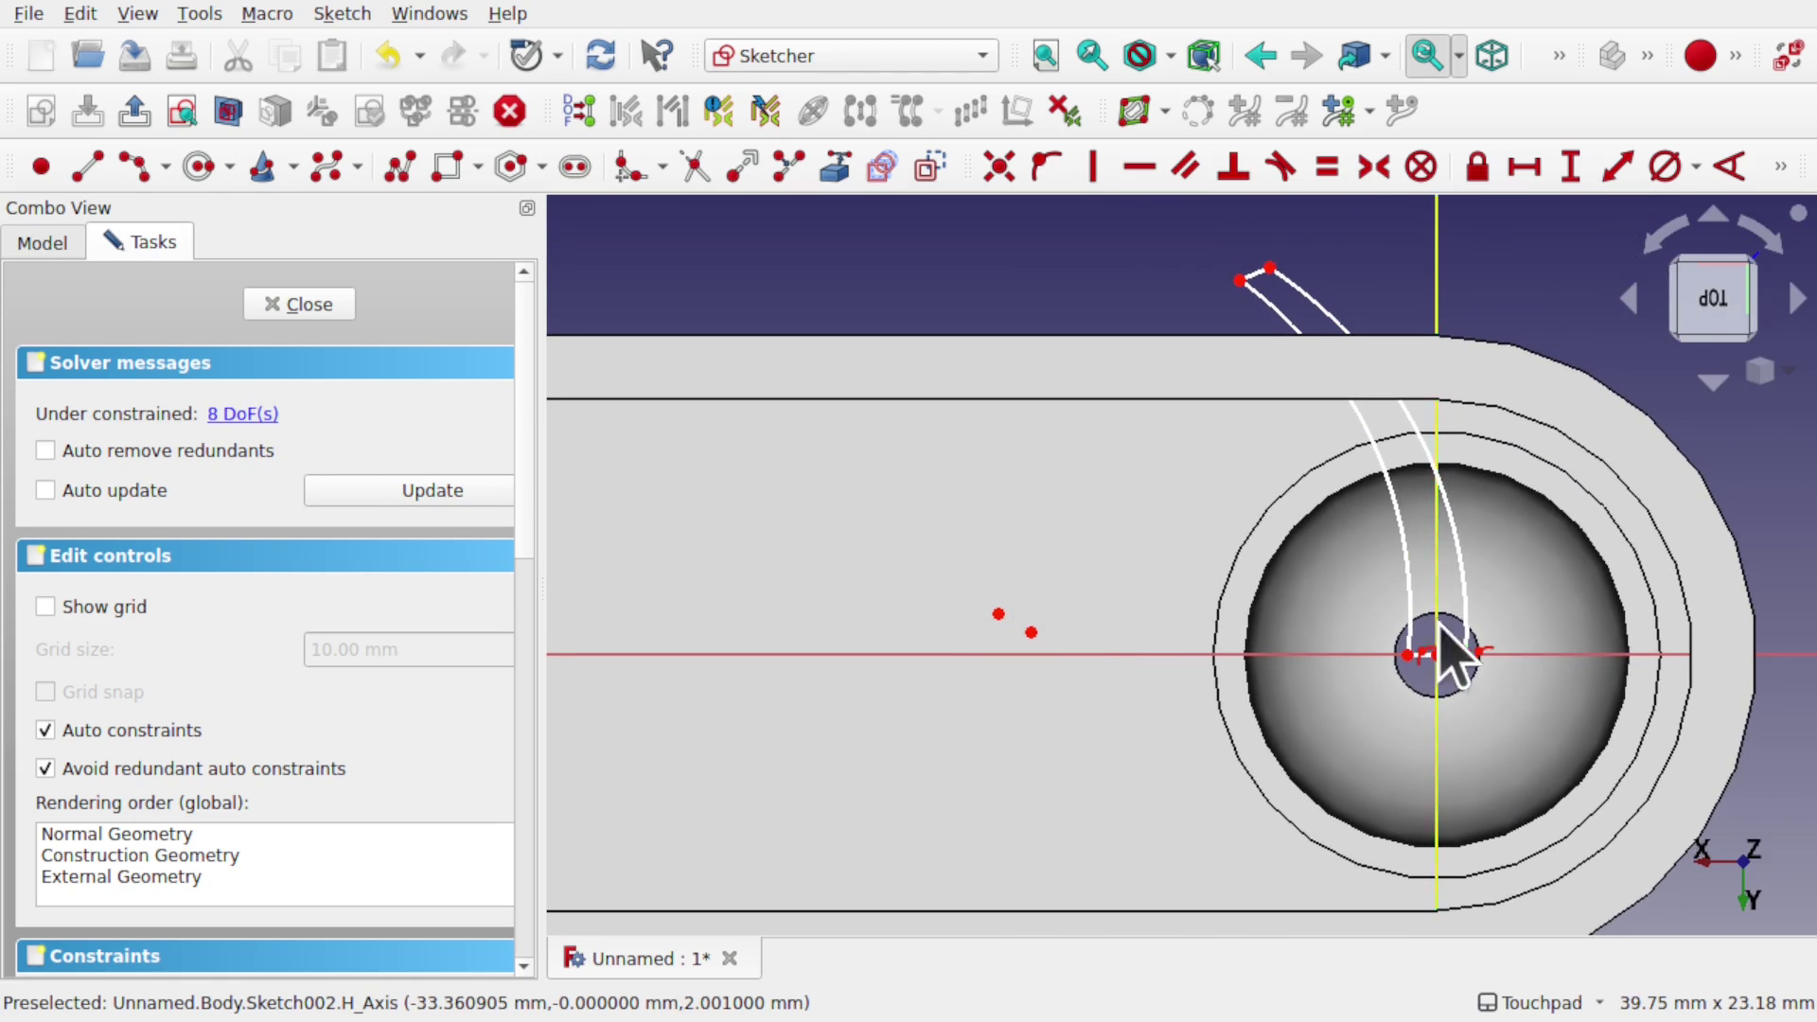
{"action": "mouse_move", "coordinate": [1469, 654]}
{"action": "left_mouse_down"}
{"action": "mouse_move", "coordinate": [1448, 653]}
{"action": "mouse_move", "coordinate": [1475, 654]}
{"action": "left_mouse_up"}
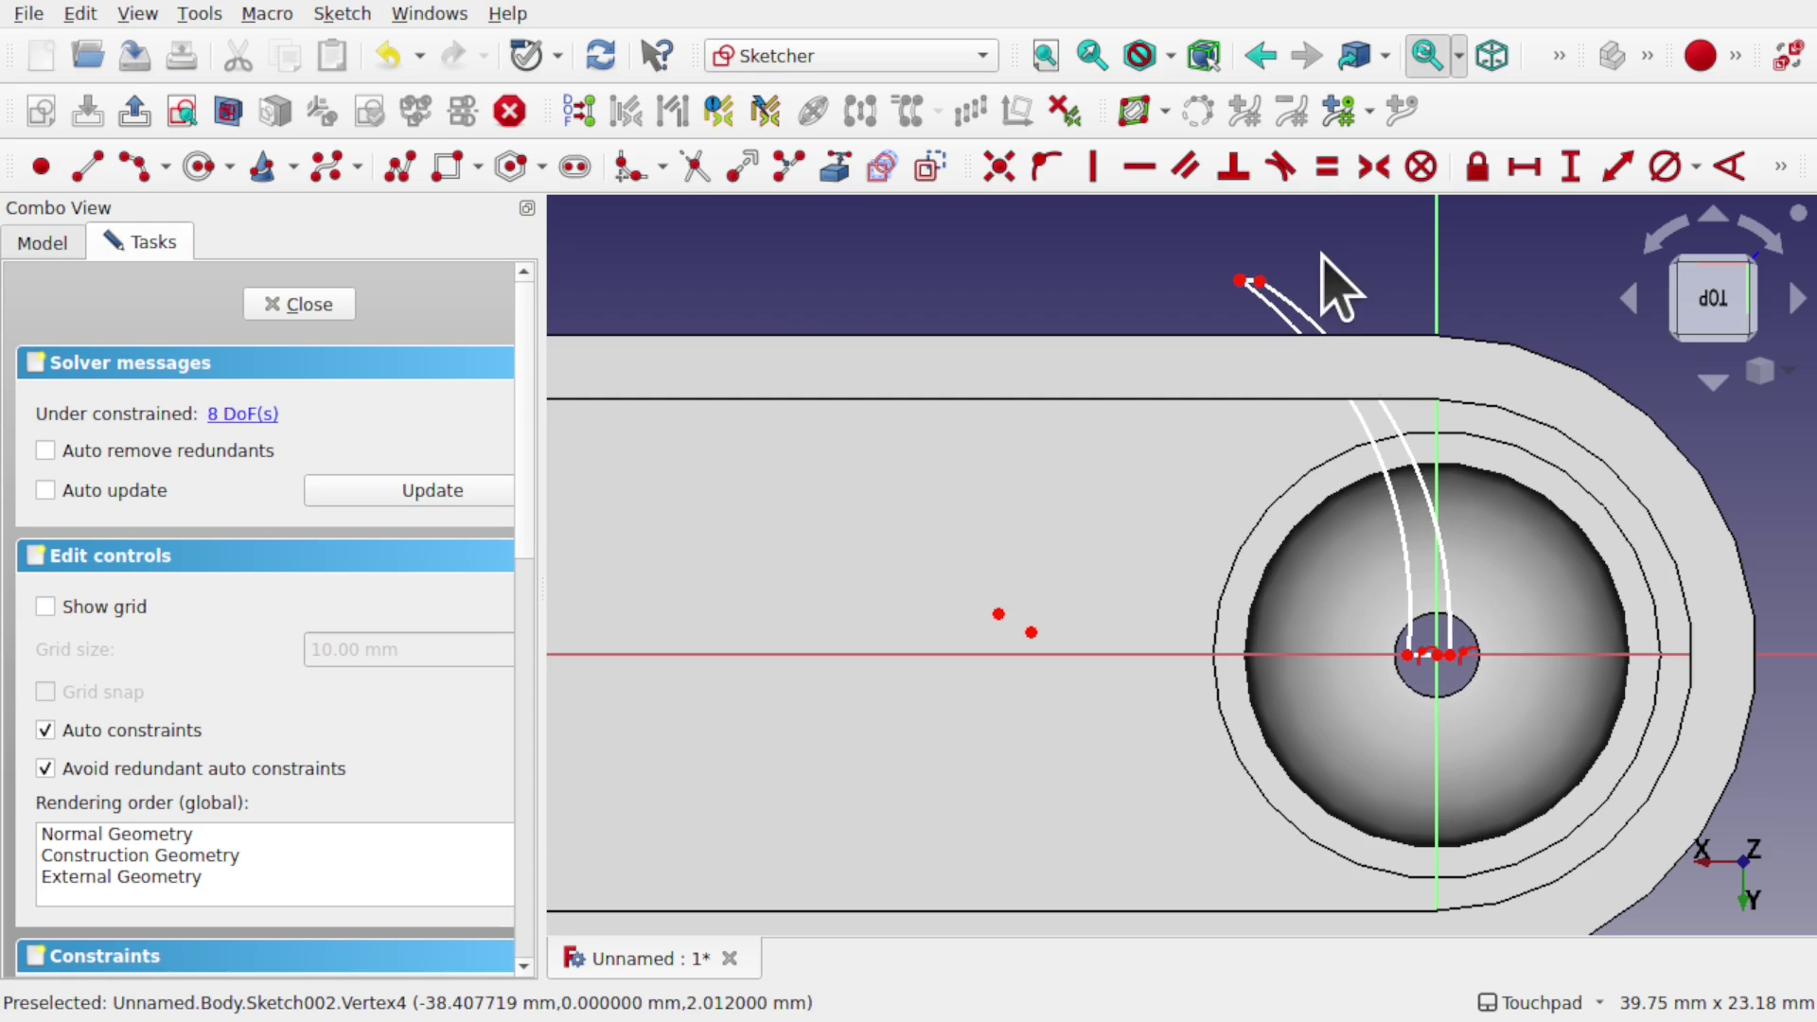
{"action": "left_click_drag", "start_coordinate": [1261, 281], "coordinate": [1267, 266]}
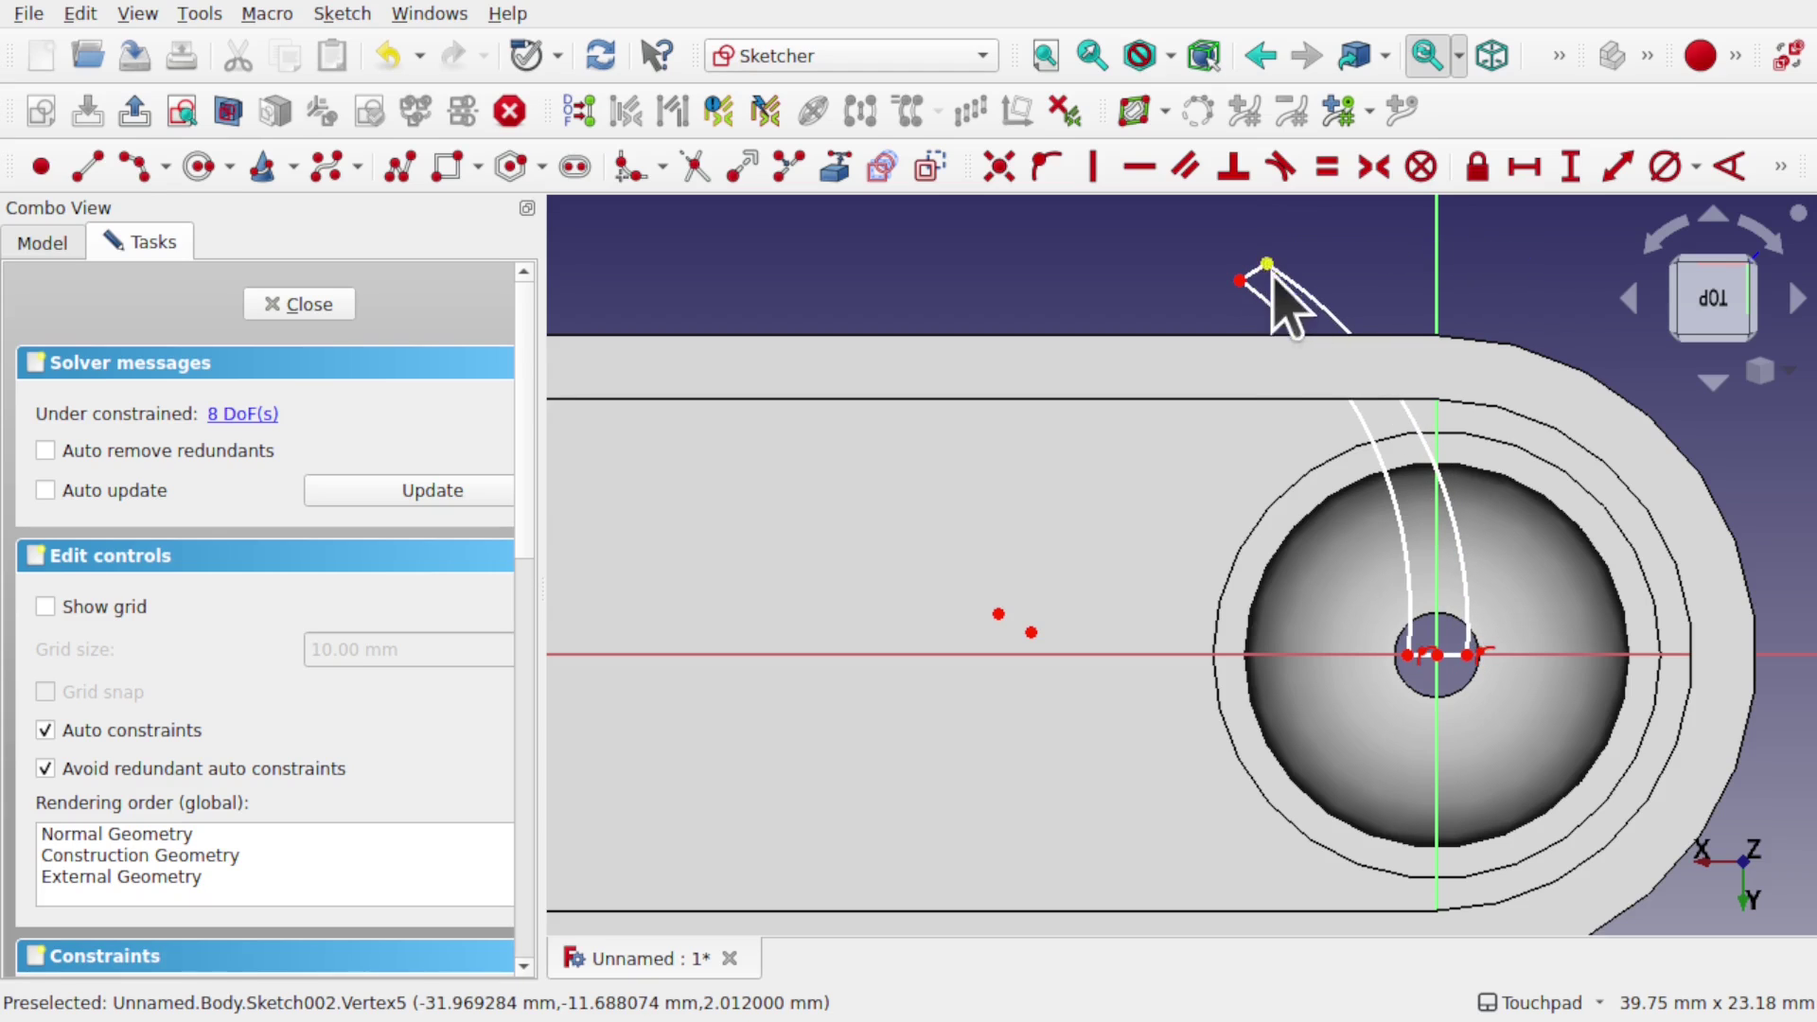
Set the horizontal distance between the two arc ends inside the drain hole to 1 mm
{"action": "left_click", "coordinate": [1407, 654]}
{"action": "left_click", "coordinate": [1467, 655]}
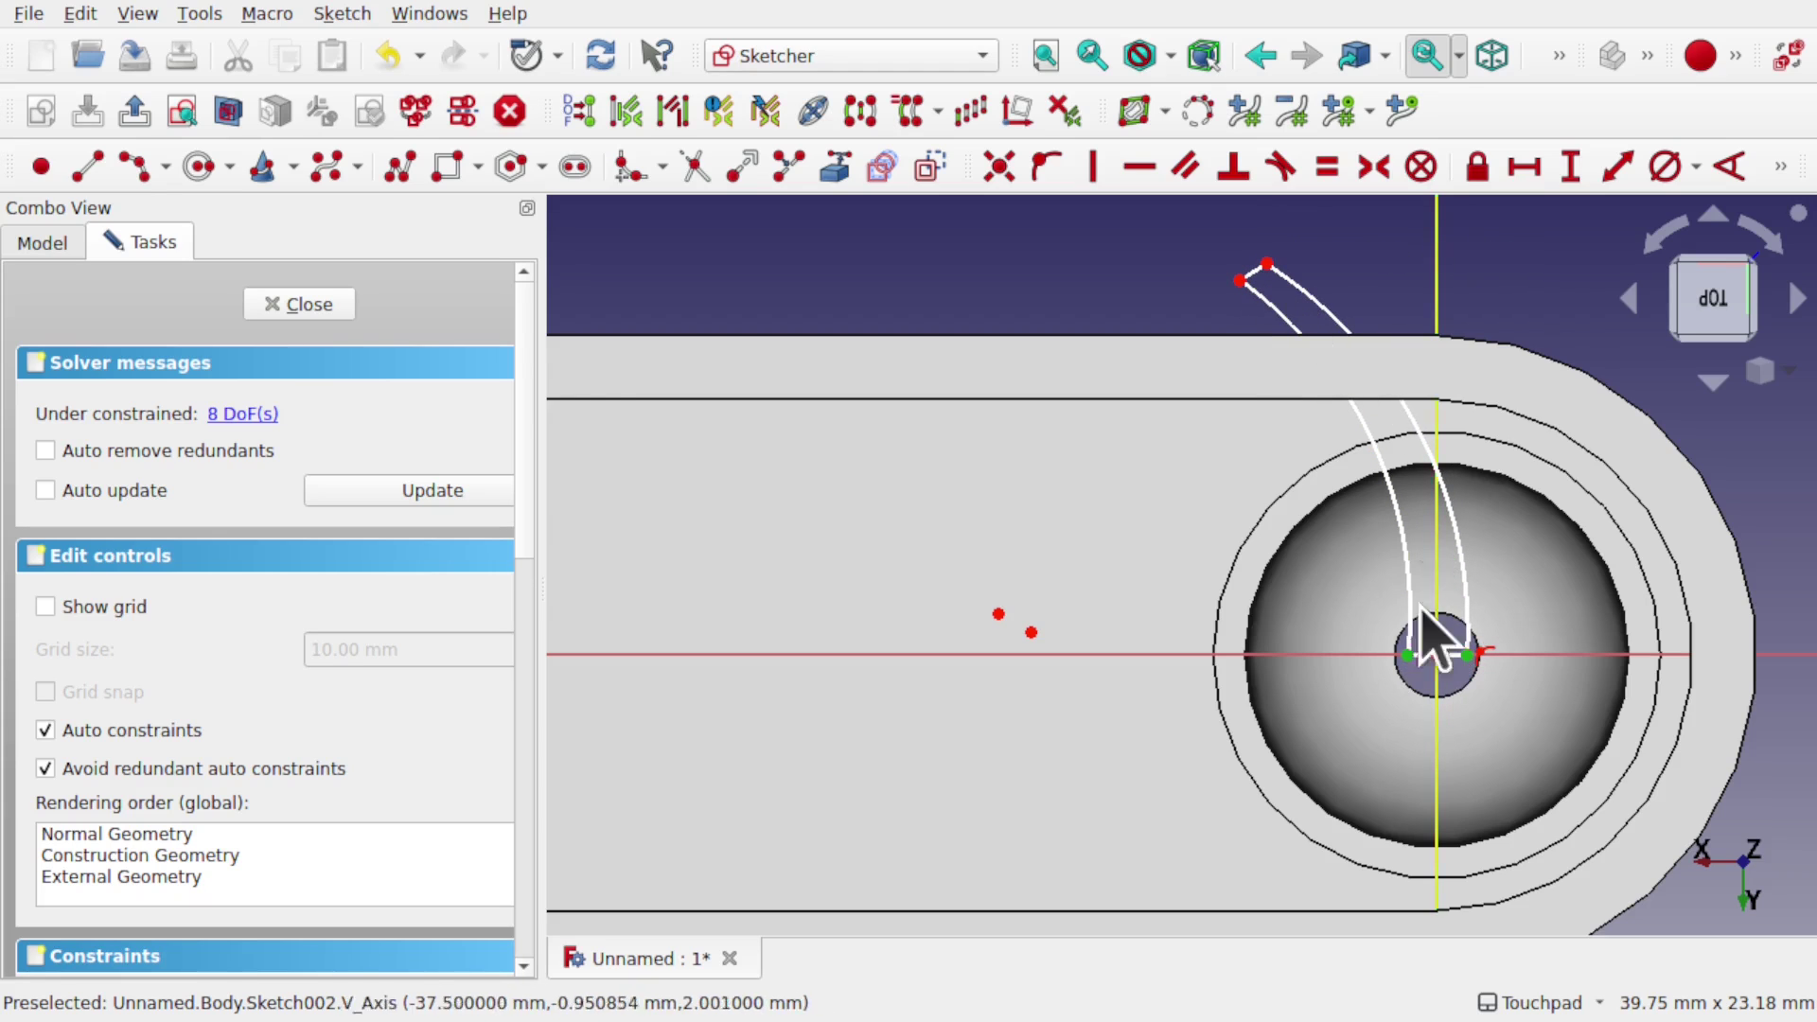
{"action": "left_click", "coordinate": [1526, 171]}
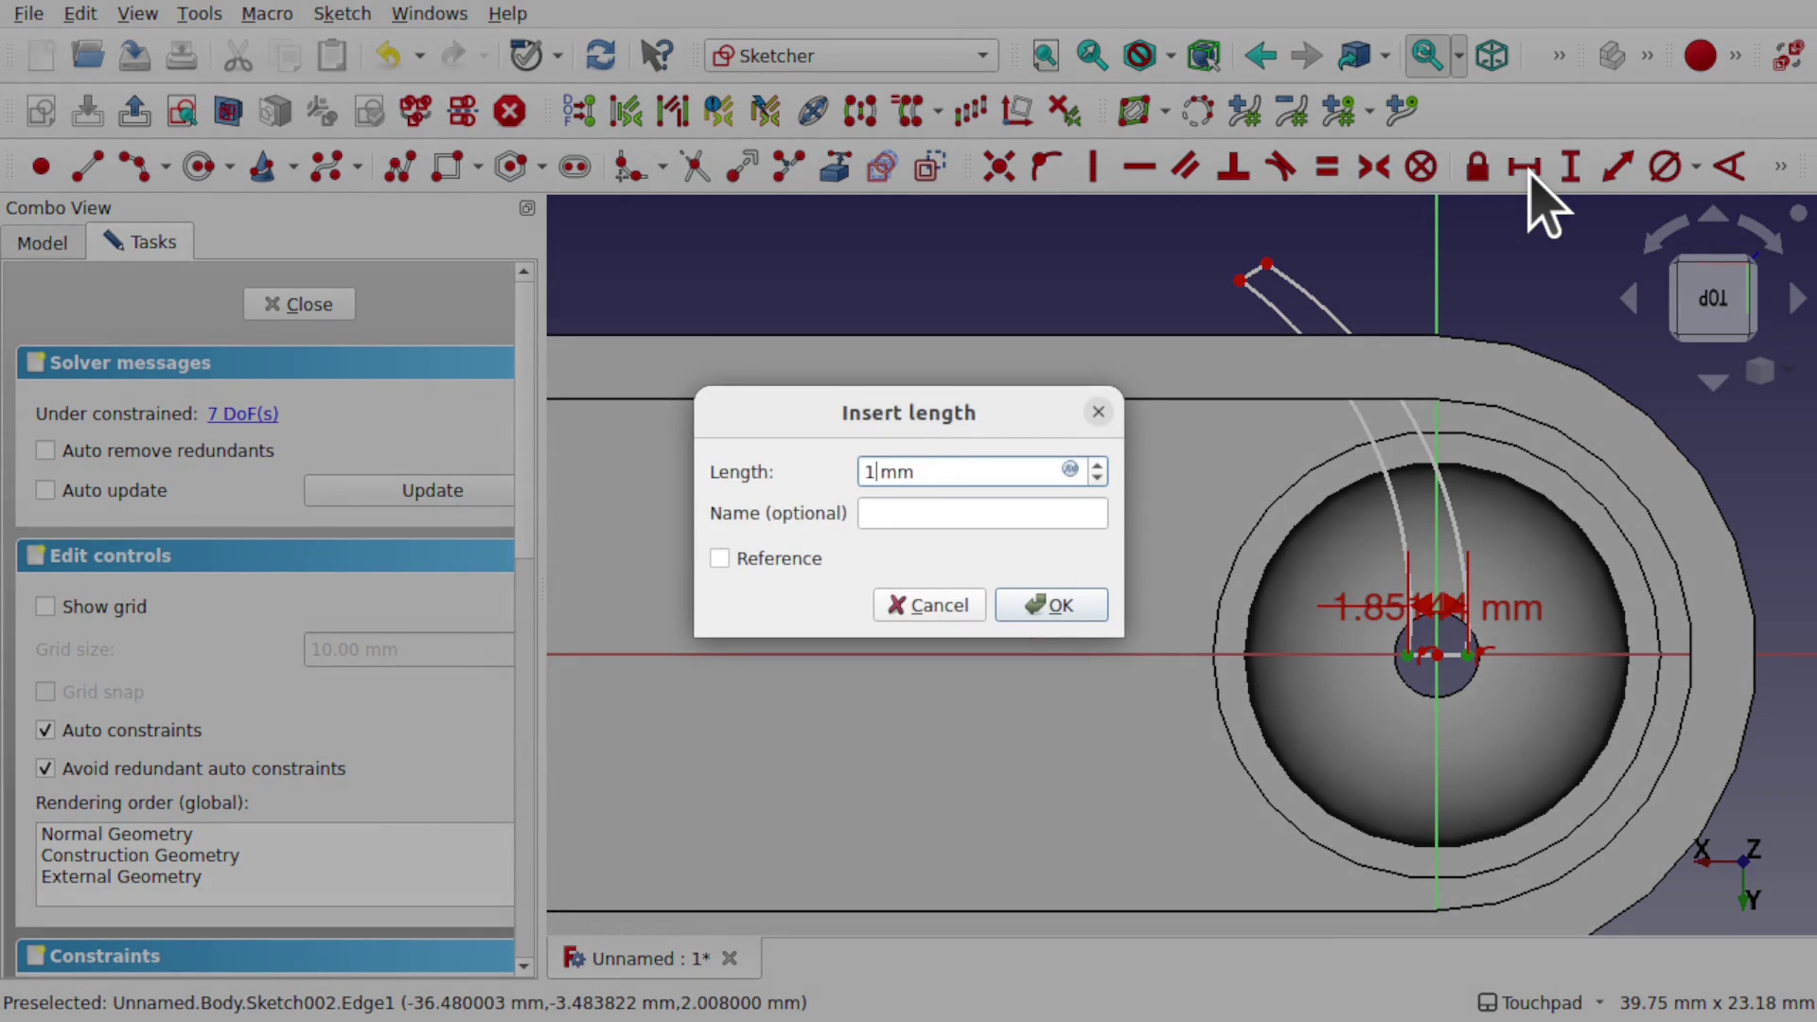
{"action": "type", "text": "1"}
{"action": "key", "text": "Return"}
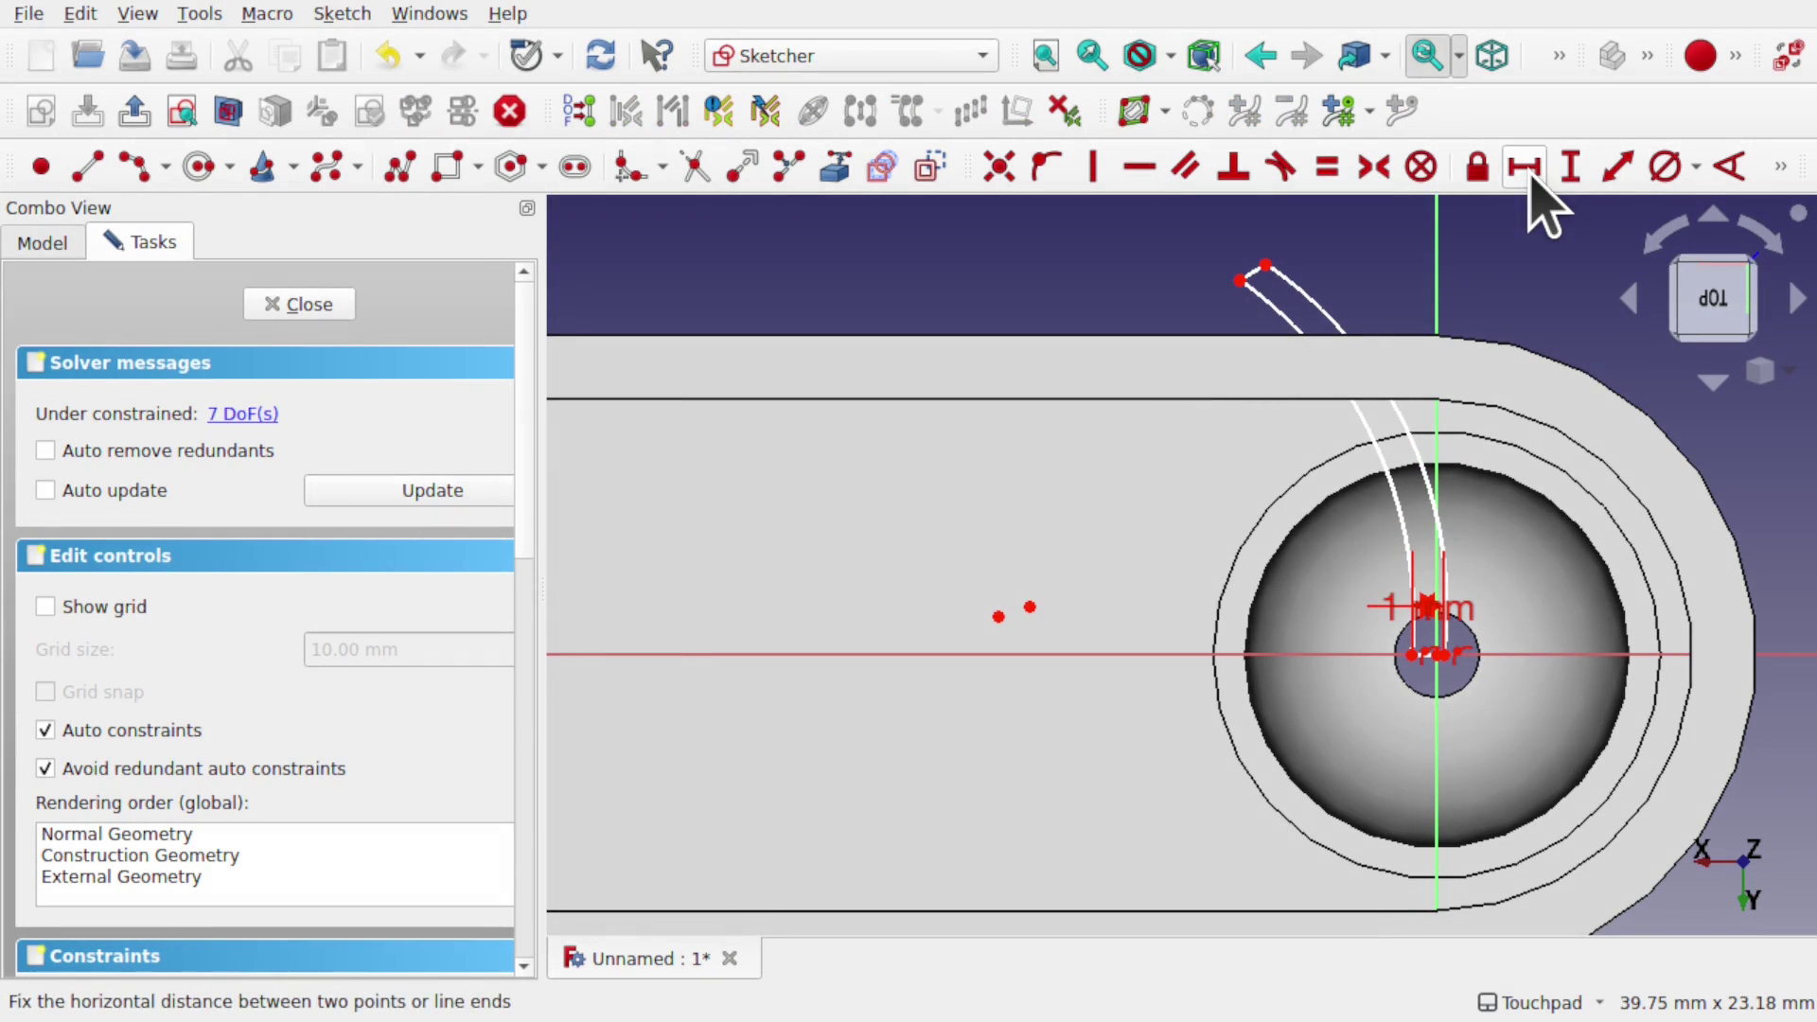
Set the length of the short closing line beyond the tray wall to 1 mm
{"action": "left_click", "coordinate": [1253, 274]}
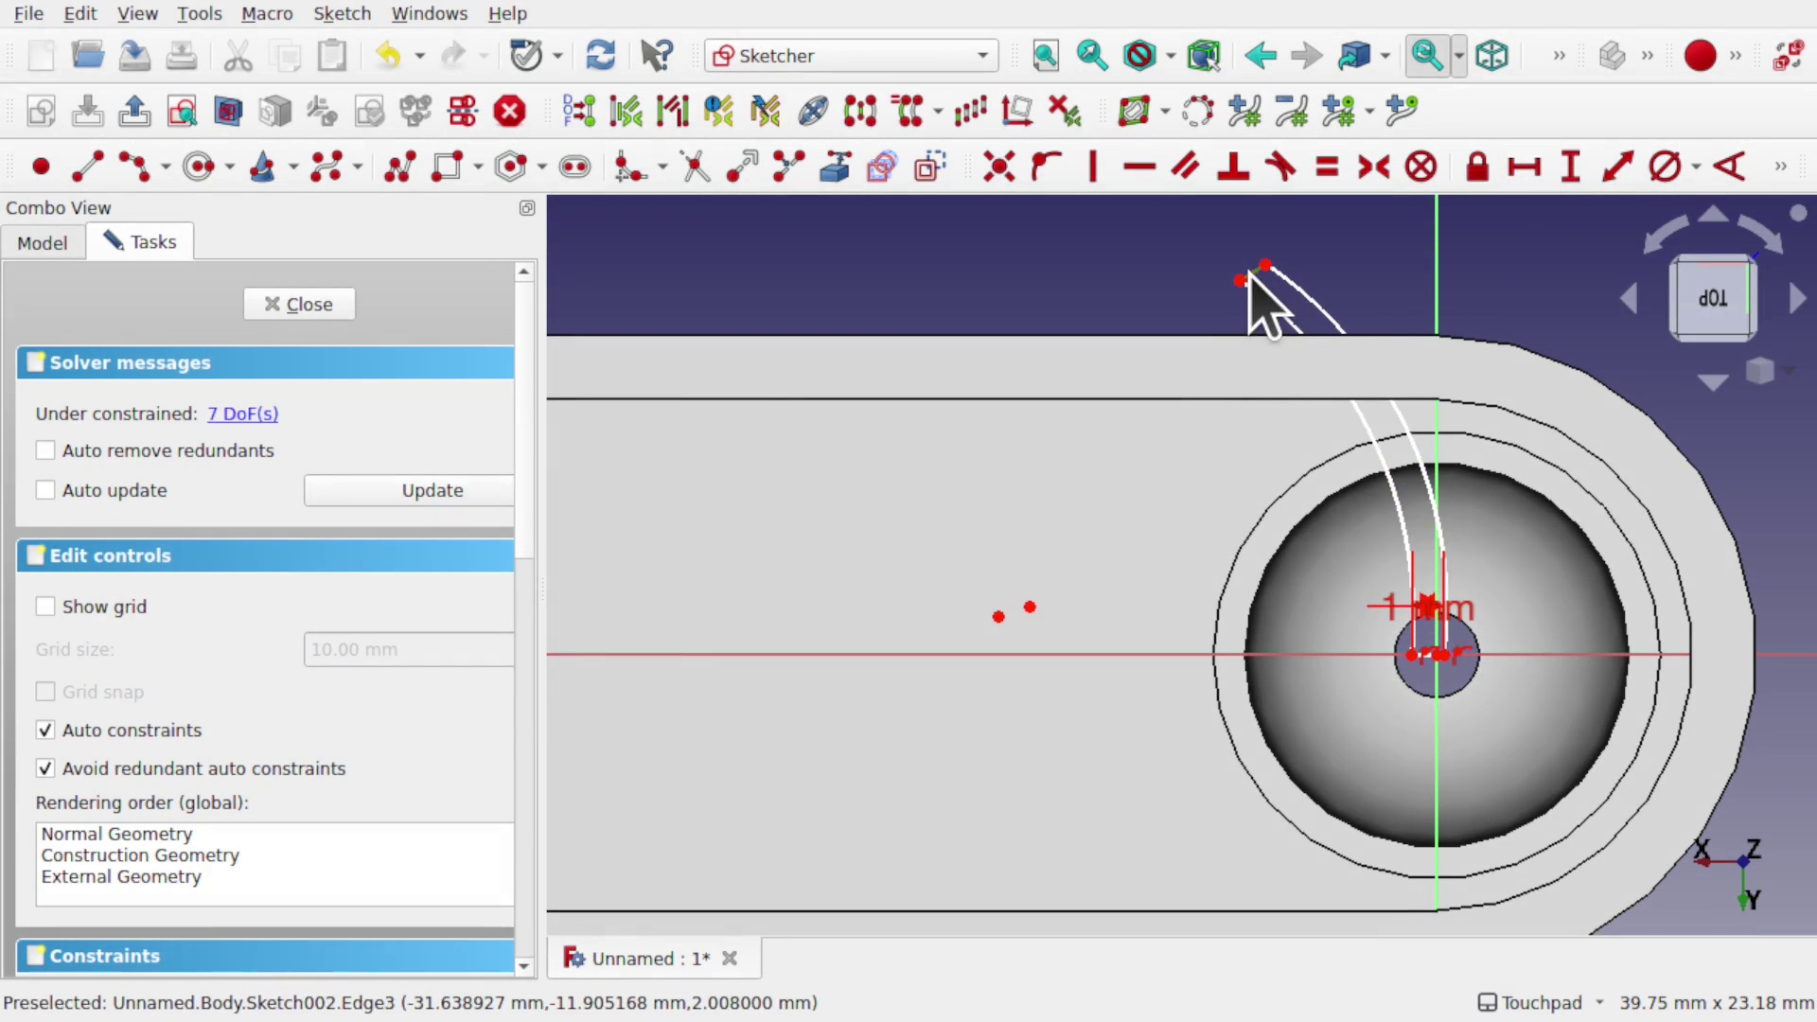
{"action": "left_click", "coordinate": [1617, 171]}
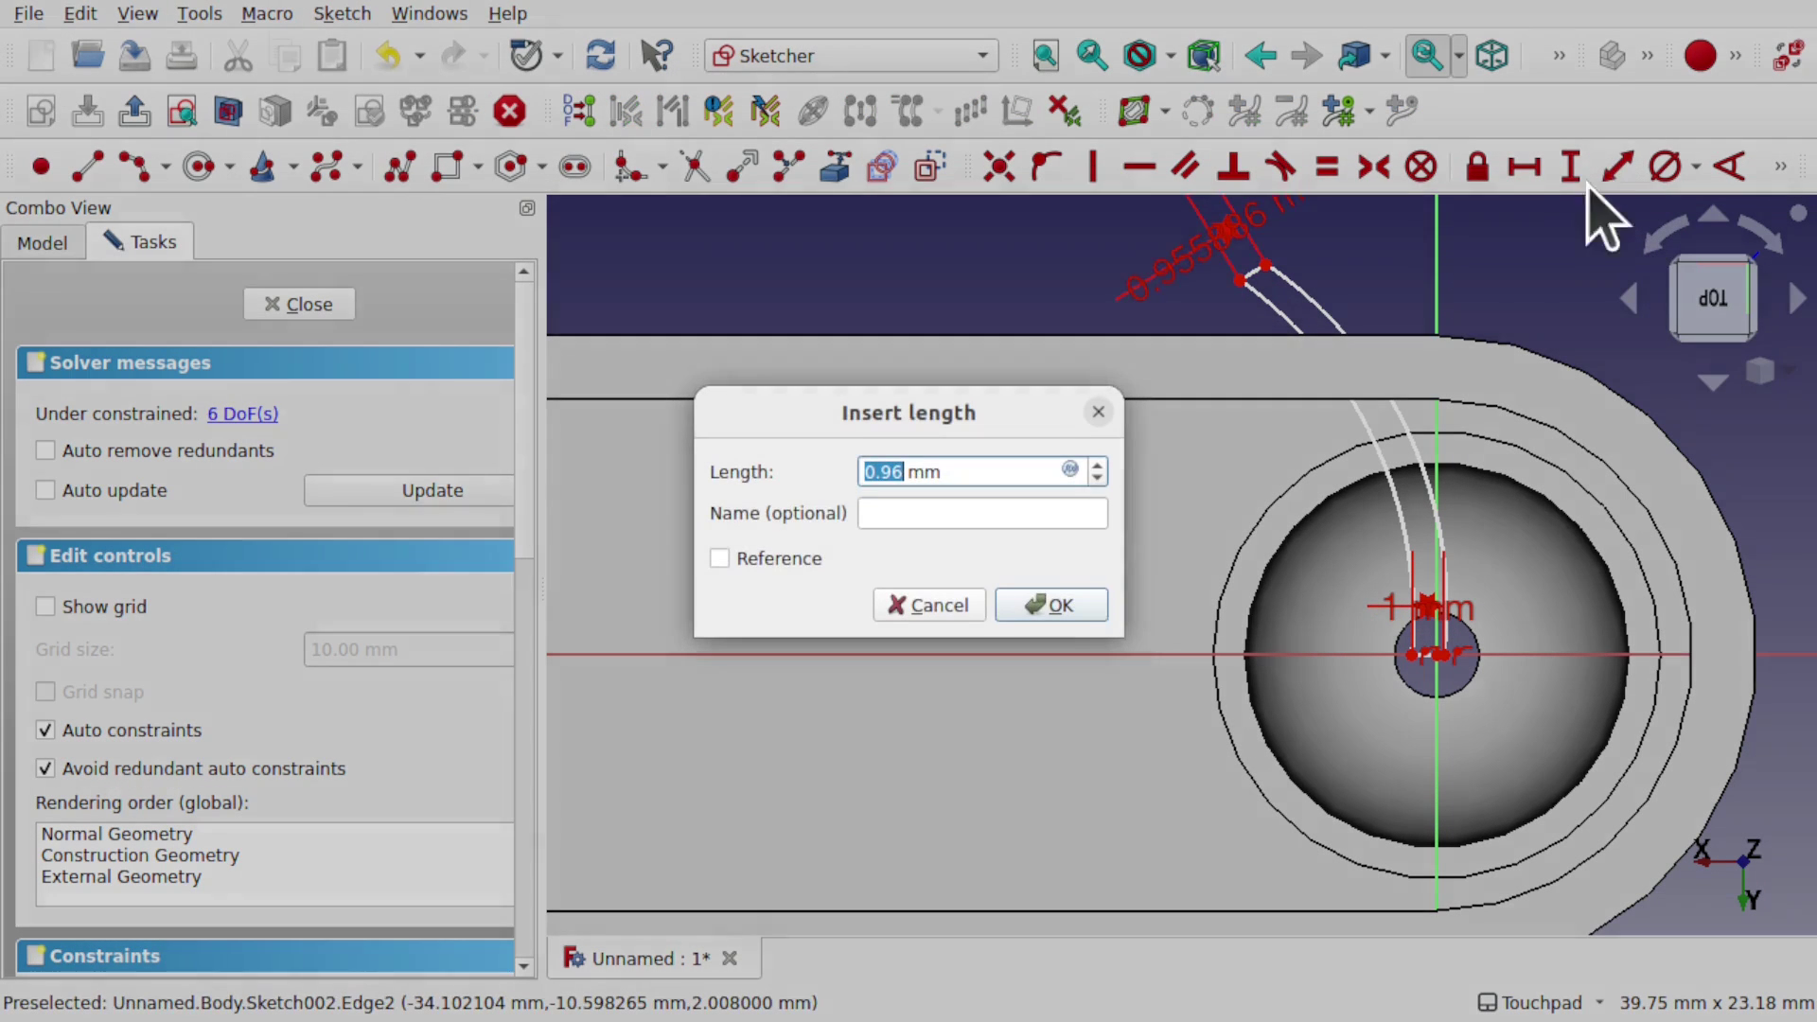
{"action": "key", "text": "Return"}
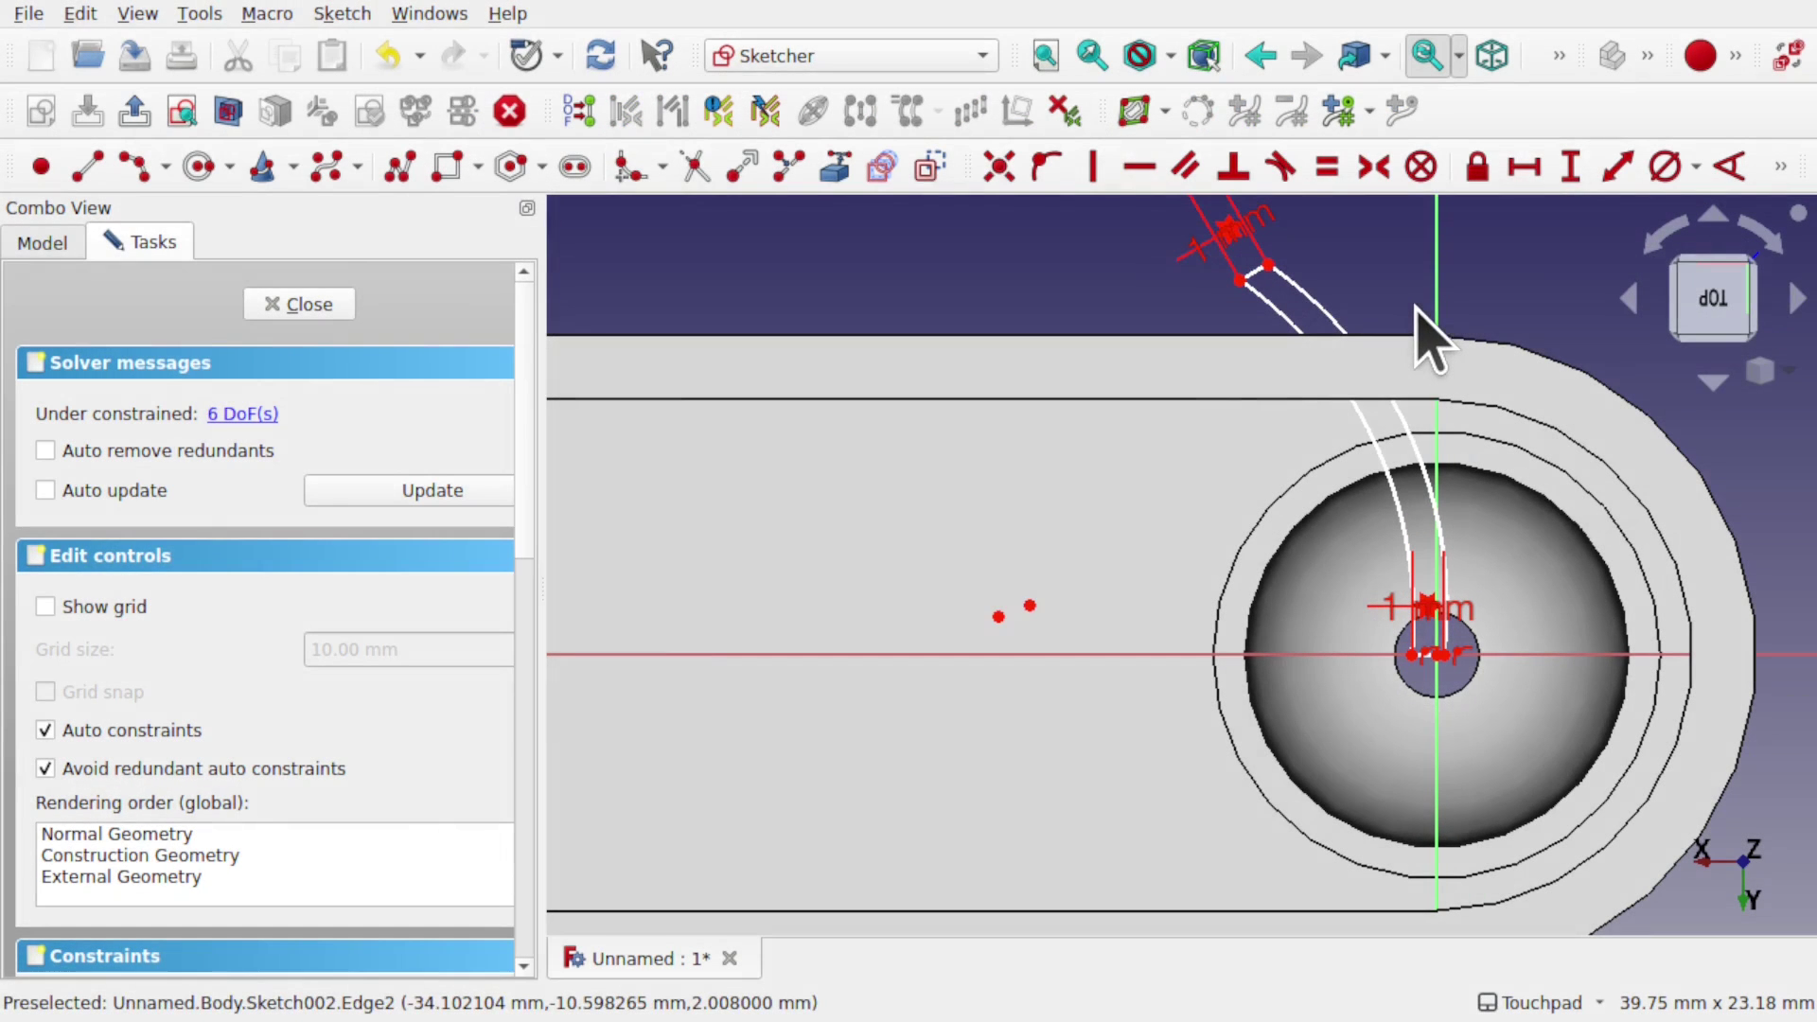
Constrain the two arcs to equal radii and close the sketch
{"action": "left_click", "coordinate": [1395, 473]}
{"action": "left_click", "coordinate": [1430, 478]}
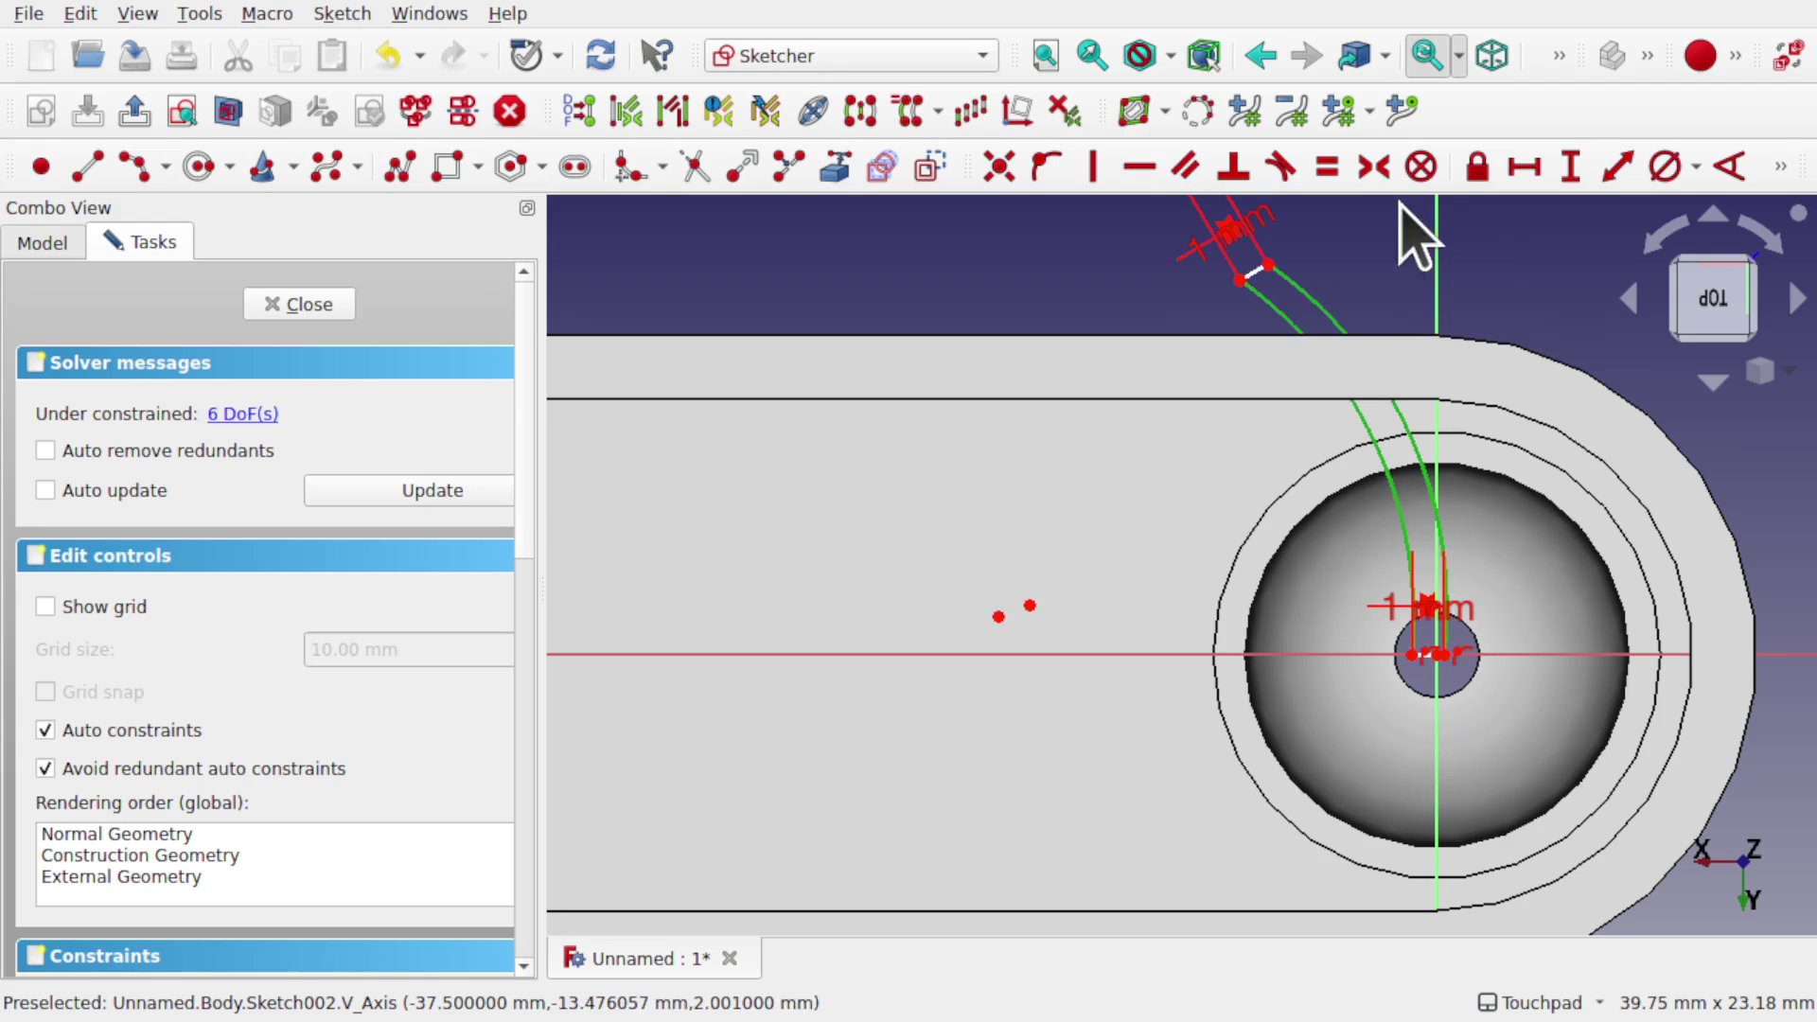
{"action": "left_click", "coordinate": [1326, 167]}
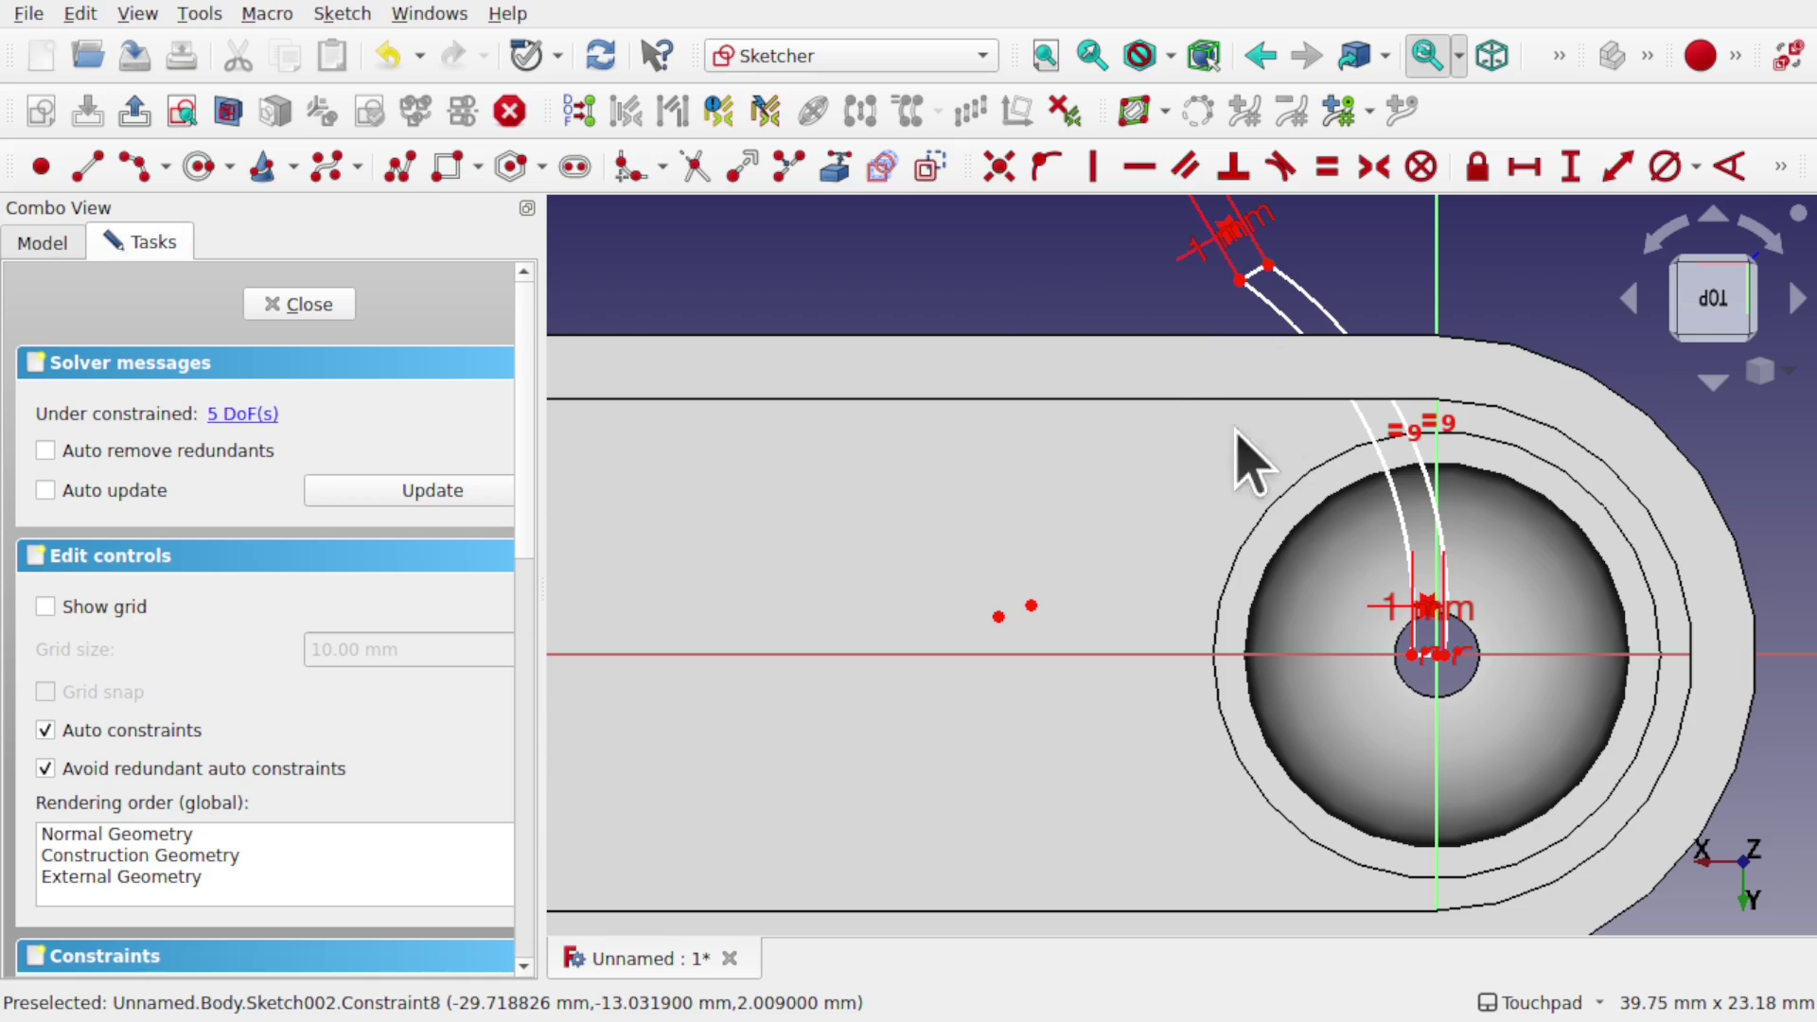
{"action": "left_click", "coordinate": [342, 312]}
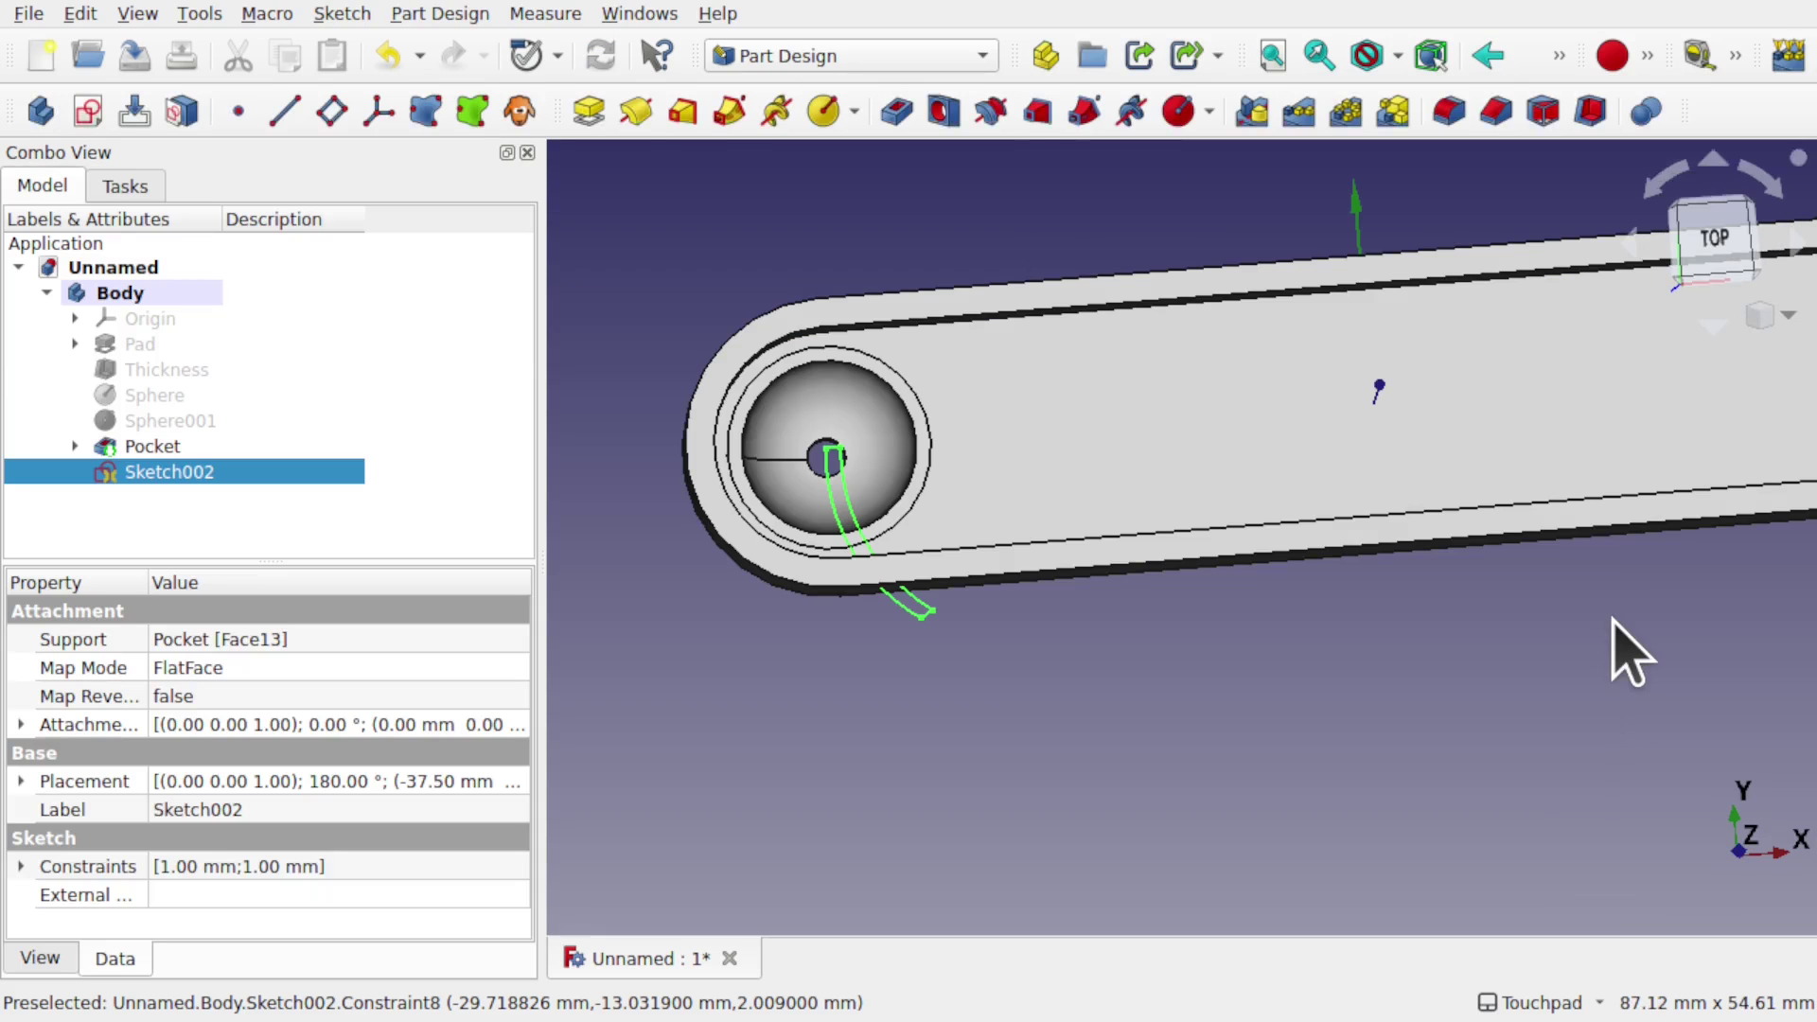
{"action": "middle_click_drag", "start_coordinate": [1204, 710], "coordinate": [1164, 602]}
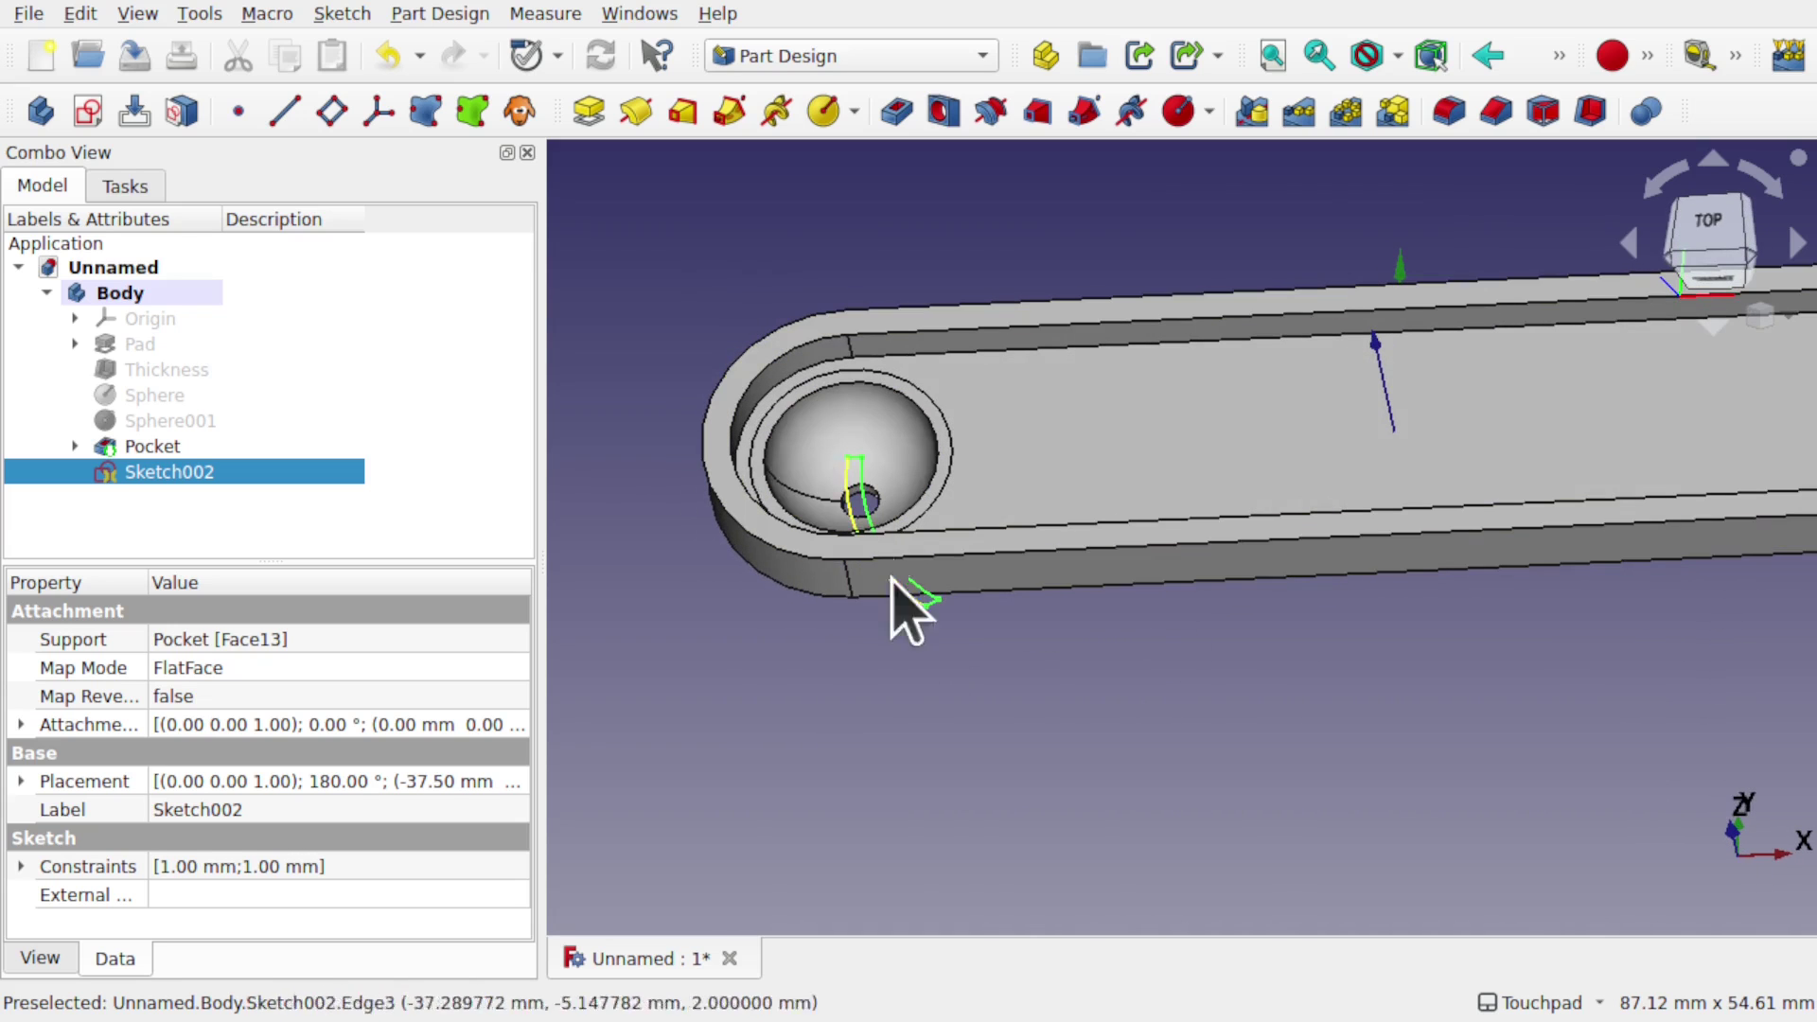
Try to cut the curved strip sketch through all of the tray as a pocket from the inner floor
{"action": "mouse_move", "coordinate": [937, 616]}
{"action": "middle_mouse_down"}
{"action": "mouse_move", "coordinate": [1026, 738]}
{"action": "mouse_move", "coordinate": [1224, 458]}
{"action": "mouse_move", "coordinate": [1180, 803]}
{"action": "mouse_move", "coordinate": [1148, 693]}
{"action": "mouse_move", "coordinate": [1086, 762]}
{"action": "middle_mouse_up"}
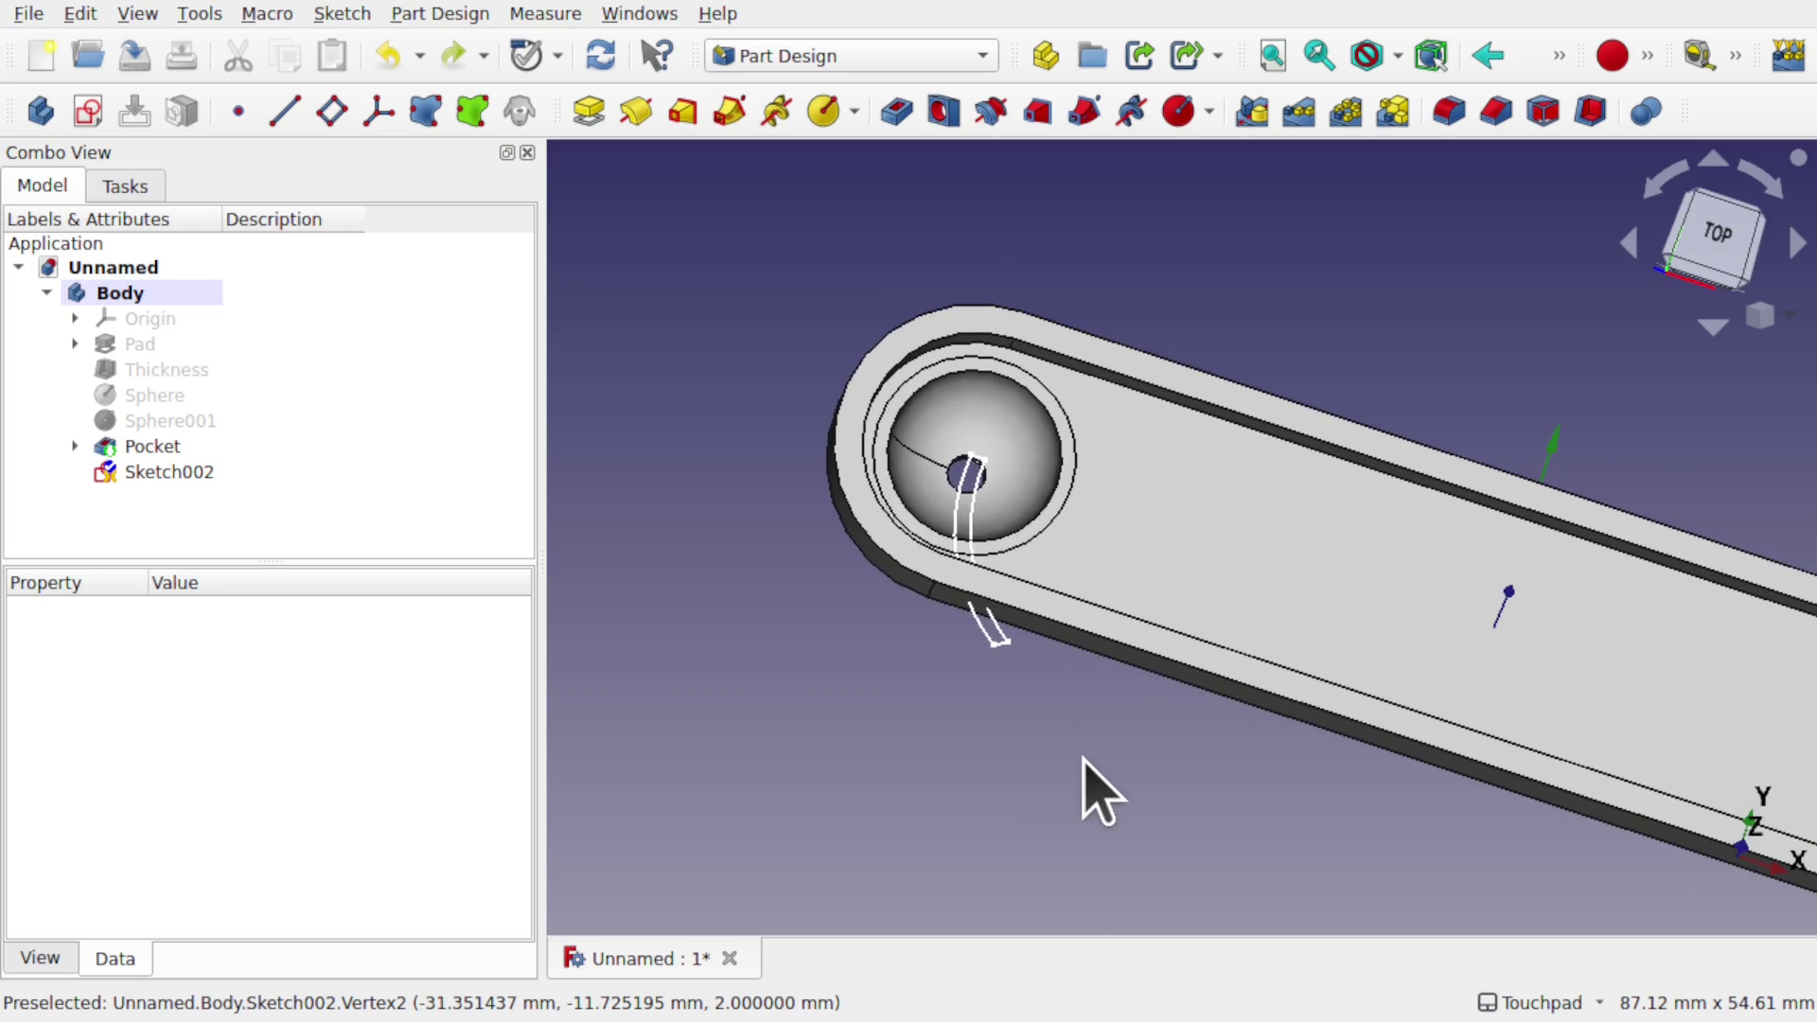
{"action": "middle_click_drag", "start_coordinate": [965, 851], "coordinate": [1188, 762]}
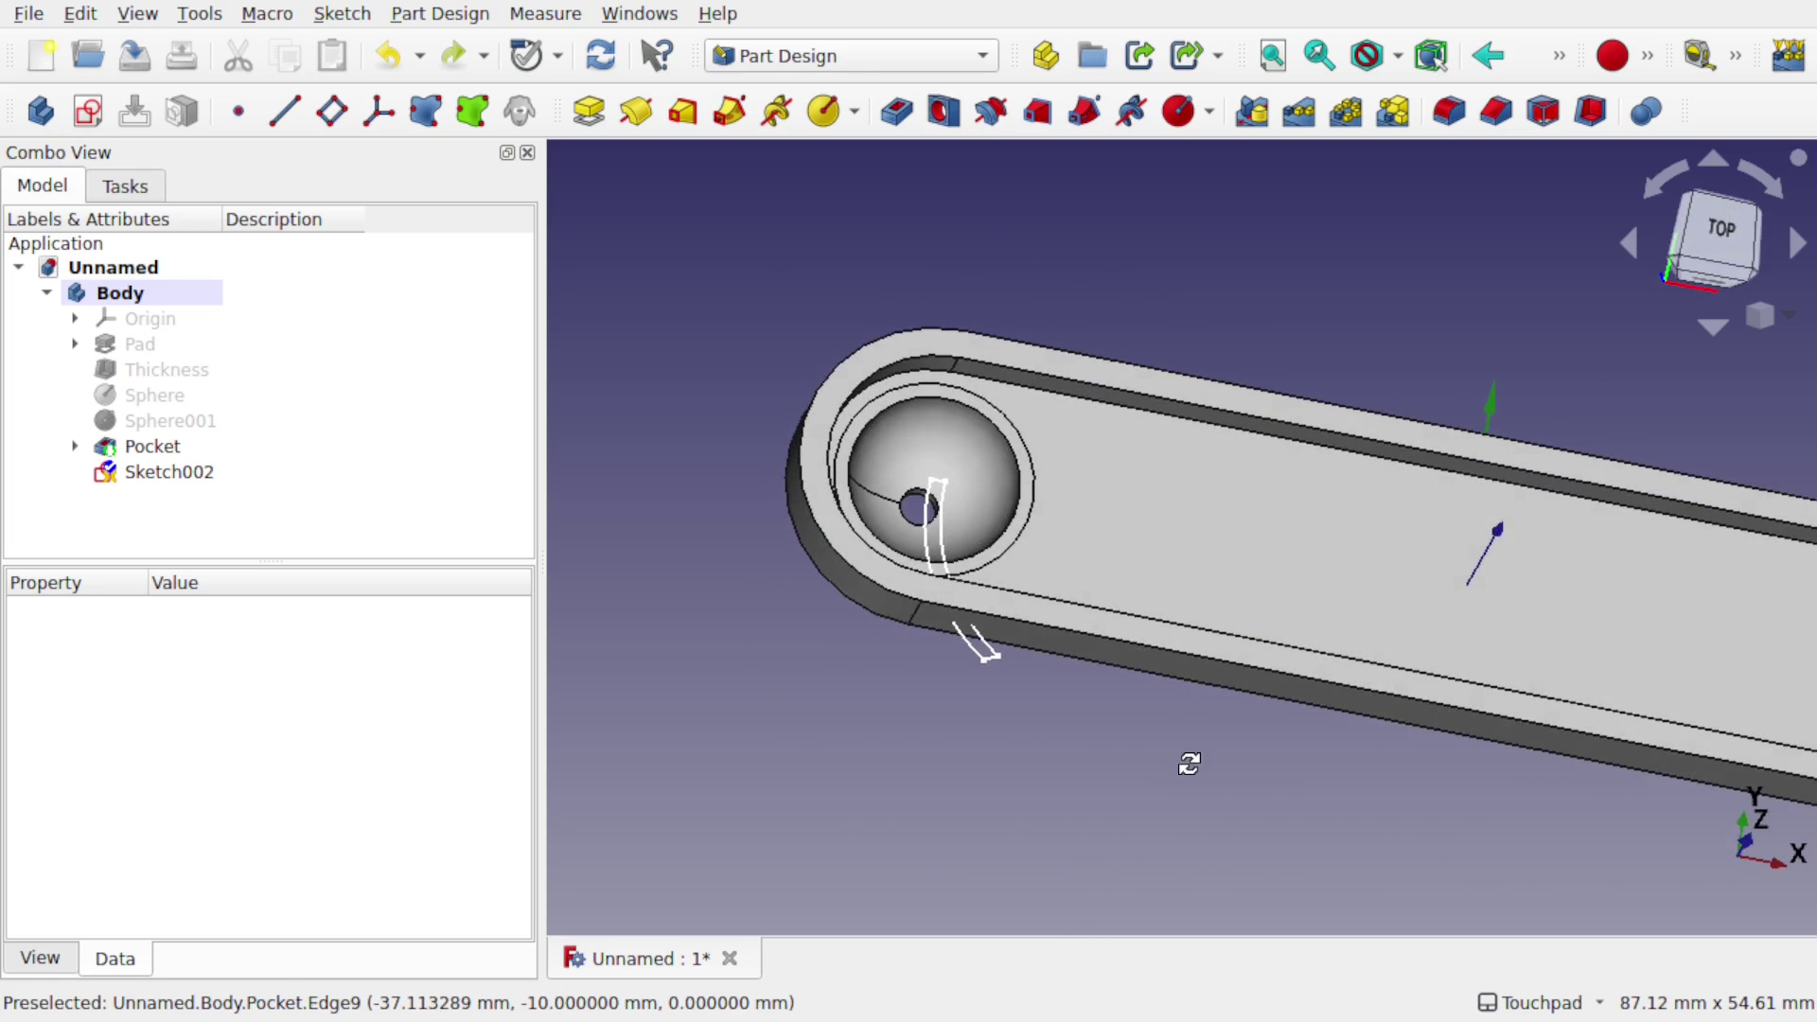
{"action": "left_click", "coordinate": [896, 112]}
{"action": "middle_click_drag", "start_coordinate": [1022, 540], "coordinate": [1121, 322]}
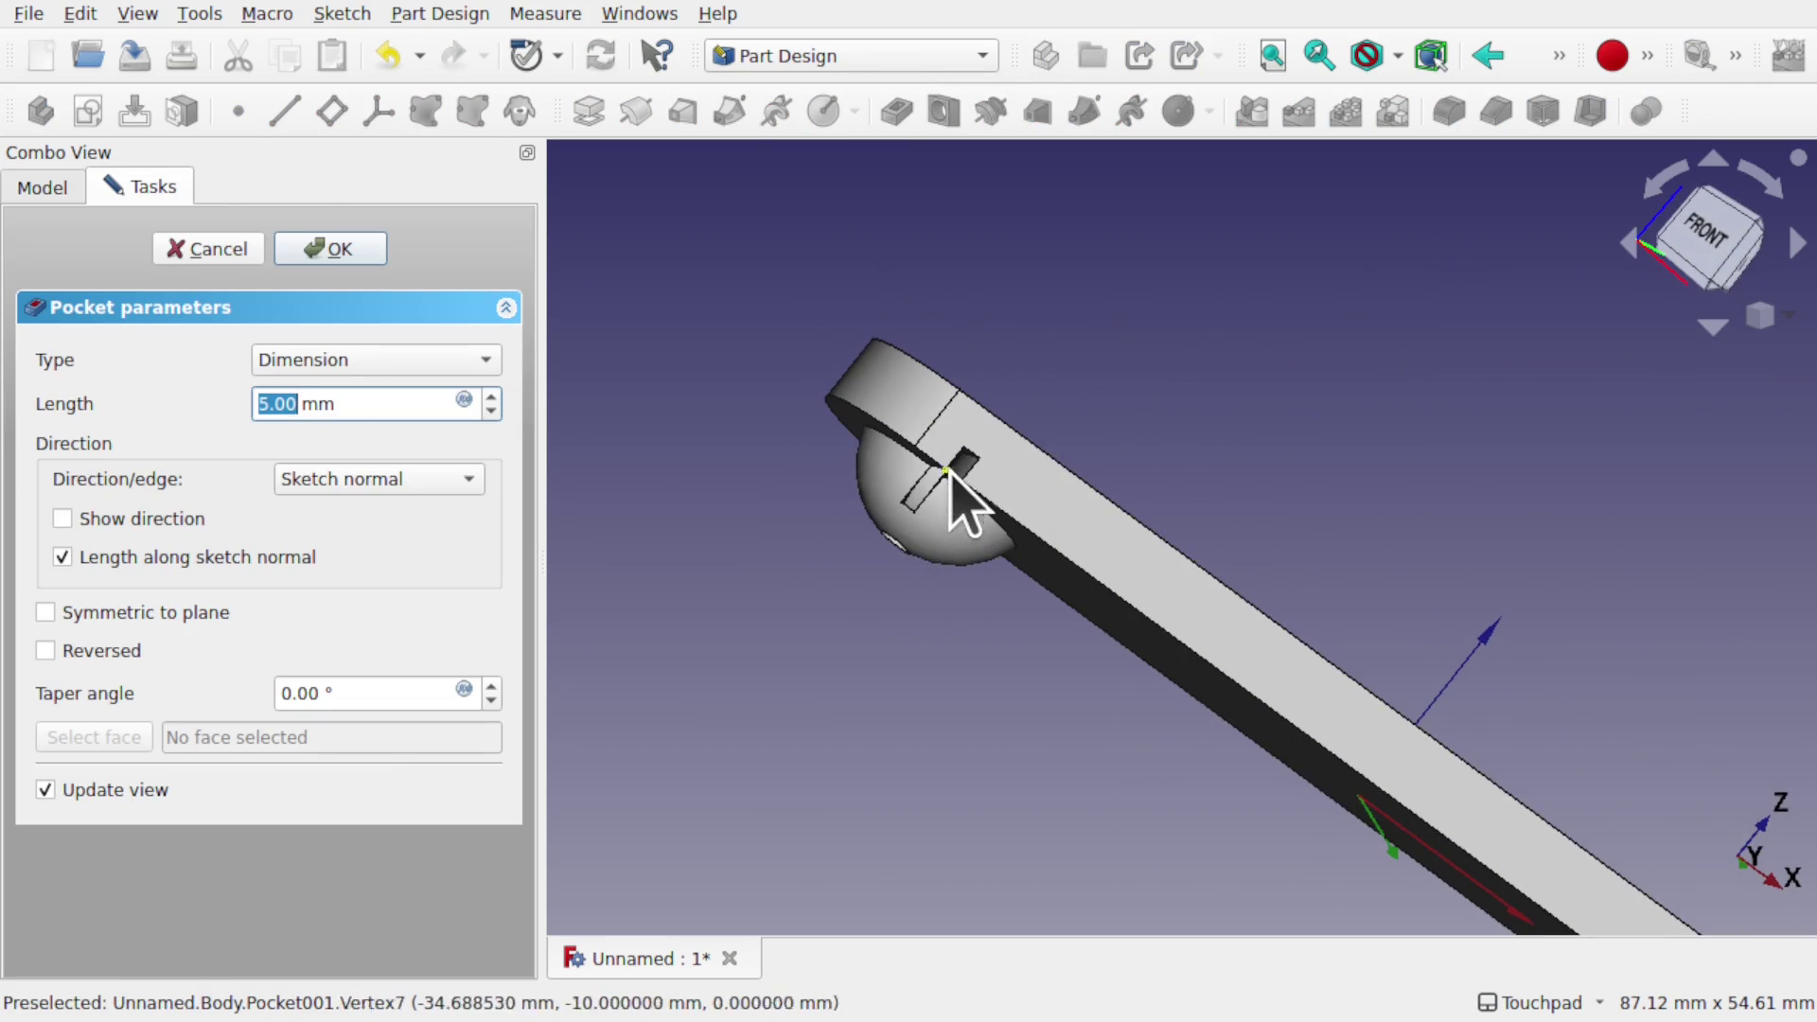
{"action": "left_click", "coordinate": [398, 346]}
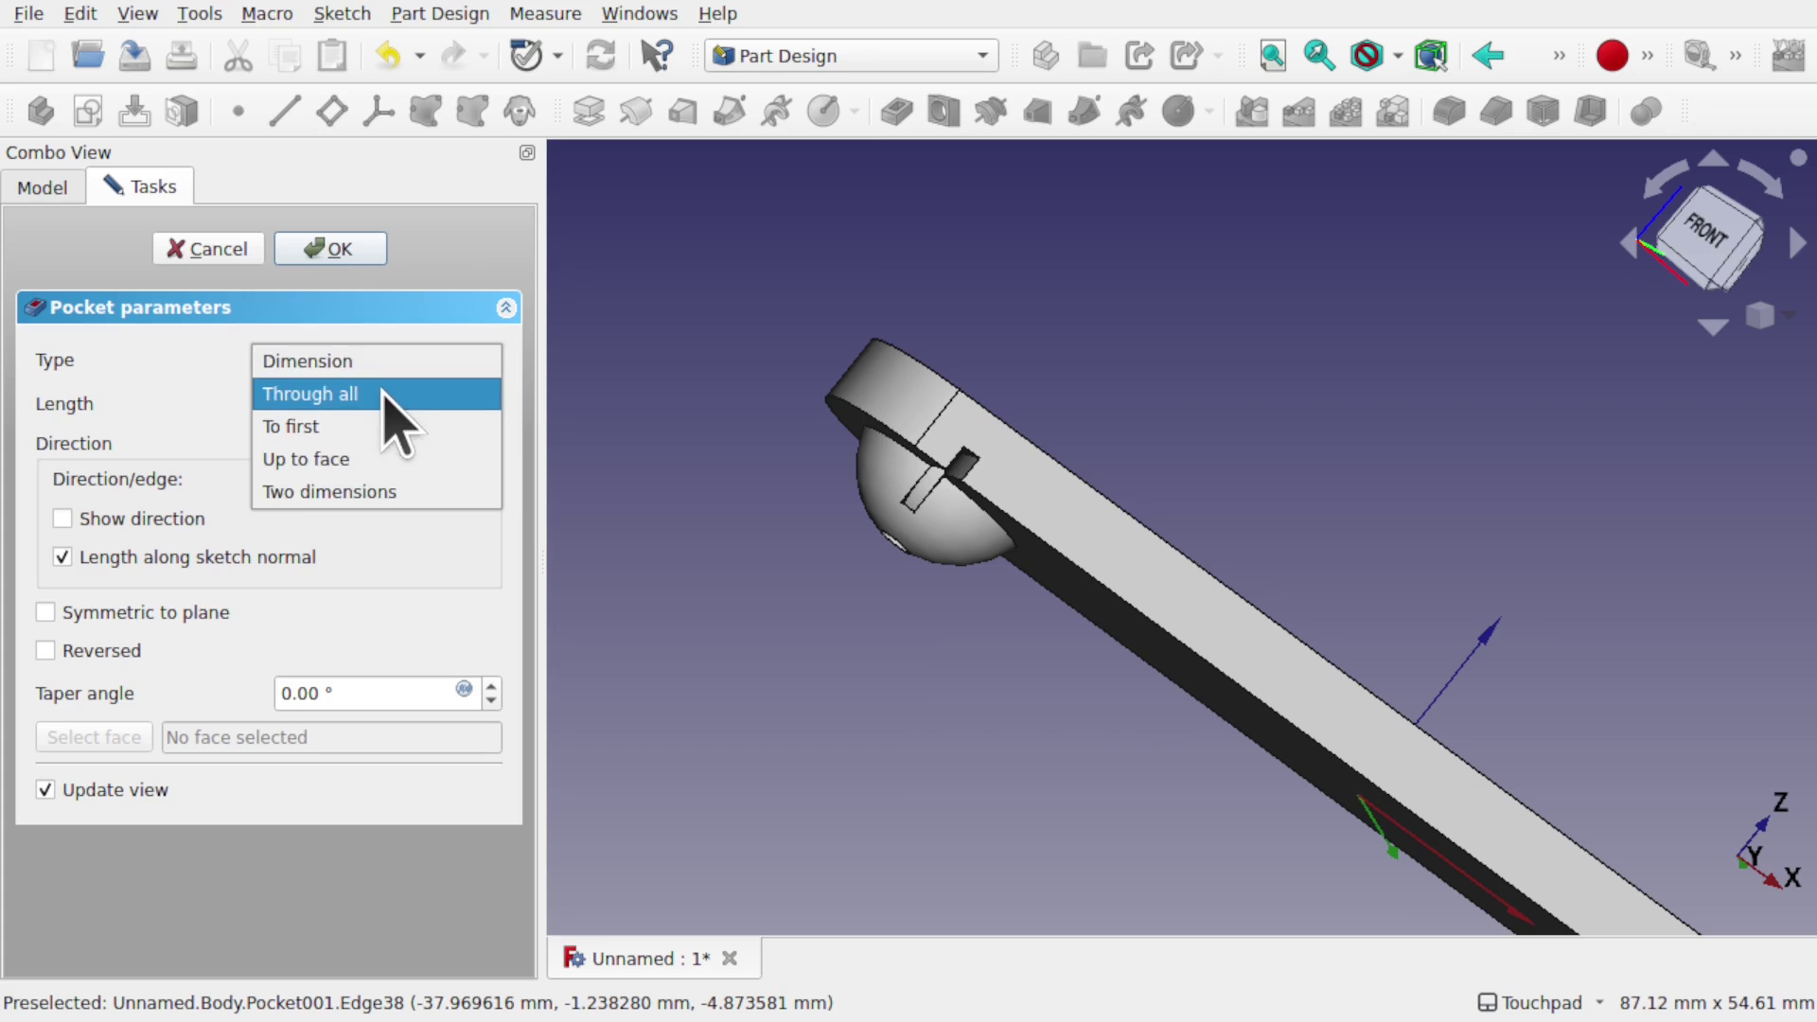
{"action": "left_click", "coordinate": [388, 395]}
{"action": "middle_click_drag", "start_coordinate": [1027, 487], "coordinate": [1208, 446]}
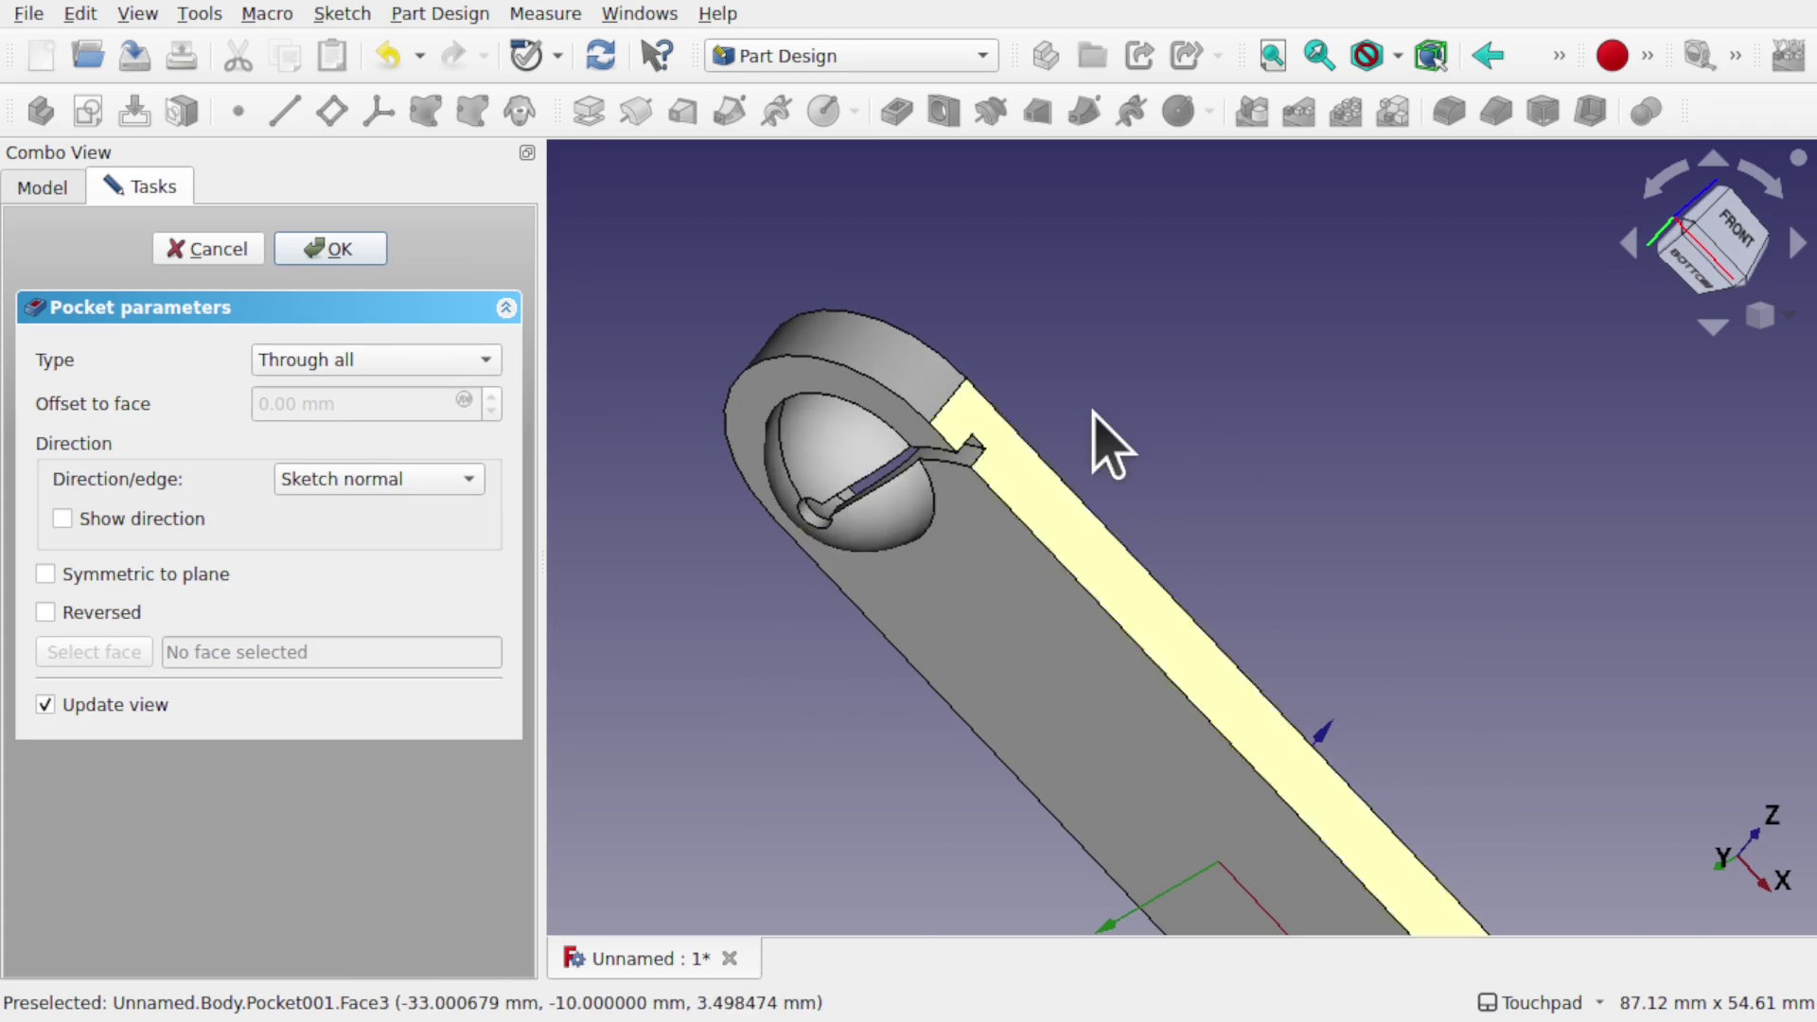
{"action": "middle_click_drag", "start_coordinate": [1098, 429], "coordinate": [975, 438]}
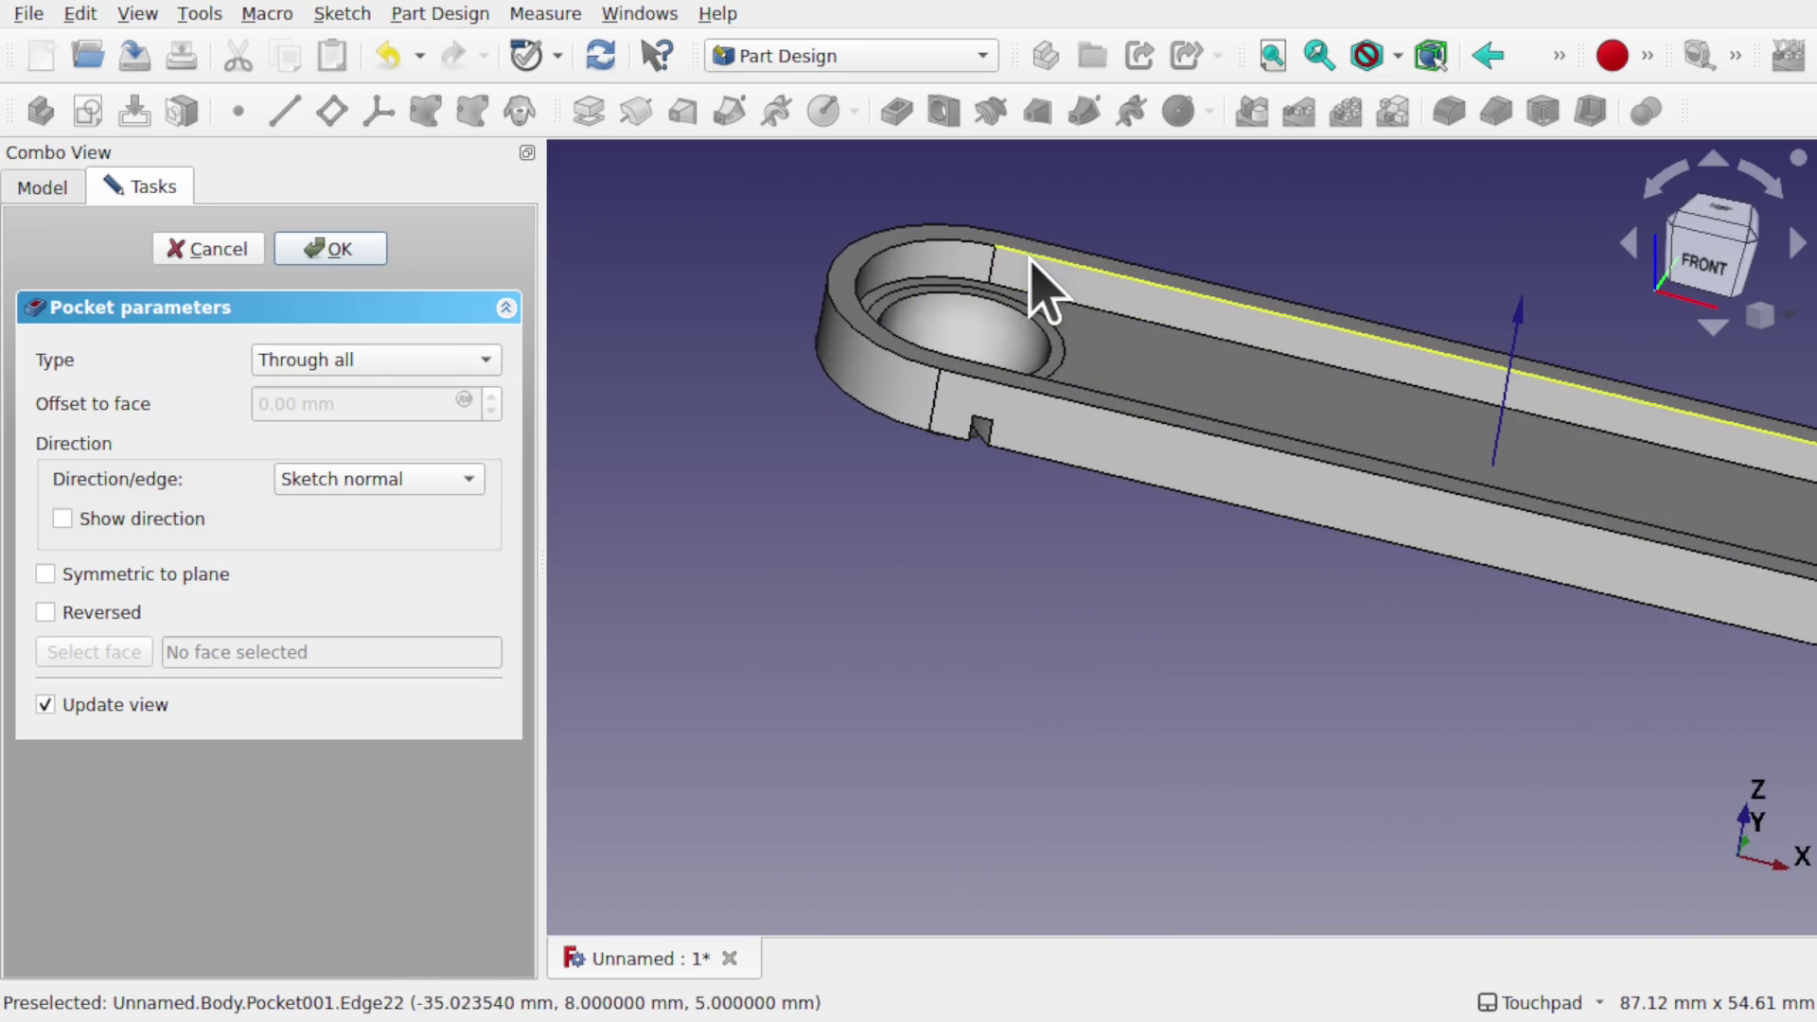
Try making the through-all pocket symmetric to the sketch plane and discard the pocket
{"action": "middle_click_drag", "start_coordinate": [968, 441], "coordinate": [985, 580]}
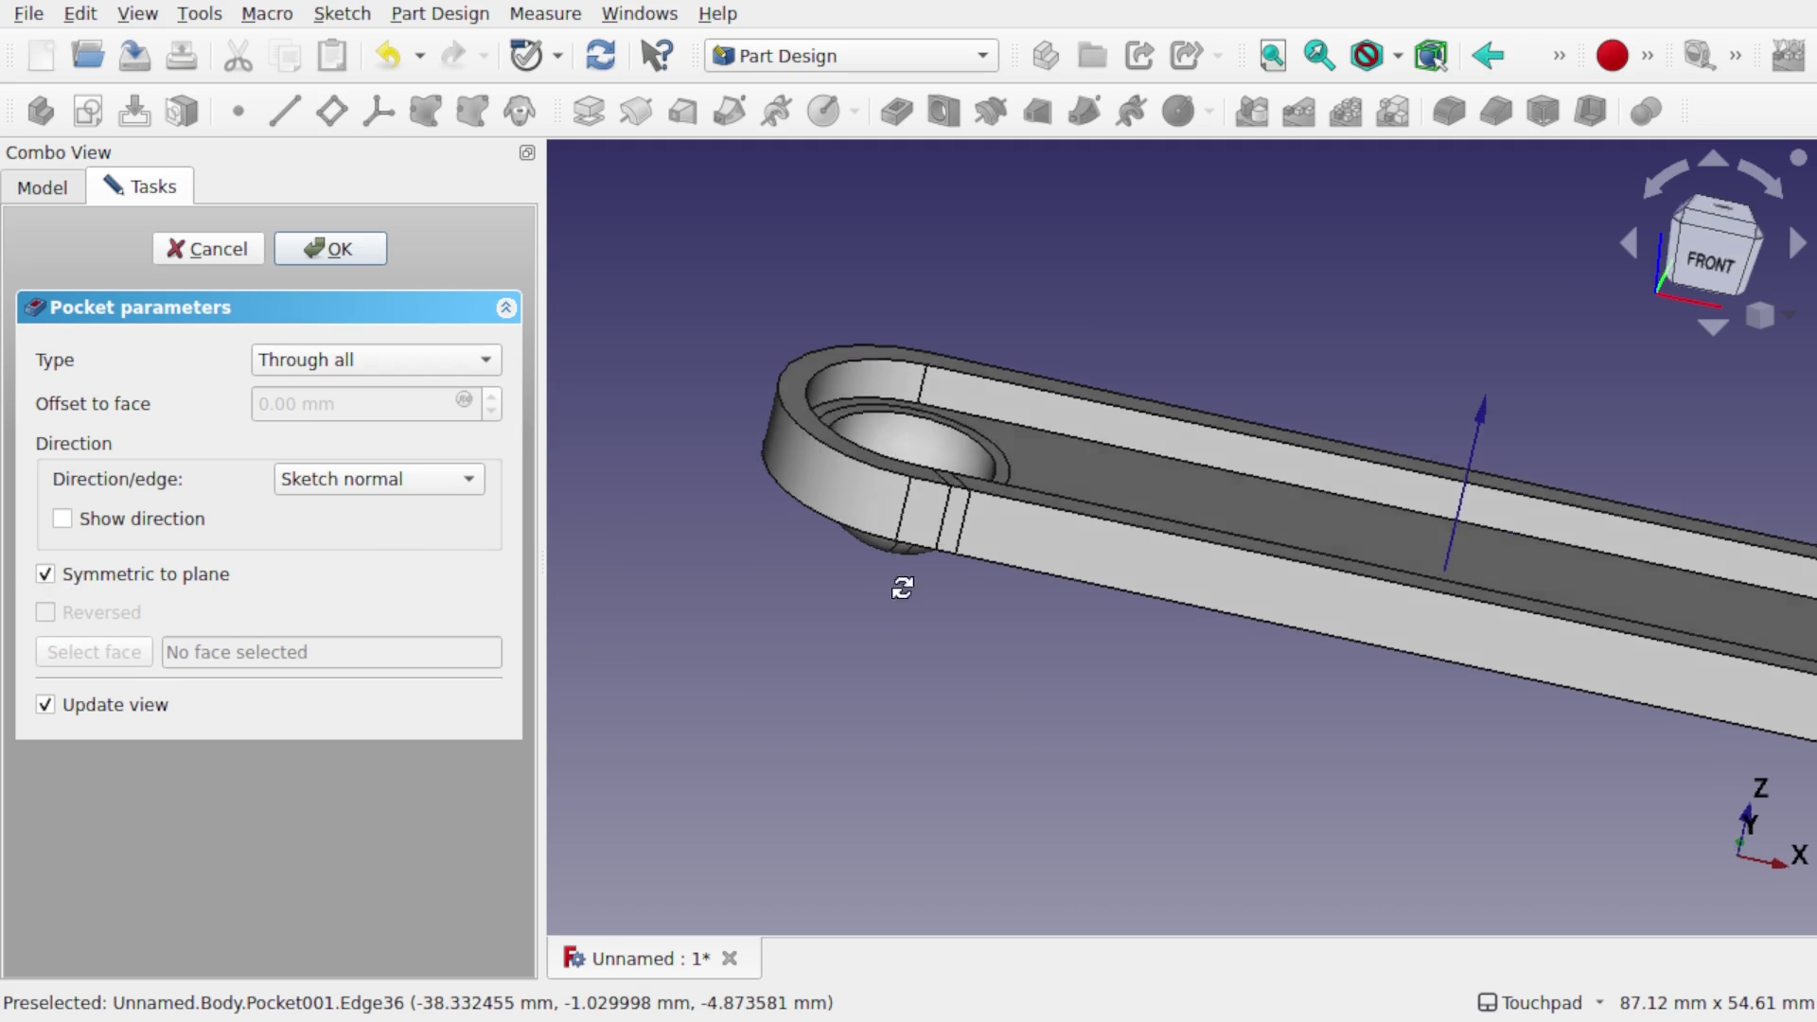
{"action": "middle_click_drag", "start_coordinate": [900, 580], "coordinate": [851, 742]}
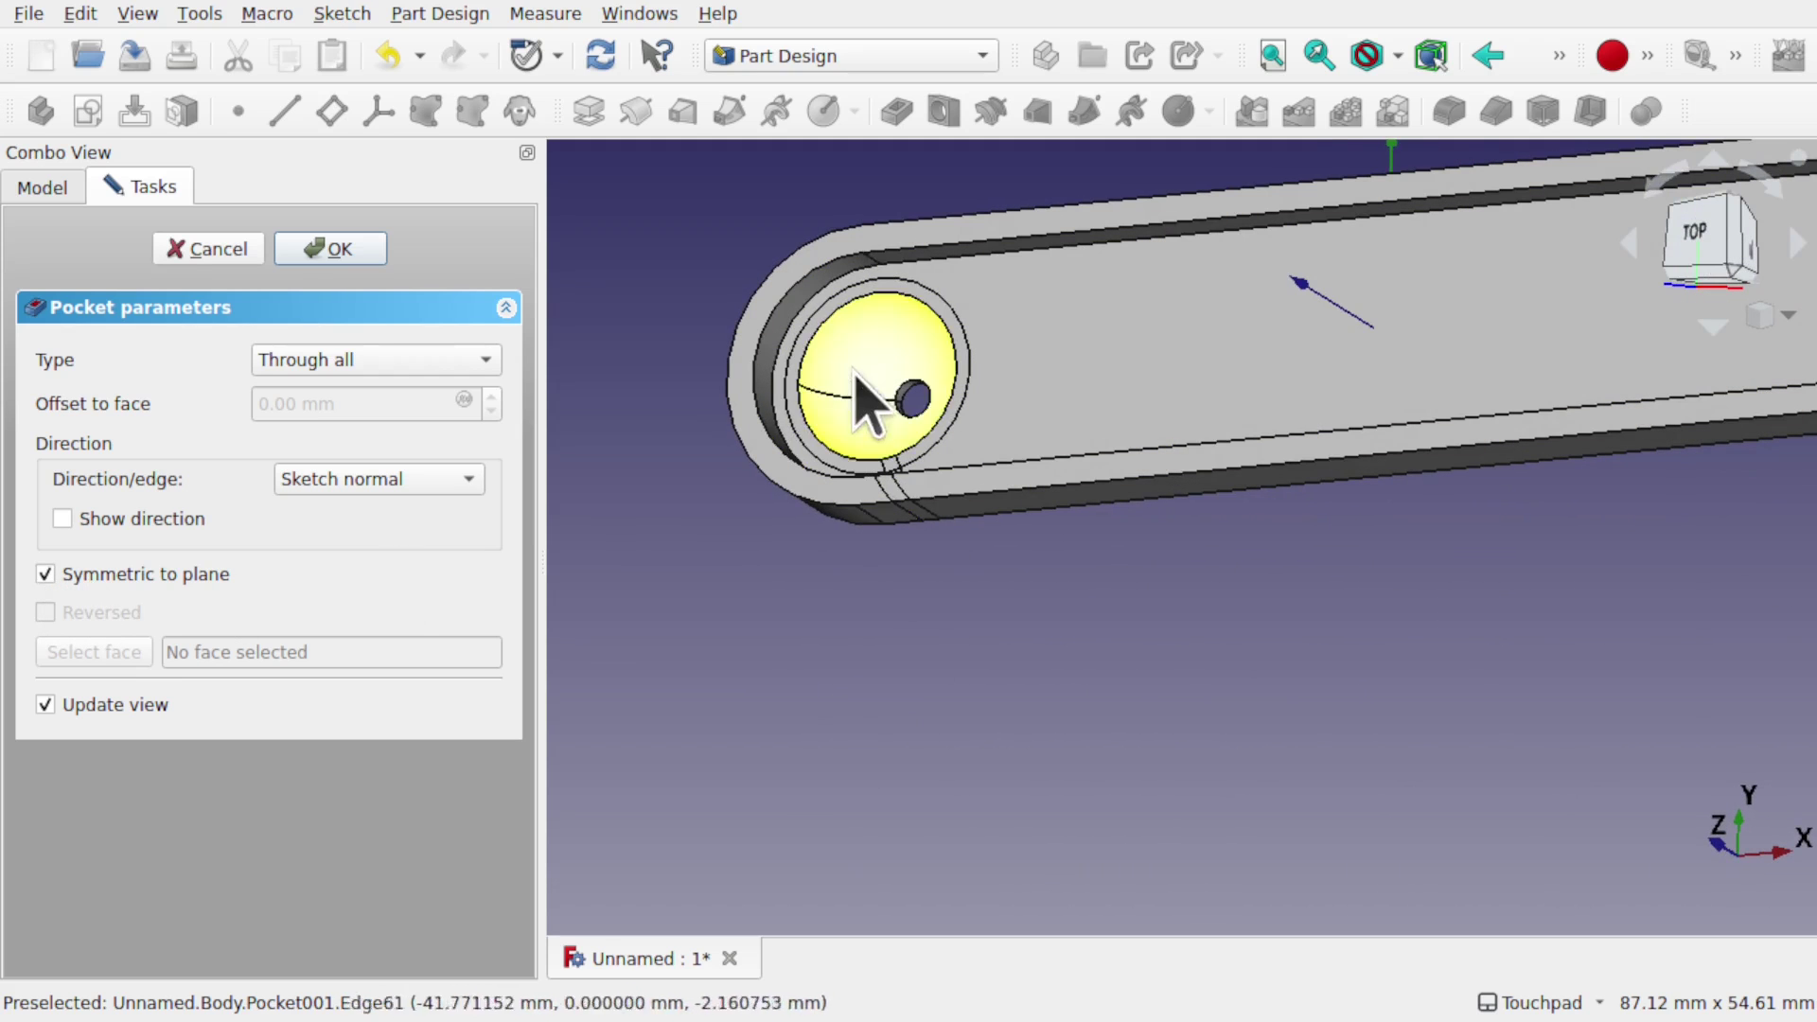
{"action": "middle_click_drag", "start_coordinate": [998, 554], "coordinate": [1067, 388]}
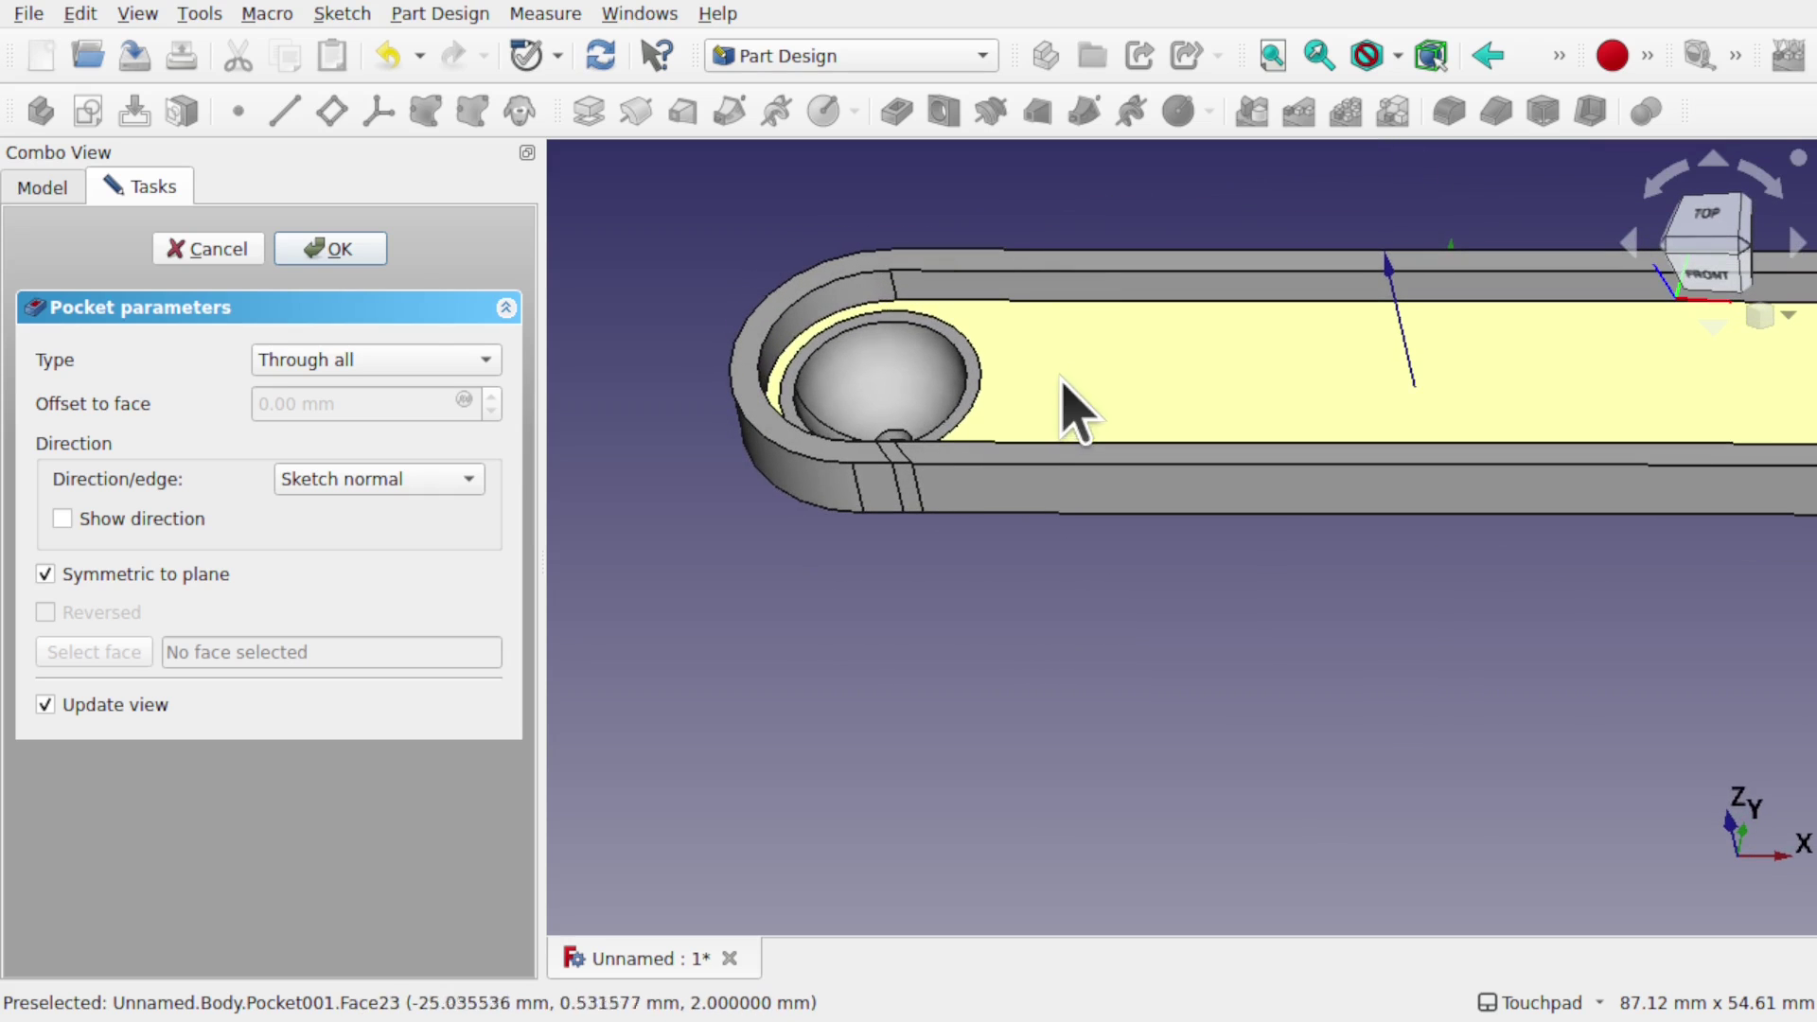
{"action": "left_click", "coordinate": [232, 251]}
Replace the curved strip sketch's attachment support with the XY_Plane and check where the profile lands on the underside
{"action": "middle_click_drag", "start_coordinate": [1075, 580], "coordinate": [923, 592]}
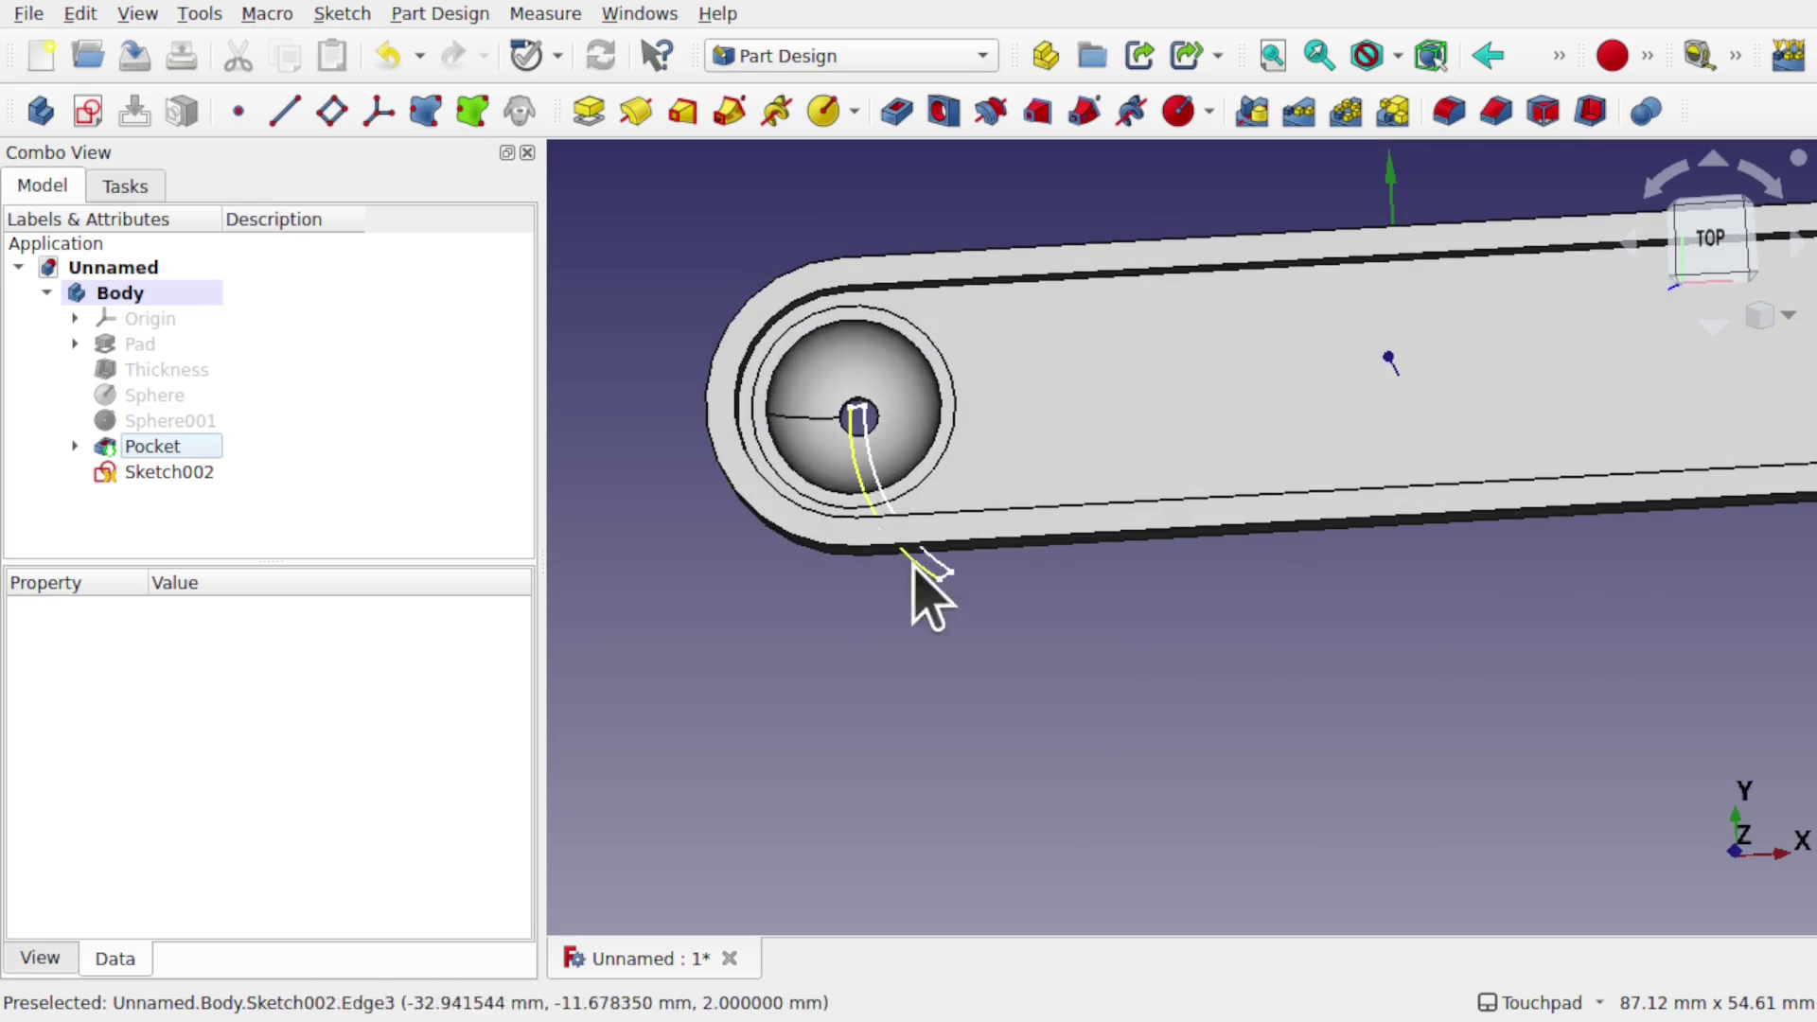
{"action": "mouse_move", "coordinate": [876, 511]}
{"action": "middle_mouse_down"}
{"action": "mouse_move", "coordinate": [903, 541]}
{"action": "mouse_move", "coordinate": [856, 453]}
{"action": "middle_mouse_up"}
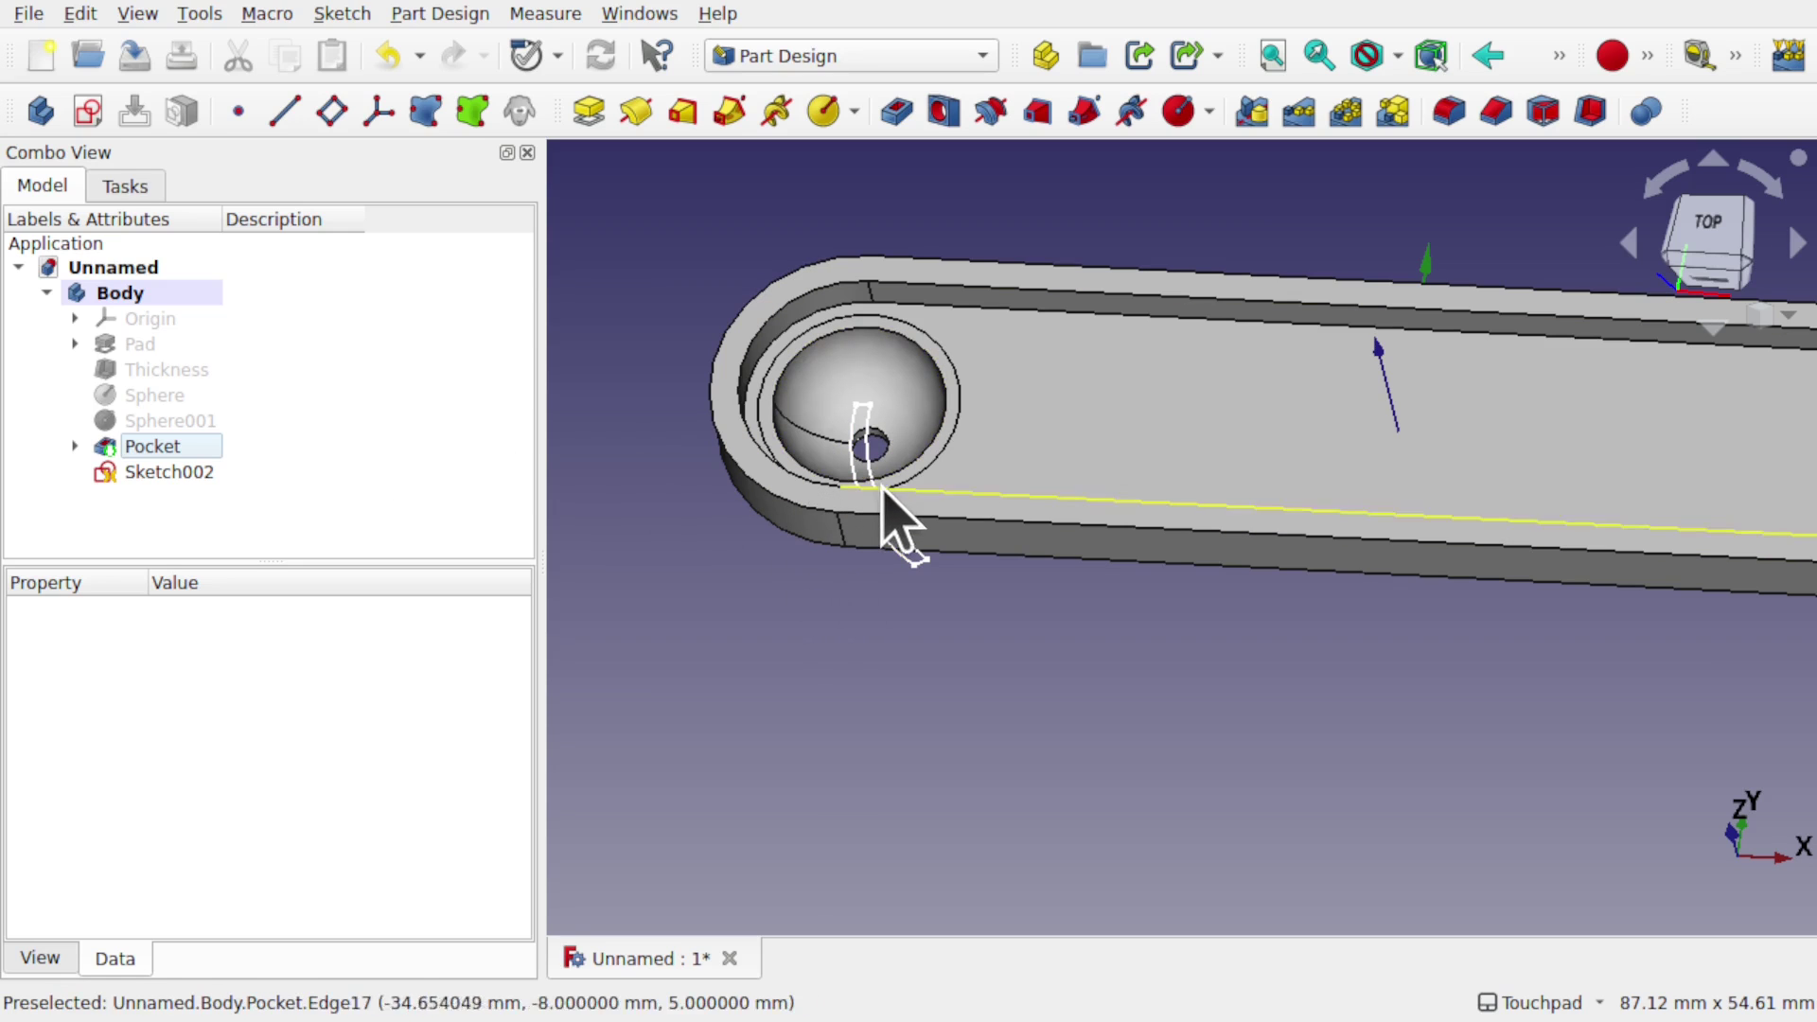
{"action": "middle_click_drag", "start_coordinate": [871, 516], "coordinate": [866, 526]}
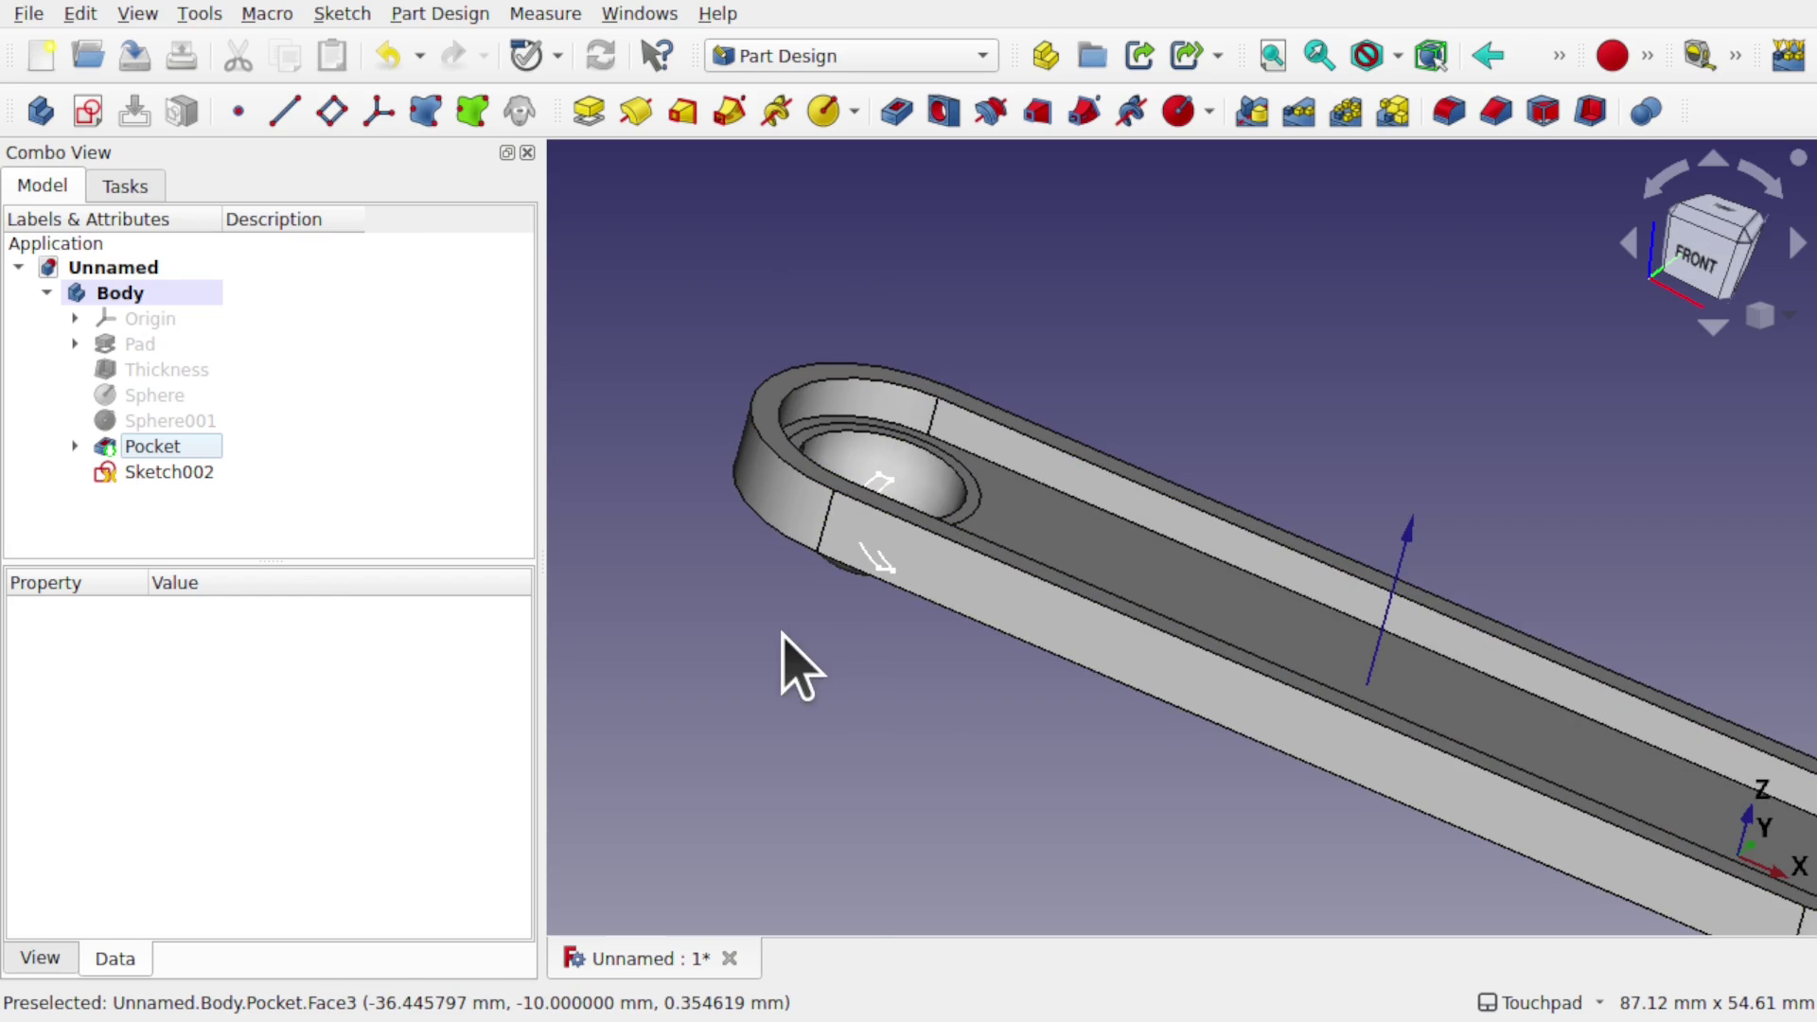
{"action": "left_click", "coordinate": [169, 472]}
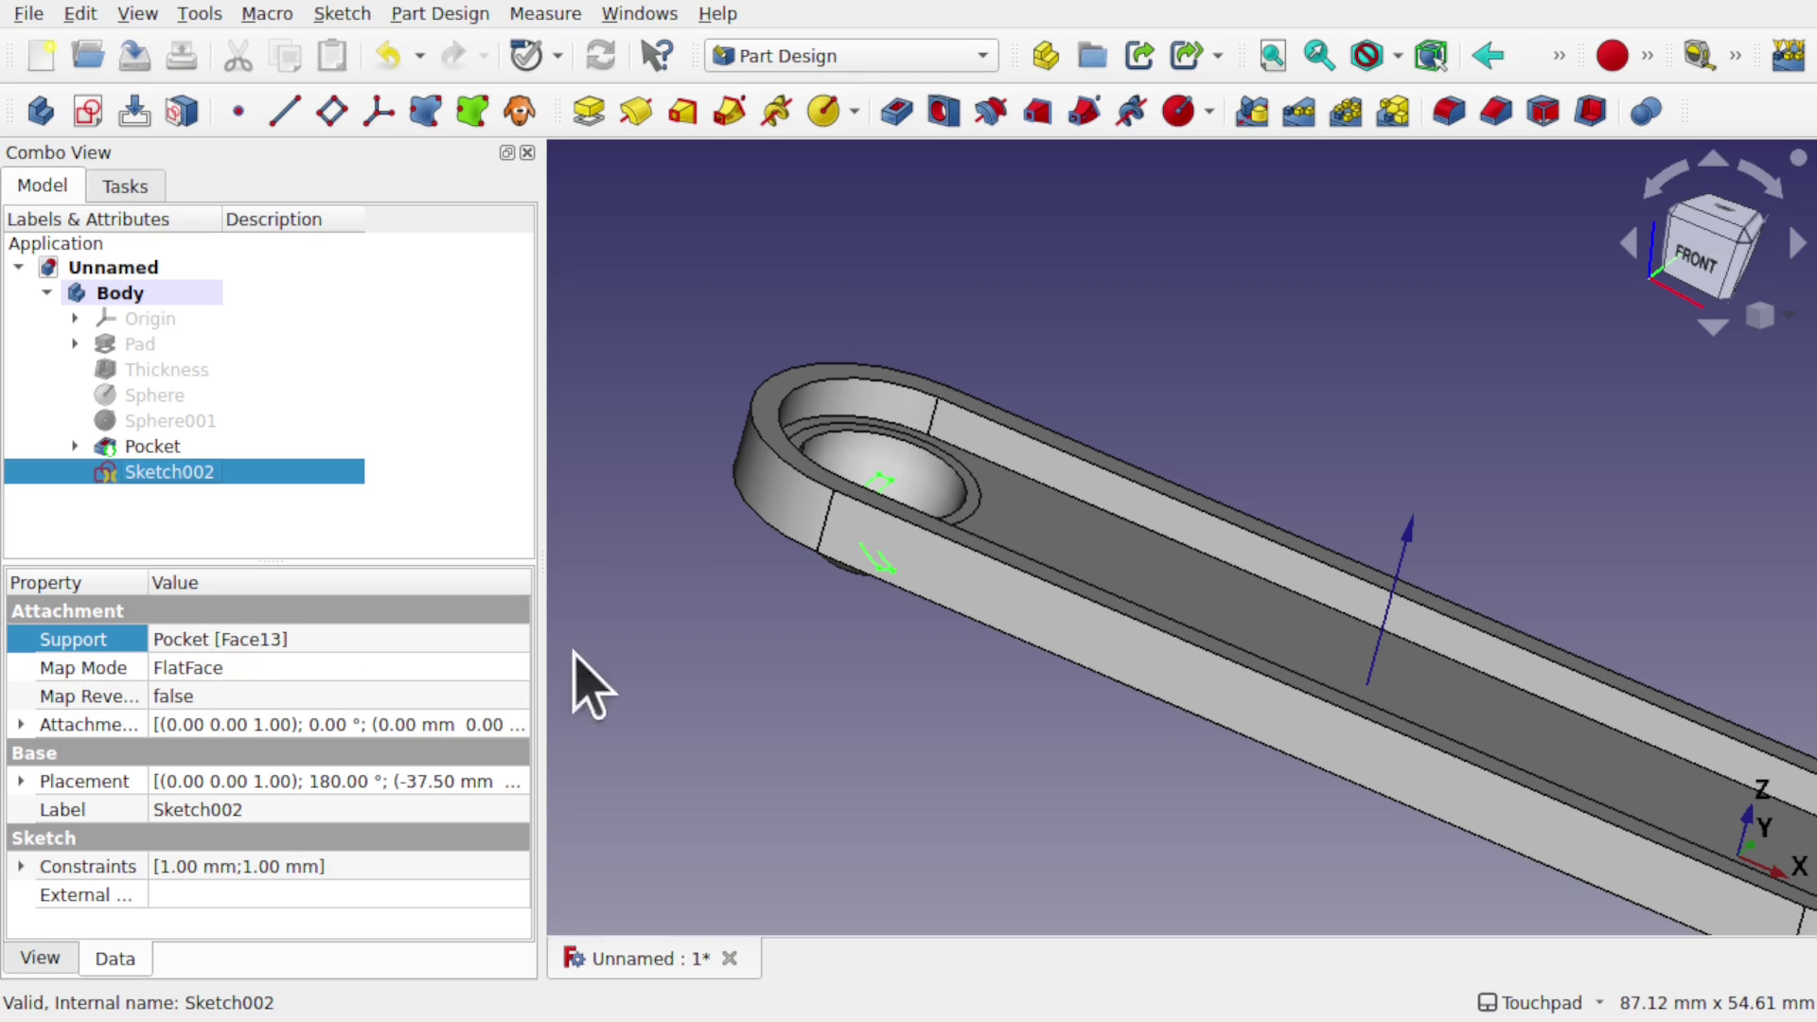
{"action": "key", "text": "0"}
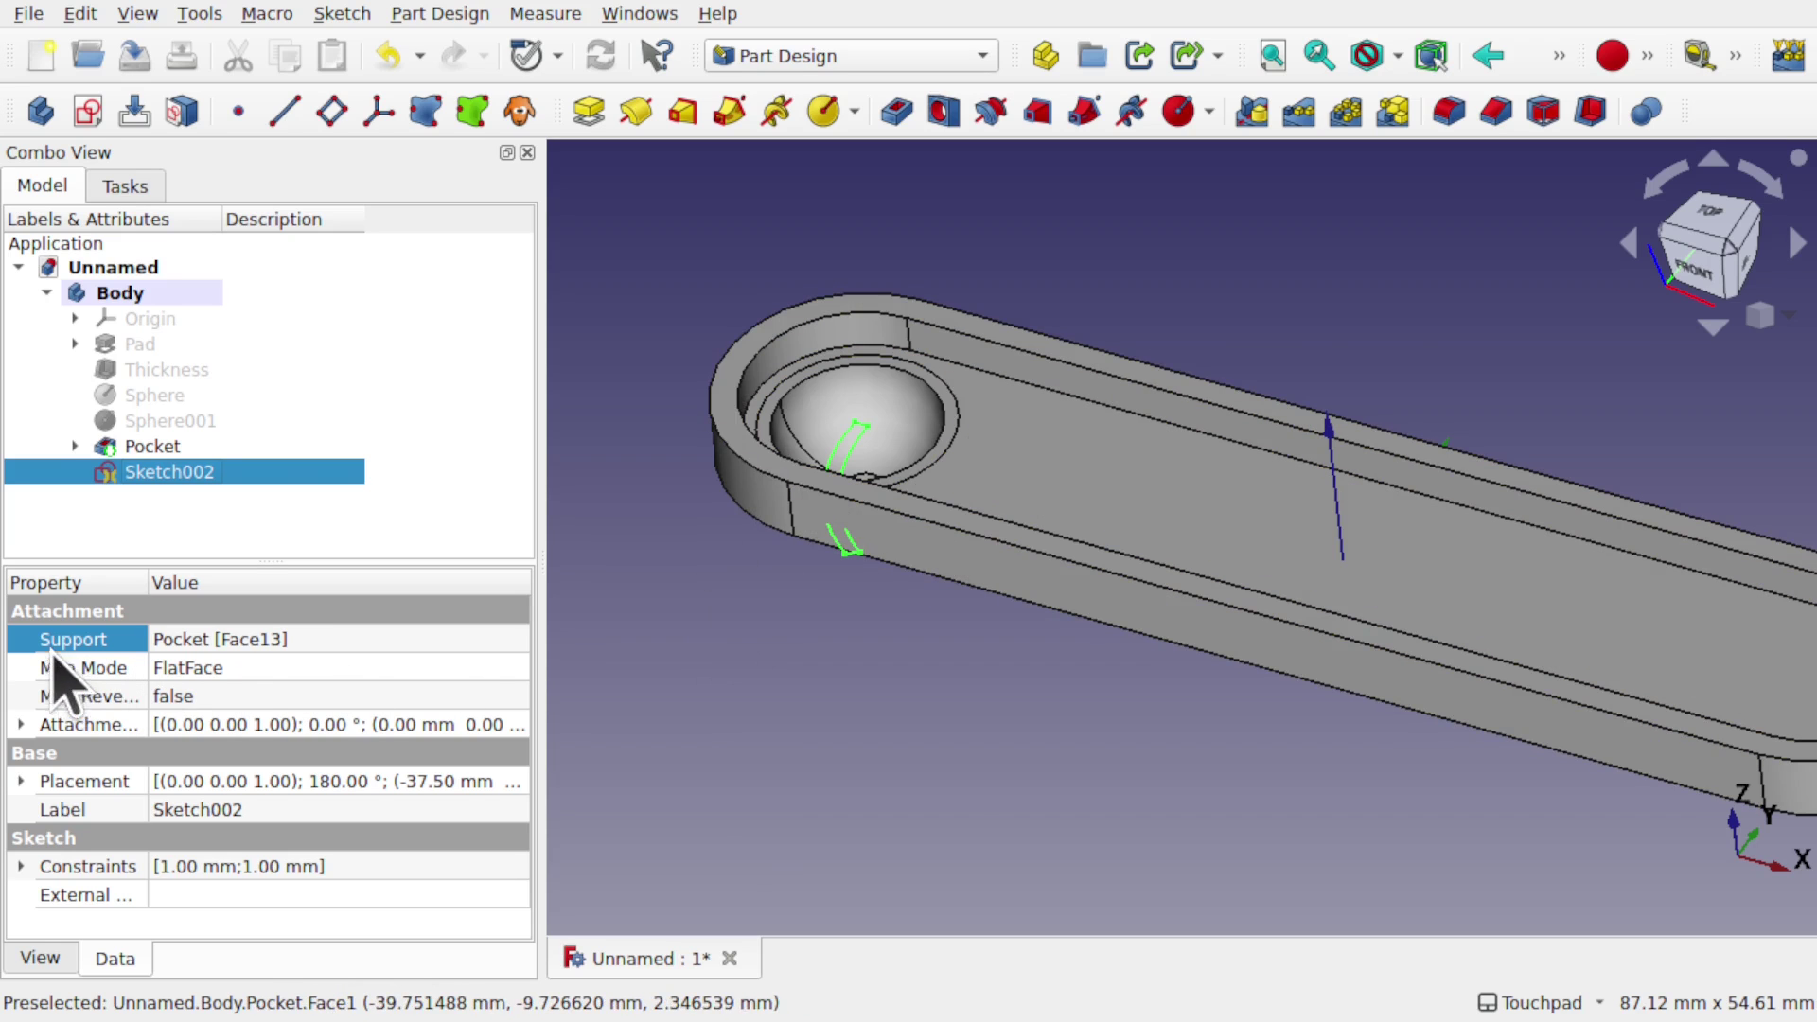
{"action": "left_click", "coordinate": [403, 644]}
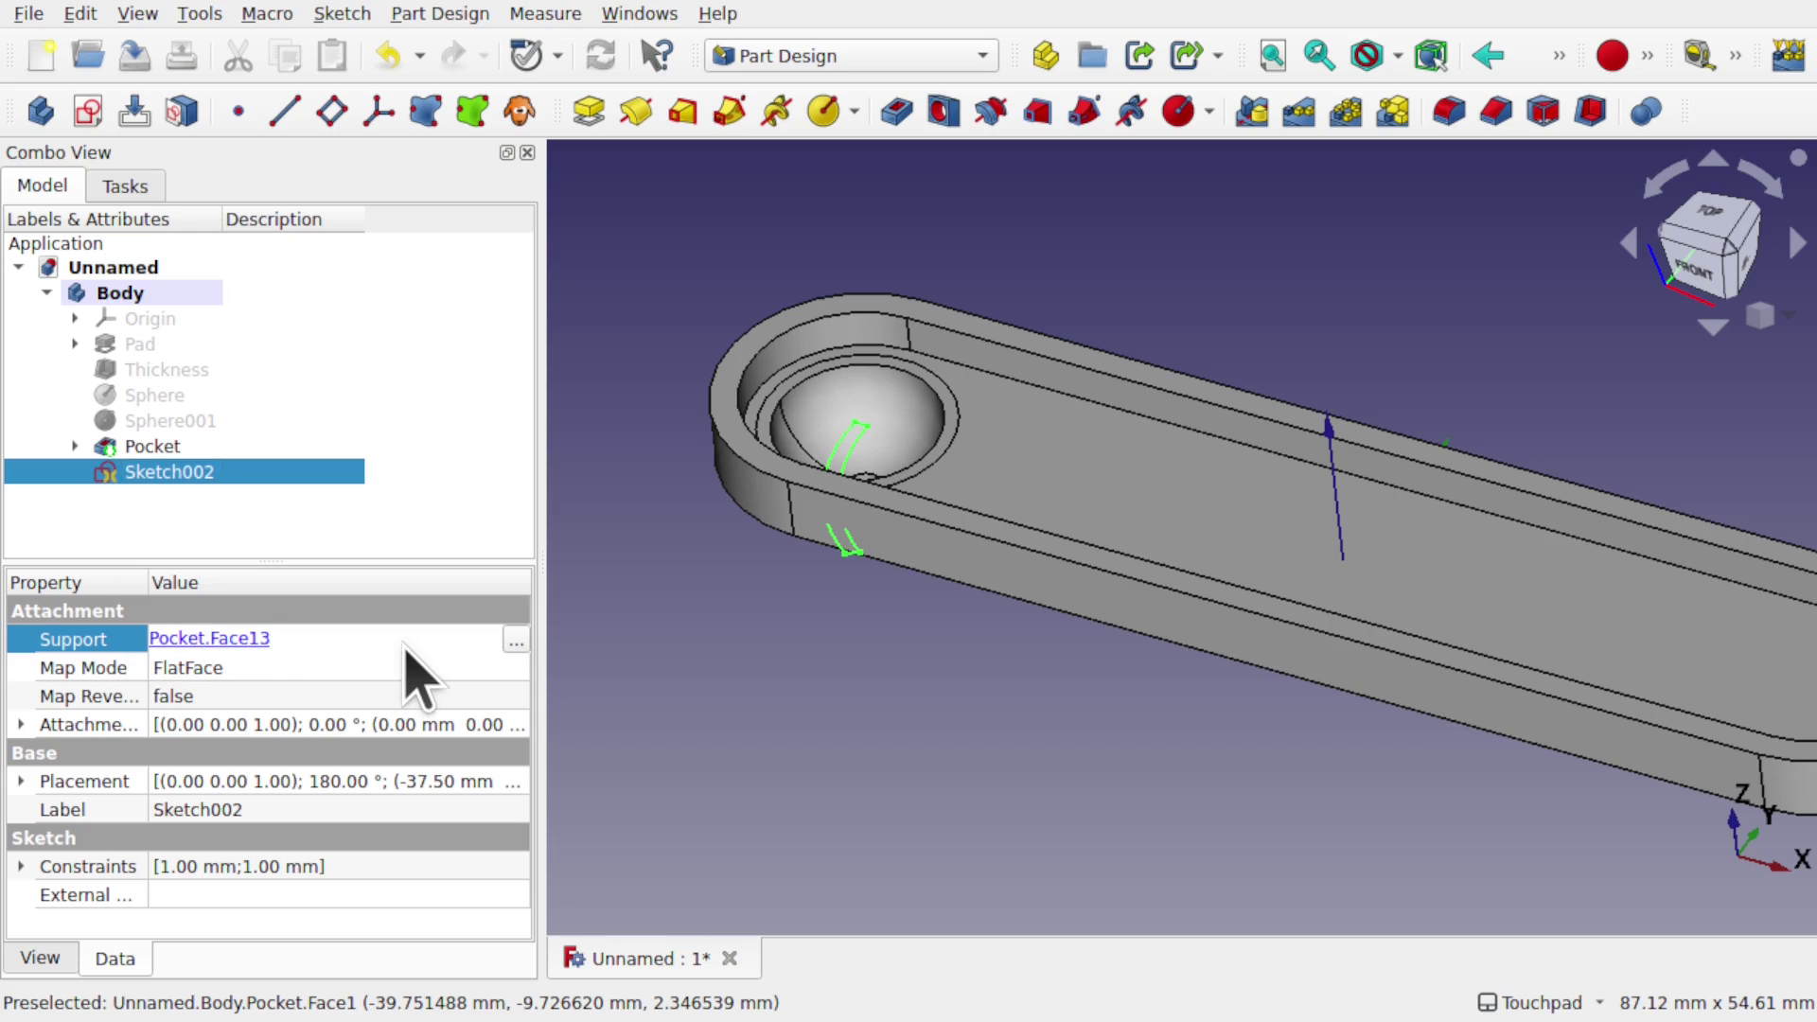
{"action": "left_click", "coordinate": [514, 642]}
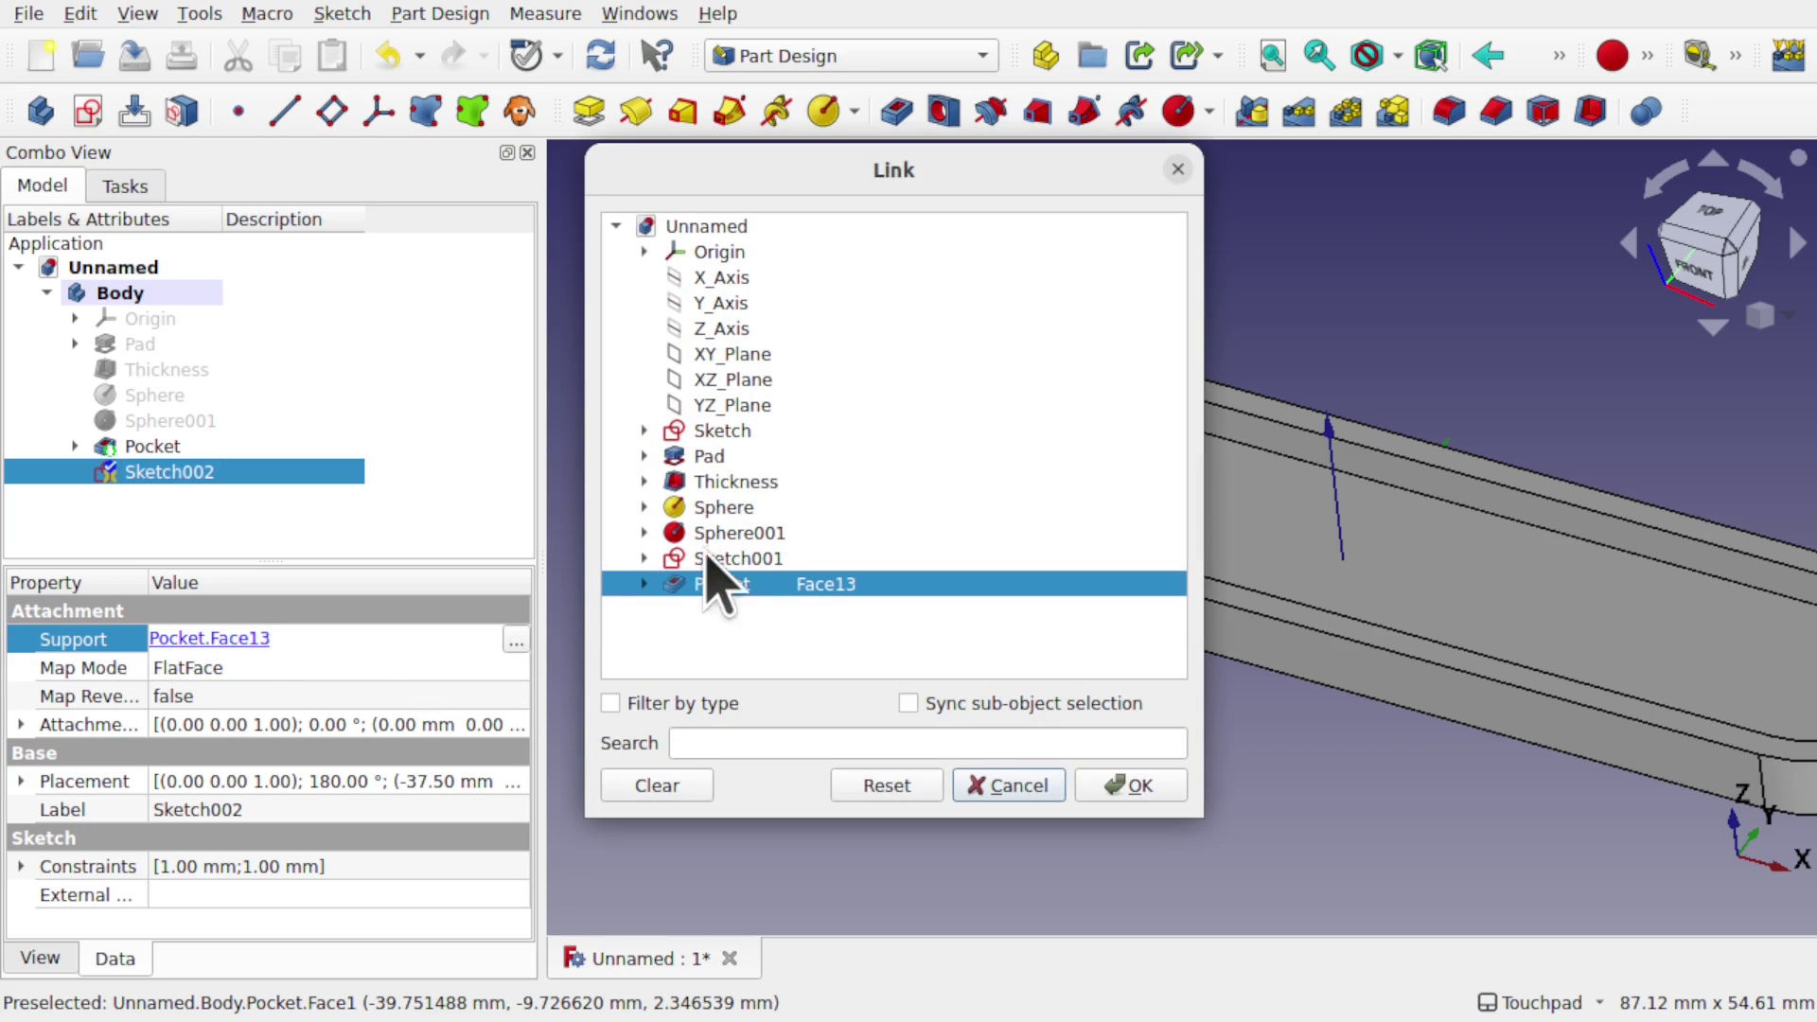
{"action": "left_click", "coordinate": [662, 786]}
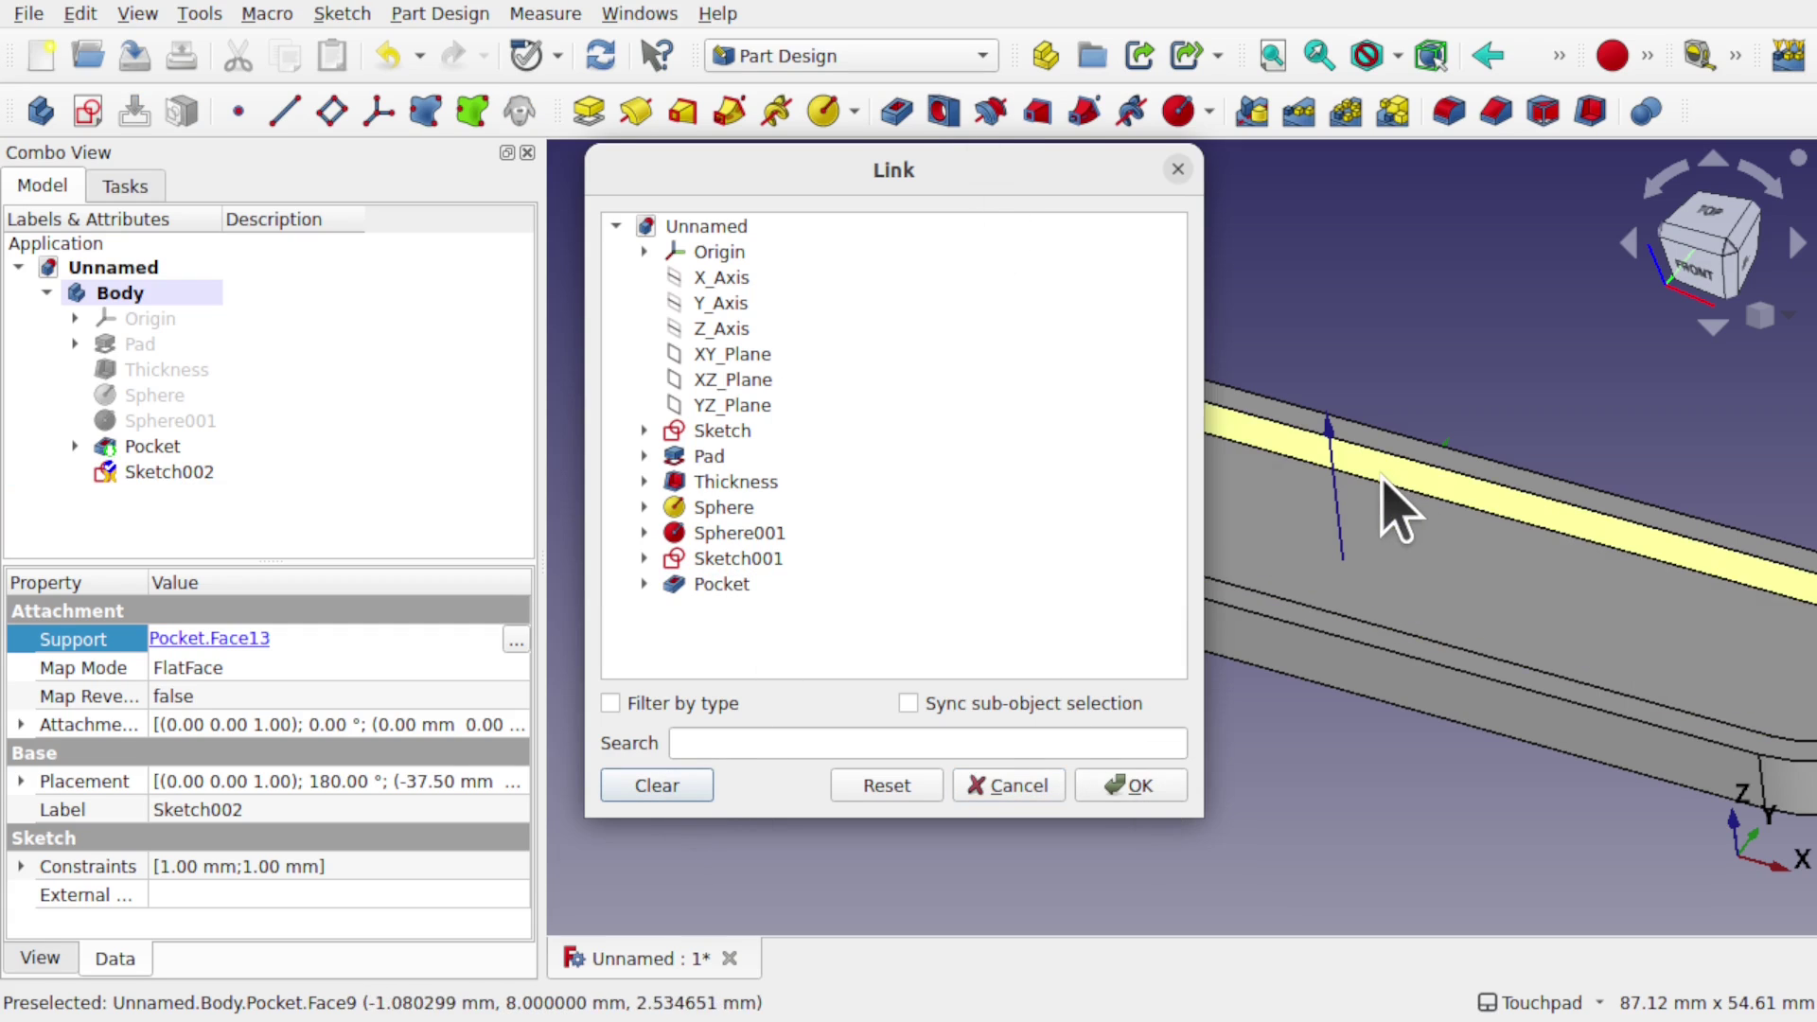
{"action": "left_click", "coordinate": [745, 354]}
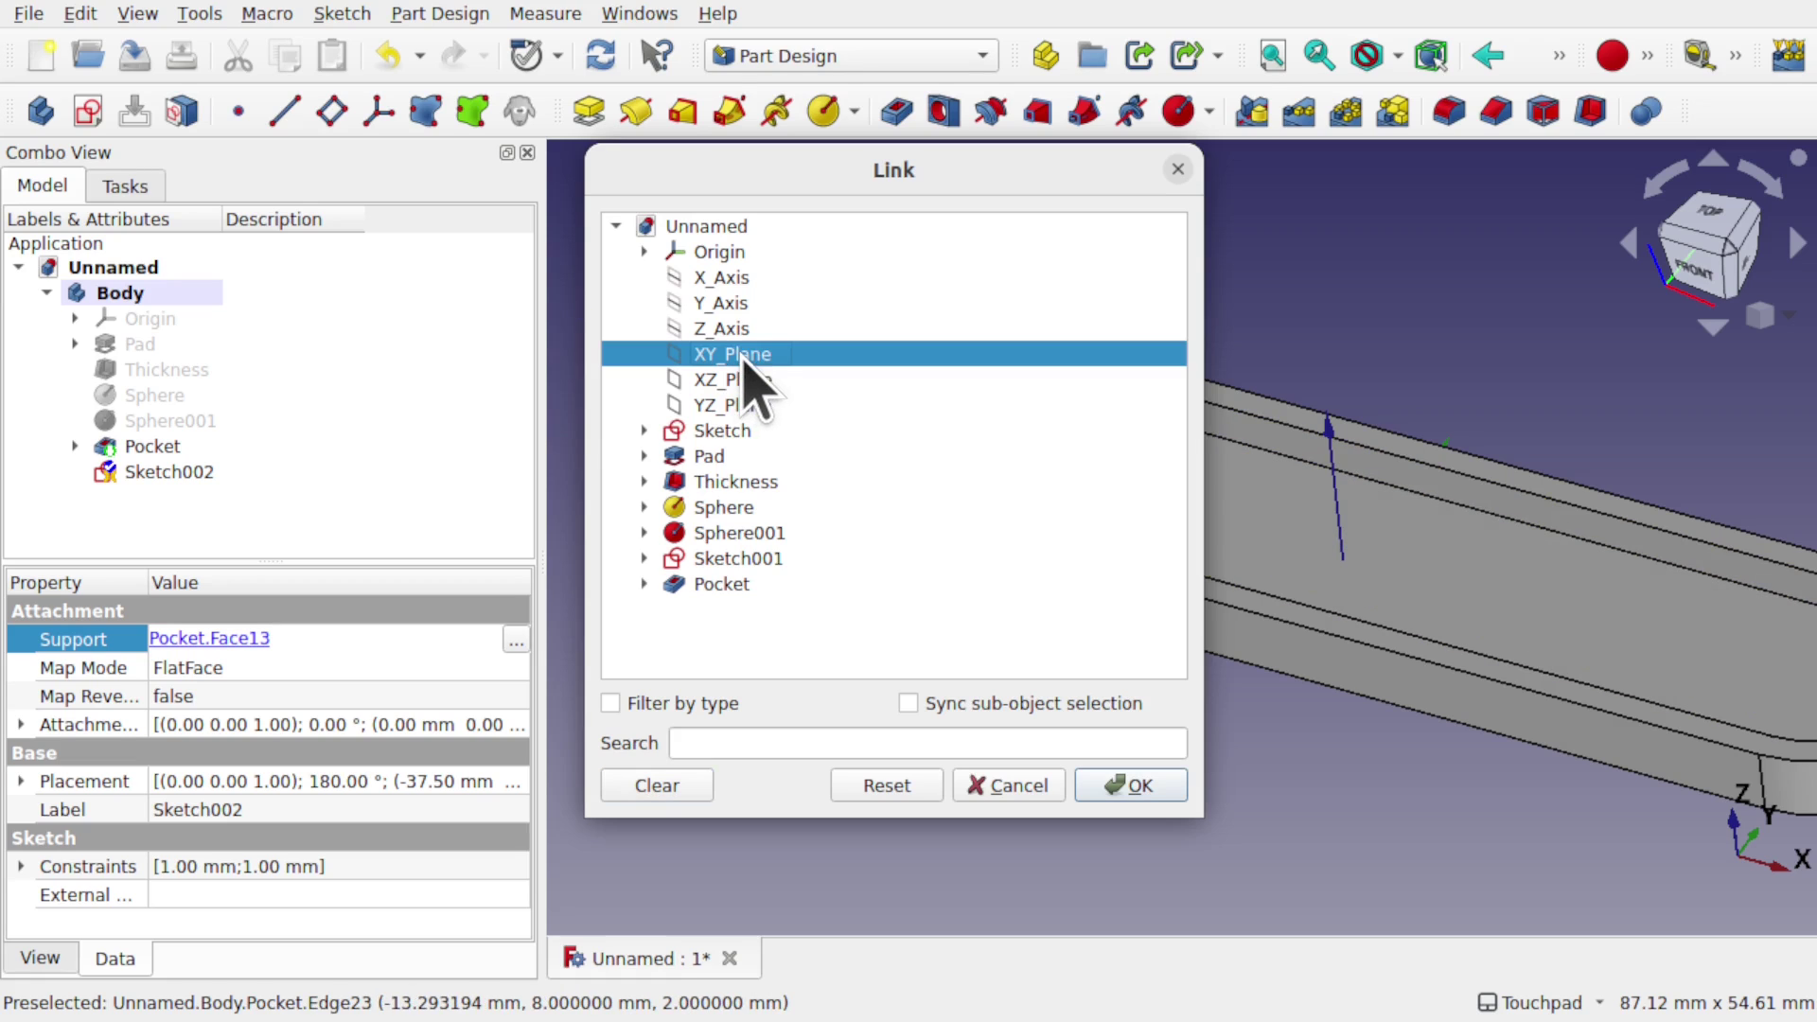
{"action": "left_click", "coordinate": [1124, 785]}
{"action": "scroll", "coordinate": [1123, 696], "scroll_direction": "down", "scroll_amount": 5}
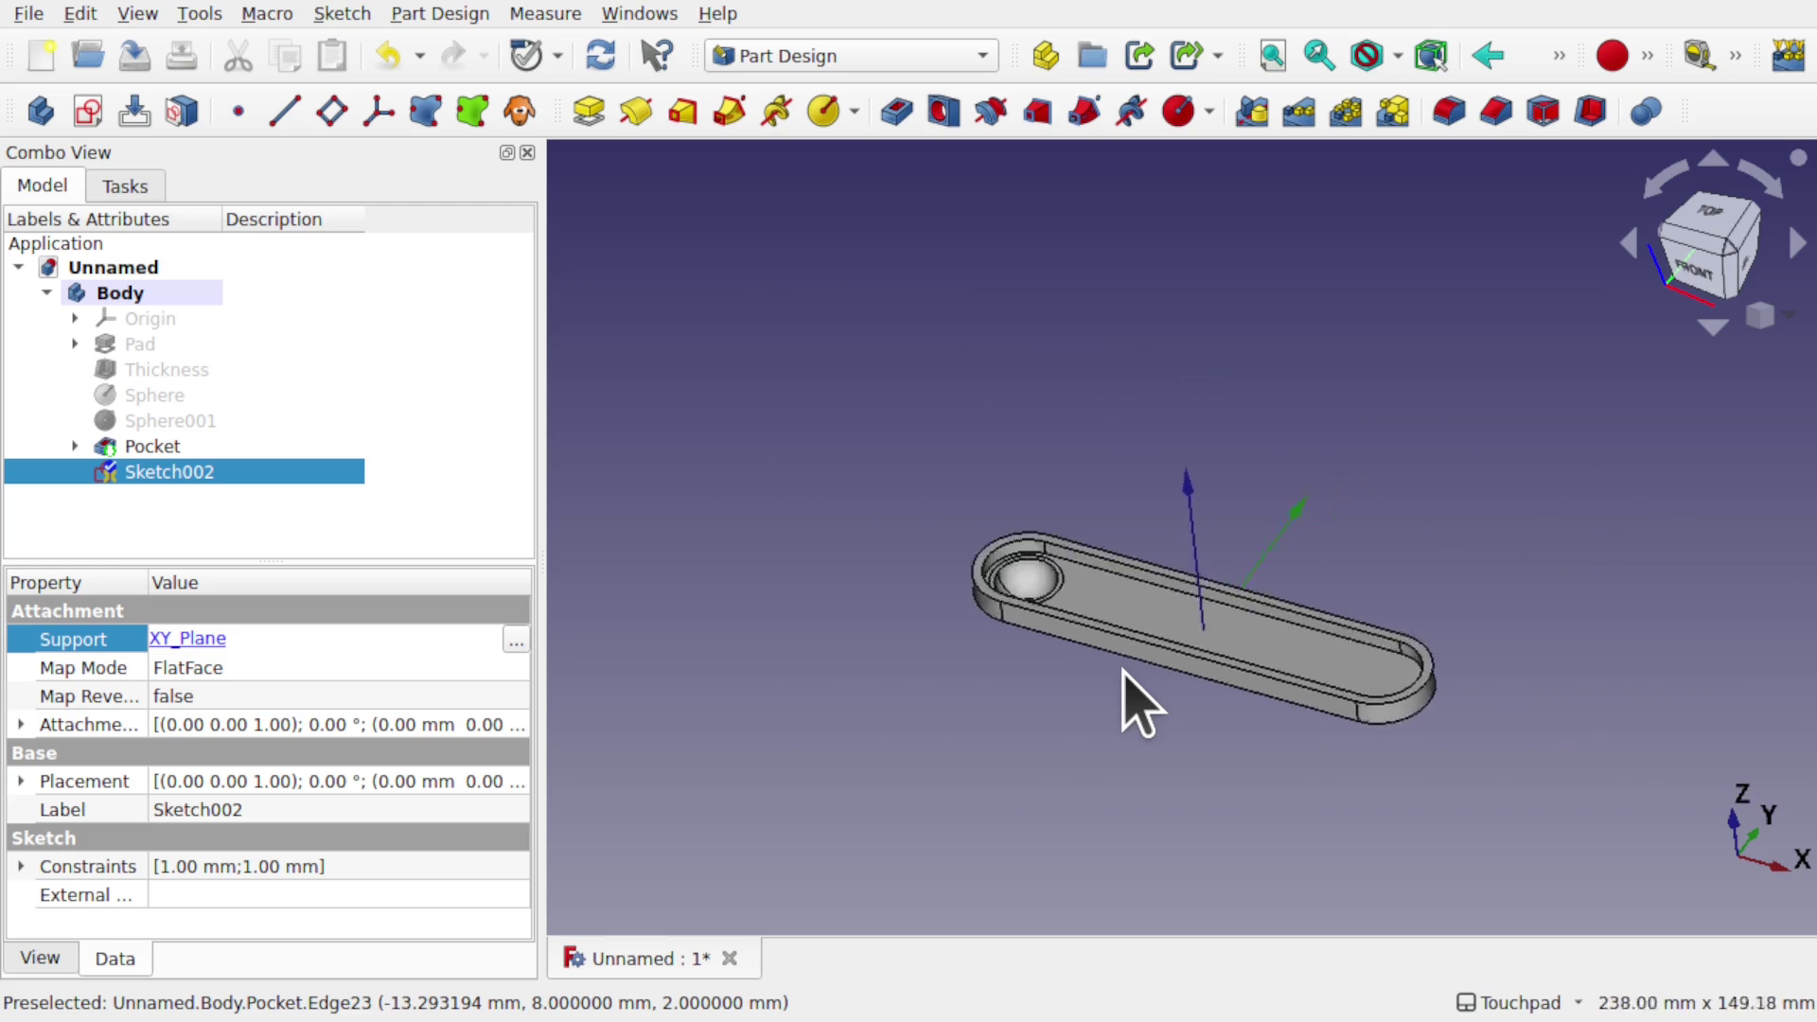
{"action": "scroll", "coordinate": [1123, 697], "scroll_direction": "up", "scroll_amount": 4}
{"action": "middle_click_drag", "start_coordinate": [1123, 697], "coordinate": [1212, 479]}
{"action": "mouse_move", "coordinate": [1285, 636]}
{"action": "middle_mouse_down"}
{"action": "mouse_move", "coordinate": [1200, 567]}
{"action": "mouse_move", "coordinate": [1281, 616]}
{"action": "middle_mouse_up"}
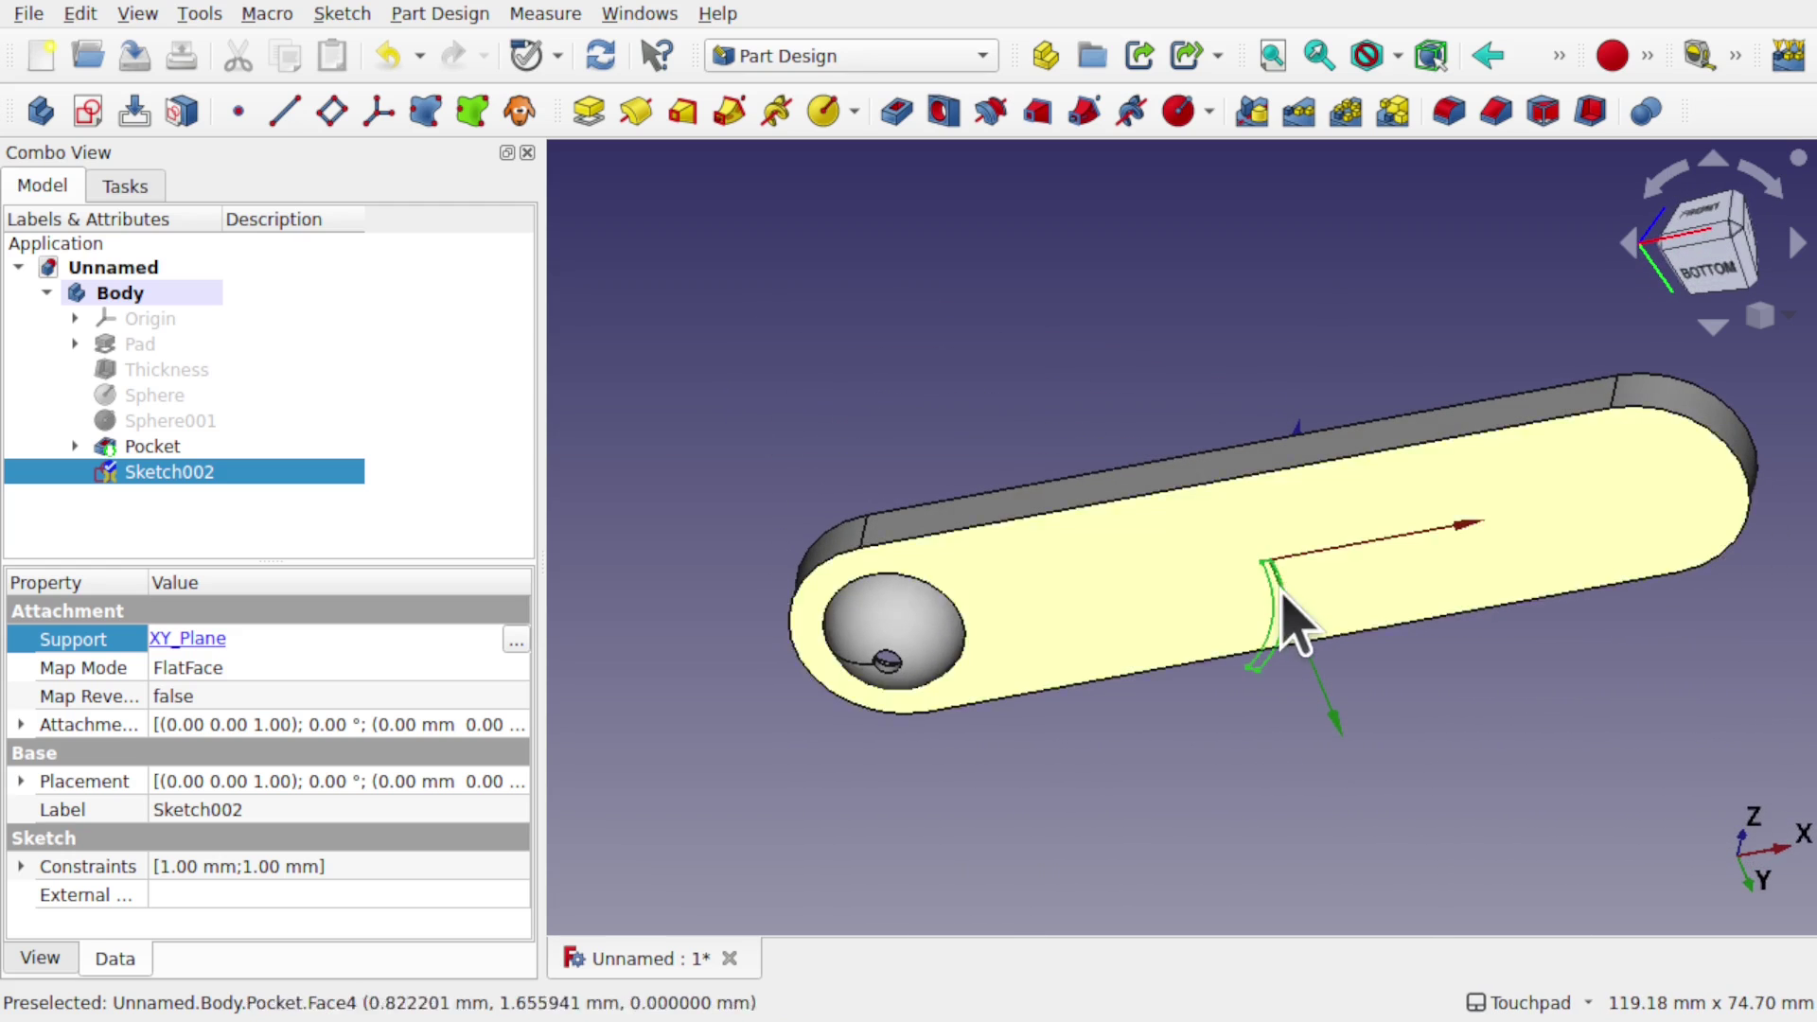
Replace the curved strip sketch's attachment support with the tray's upper rim face
{"action": "middle_click_drag", "start_coordinate": [1318, 543], "coordinate": [766, 603]}
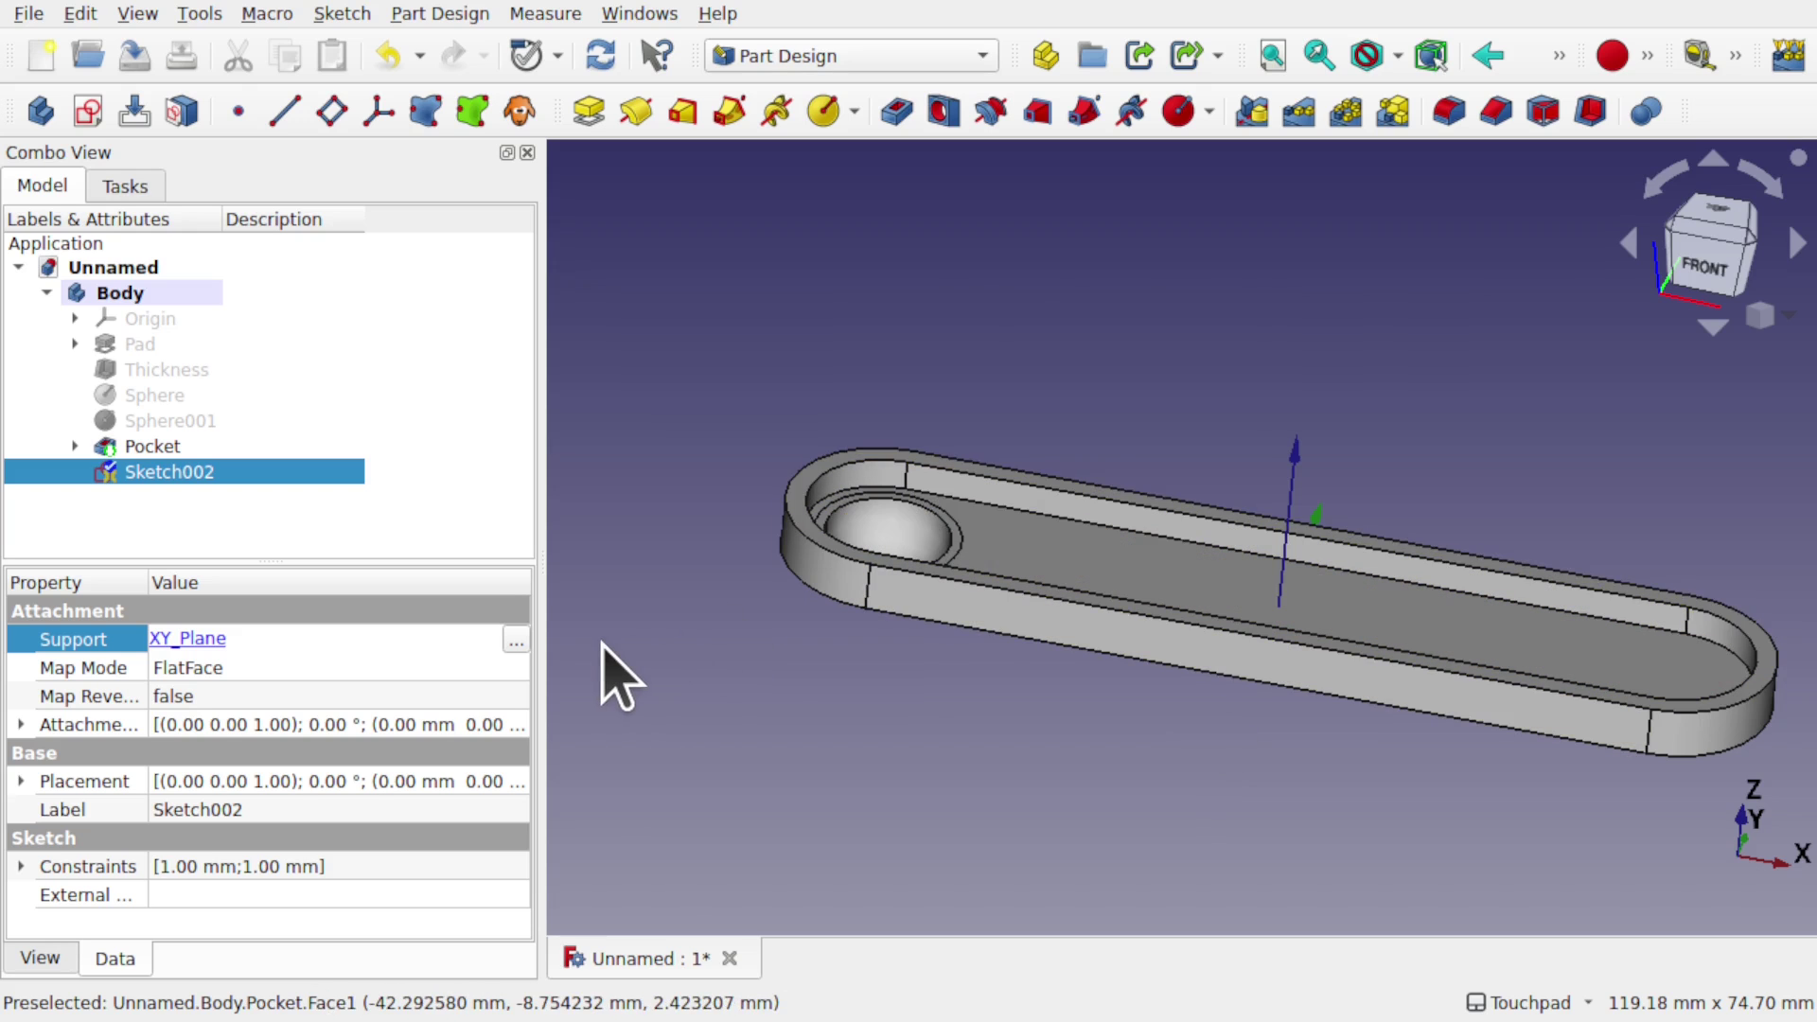
{"action": "left_click", "coordinate": [524, 641]}
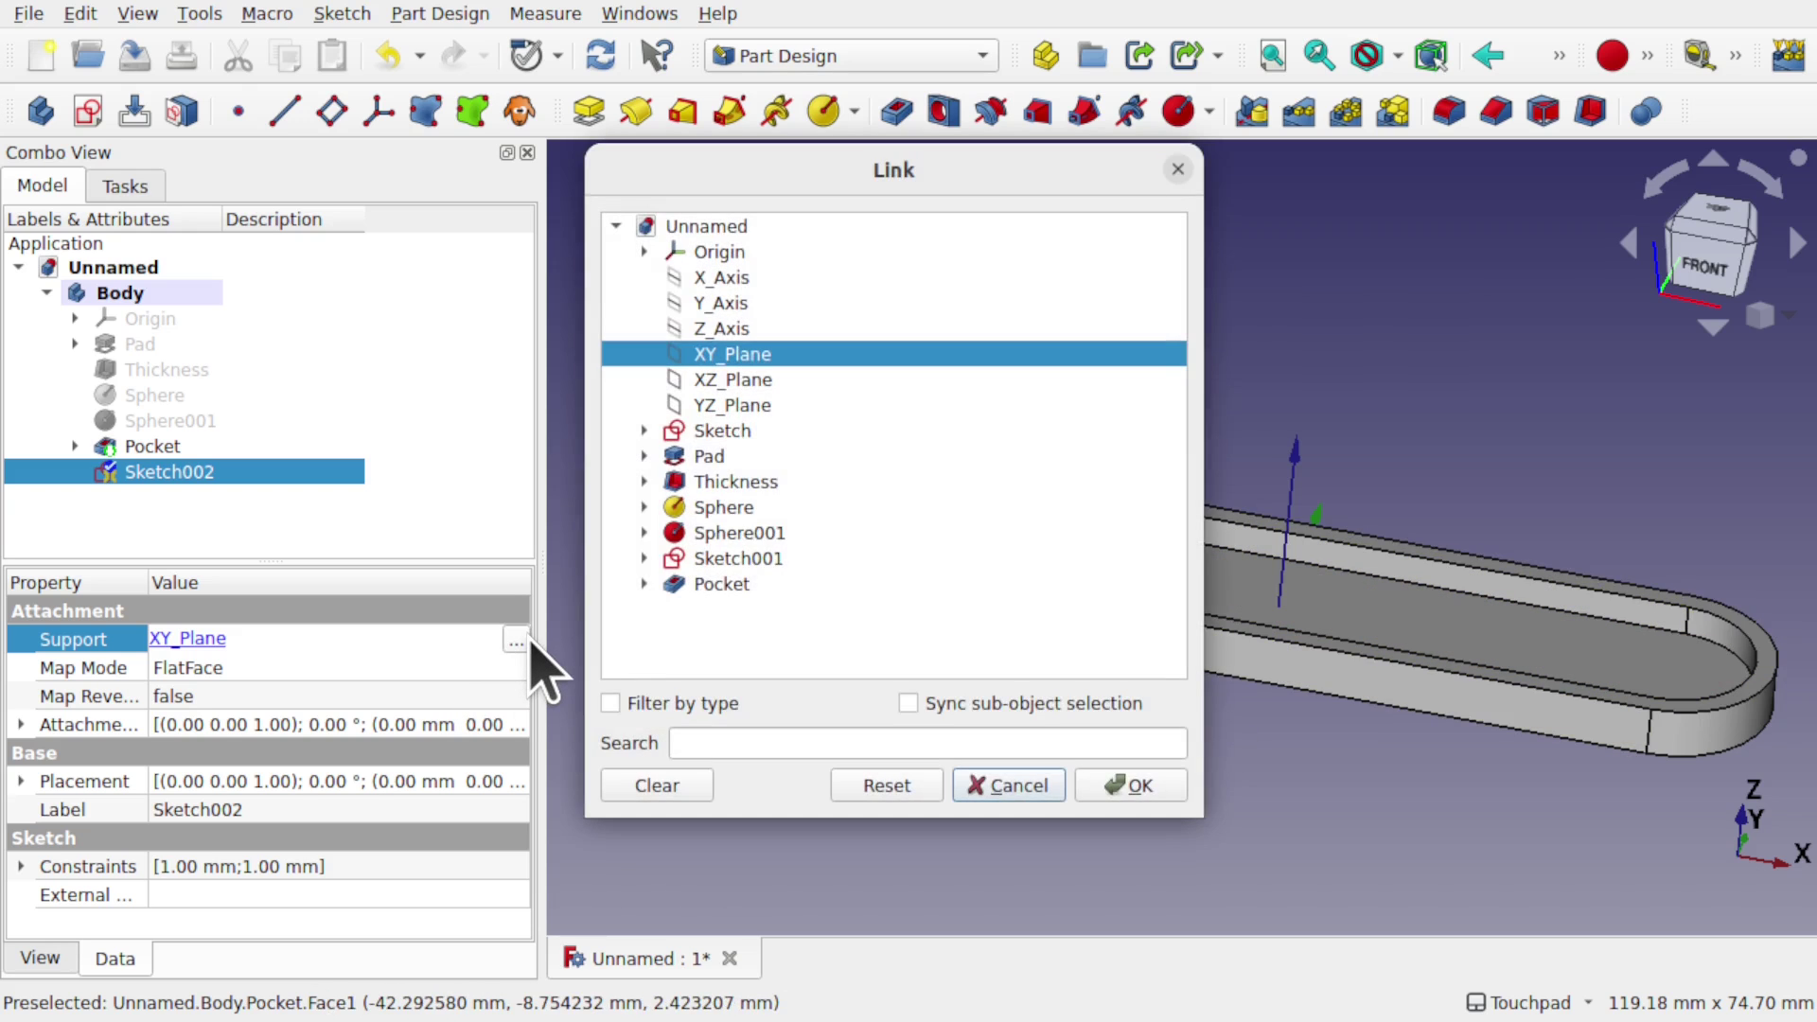
{"action": "left_click", "coordinate": [663, 788]}
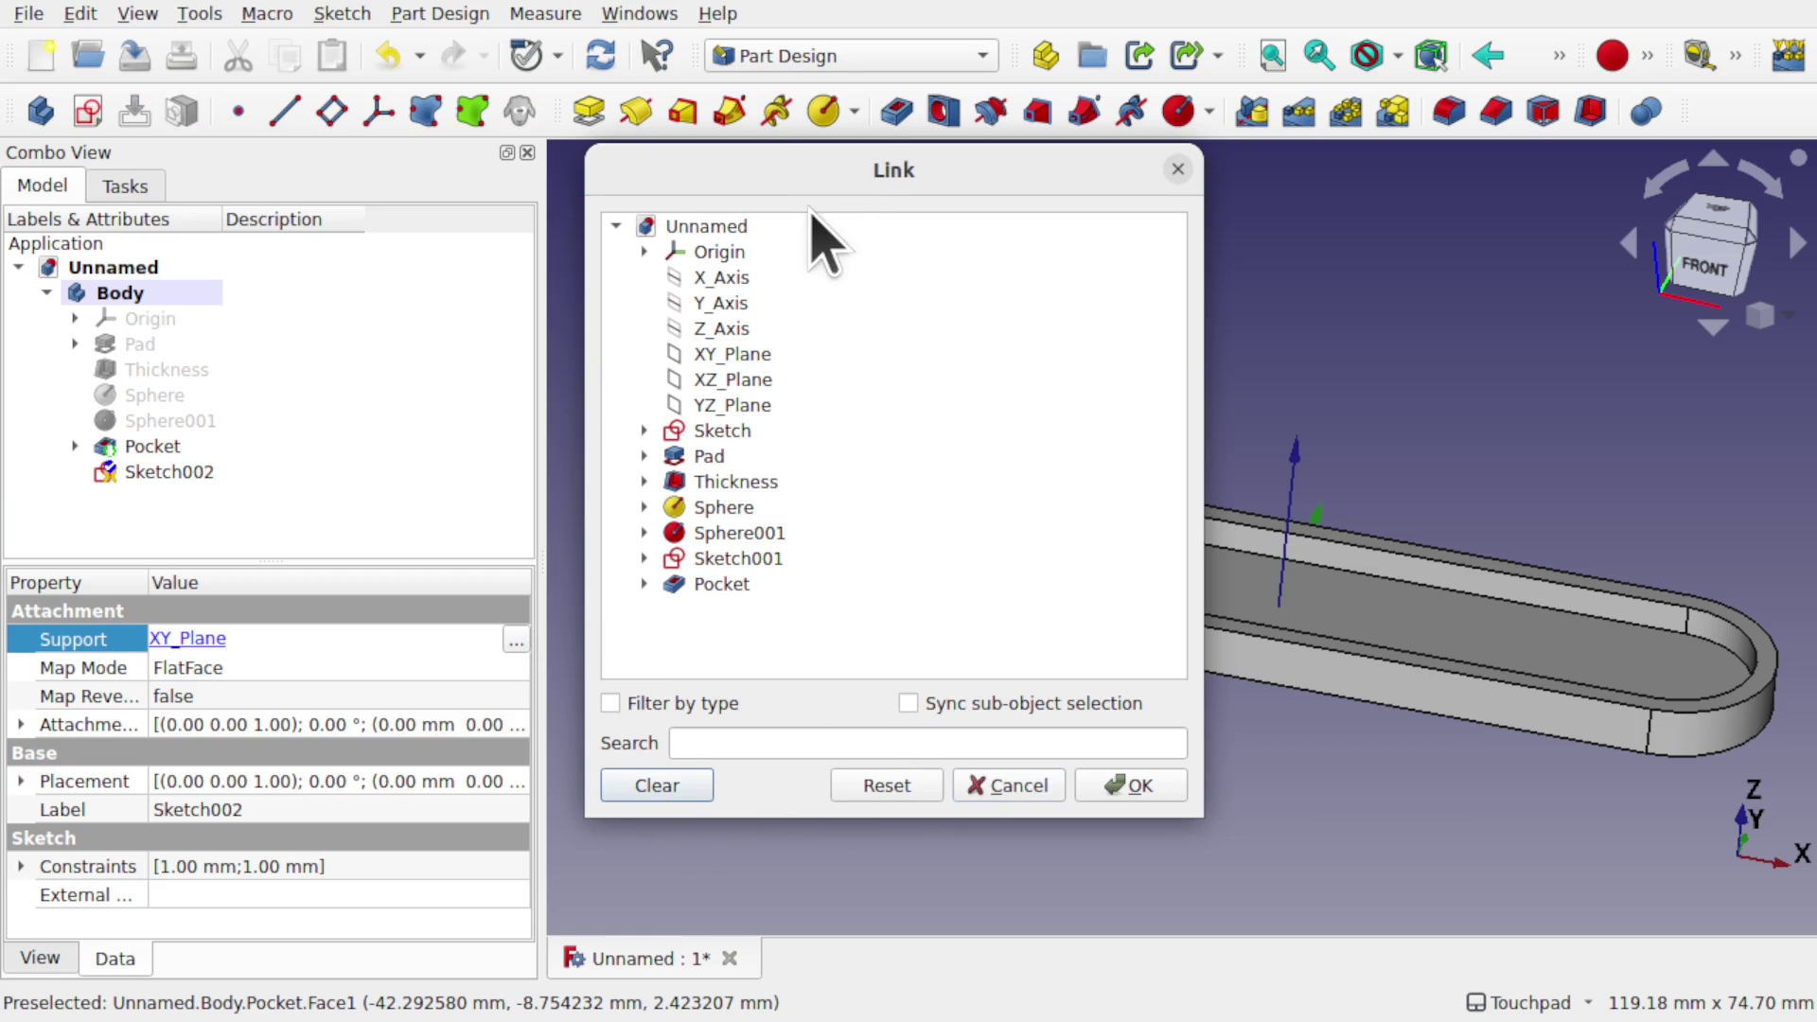
{"action": "left_click_drag", "start_coordinate": [791, 171], "coordinate": [397, 303]}
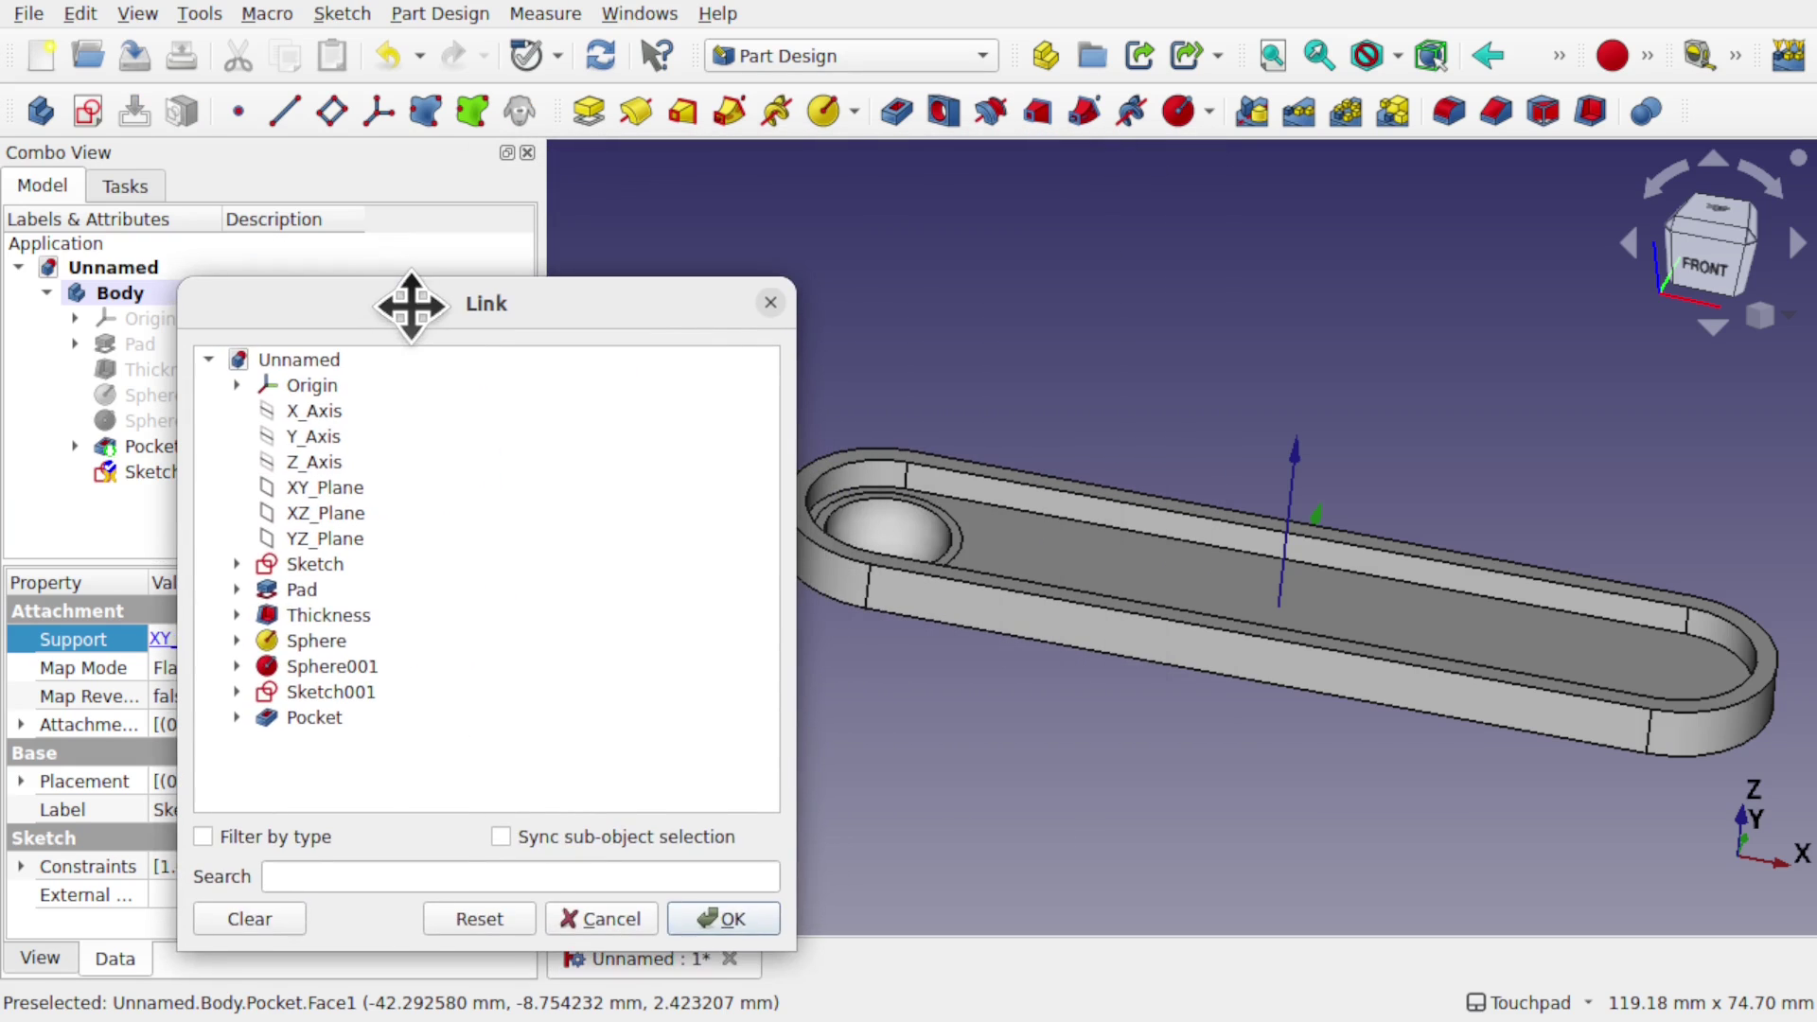
{"action": "left_click", "coordinate": [827, 532]}
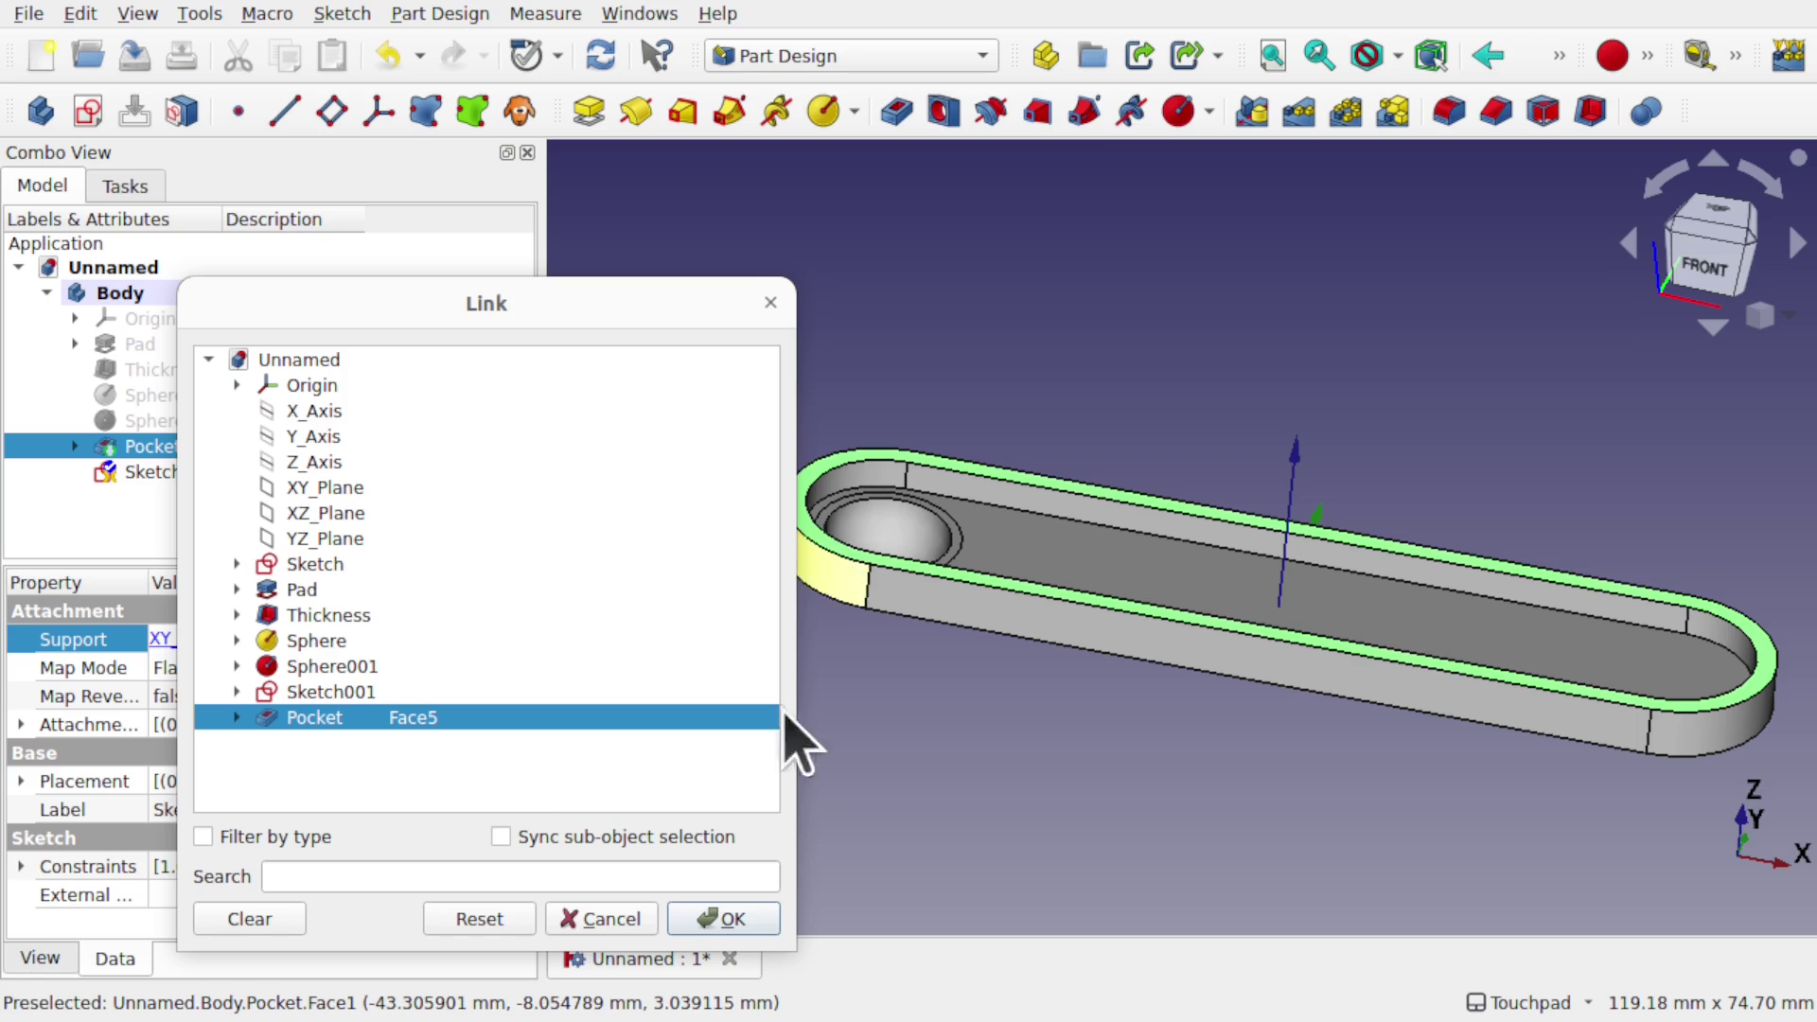
{"action": "left_click", "coordinate": [733, 920]}
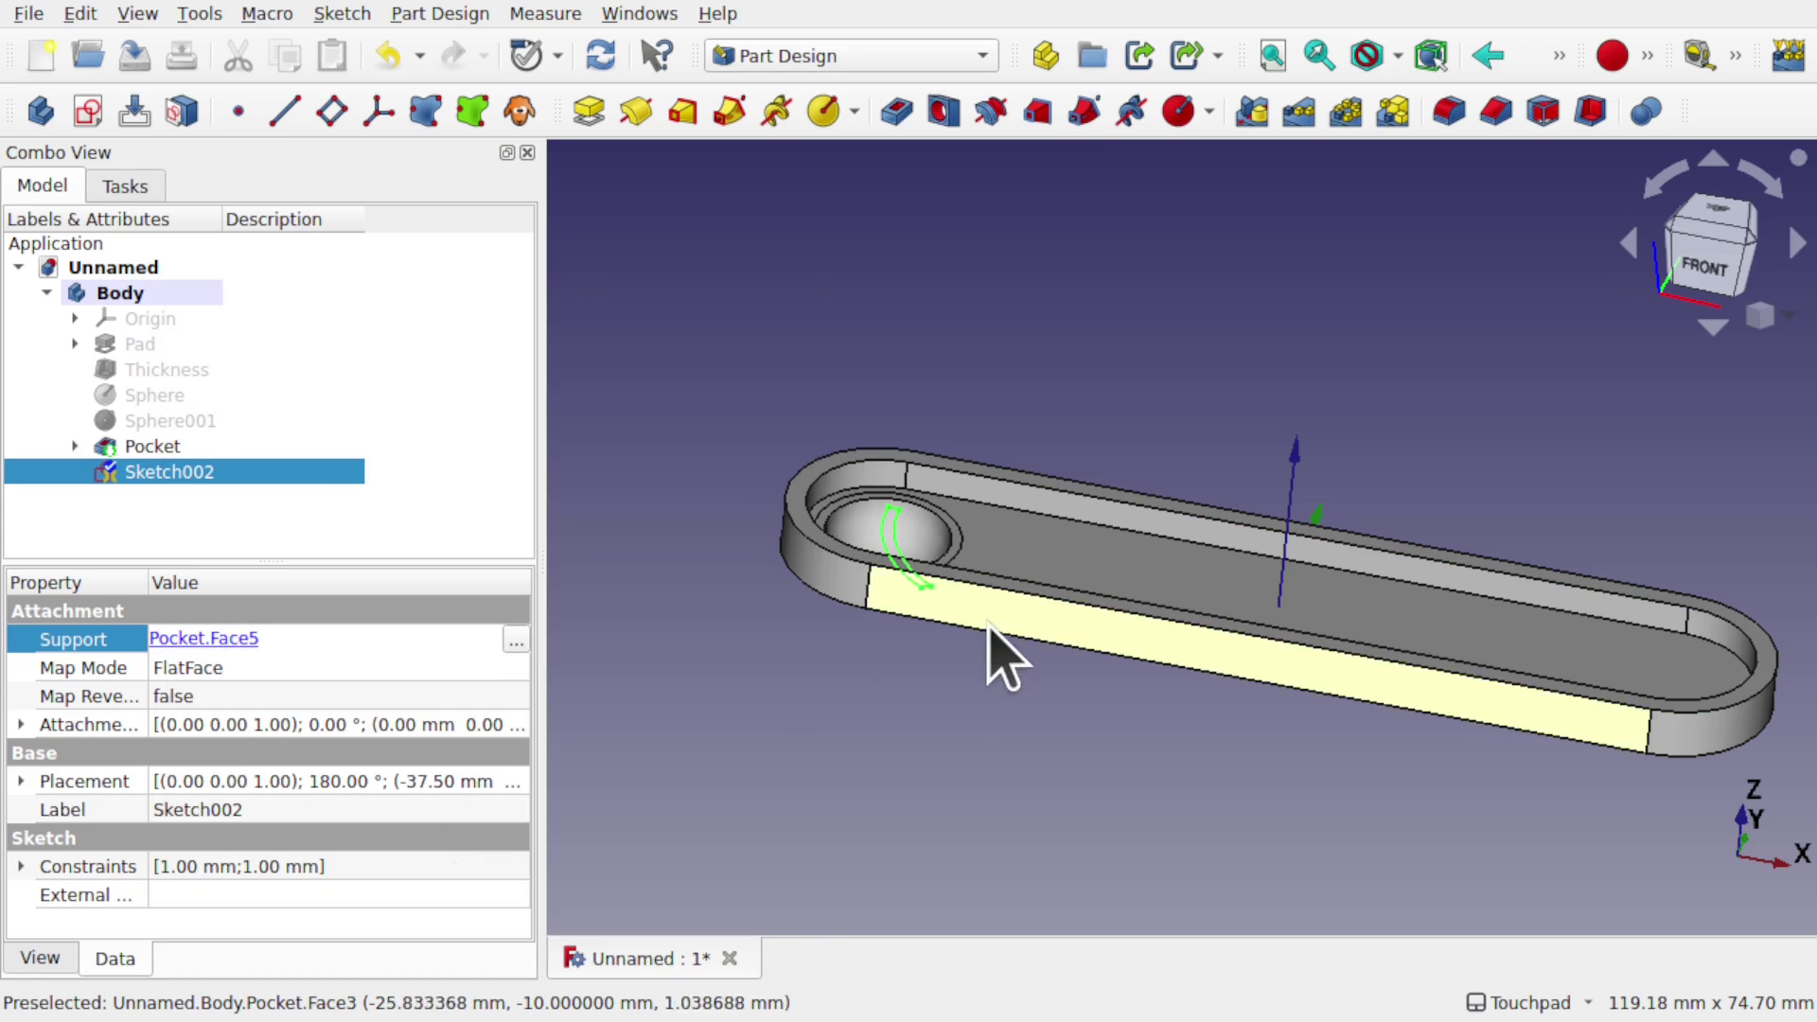
{"action": "left_click_drag", "start_coordinate": [990, 653], "coordinate": [960, 601]}
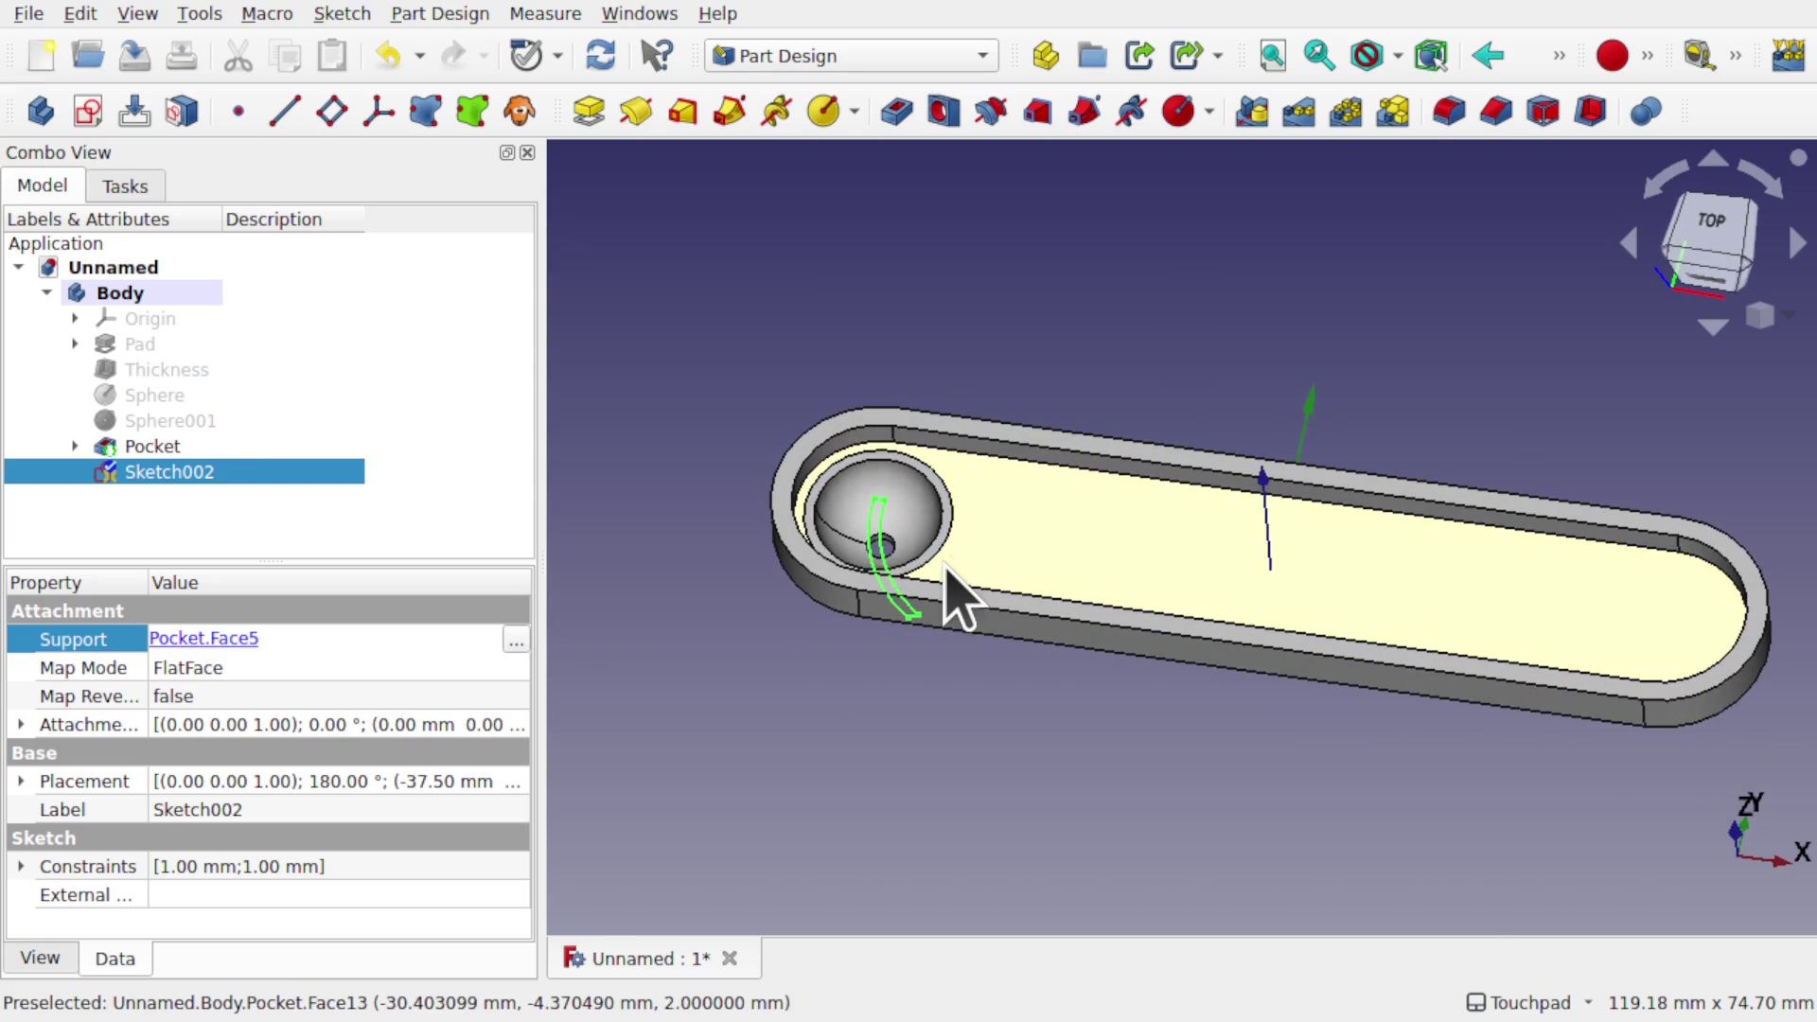
Pocket the curved strip sketch through all from the rim, cutting the wall and bowl as far as the drain hole
{"action": "scroll", "coordinate": [958, 596], "scroll_direction": "up", "scroll_amount": 5}
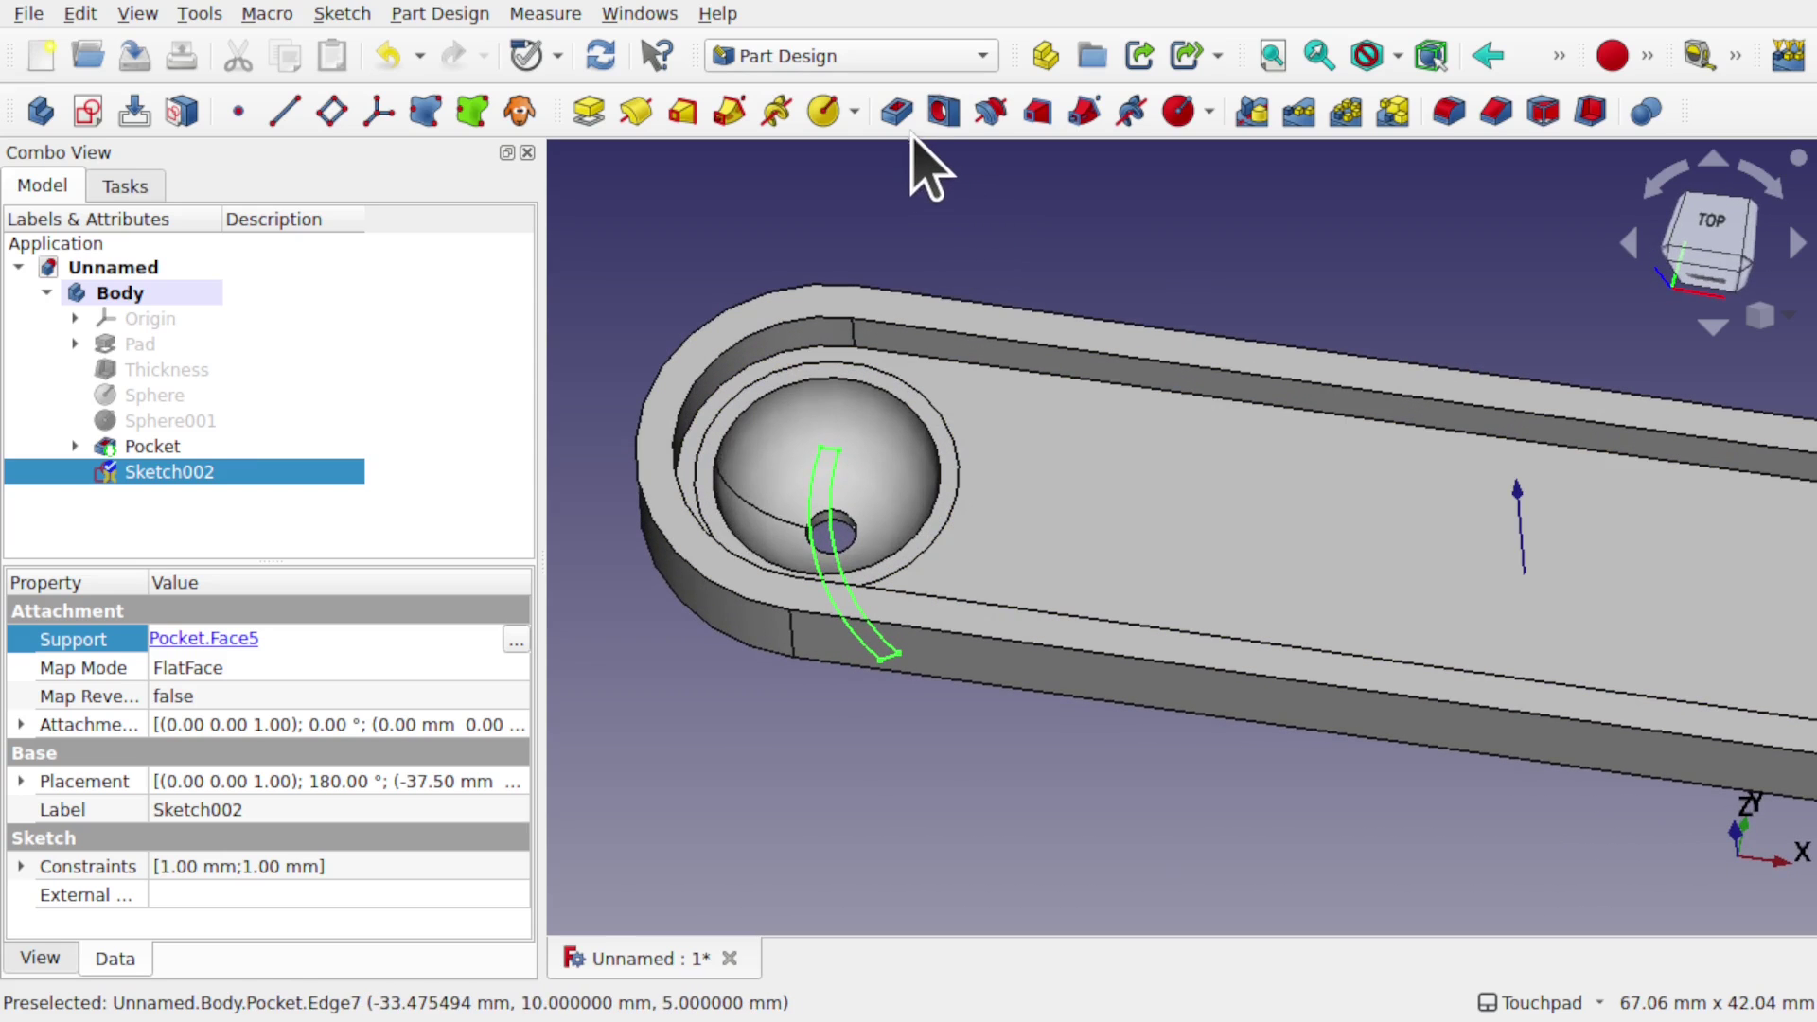
{"action": "left_click", "coordinate": [895, 111]}
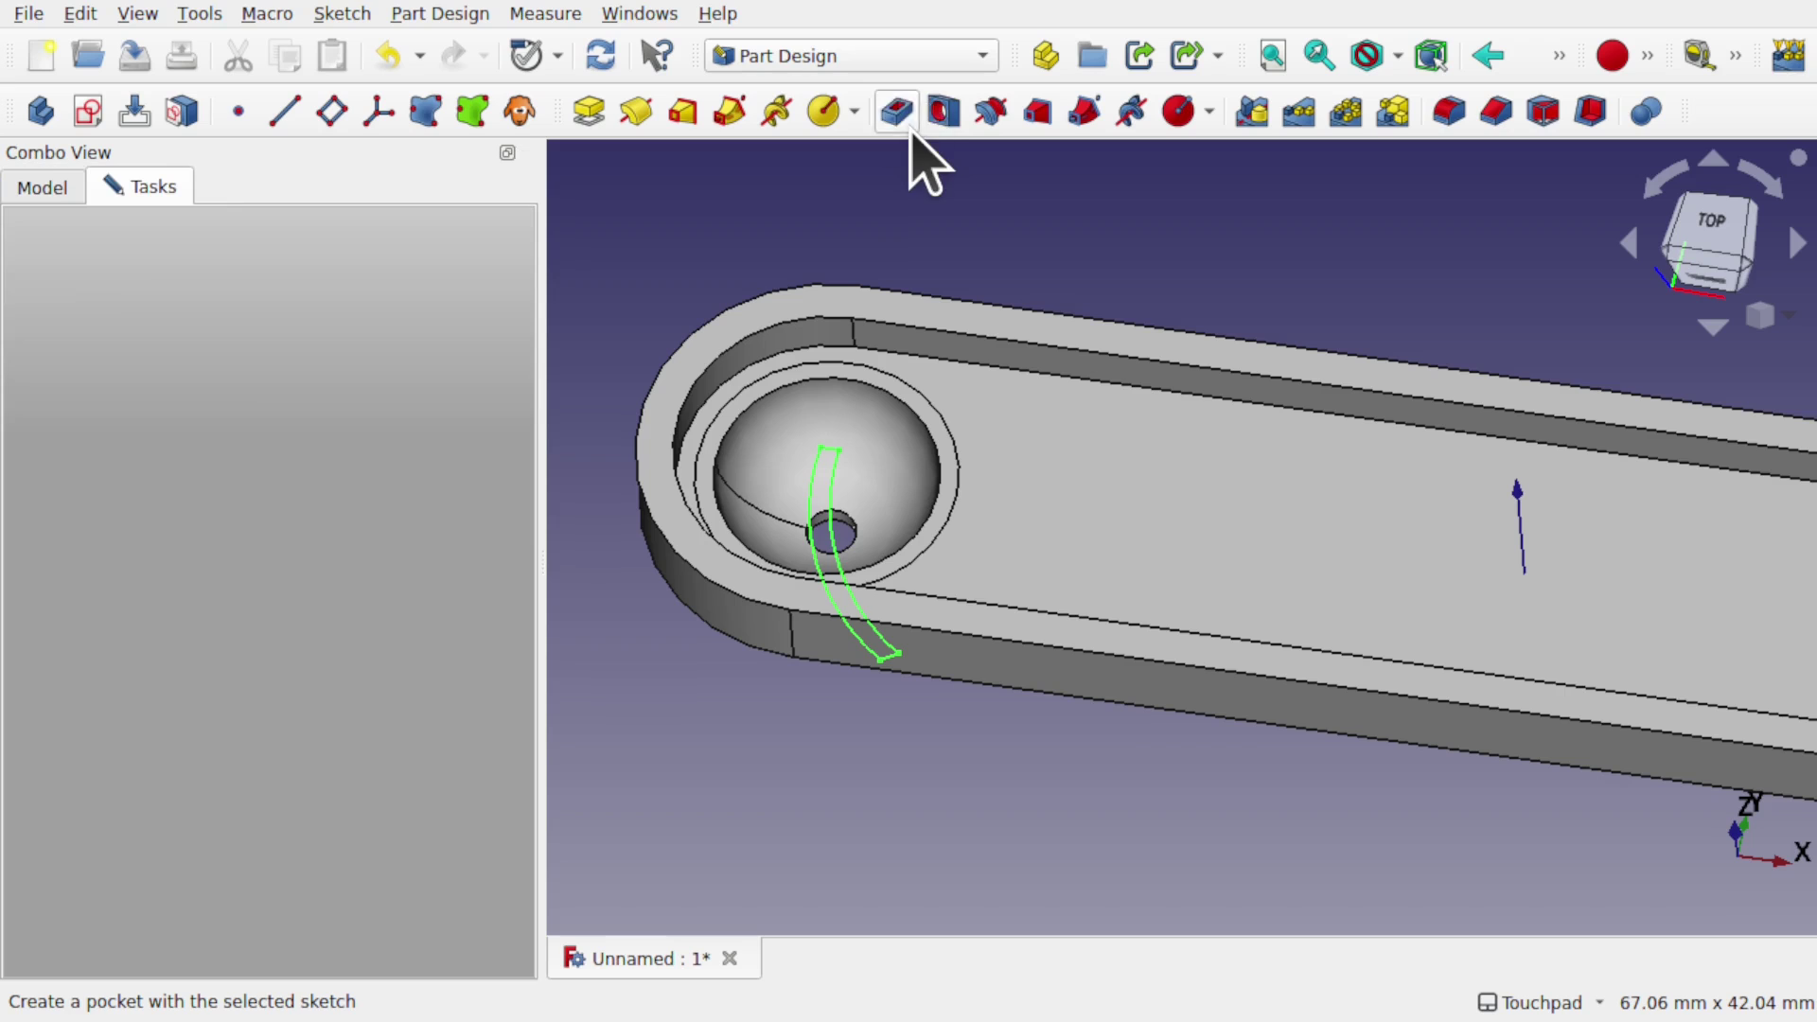
{"action": "middle_click_drag", "start_coordinate": [890, 454], "coordinate": [823, 568]}
{"action": "left_click", "coordinate": [407, 361]}
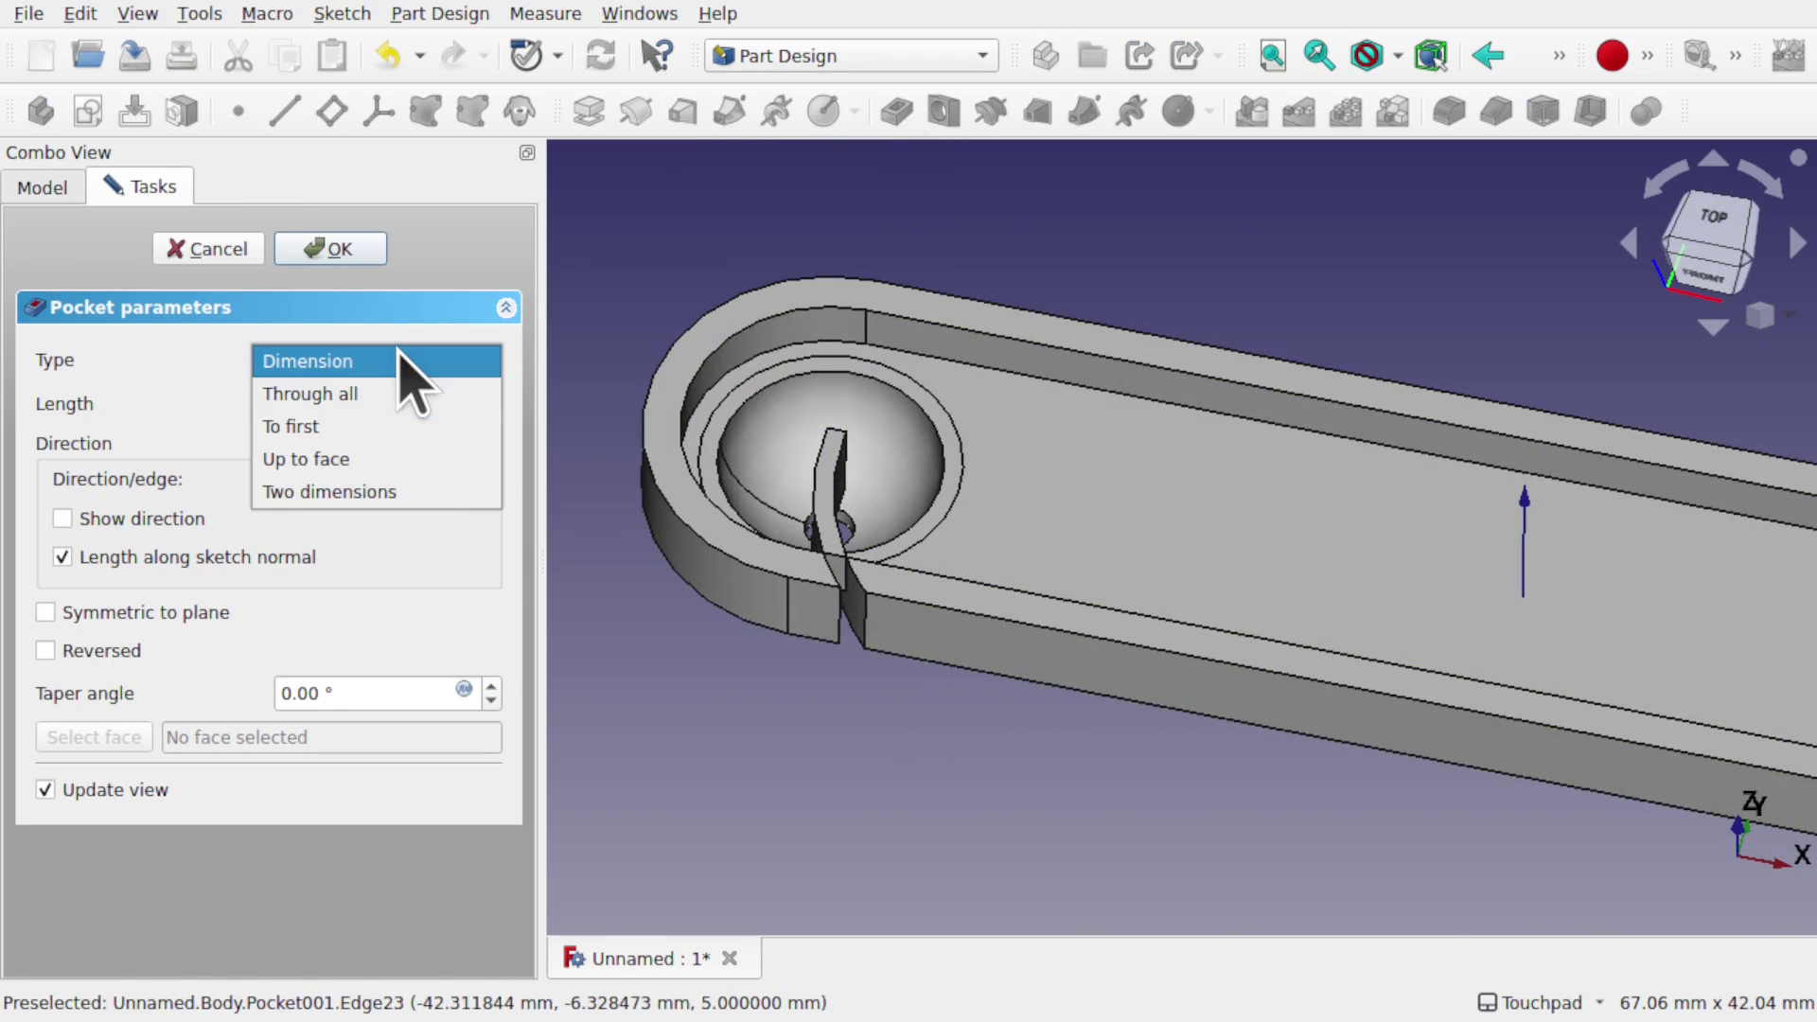
{"action": "left_click", "coordinate": [369, 393]}
{"action": "key", "text": "2"}
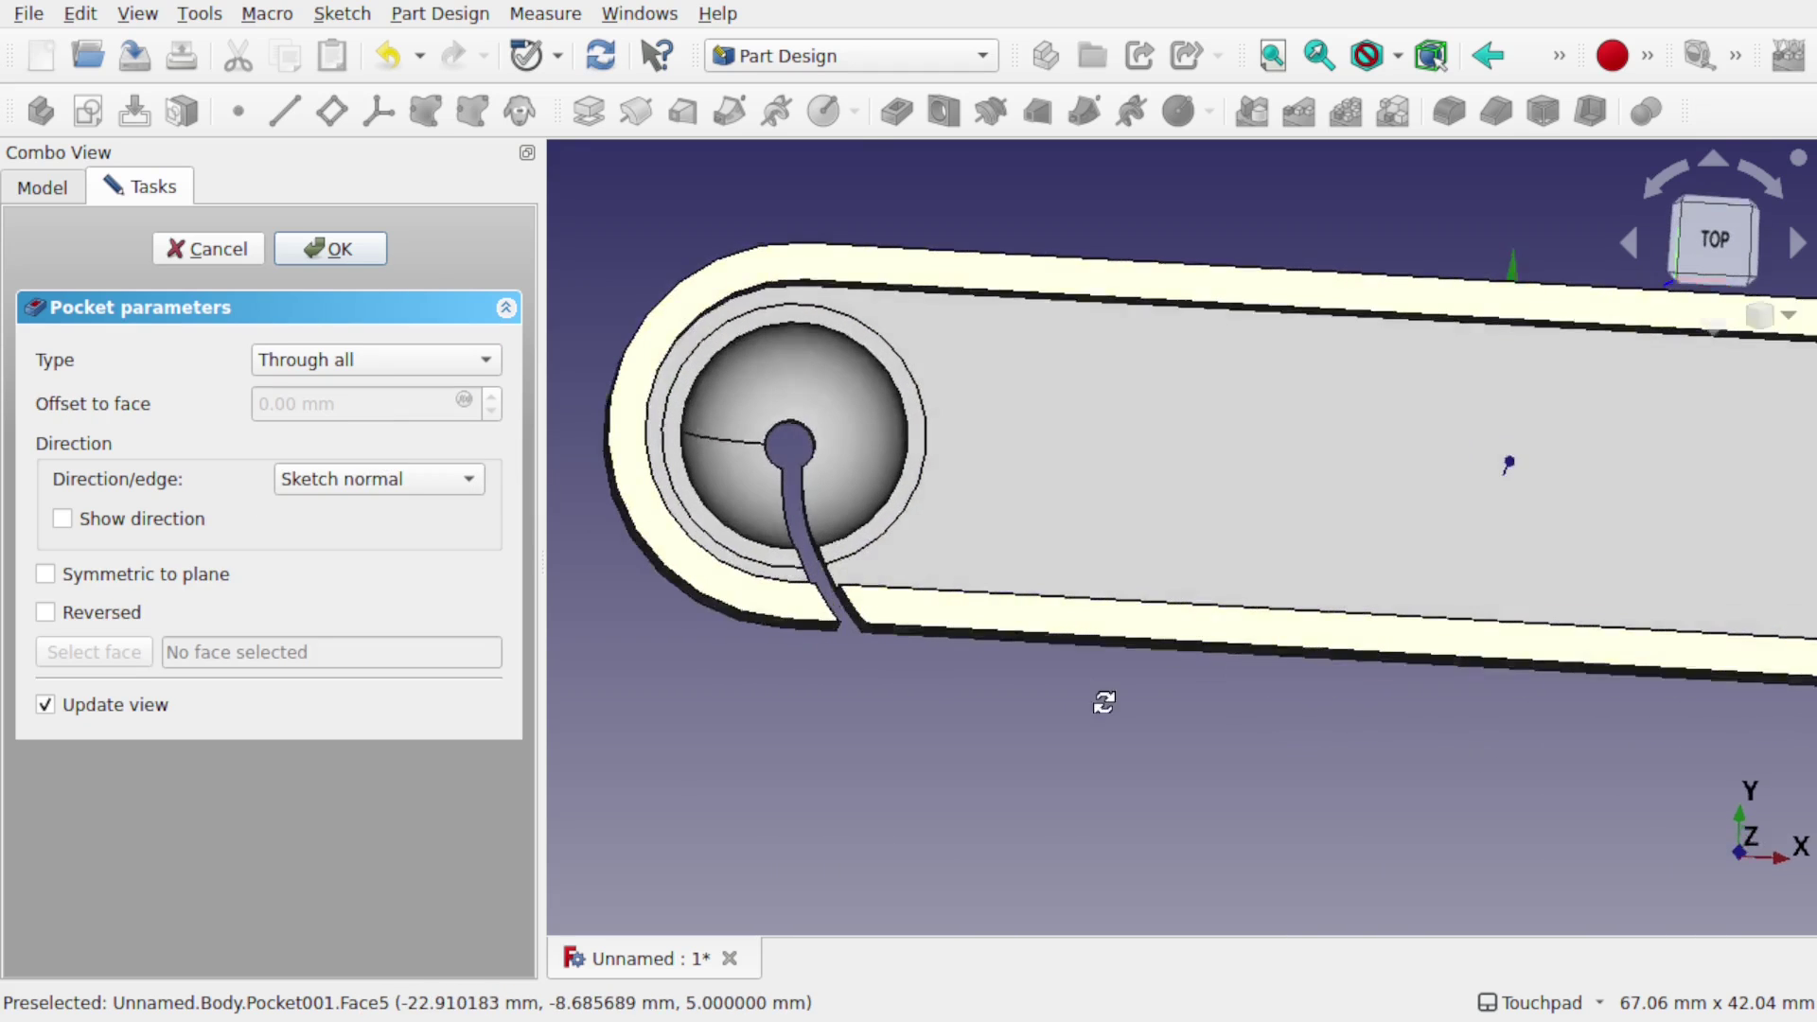
{"action": "middle_click_drag", "start_coordinate": [1103, 702], "coordinate": [1041, 596]}
{"action": "left_click", "coordinate": [333, 248]}
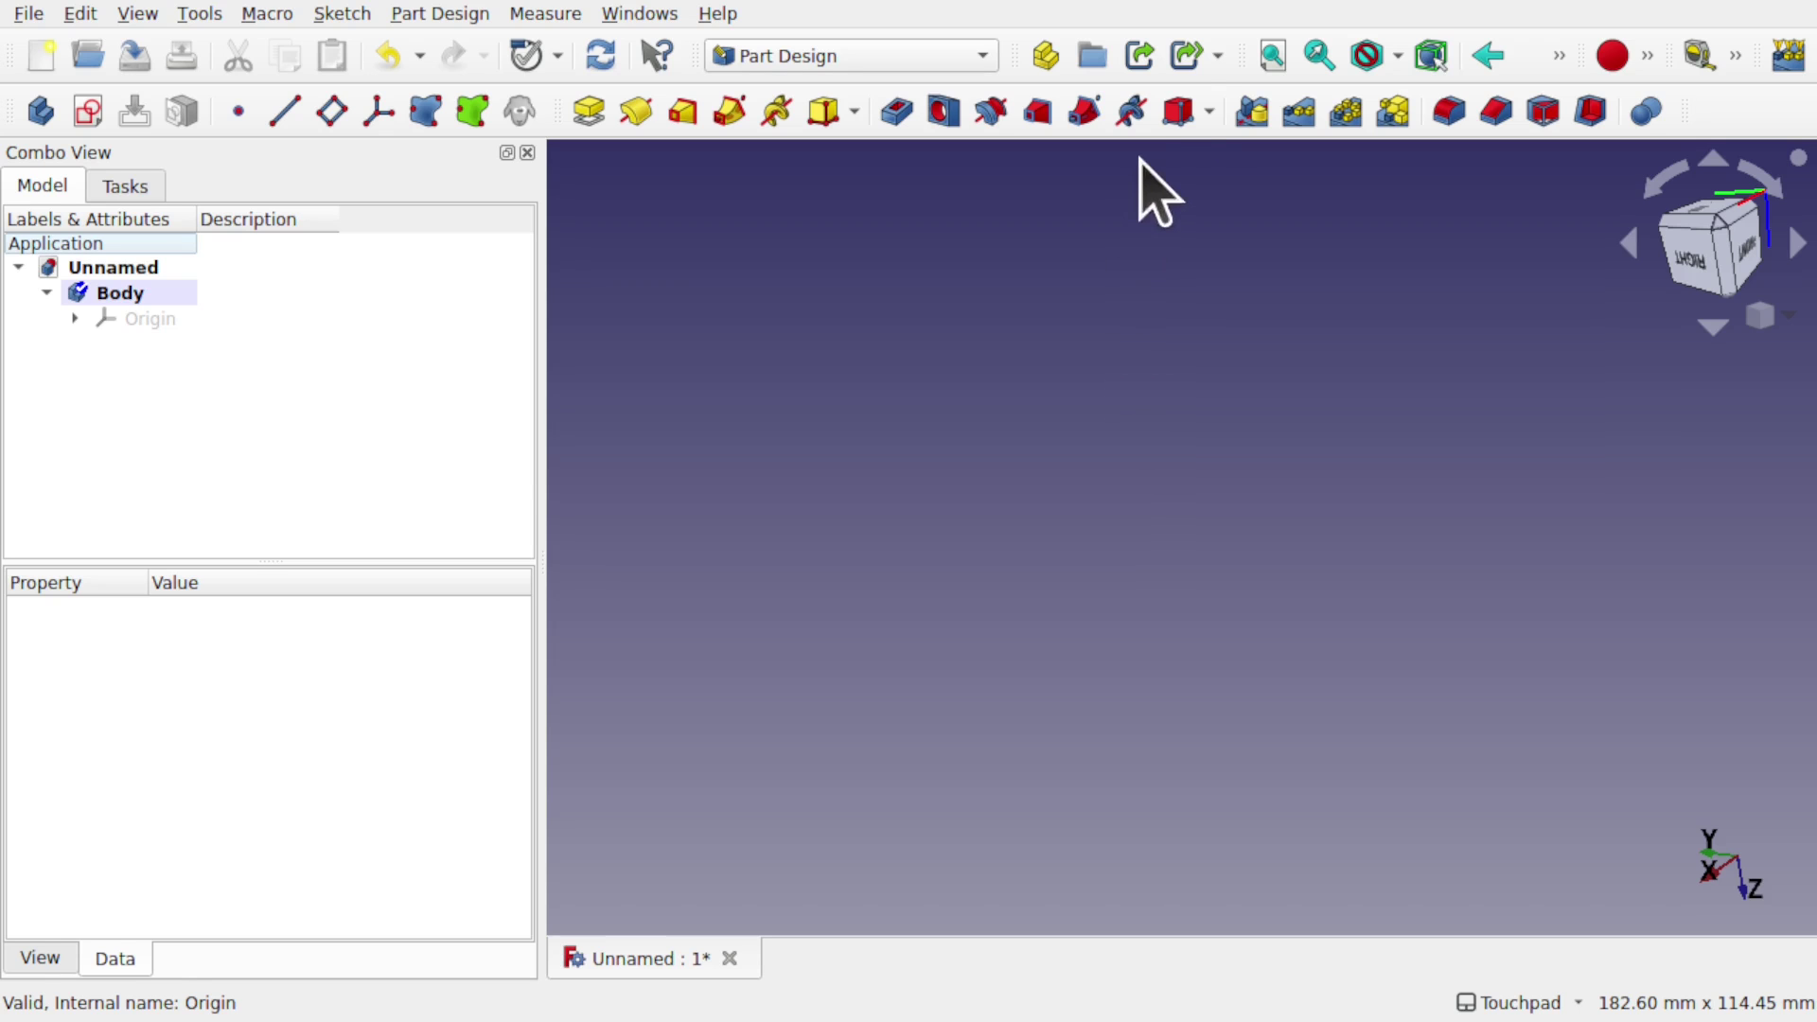
Try to create a subtractive box in the empty body
{"action": "left_click", "coordinate": [1188, 121]}
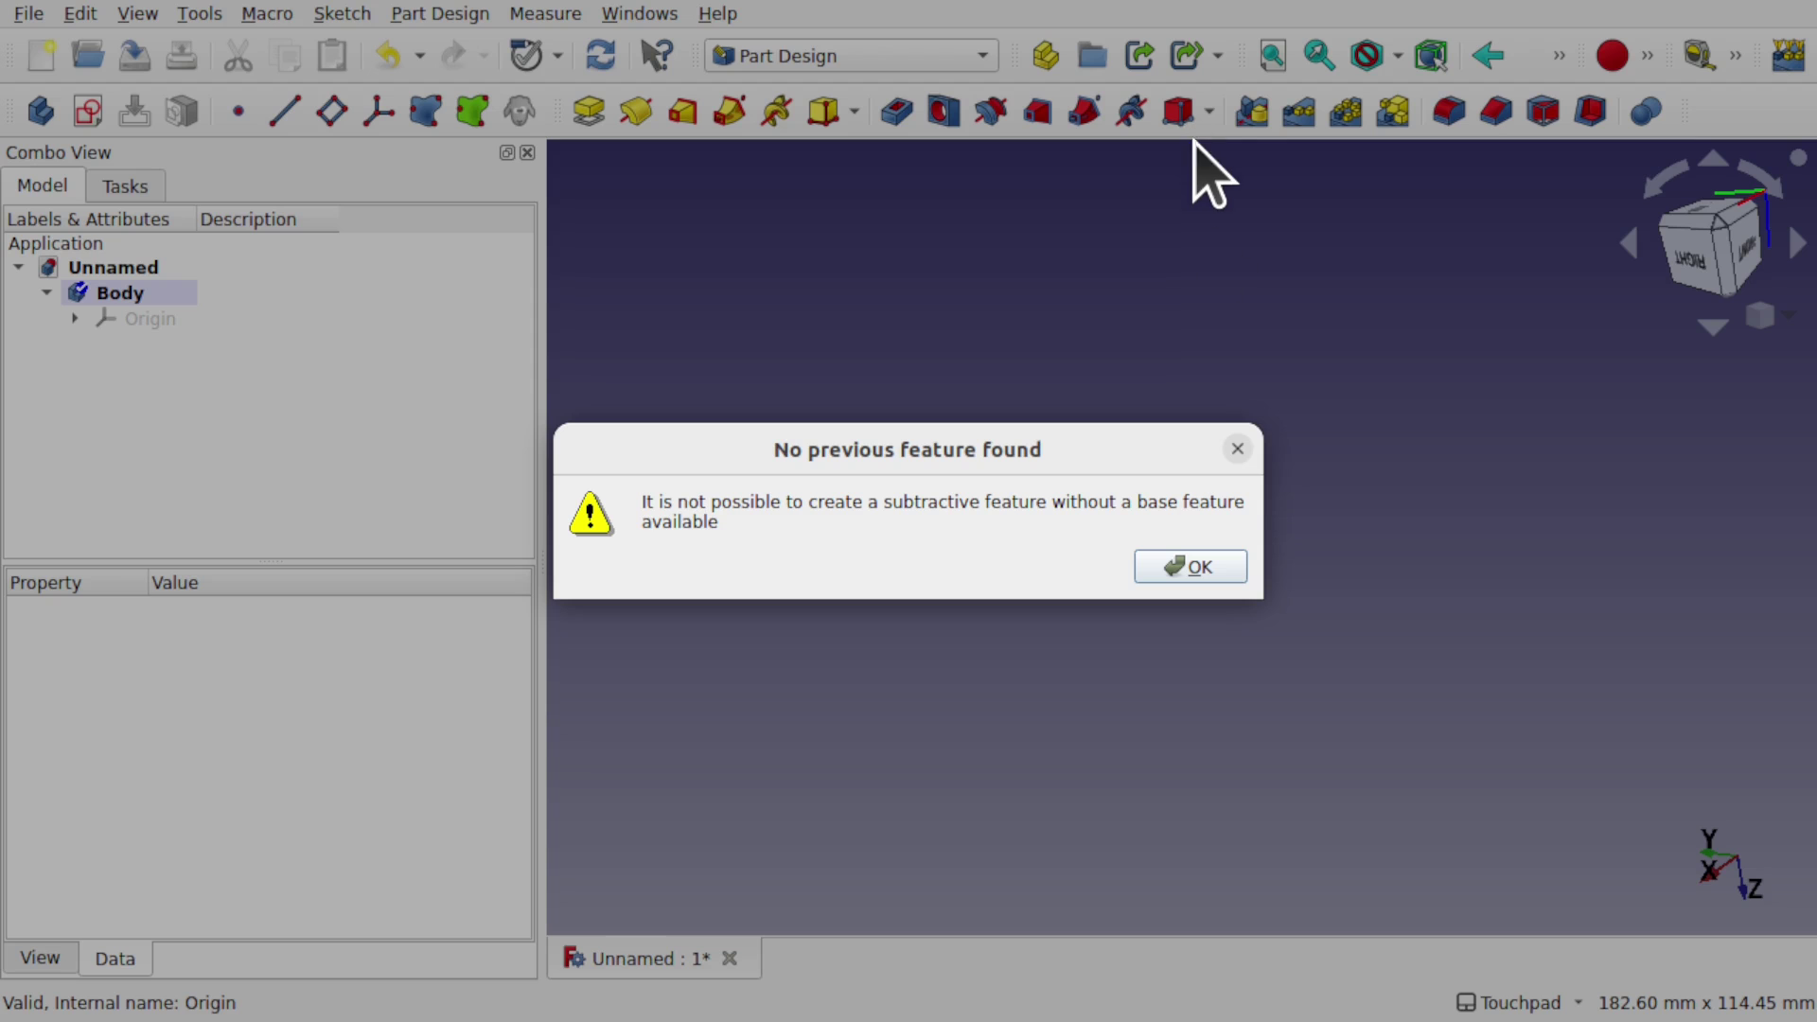
{"action": "left_click", "coordinate": [1237, 448]}
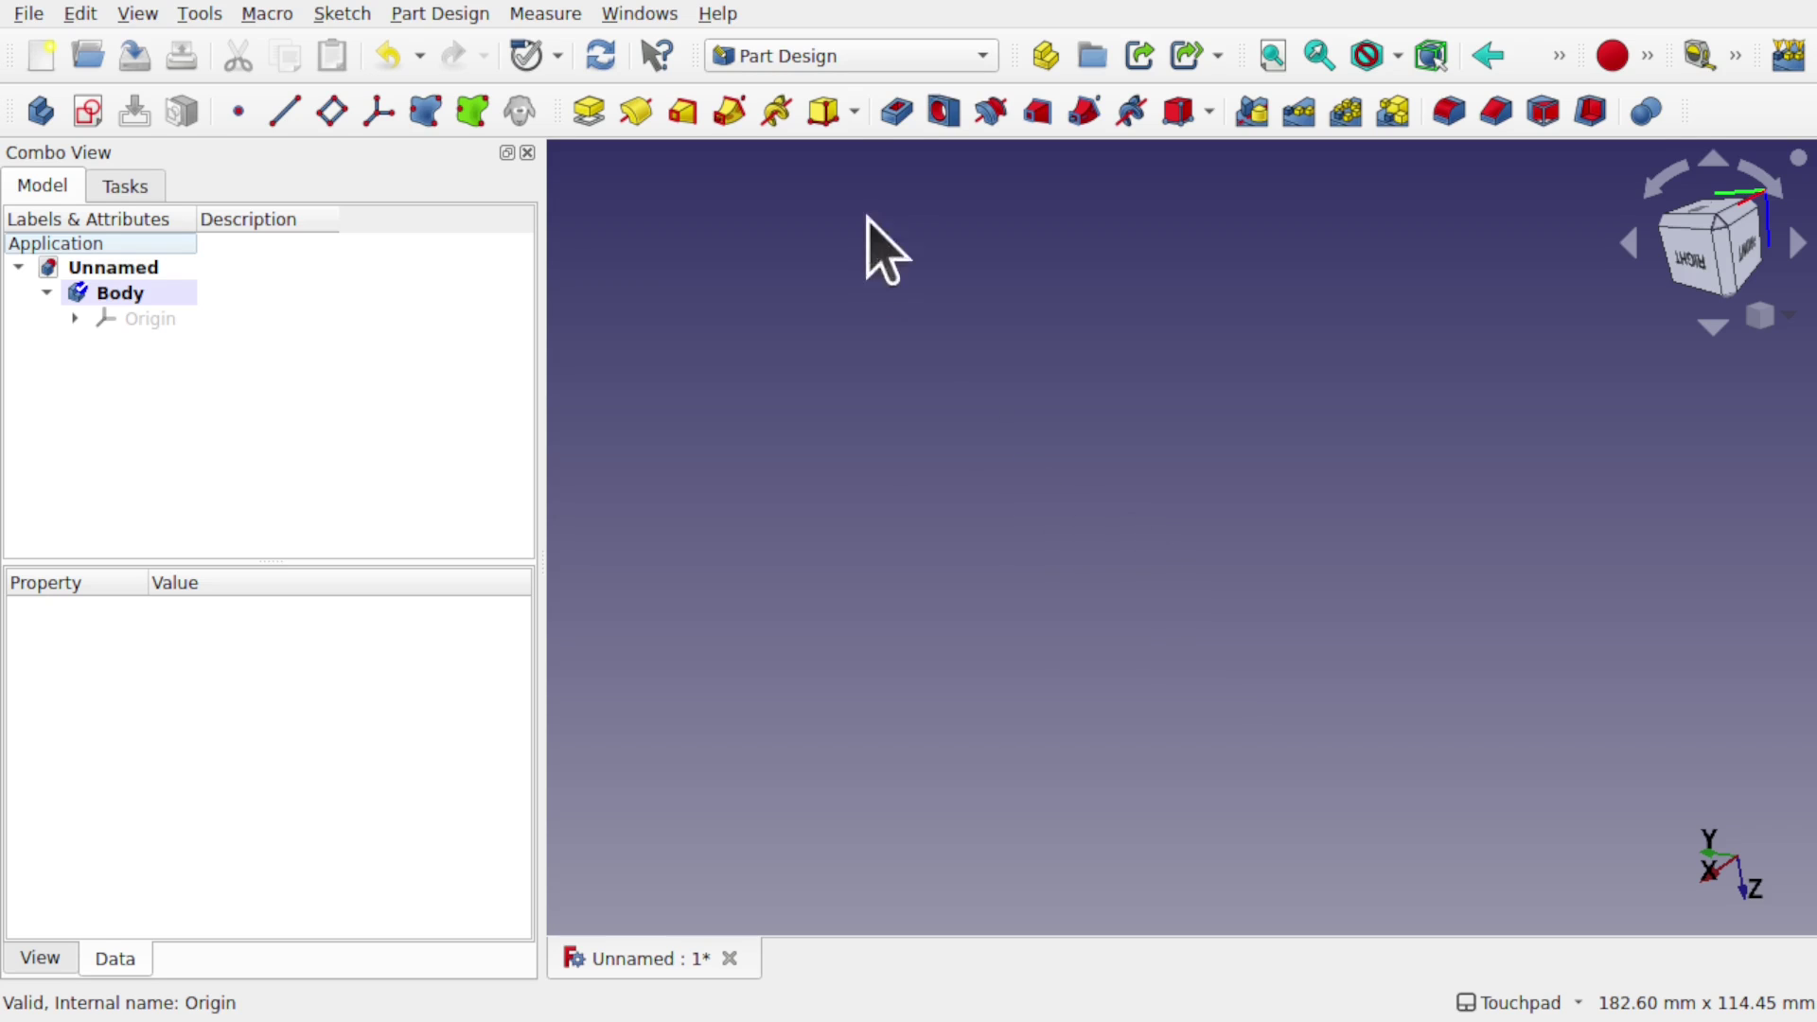
Add an additive ellipsoid to the empty body with Radius 1 of 2 mm and Radius 2 of 4 mm
{"action": "left_click", "coordinate": [855, 118]}
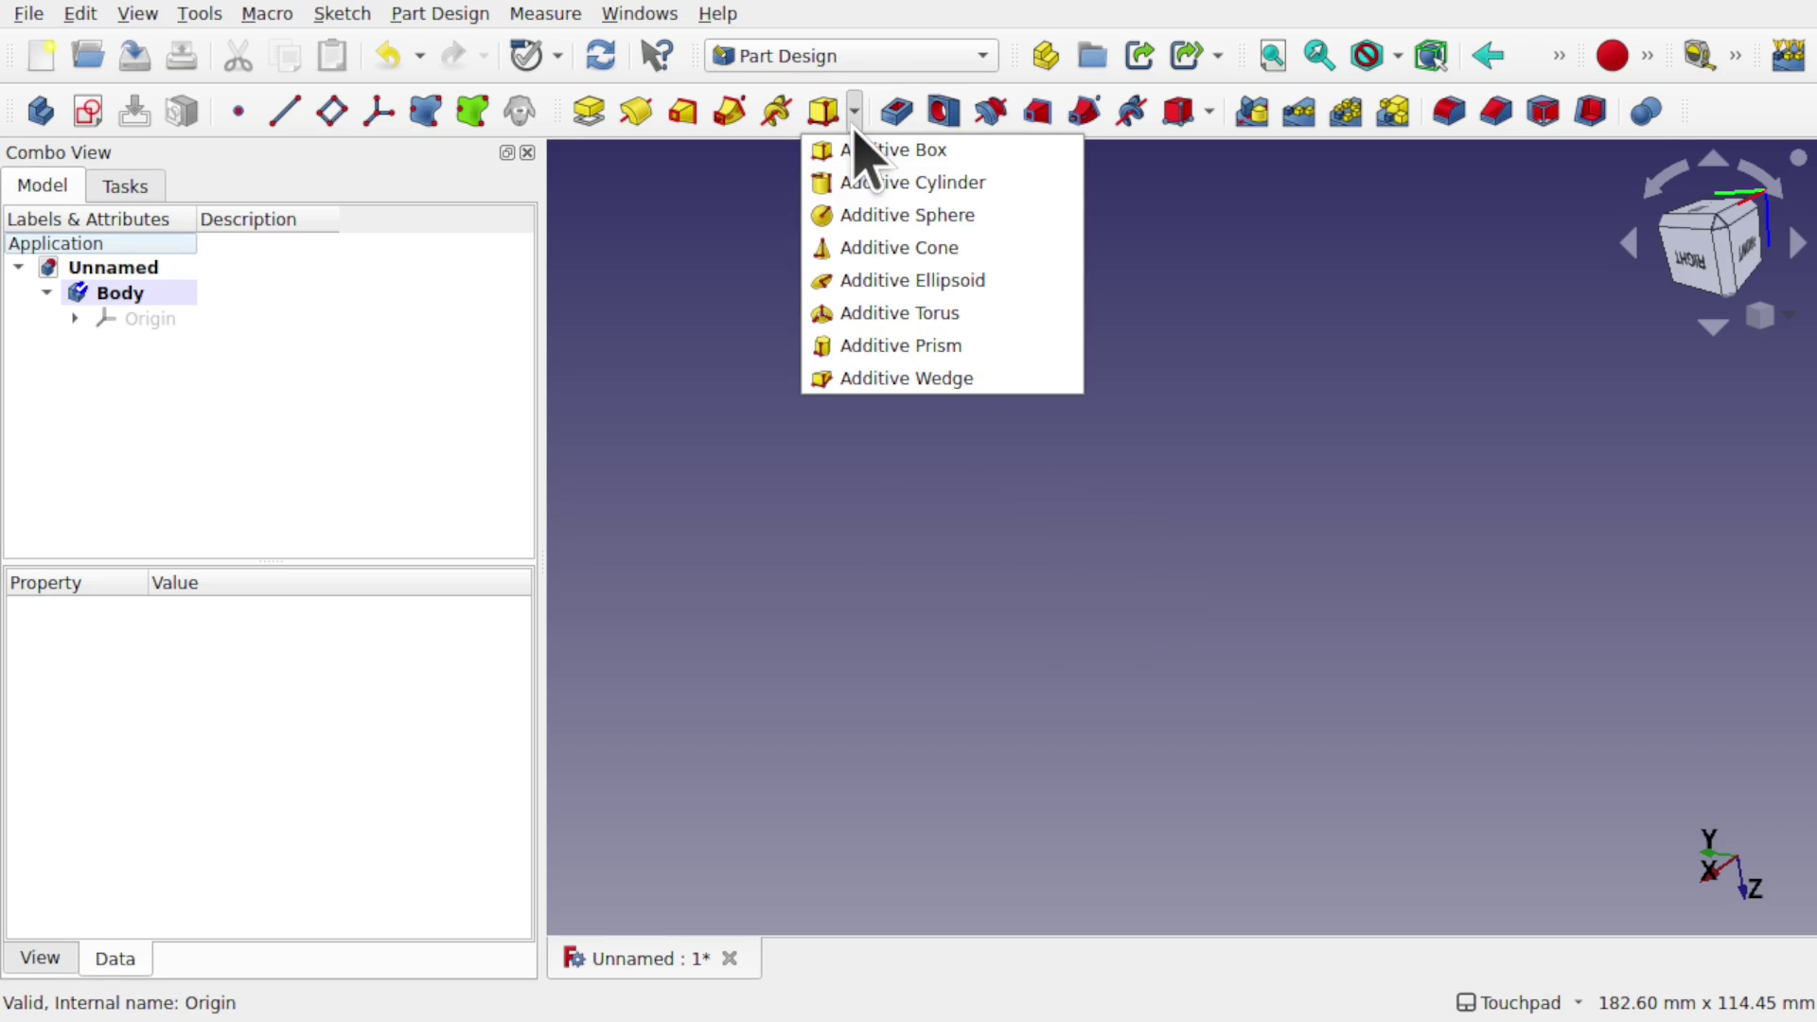
{"action": "left_click", "coordinate": [980, 289]}
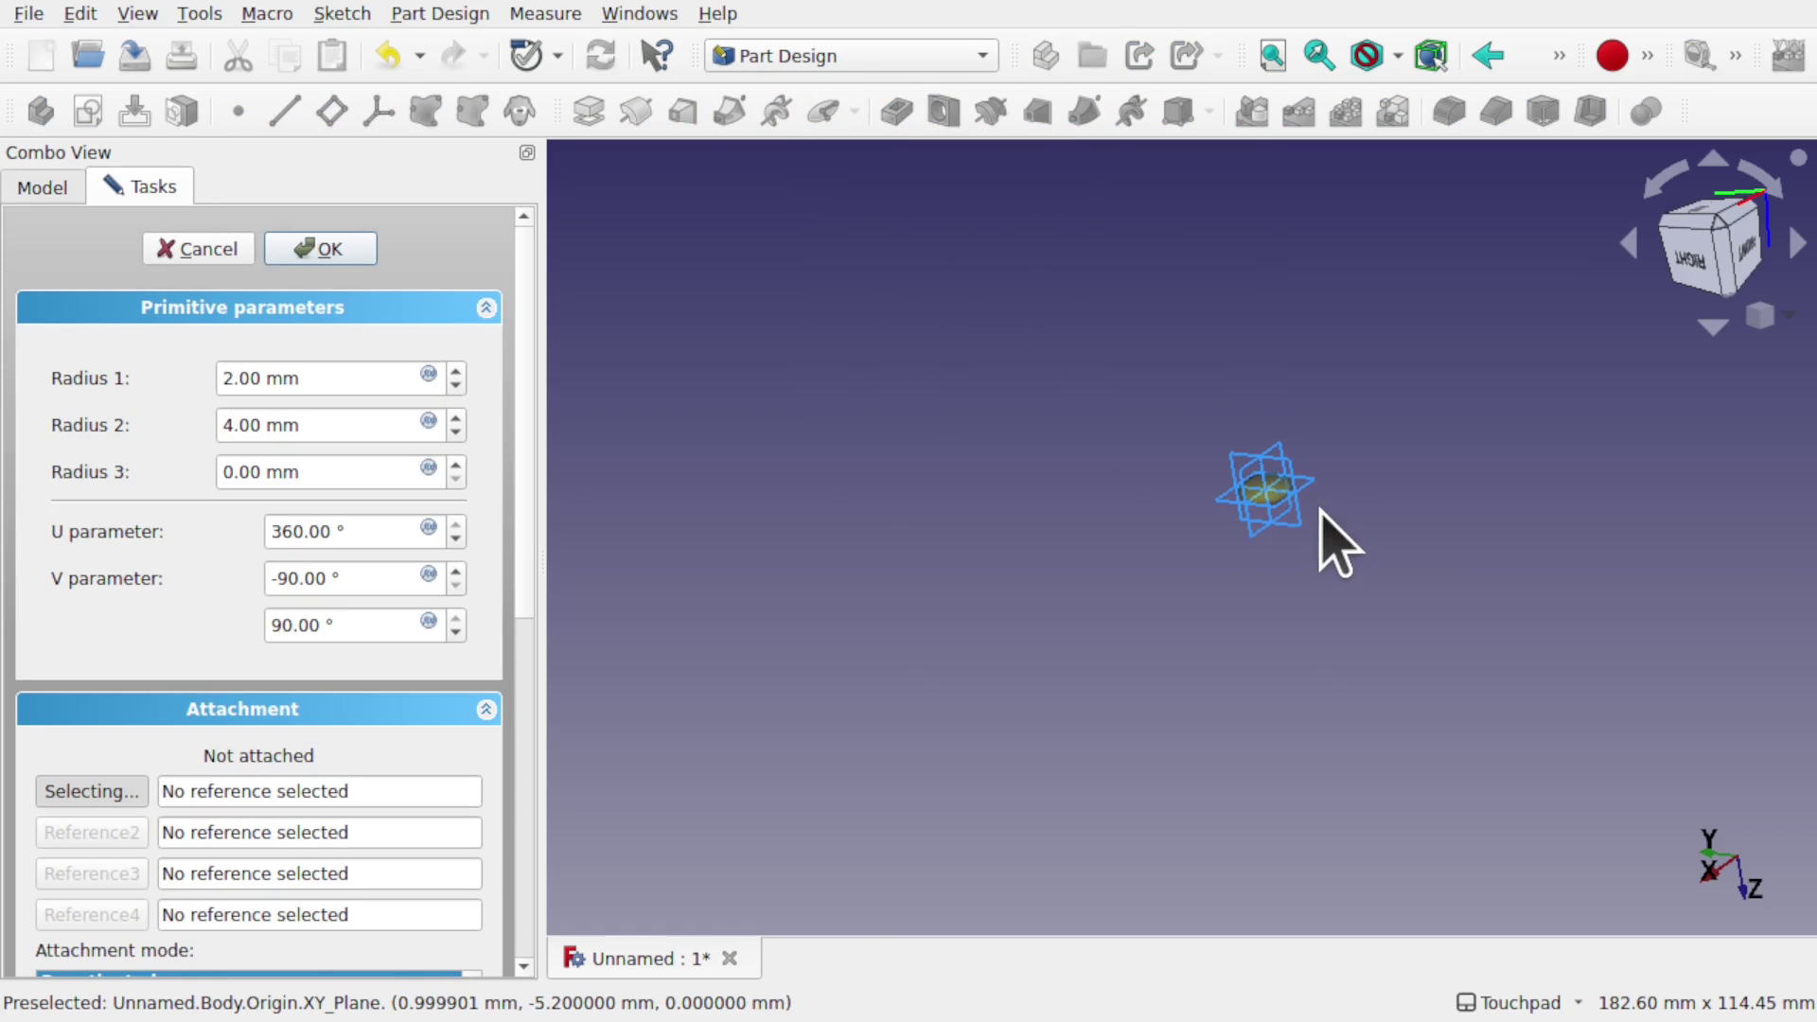
{"action": "scroll", "coordinate": [1298, 501], "scroll_direction": "up", "scroll_amount": 10}
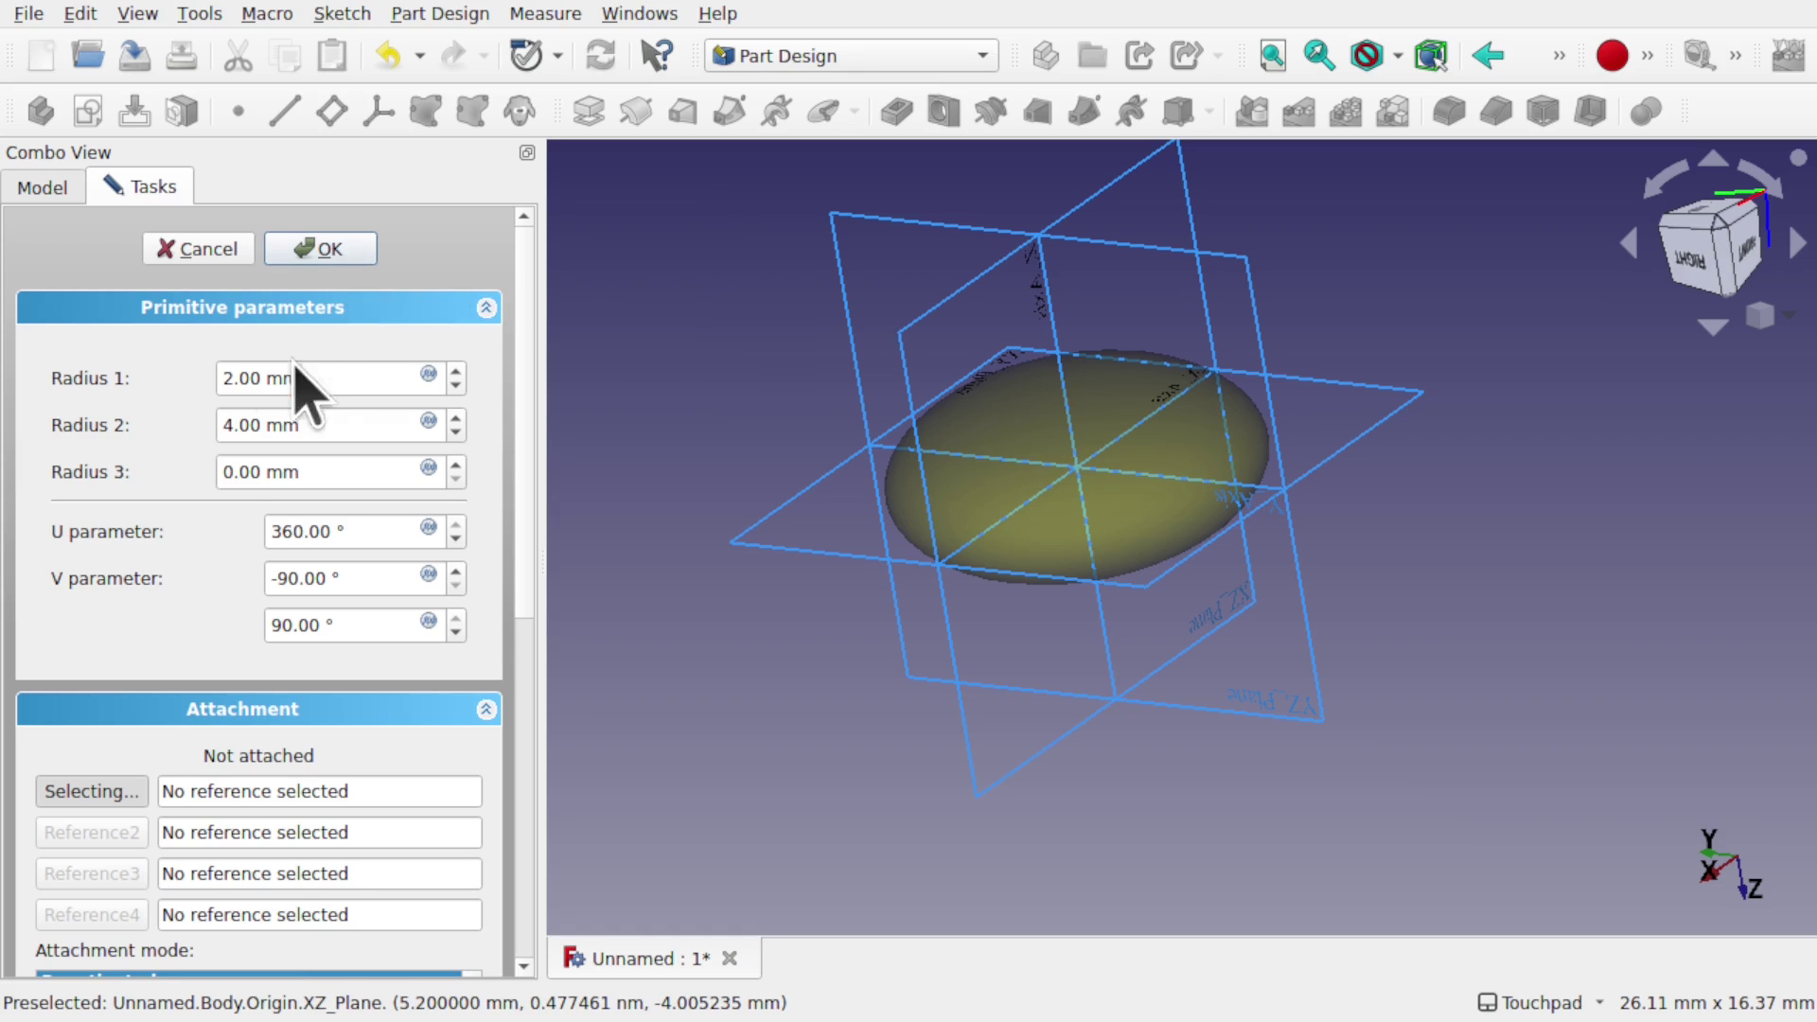
{"action": "left_click", "coordinate": [320, 250]}
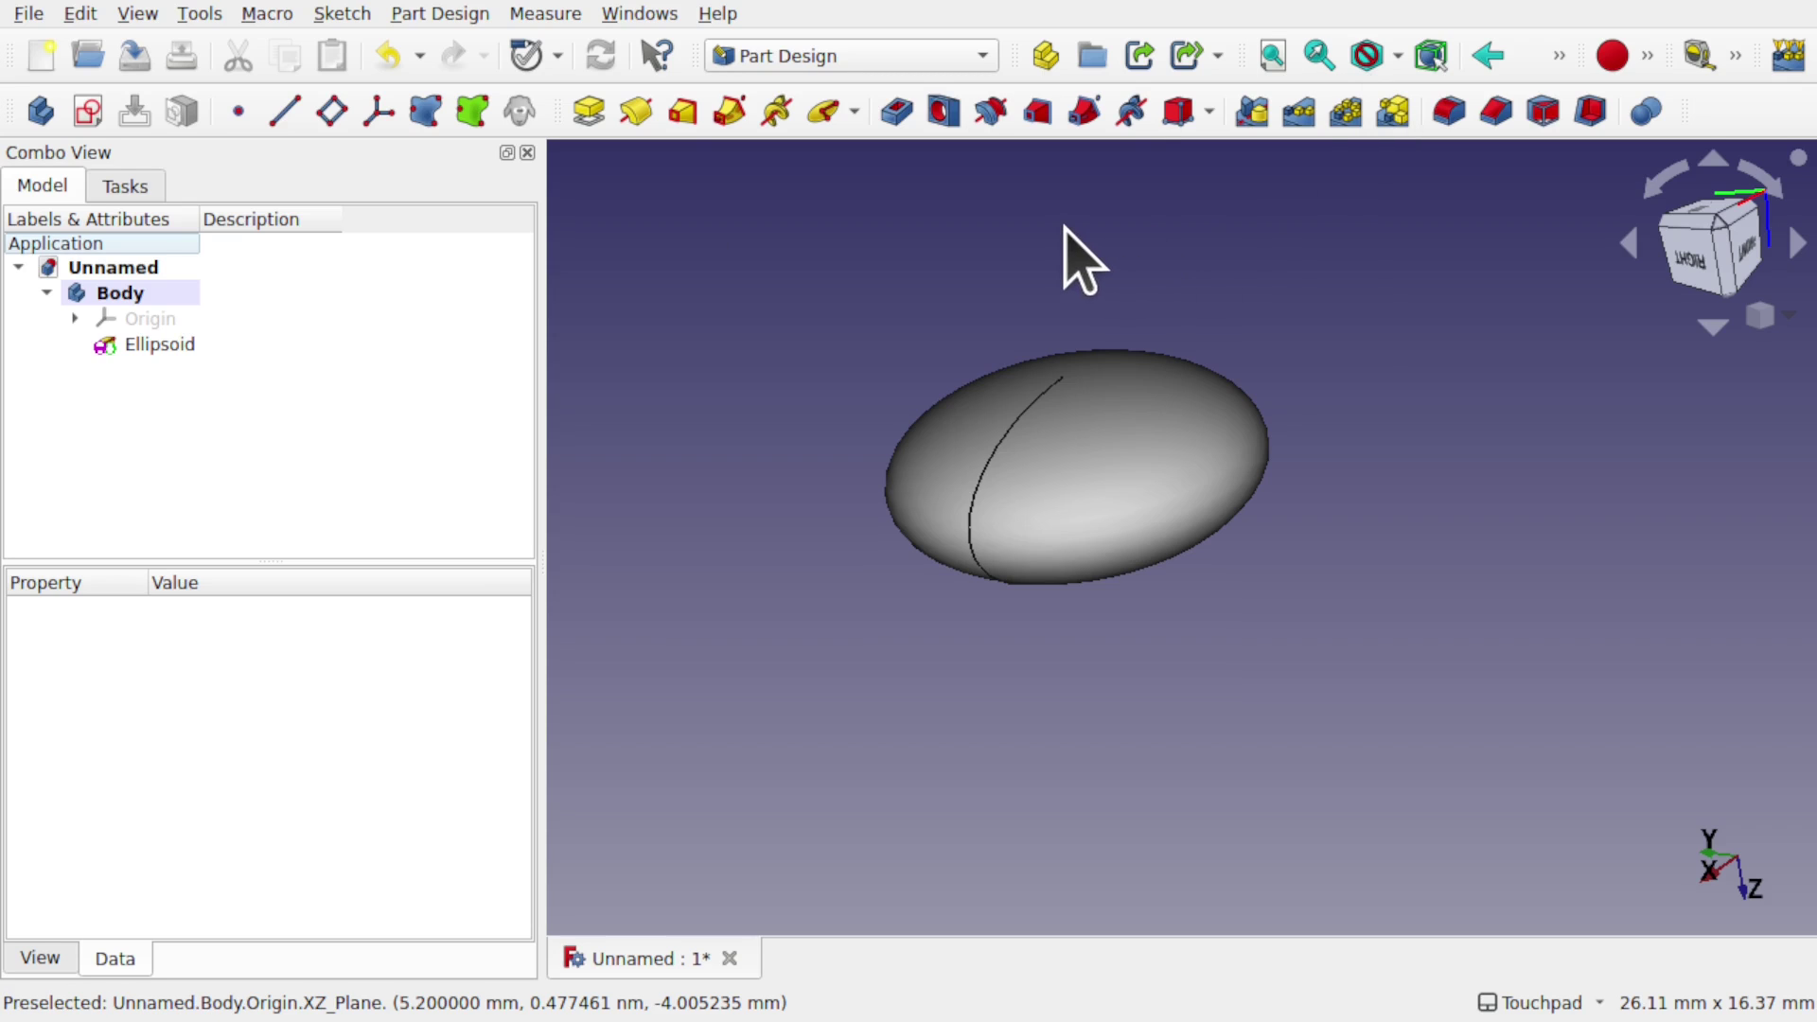
Hollow the ellipsoid with a subtractive ellipsoid, setting Radius 1 to 1 mm and Radius 2 to 3 mm
{"action": "left_click", "coordinate": [1209, 111]}
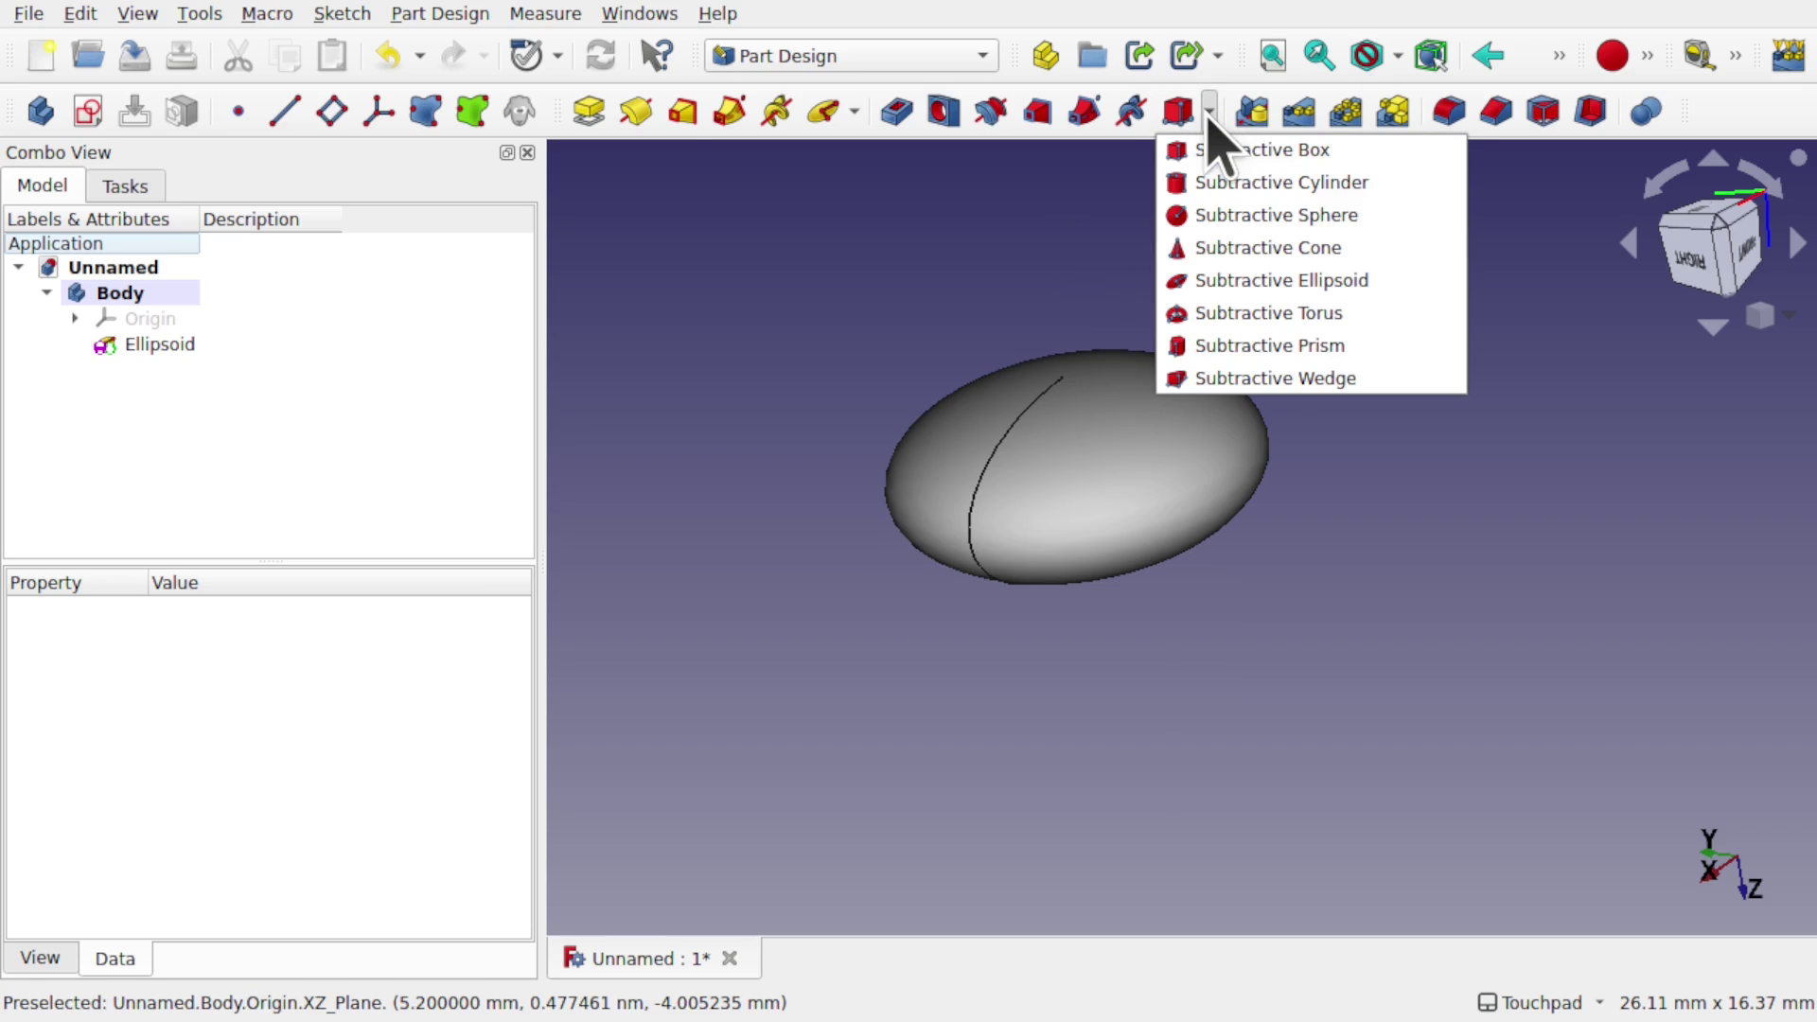
{"action": "left_click", "coordinate": [1342, 282]}
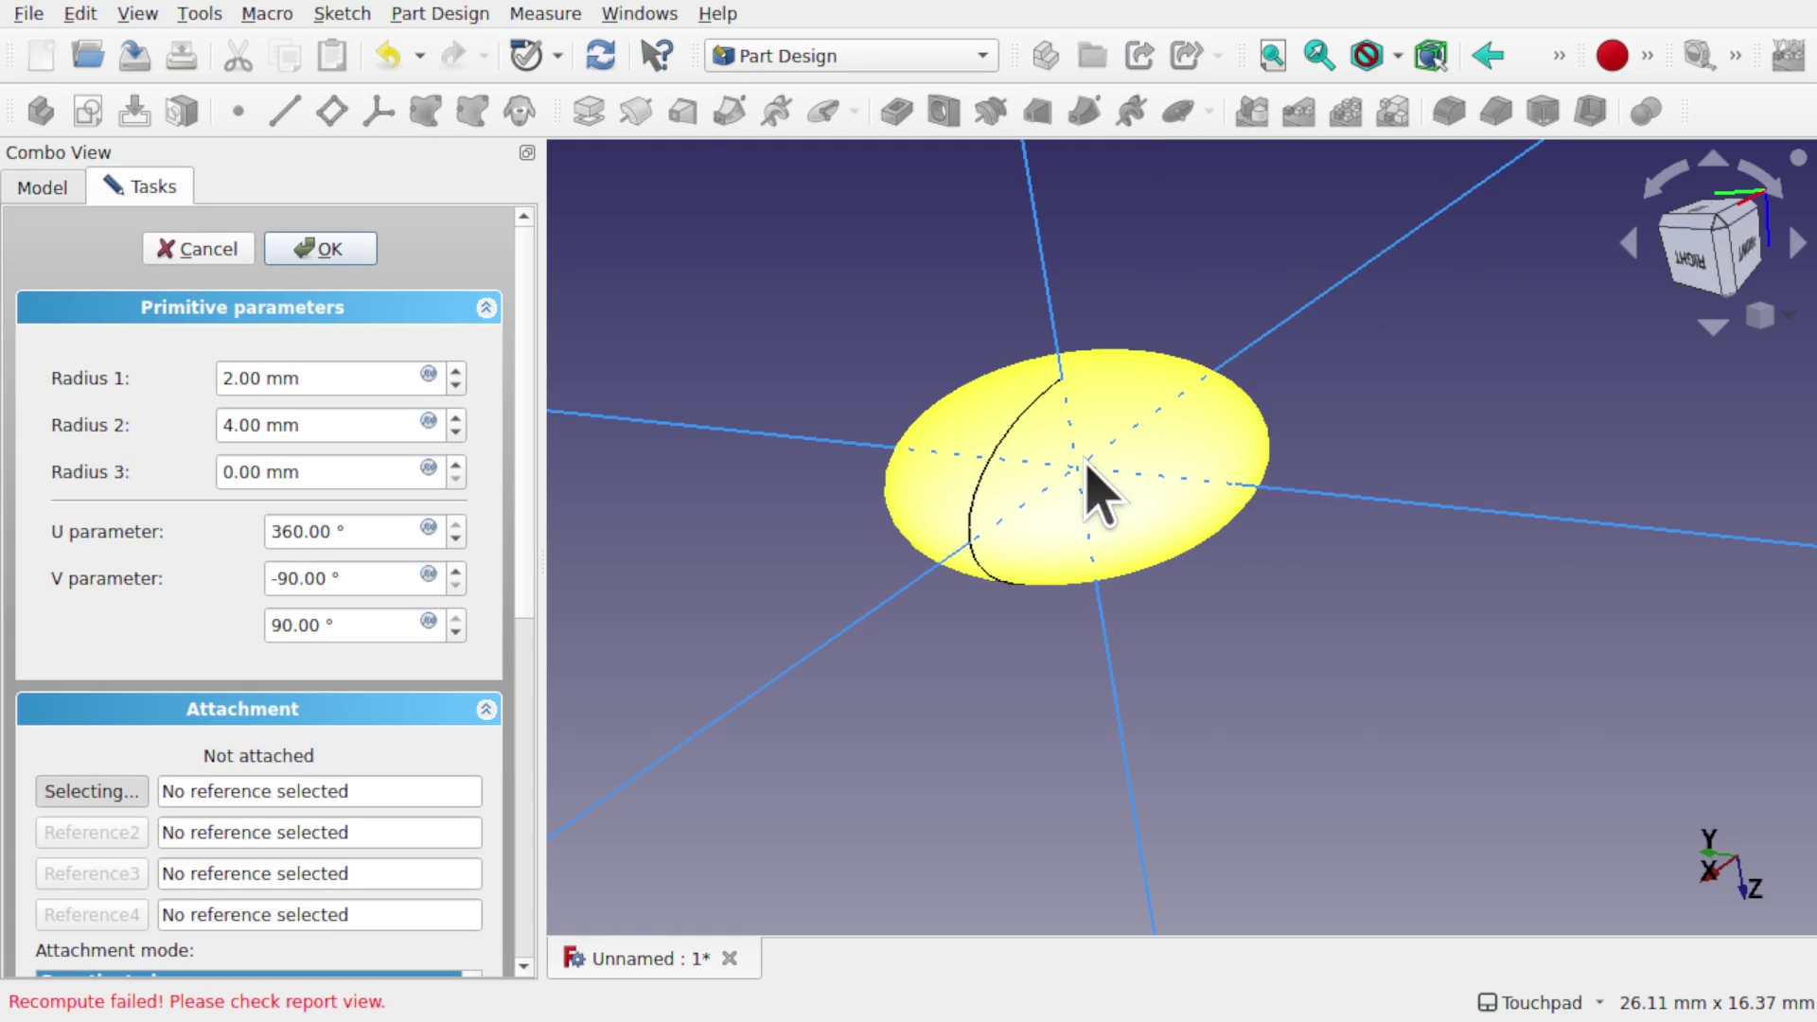
{"action": "double_click", "coordinate": [224, 376]}
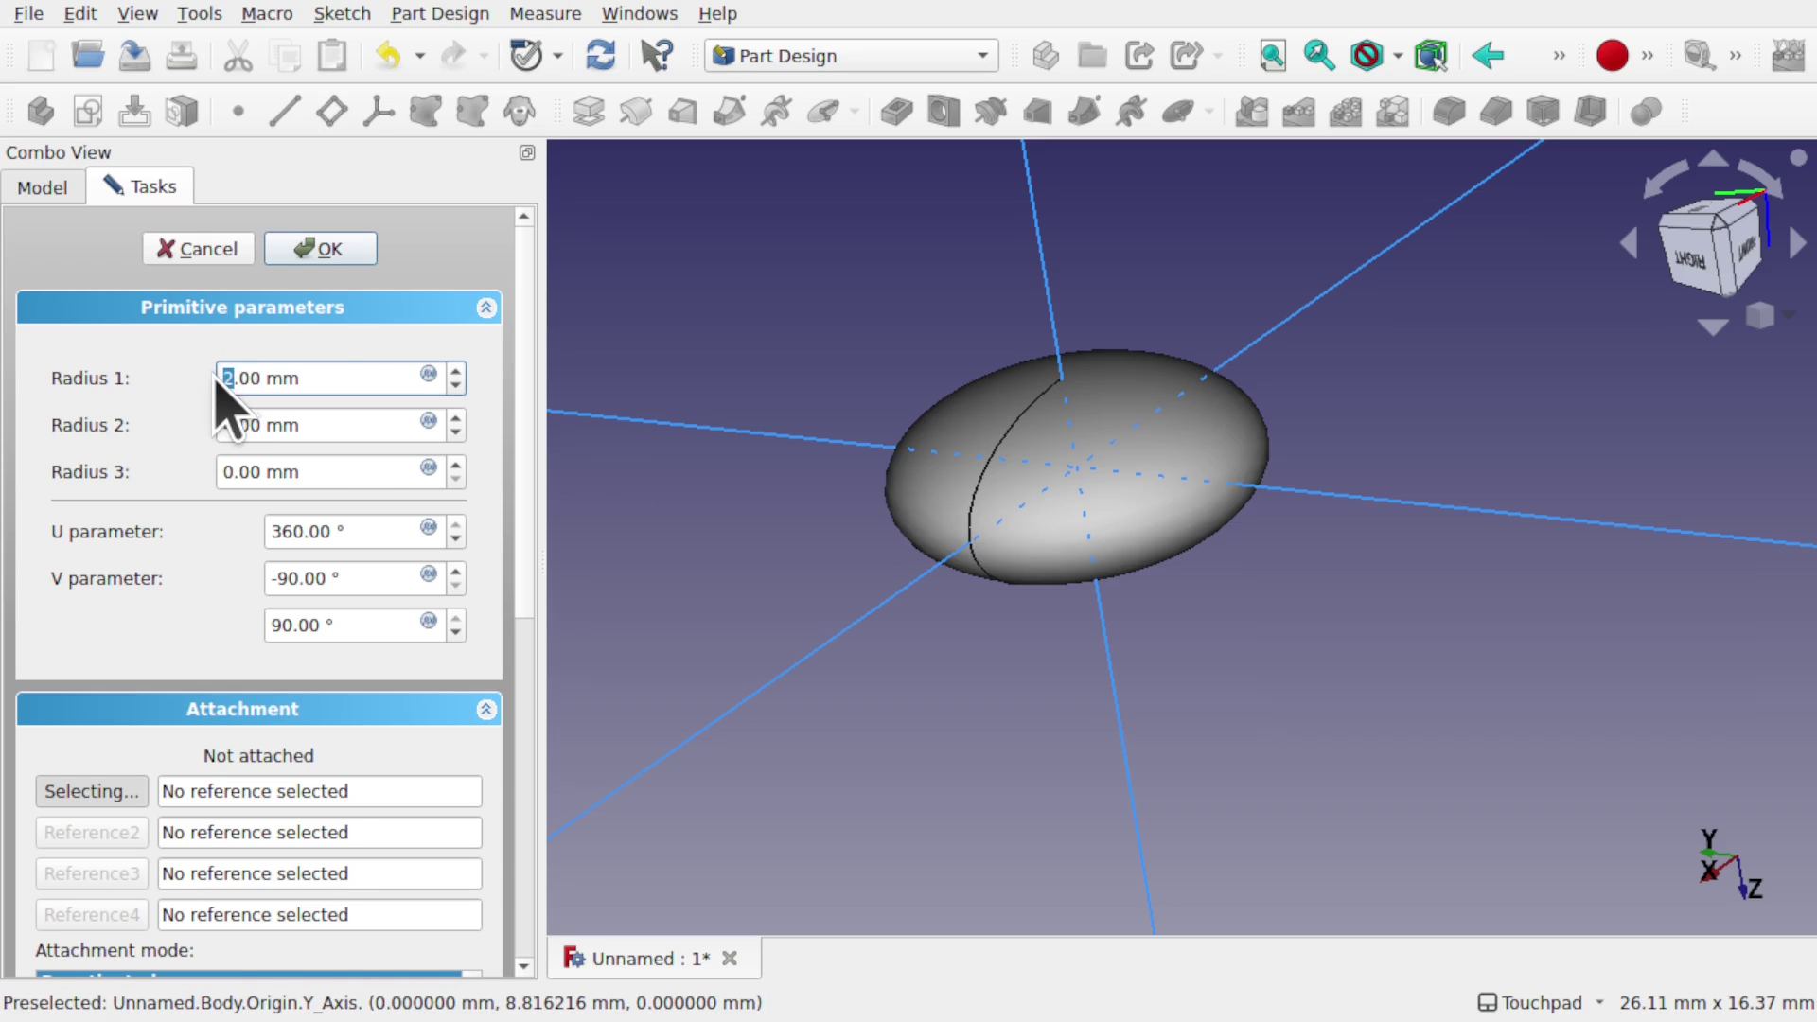
{"action": "type", "text": "1"}
{"action": "left_click", "coordinate": [230, 425]}
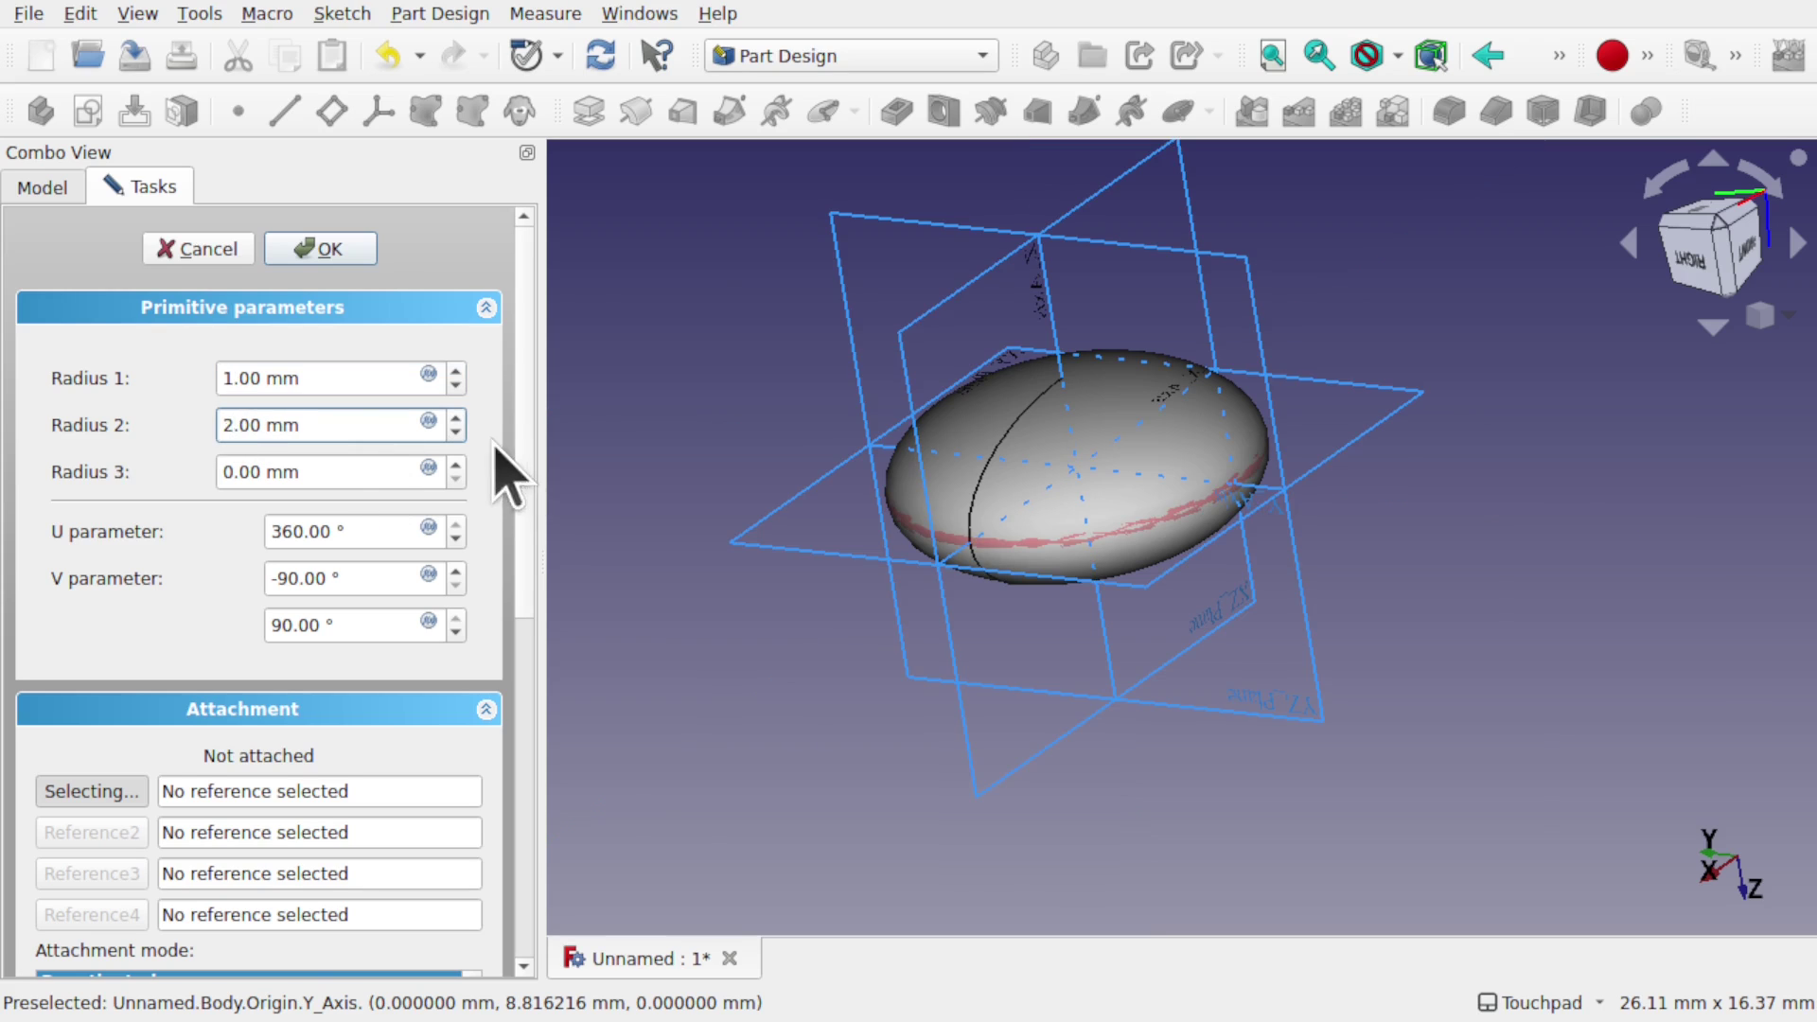
{"action": "key", "text": "Up"}
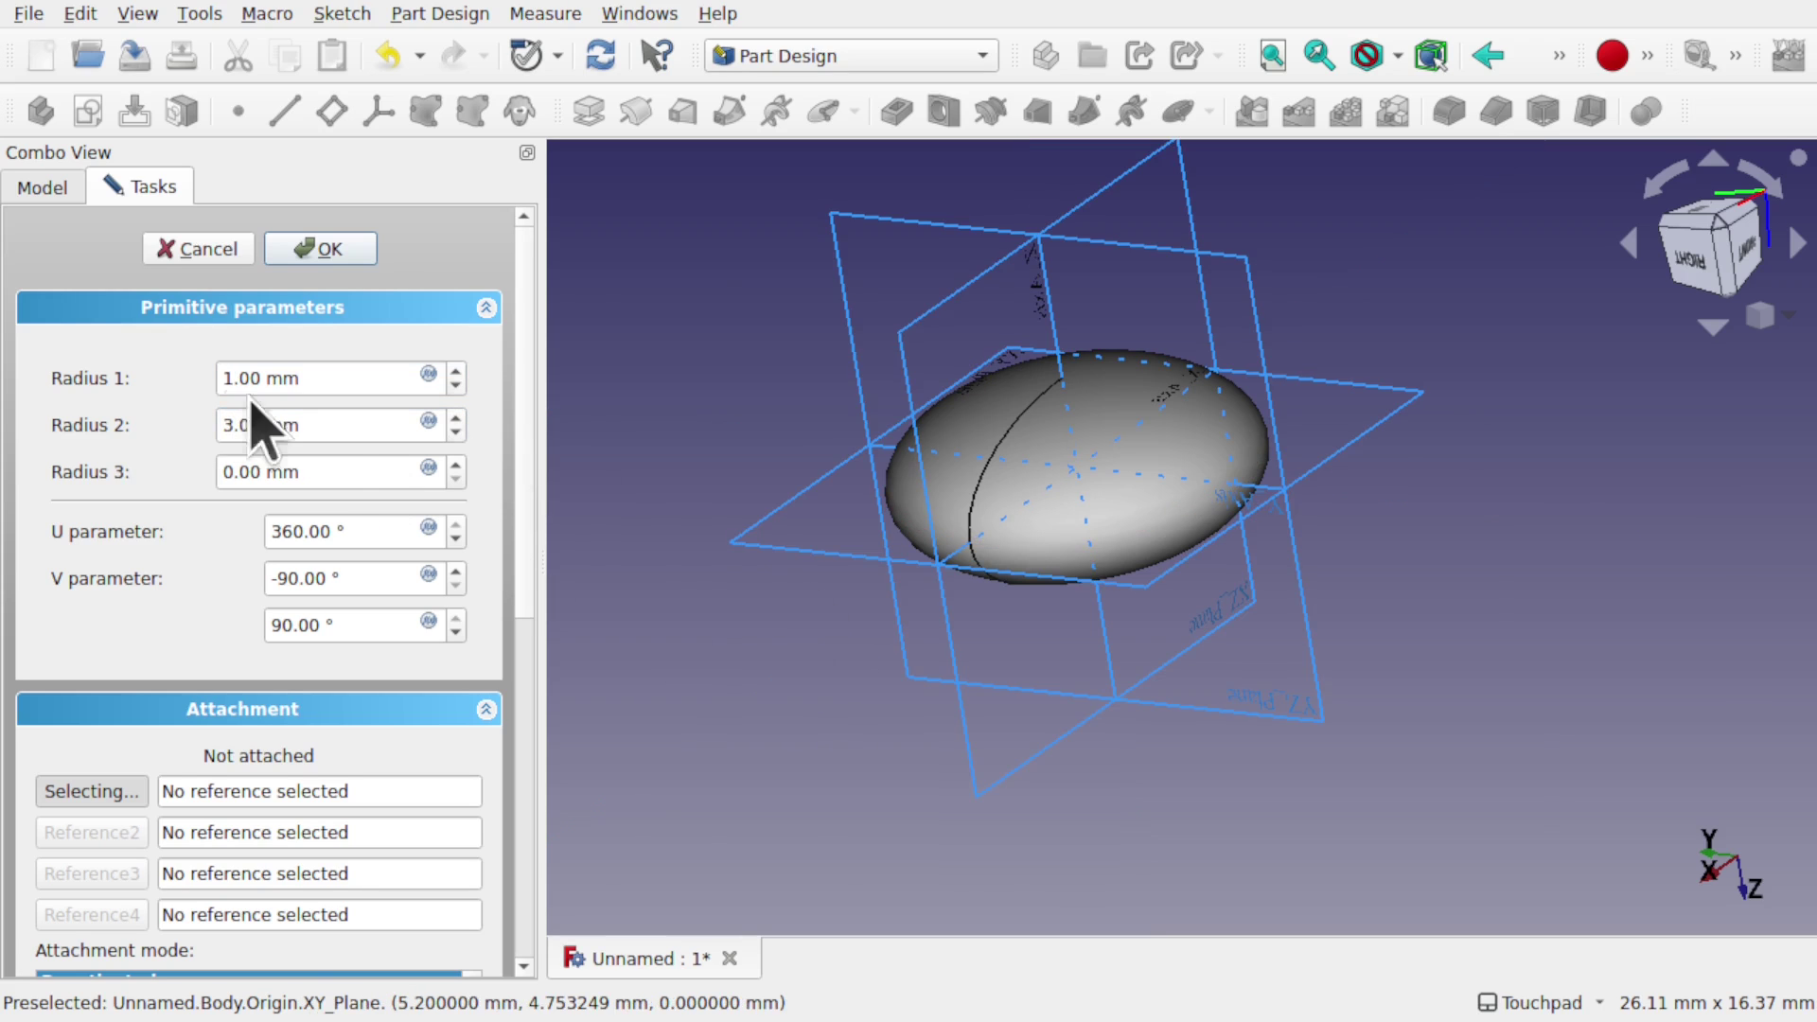
{"action": "left_click", "coordinate": [318, 250]}
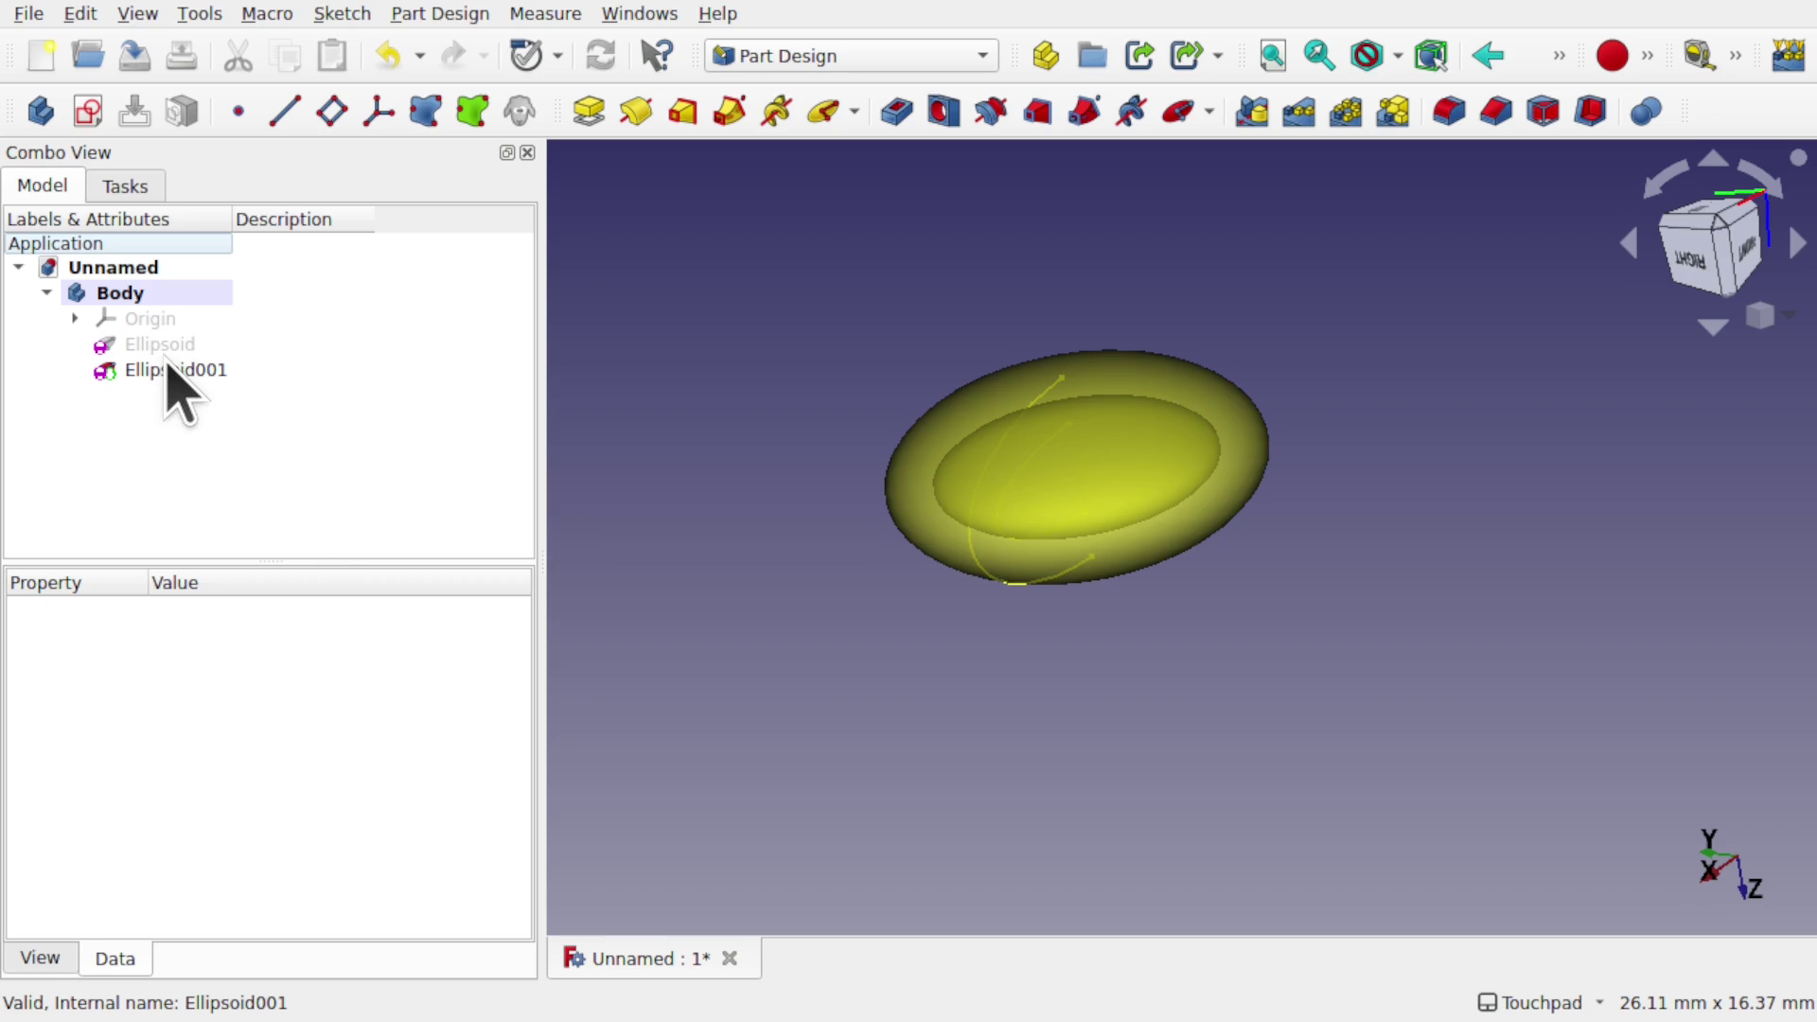
Set the outer additive ellipsoid's Angle3 to 180° to cut it in half and expose the cavity
{"action": "left_click_drag", "start_coordinate": [171, 378], "coordinate": [12, 466], "text": "alt"}
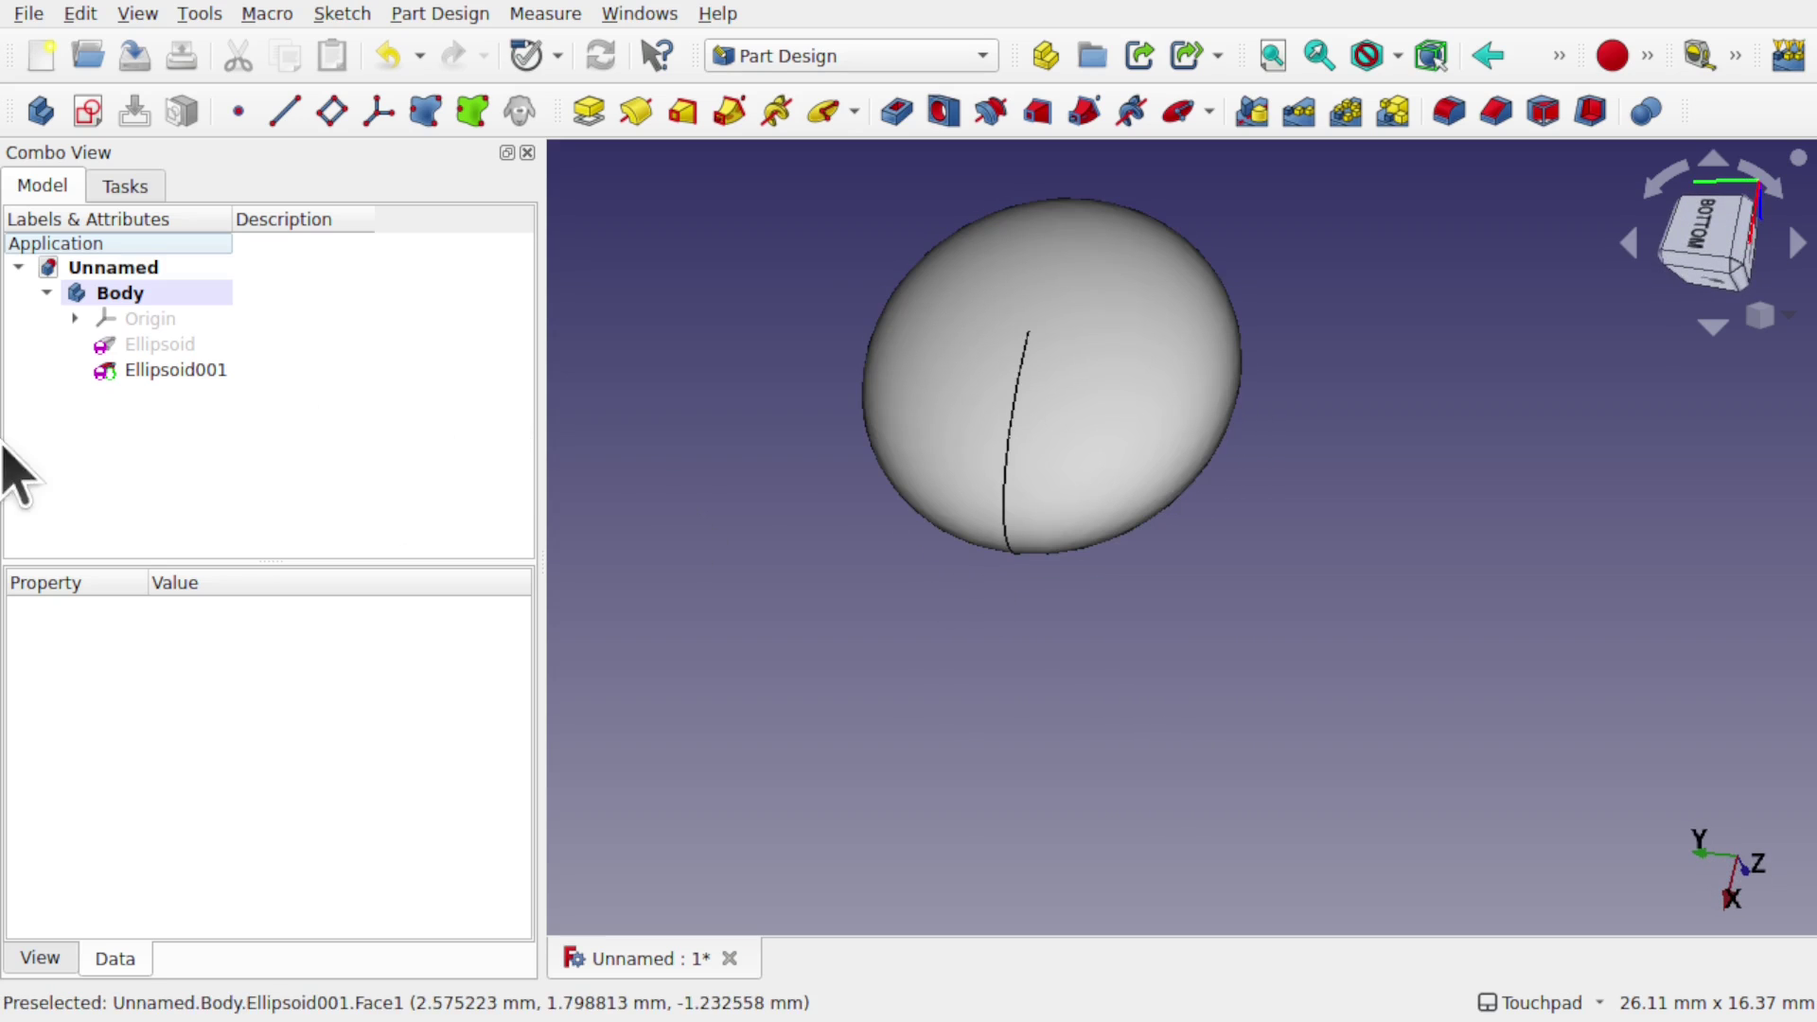
{"action": "left_click_drag", "start_coordinate": [831, 467], "coordinate": [546, 360], "text": "alt"}
{"action": "left_click", "coordinate": [160, 344]}
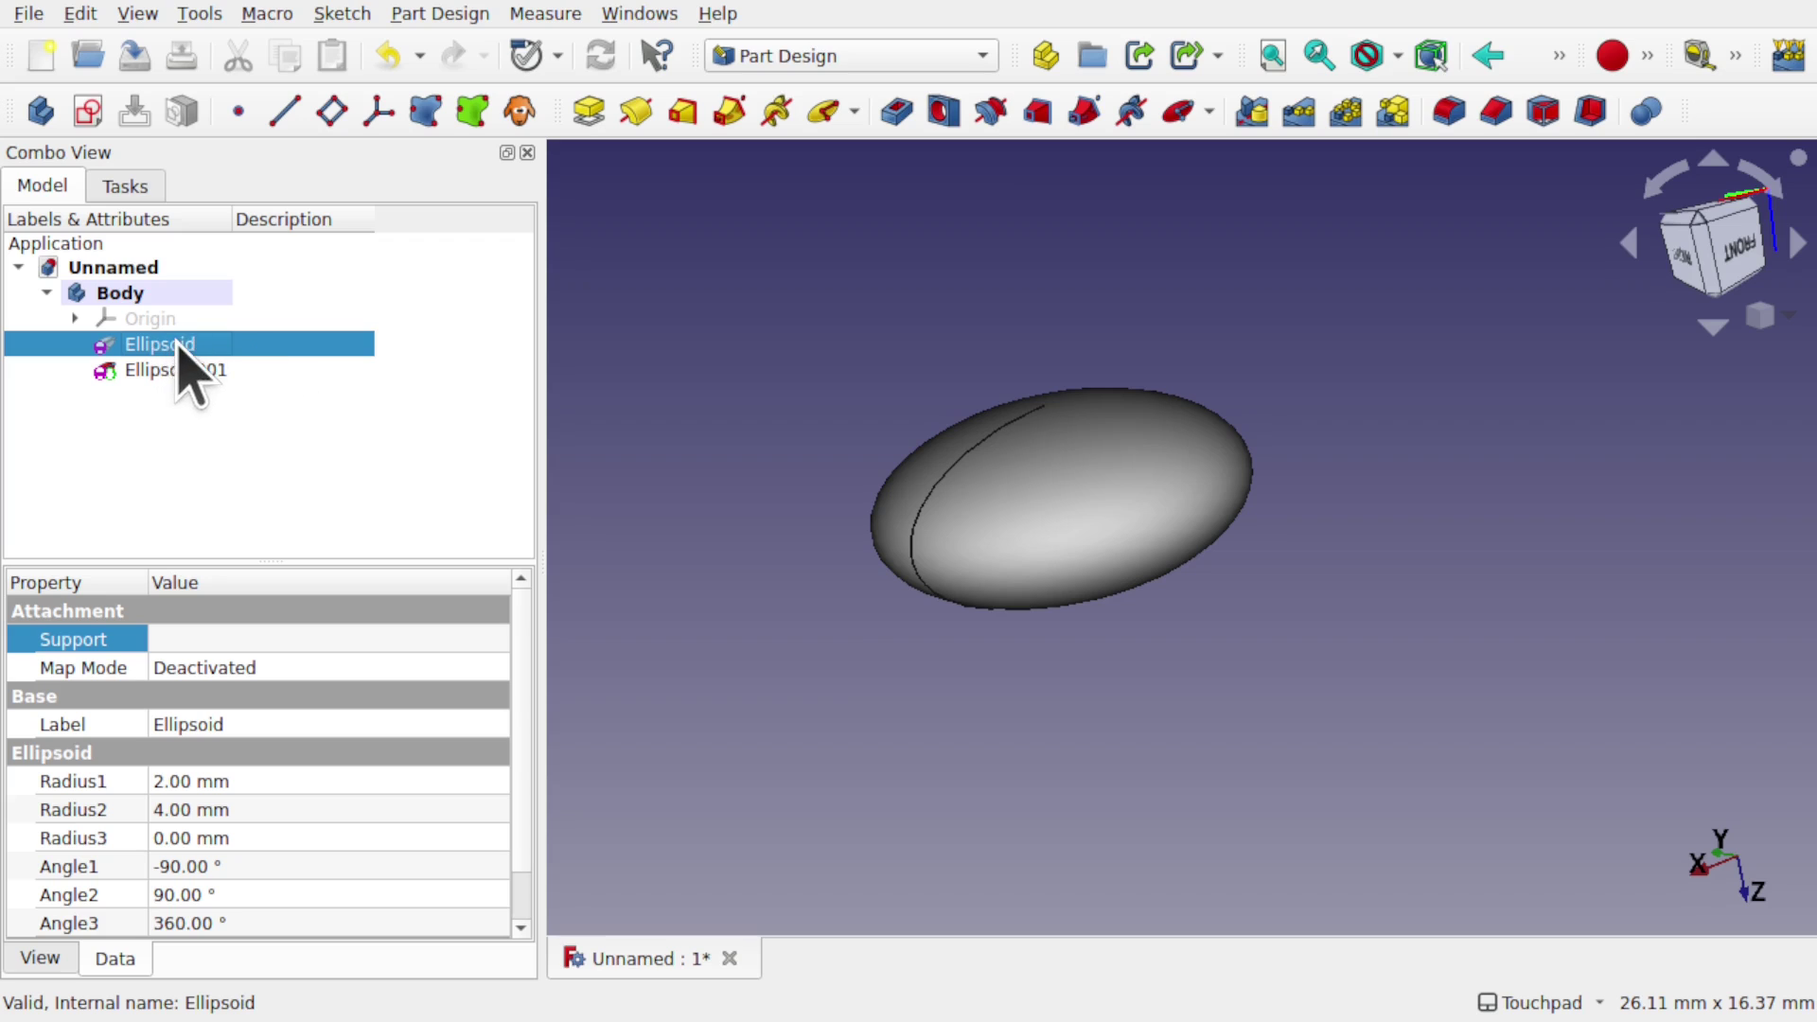
{"action": "left_click", "coordinate": [199, 866]}
{"action": "left_click", "coordinate": [210, 922]}
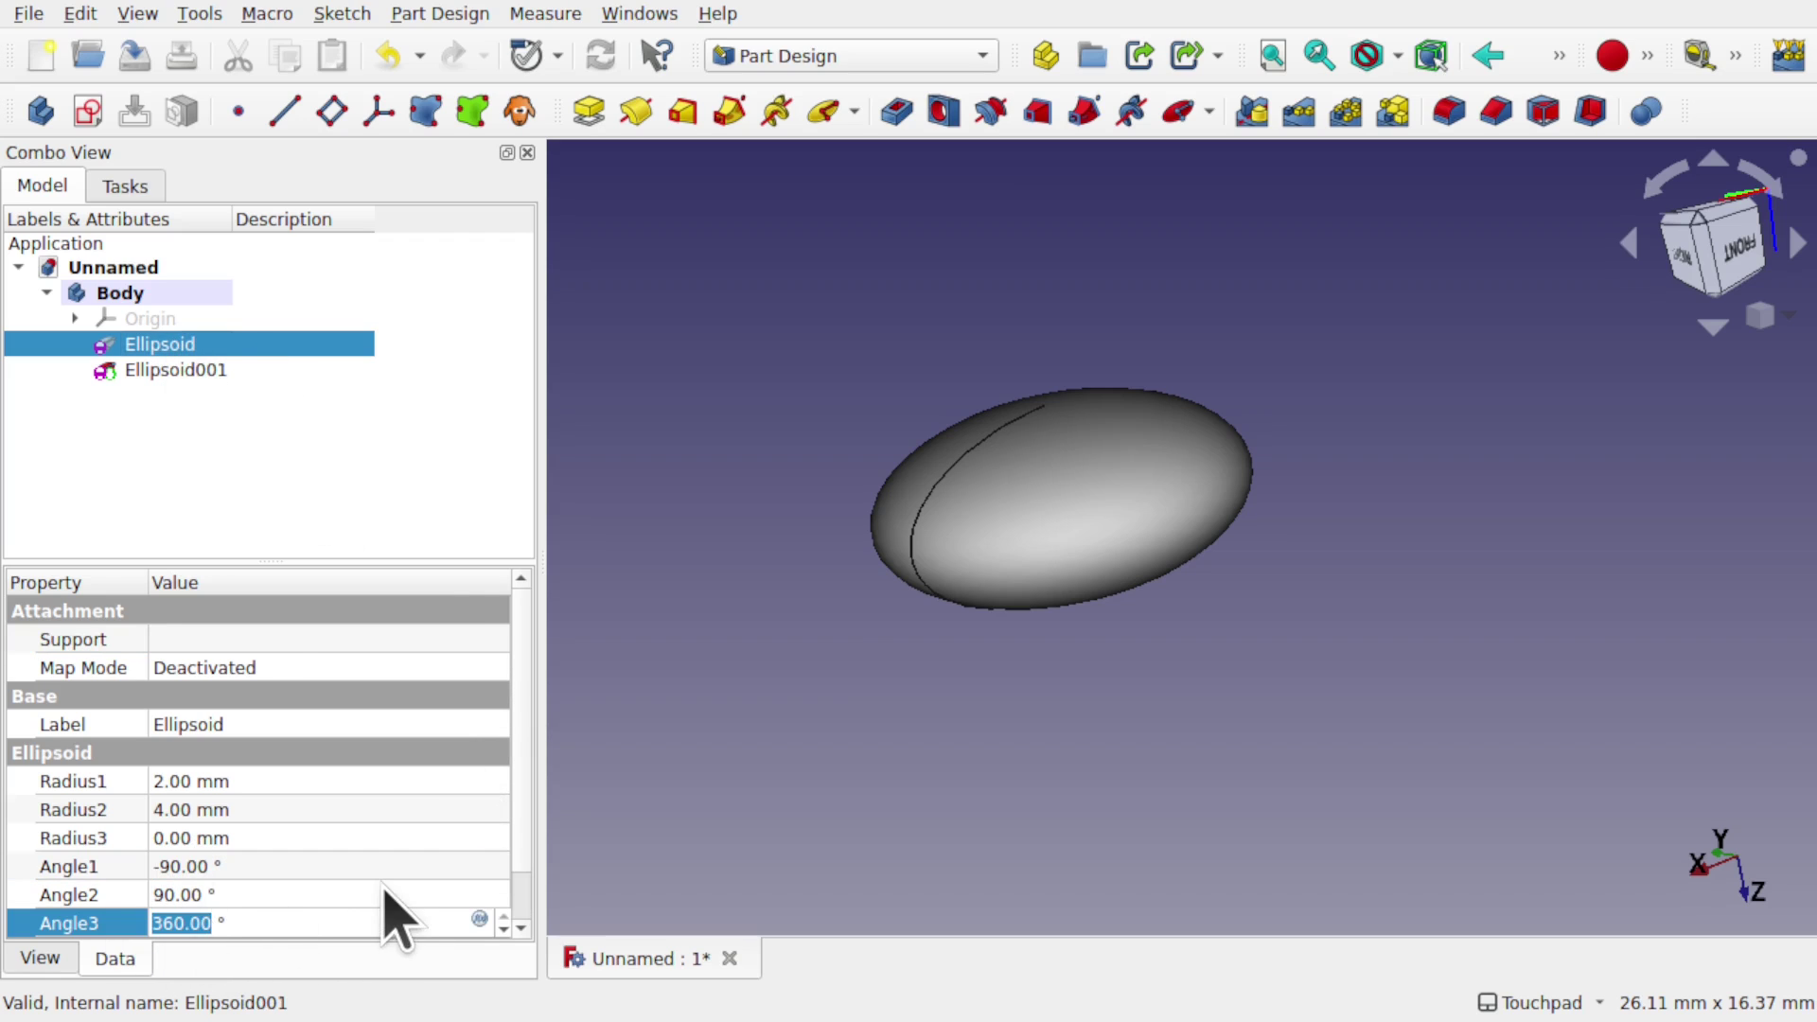
{"action": "type", "text": "180"}
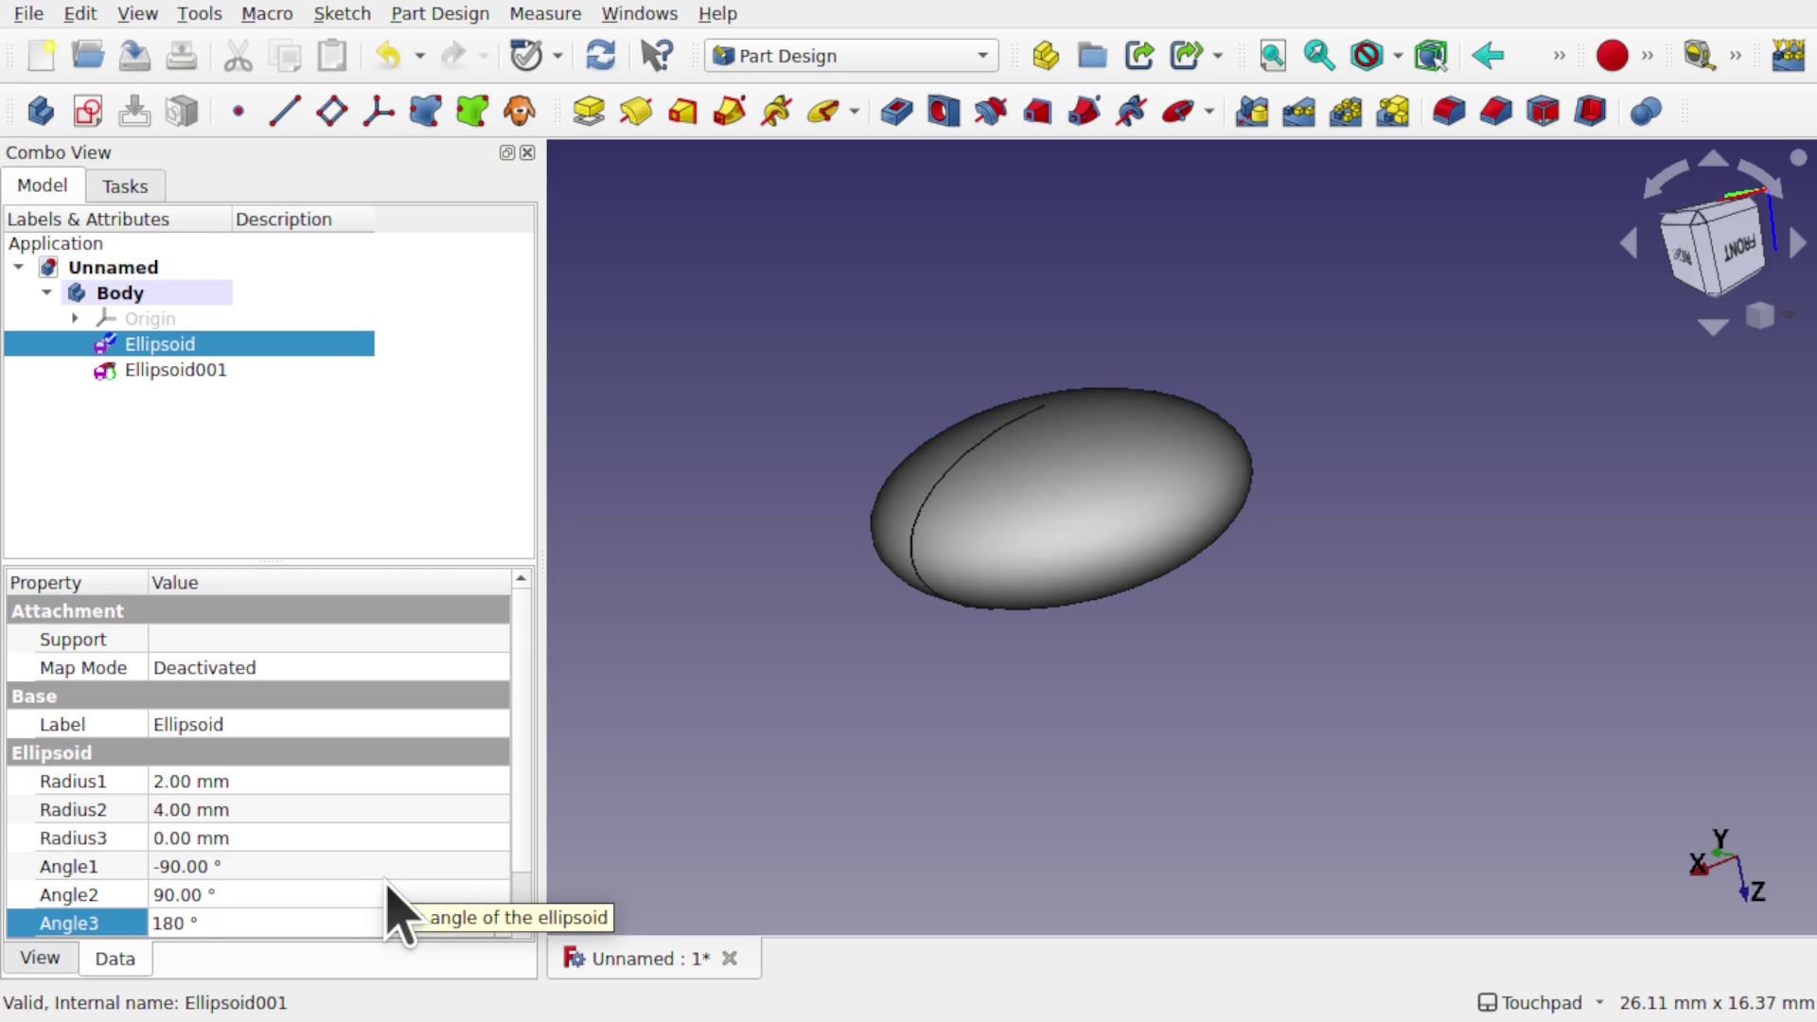
{"action": "left_click", "coordinate": [1005, 643]}
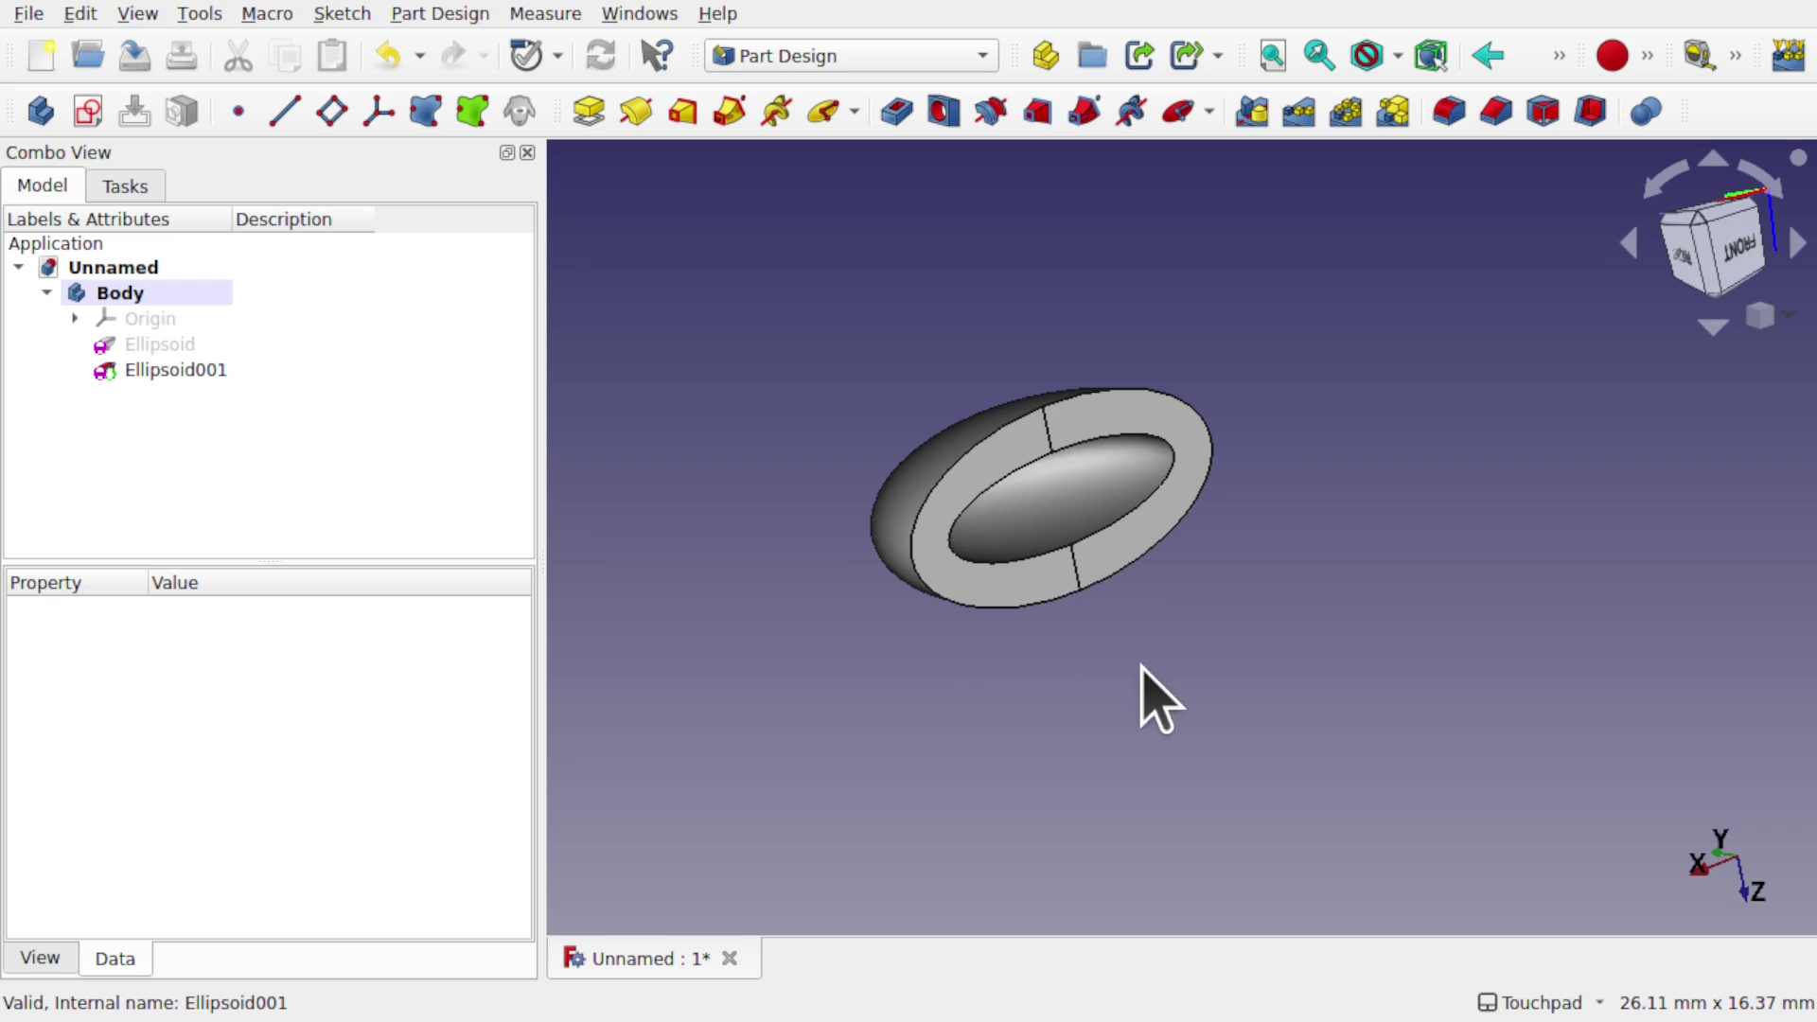
Try to create a new sketch on the curved outer face of the half ellipsoid
{"action": "left_click_drag", "start_coordinate": [1119, 654], "coordinate": [1078, 616]}
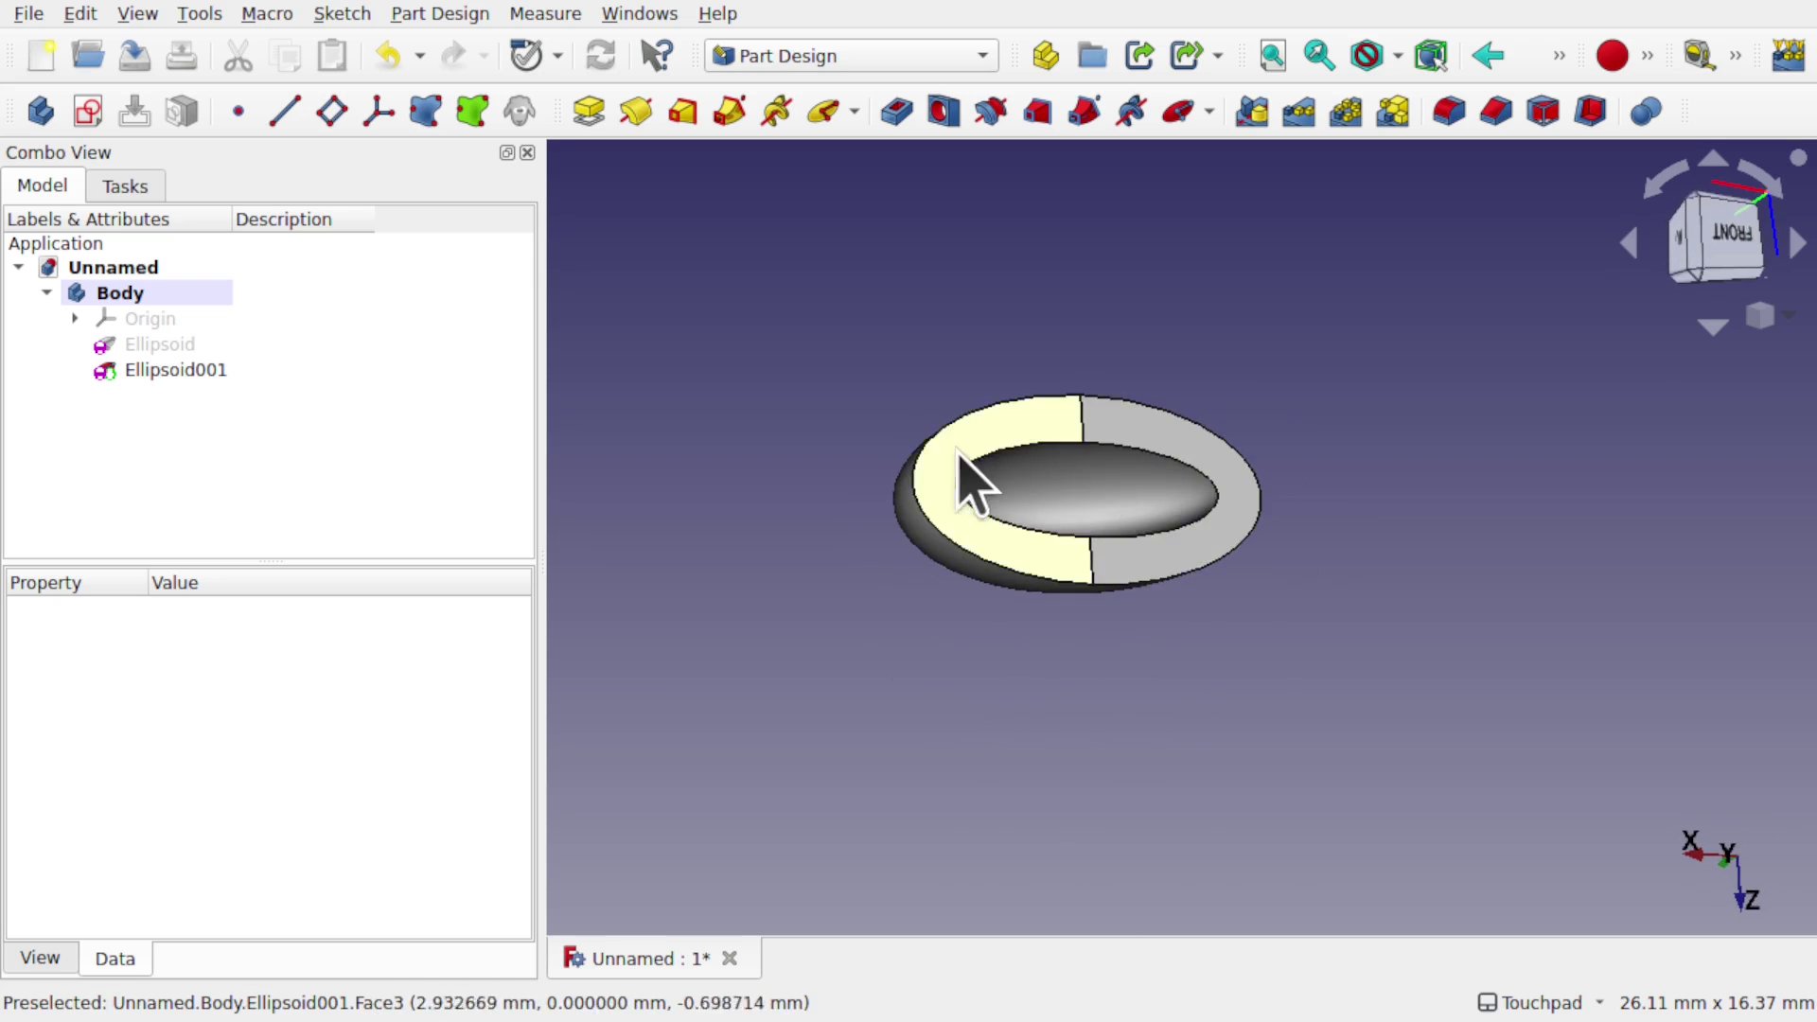
{"action": "left_click_drag", "start_coordinate": [1210, 591], "coordinate": [955, 568]}
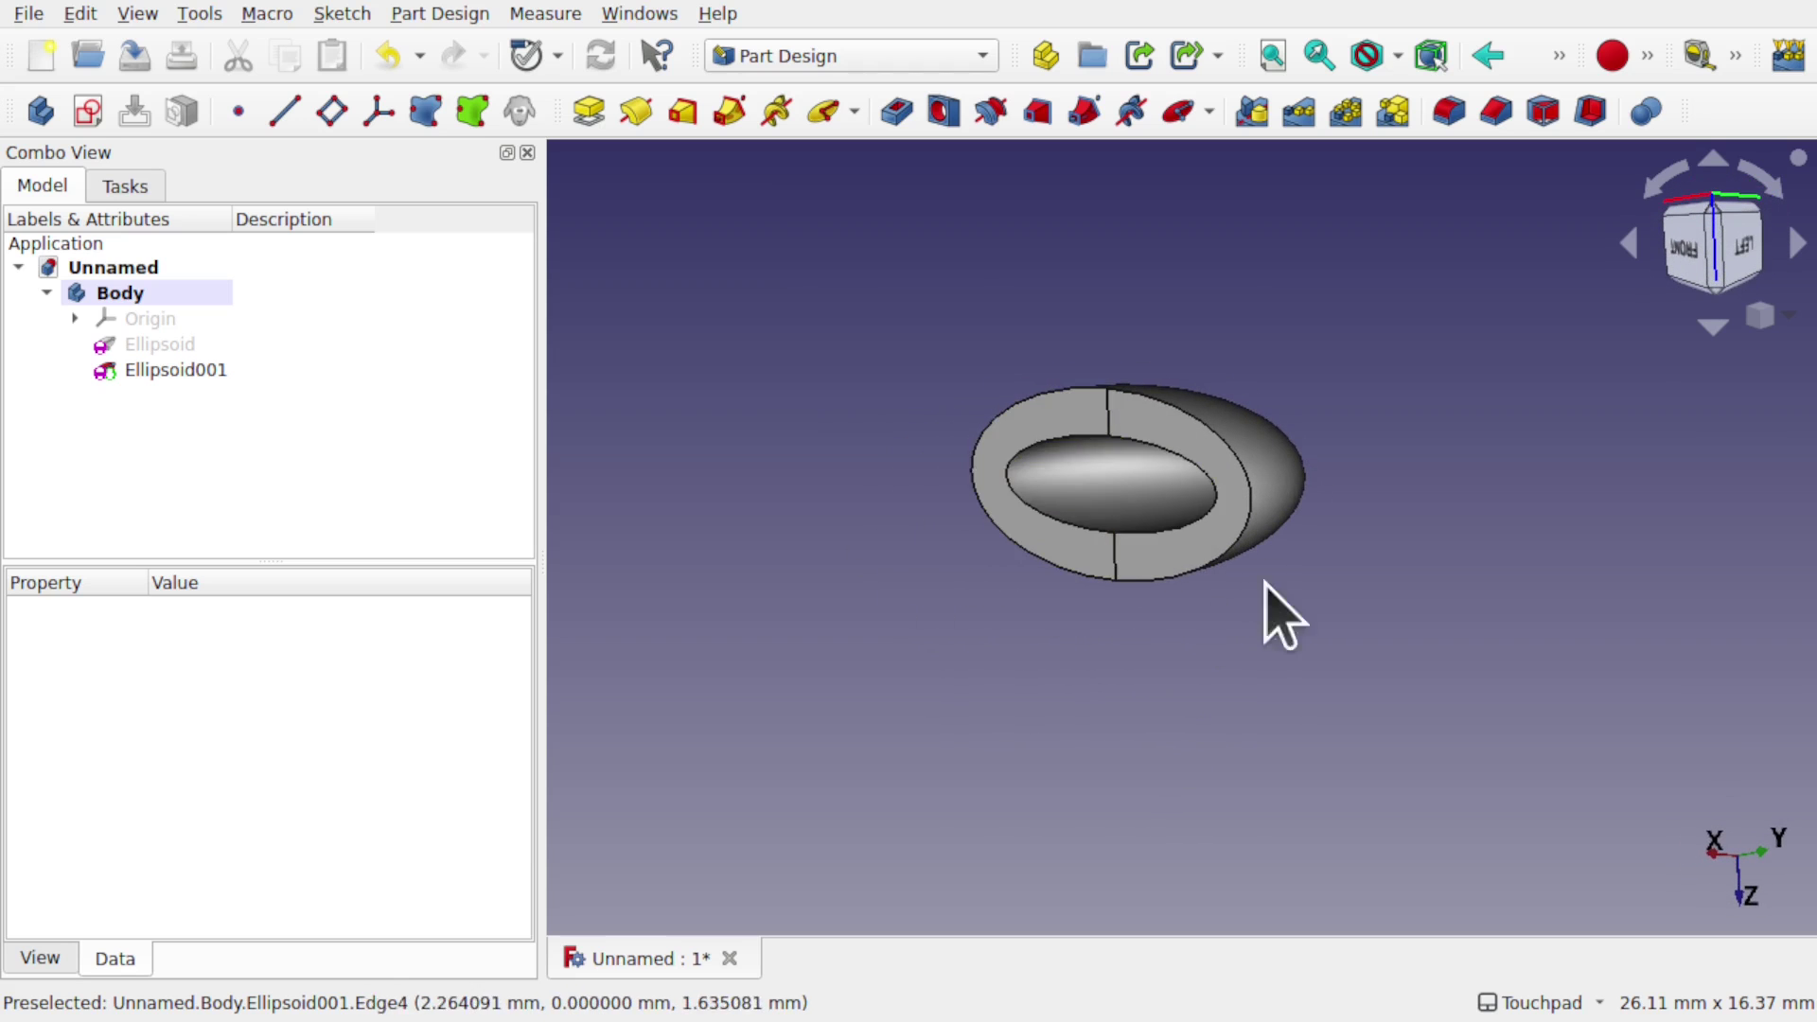
{"action": "left_click_drag", "start_coordinate": [1269, 608], "coordinate": [1348, 551]}
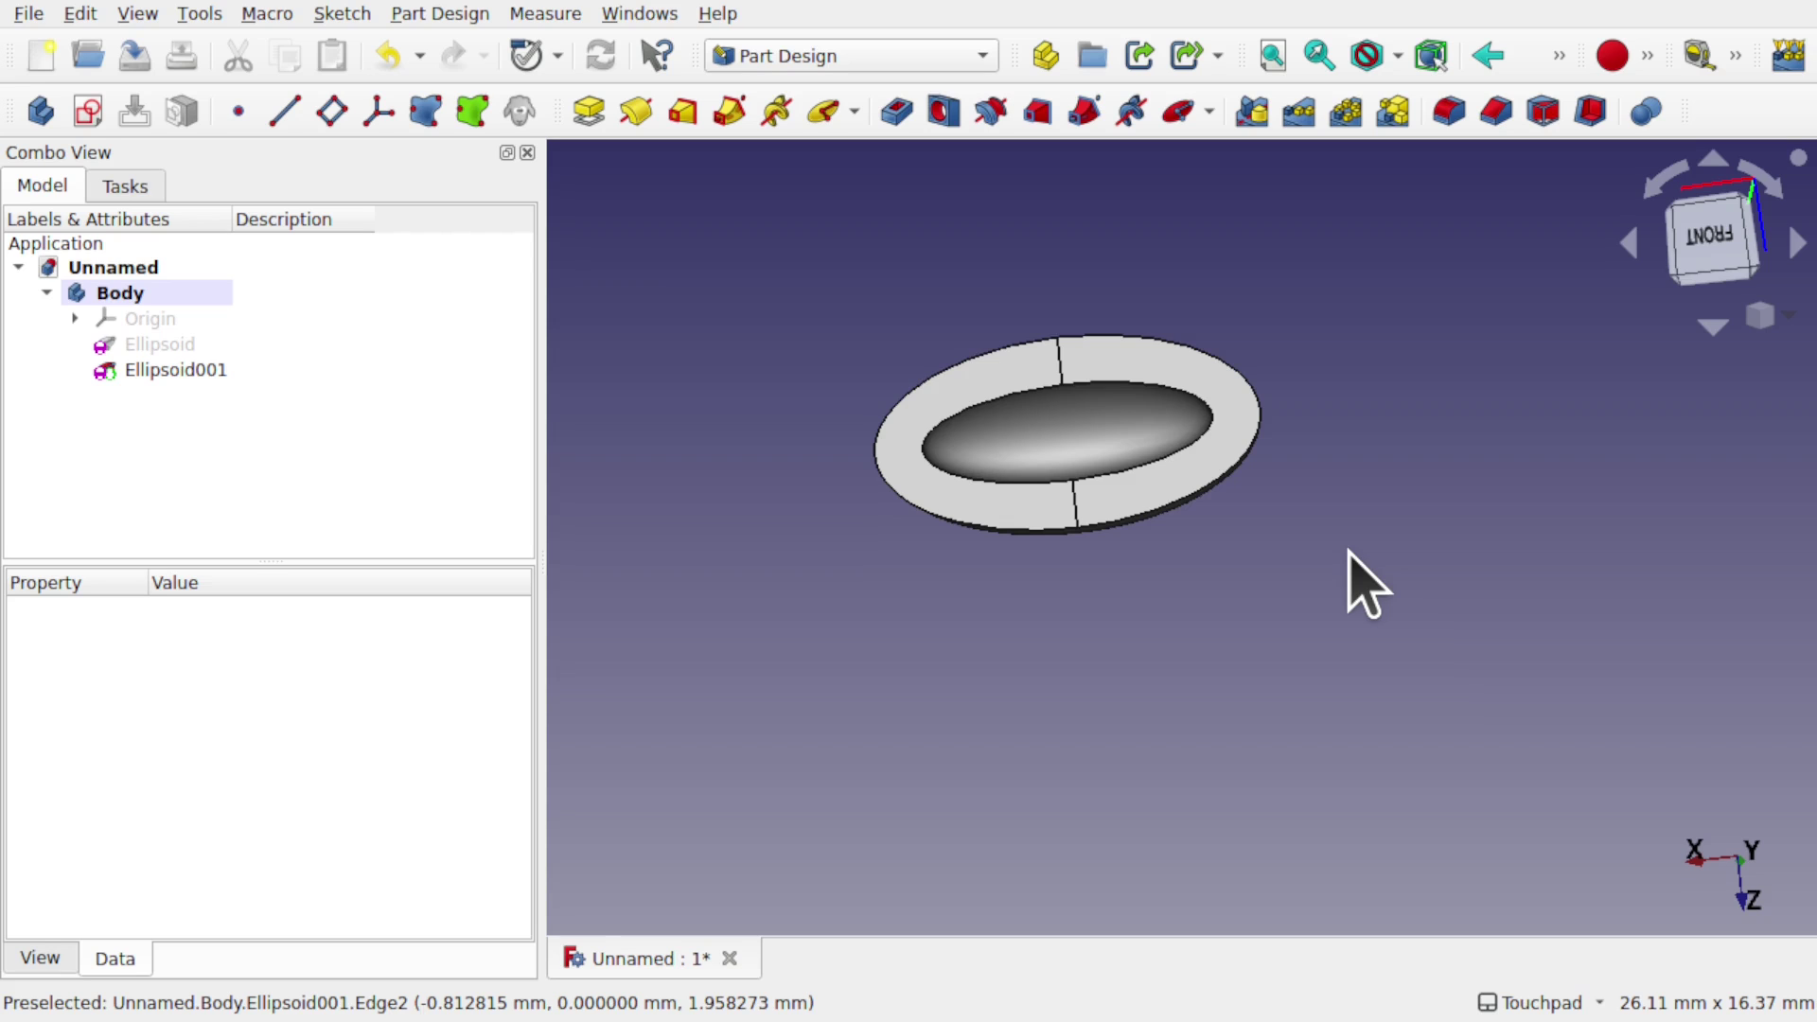
{"action": "left_click", "coordinate": [1183, 507]}
{"action": "left_click_drag", "start_coordinate": [1183, 507], "coordinate": [1168, 190], "text": "alt"}
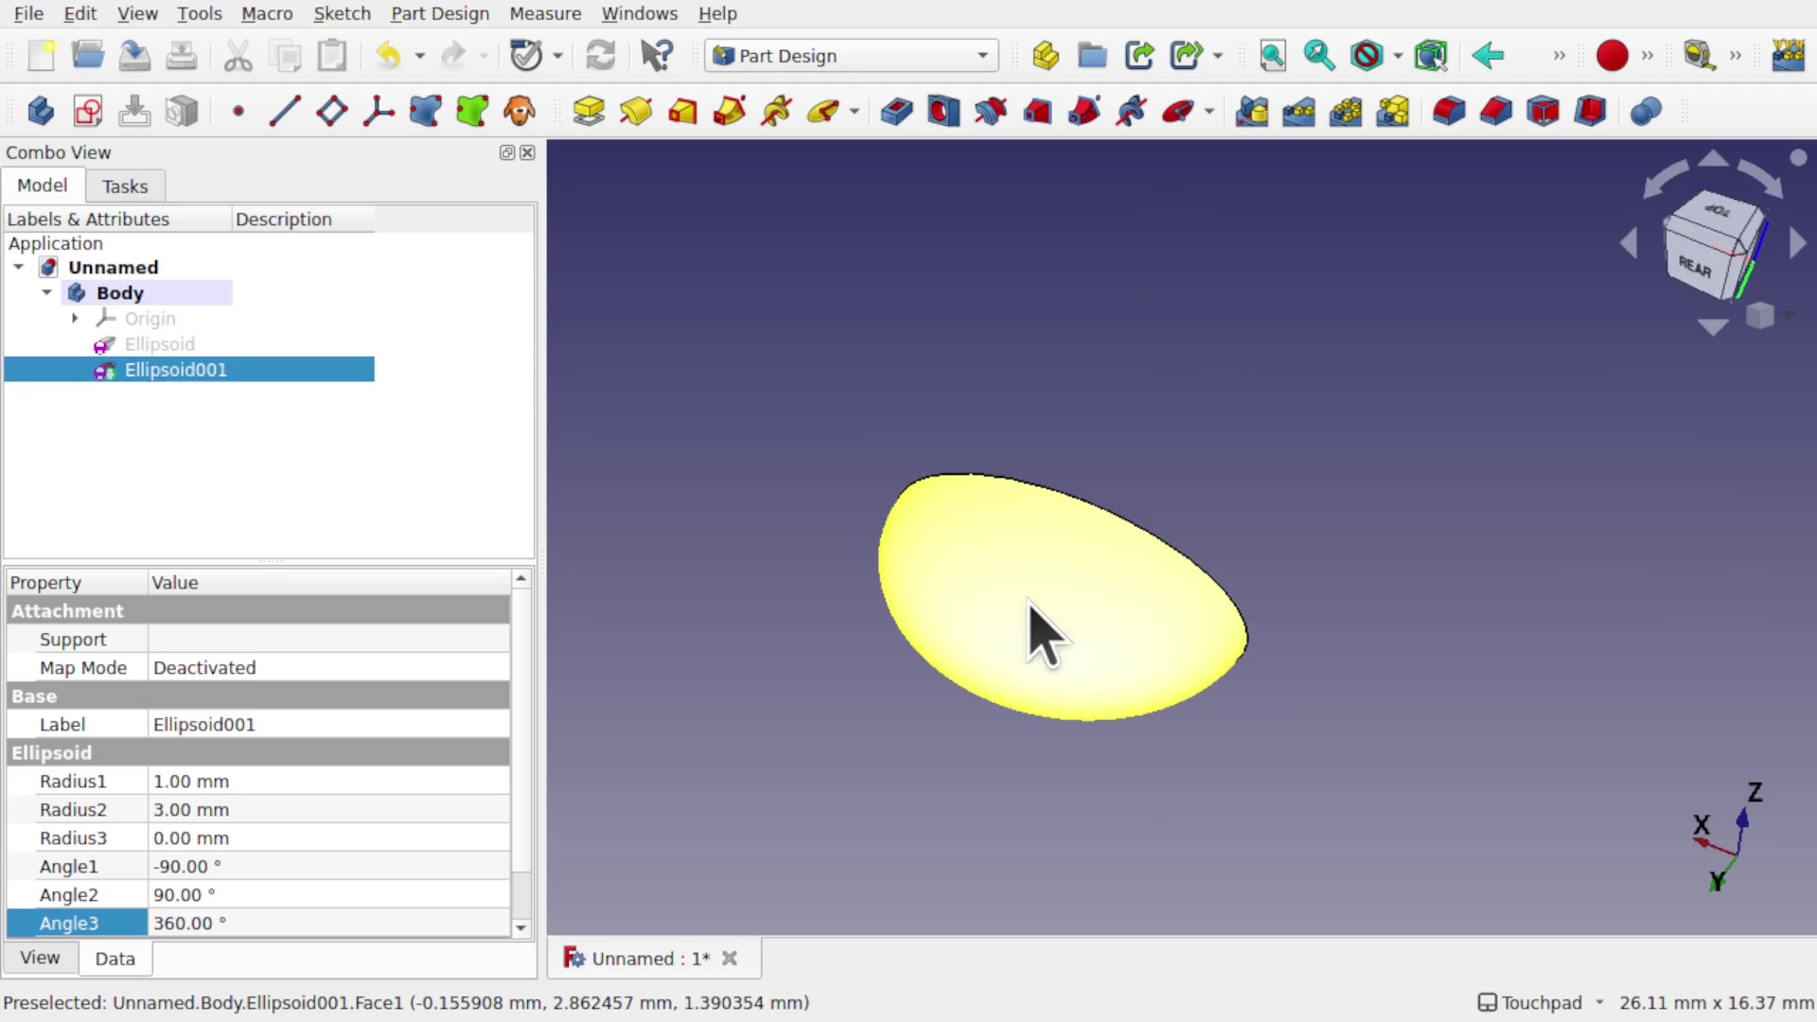
{"action": "left_click", "coordinate": [944, 540]}
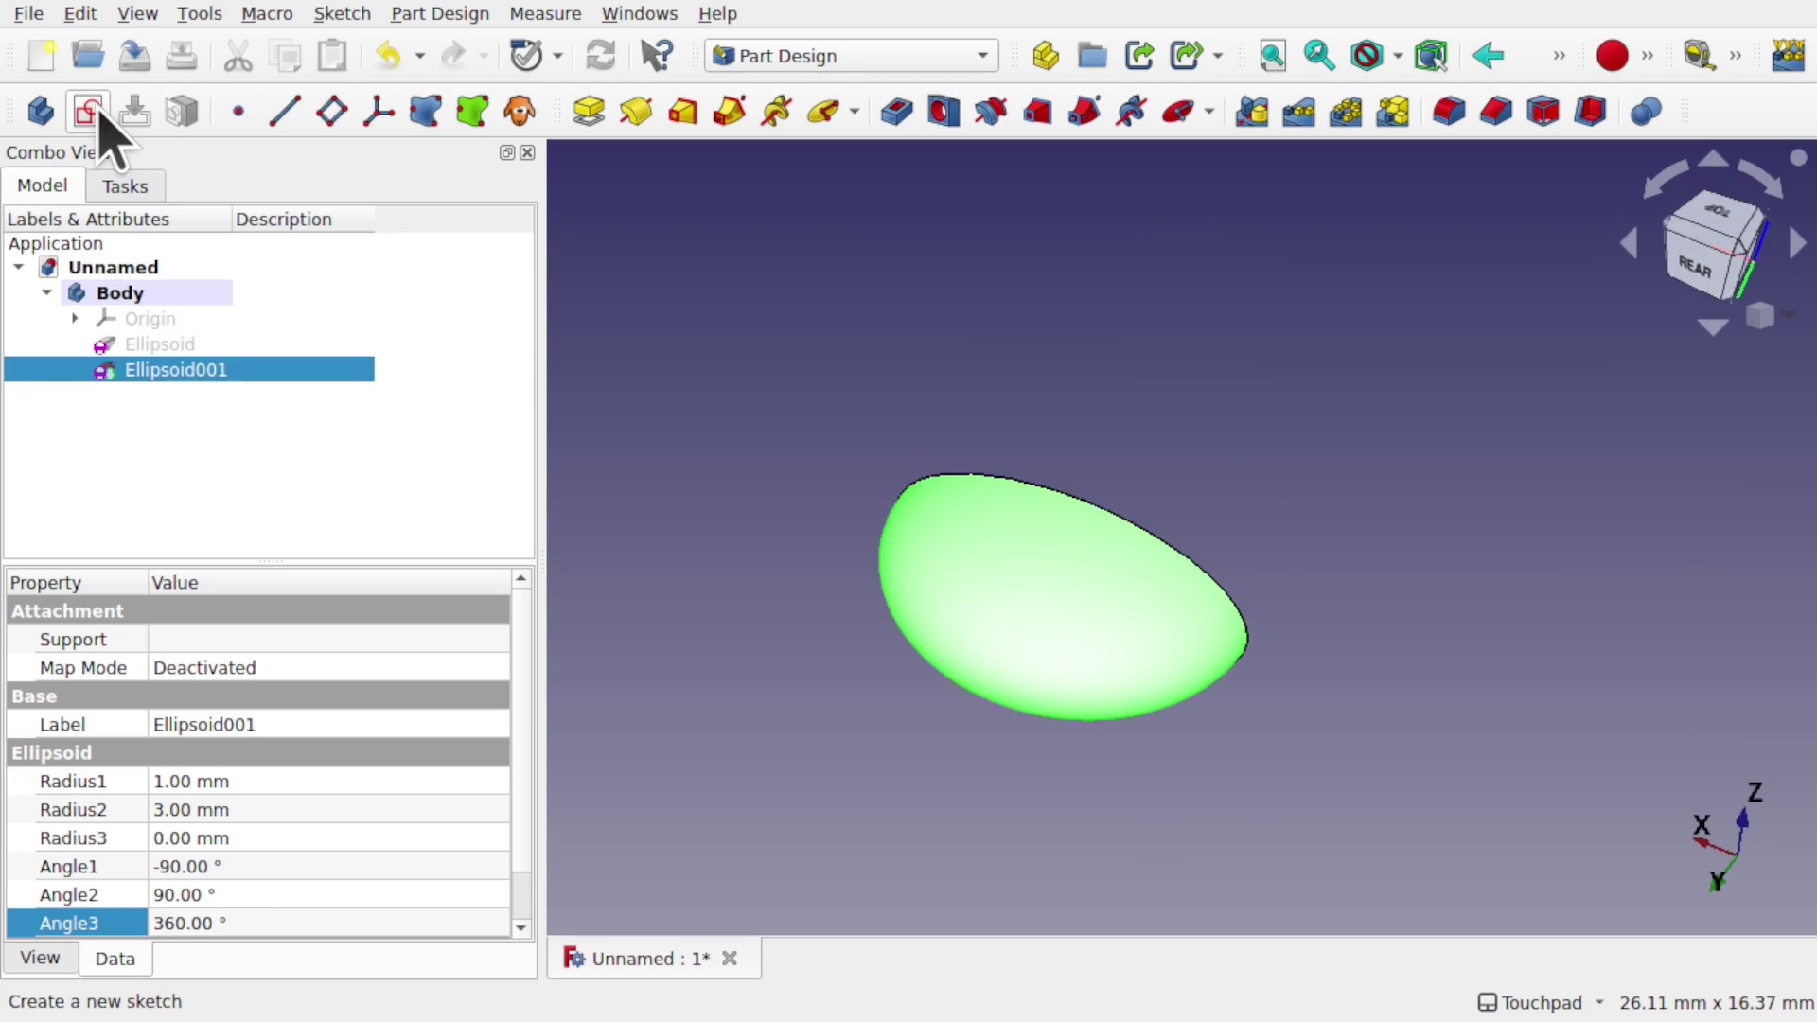
{"action": "left_click", "coordinate": [91, 110]}
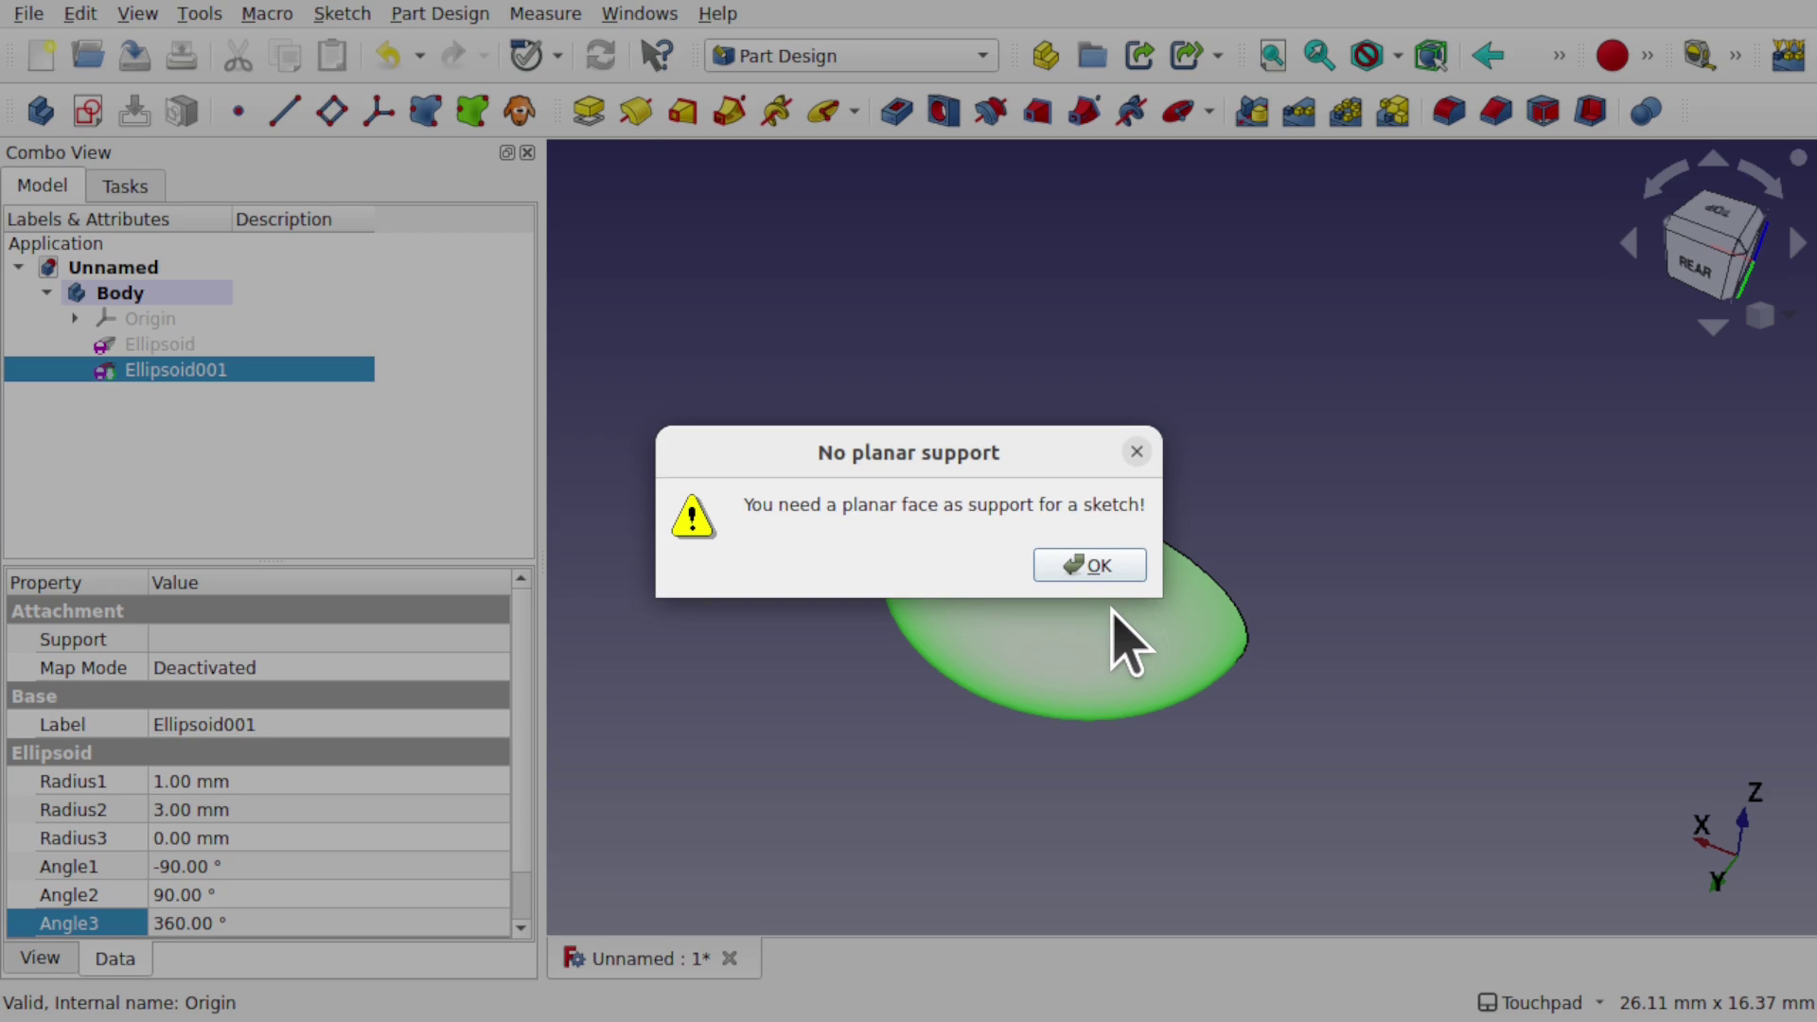
{"action": "left_click", "coordinate": [1131, 452]}
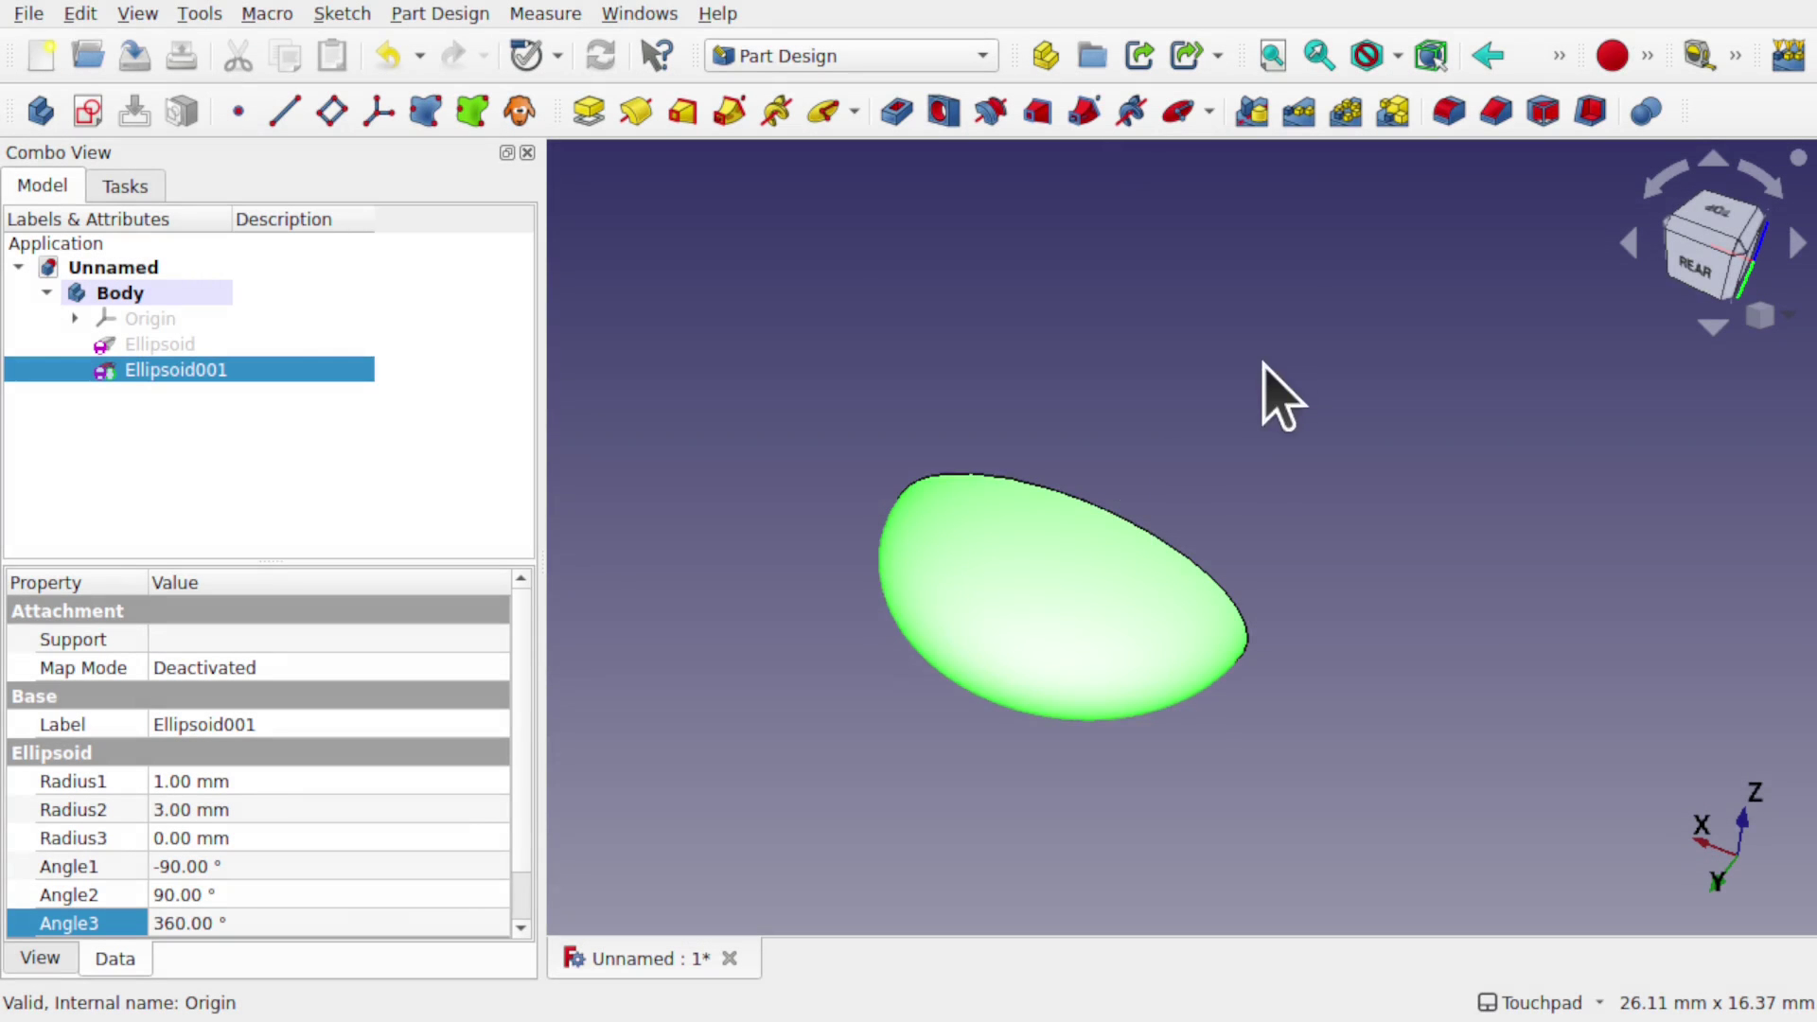
{"action": "left_click_drag", "start_coordinate": [1275, 396], "coordinate": [1236, 471], "text": "shift"}
{"action": "left_click", "coordinate": [1277, 478]}
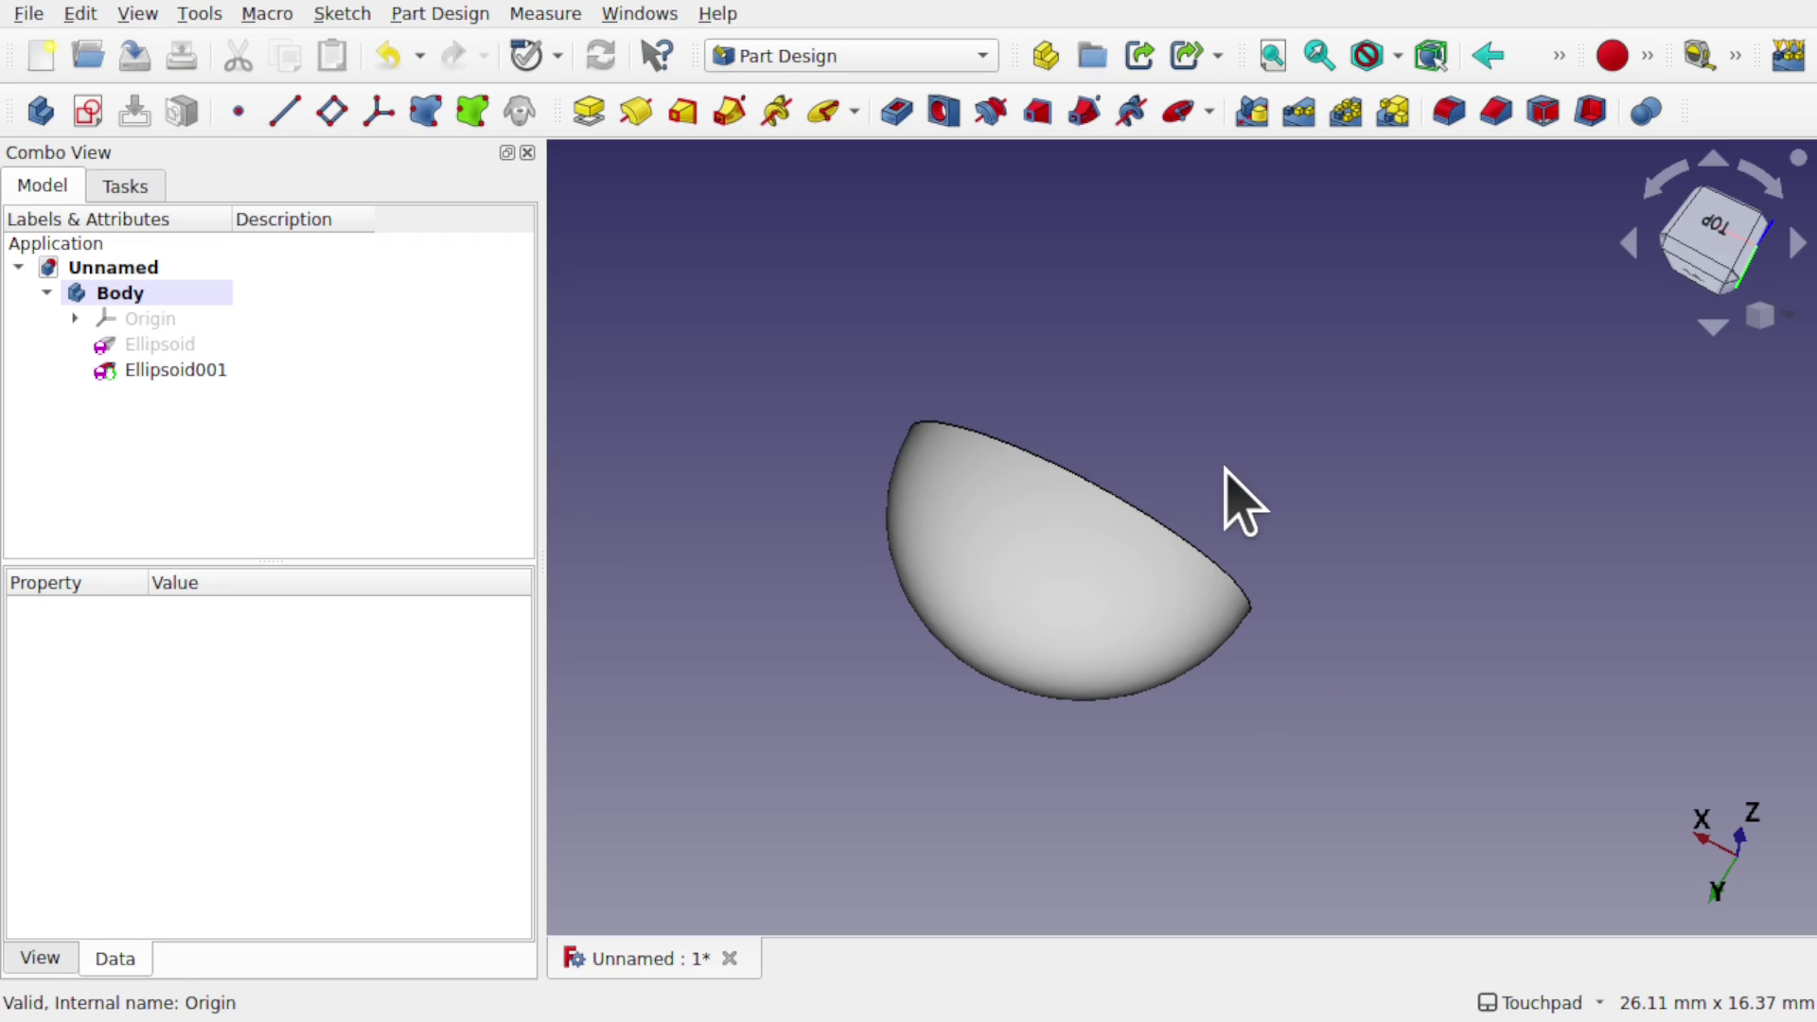
{"action": "left_click_drag", "start_coordinate": [1230, 495], "coordinate": [1358, 464], "text": "shift"}
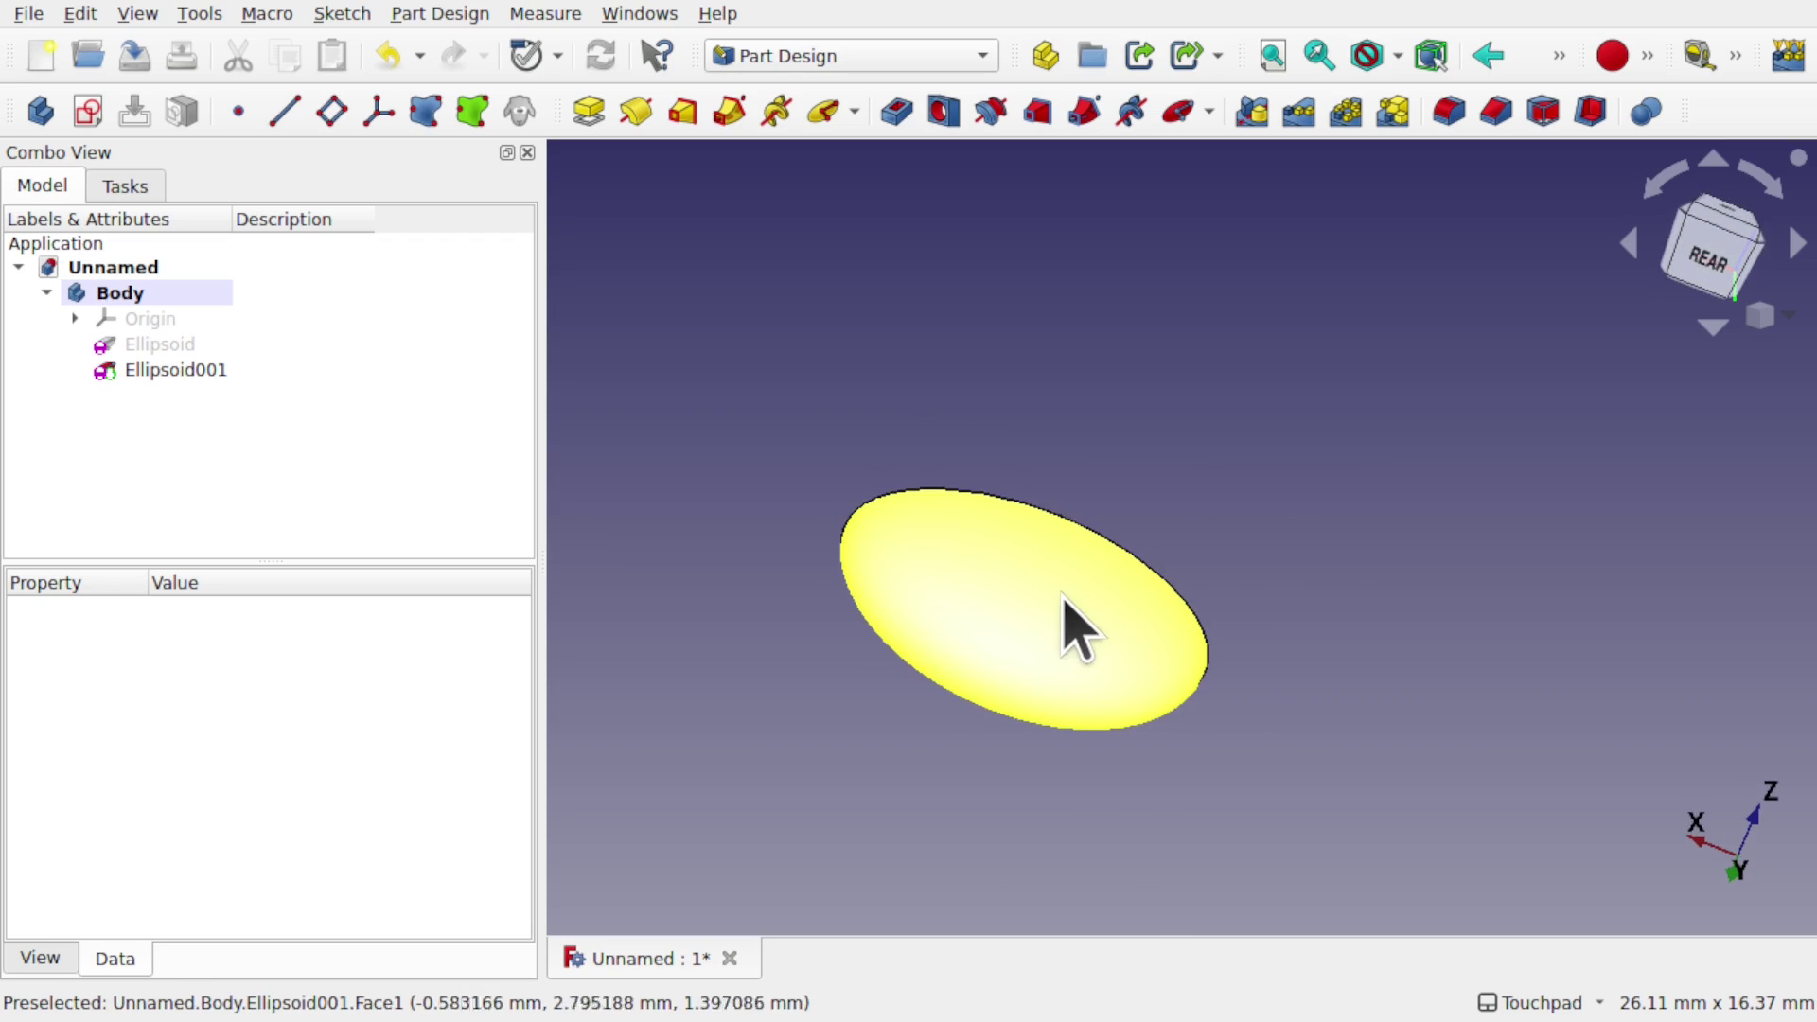
{"action": "left_click_drag", "start_coordinate": [1070, 629], "coordinate": [1031, 716], "text": "shift"}
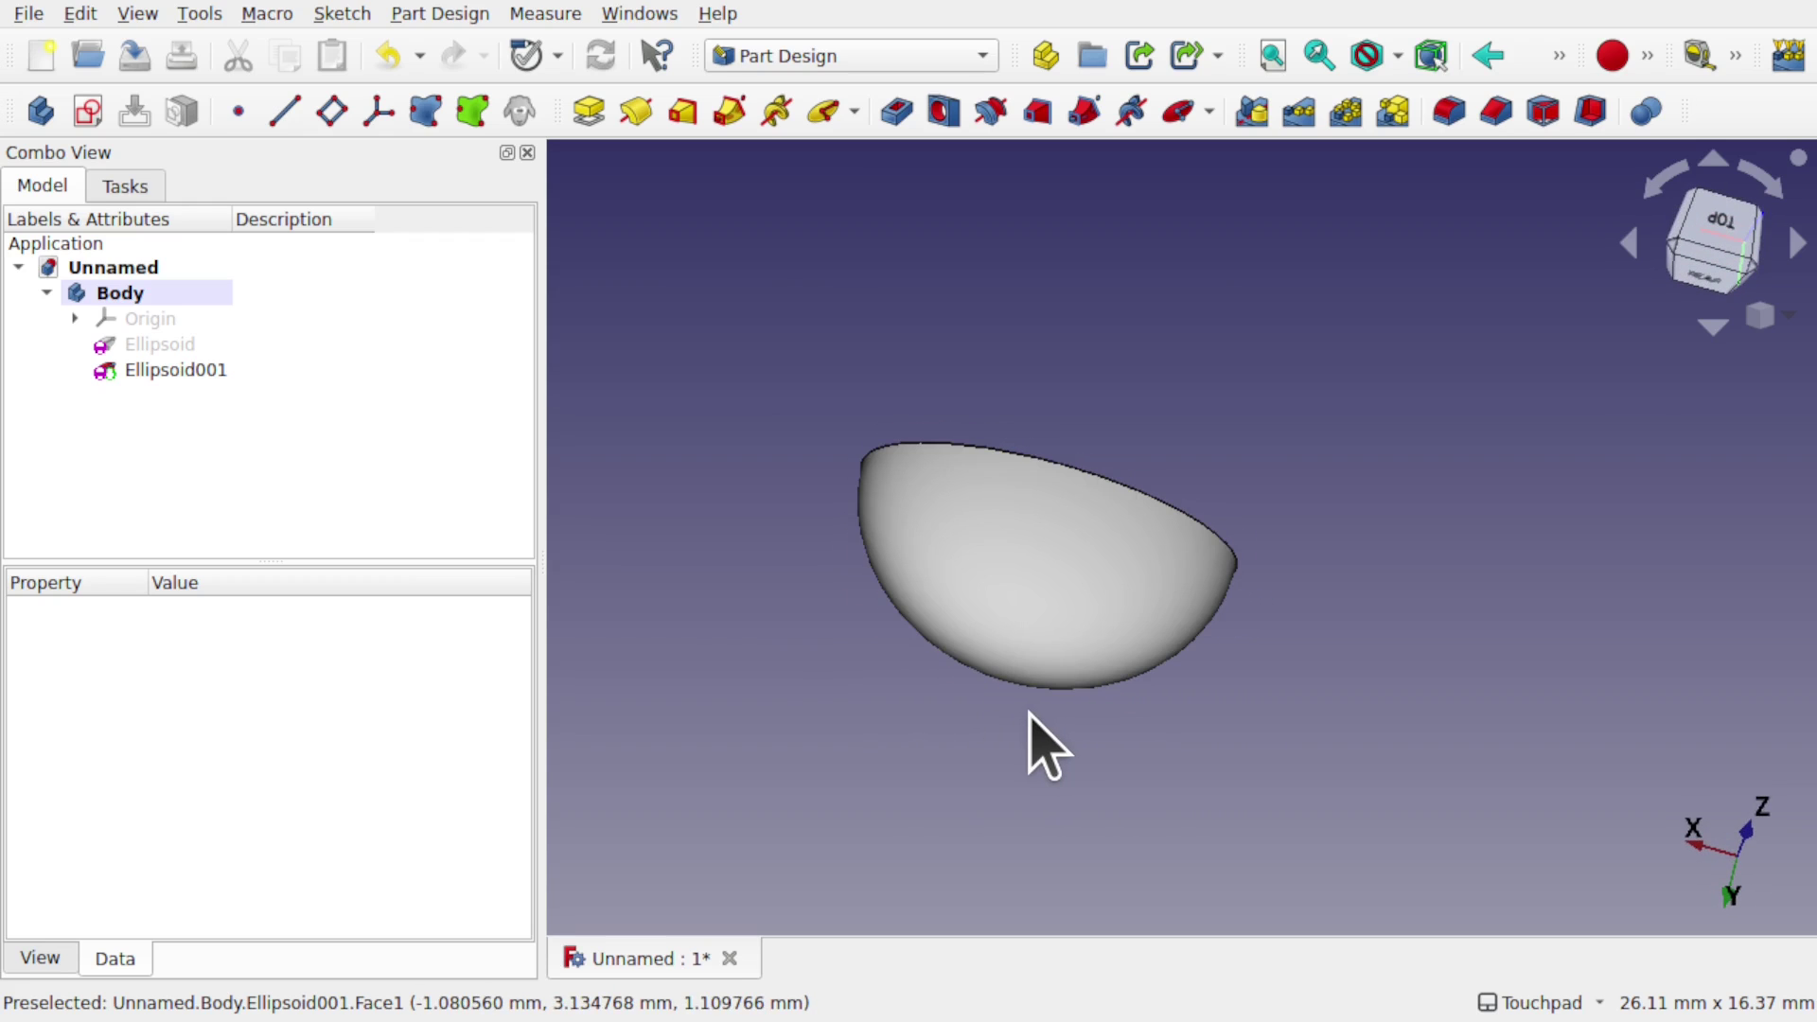